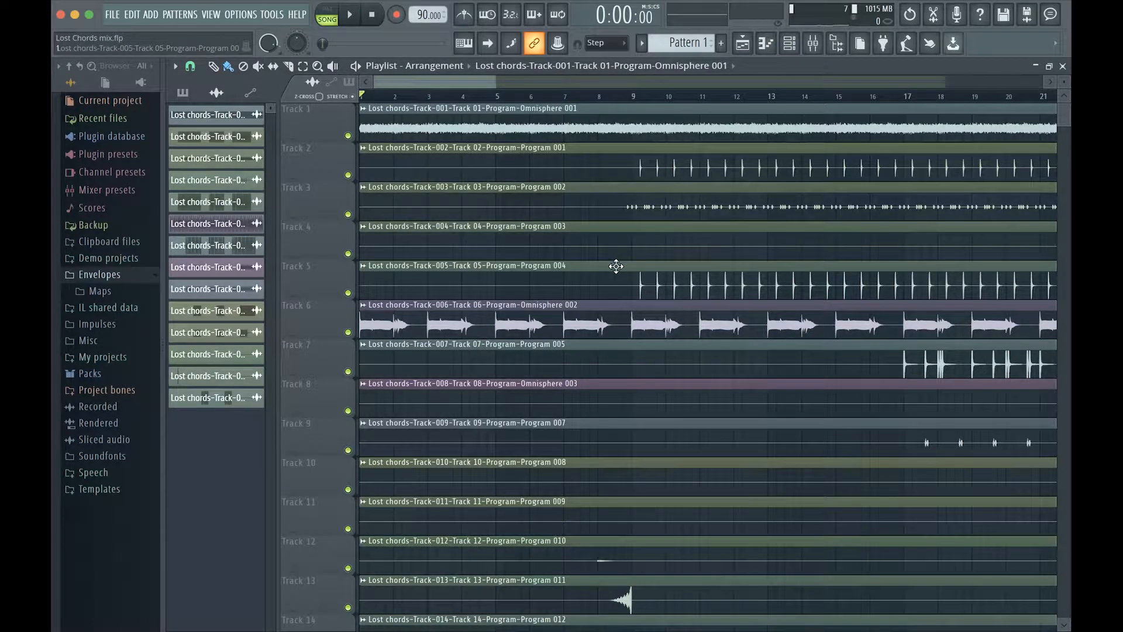
# Look over the playlist's audio tracks and the channels listed in the channel rack
pyautogui.scroll(-3, 617, 266)
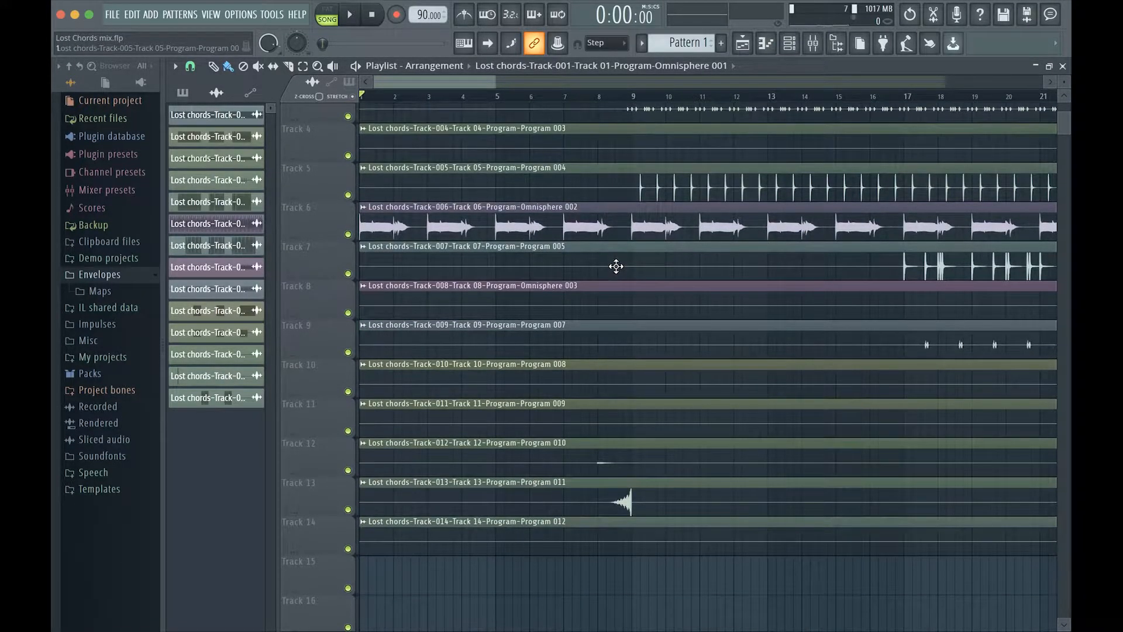
pyautogui.scroll(3, 616, 266)
pyautogui.click(791, 47)
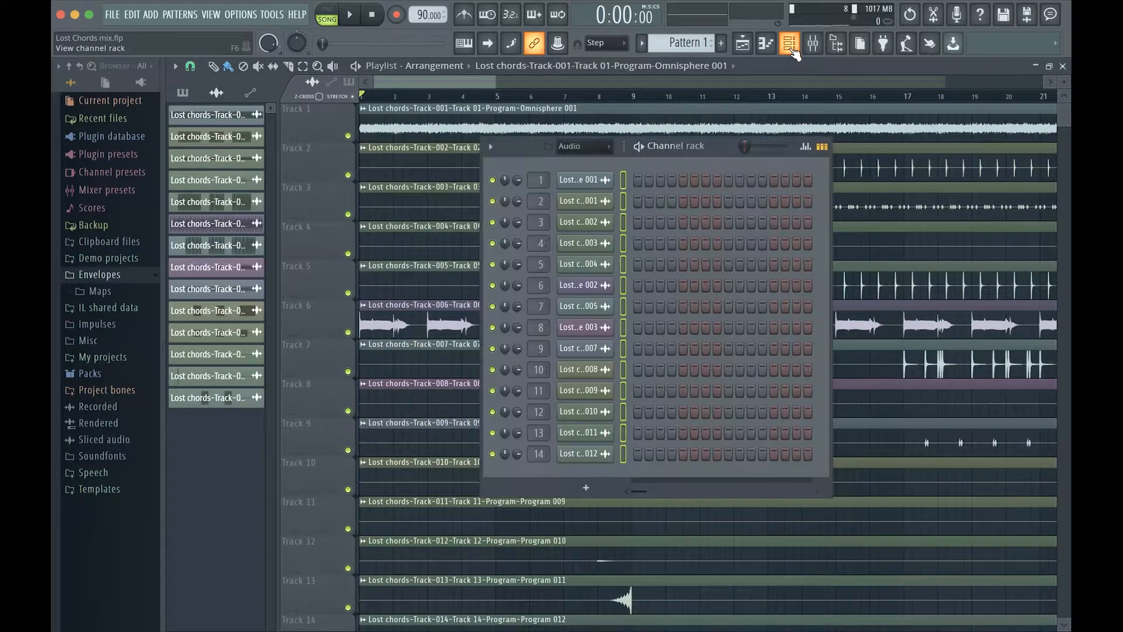
pyautogui.click(792, 50)
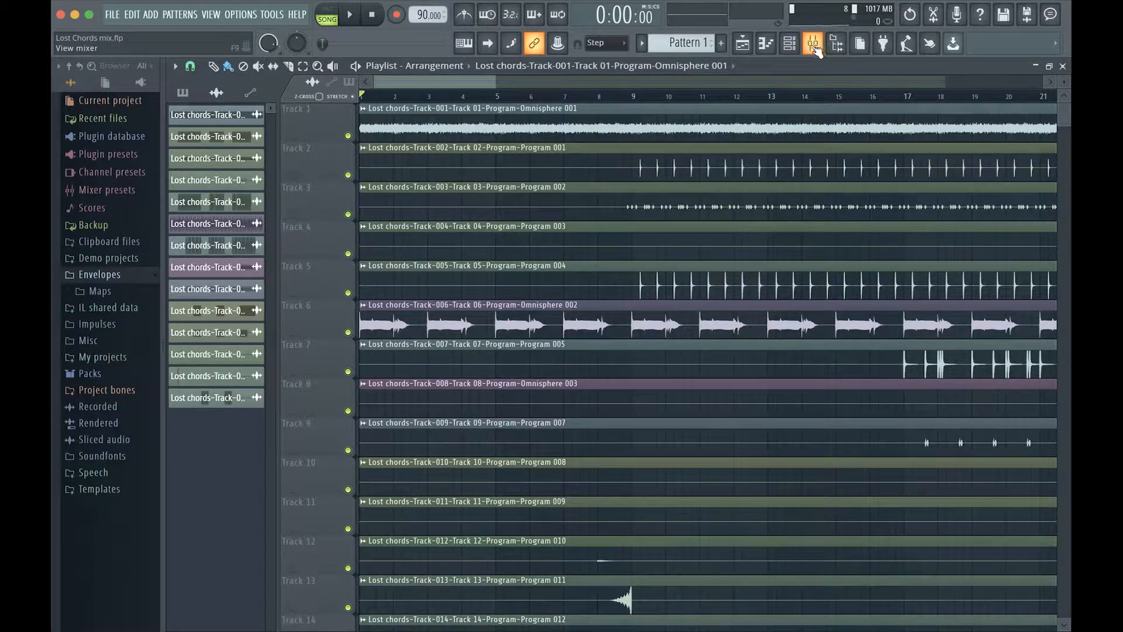
# Open the mixer and solo the Main Melody track
pyautogui.click(813, 47)
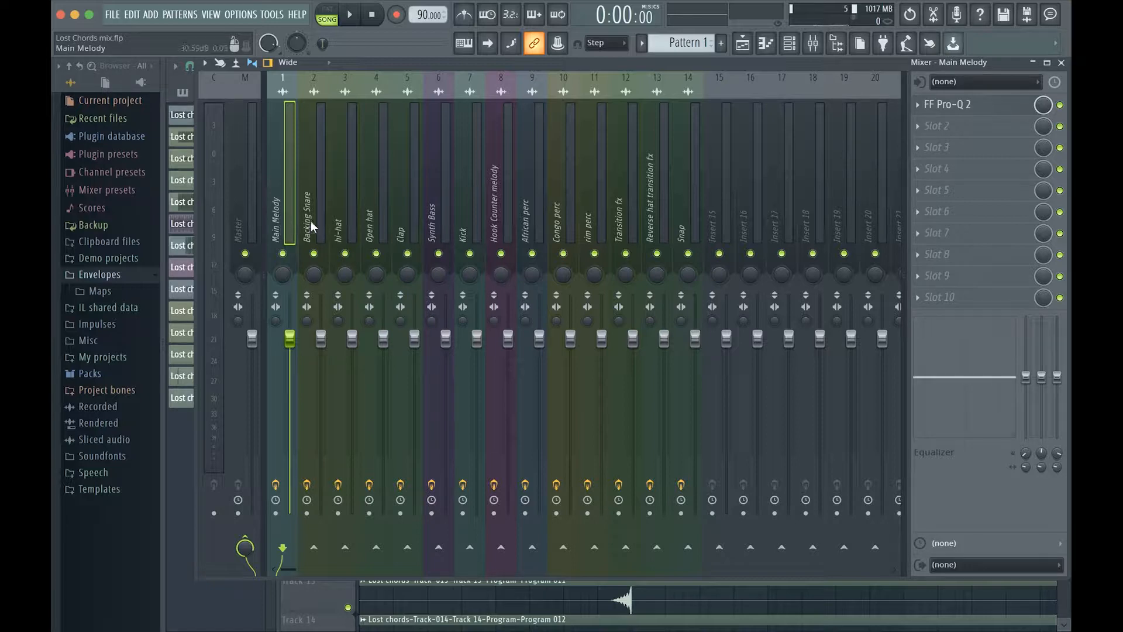
pyautogui.click(248, 203)
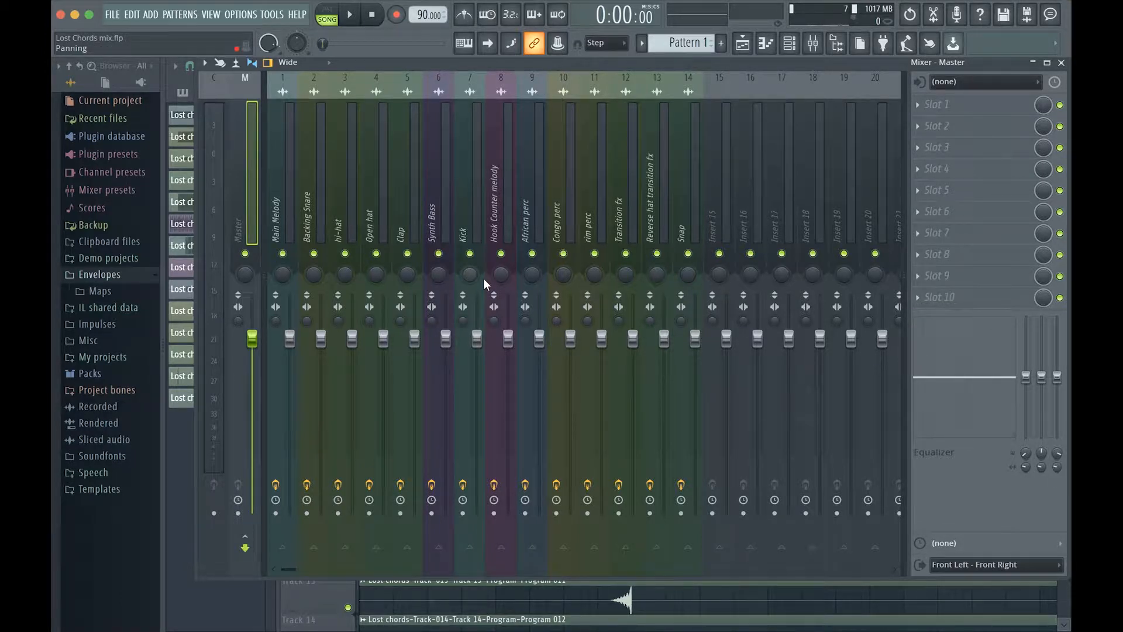
pyautogui.click(276, 216)
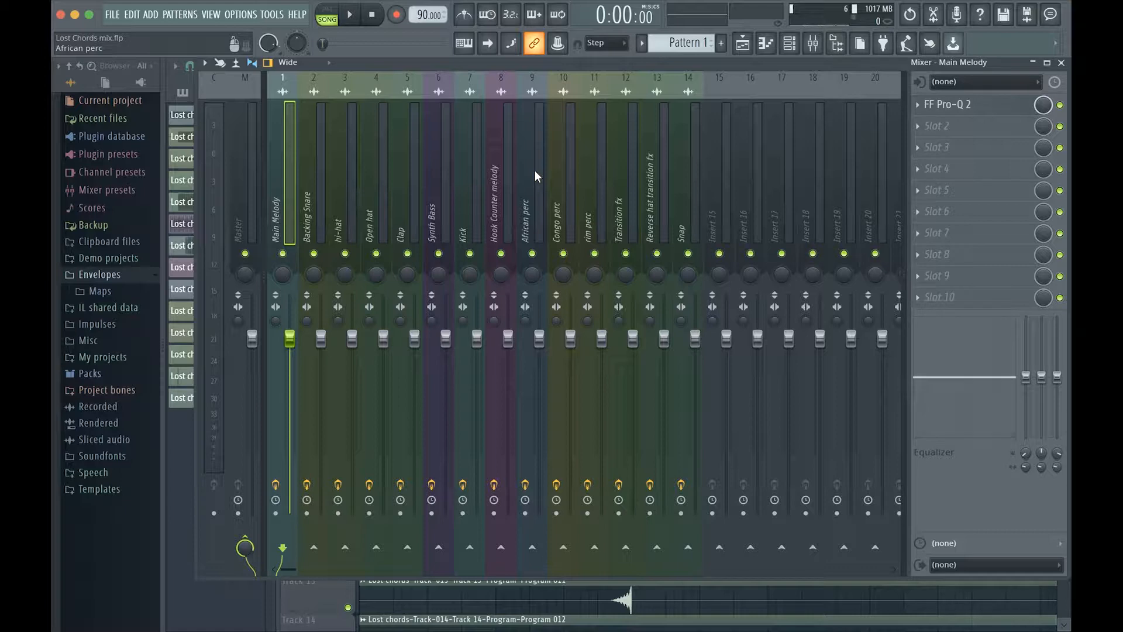
pyautogui.rightClick(294, 252)
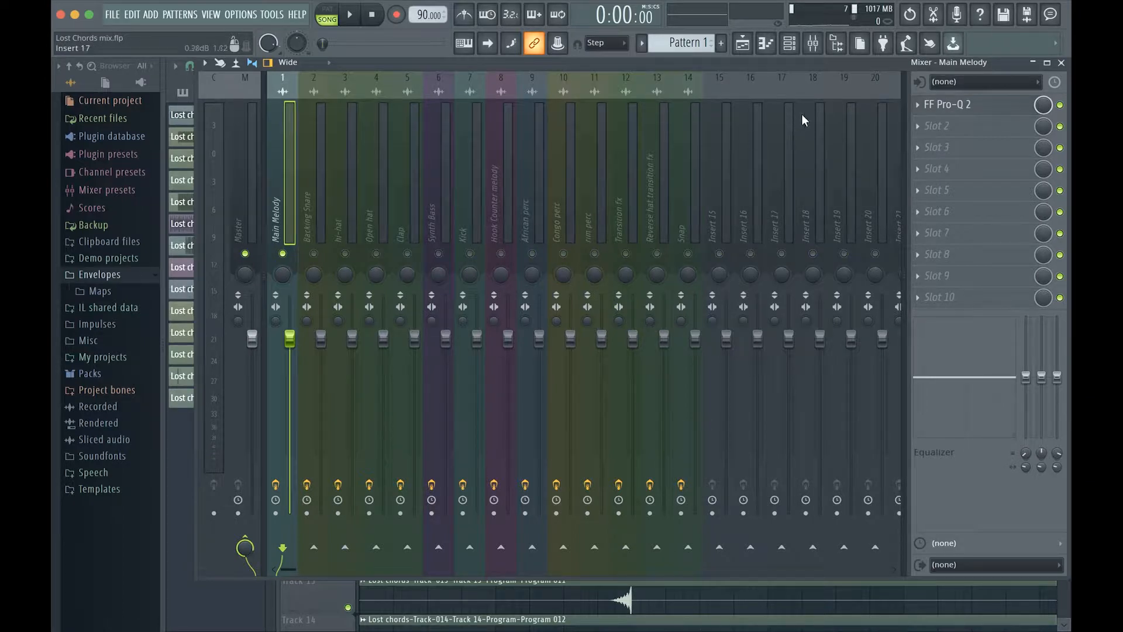
# Open the Main Melody track's FF Pro-Q 2 equalizer and play the song briefly to view its frequency spectrum
pyautogui.press('space')
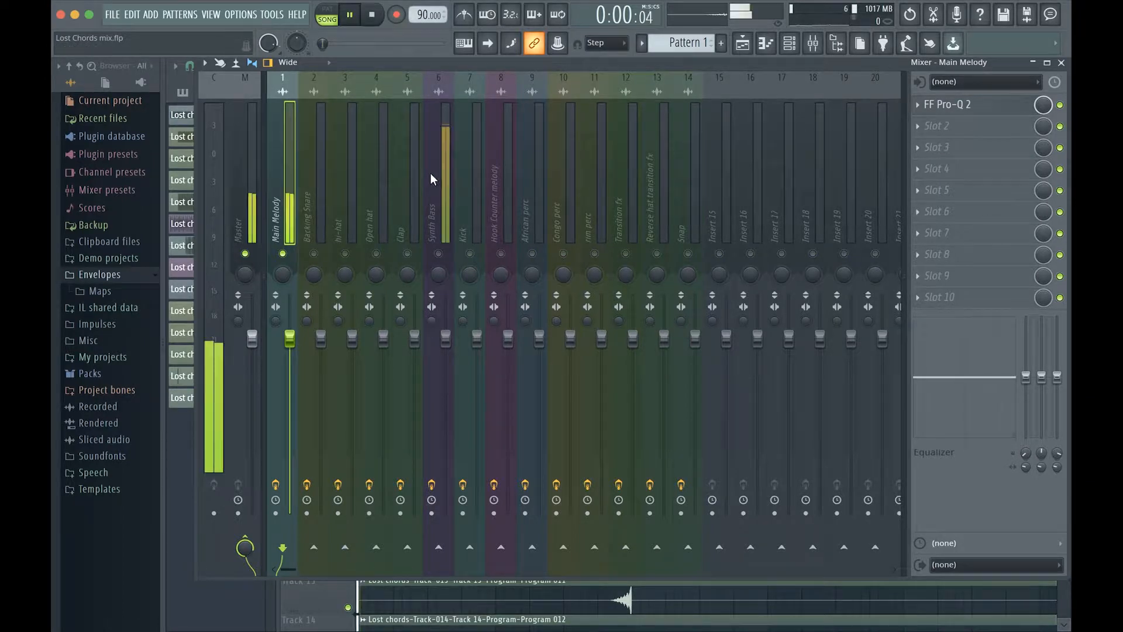
pyautogui.click(957, 109)
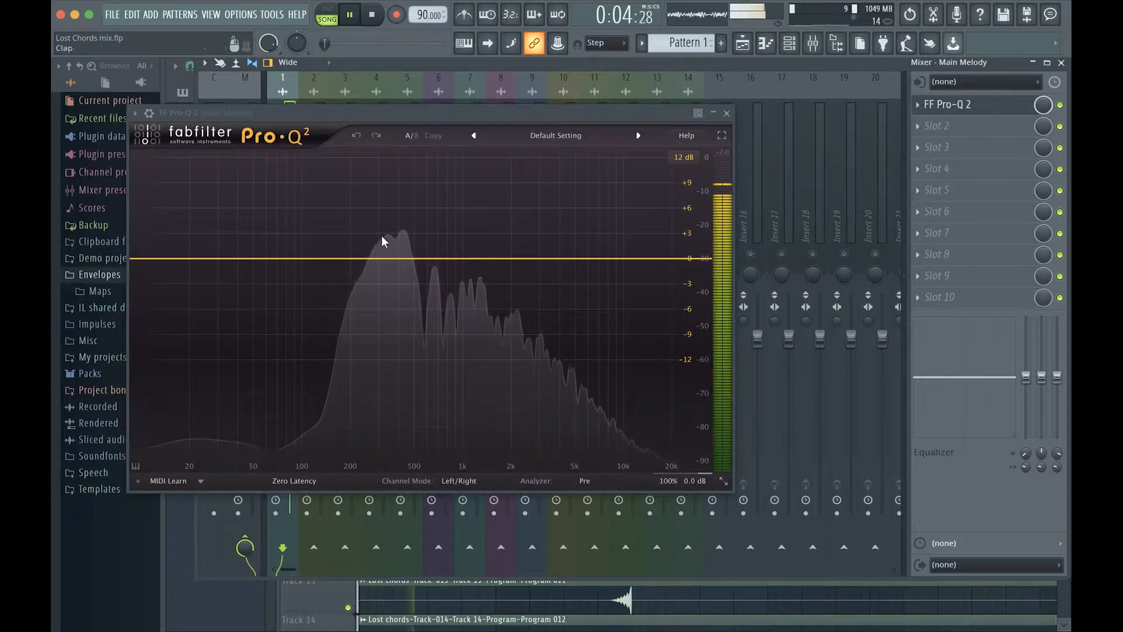
pyautogui.press('space')
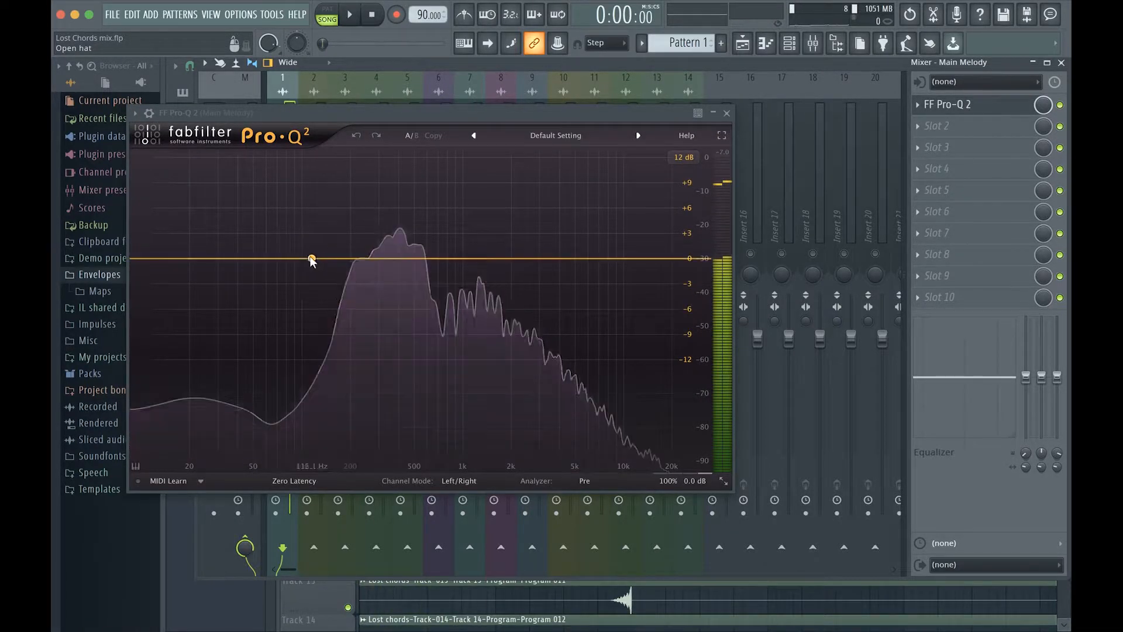
# Add an equalizer band at about 89 Hz and move the equalizer window clear of the Master and Main Melody strips
pyautogui.doubleClick(294, 258)
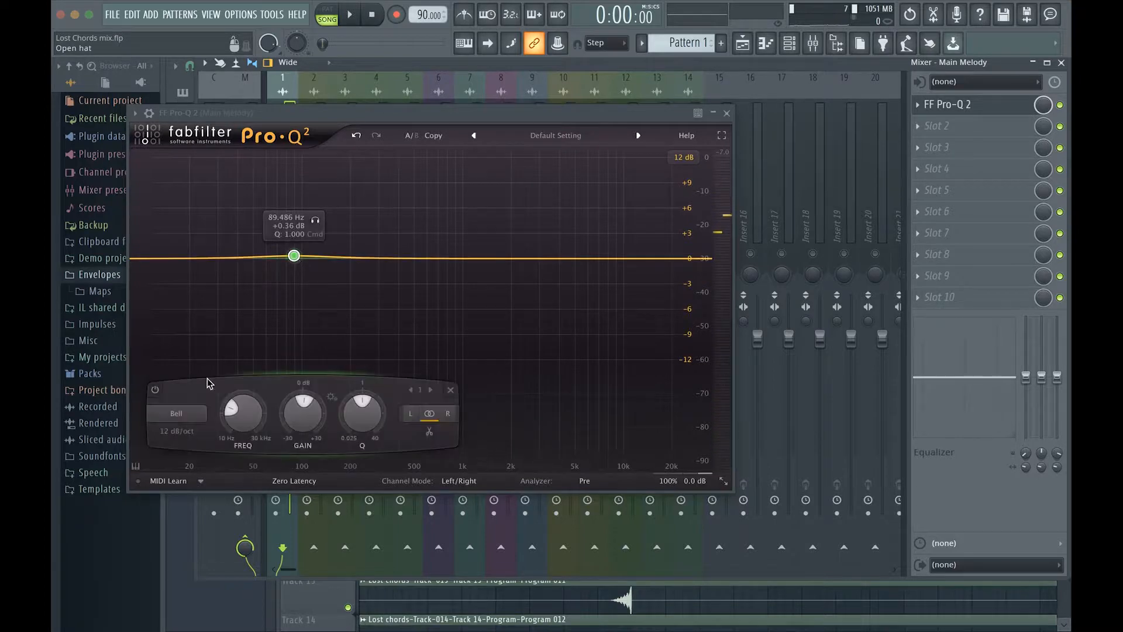
pyautogui.click(177, 413)
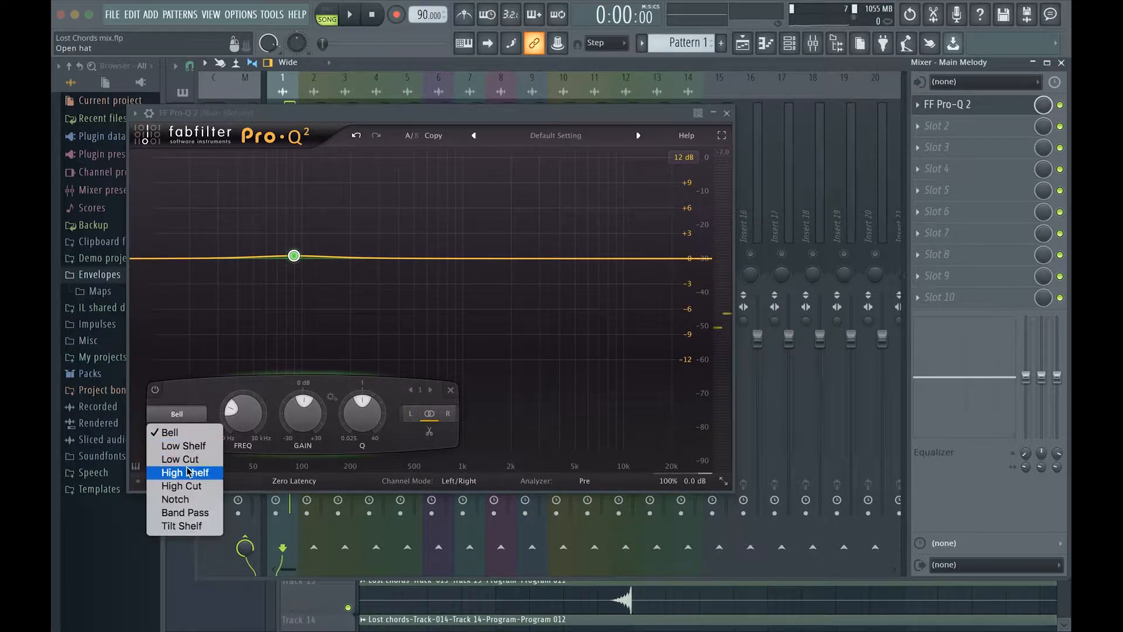
pyautogui.click(211, 345)
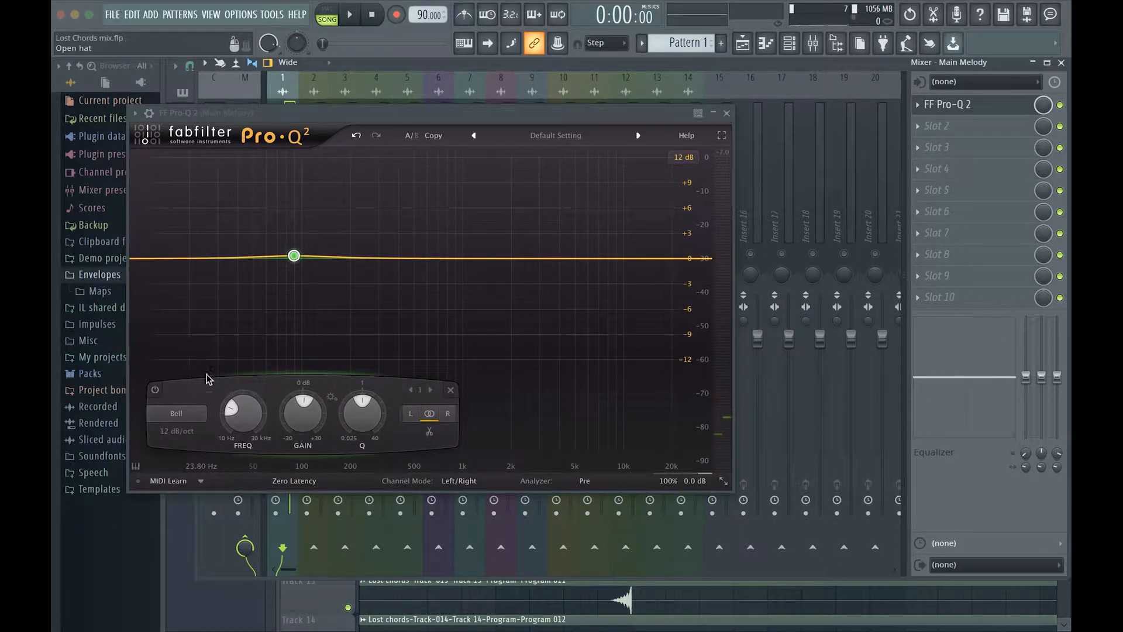
pyautogui.press('space')
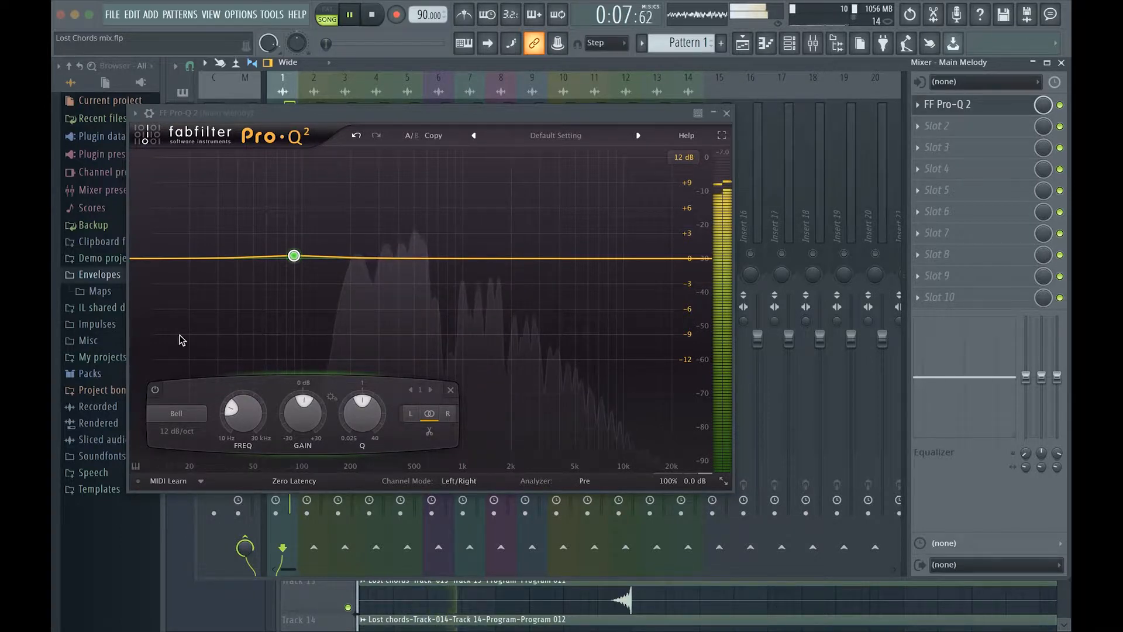
pyautogui.press('space')
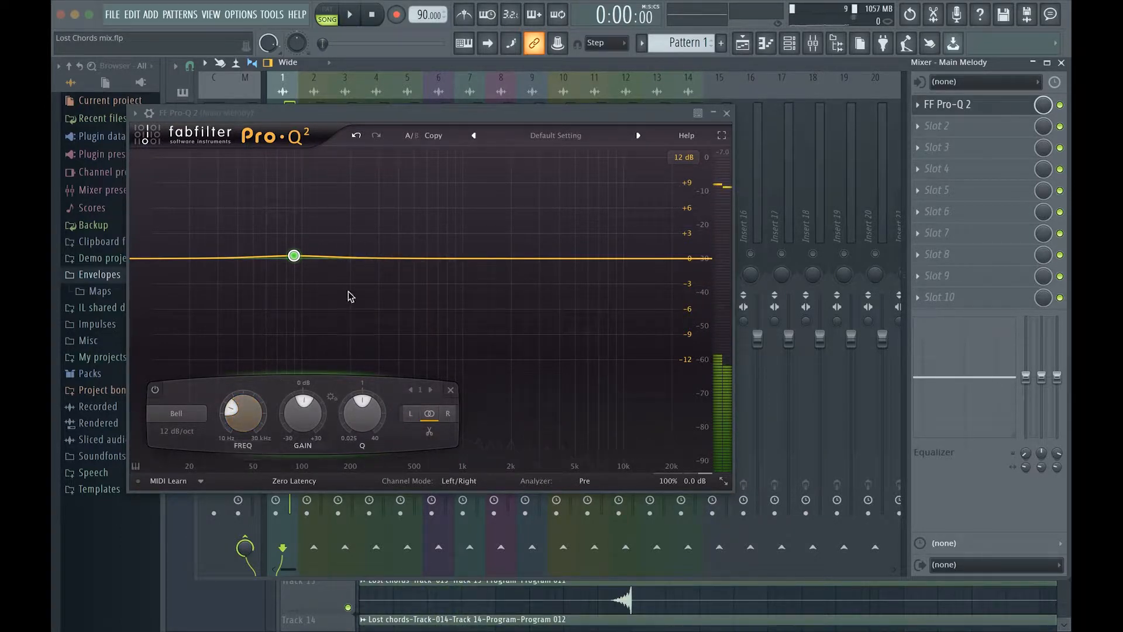
pyautogui.moveTo(260, 611)
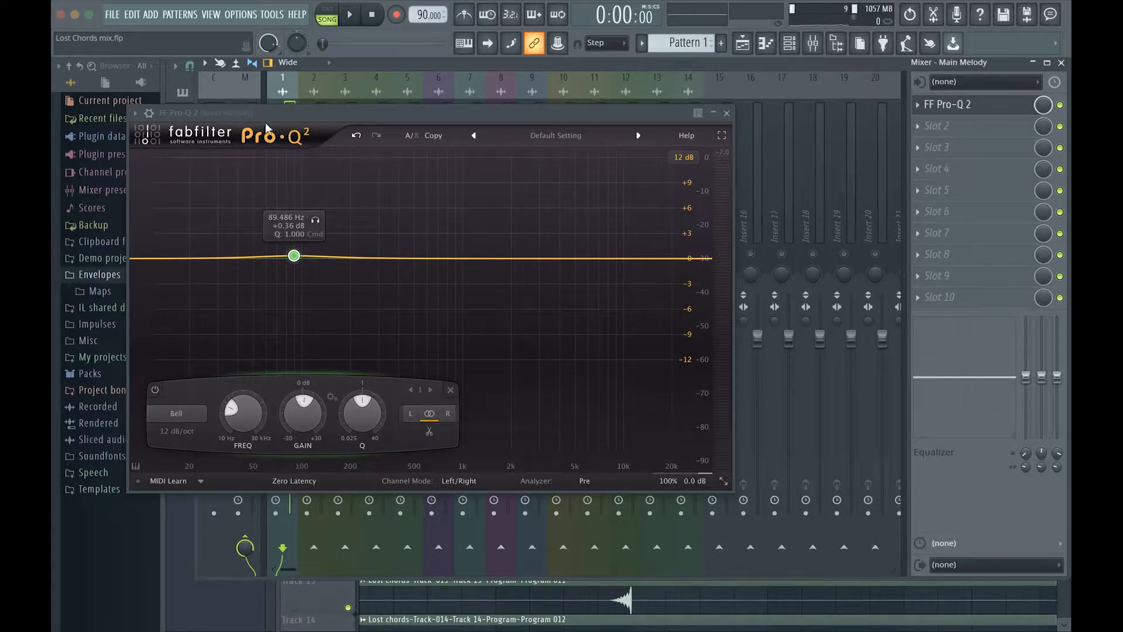
pyautogui.moveTo(262, 116); pyautogui.dragTo(446, 111)
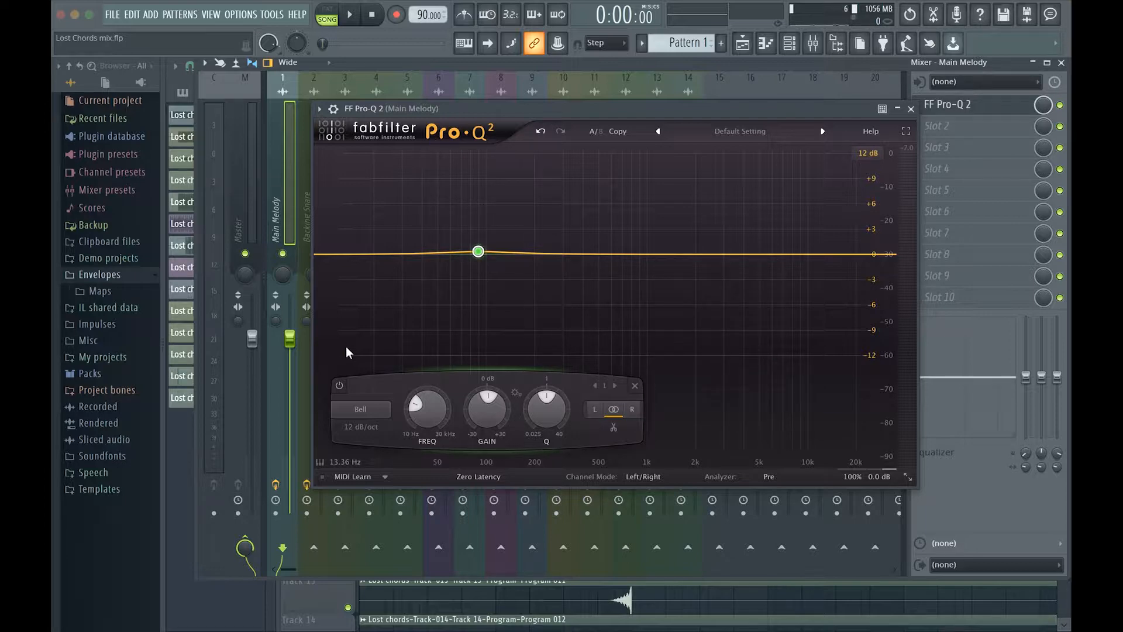
# With the song playing, change the first band to a Low Cut with a slope of 18 dB/oct
pyautogui.press('space')
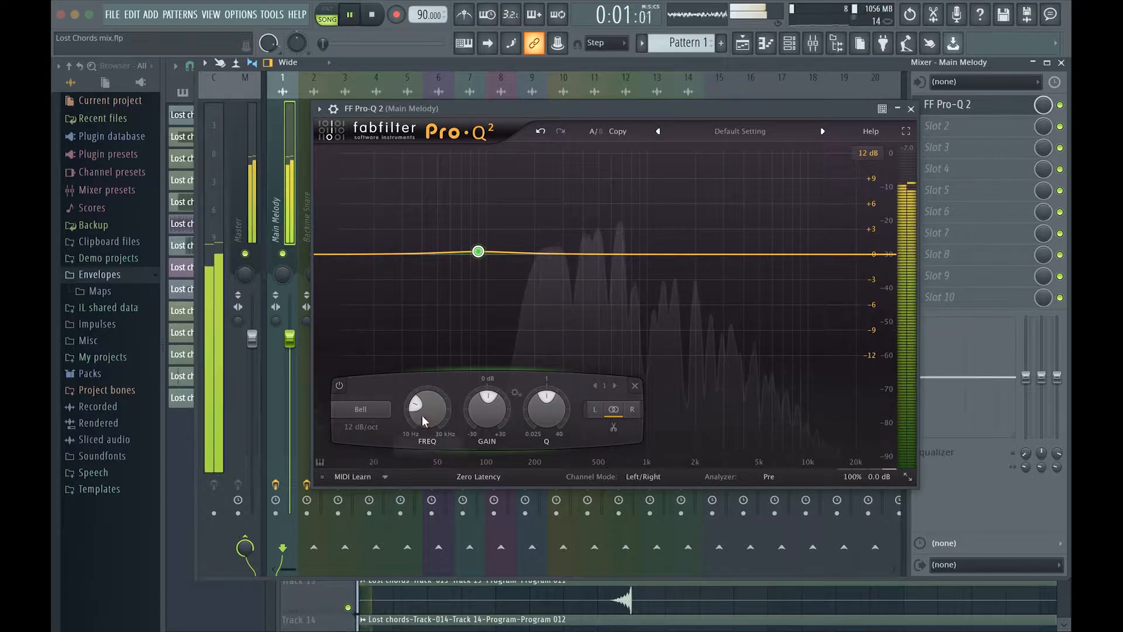
pyautogui.click(362, 411)
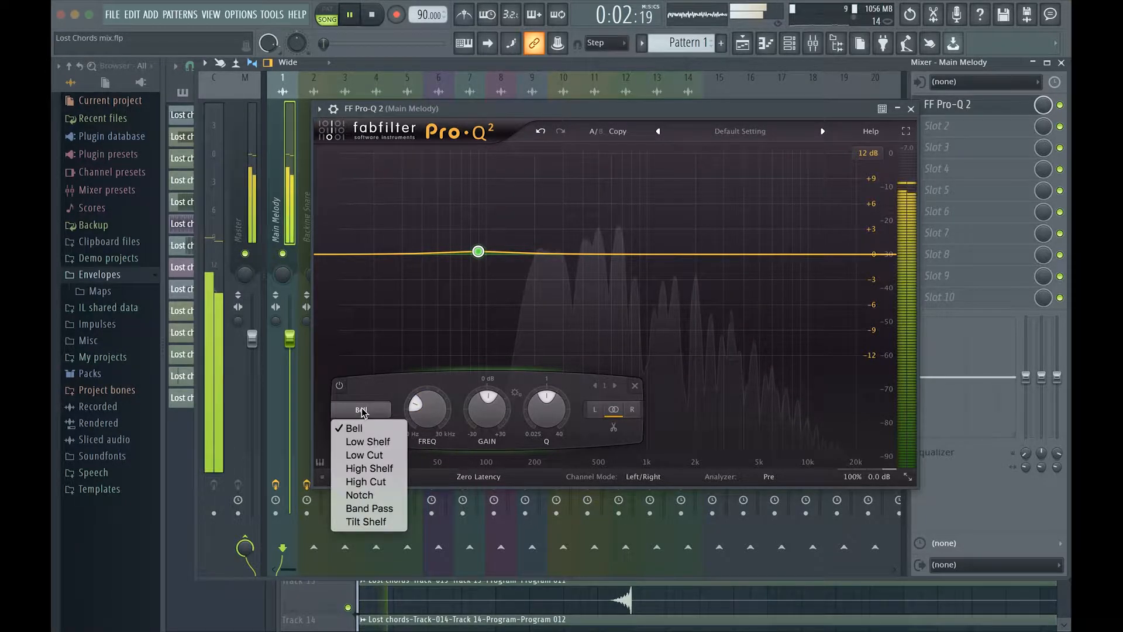
pyautogui.click(363, 455)
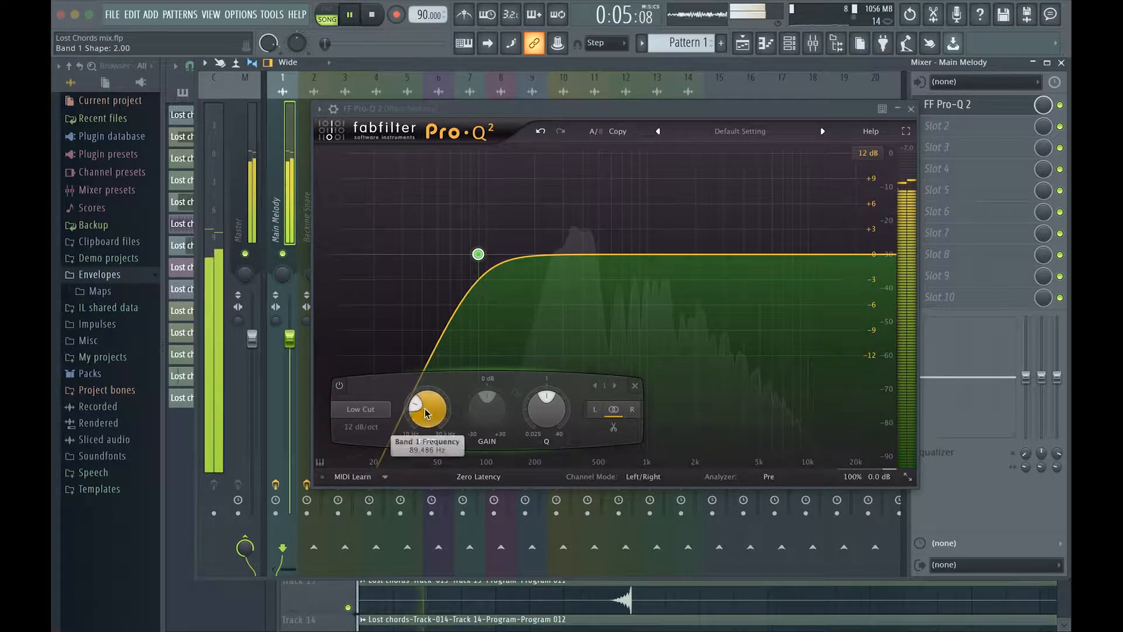
pyautogui.click(366, 427)
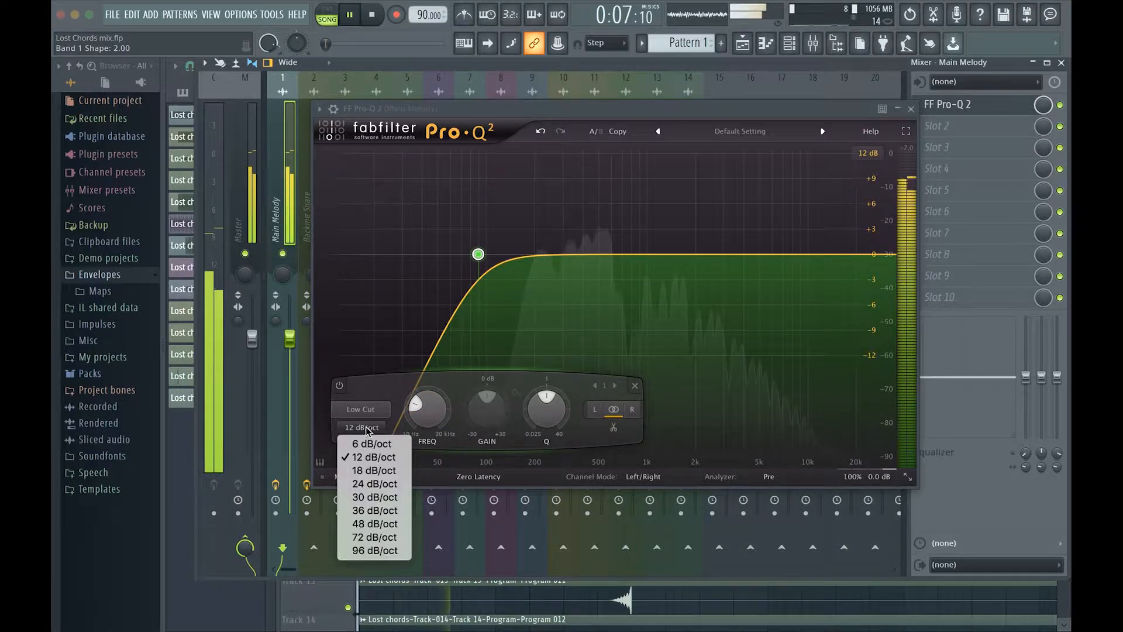
pyautogui.click(375, 470)
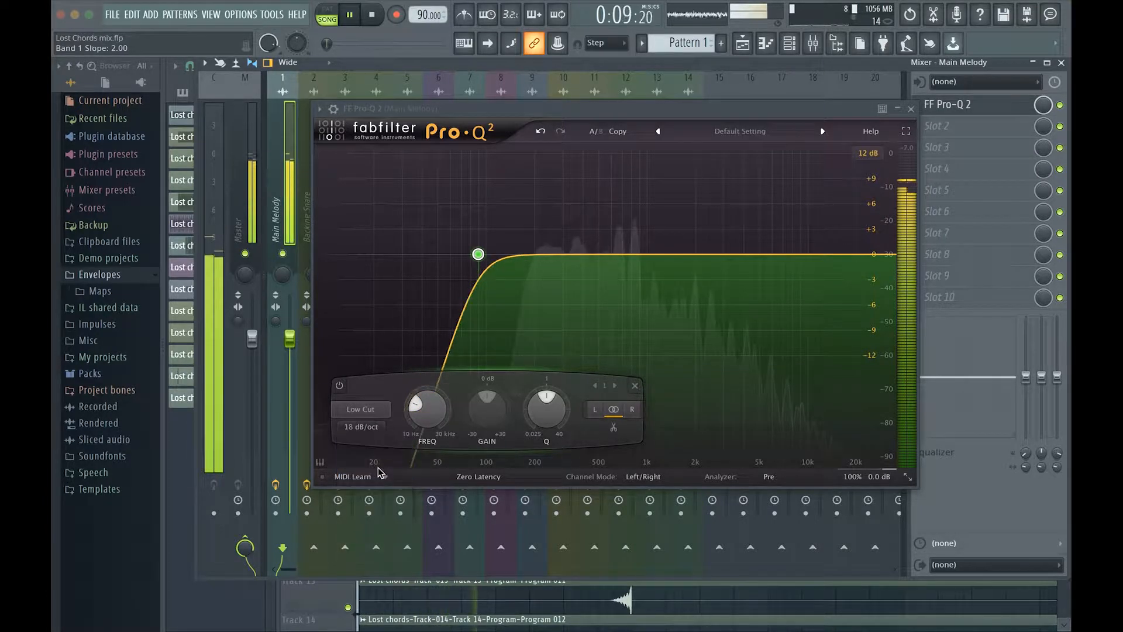
# Sweep the Low Cut frequency while listening to the melody and settle it at about 154 Hz
pyautogui.scroll(15, 420, 419)
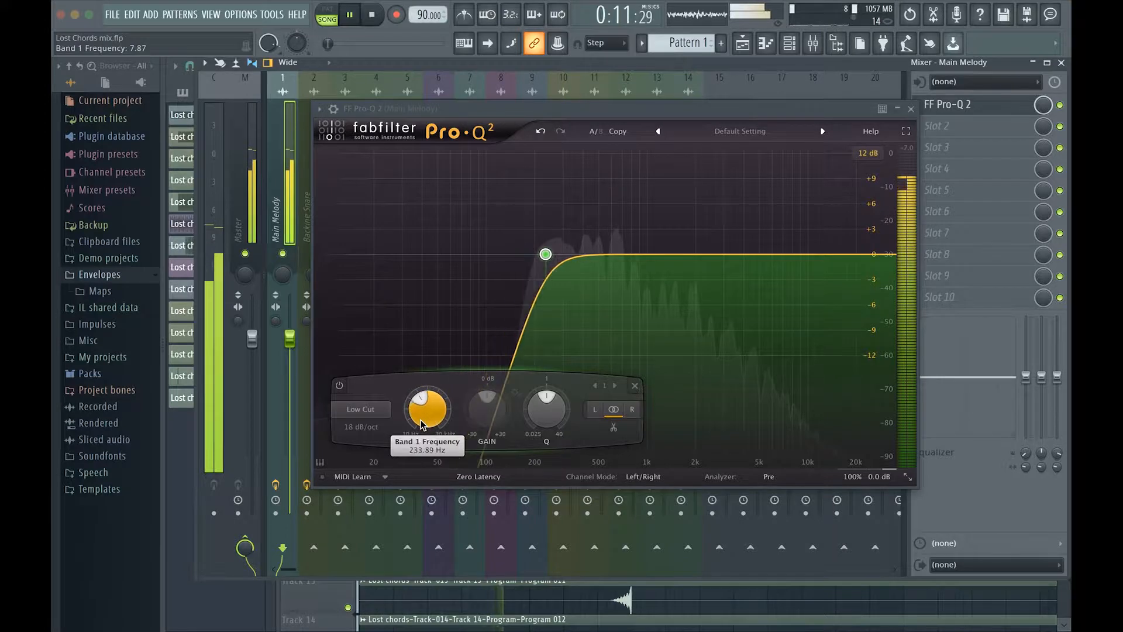
pyautogui.scroll(2, 419, 419)
pyautogui.press('space')
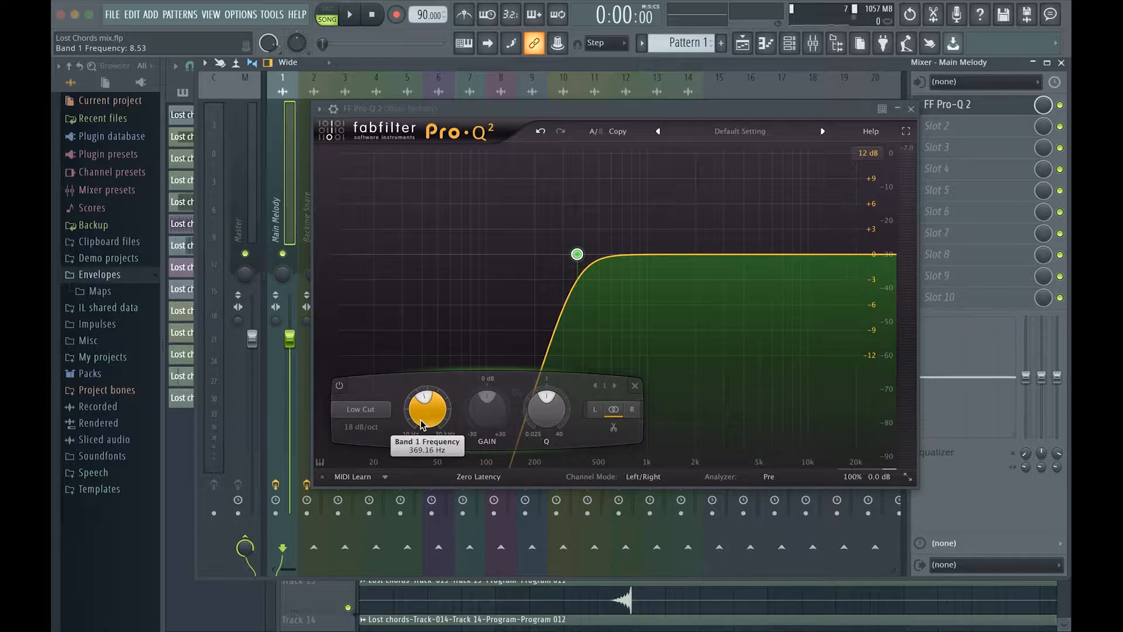
pyautogui.press('XF86AudioRaiseVolume')
pyautogui.press('XF86AudioRaiseVolume')
pyautogui.press('space')
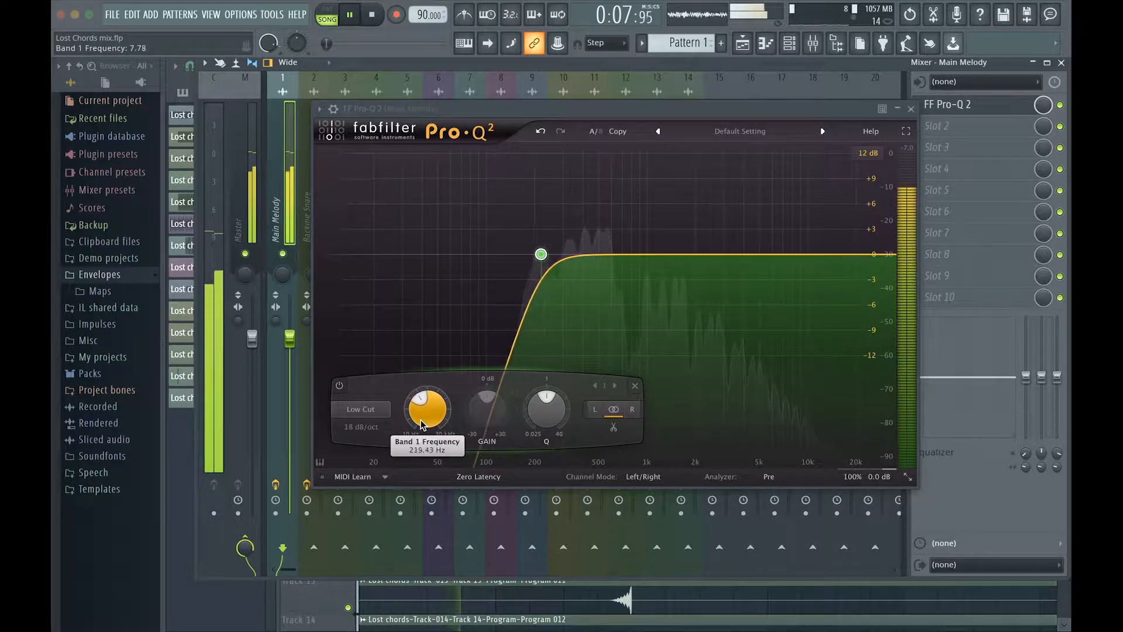
pyautogui.press('space')
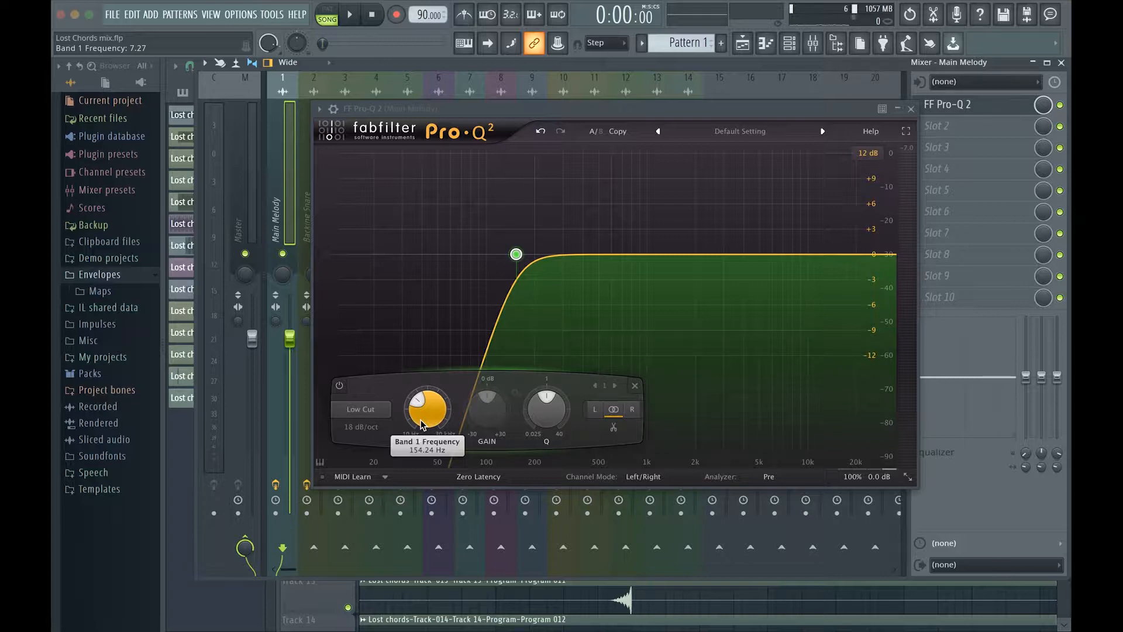
# During playback, add a second band at about 9100 Hz and make it a High Cut with a 24 dB/oct slope
pyautogui.press('space')
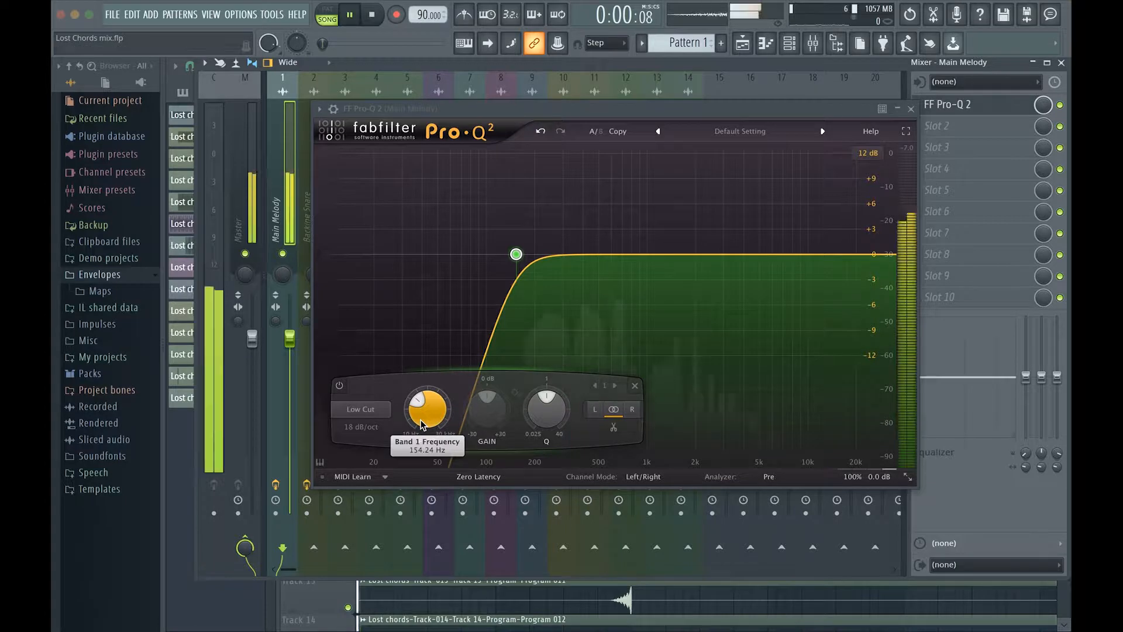
pyautogui.click(801, 254)
pyautogui.click(609, 412)
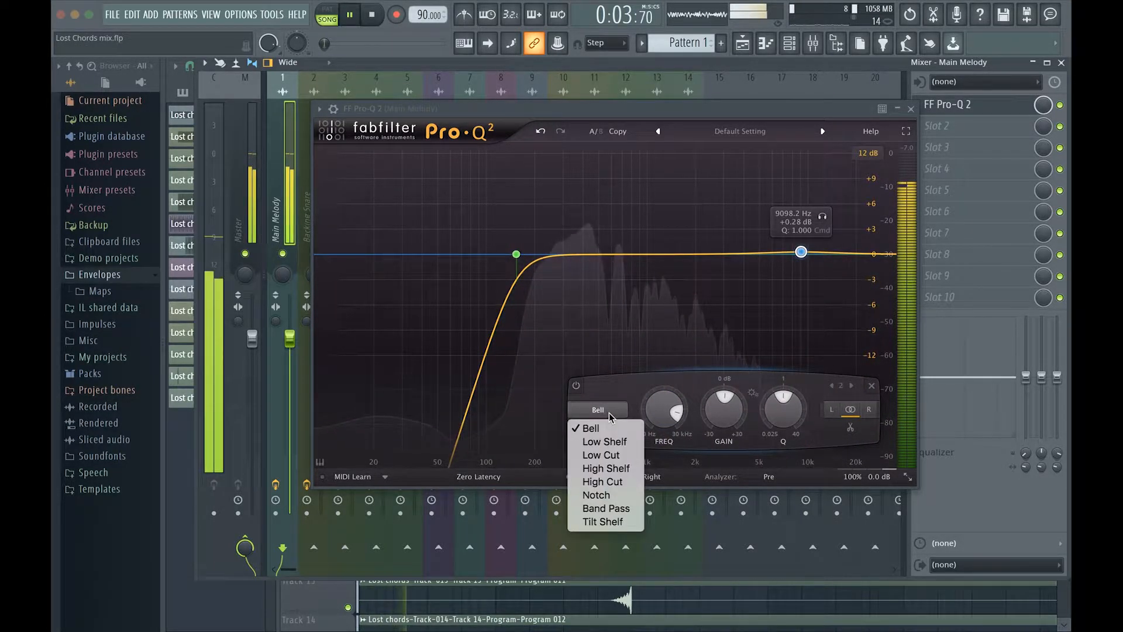
pyautogui.click(594, 482)
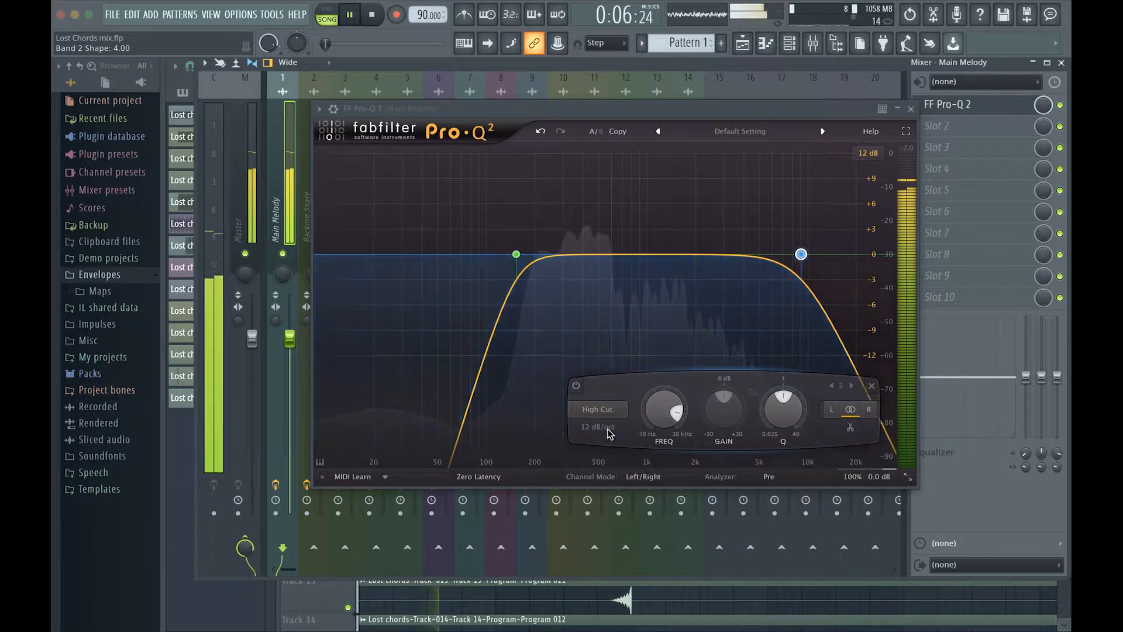
pyautogui.scroll(1, 608, 431)
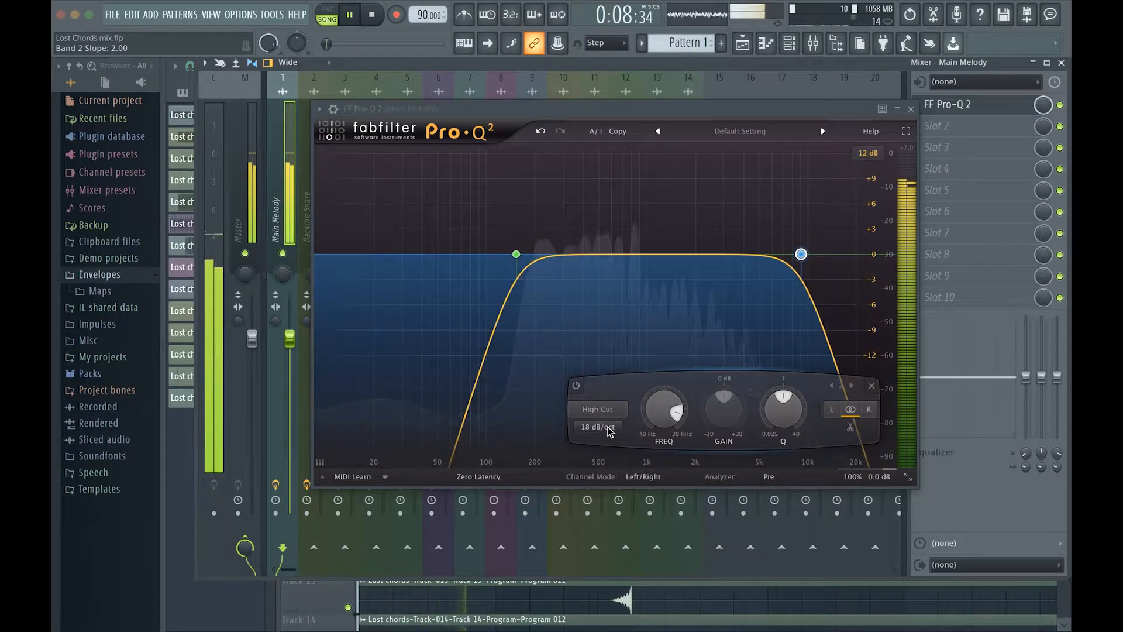
pyautogui.scroll(1, 610, 431)
# Sweep the High Cut frequency by ear to about 6767 Hz, stop playback and close the equalizer
pyautogui.scroll(-10, 662, 418)
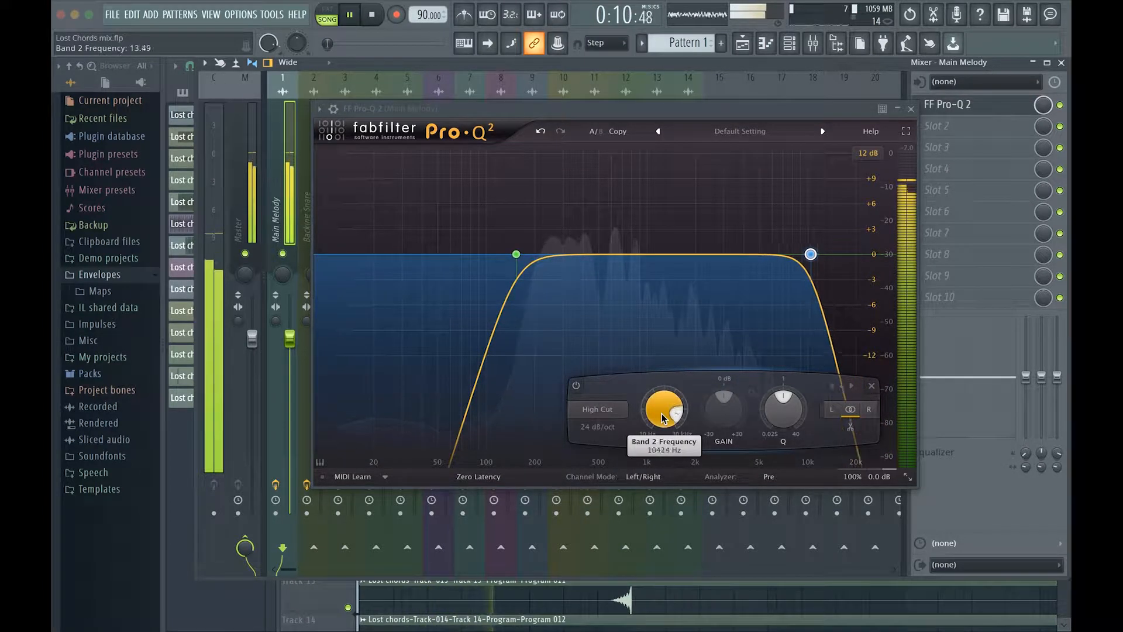
pyautogui.scroll(4, 661, 416)
pyautogui.scroll(2, 661, 413)
pyautogui.scroll(-3, 661, 413)
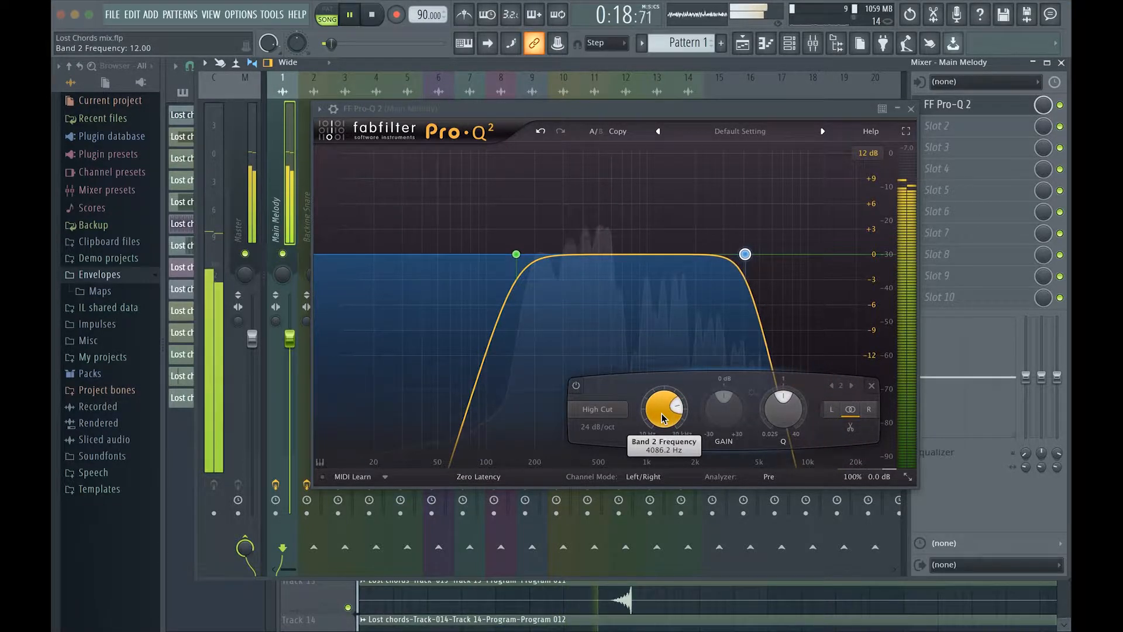
pyautogui.scroll(2, 662, 416)
pyautogui.scroll(-1, 662, 417)
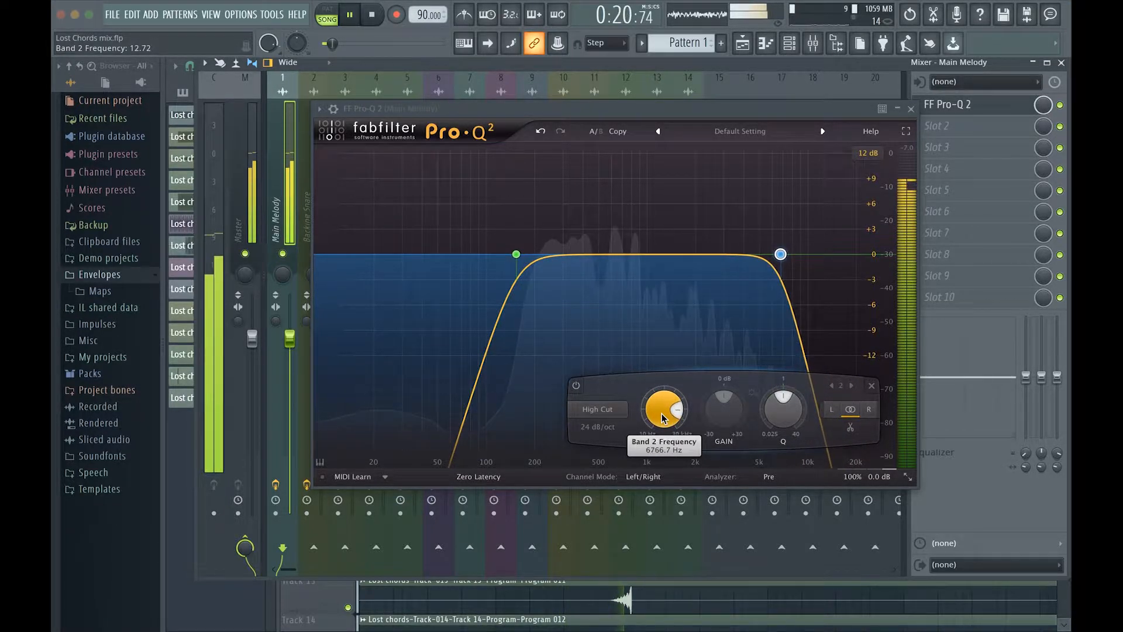
pyautogui.press('space')
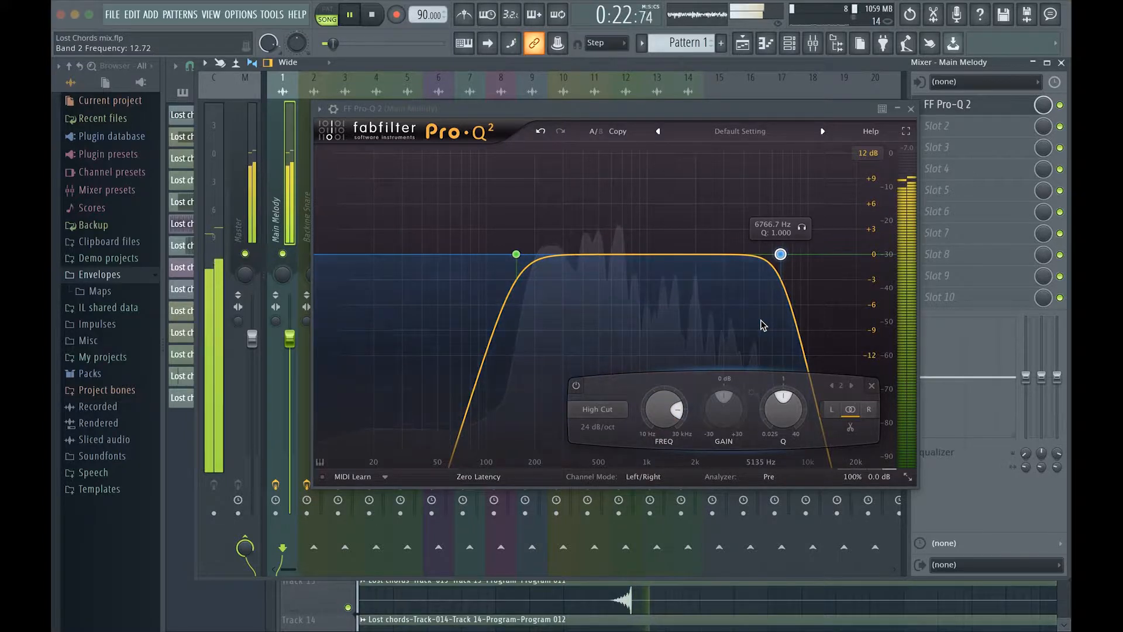
pyautogui.click(910, 110)
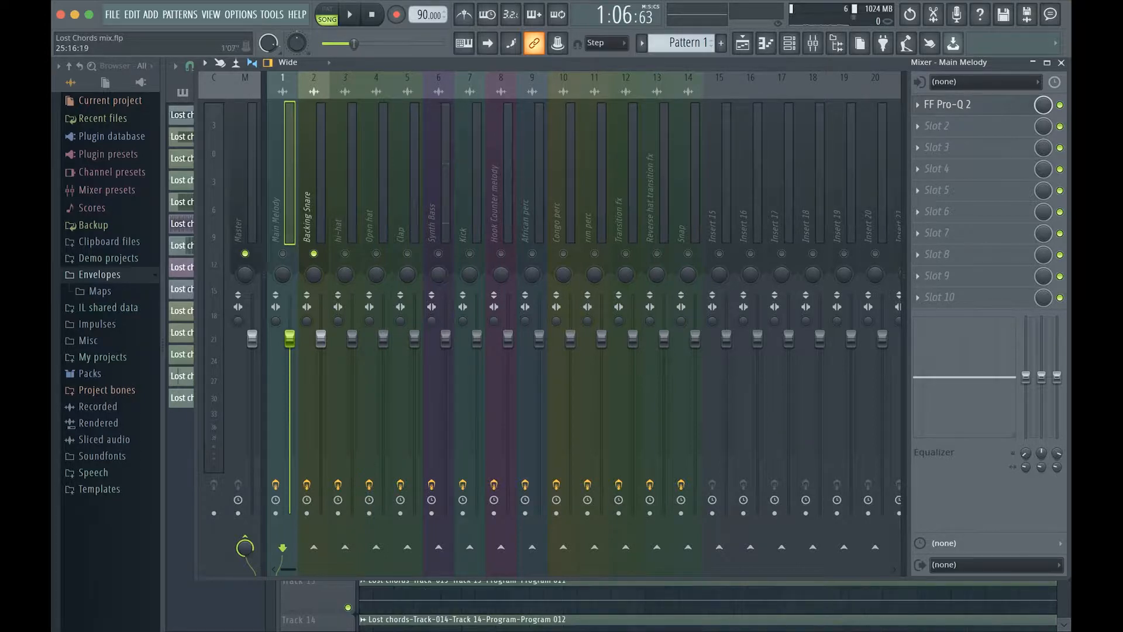
# Start playback, open FF Pro-Q 2 on the Backing Snare track and add a band at about 1152 Hz
pyautogui.press('space')
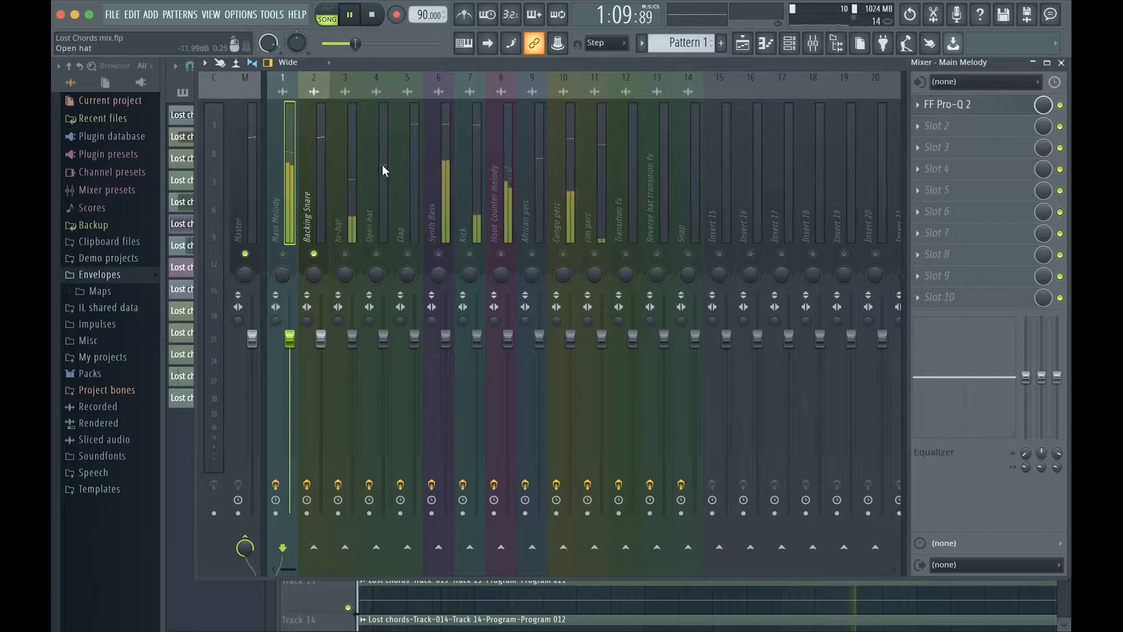
pyautogui.click(310, 156)
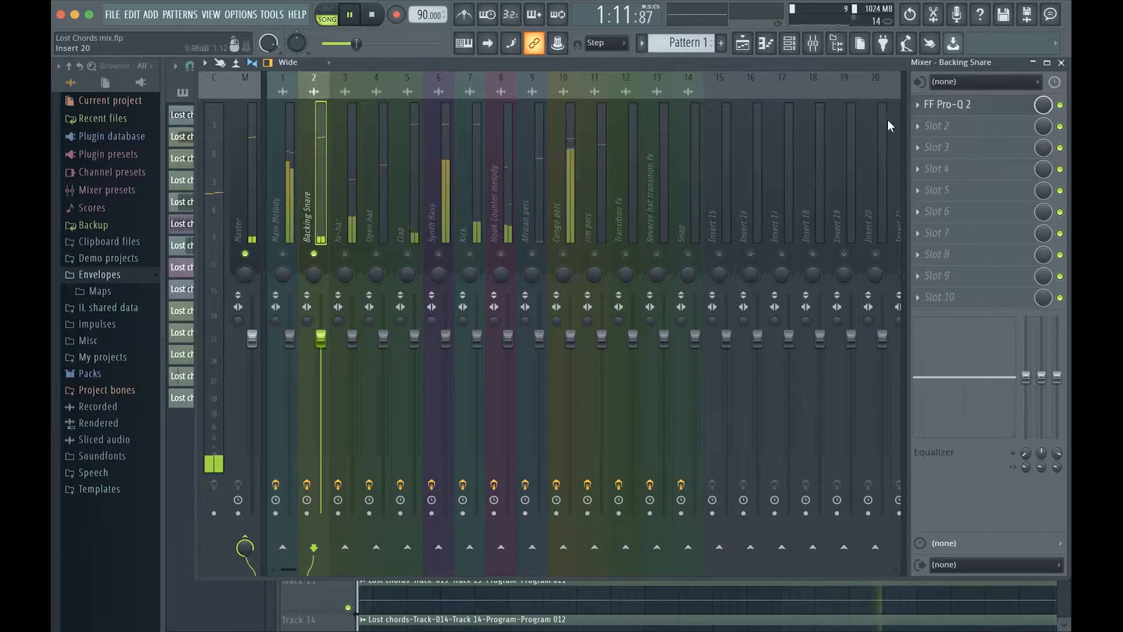
pyautogui.click(933, 111)
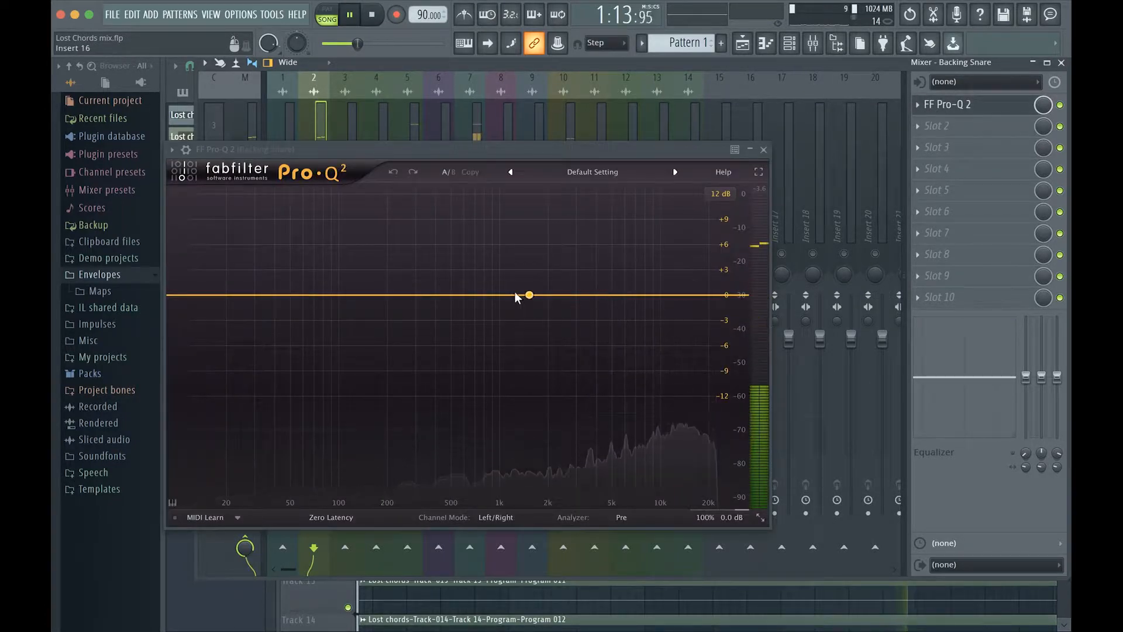
pyautogui.click(509, 295)
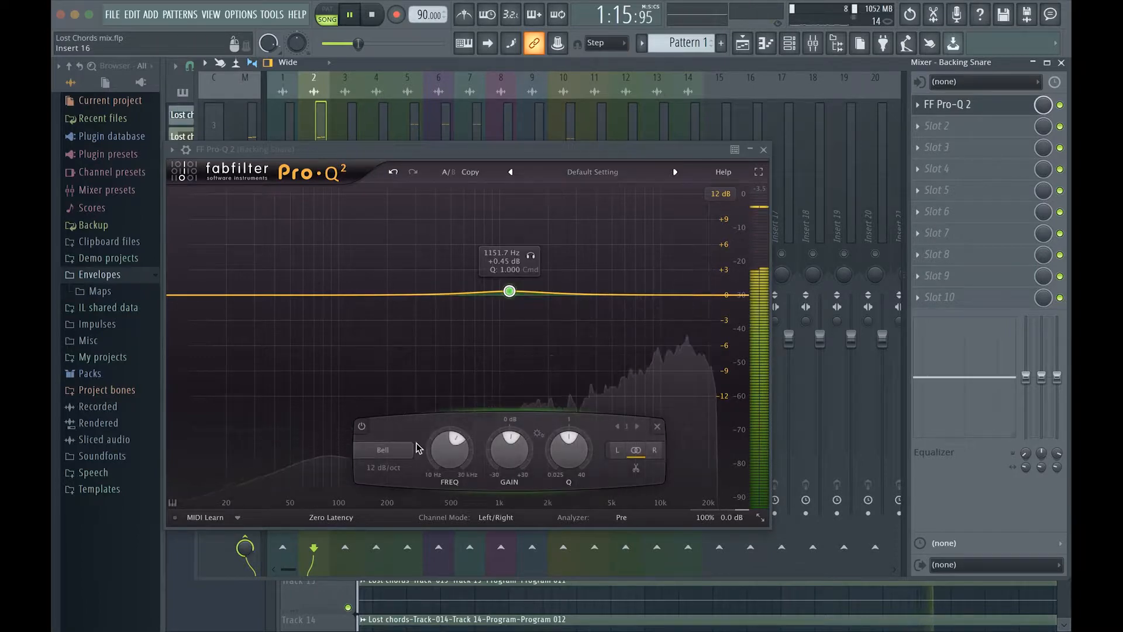
# Change the snare's first band to a Low Cut with a slope of 18 dB/oct while the song plays
pyautogui.click(395, 453)
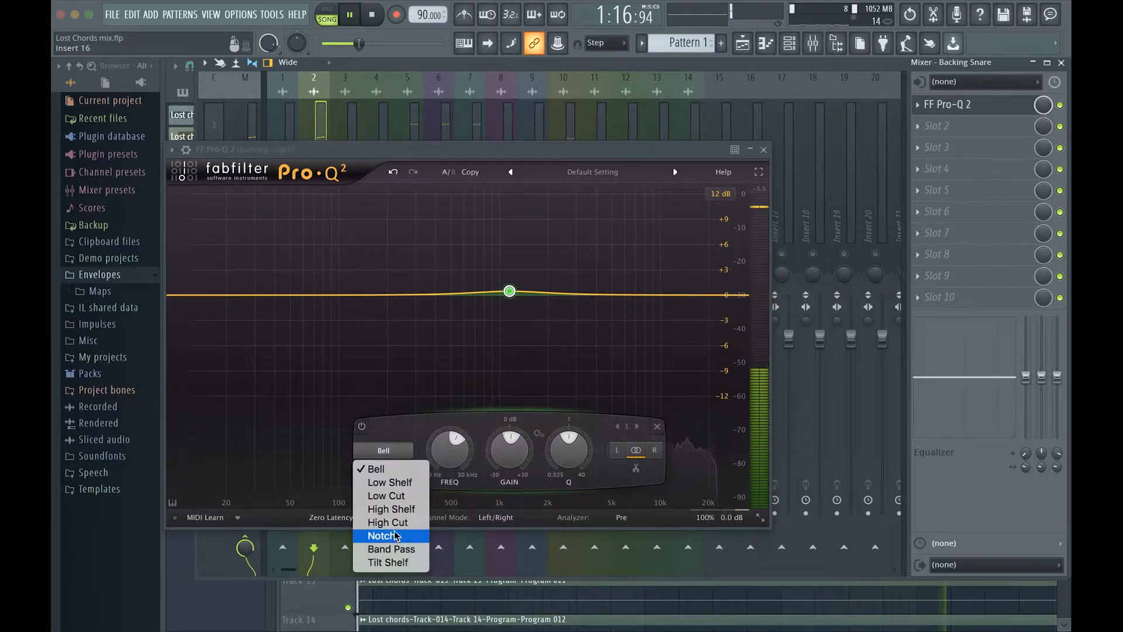
pyautogui.click(402, 495)
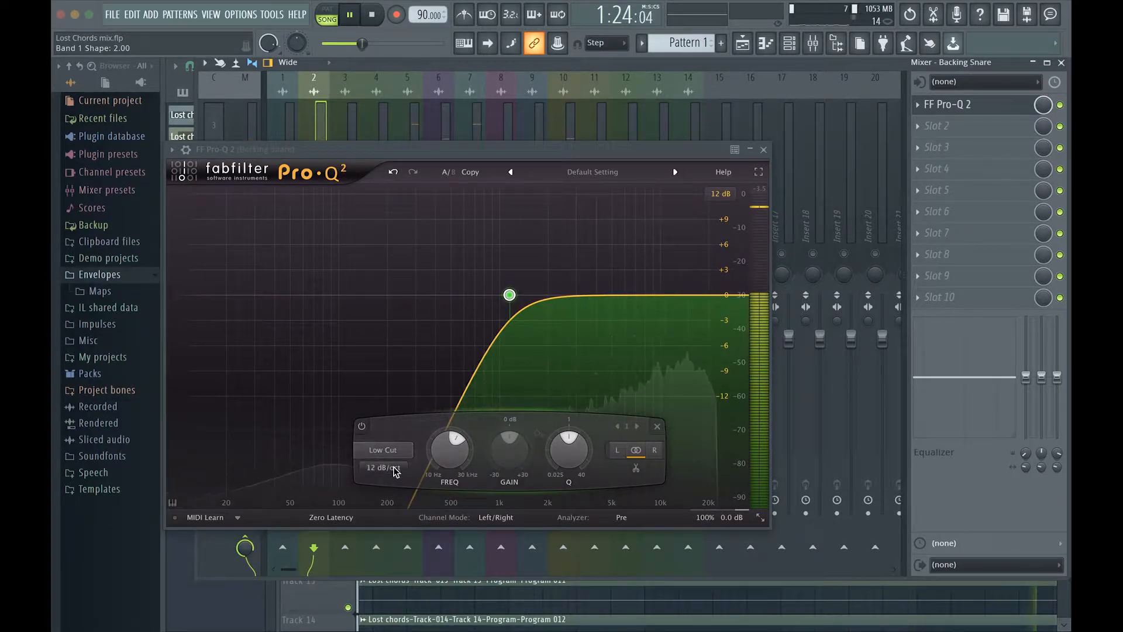
pyautogui.moveTo(439, 456)
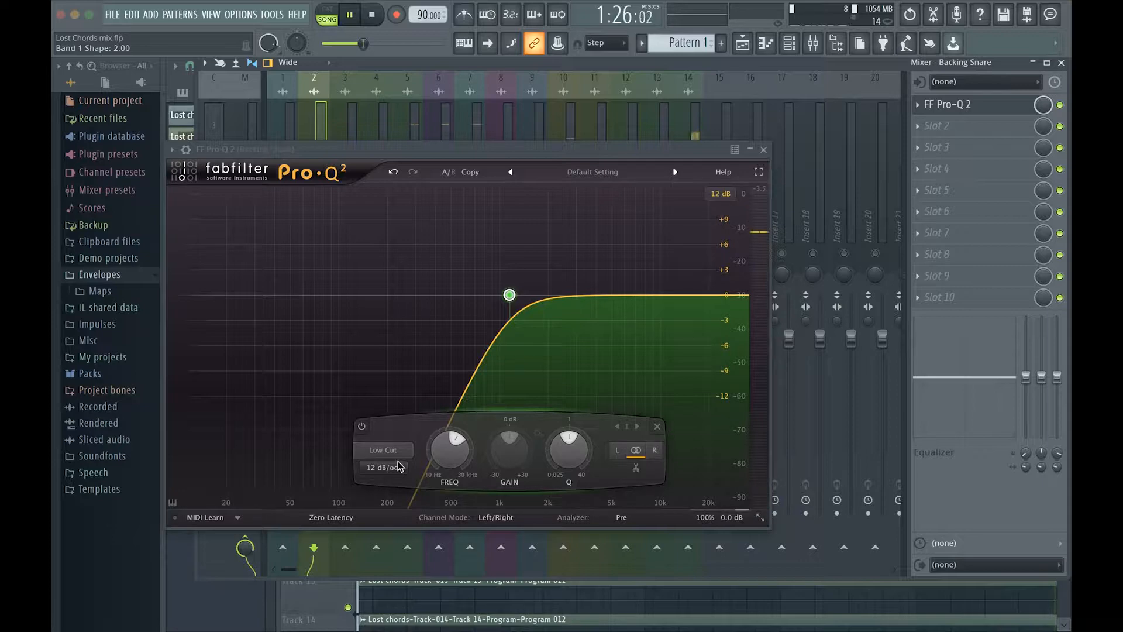
pyautogui.scroll(1, 397, 462)
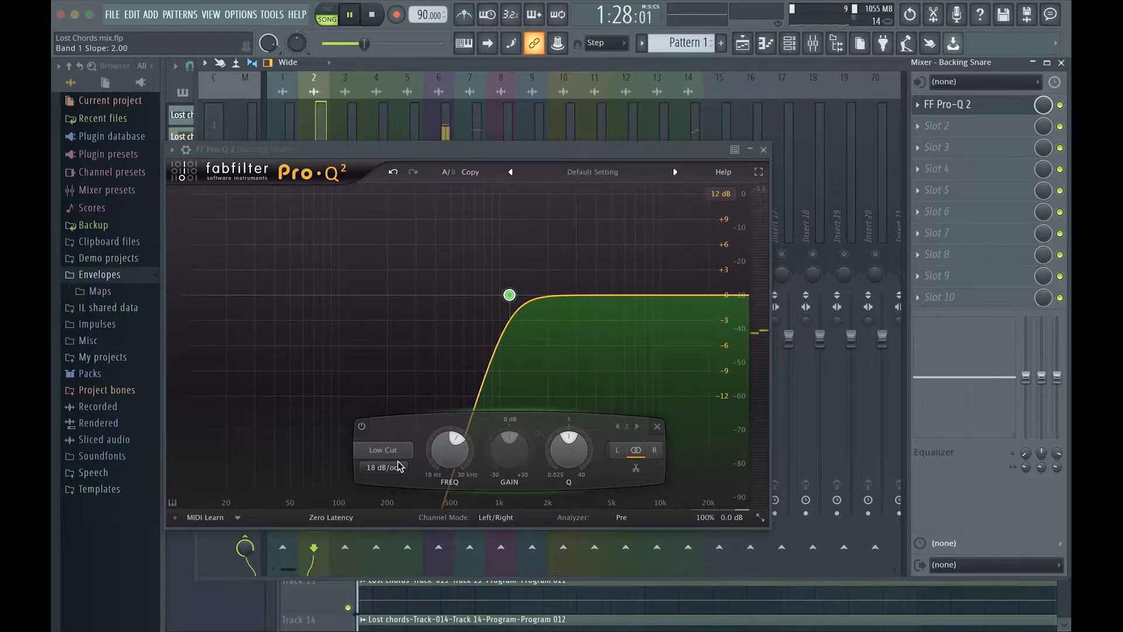
# Replay the section, sweep the snare's Low Cut frequency by ear to about 460 Hz, and stop playback
pyautogui.moveTo(377, 40); pyautogui.dragTo(352, 44)
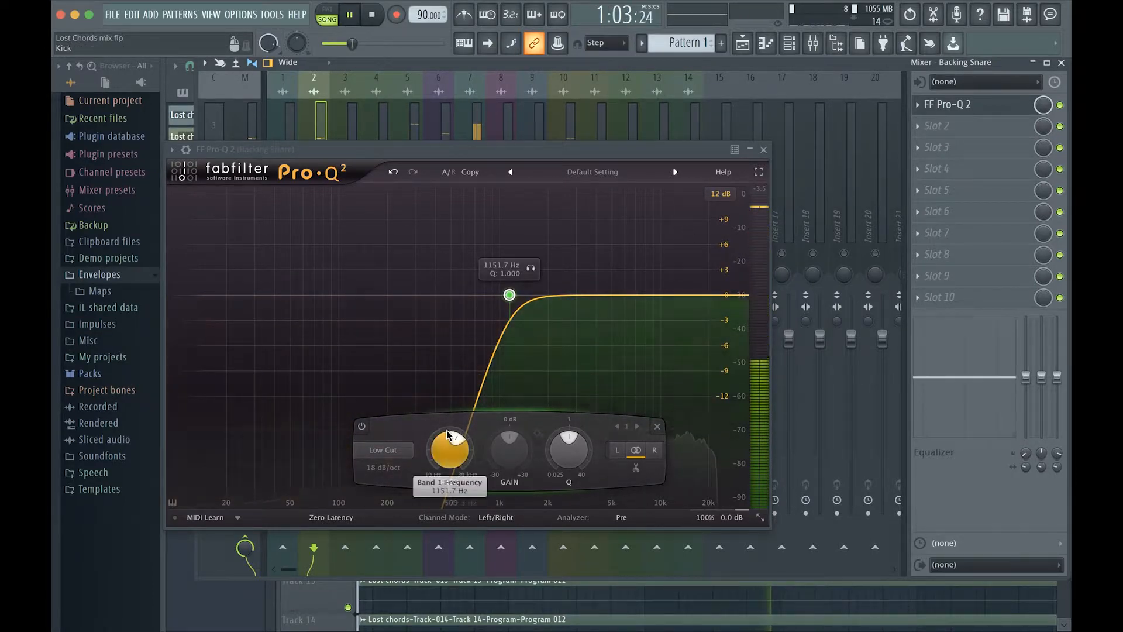
pyautogui.scroll(3, 448, 434)
pyautogui.scroll(1, 448, 434)
pyautogui.scroll(-6, 448, 434)
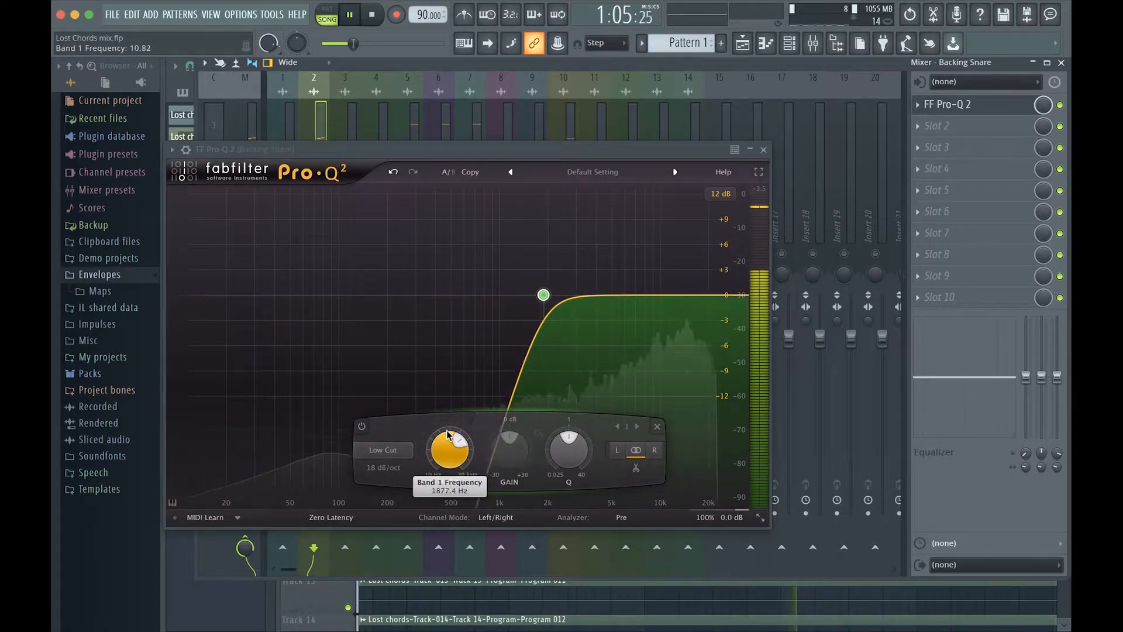
pyautogui.scroll(-2, 448, 434)
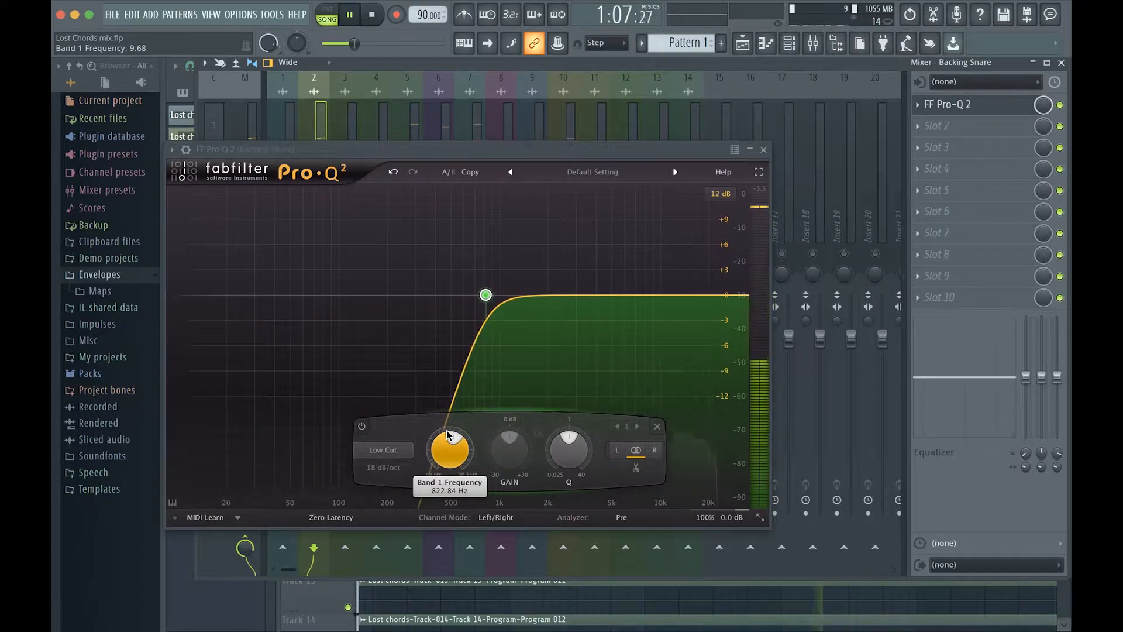
pyautogui.scroll(1, 448, 434)
pyautogui.scroll(-1, 448, 433)
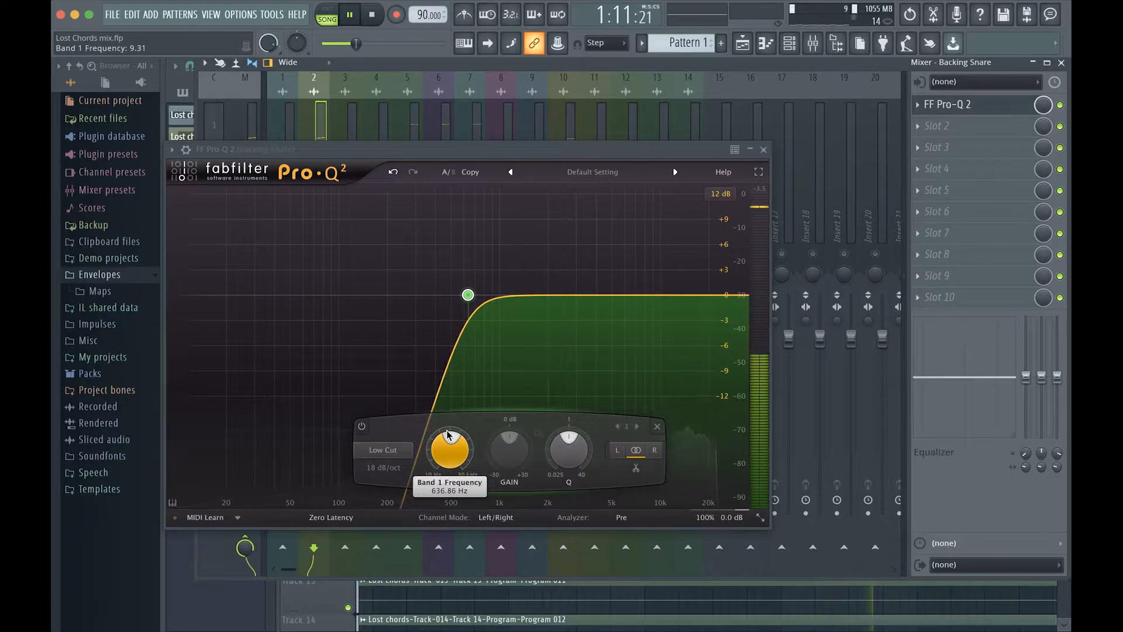
pyautogui.scroll(-6, 448, 434)
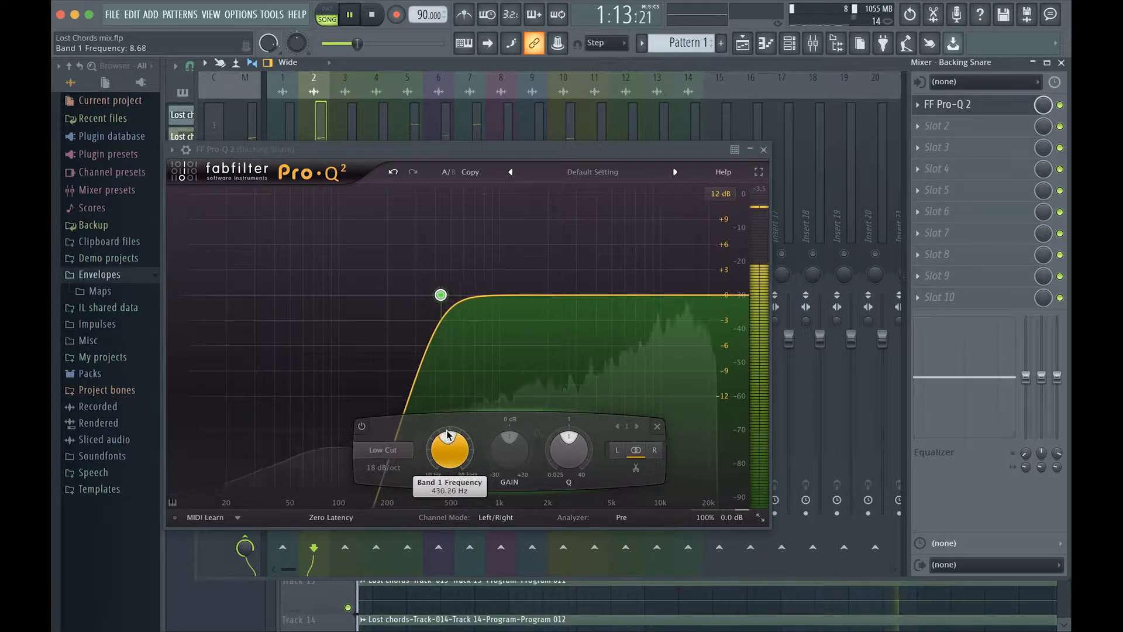
pyautogui.scroll(4, 448, 434)
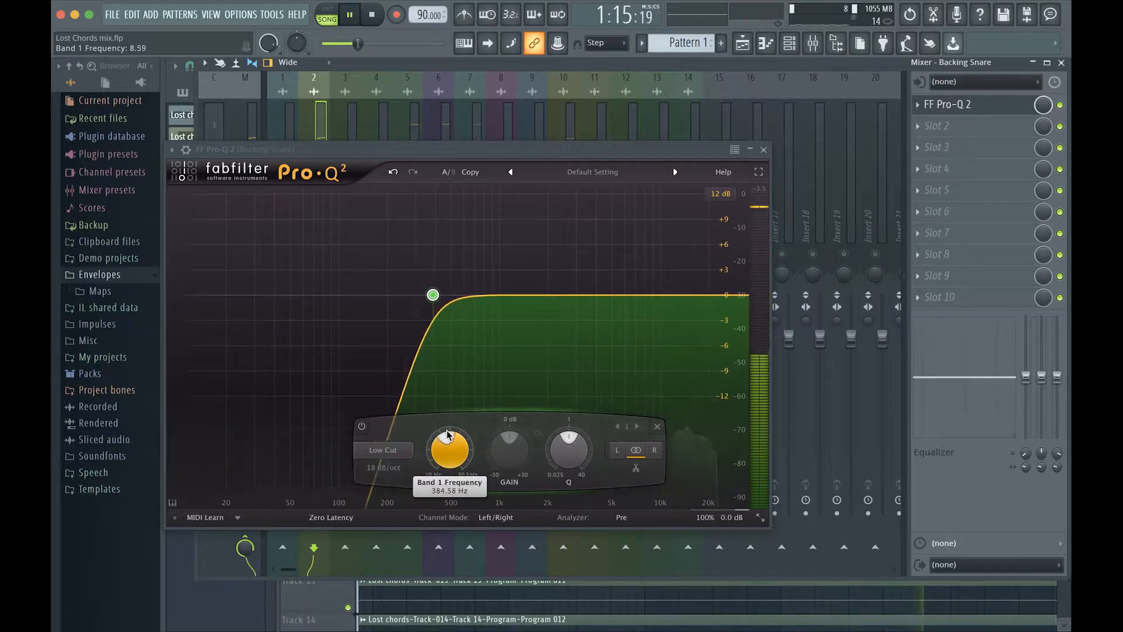
pyautogui.scroll(1, 448, 434)
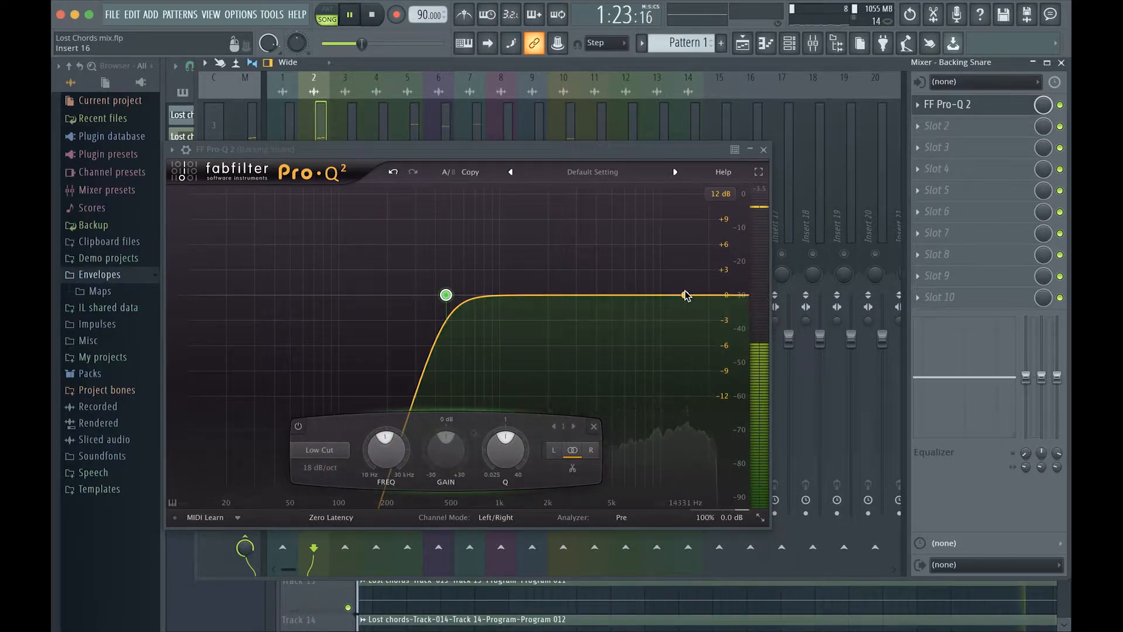
pyautogui.press('space')
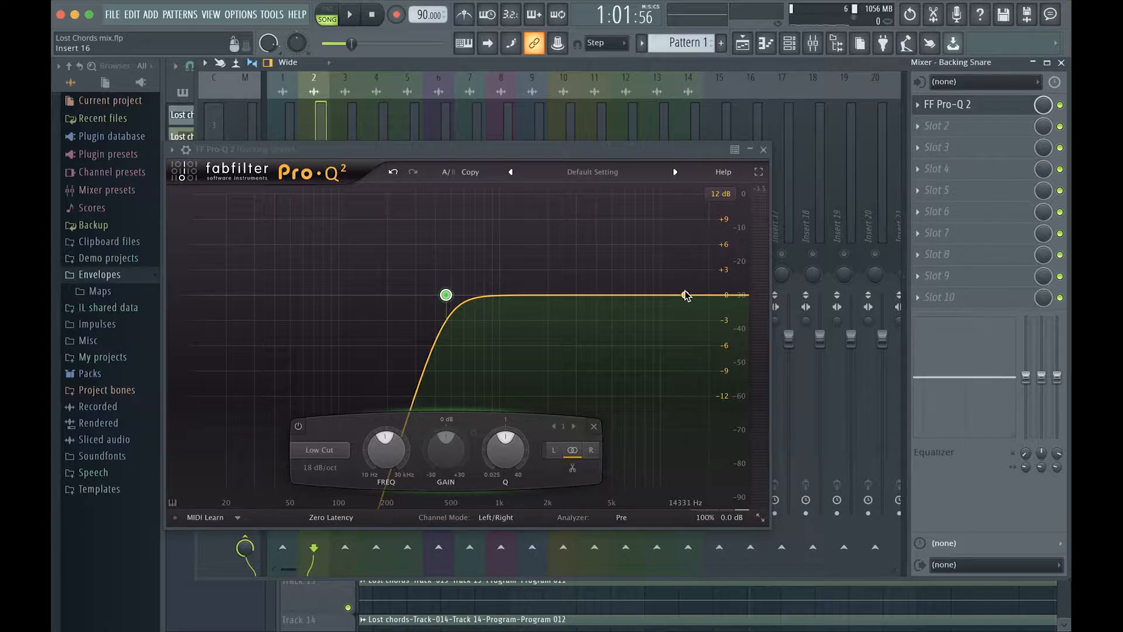
# Add a second band at about 14331 Hz on the snare as a High Cut with Q 1 and a 24 dB/oct slope
pyautogui.click(685, 295)
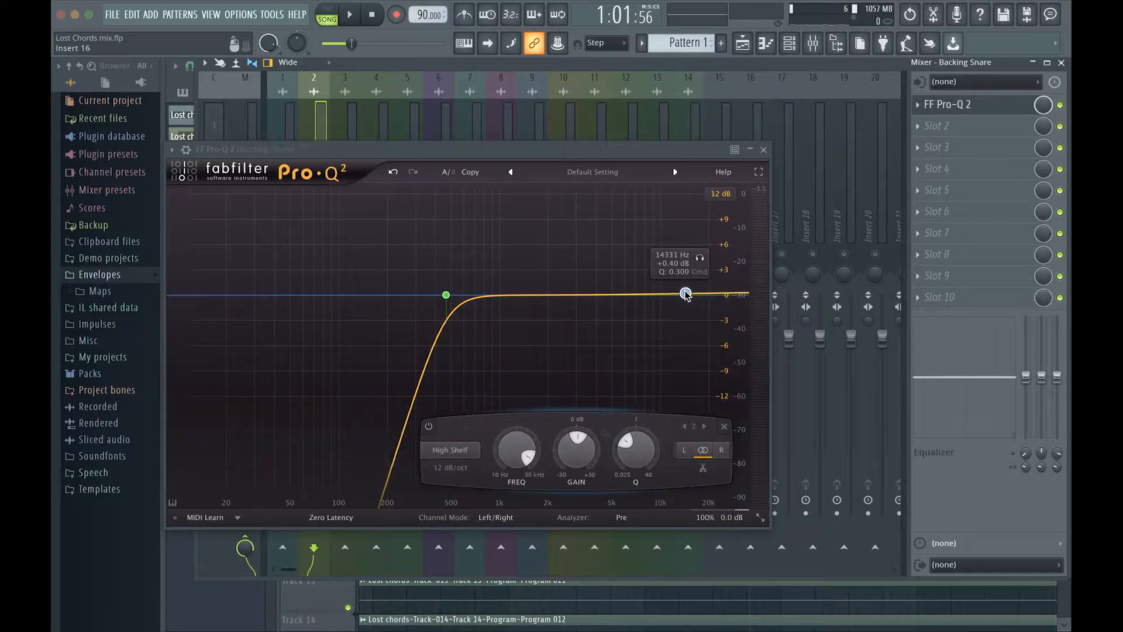
pyautogui.click(450, 452)
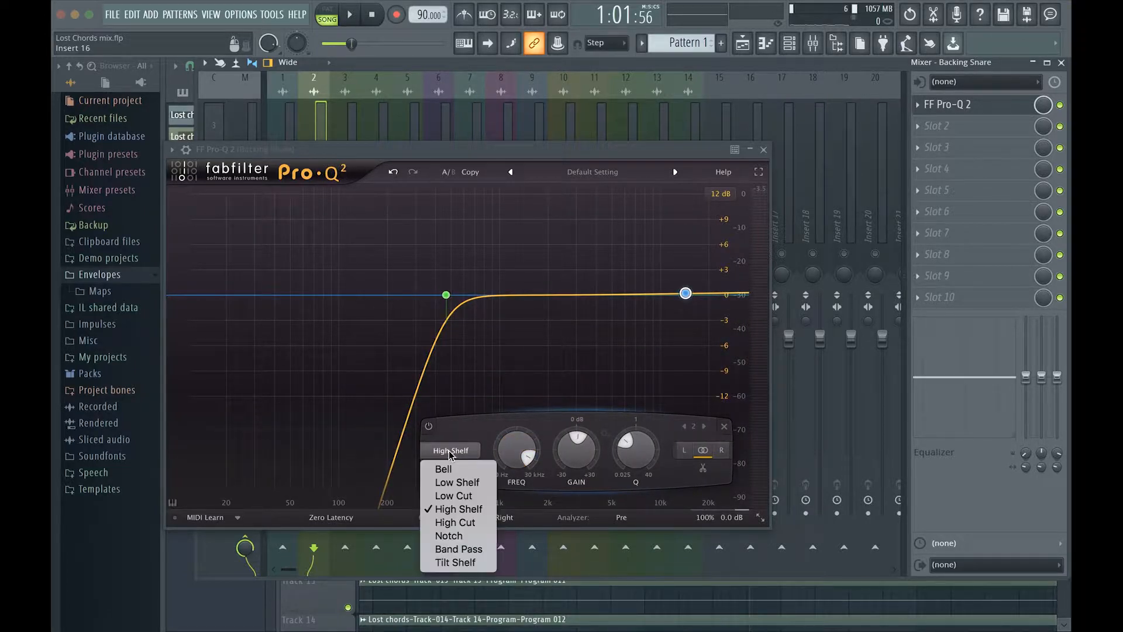
pyautogui.click(456, 522)
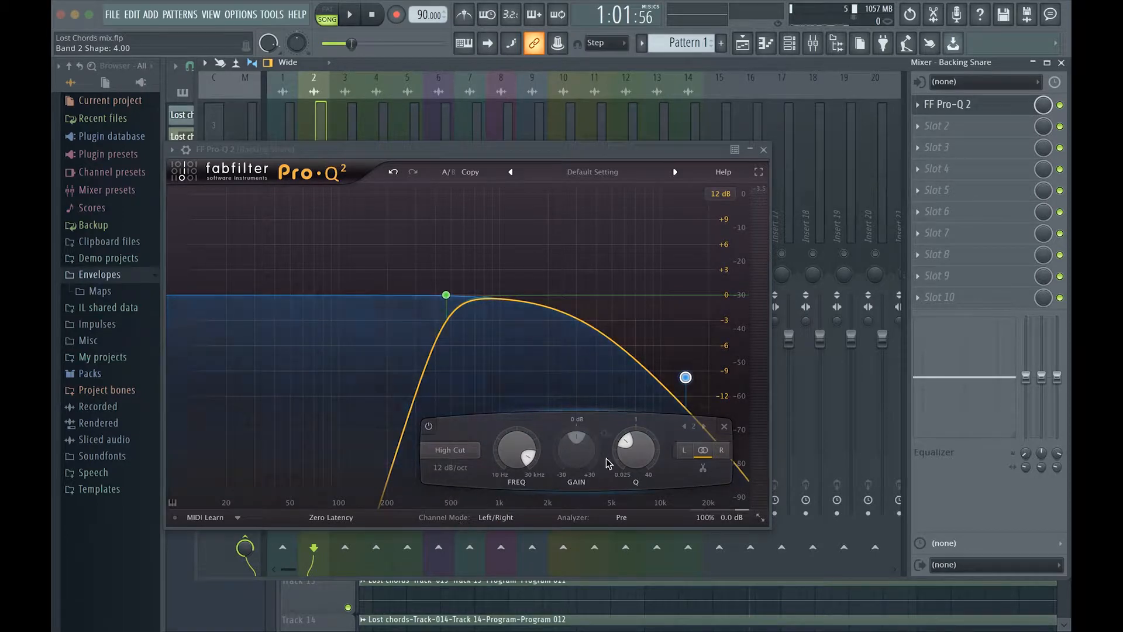
pyautogui.moveTo(635, 454)
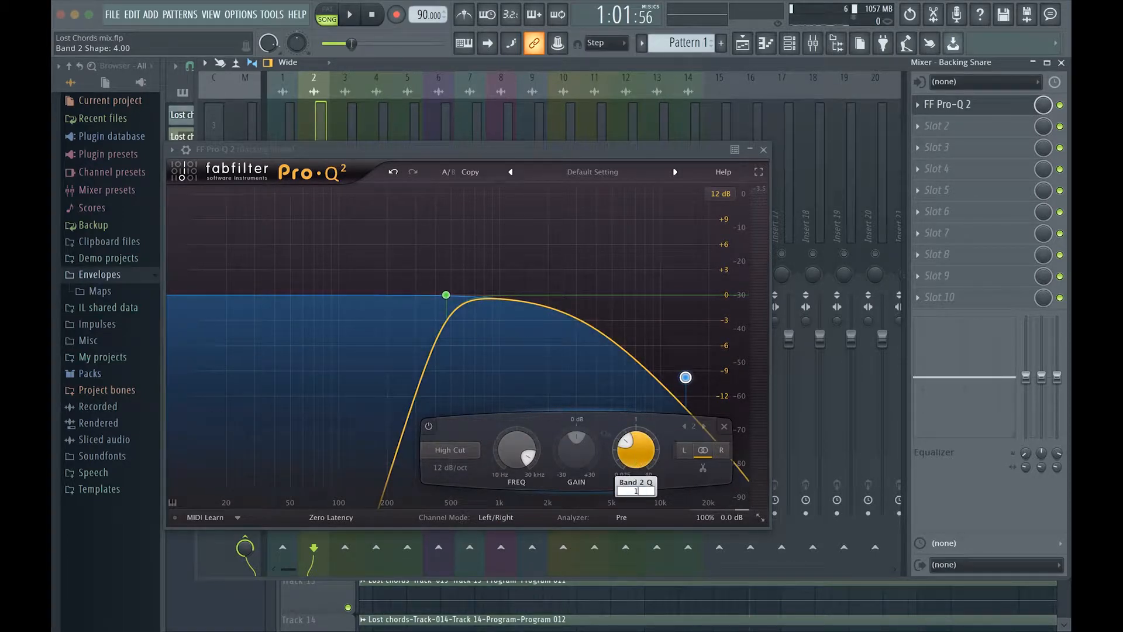
pyautogui.press('Return')
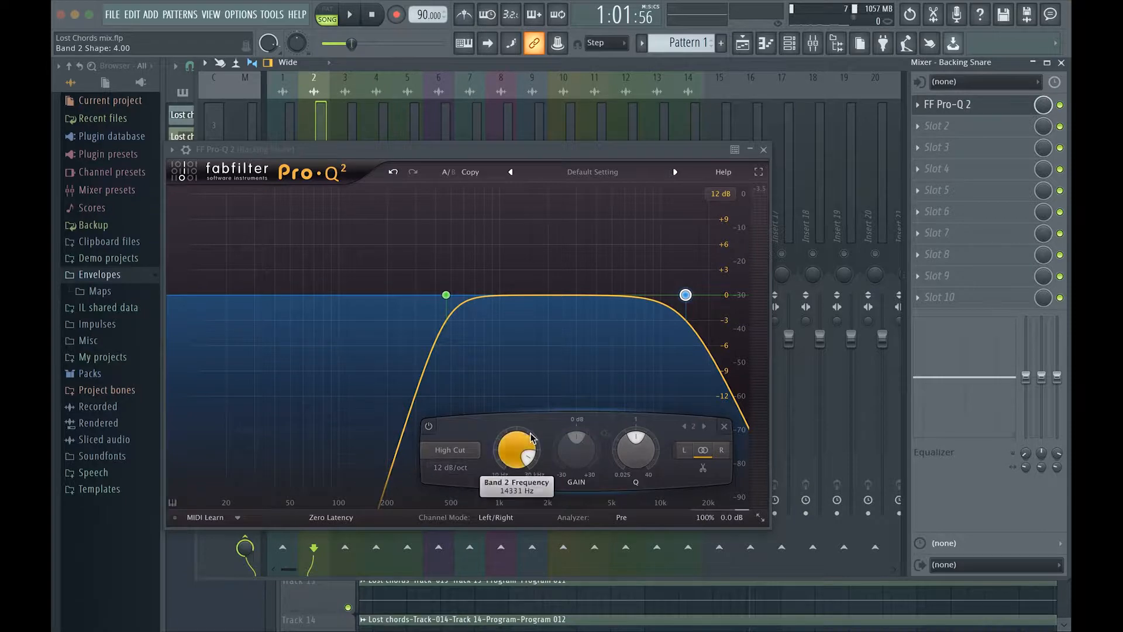
pyautogui.scroll(1, 439, 472)
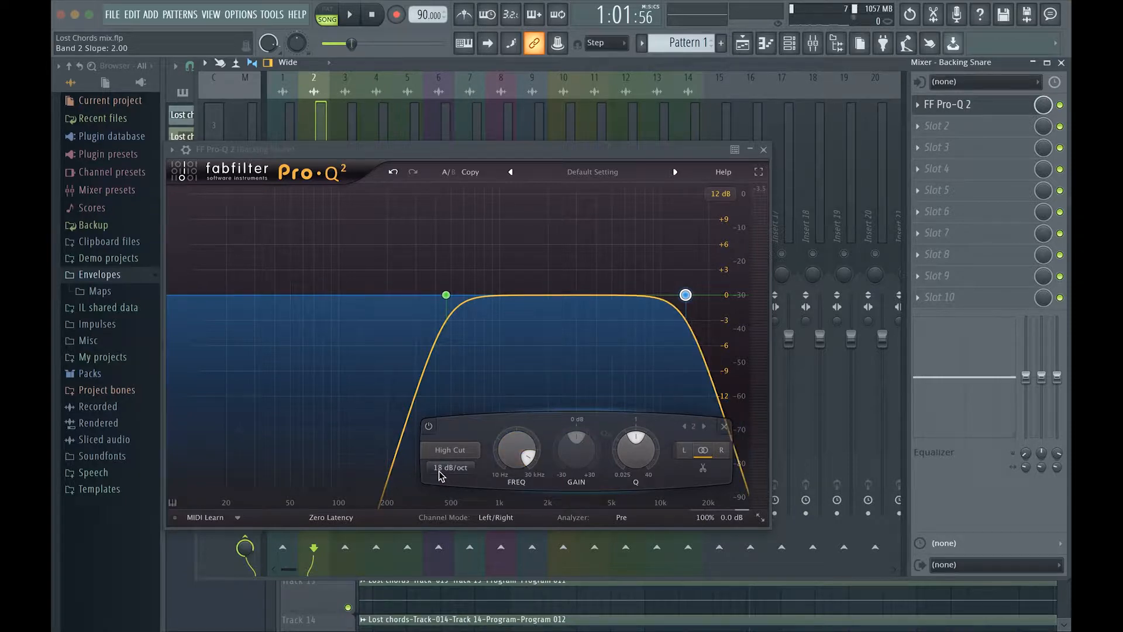
pyautogui.scroll(1, 439, 475)
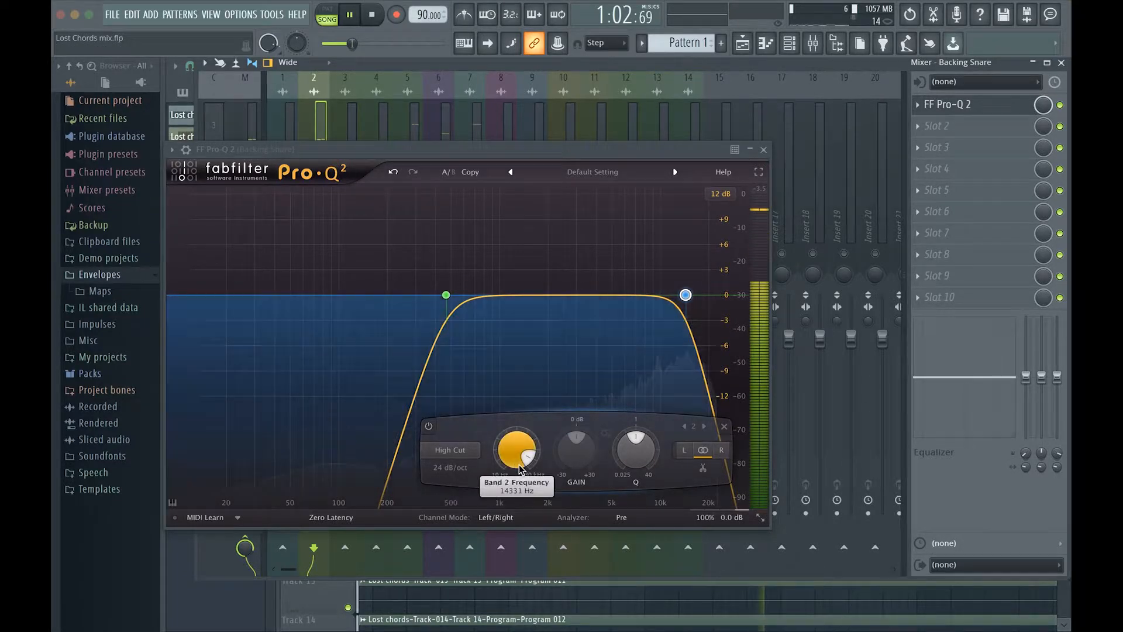
# Sweep the snare's High Cut frequency during playback and settle it at about 13152 Hz
pyautogui.scroll(-1, 522, 447)
pyautogui.scroll(-5, 522, 449)
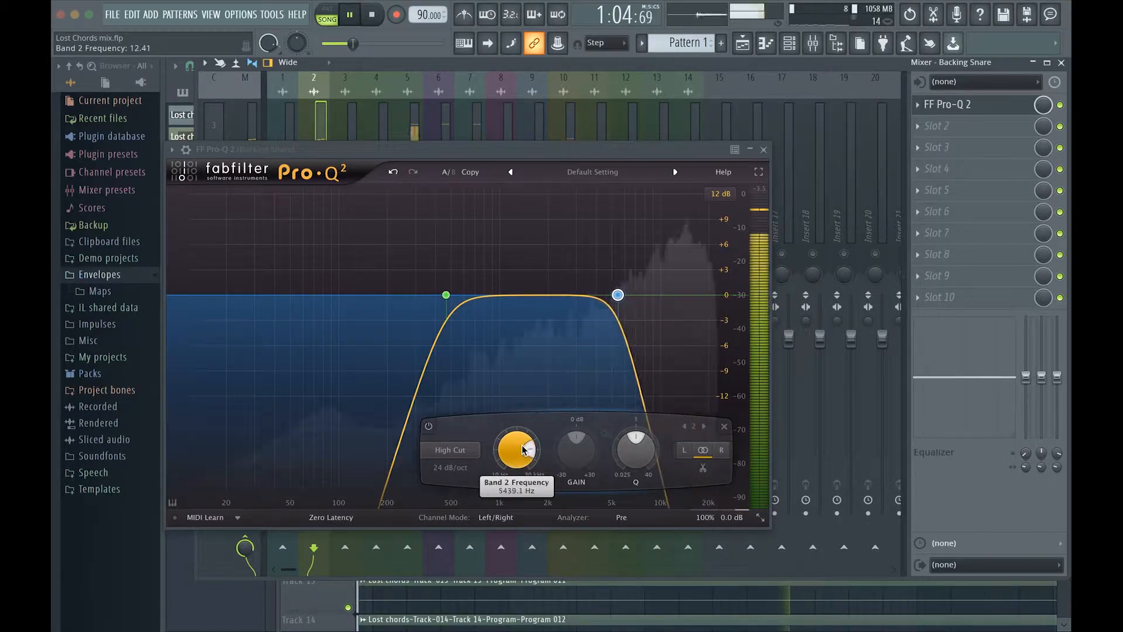
pyautogui.scroll(3, 522, 449)
pyautogui.scroll(3, 522, 450)
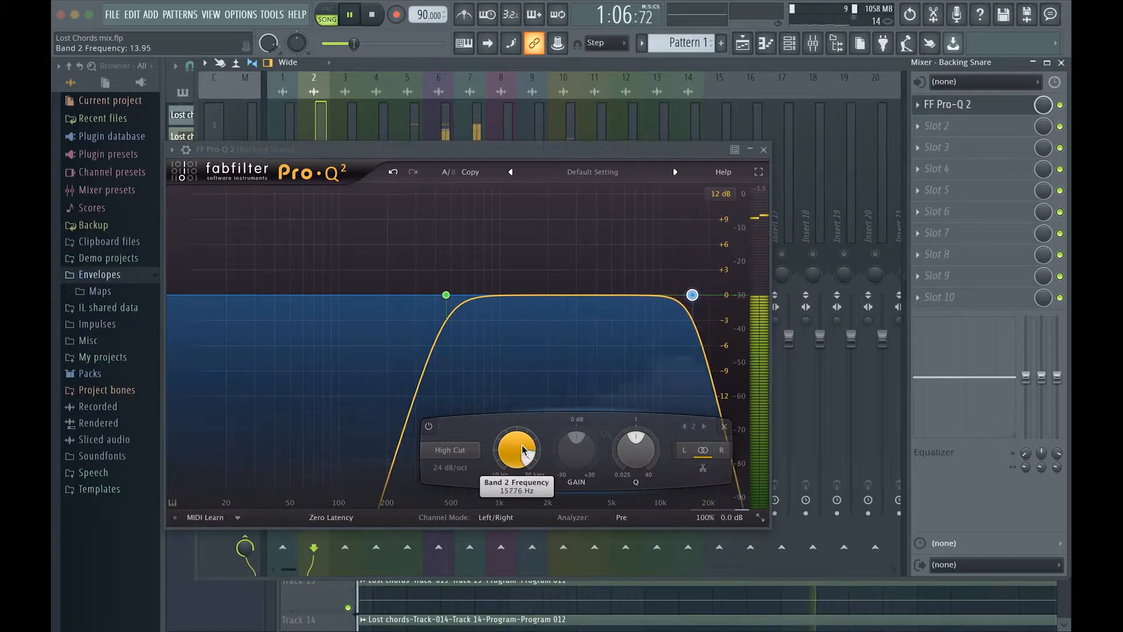
pyautogui.scroll(3, 522, 449)
pyautogui.scroll(-3, 522, 449)
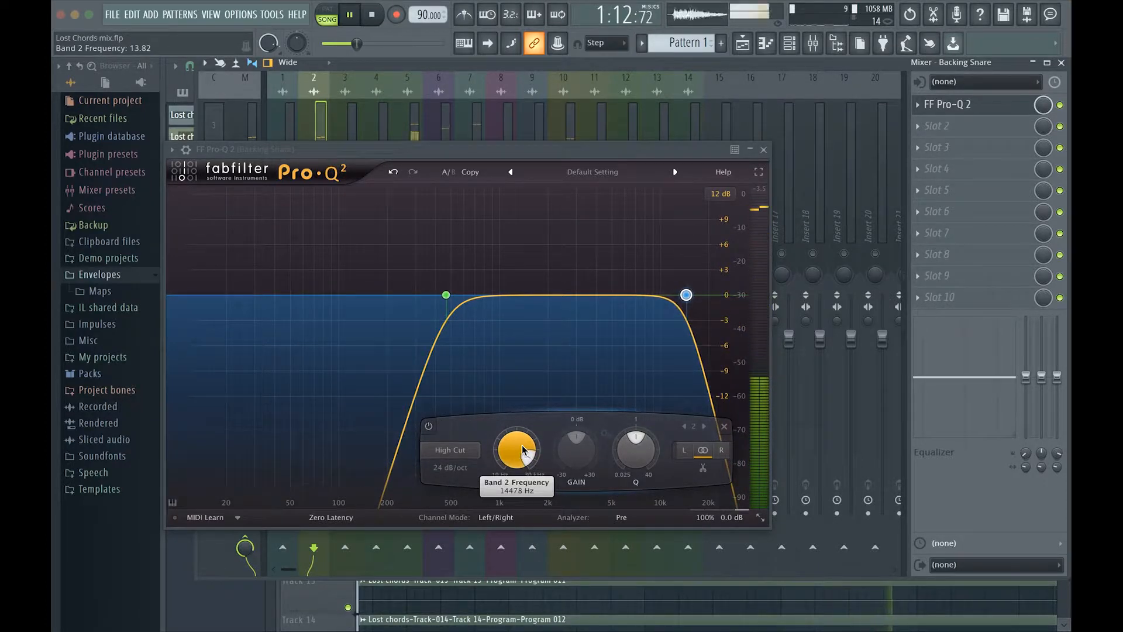
pyautogui.scroll(-1, 522, 449)
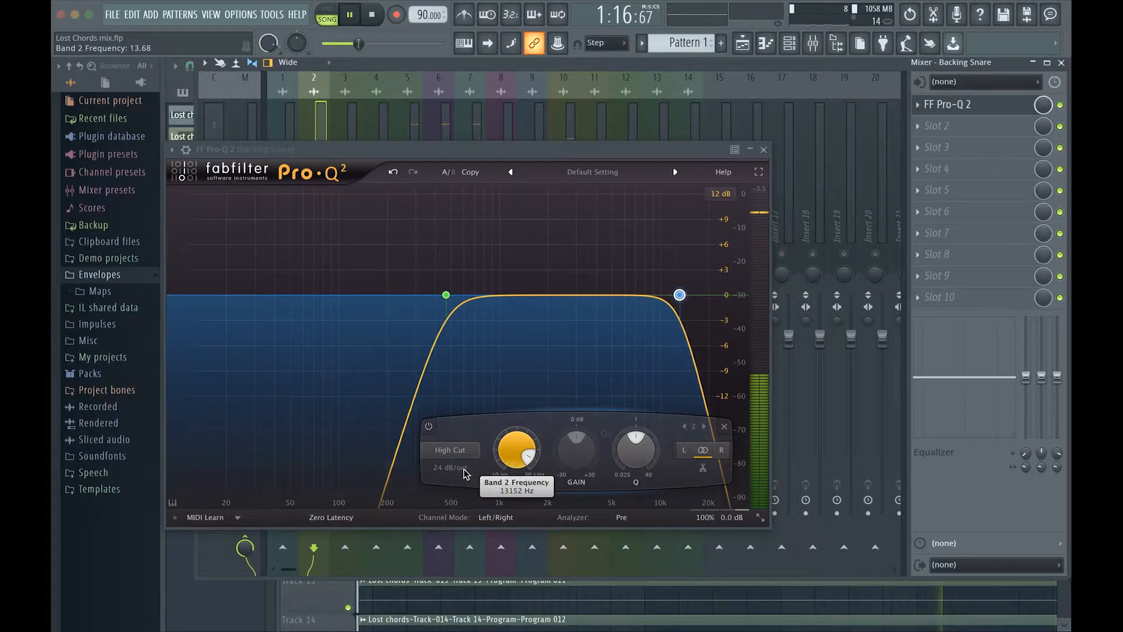
# Steepen the snare's High Cut slope to 30 dB/oct and close the equalizer
pyautogui.scroll(1, 457, 468)
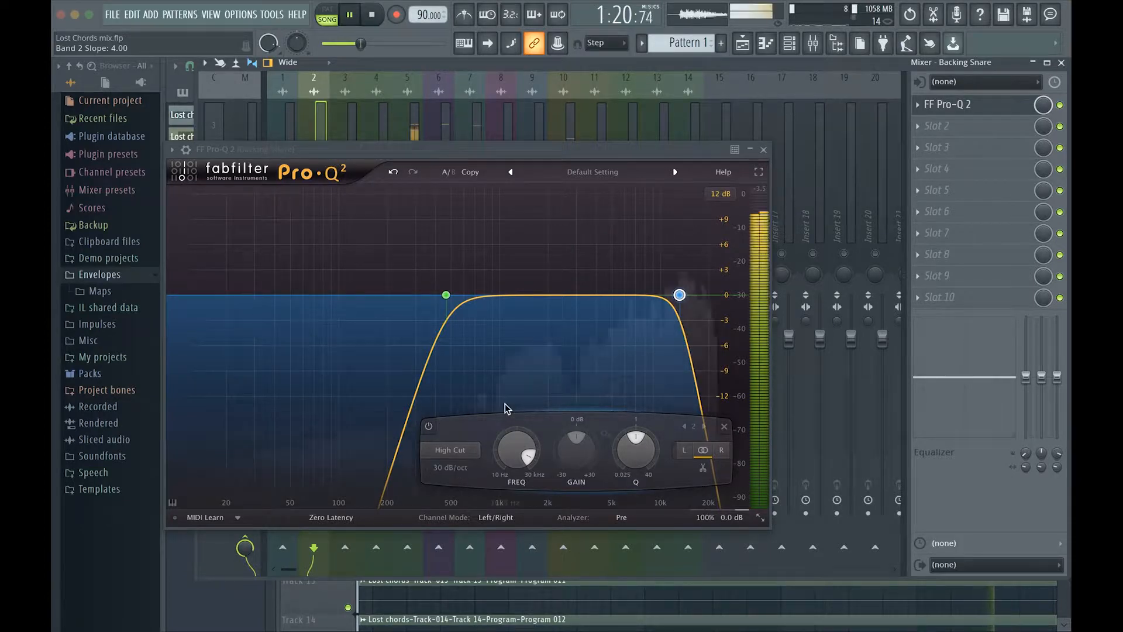
pyautogui.moveTo(704, 268)
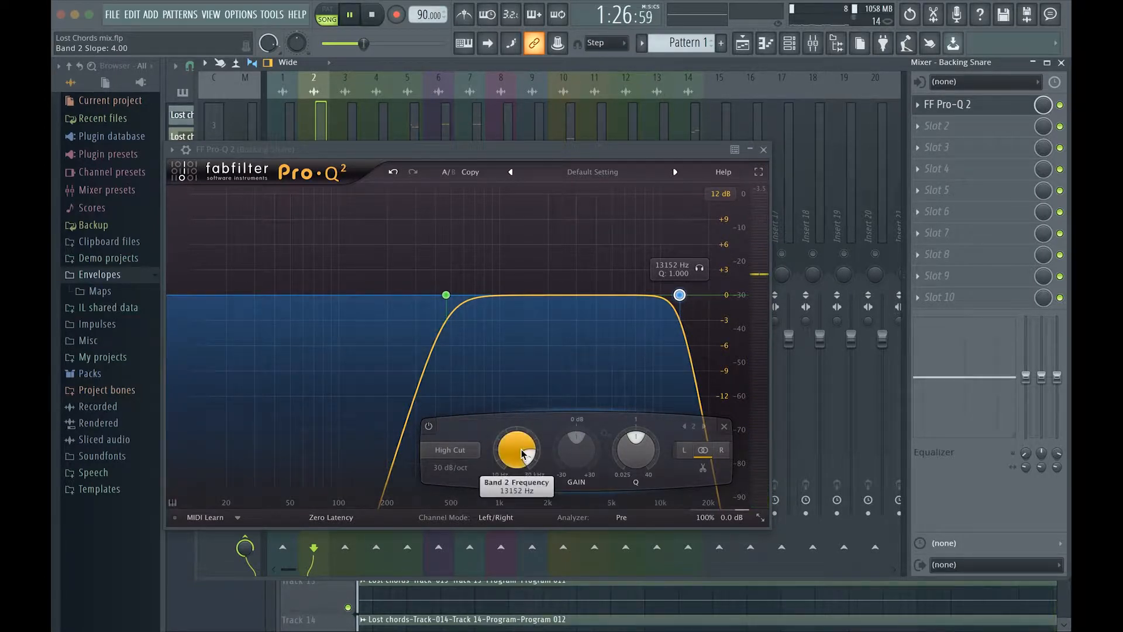
pyautogui.moveTo(522, 453)
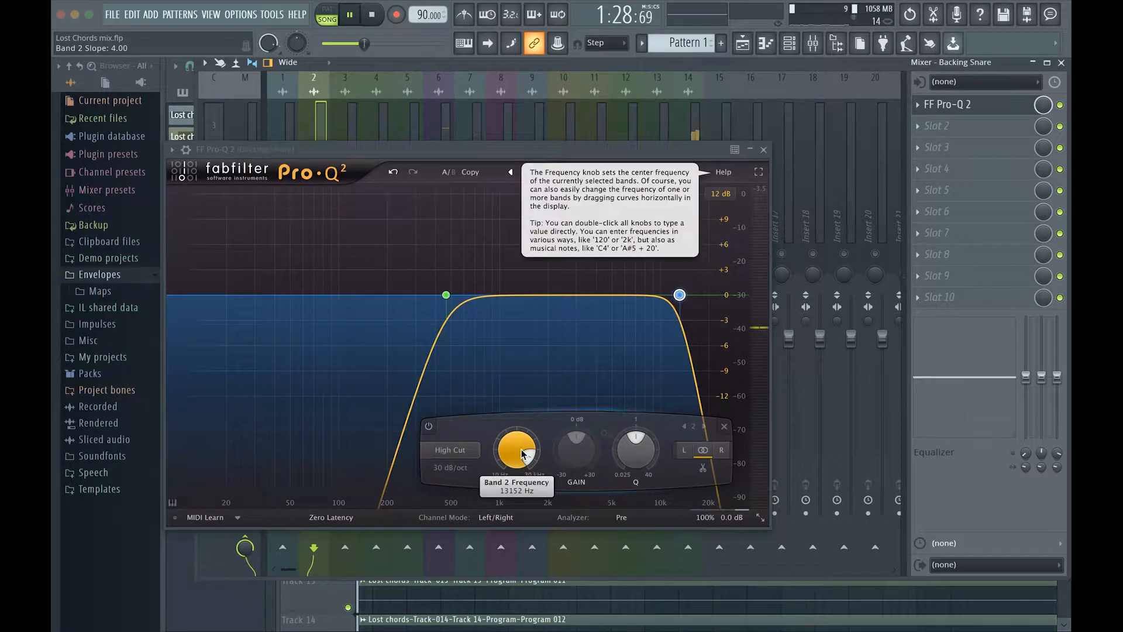
pyautogui.click(763, 150)
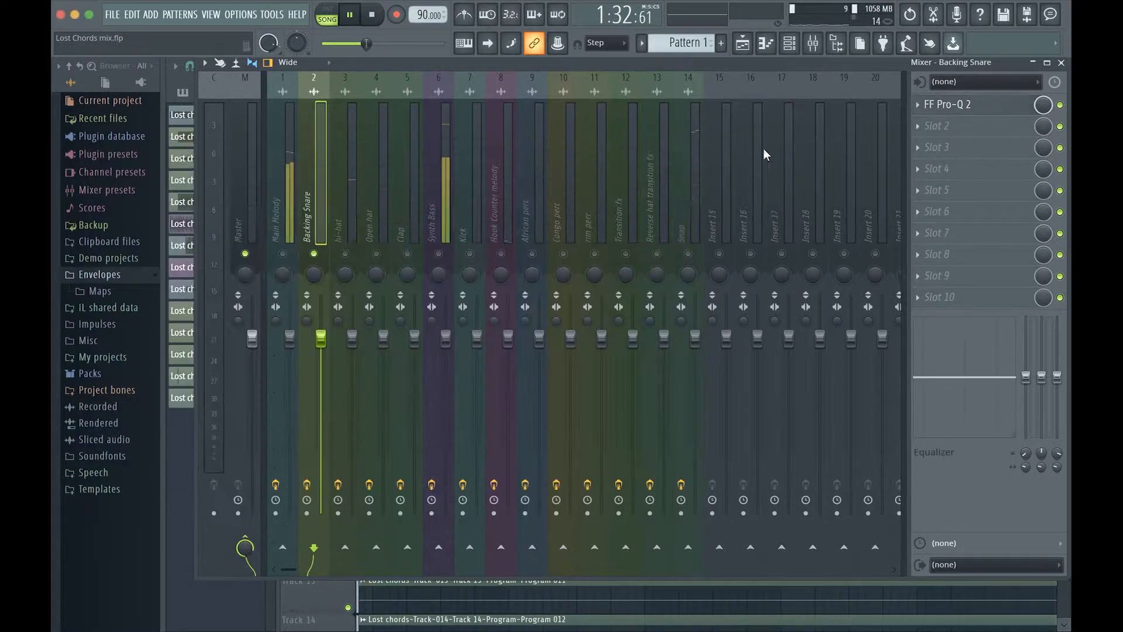
# Solo the hi-hat track, open its FF Pro-Q 2 and add a band at about 1074 Hz
pyautogui.rightClick(345, 253)
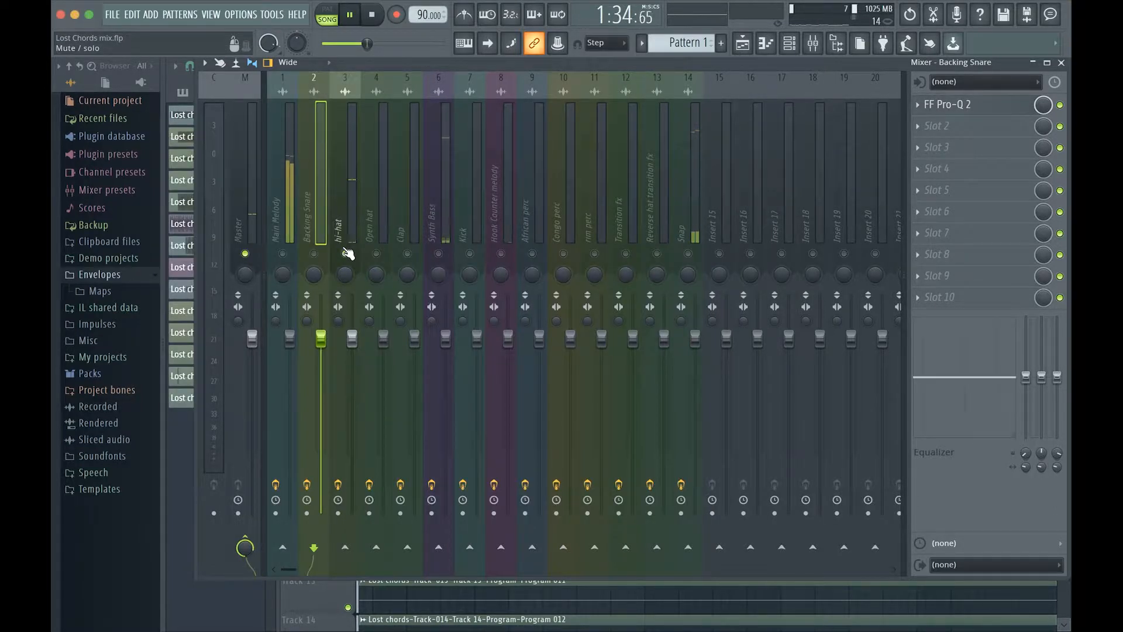
pyautogui.click(341, 235)
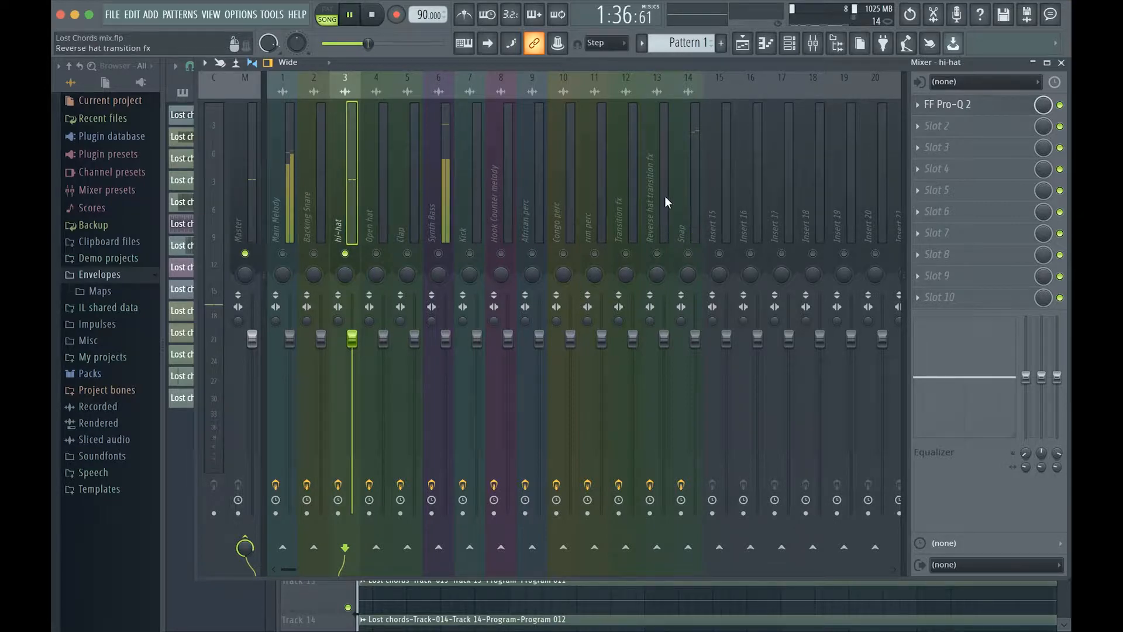
pyautogui.click(952, 108)
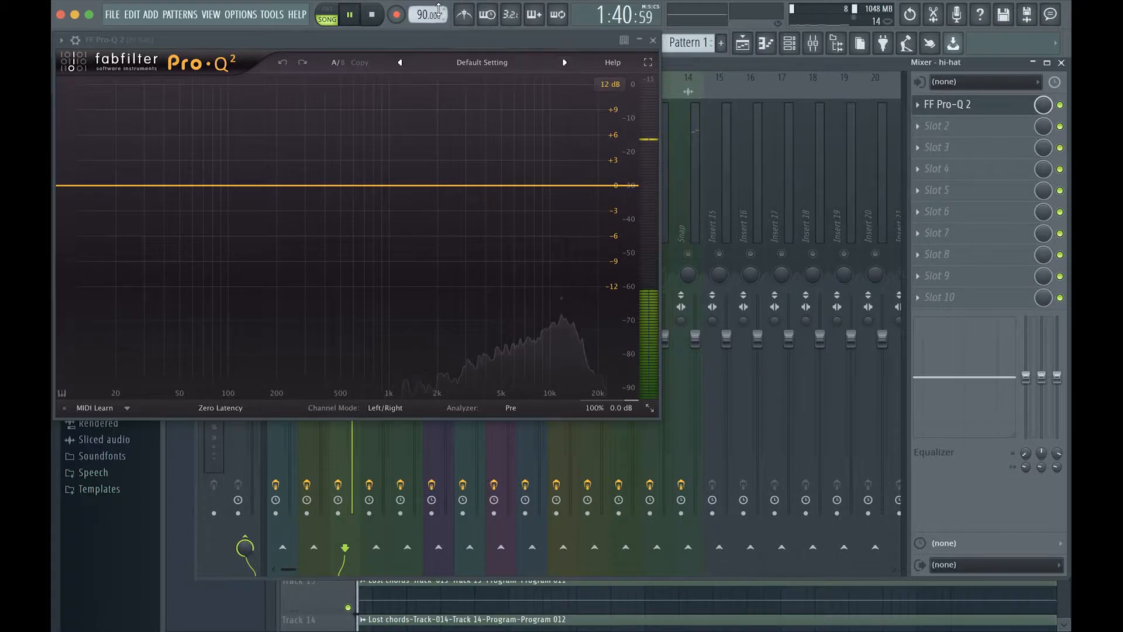
pyautogui.click(394, 184)
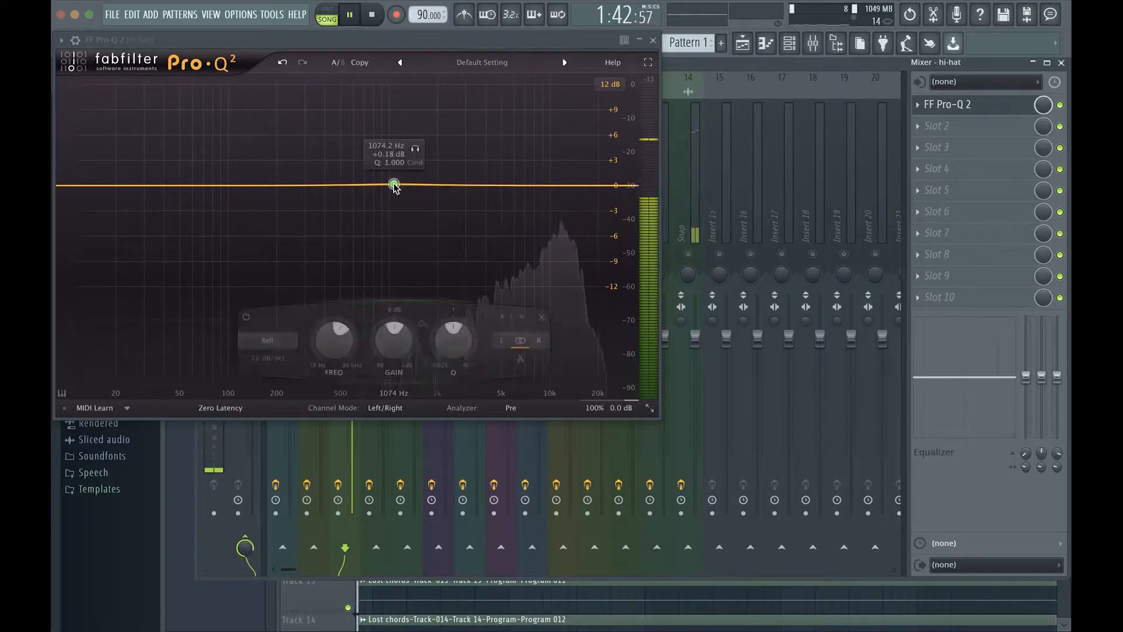
# Change the hi-hat's band to a Low Cut with an 18 dB/oct slope
pyautogui.click(266, 341)
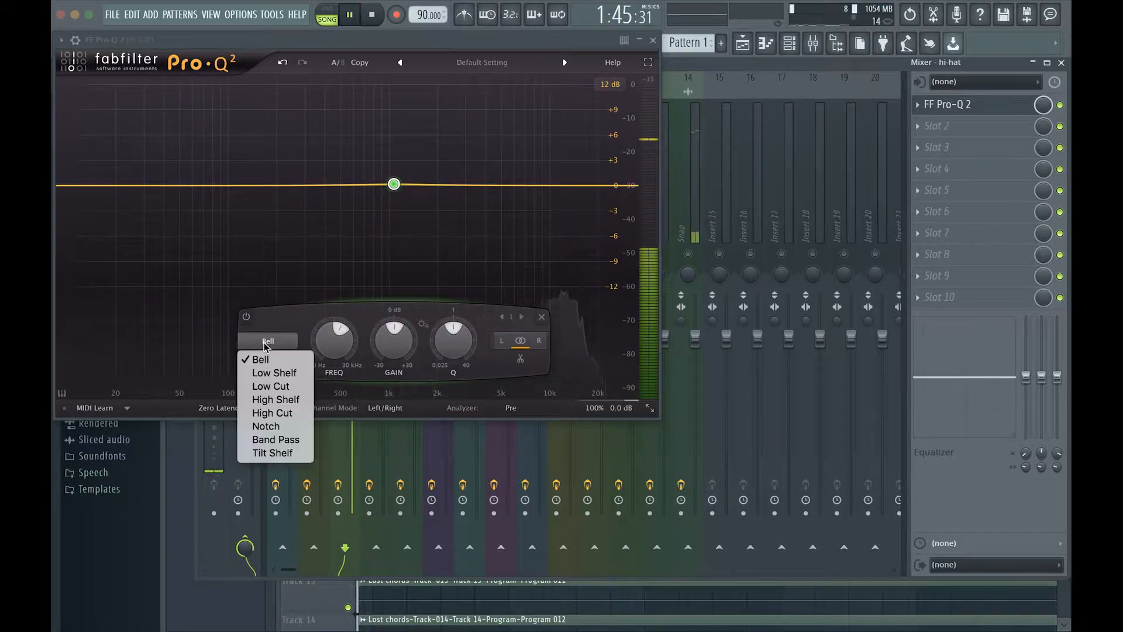
pyautogui.click(266, 386)
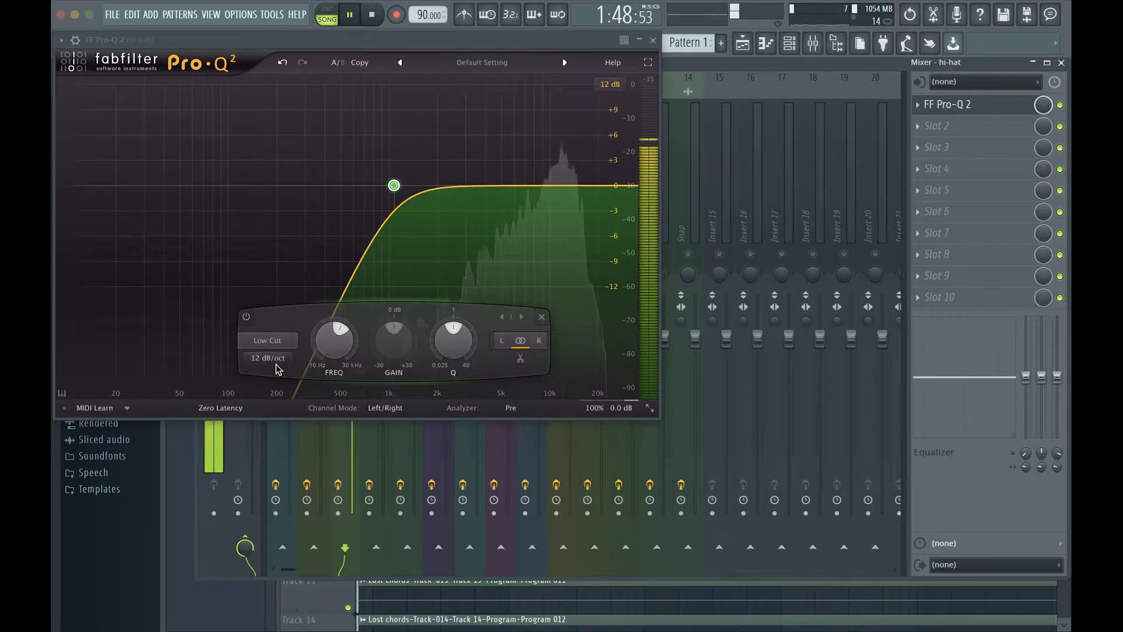
pyautogui.scroll(1, 279, 366)
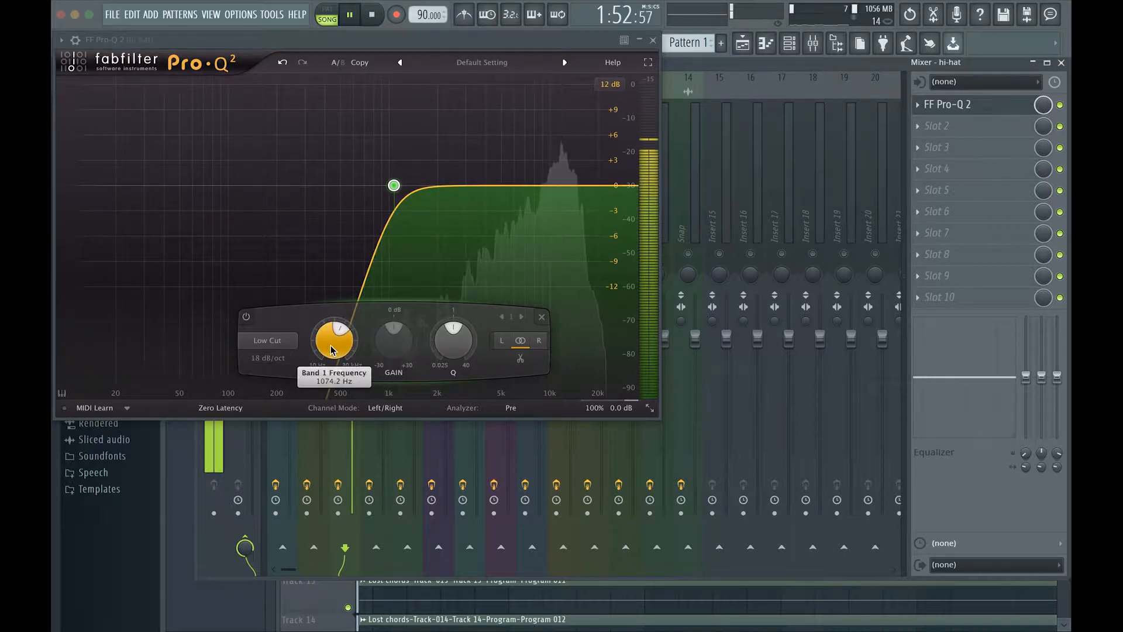
# Sweep the hi-hat's Low Cut frequency up and down during playback and settle it at about 1445 Hz
pyautogui.moveTo(332, 350)
pyautogui.press('XF86AudioRaiseVolume')
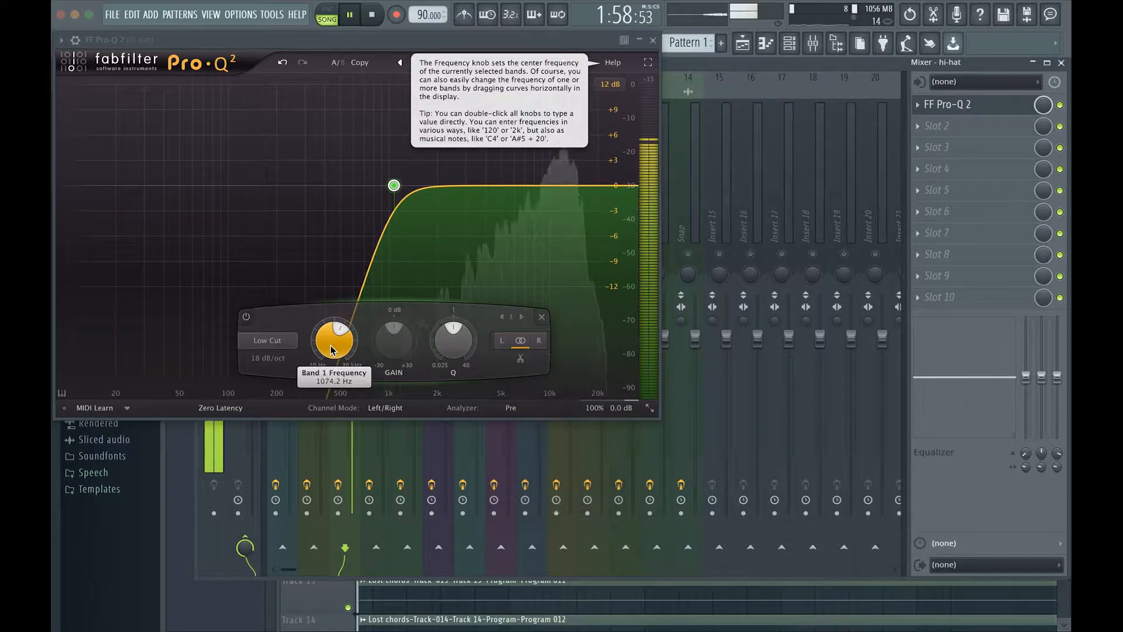
pyautogui.scroll(10, 337, 354)
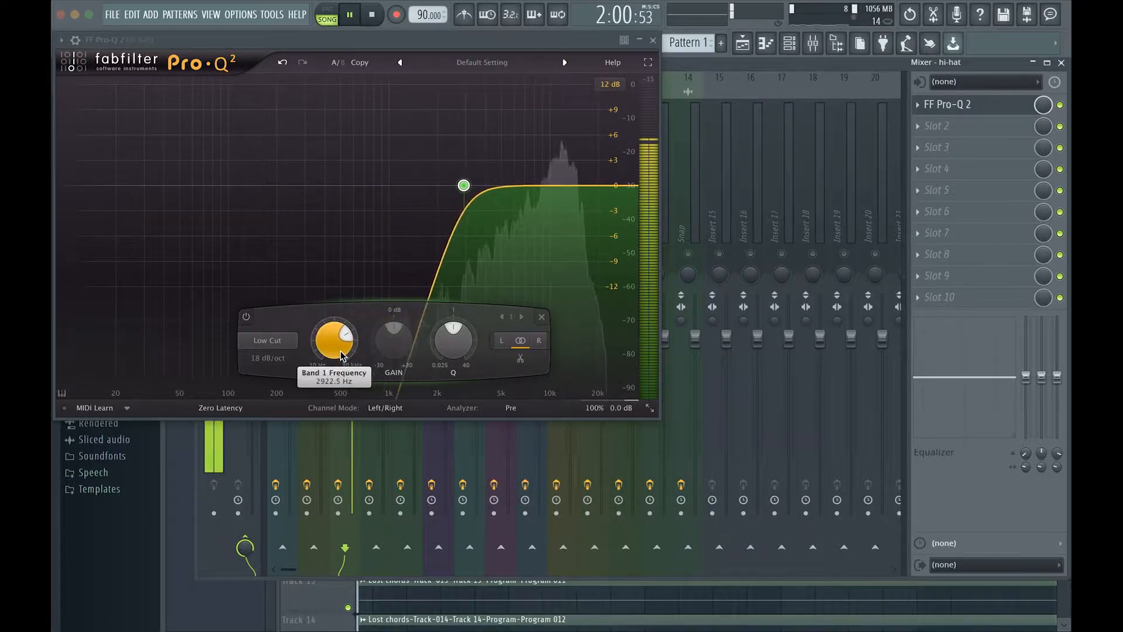
pyautogui.scroll(1, 341, 354)
pyautogui.scroll(-8, 341, 354)
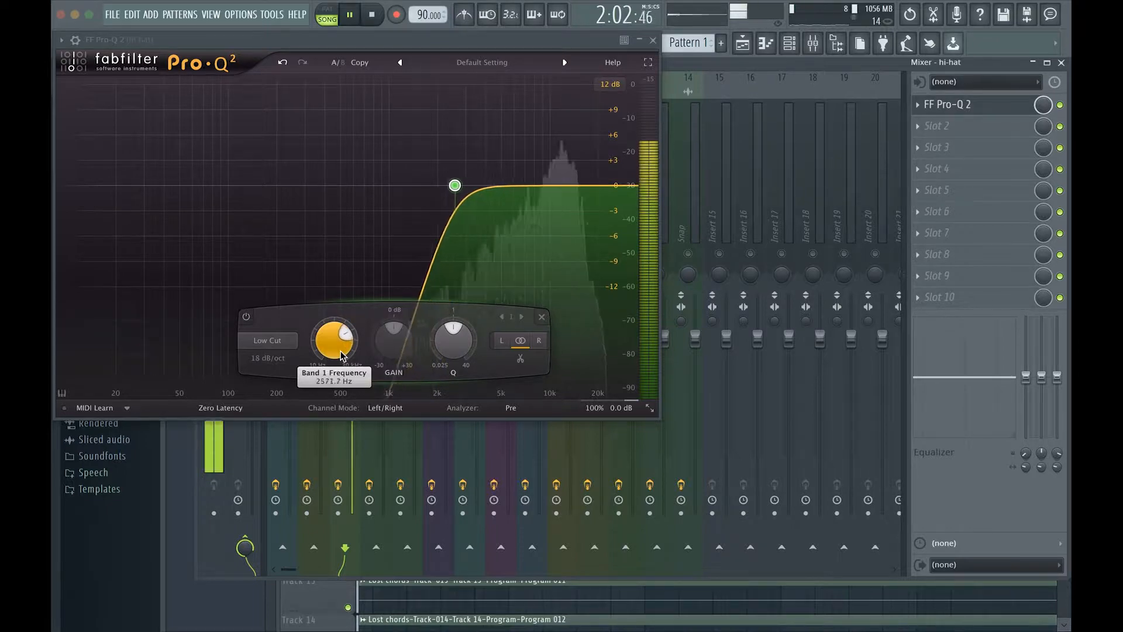
pyautogui.scroll(-5, 340, 355)
pyautogui.scroll(6, 340, 355)
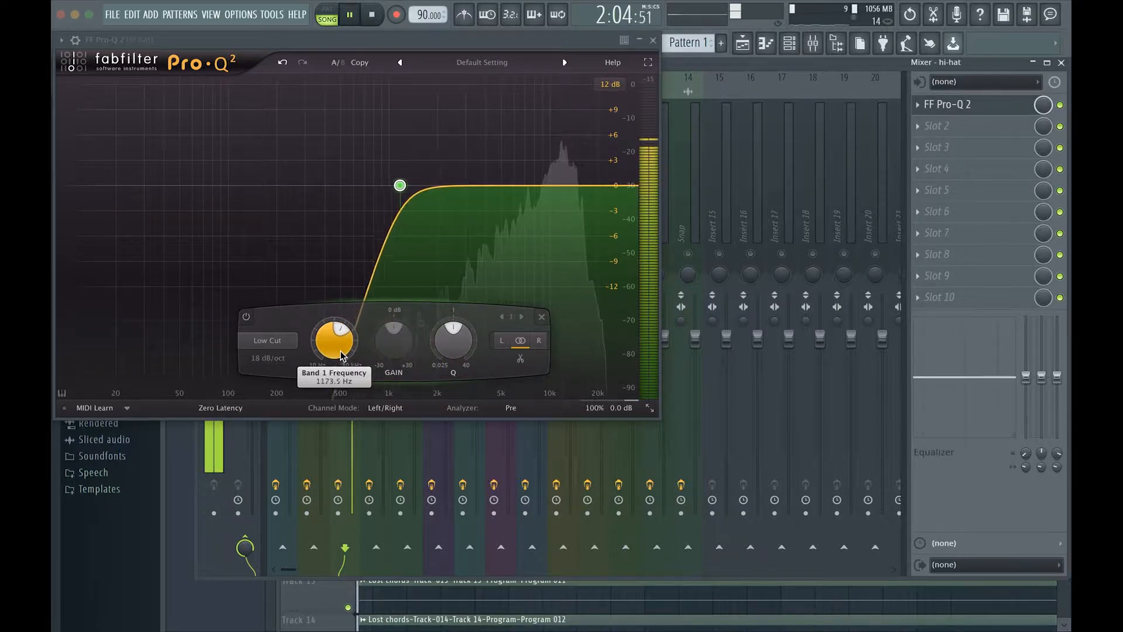
pyautogui.scroll(-1, 340, 354)
pyautogui.scroll(7, 341, 355)
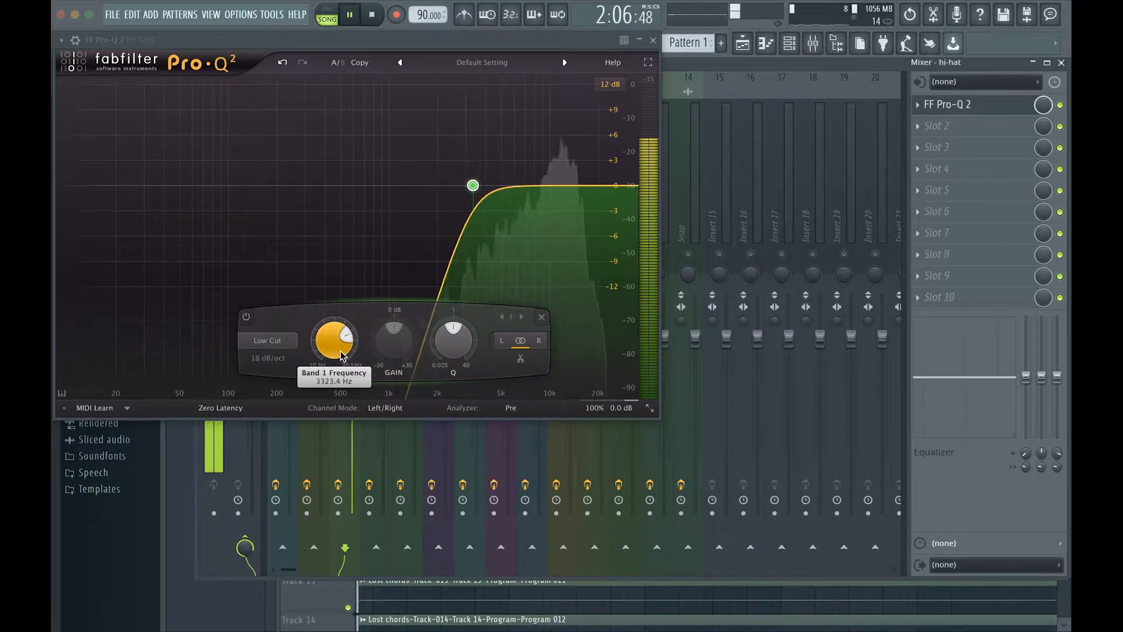
pyautogui.scroll(-3, 341, 355)
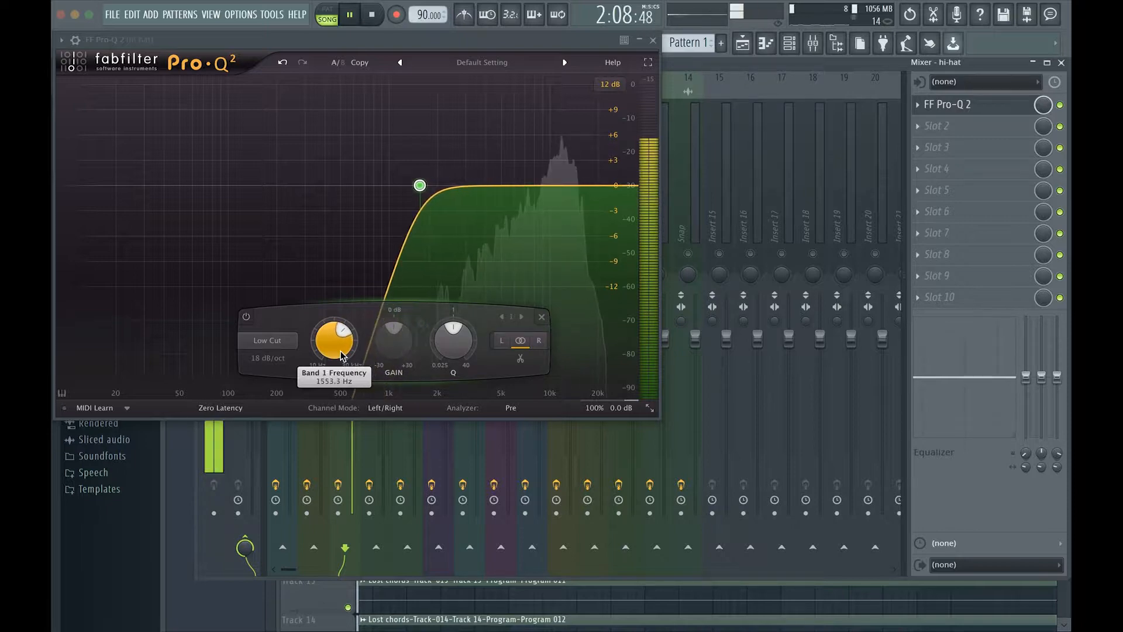
pyautogui.scroll(-1, 341, 354)
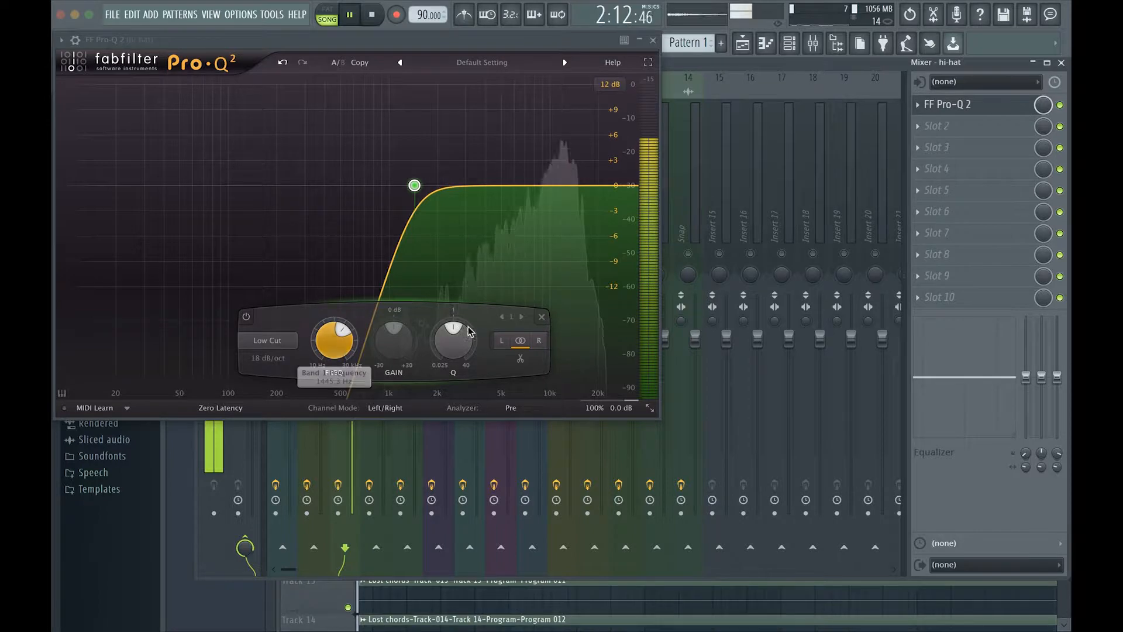
# Add a second hi-hat band at about 17818 Hz as a High Cut with a 30 dB/oct slope and resume playback
pyautogui.click(592, 186)
pyautogui.press('space')
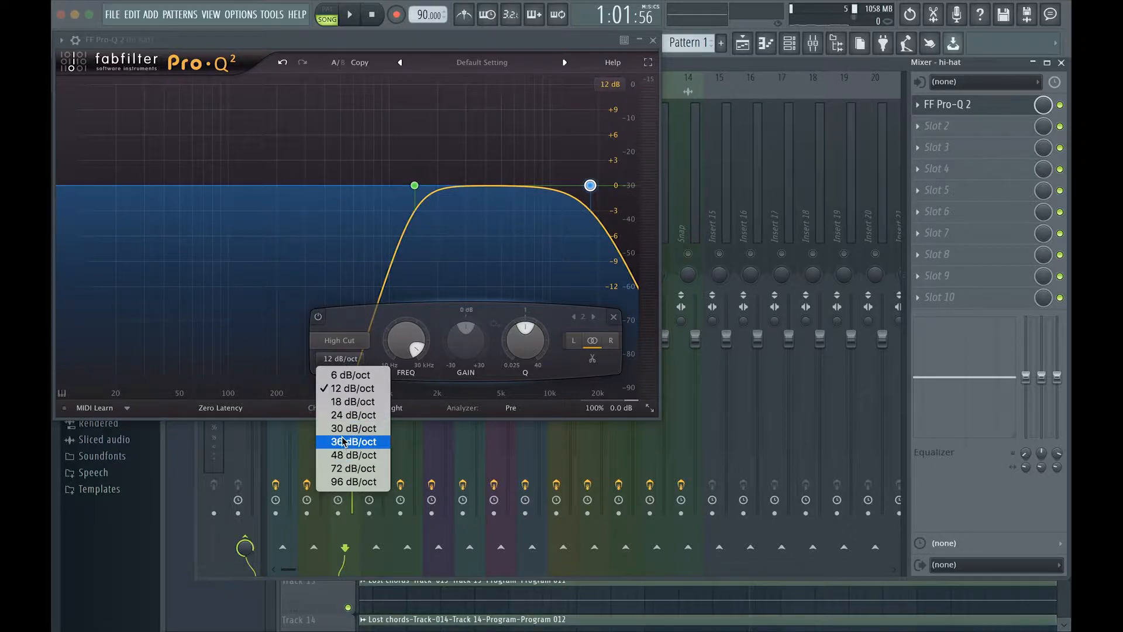
pyautogui.click(345, 435)
pyautogui.press('space')
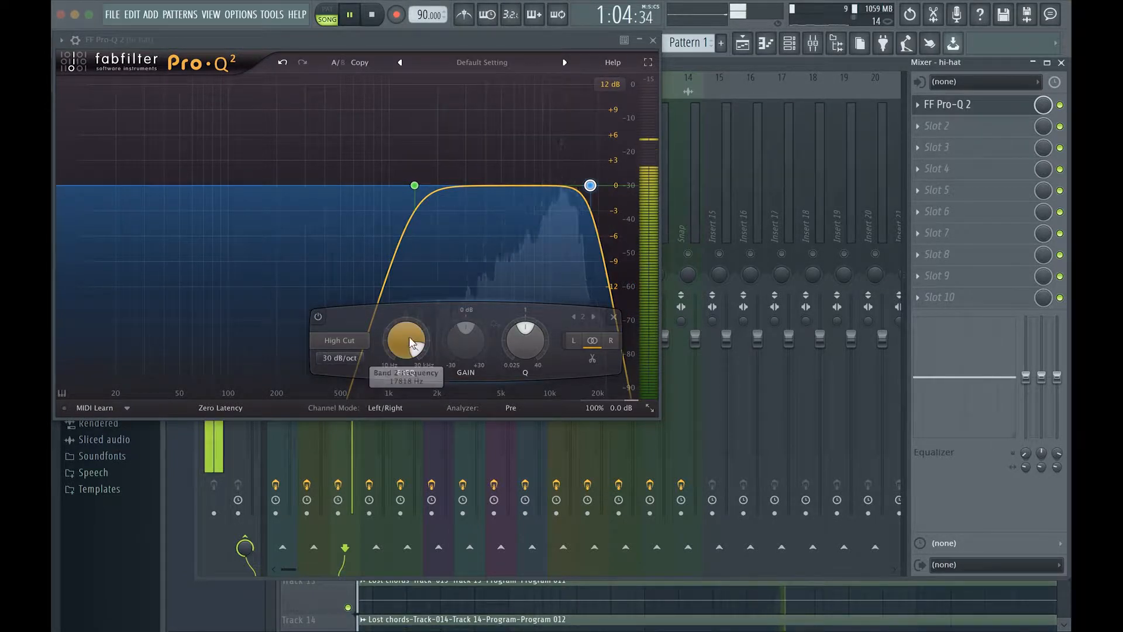
# Sweep the hi-hat's High Cut frequency during playback, settle it at about 17390 Hz and stop playback
pyautogui.moveTo(411, 325); pyautogui.dragTo(412, 335)
pyautogui.scroll(8, 409, 330)
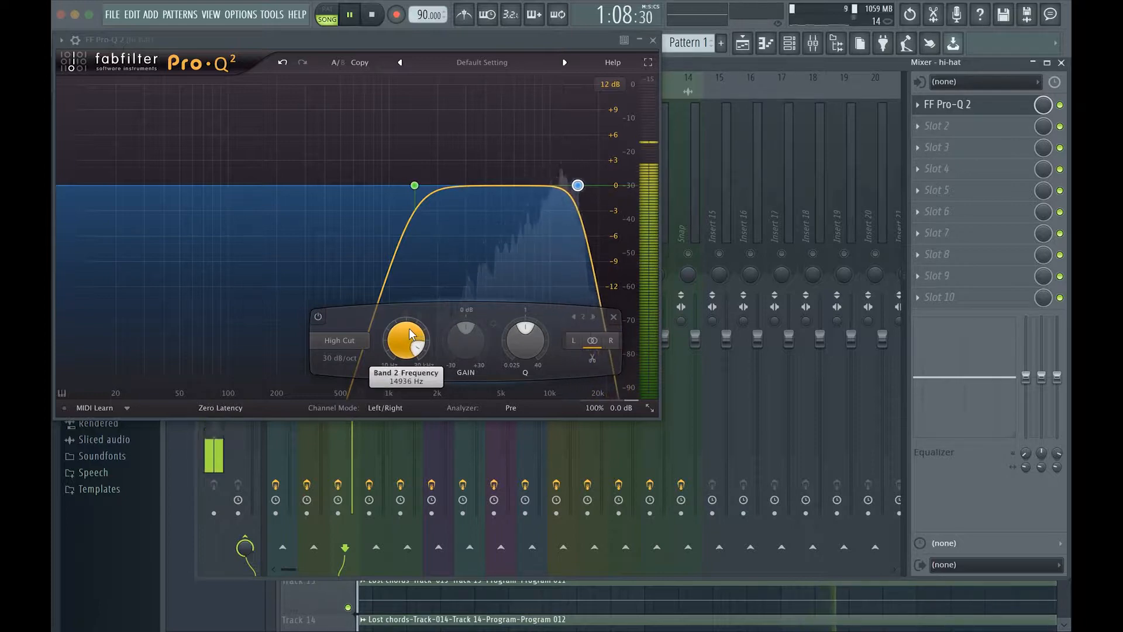
pyautogui.scroll(1, 409, 328)
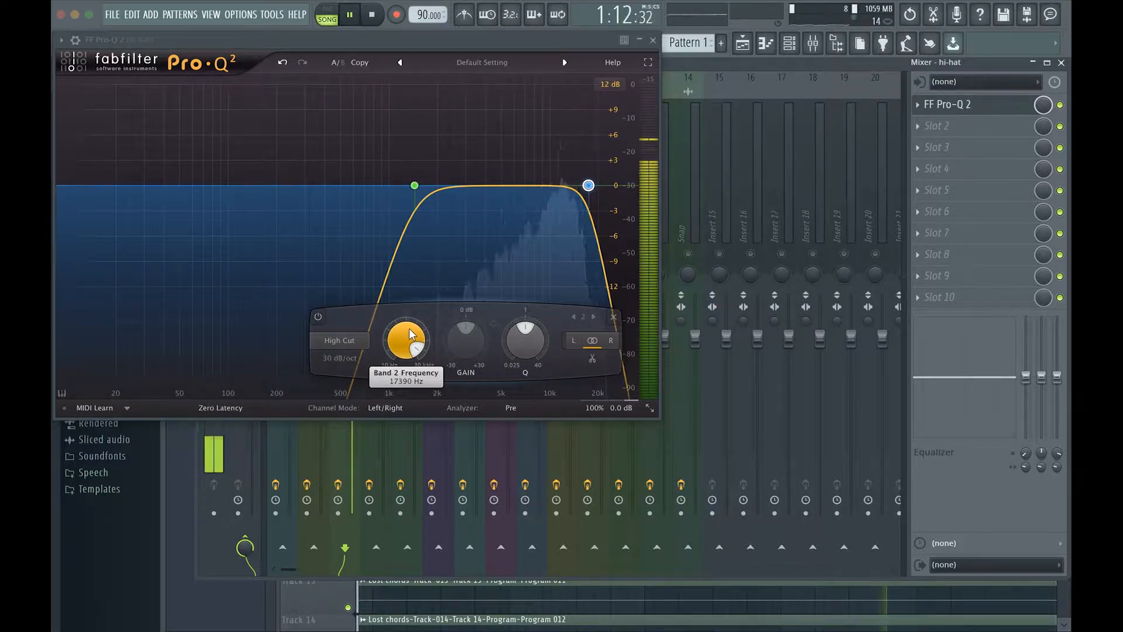
pyautogui.press('space')
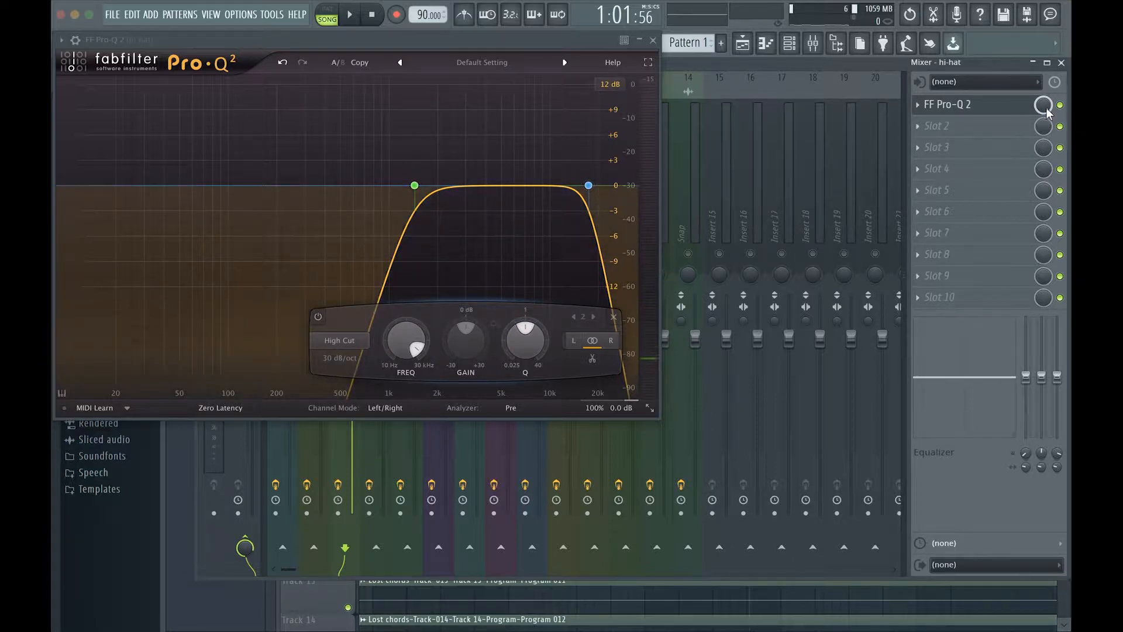
# Play the hi-hat with its FF Pro-Q 2 bypassed and enabled to compare the sound, leaving the equalizer enabled
pyautogui.press('XF86AudioRaiseVolume')
pyautogui.press('space')
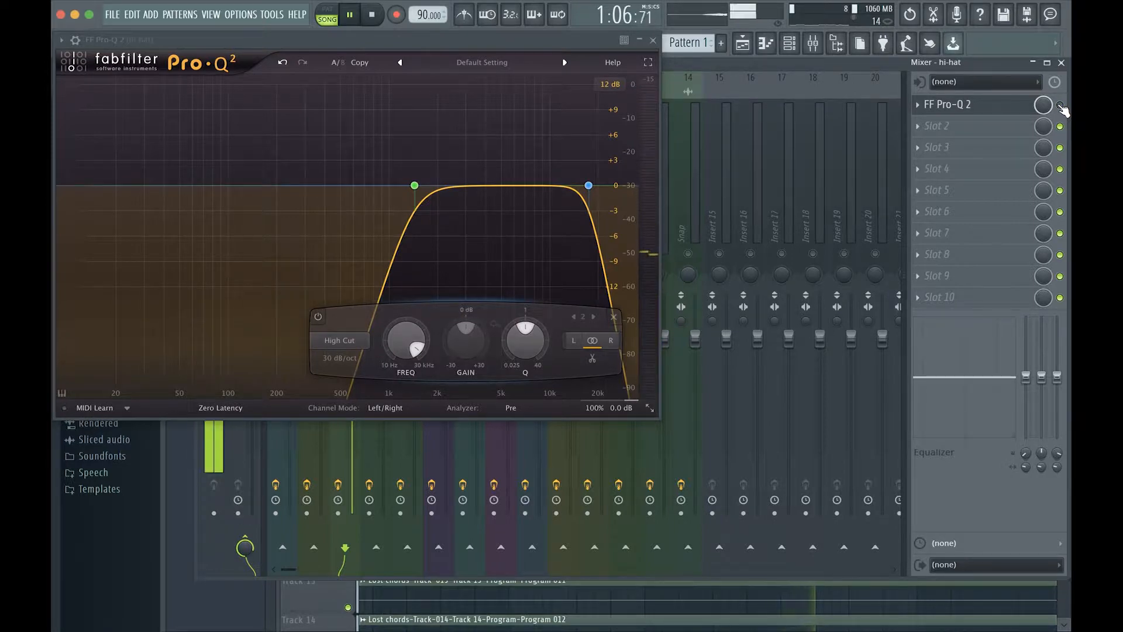
pyautogui.click(1059, 106)
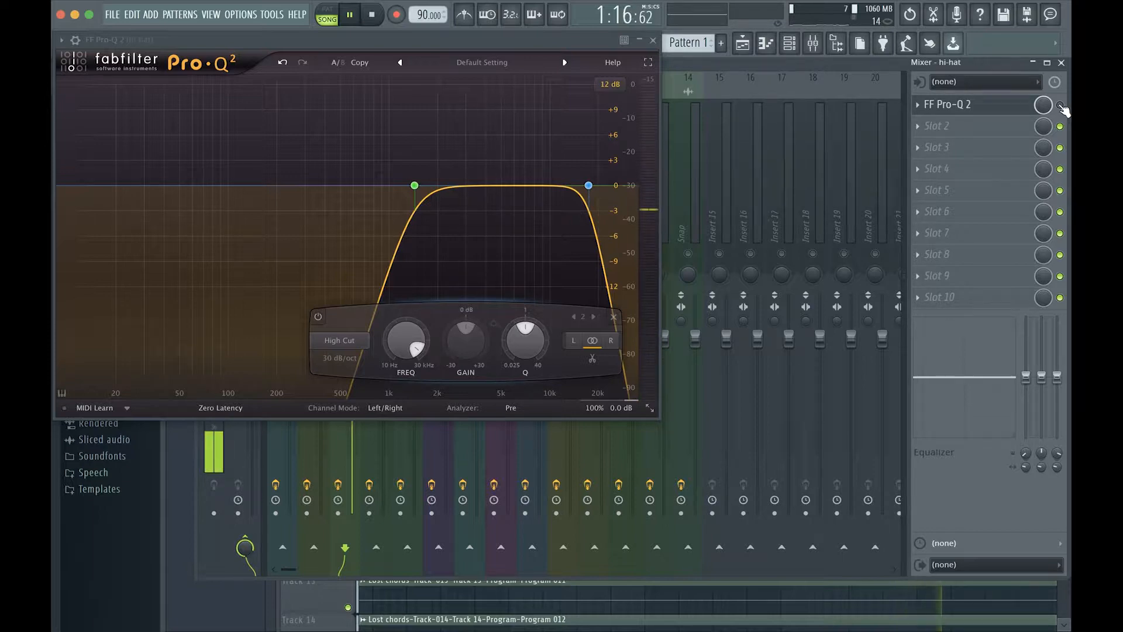
pyautogui.click(1060, 105)
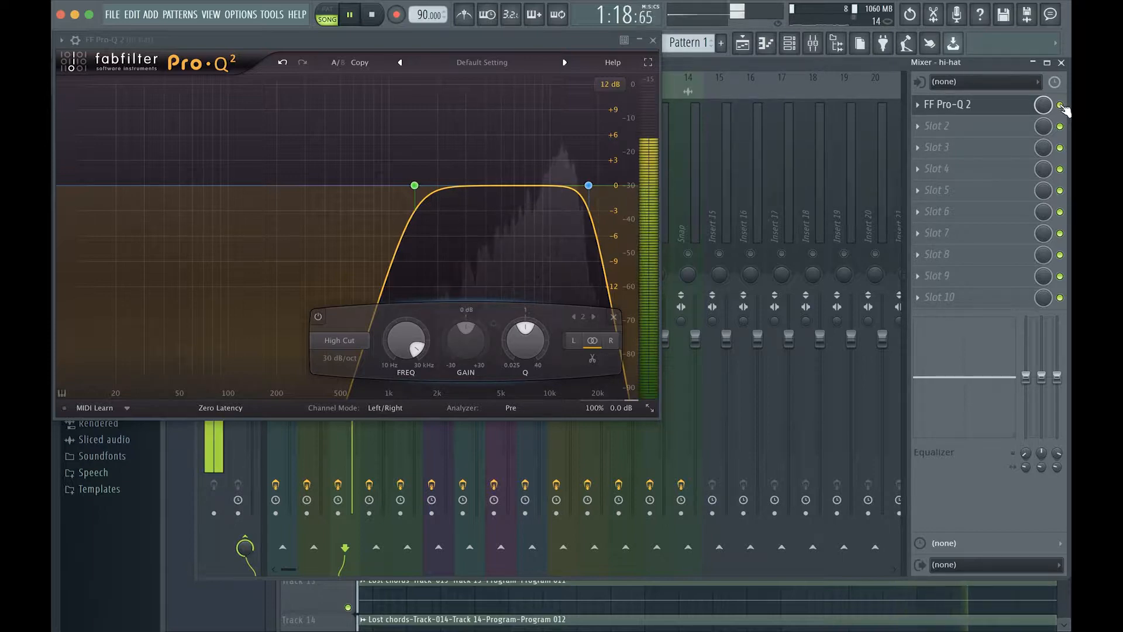
pyautogui.press('space')
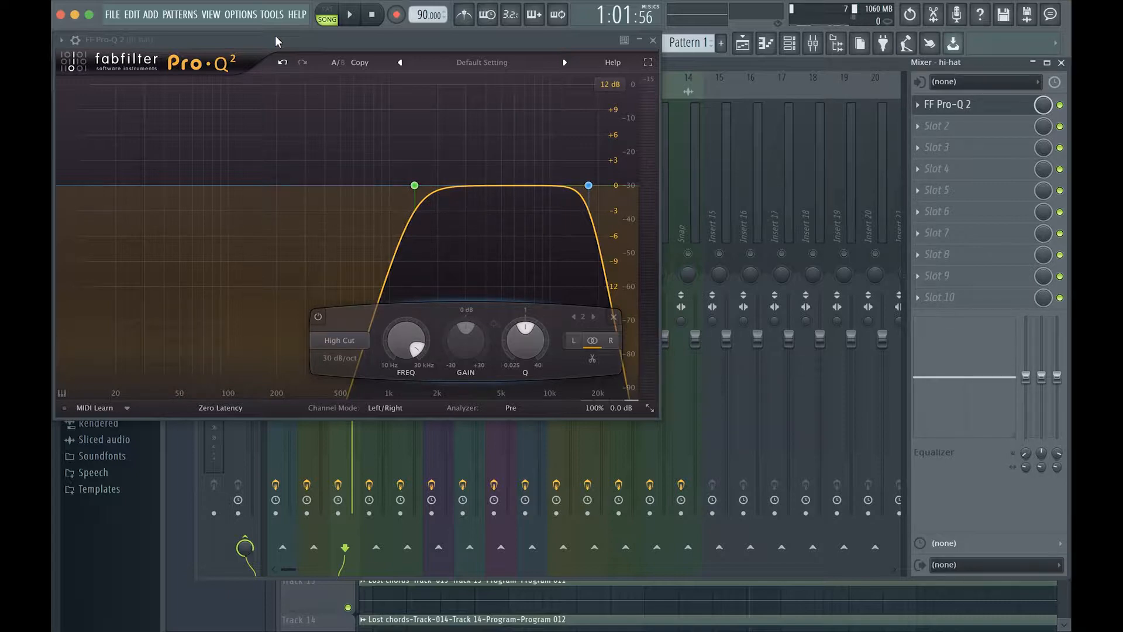
# Close the hi-hat's equalizer and solo the Open hat track
pyautogui.moveTo(155, 2)
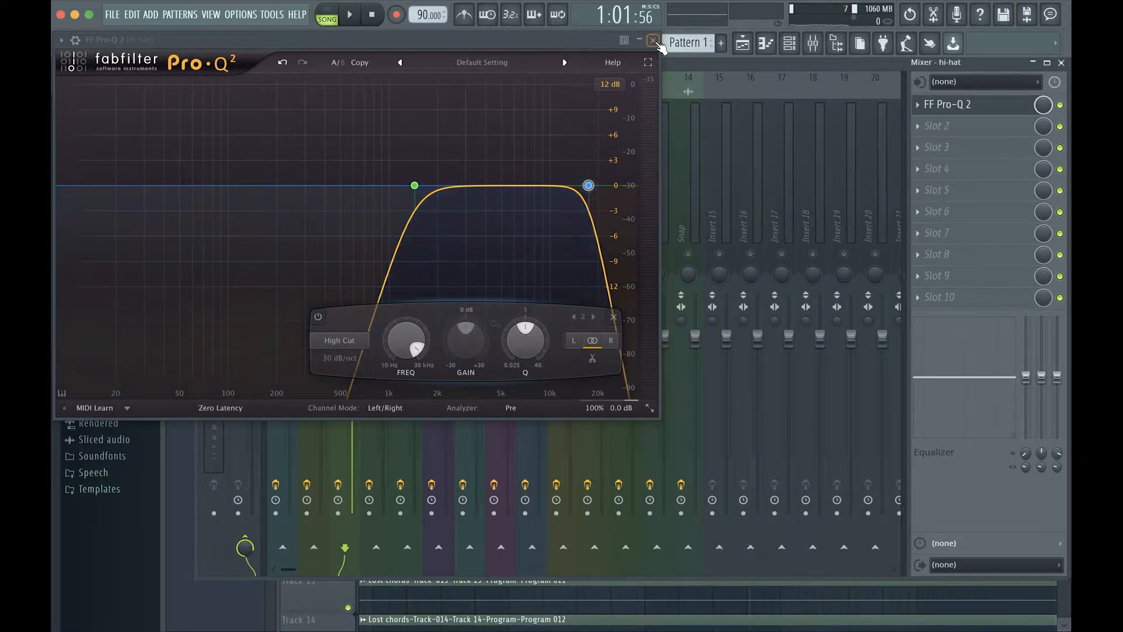
pyautogui.click(653, 41)
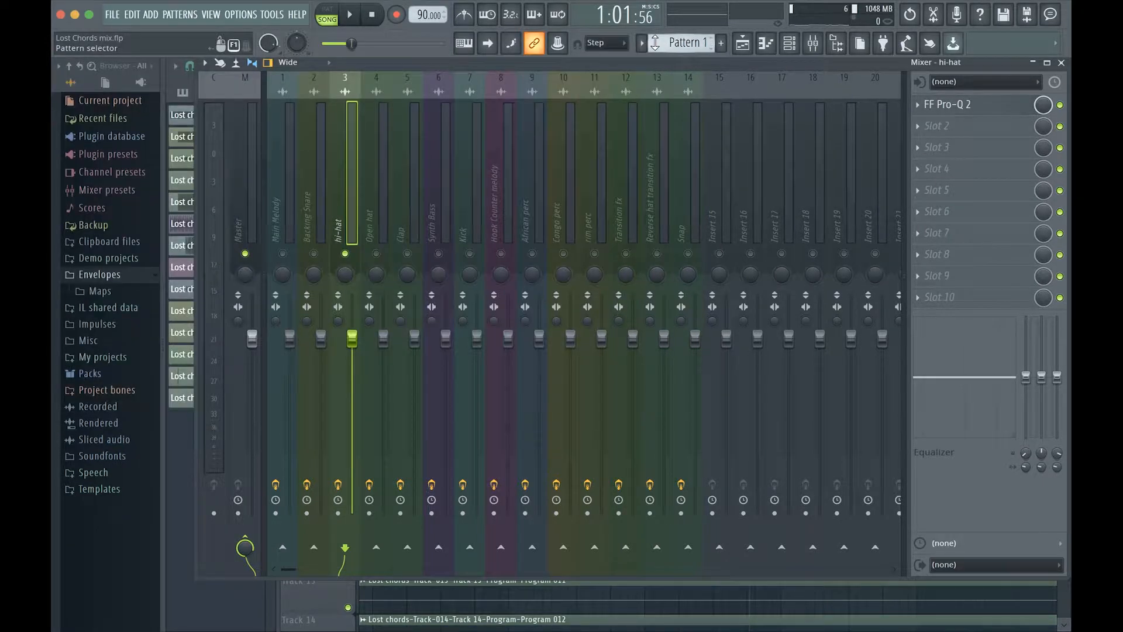
pyautogui.rightClick(377, 254)
pyautogui.click(370, 239)
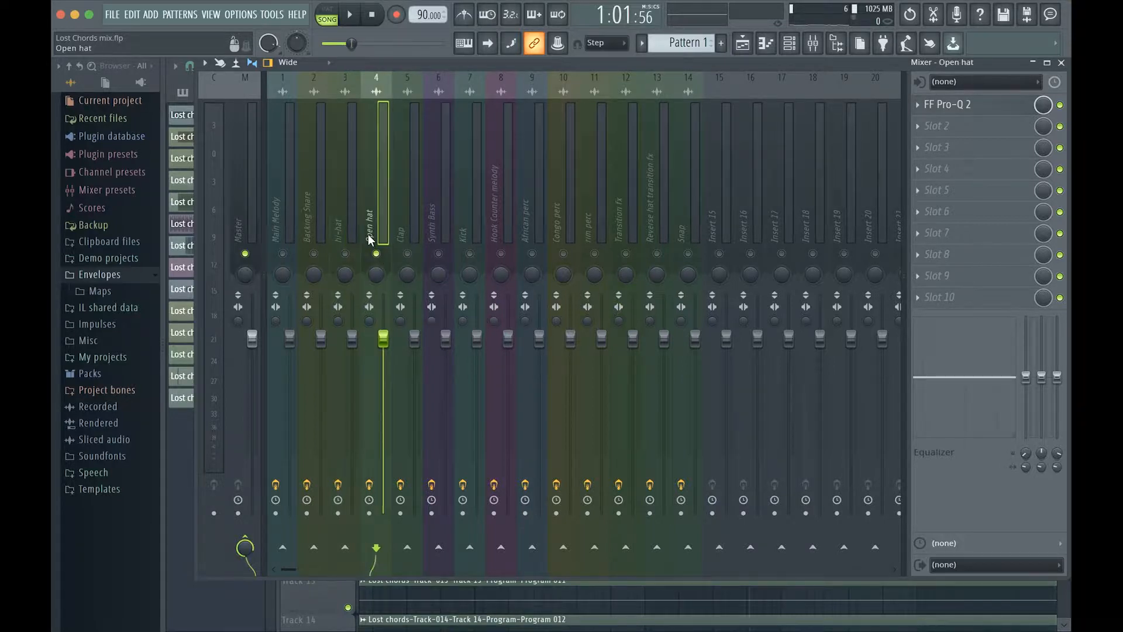
# Reopen the hi-hat's FF Pro-Q 2 to review its curve, and close it again
pyautogui.click(344, 230)
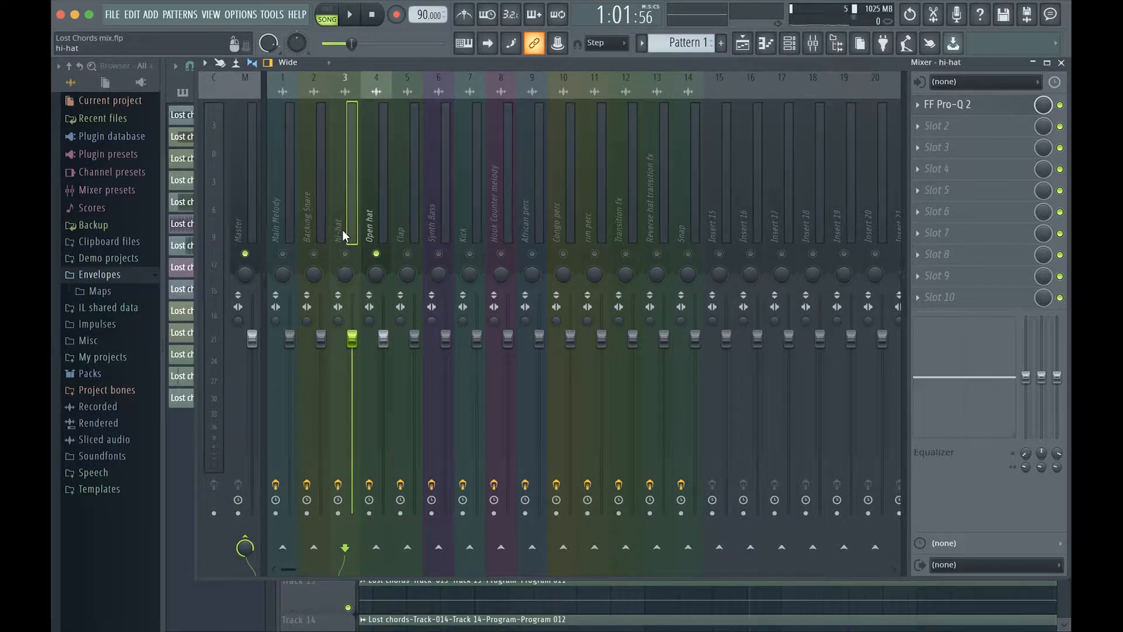
pyautogui.click(976, 104)
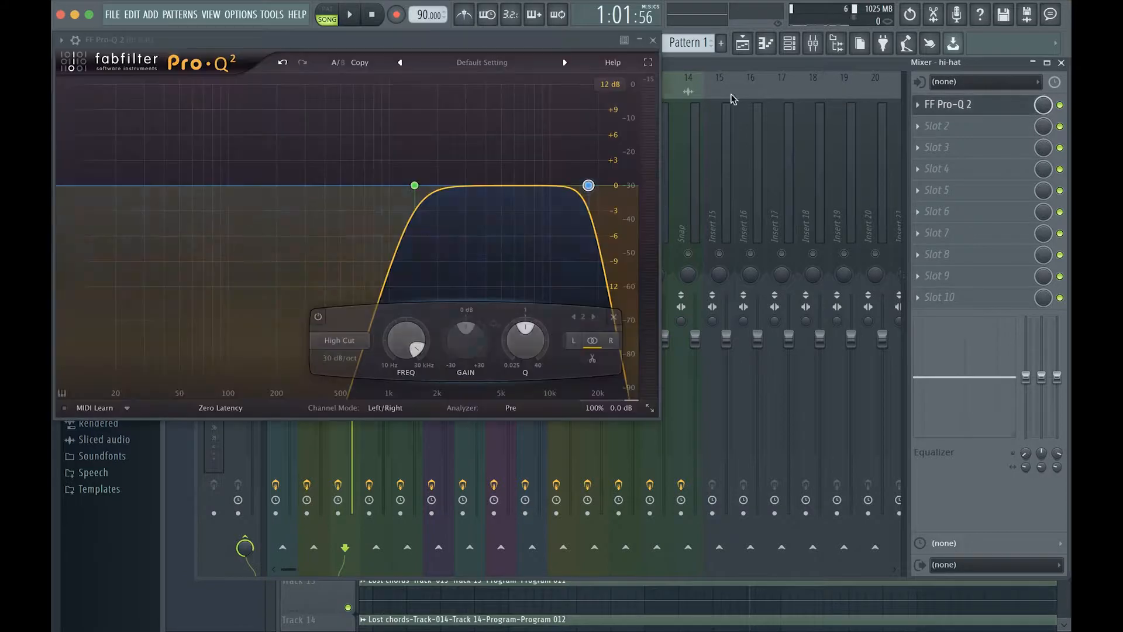
pyautogui.click(649, 47)
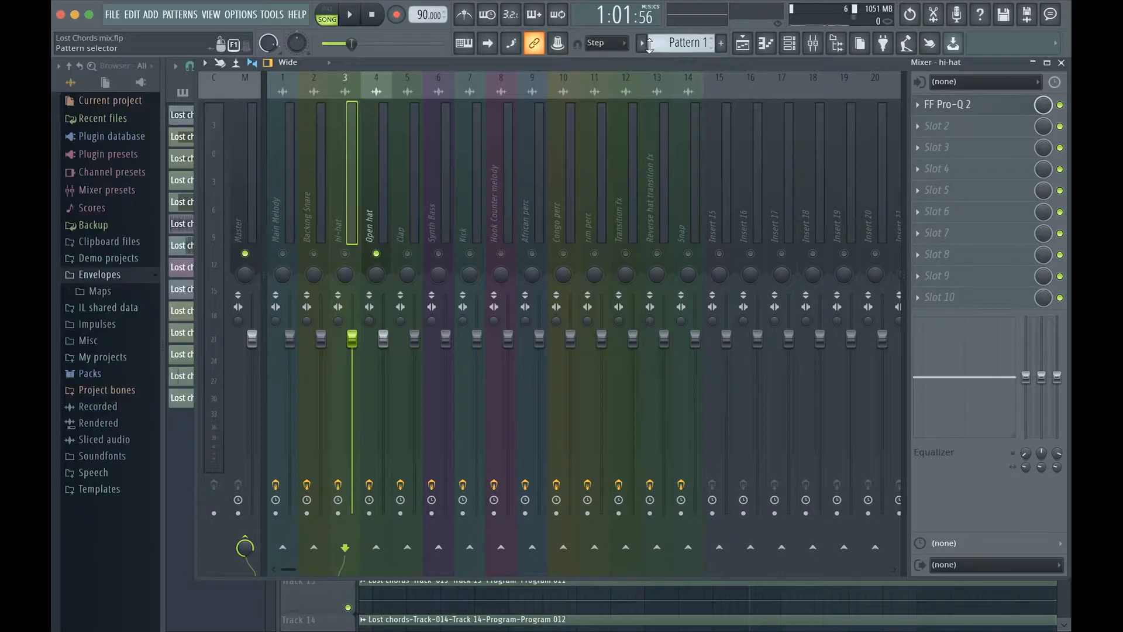
# Select the Open hat track, start playback, open its FF Pro-Q 2 and add a band at about 241 Hz
pyautogui.click(373, 185)
pyautogui.press('space')
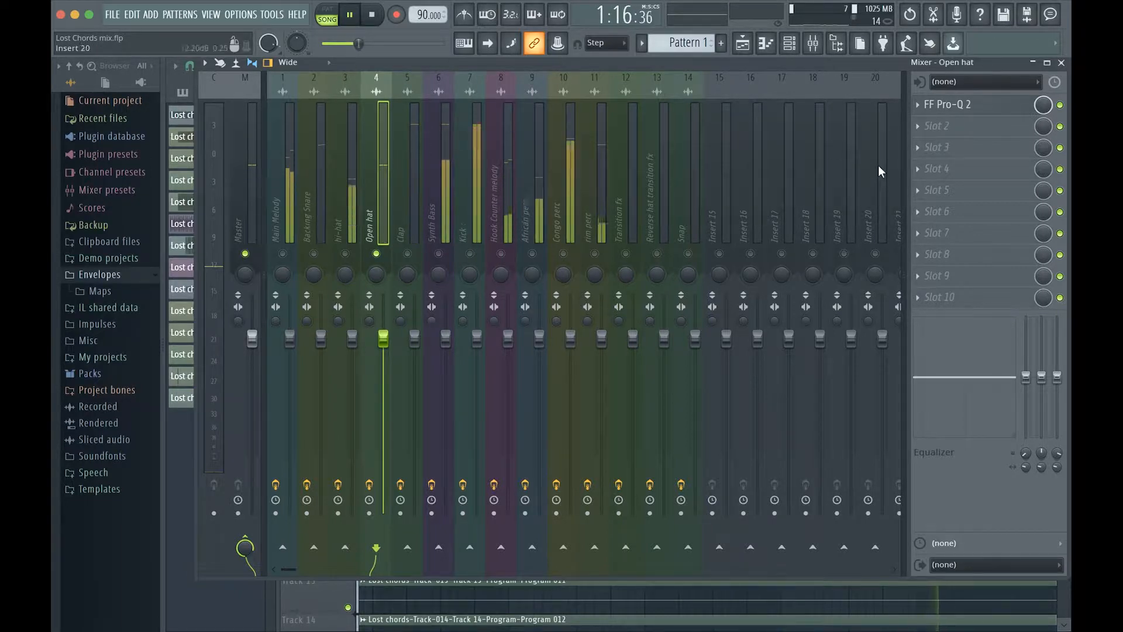
pyautogui.click(931, 105)
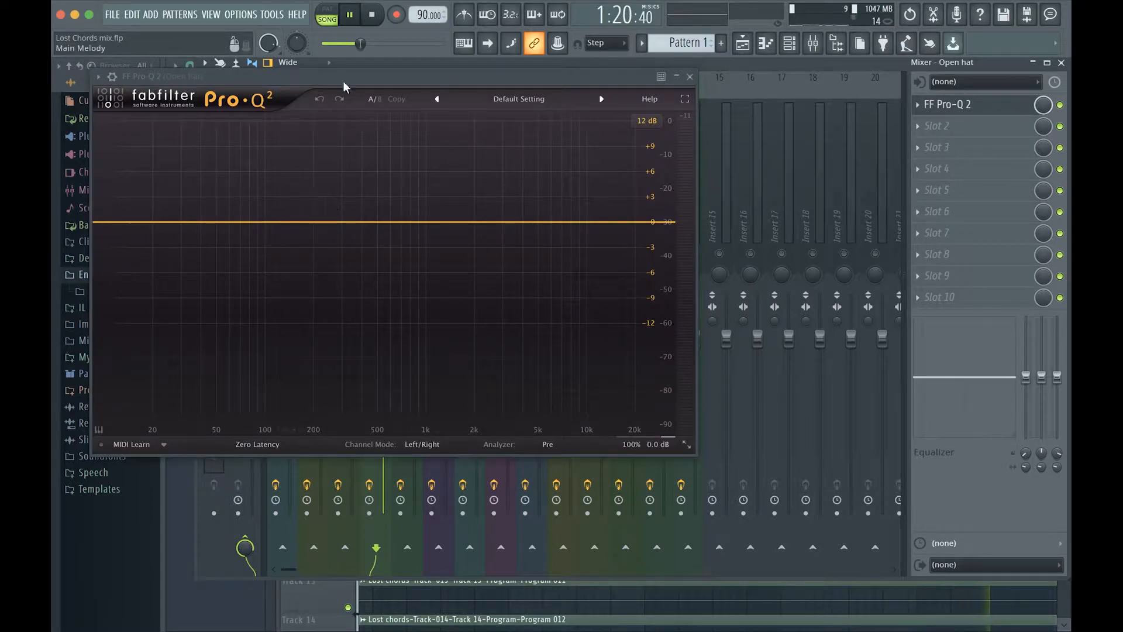
pyautogui.click(327, 222)
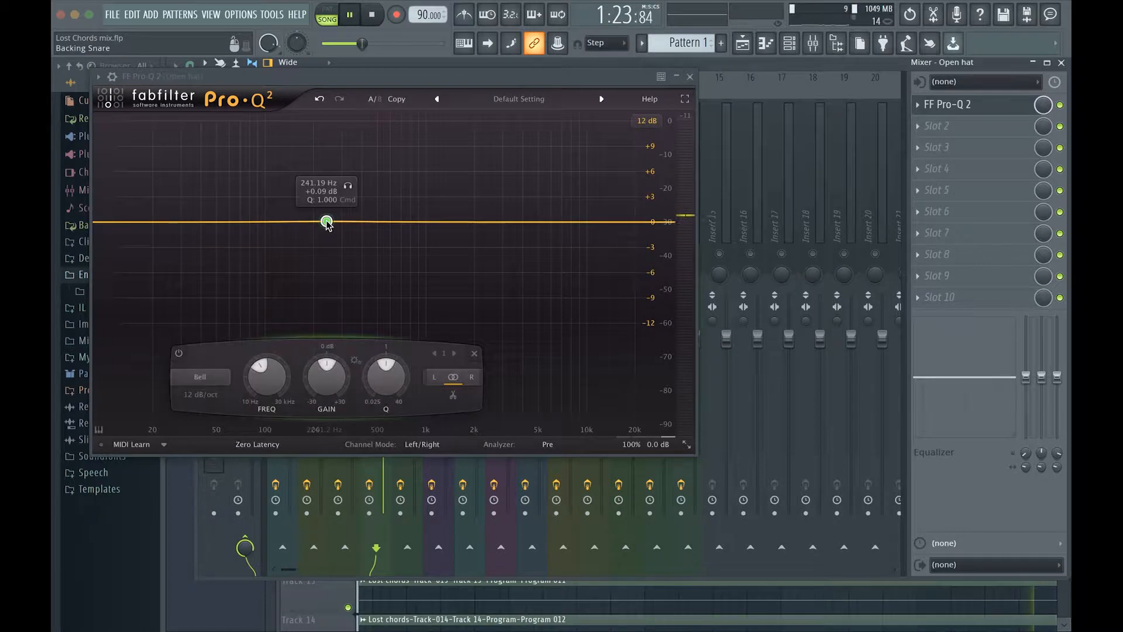
# Change the Open hat's band to a Low Cut with an 18 dB/oct slope
pyautogui.click(200, 378)
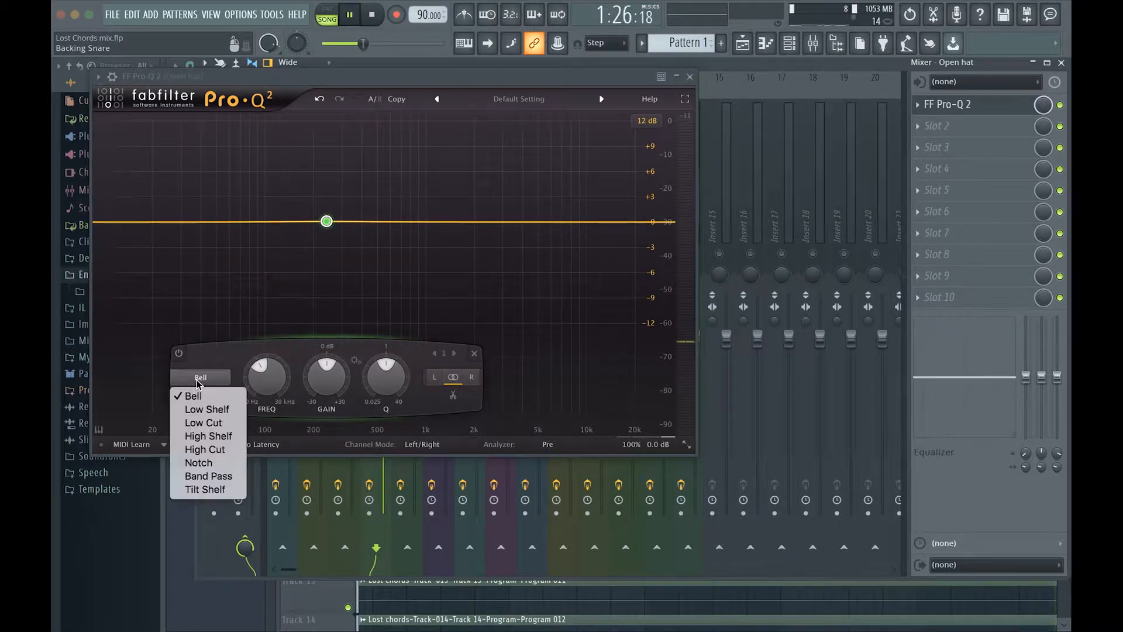
pyautogui.click(203, 425)
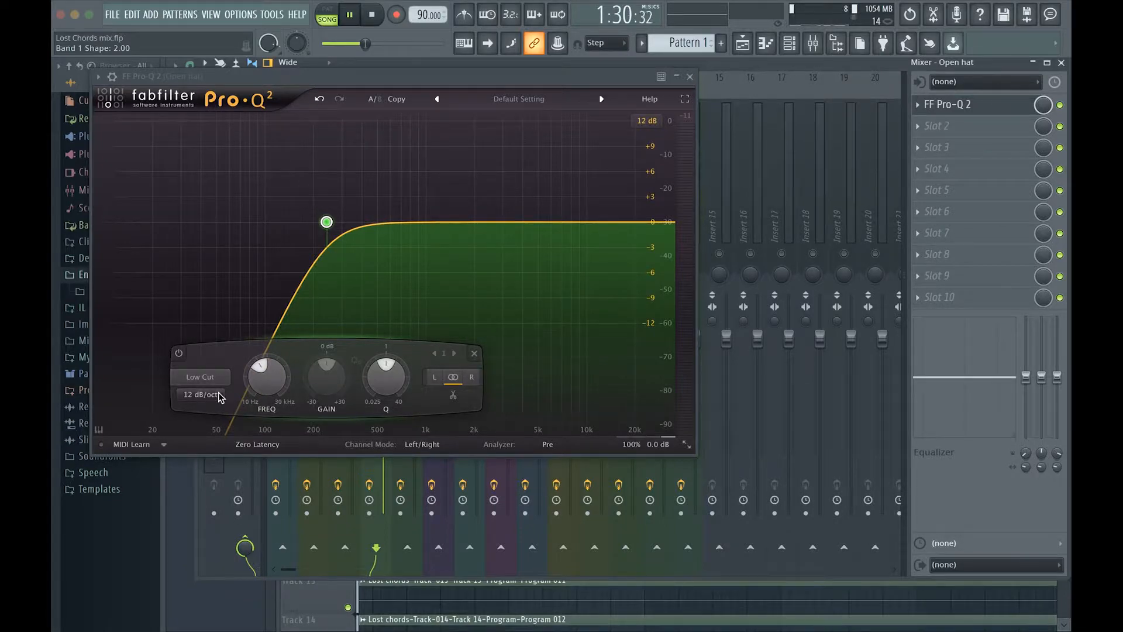
pyautogui.scroll(1, 220, 397)
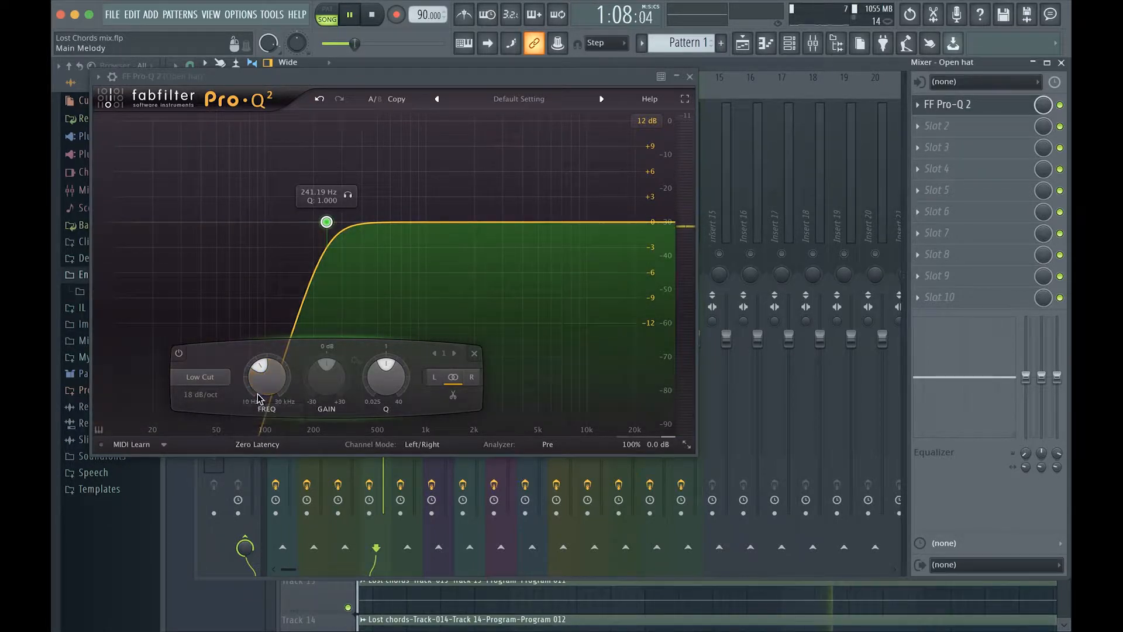
# Sweep the Open hat's low cut frequency up to about 889 Hz, restarting playback to audition the effect
pyautogui.scroll(4, 262, 386)
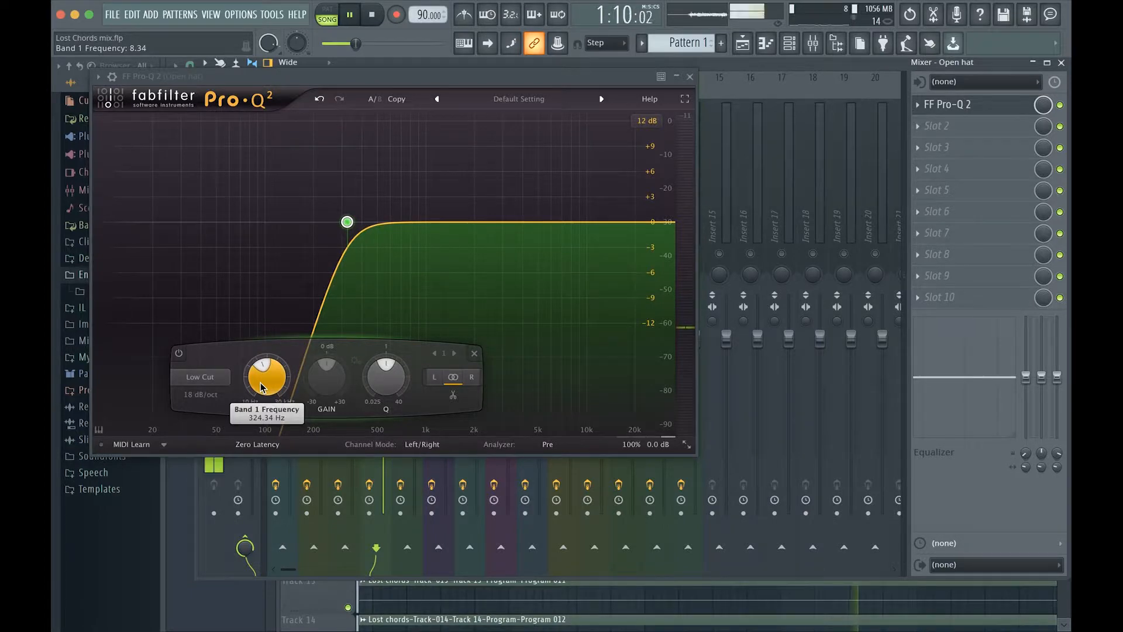
pyautogui.press('space')
pyautogui.press('space')
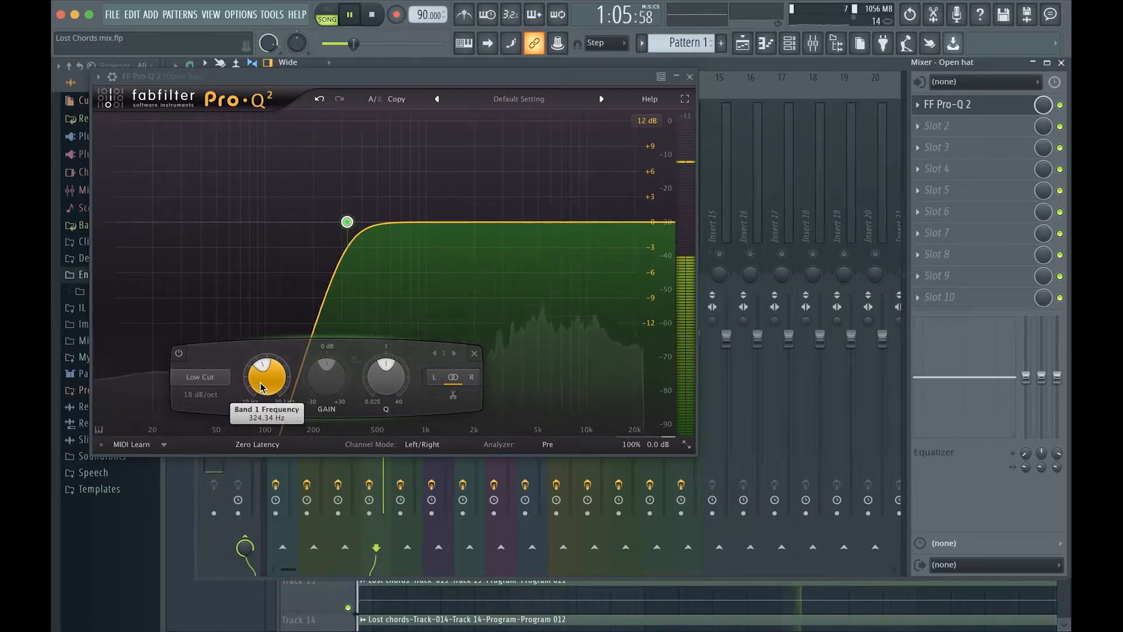
pyautogui.press('space')
pyautogui.scroll(1, 261, 386)
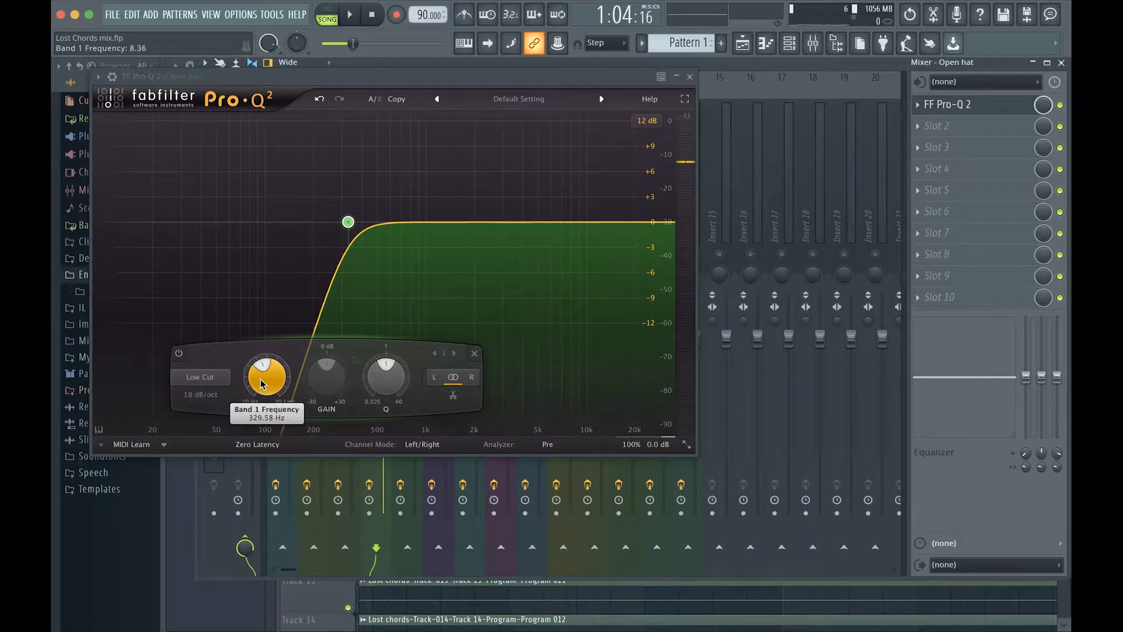
pyautogui.press('space')
pyautogui.scroll(10, 261, 386)
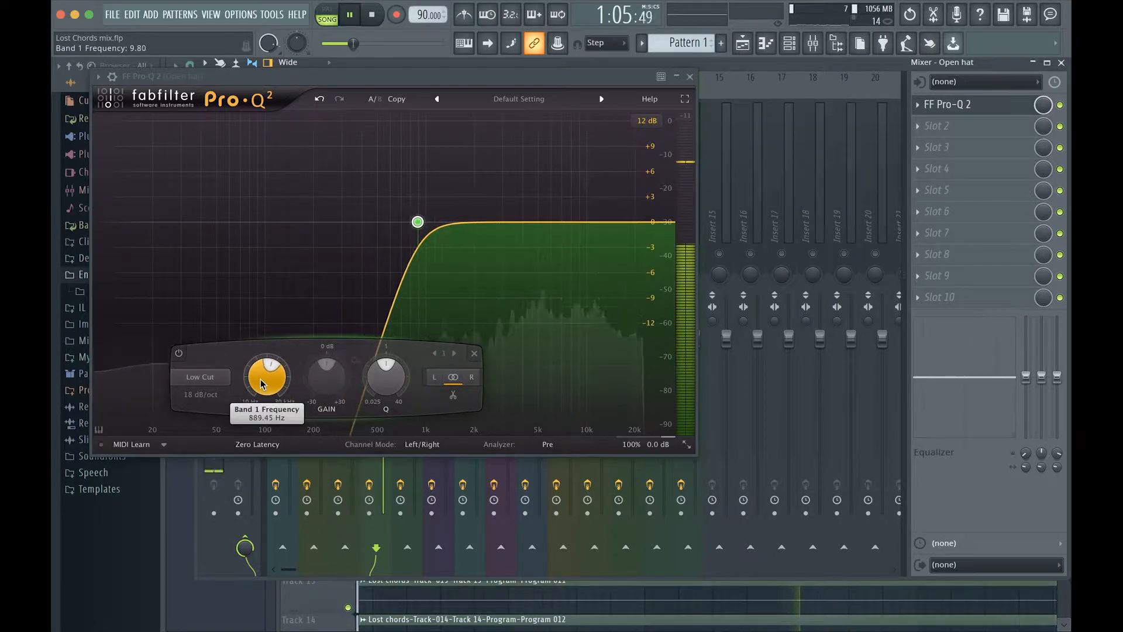
pyautogui.press('space')
pyautogui.press('space')
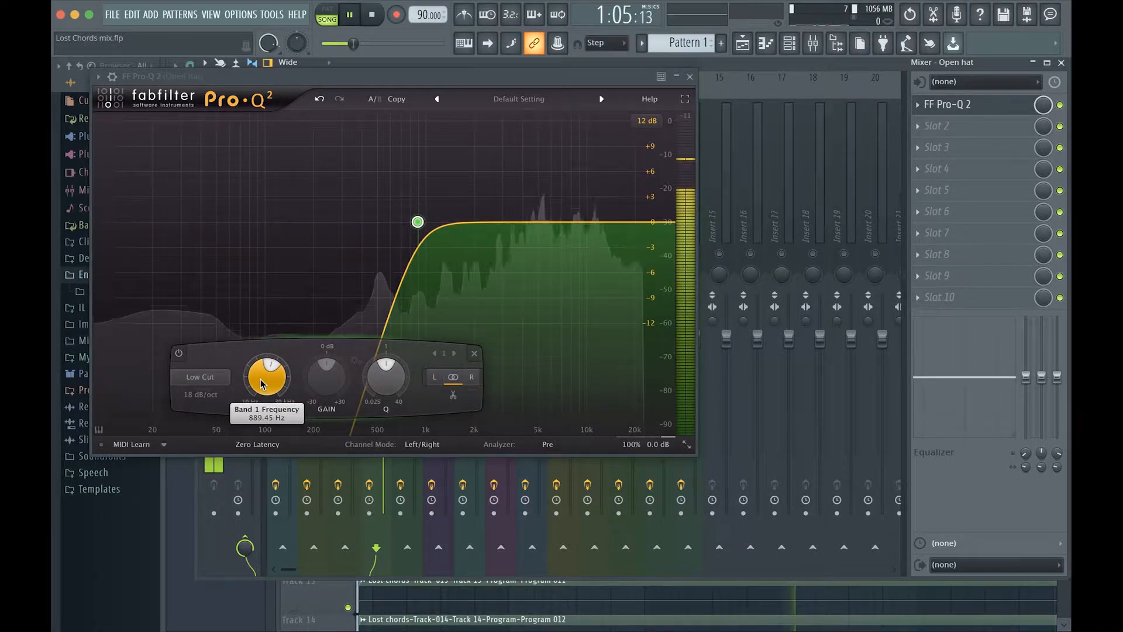
# Lower the Open hat's low cut frequency to about 302 Hz while replaying the track
pyautogui.scroll(-3, 261, 383)
pyautogui.scroll(-1, 261, 383)
pyautogui.press('space')
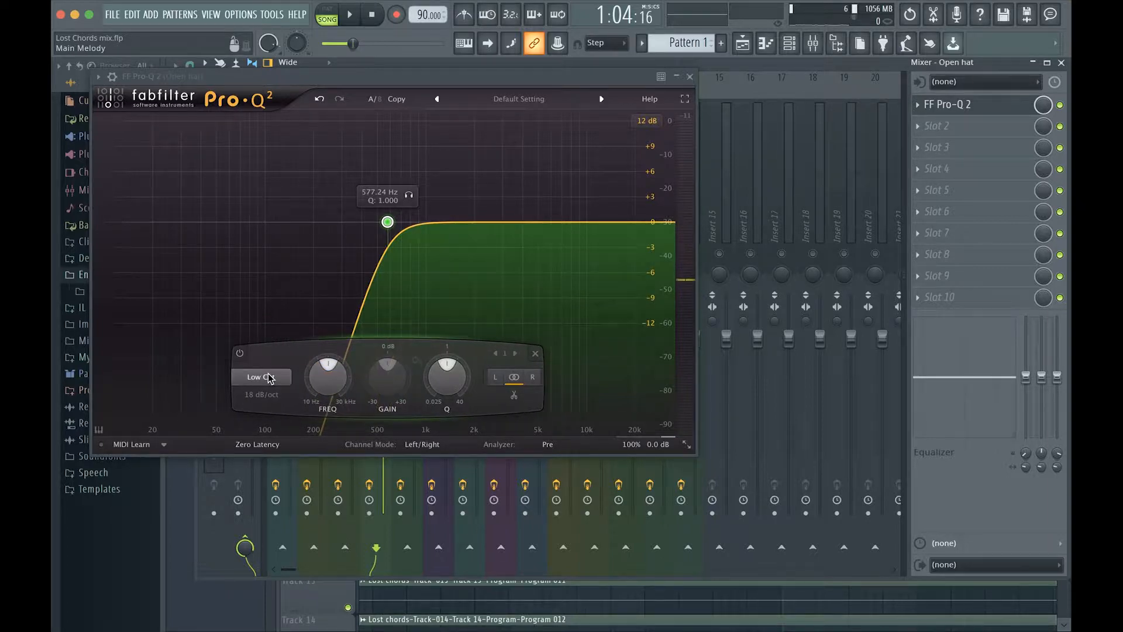
pyautogui.press('space')
pyautogui.scroll(-1, 331, 387)
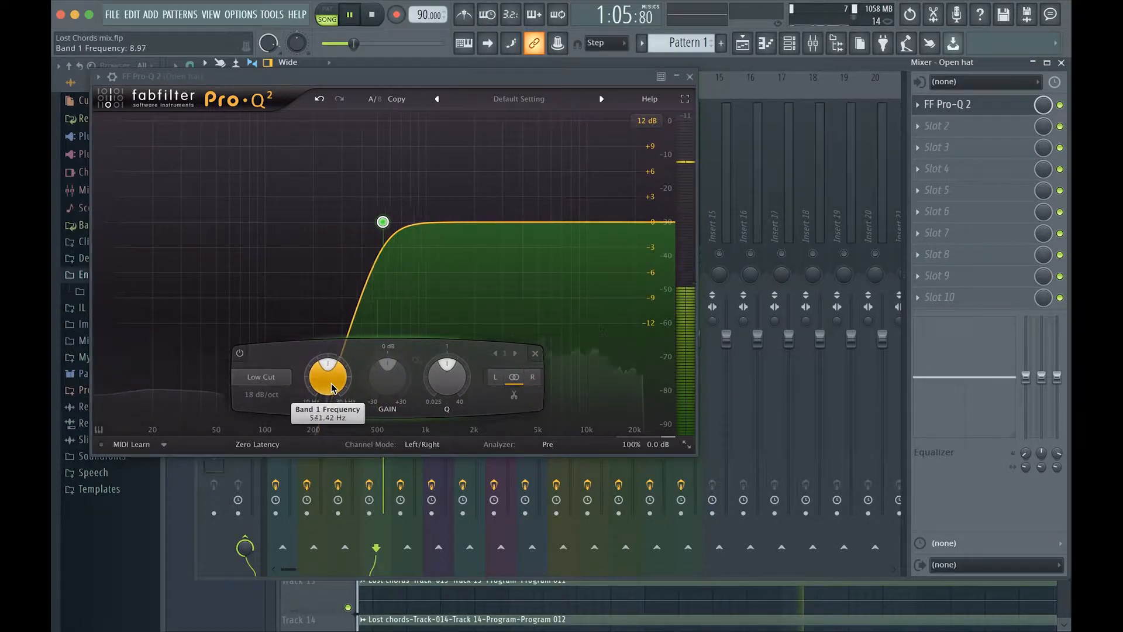
pyautogui.scroll(-5, 331, 387)
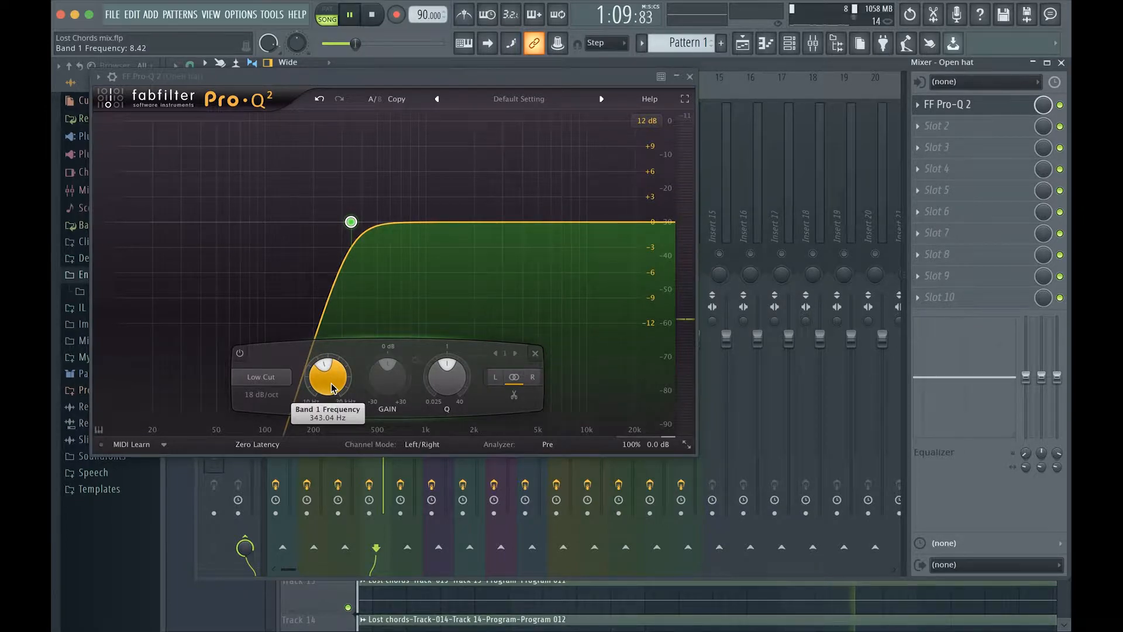
pyautogui.scroll(-2, 331, 387)
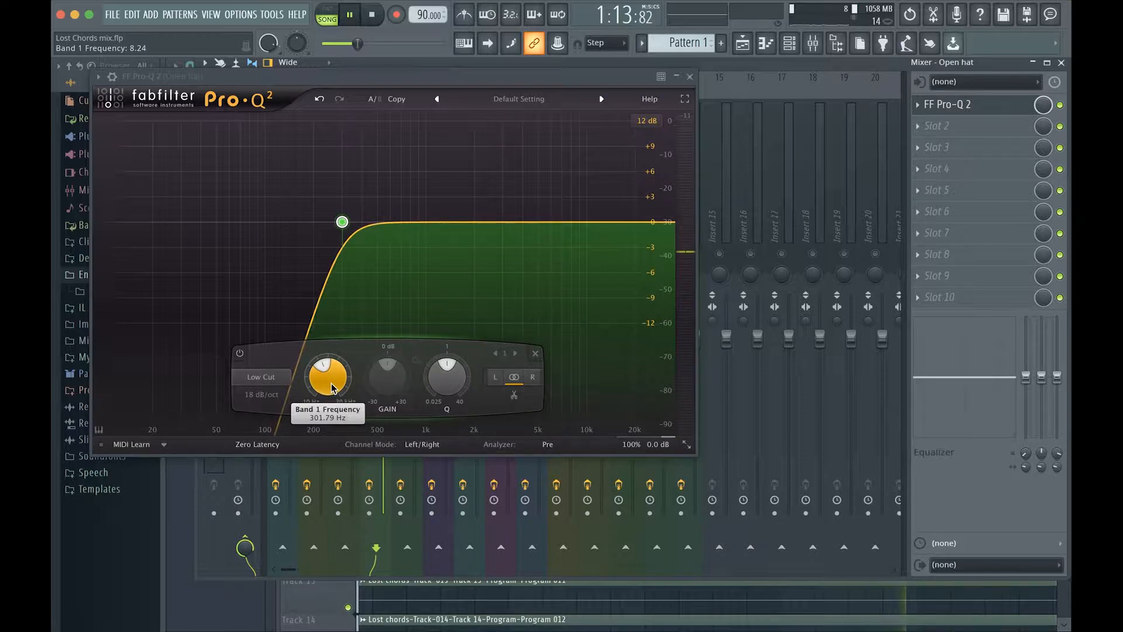
# Lower the low cut frequency further to about 94 Hz and restart playback to compare the sound
pyautogui.scroll(-6, 331, 387)
pyautogui.press('space')
pyautogui.press('space')
pyautogui.scroll(-6, 331, 387)
pyautogui.press('space')
pyautogui.press('space')
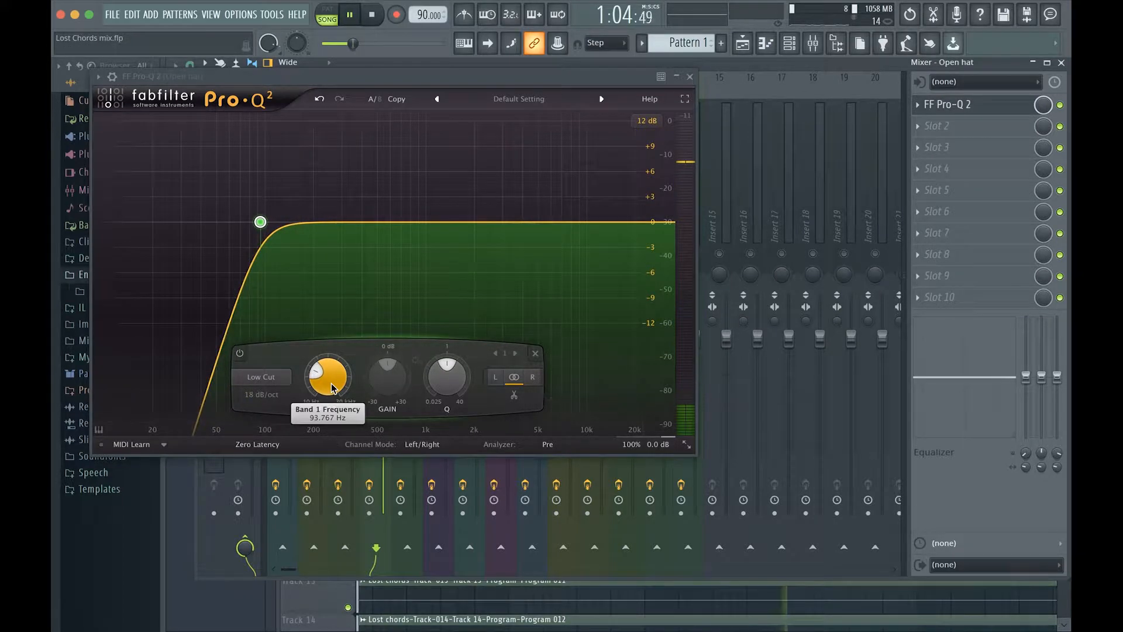
# Raise the Open hat's low cut frequency to about 350 Hz while listening from the start of the playback position
pyautogui.scroll(6, 331, 388)
pyautogui.scroll(3, 331, 387)
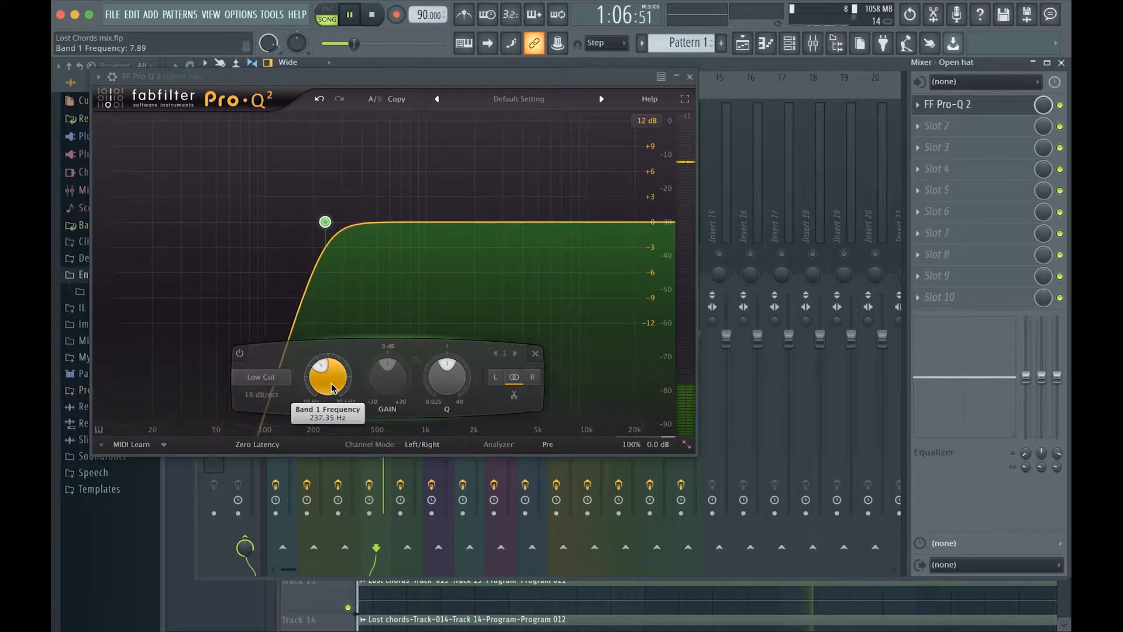
pyautogui.press('space')
pyautogui.press('space')
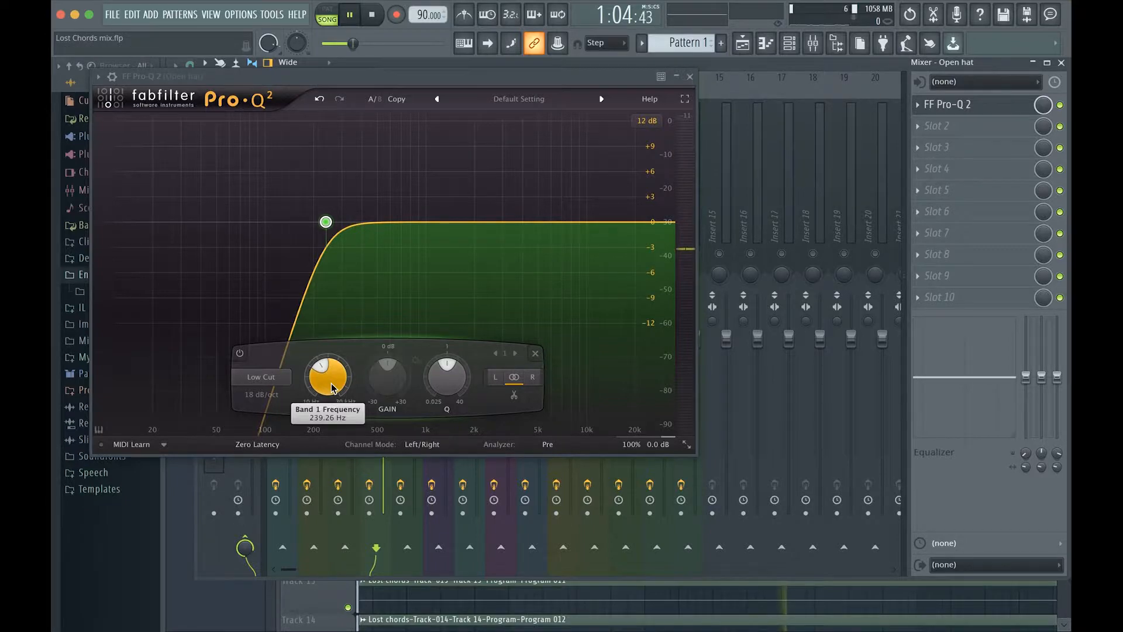
pyautogui.scroll(3, 331, 388)
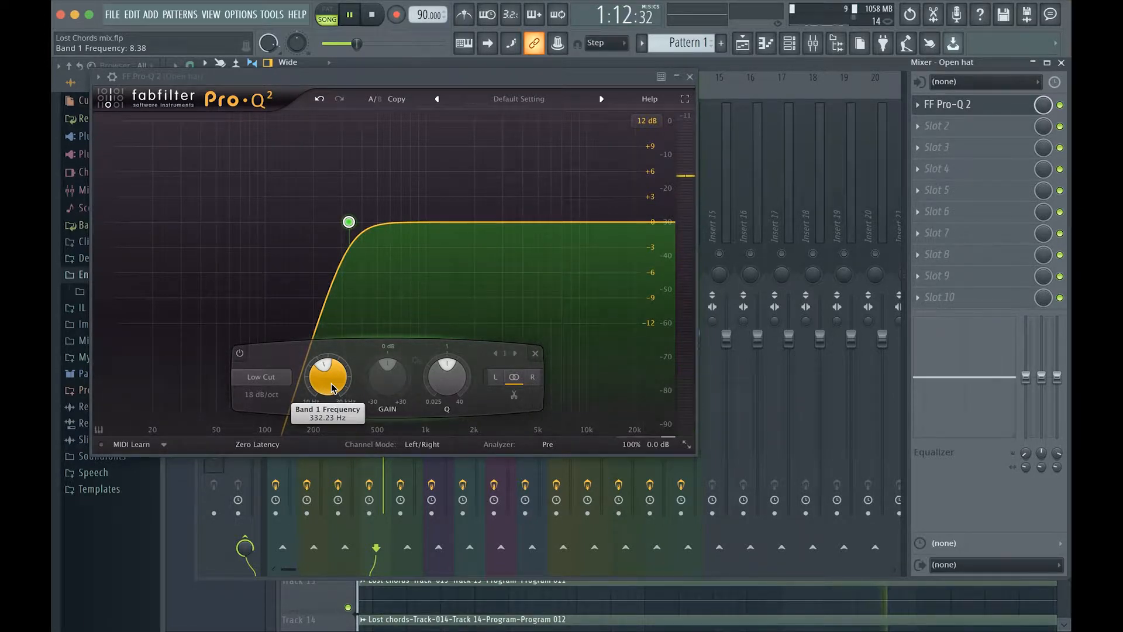
pyautogui.scroll(1, 331, 387)
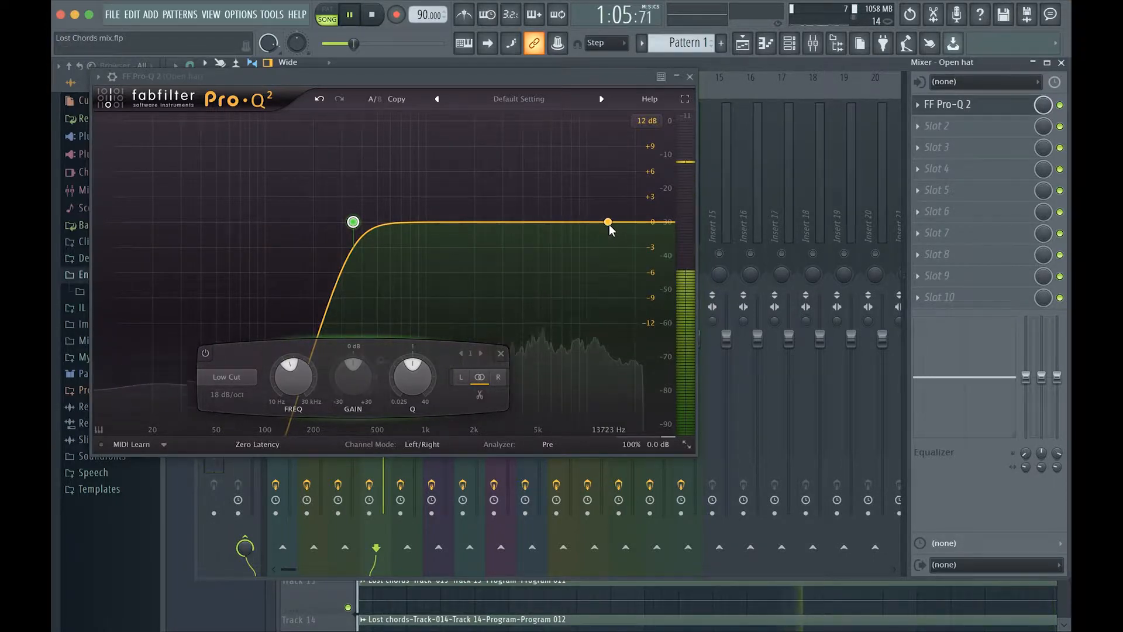
# Add a second band at about 11.4 kHz, make it a High Cut and set its Q to 1
pyautogui.moveTo(608, 226); pyautogui.dragTo(595, 224)
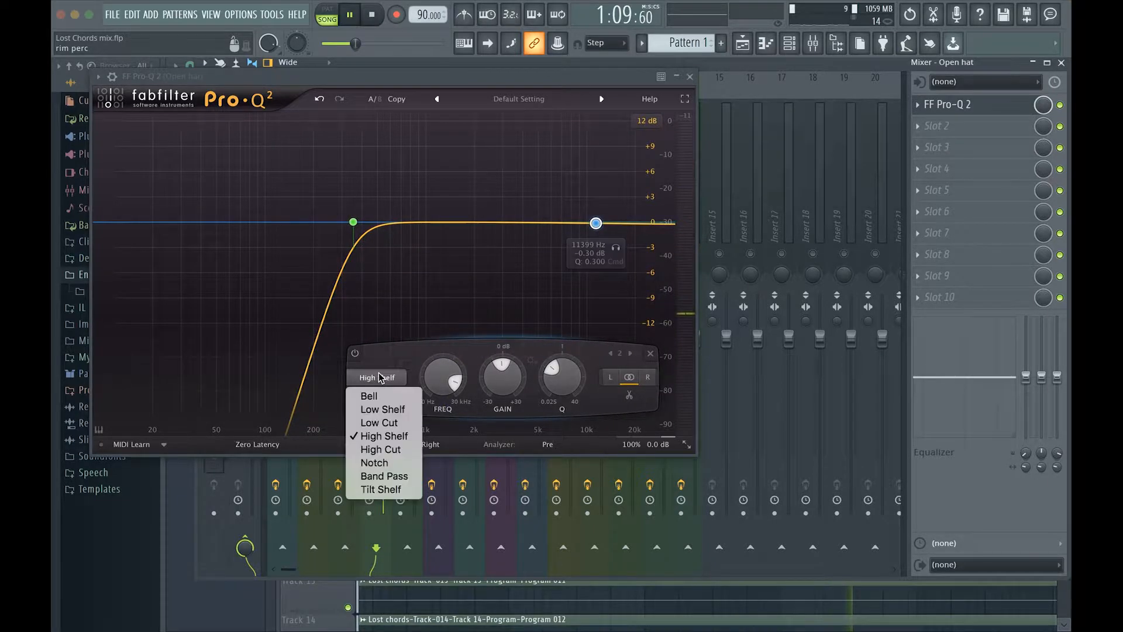
pyautogui.click(376, 377)
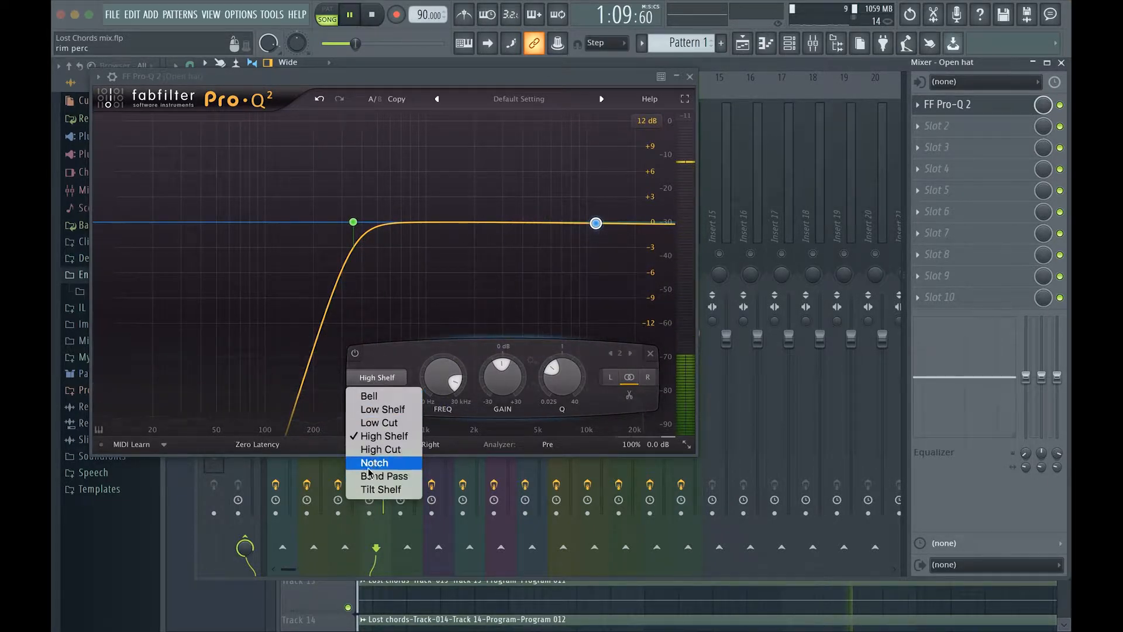
pyautogui.click(378, 450)
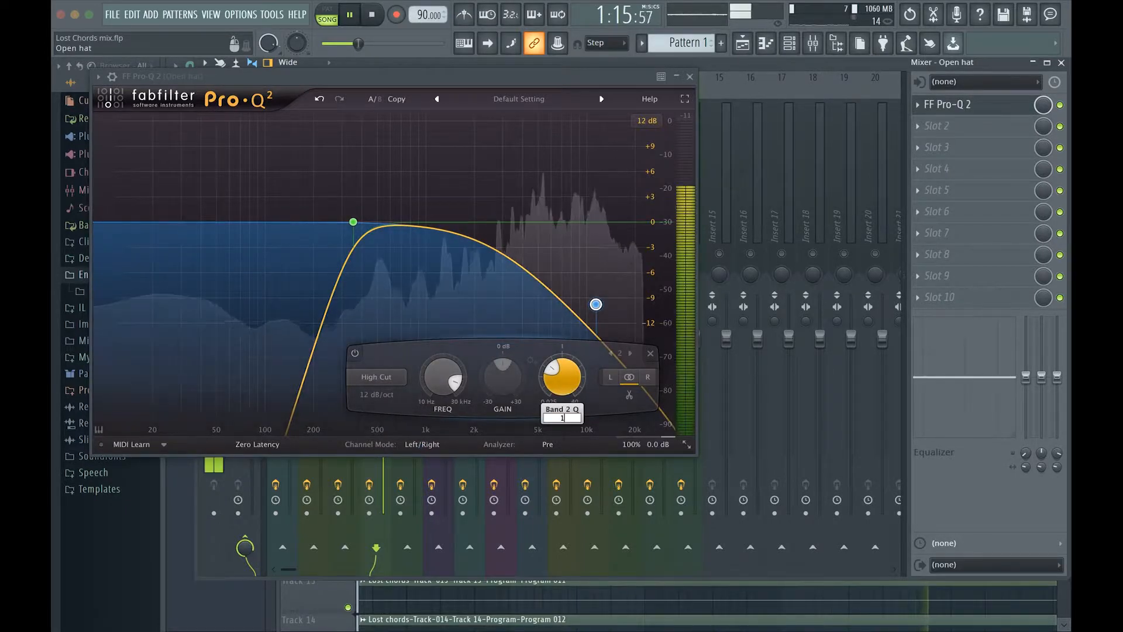
pyautogui.doubleClick(565, 379)
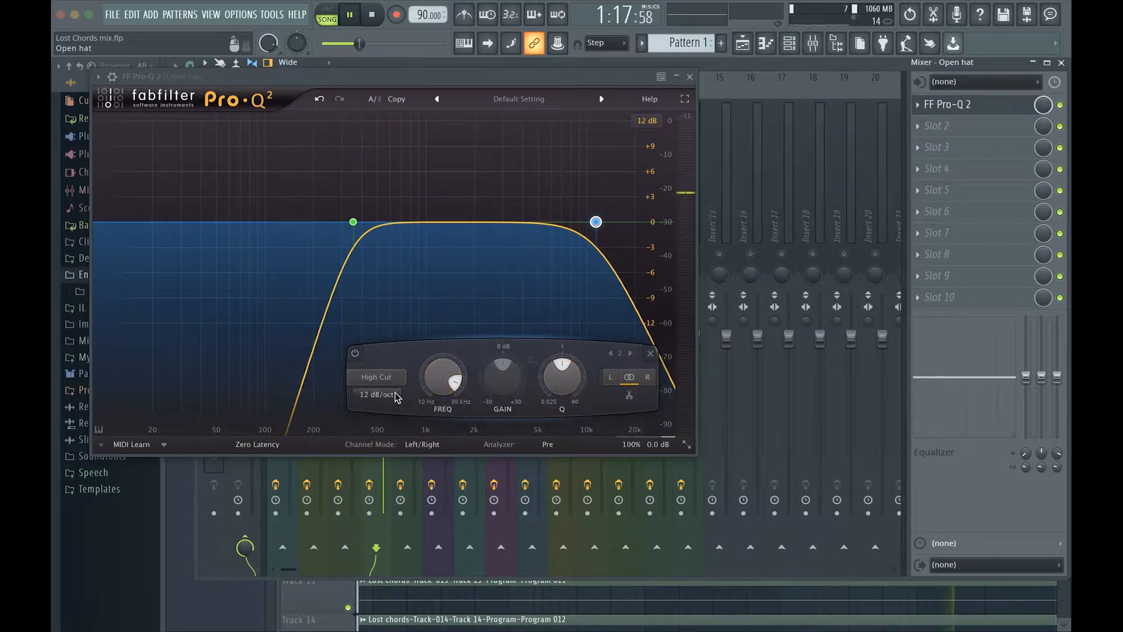
# Set the high cut's slope to 24 dB/oct and raise its frequency to about 21978 Hz
pyautogui.scroll(2, 386, 395)
pyautogui.scroll(-5, 434, 381)
pyautogui.scroll(7, 434, 381)
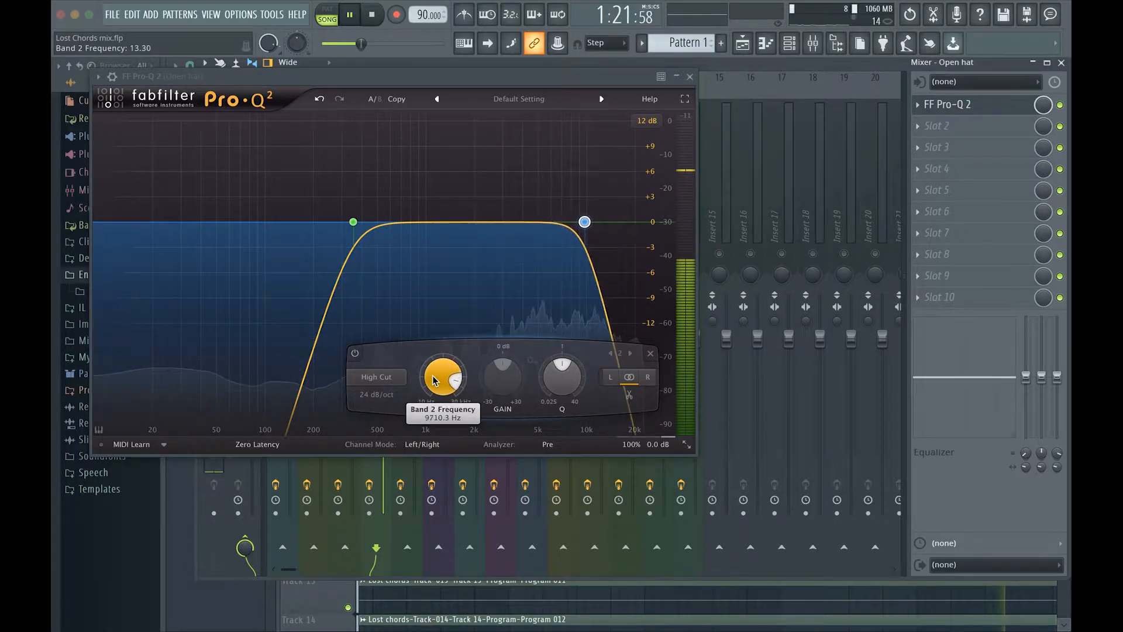
pyautogui.scroll(2, 434, 381)
pyautogui.scroll(2, 434, 381)
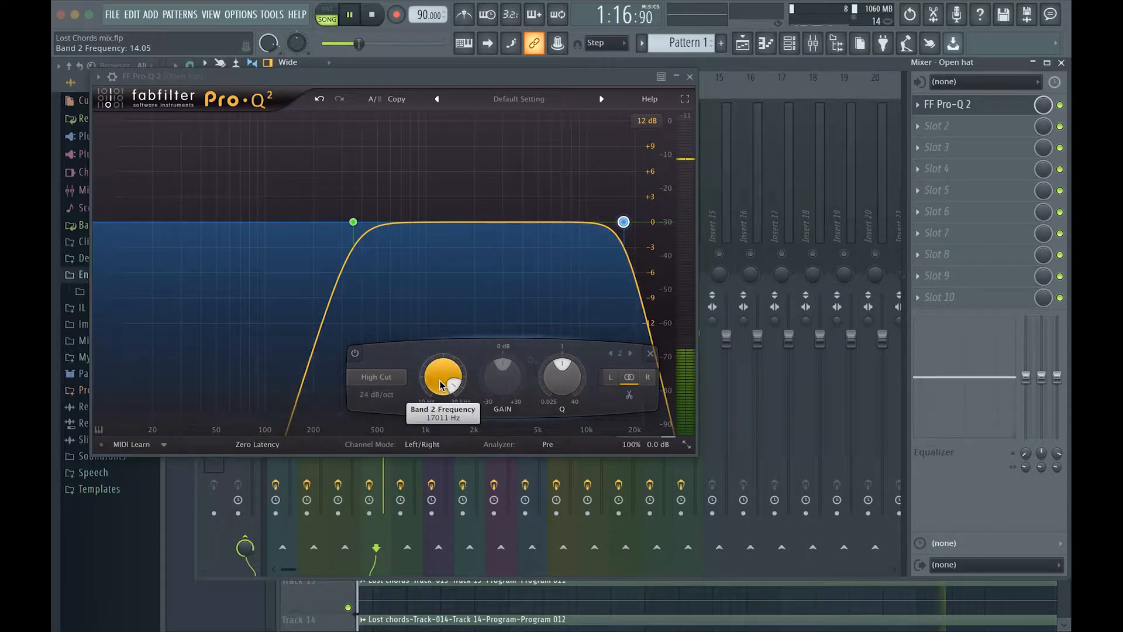
pyautogui.scroll(4, 439, 384)
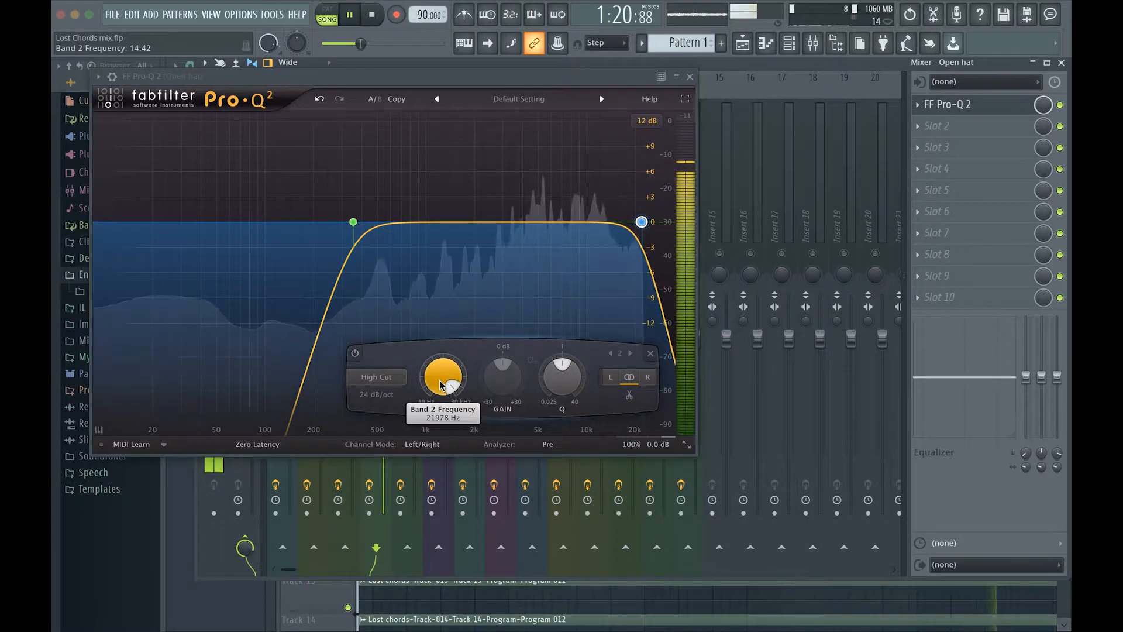
# Lower the high cut's frequency to about 9257 Hz to hear how much treble it removes
pyautogui.scroll(-5, 440, 384)
pyautogui.scroll(-1, 439, 384)
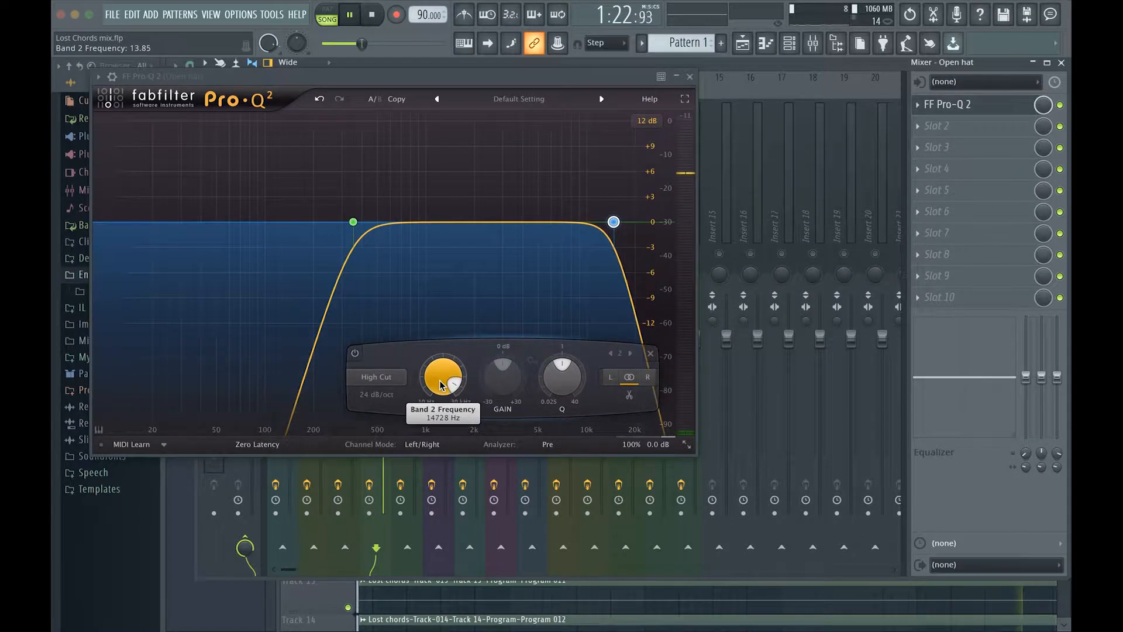
pyautogui.scroll(-6, 440, 384)
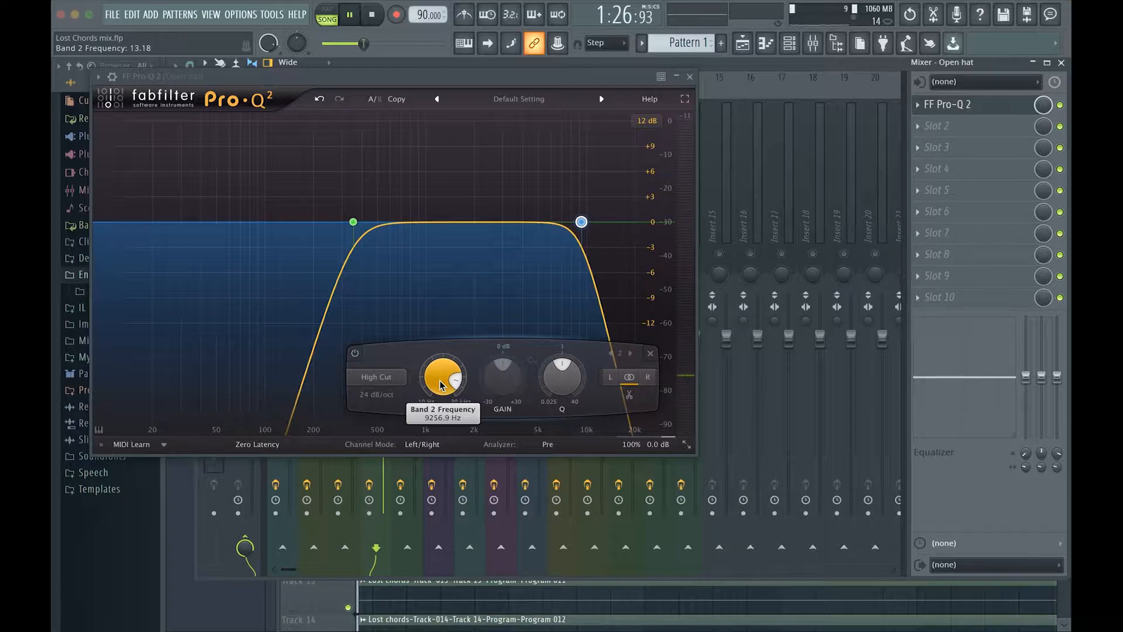
# Raise the Open hat's high cut frequency gradually to about 17424 Hz
pyautogui.scroll(4, 440, 384)
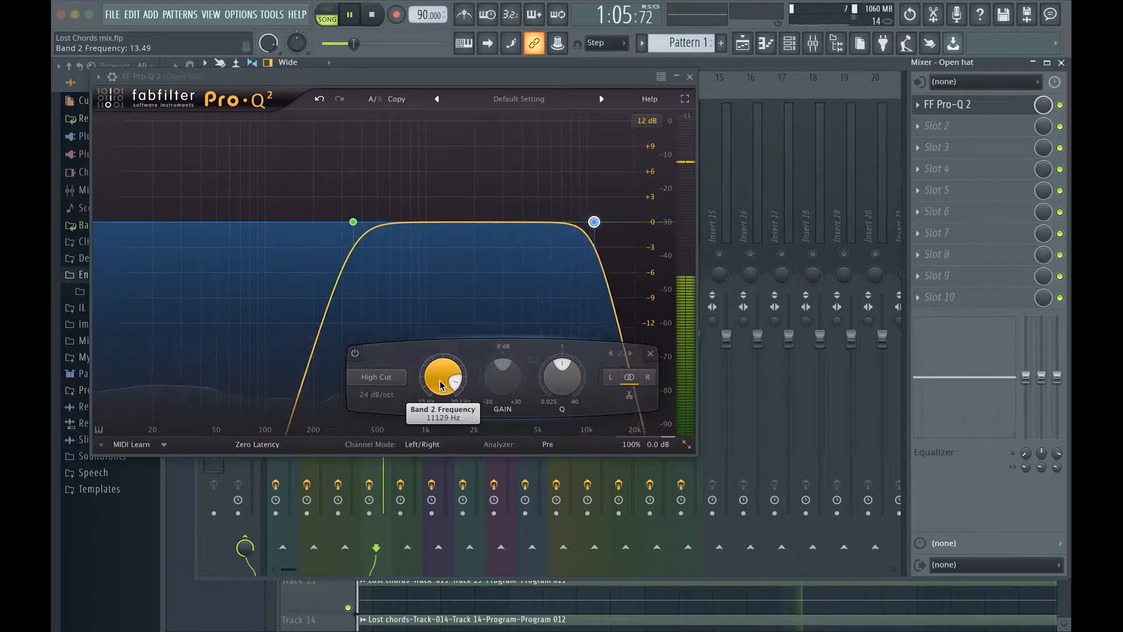
pyautogui.scroll(1, 440, 384)
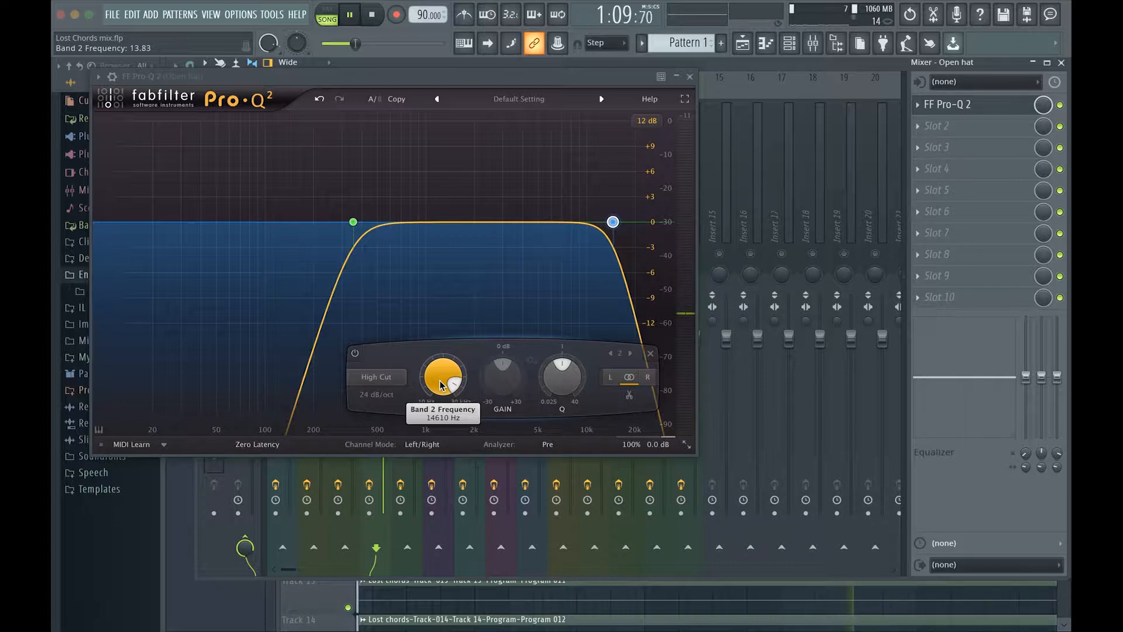
pyautogui.scroll(1, 440, 384)
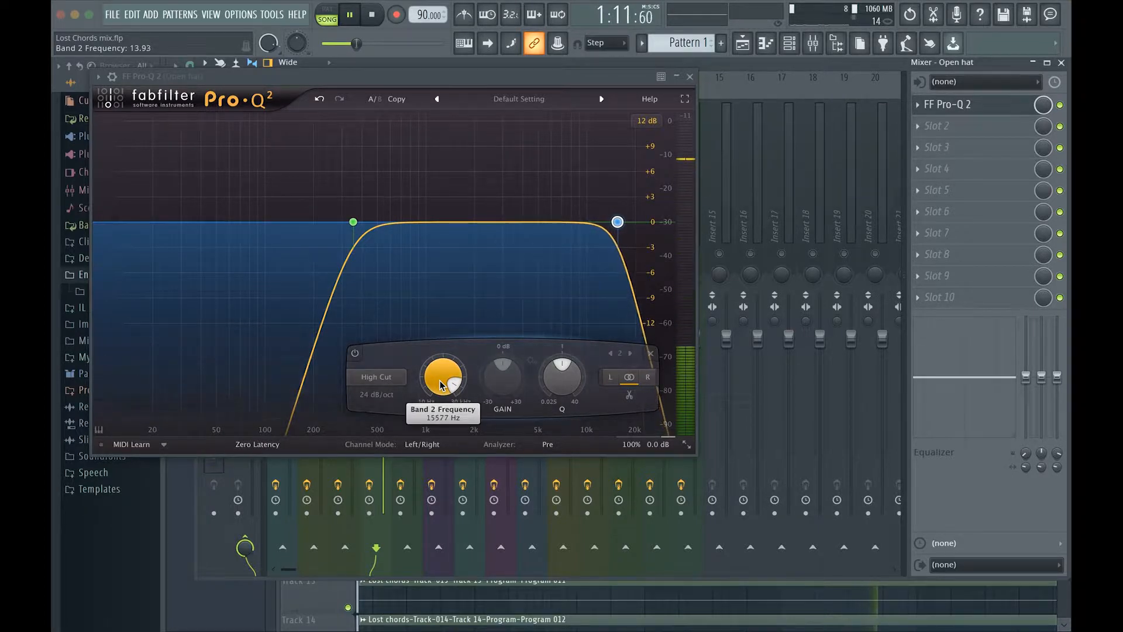
pyautogui.scroll(1, 440, 384)
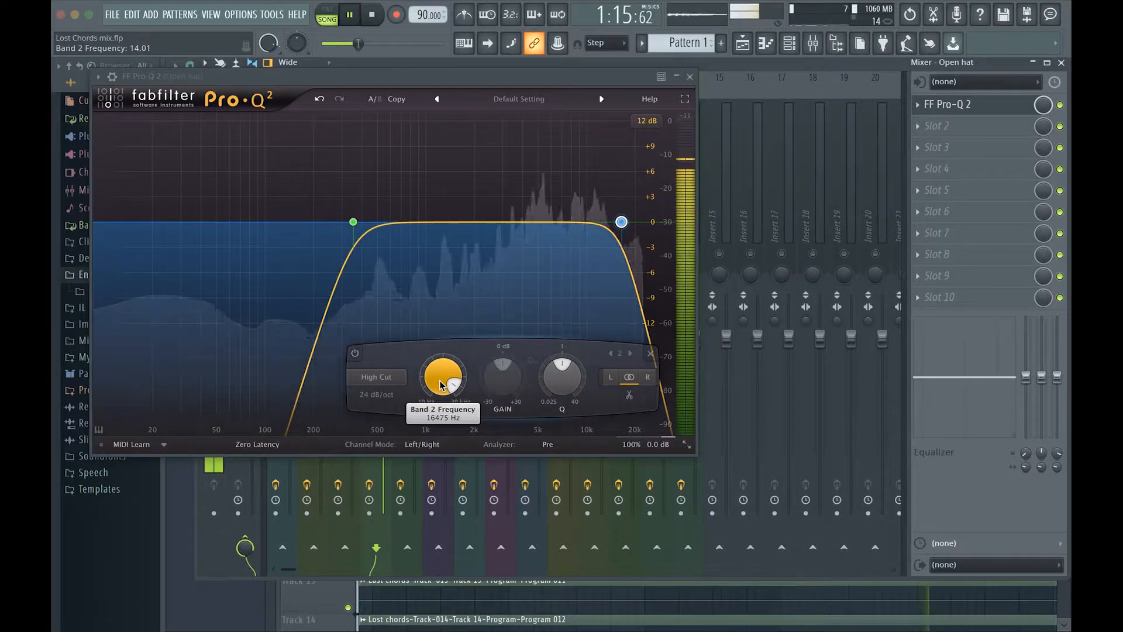
pyautogui.scroll(1, 440, 384)
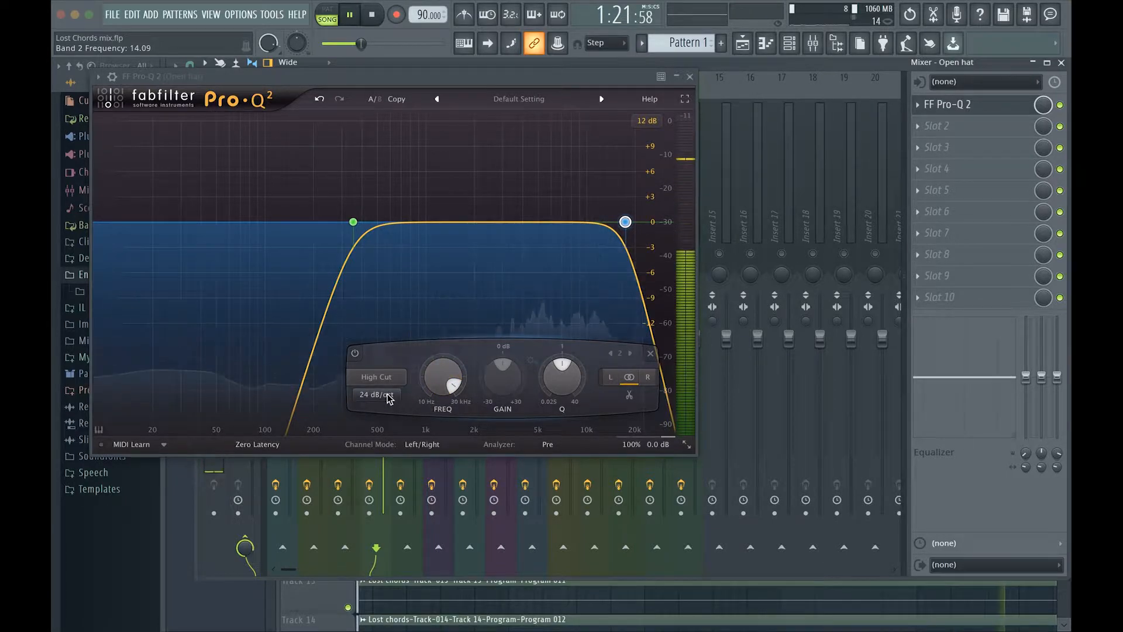
# Set the high cut's slope to 30 dB/oct, replay the Open hat to check it and close its equalizer
pyautogui.moveTo(388, 397)
pyautogui.scroll(1, 389, 398)
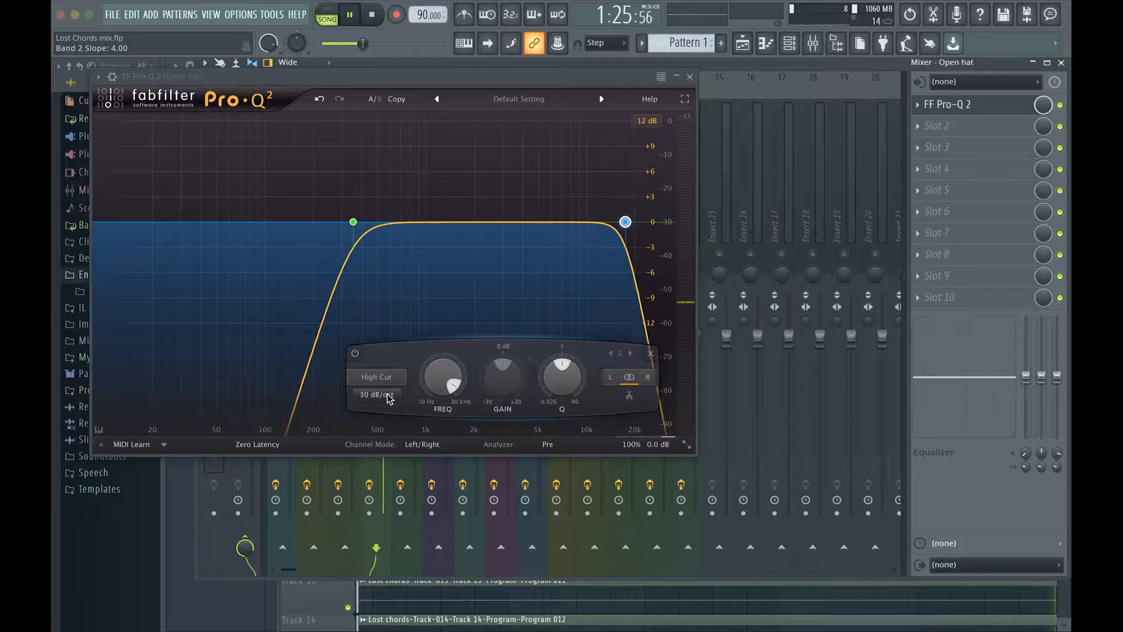
pyautogui.press('space')
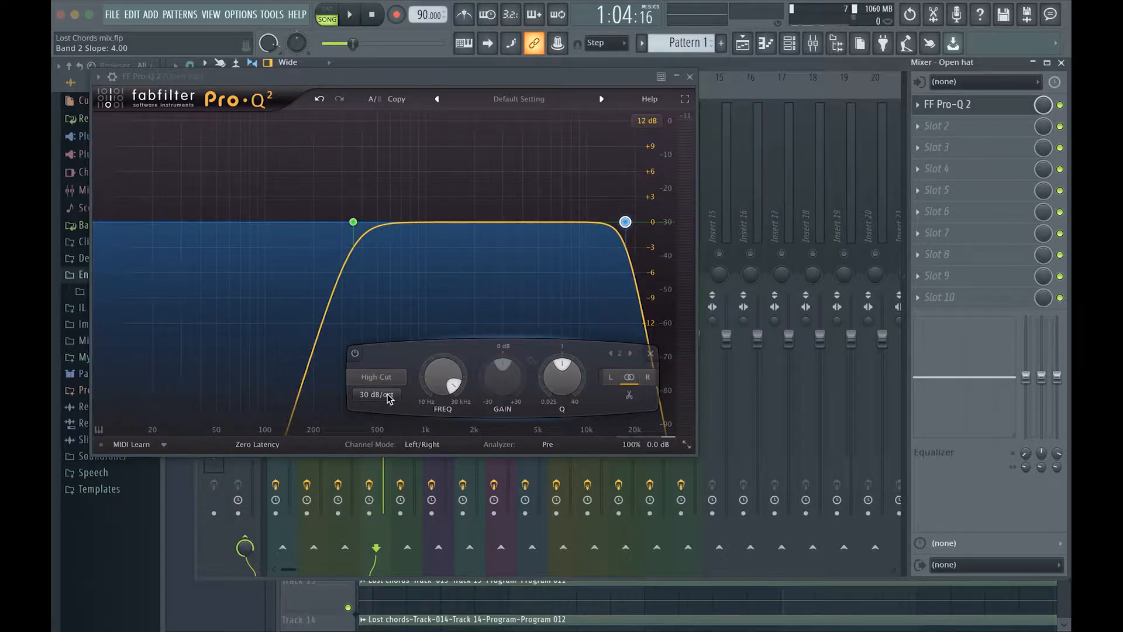
pyautogui.press('space')
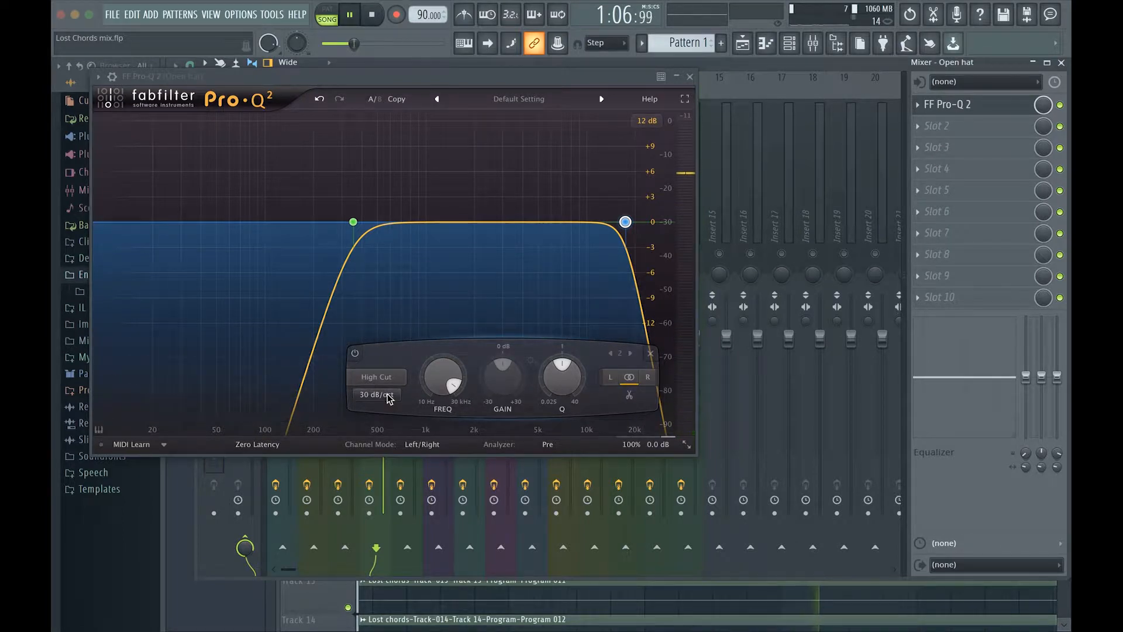
pyautogui.press('space')
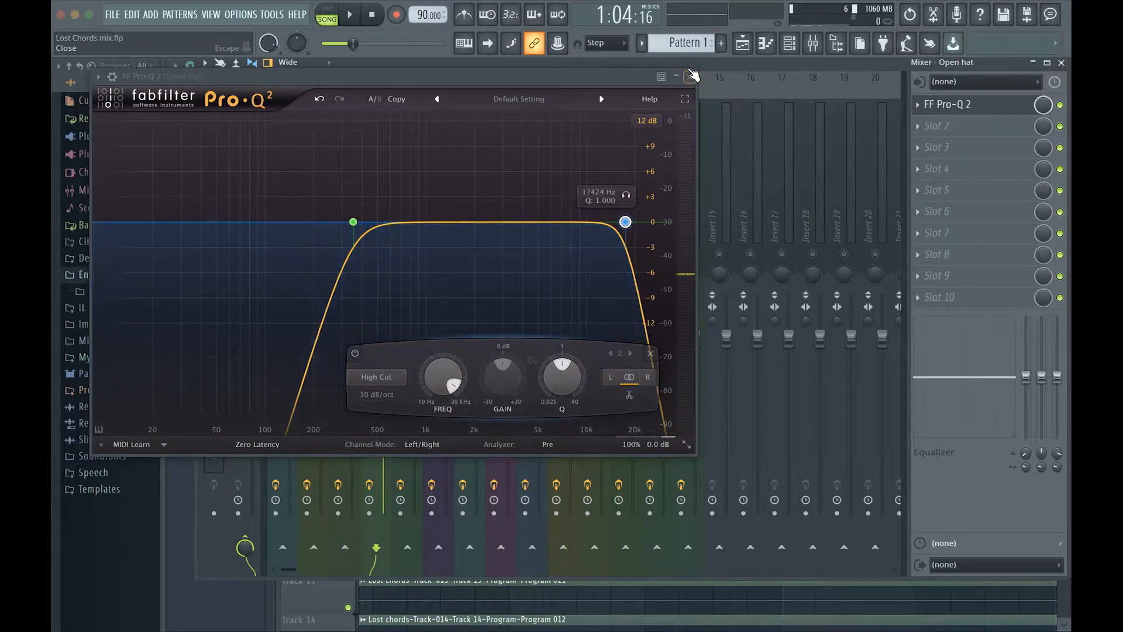
pyautogui.click(690, 75)
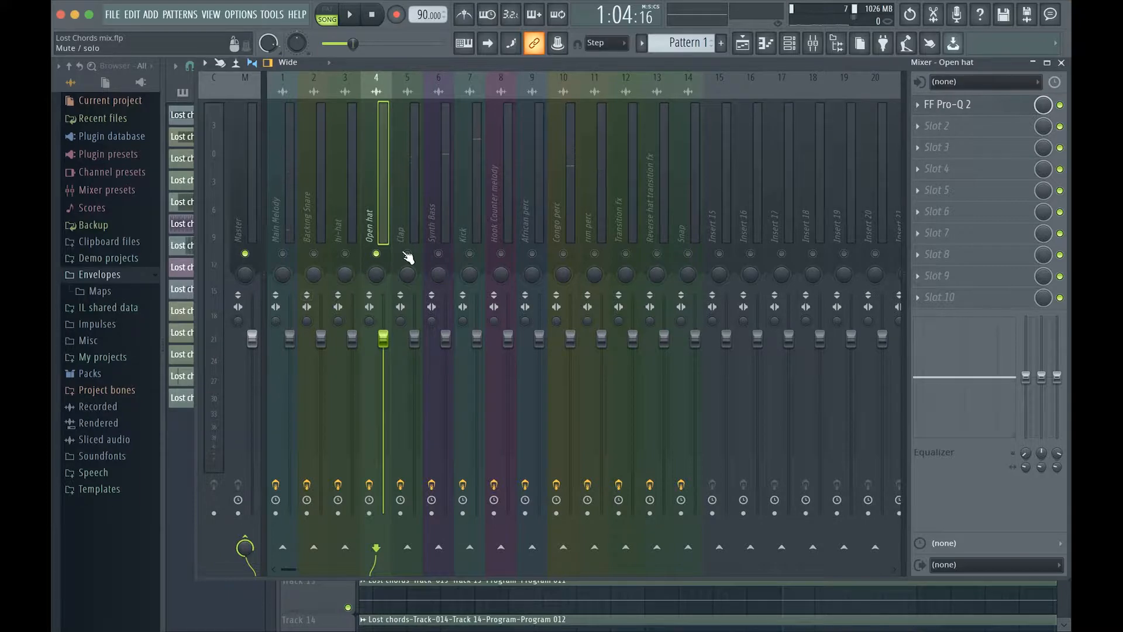
# Solo the Clap track, open its FF Pro-Q 2 and start playback
pyautogui.click(402, 216)
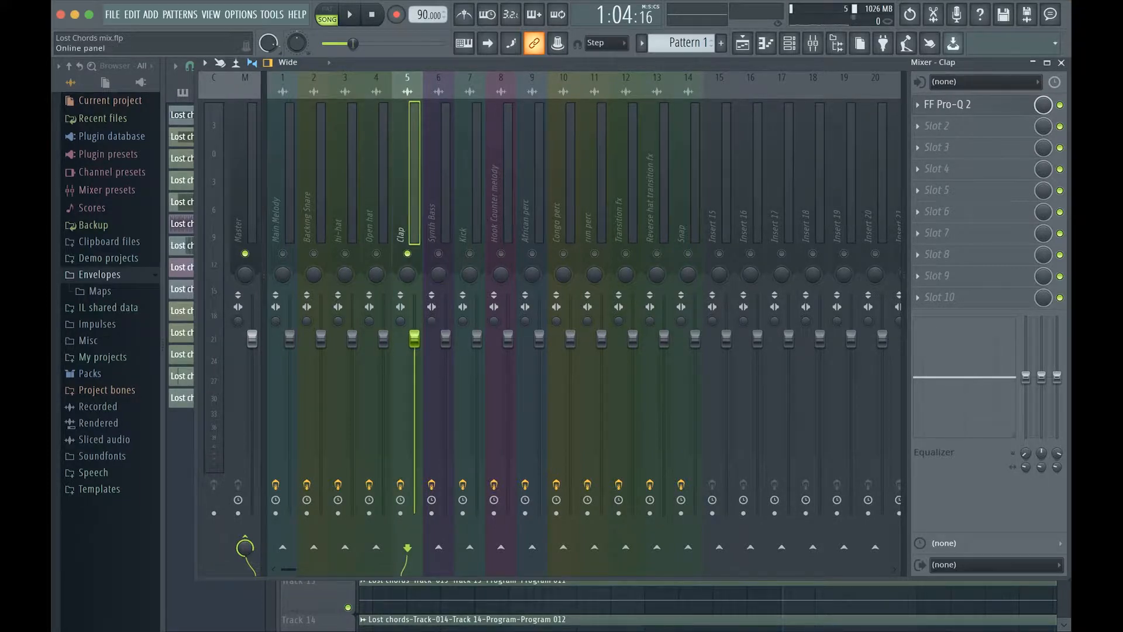
pyautogui.click(953, 109)
pyautogui.press('space')
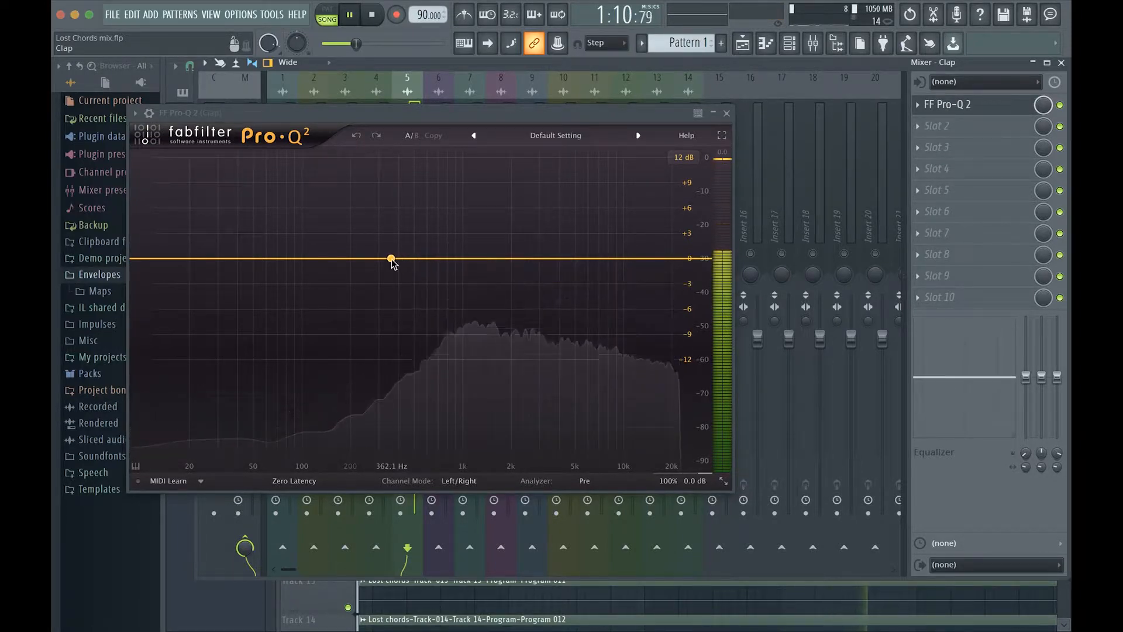
# Add a low cut band at about 362 Hz to the Clap's equalizer with a slope of 18 dB/oct
pyautogui.click(392, 260)
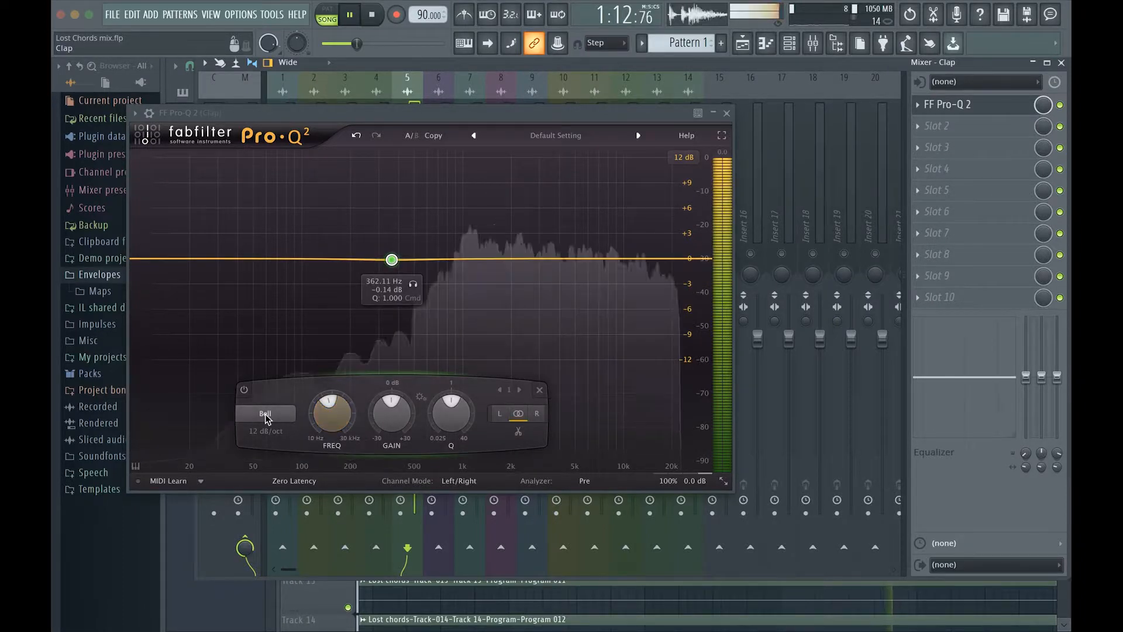
pyautogui.scroll(-1, 267, 418)
pyautogui.scroll(-1, 267, 418)
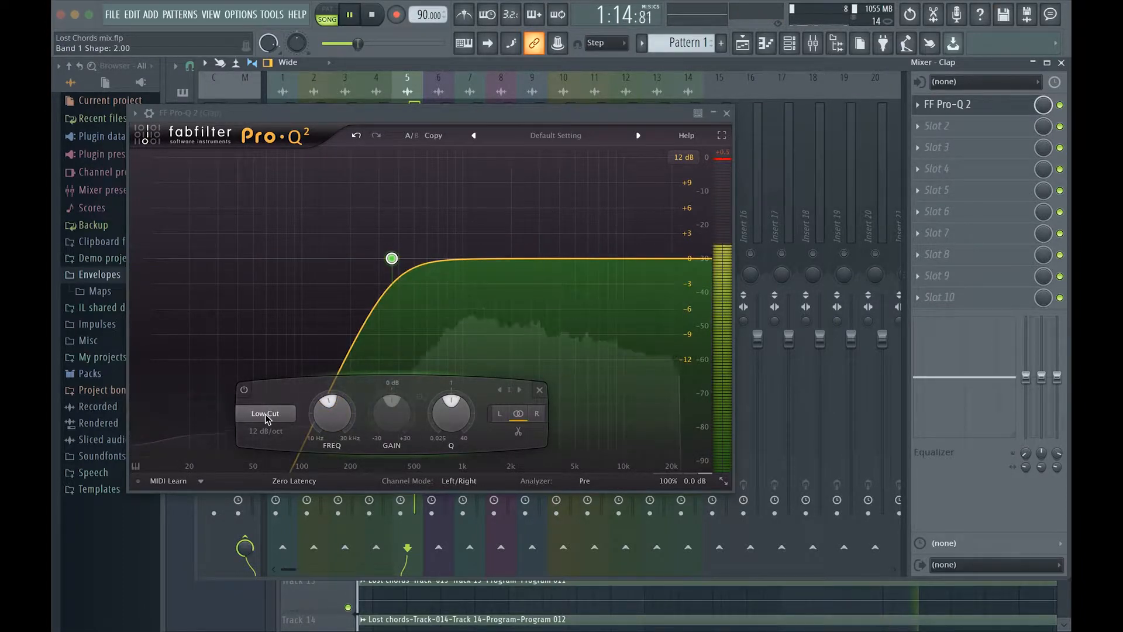
pyautogui.scroll(-1, 285, 431)
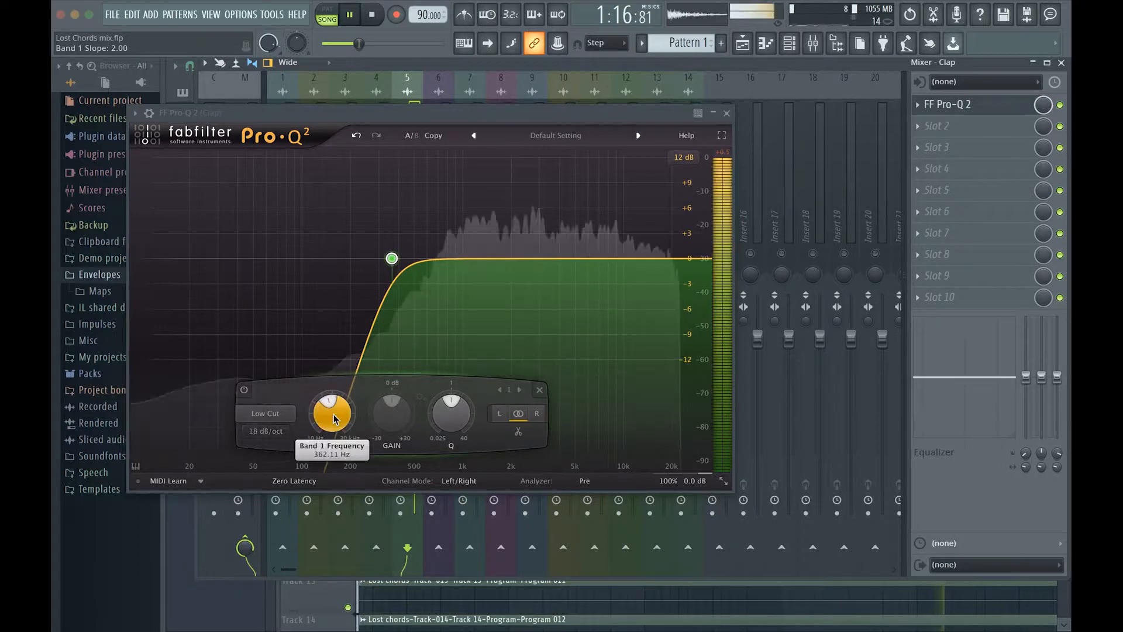
# Sweep the Clap's low cut frequency up to about 523 Hz and down to about 215 Hz, settling slightly above 250 Hz
pyautogui.scroll(-3, 334, 419)
pyautogui.scroll(-2, 335, 419)
pyautogui.scroll(13, 334, 418)
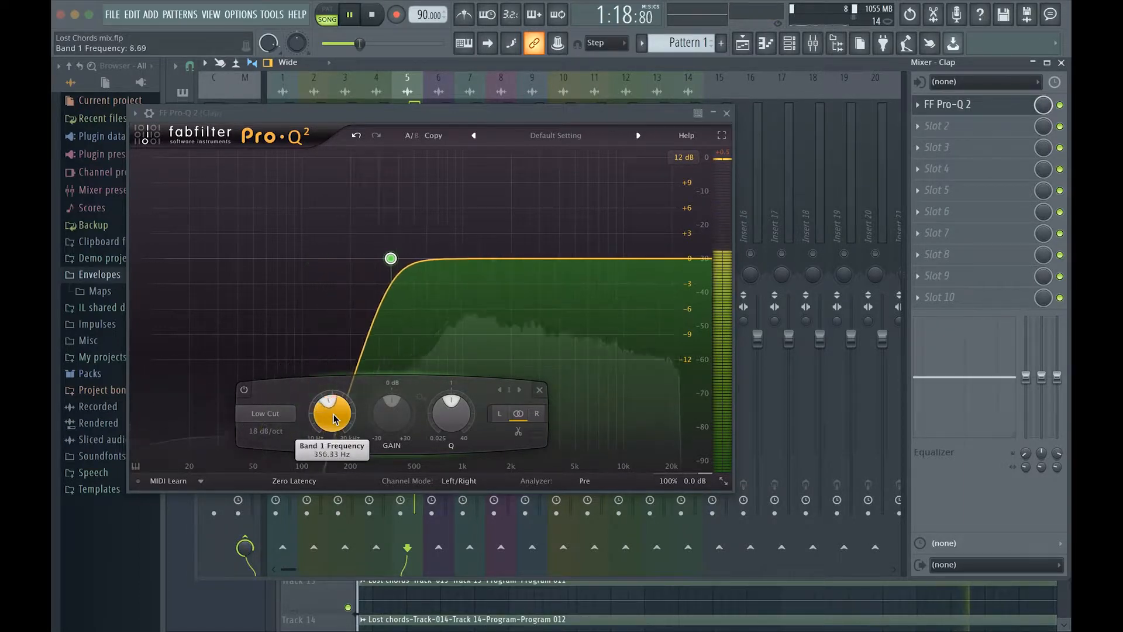
pyautogui.scroll(-2, 334, 419)
pyautogui.scroll(-10, 335, 418)
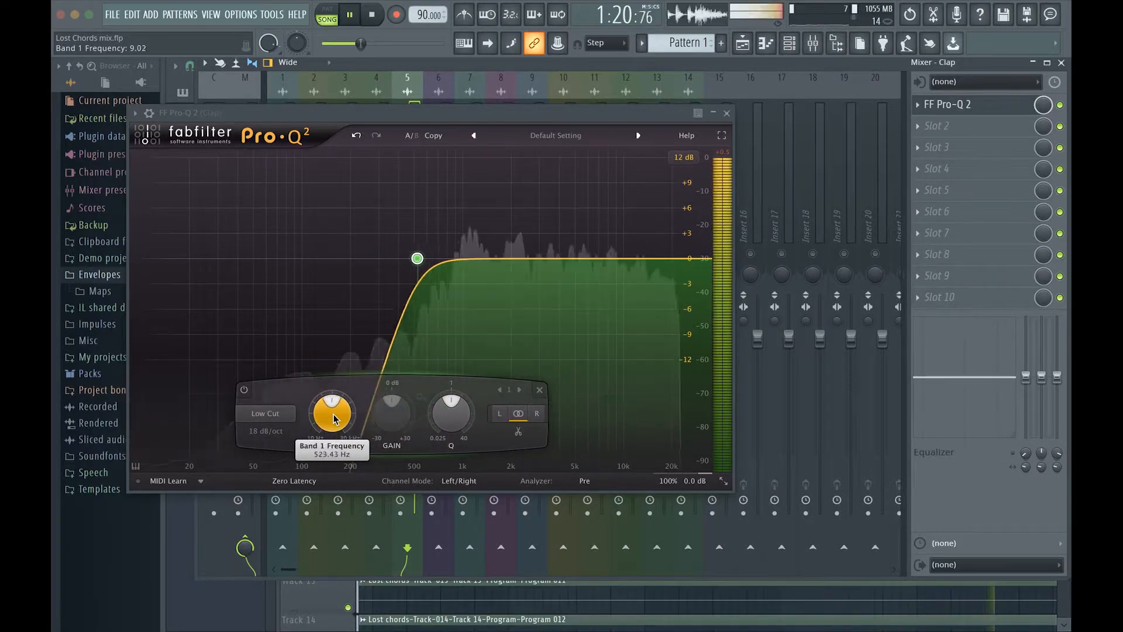
pyautogui.scroll(-1, 334, 419)
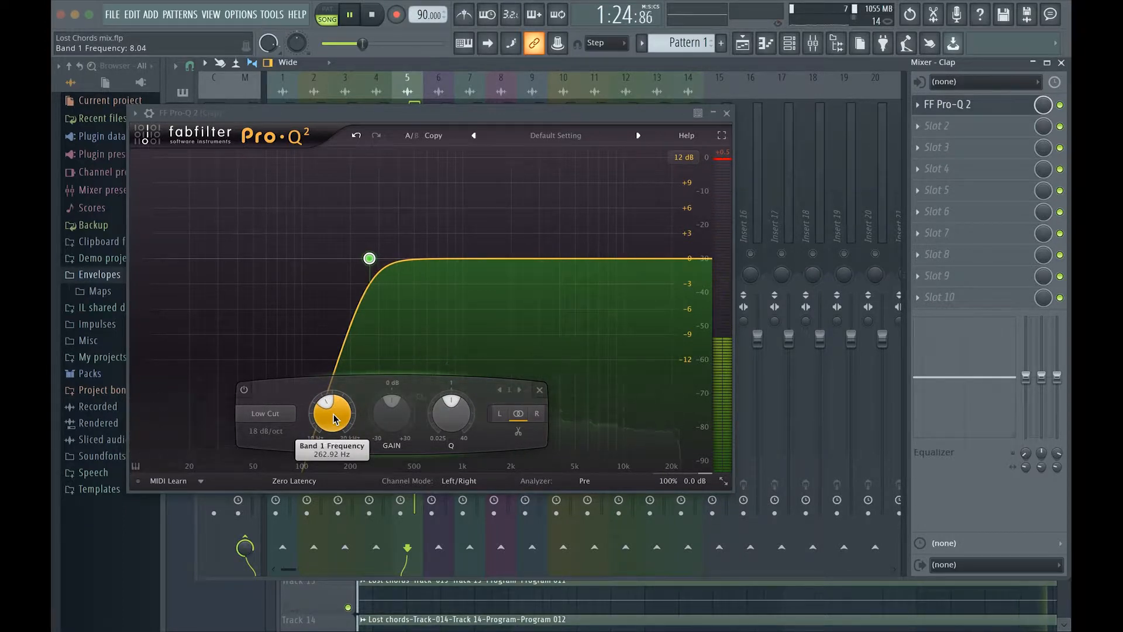
pyautogui.press('space')
pyautogui.press('space')
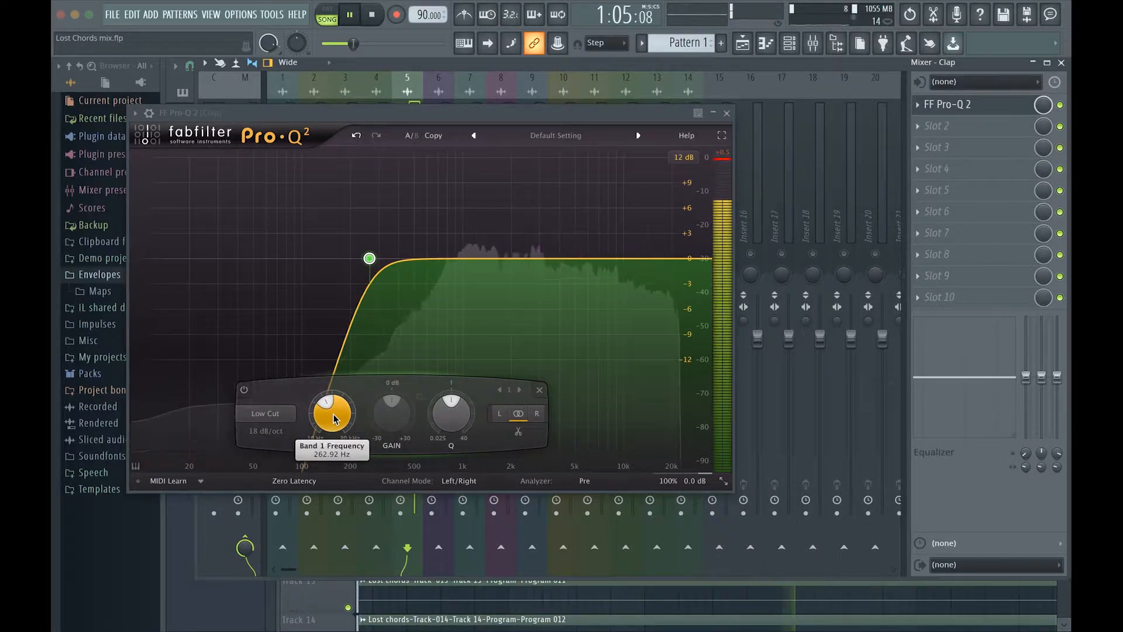
pyautogui.scroll(-4, 335, 418)
pyautogui.scroll(4, 335, 418)
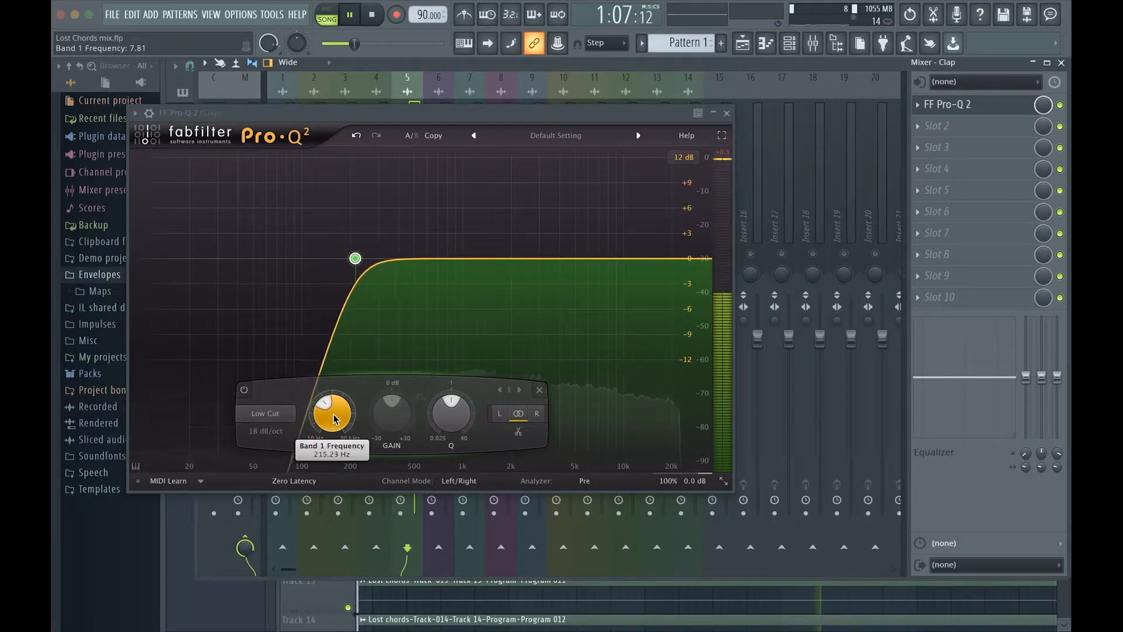
pyautogui.scroll(1, 335, 418)
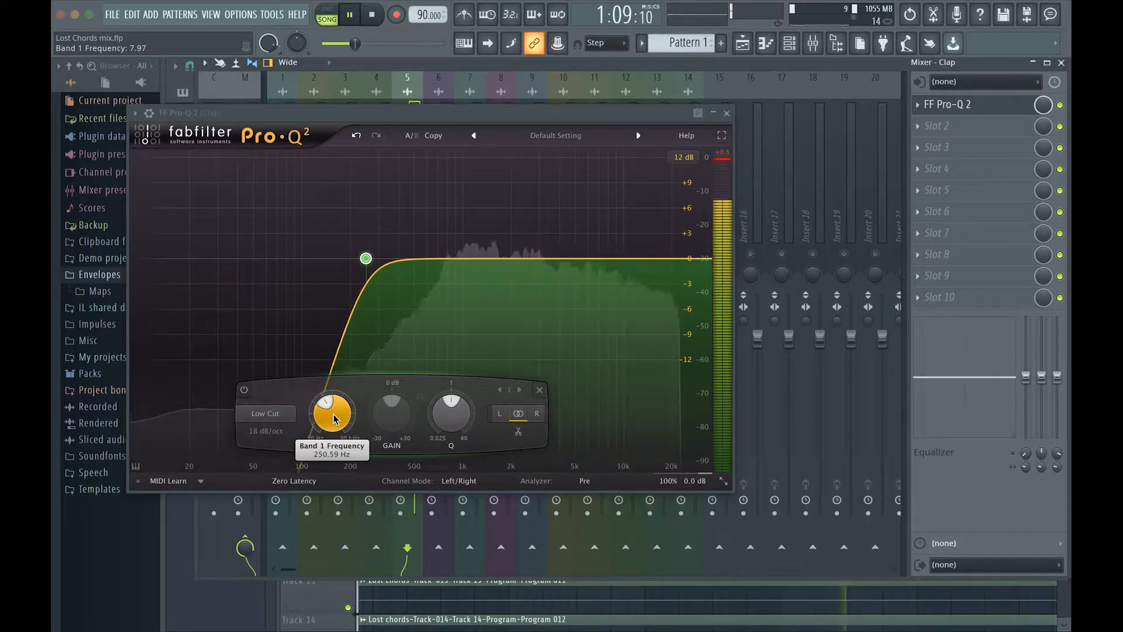
pyautogui.scroll(2, 335, 419)
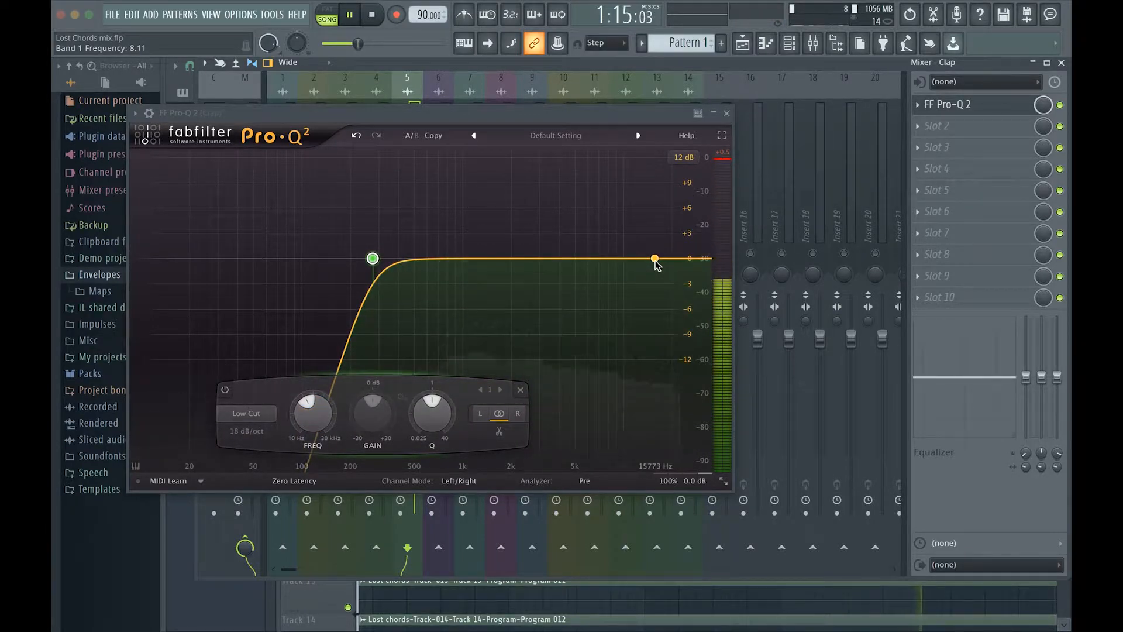
# Replay the Clap several times to check the low cut, stop playback and close its equalizer
pyautogui.press('space')
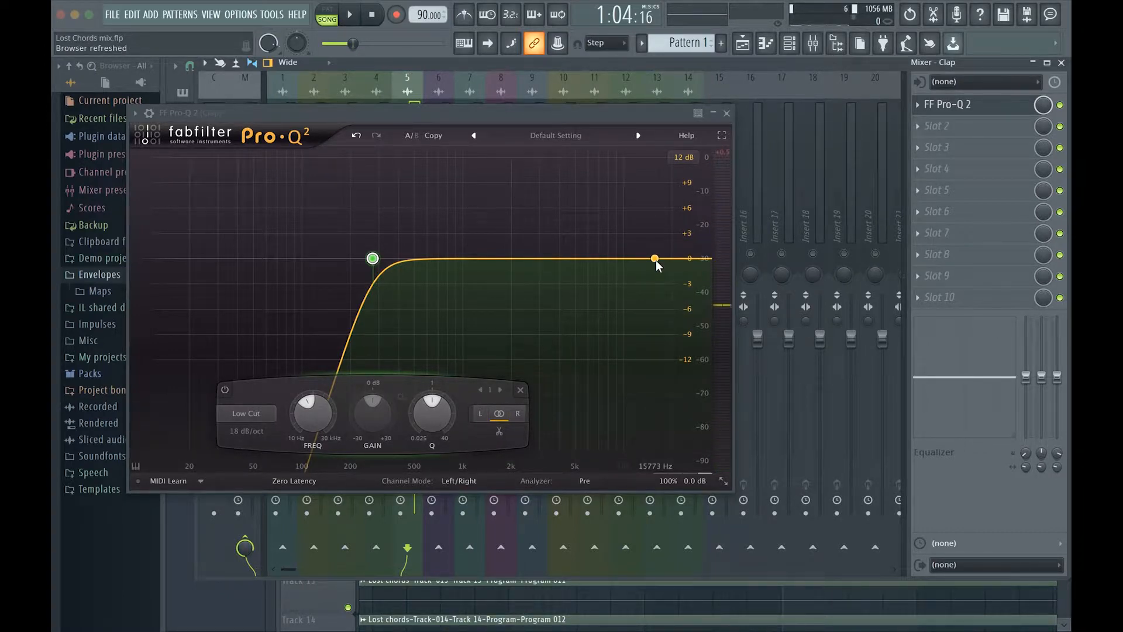
pyautogui.press('space')
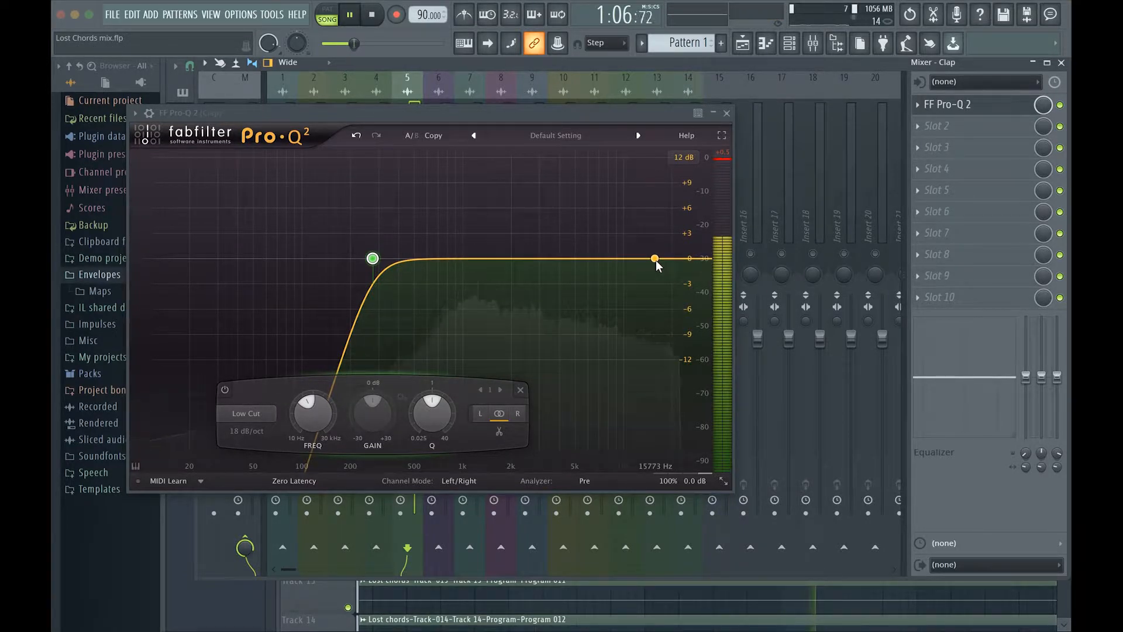
pyautogui.press('space')
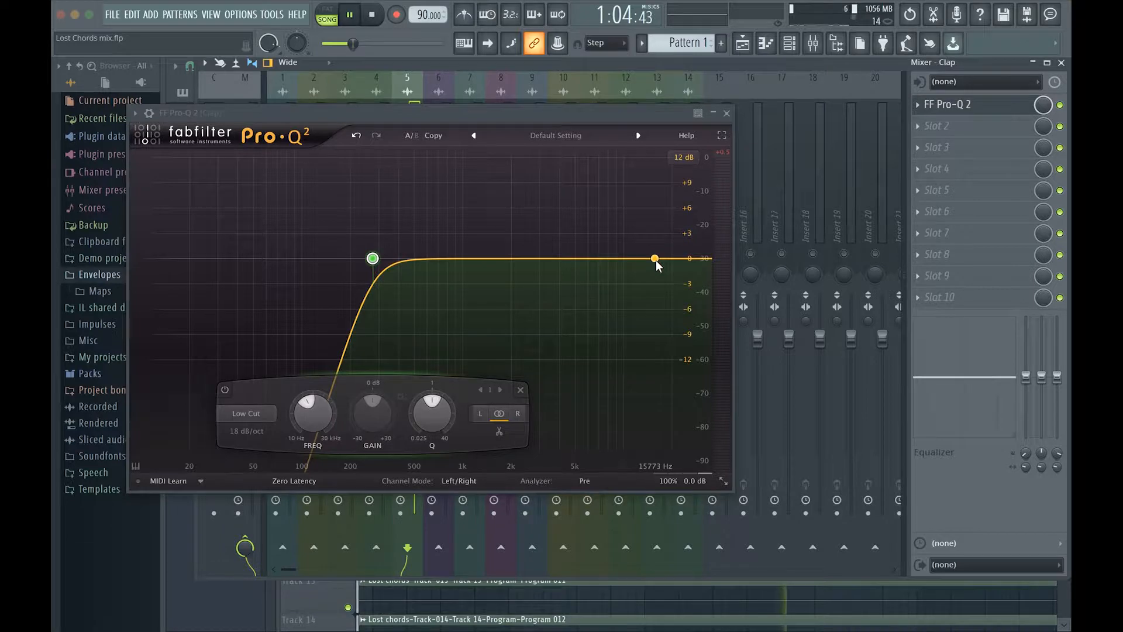
pyautogui.press('space')
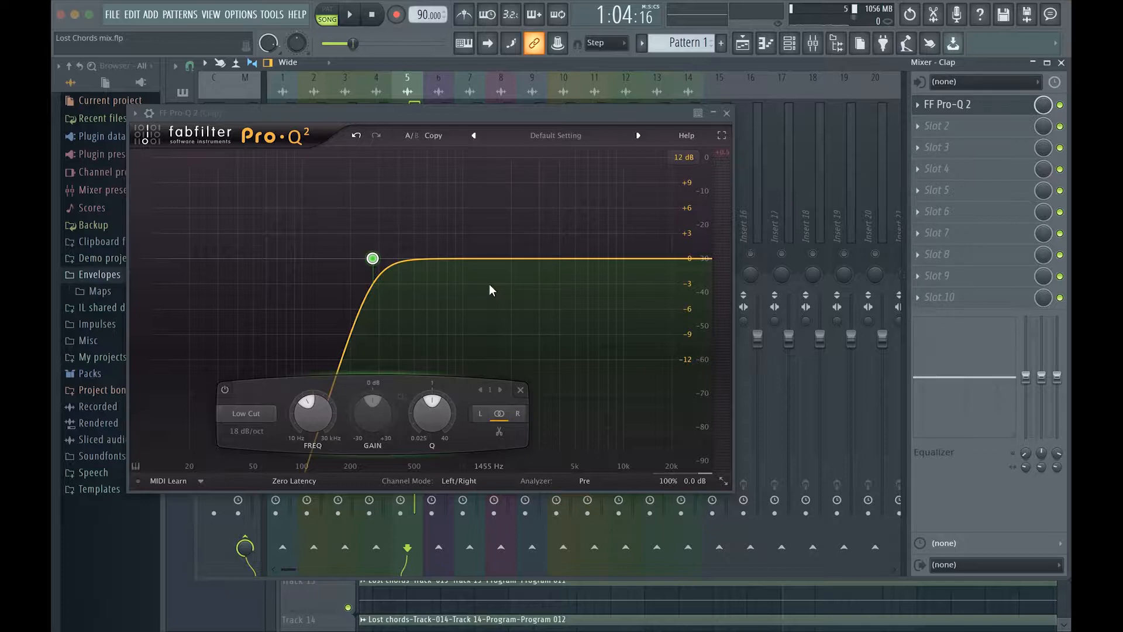
pyautogui.press('space')
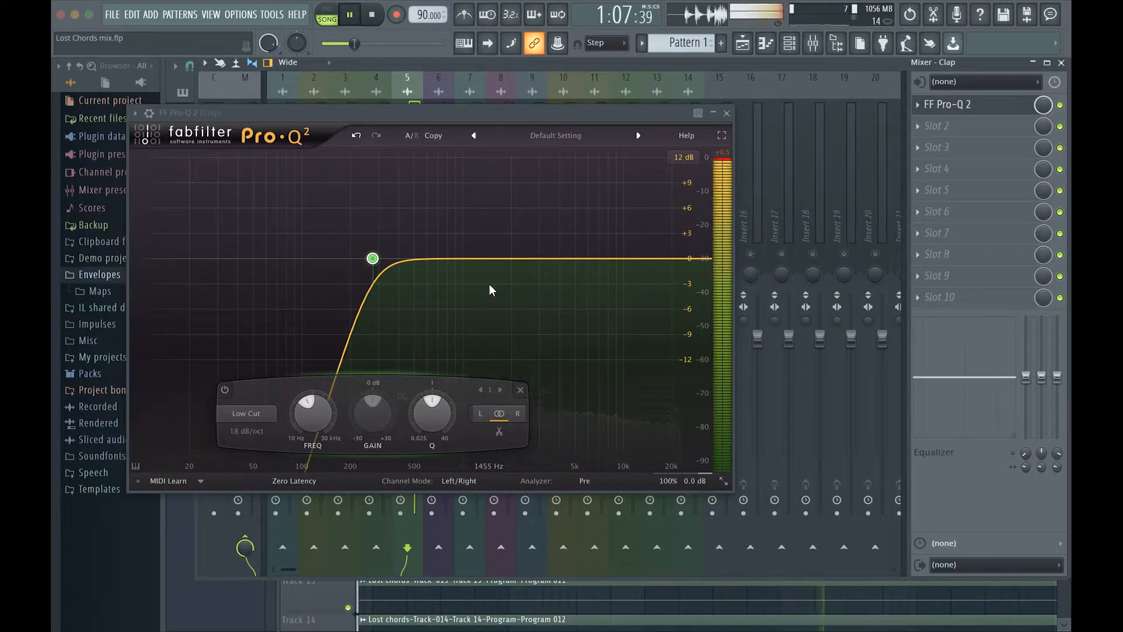
pyautogui.press('space')
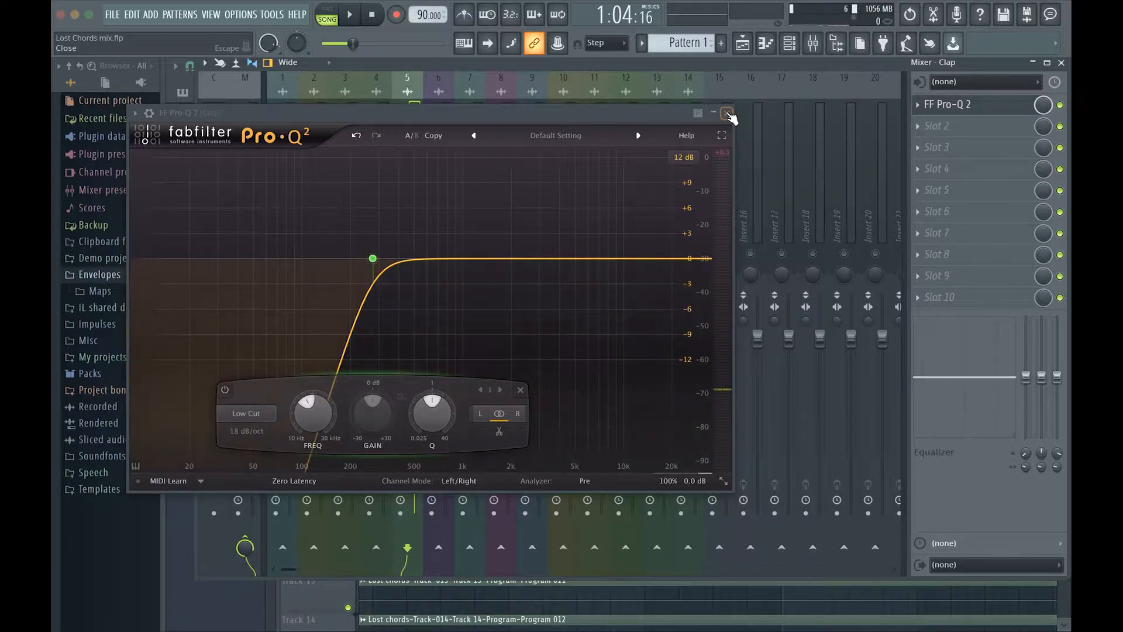
pyautogui.press('space')
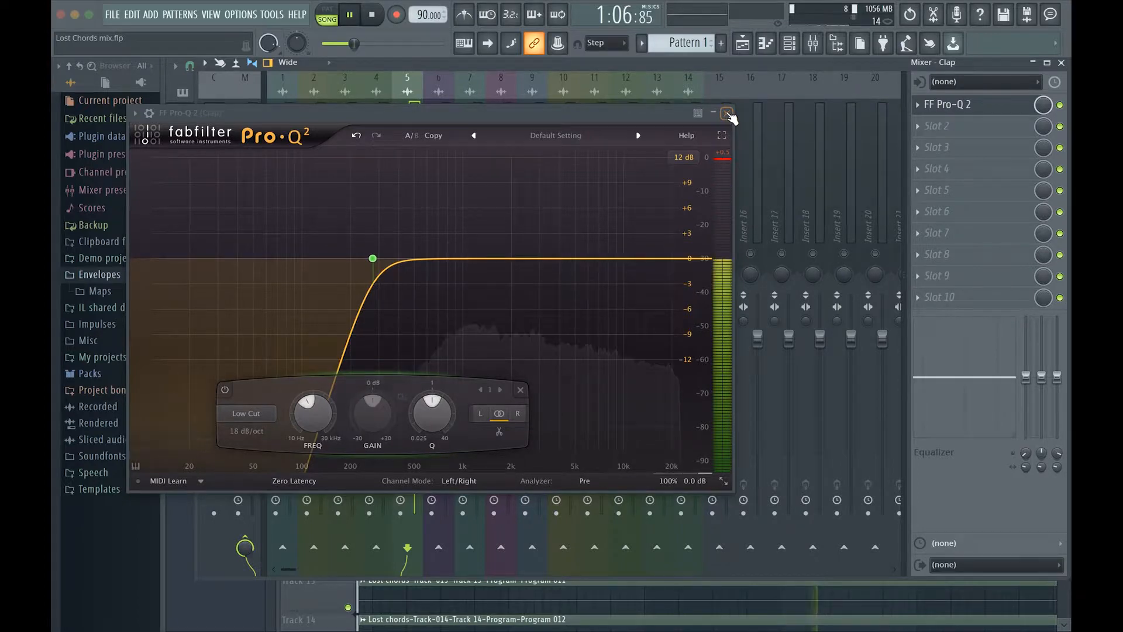
pyautogui.press('space')
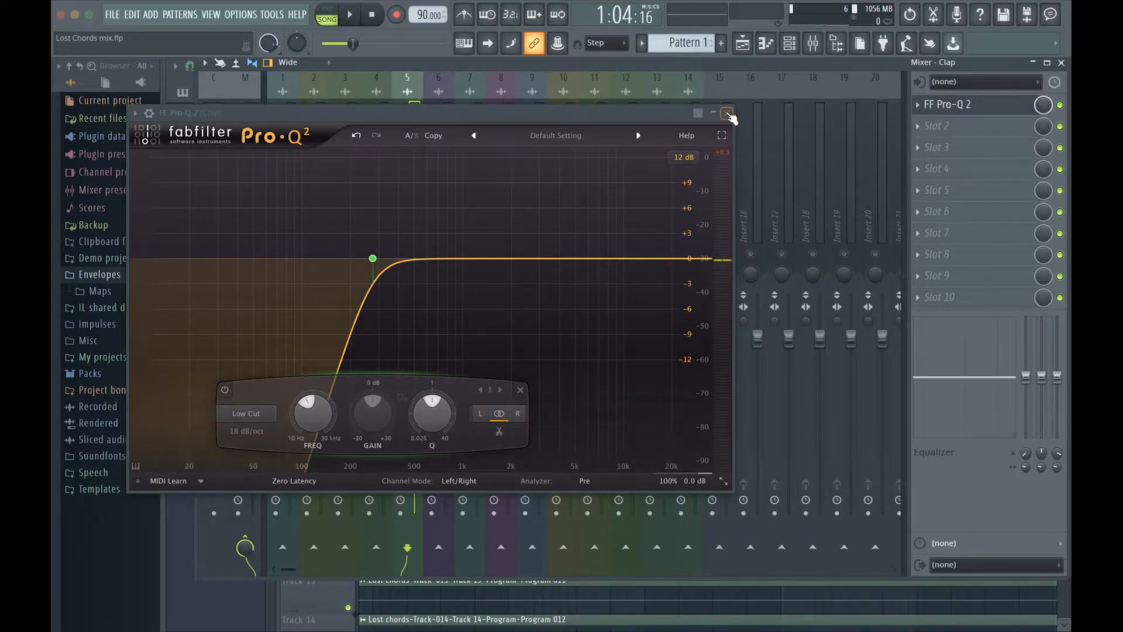
pyautogui.click(727, 113)
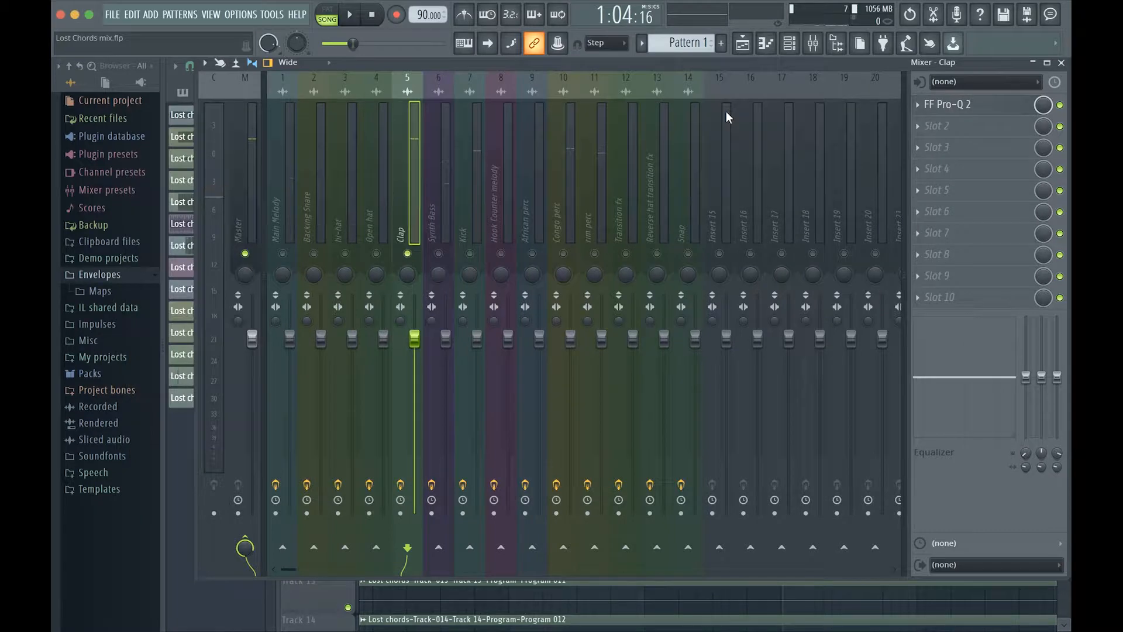
# Solo the Synth Bass track, open its FF Pro-Q 2 and play a short passage to see its spectrum
pyautogui.click(433, 214)
pyautogui.press('space')
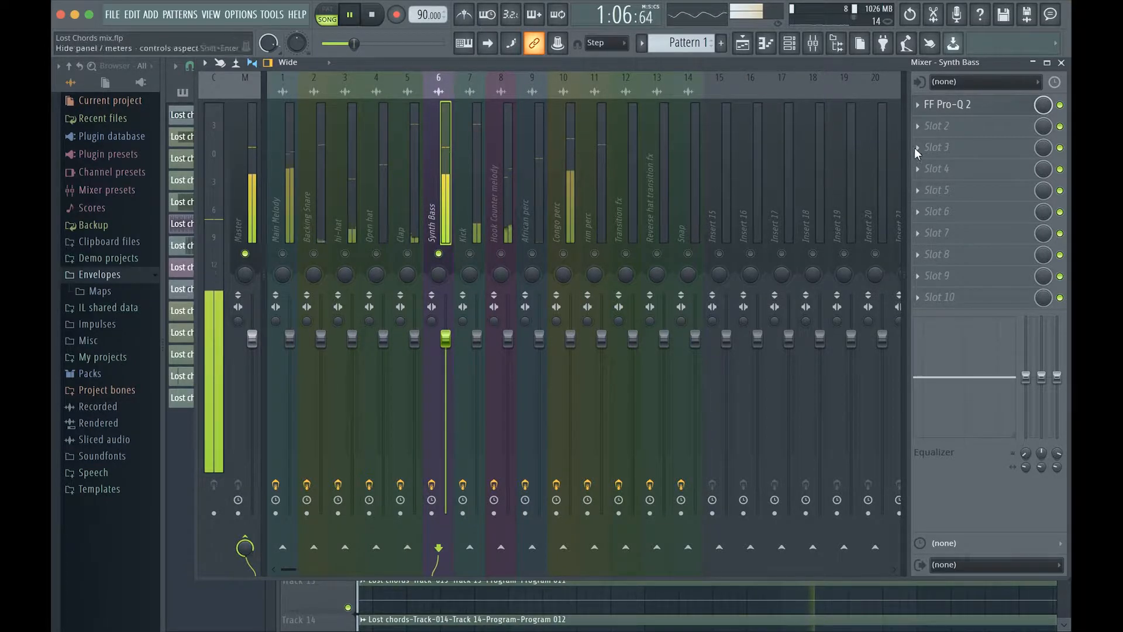
pyautogui.click(942, 105)
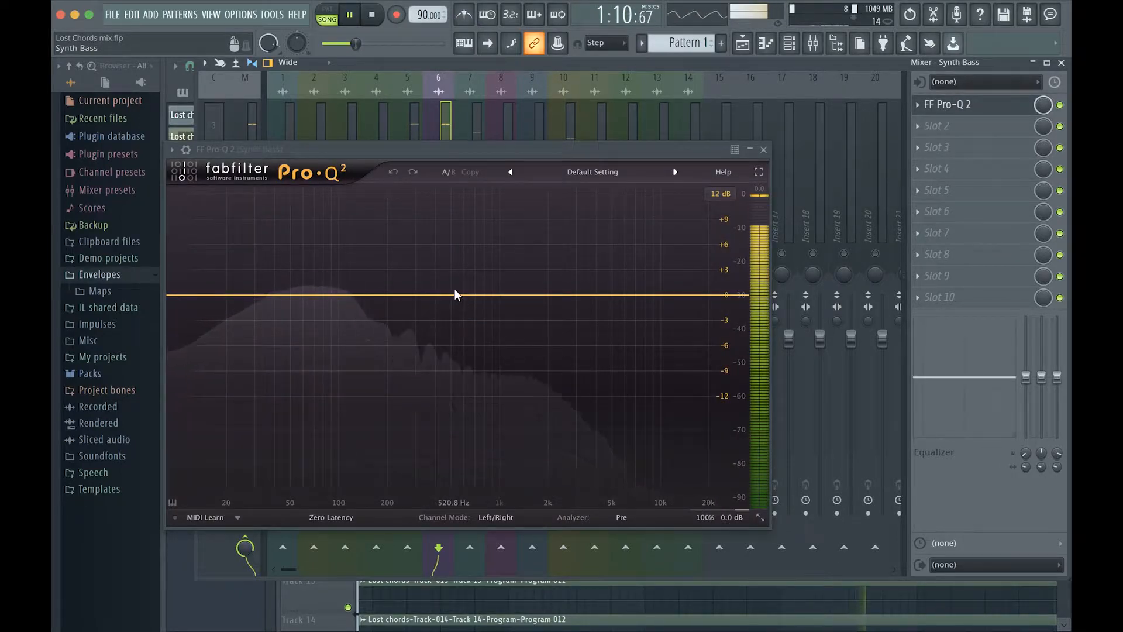
pyautogui.press('space')
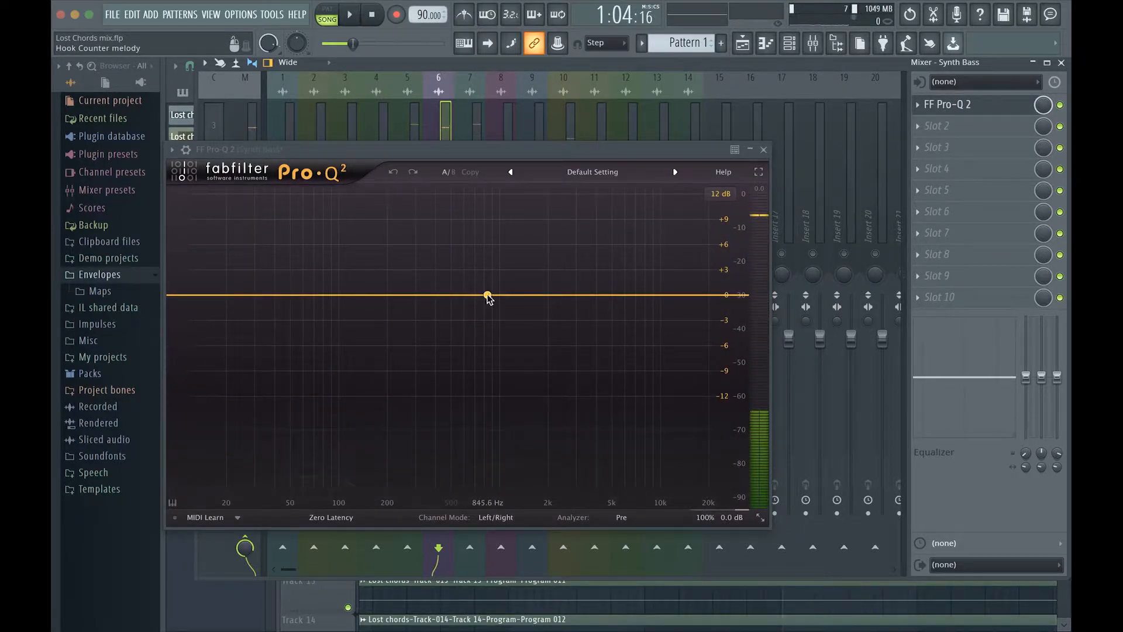
# Add a band at about 846 Hz to the Synth Bass equalizer, make it a High Cut and start playback
pyautogui.click(488, 295)
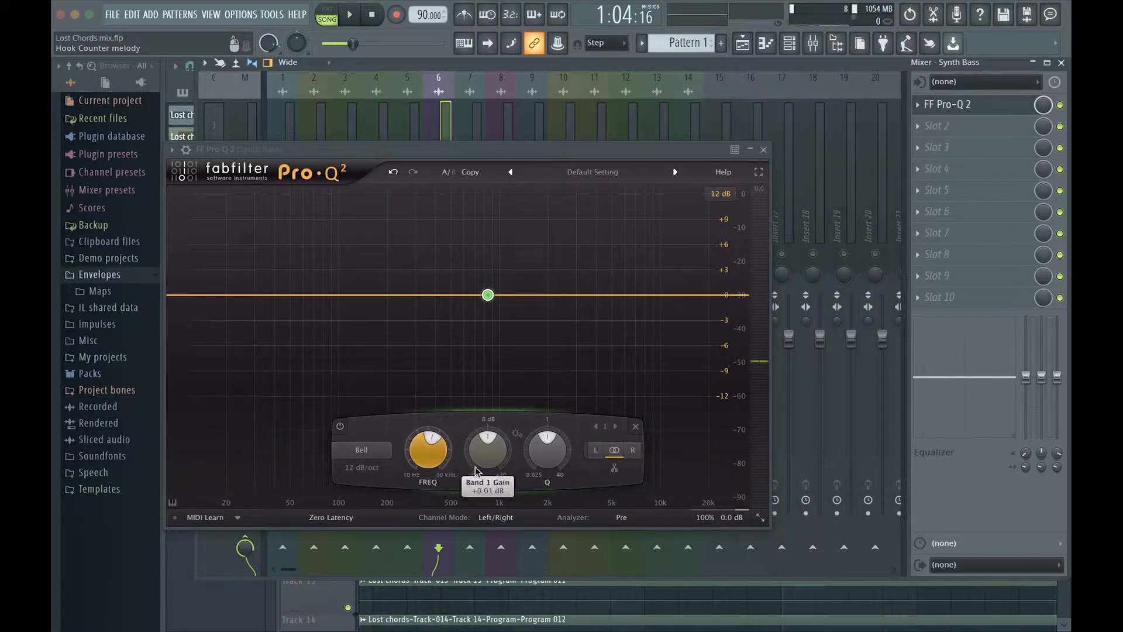
pyautogui.click(372, 472)
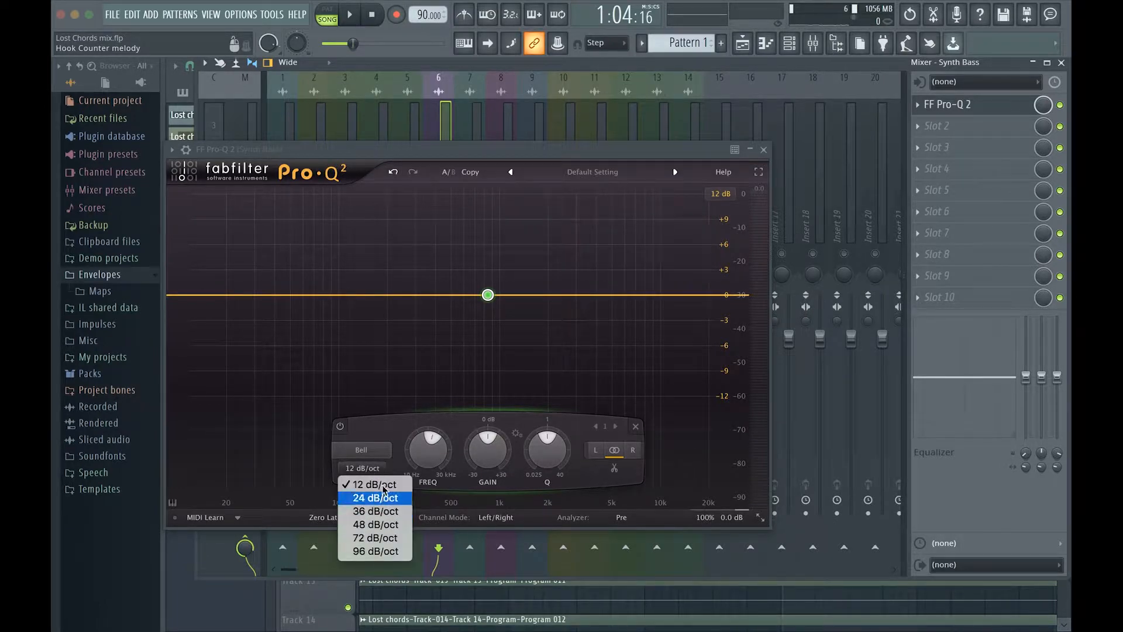
pyautogui.click(374, 472)
pyautogui.click(361, 449)
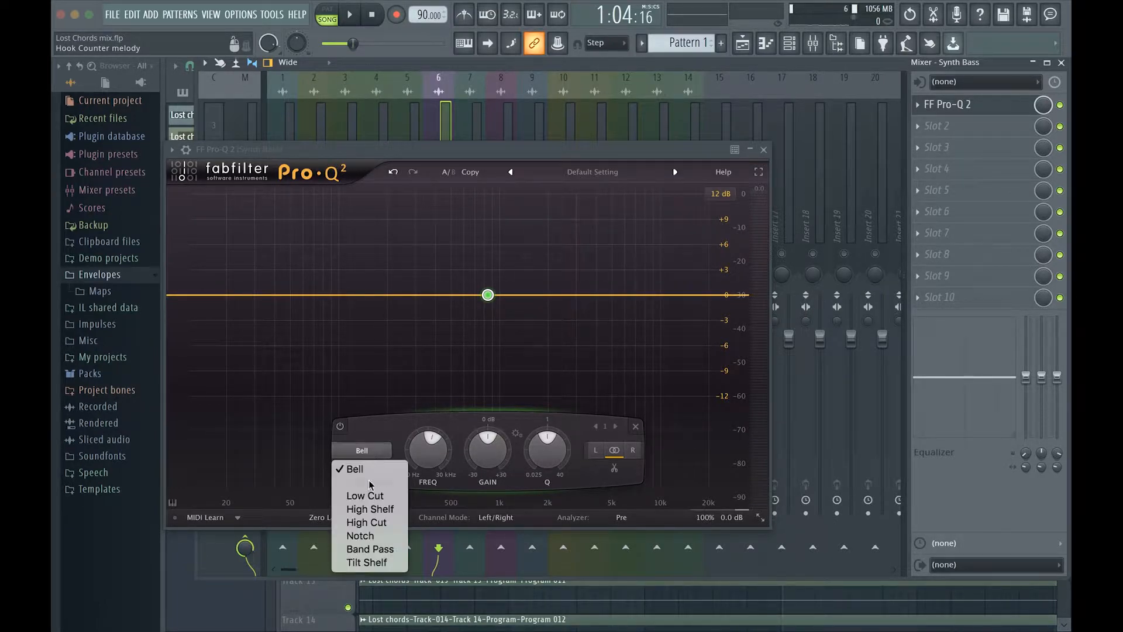
pyautogui.click(374, 521)
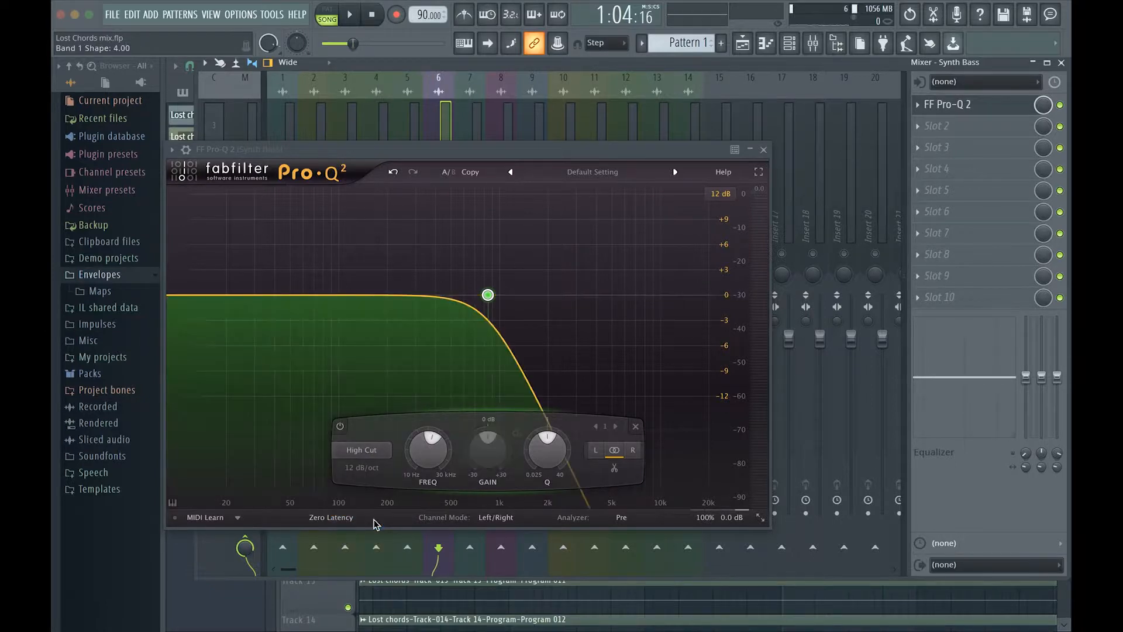
pyautogui.press('space')
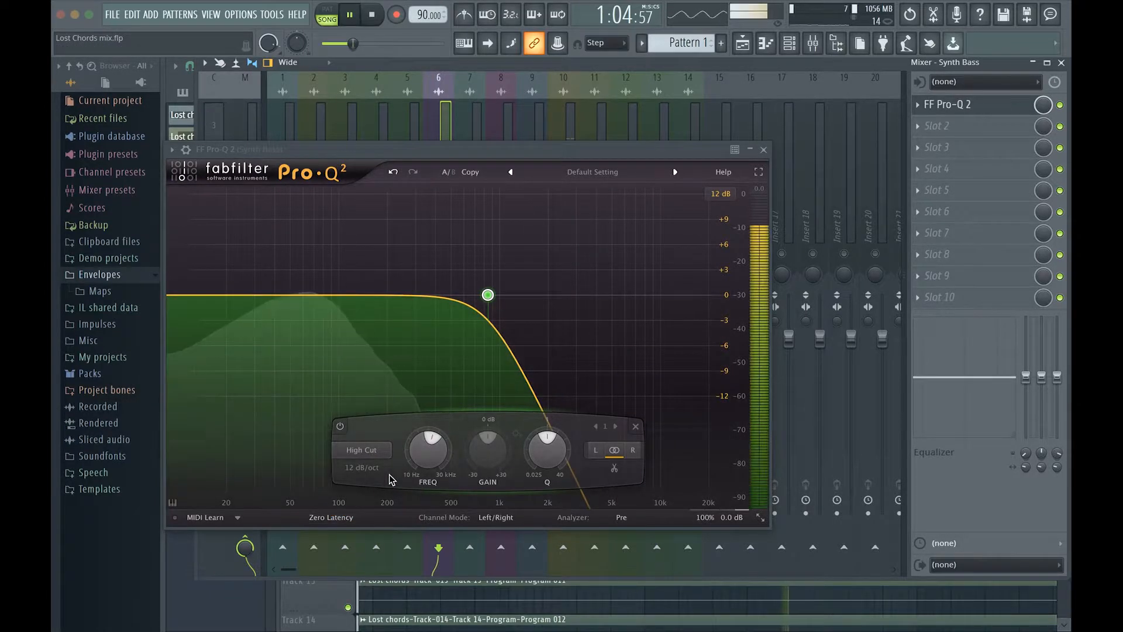
# Sweep the high cut's frequency down to about 129 Hz and back up past 1656 Hz to hear its effect
pyautogui.scroll(-10, 430, 444)
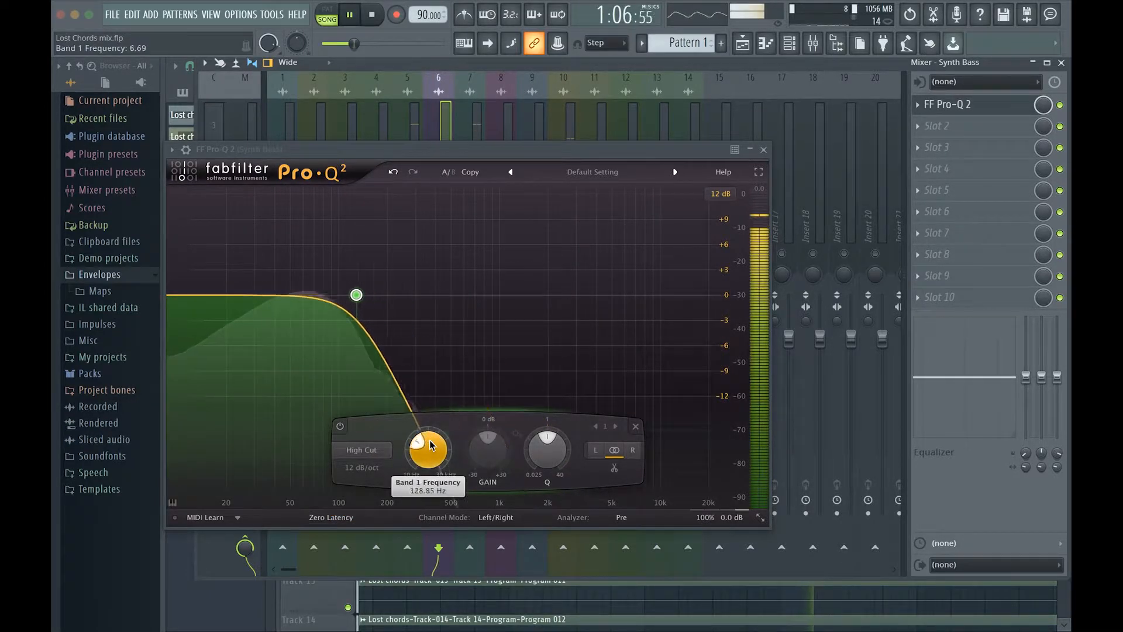
pyautogui.scroll(3, 430, 444)
pyautogui.scroll(8, 430, 445)
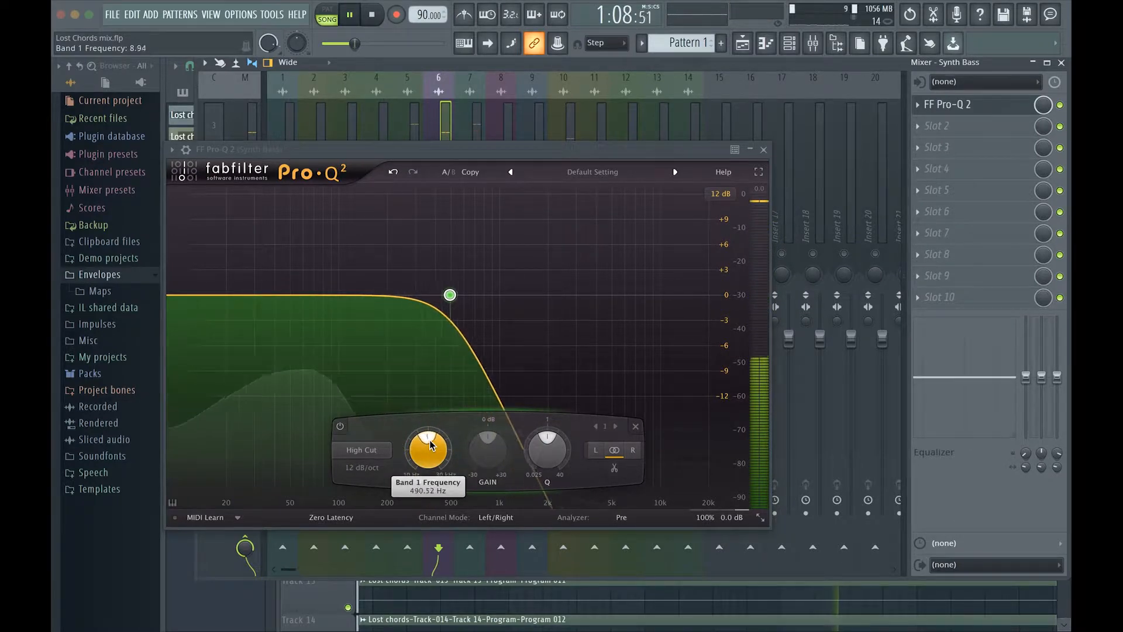
pyautogui.scroll(5, 430, 445)
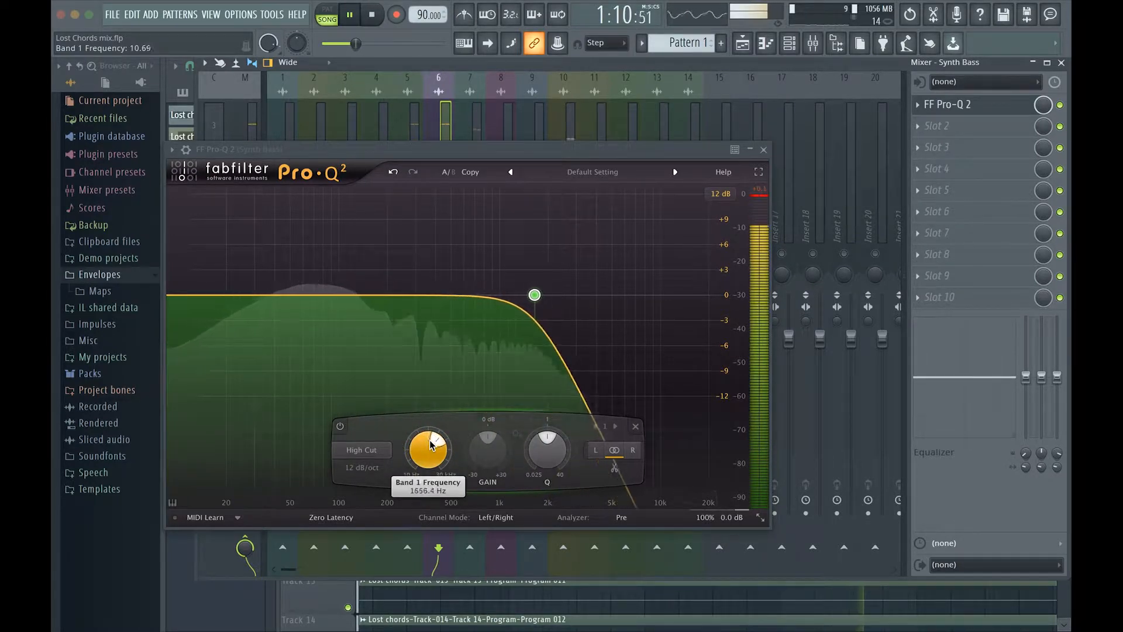
pyautogui.scroll(1, 430, 445)
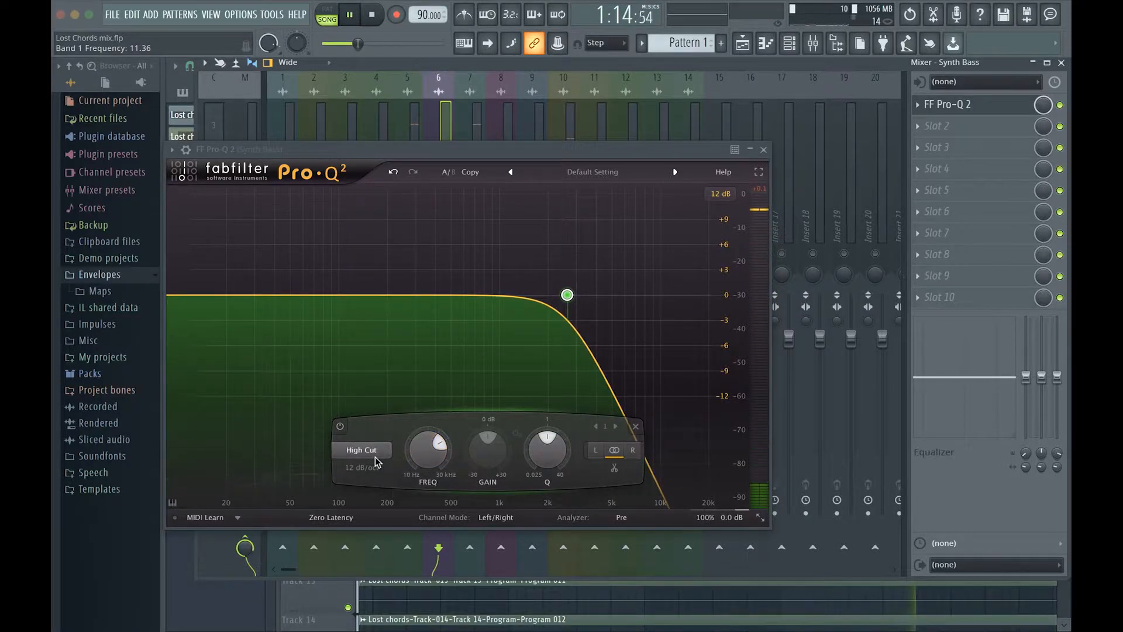
# Set the Synth Bass high cut's slope to 18 dB/oct and adjust its frequency to about 3602 Hz
pyautogui.scroll(1, 375, 466)
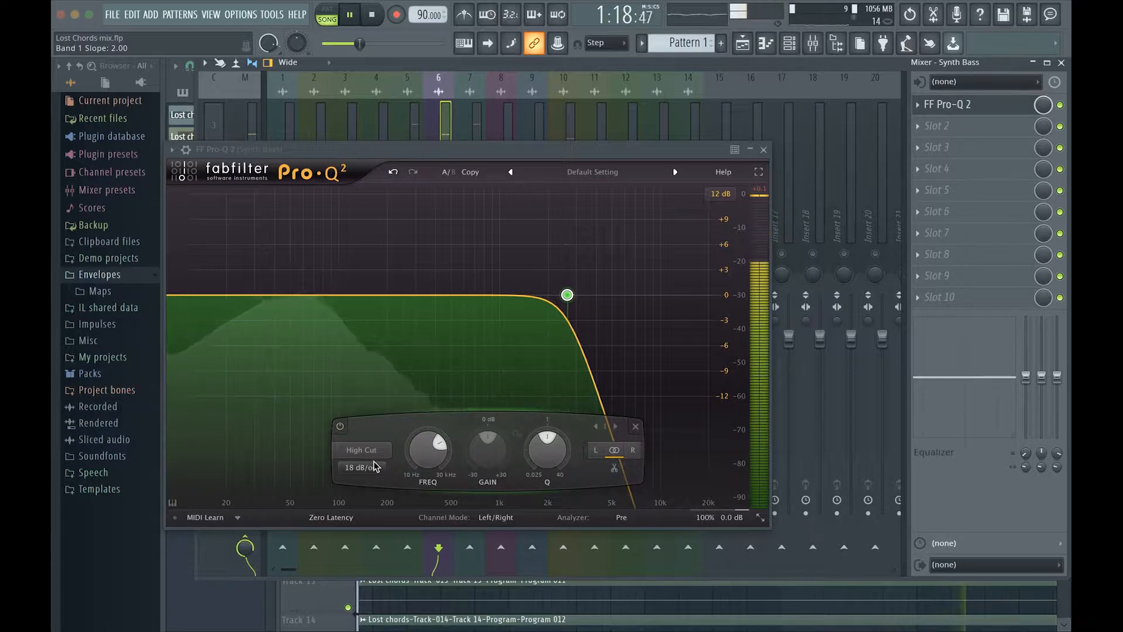
pyautogui.scroll(-8, 418, 460)
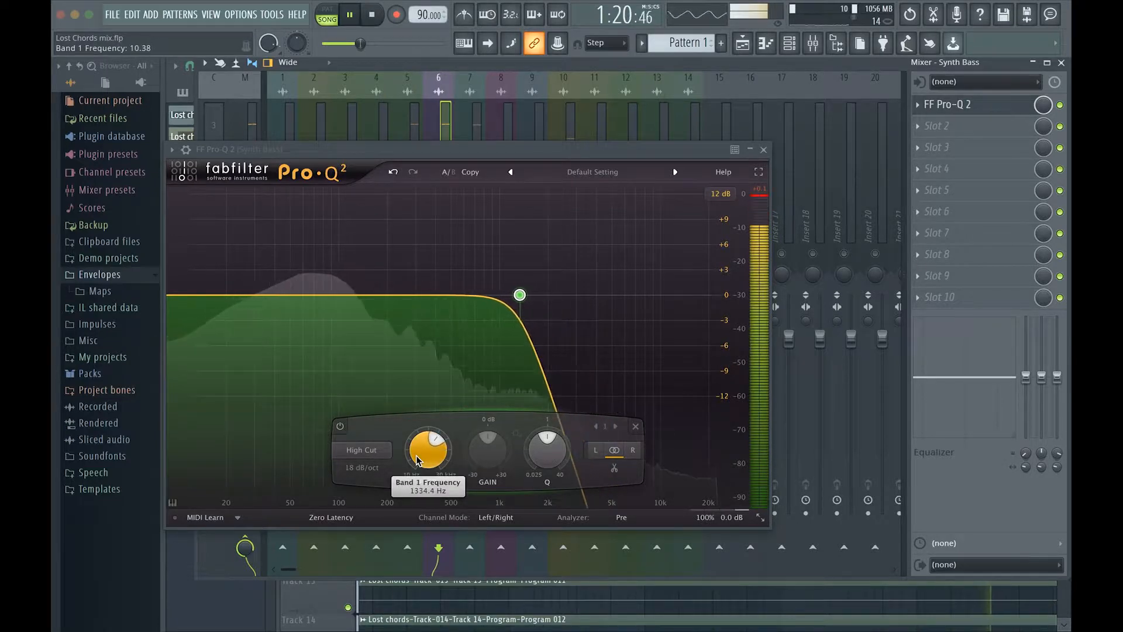
pyautogui.moveTo(417, 460); pyautogui.dragTo(416, 460)
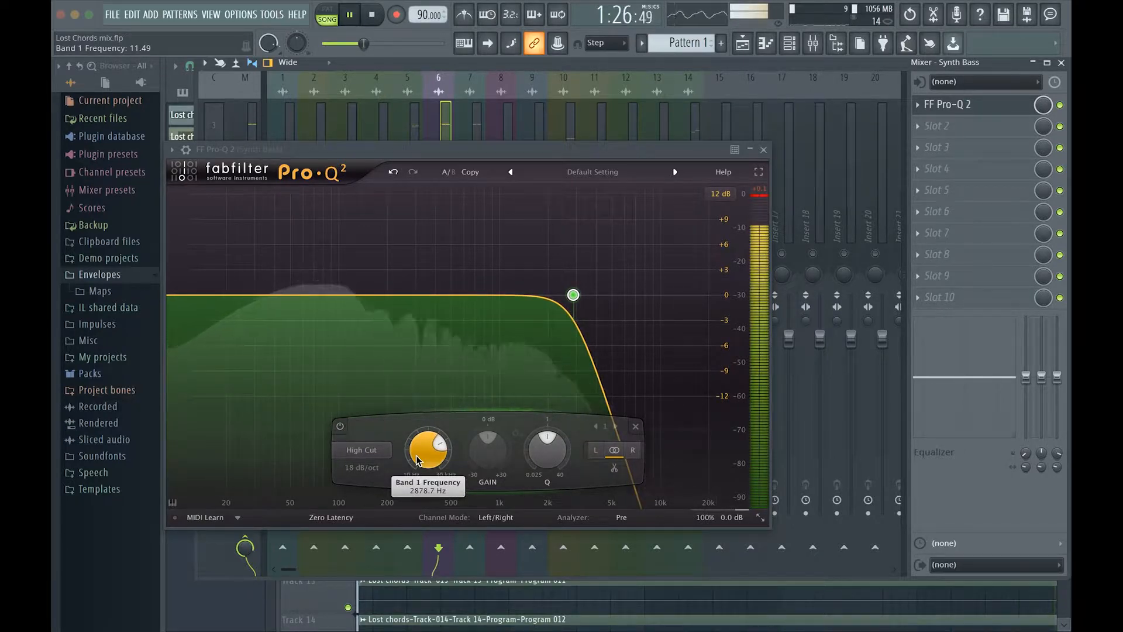
pyautogui.moveTo(417, 460); pyautogui.dragTo(417, 461)
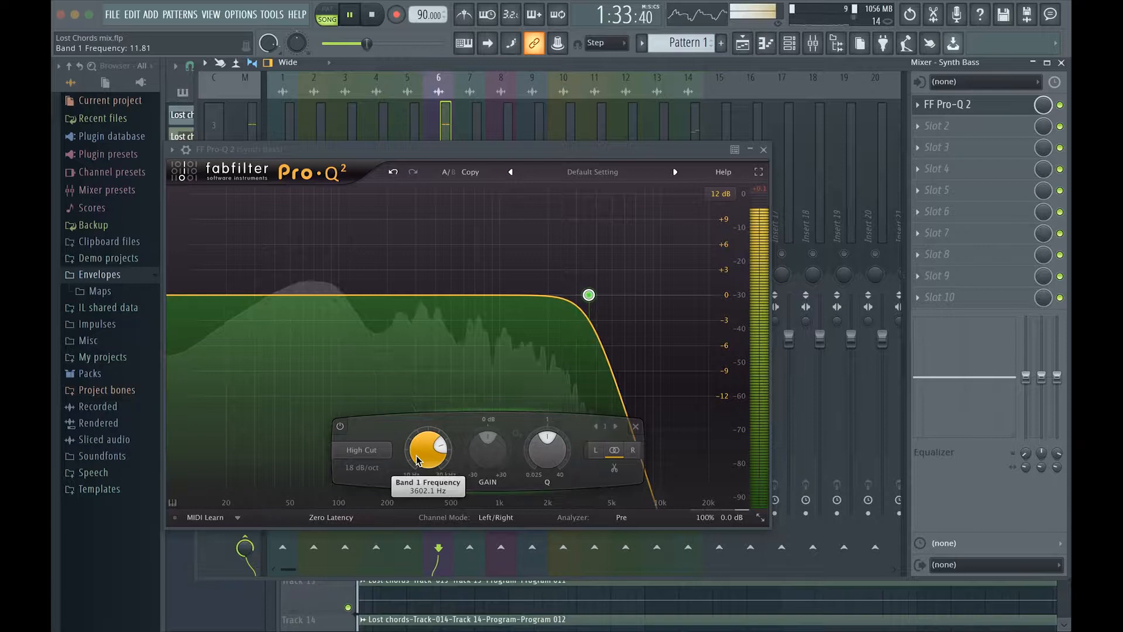
# Stop playback, replay a short Synth Bass passage to hear the high cut, and stop again
pyautogui.press('space')
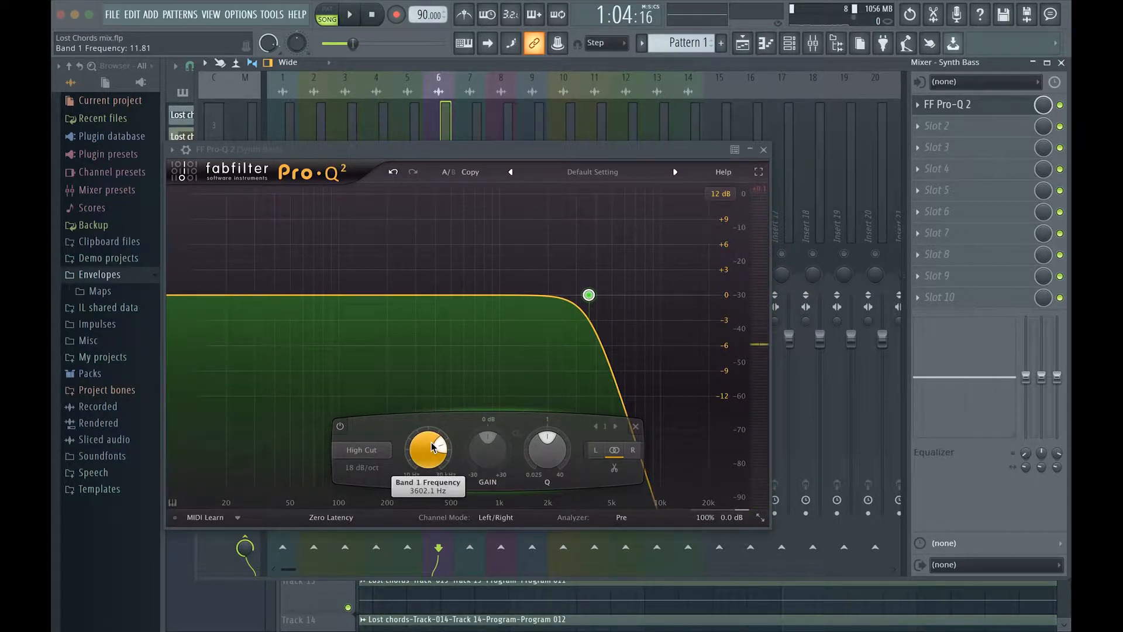
pyautogui.moveTo(431, 446)
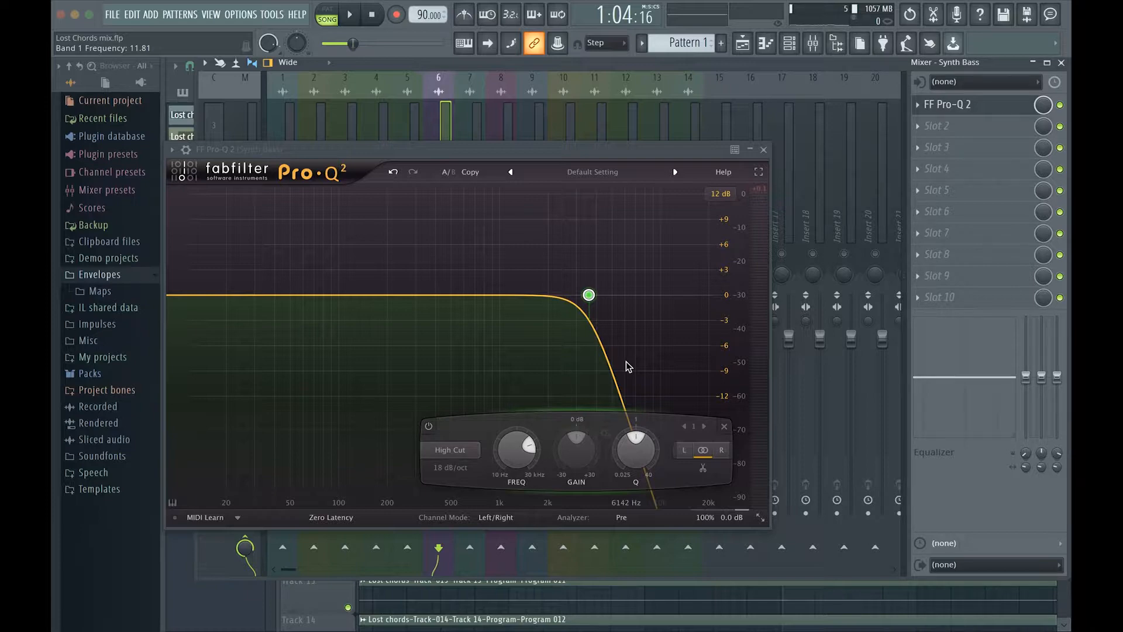
pyautogui.press('space')
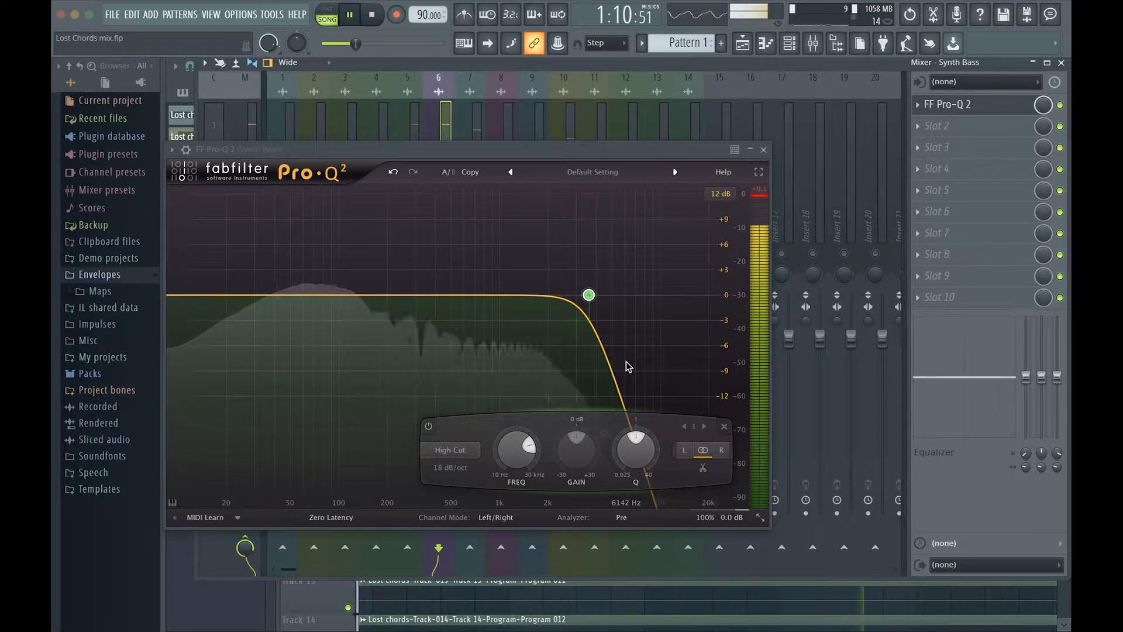
pyautogui.press('space')
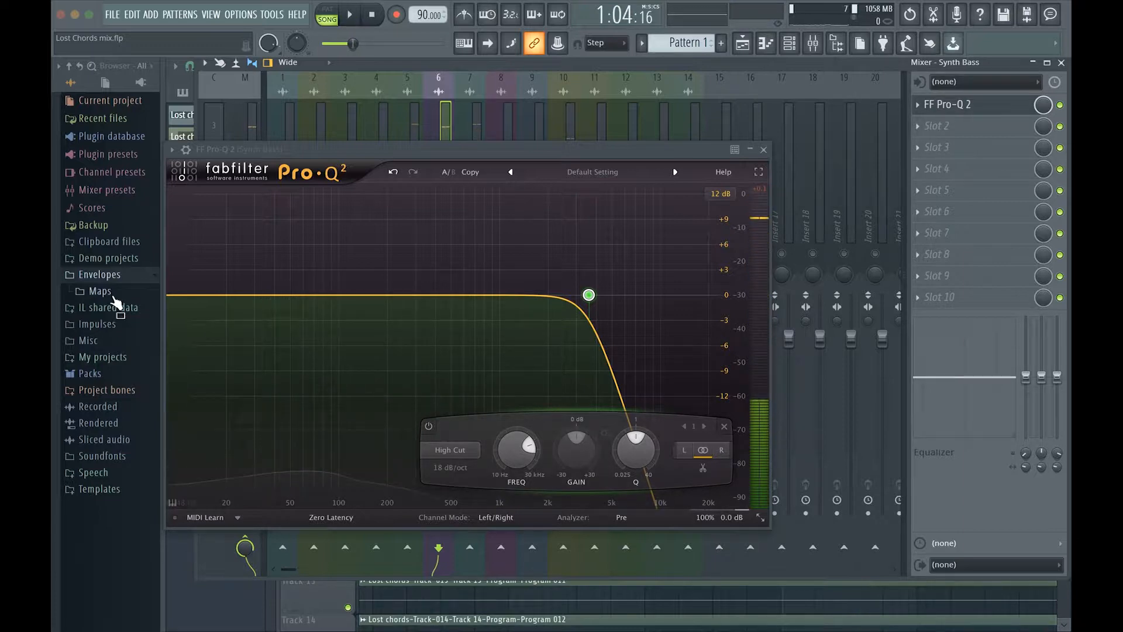
# Add a Low Cut band at 10 Hz to the Synth Bass equalizer, set its slope to 30 dB/oct and start playback
pyautogui.click(178, 295)
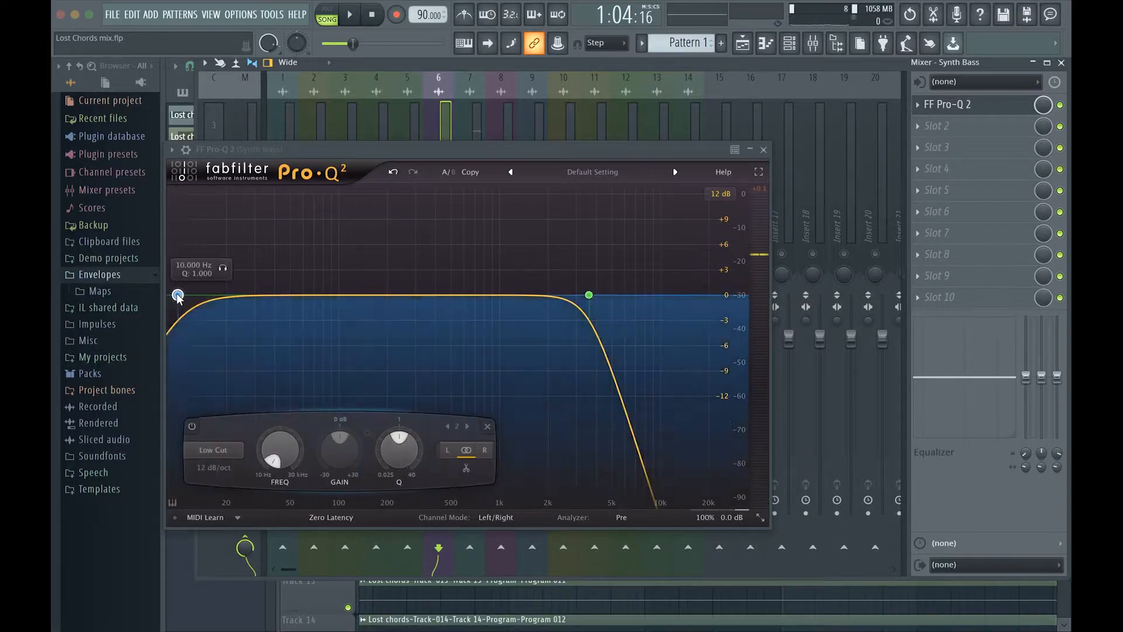
pyautogui.click(224, 450)
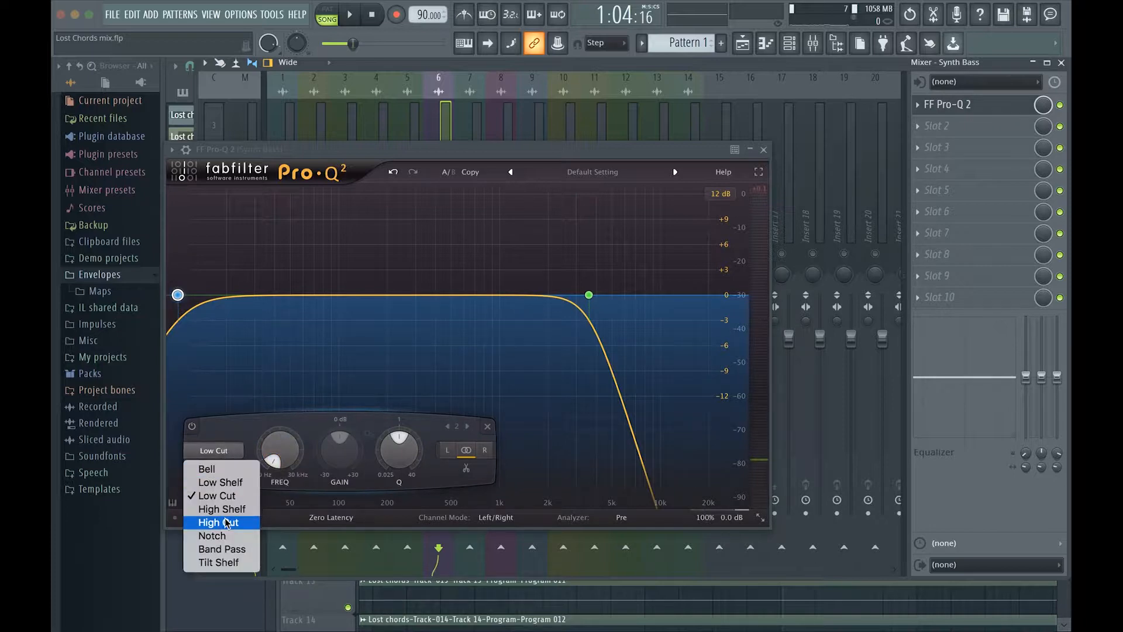
pyautogui.click(230, 447)
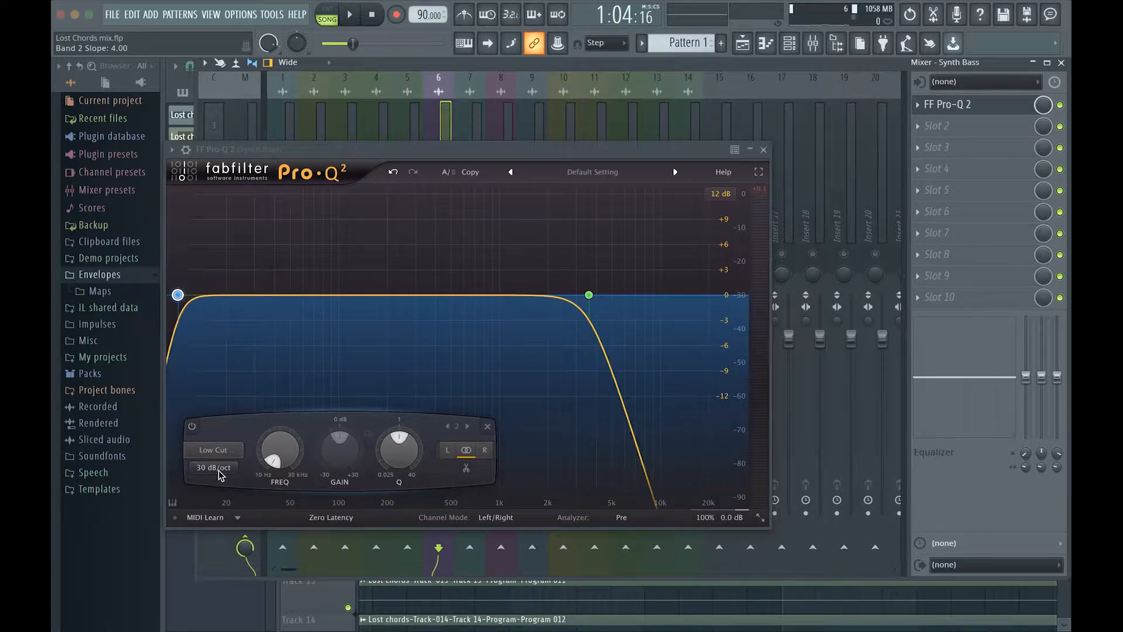
pyautogui.press('space')
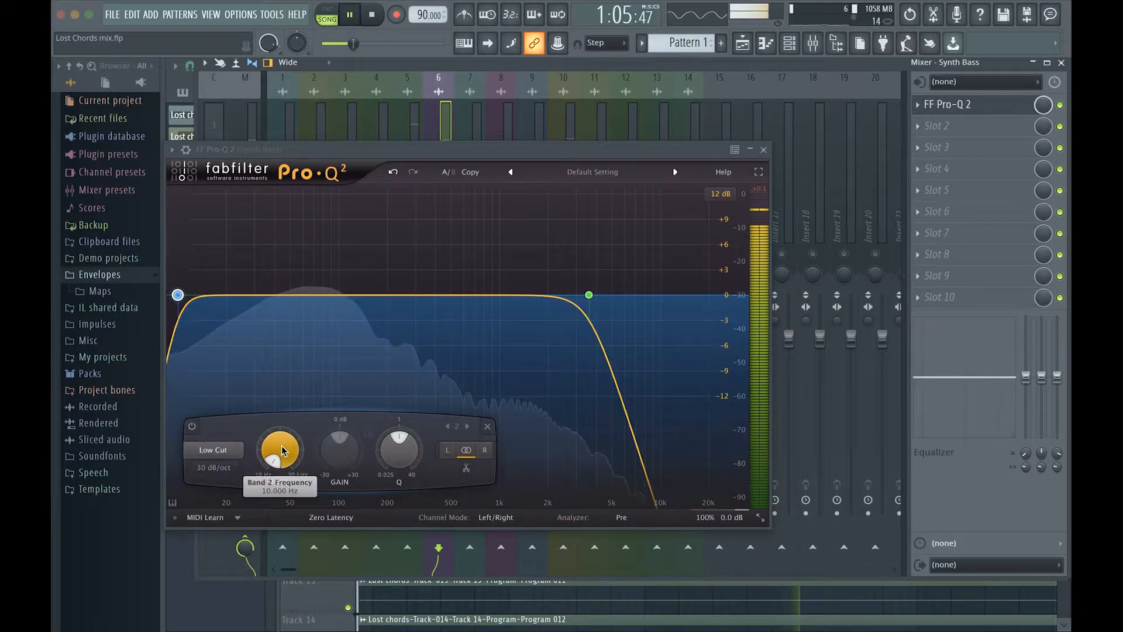
# Sweep the Synth Bass low cut's frequency up past 33 Hz and back down to 10 Hz to hear its effect
pyautogui.scroll(3, 282, 448)
pyautogui.scroll(3, 282, 447)
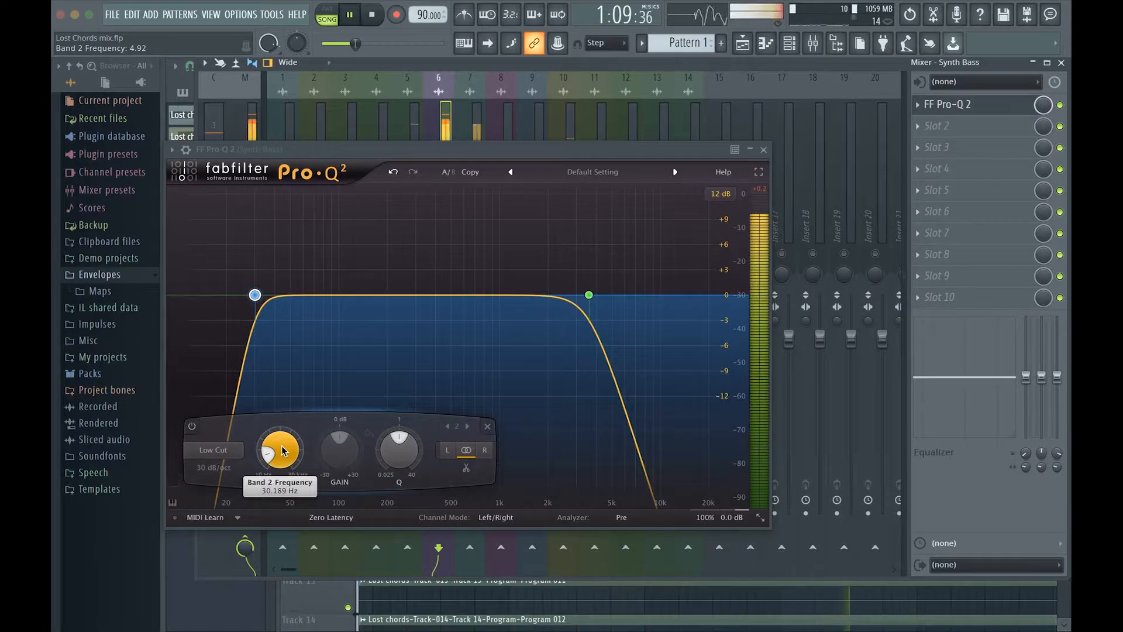
pyautogui.scroll(2, 282, 449)
pyautogui.scroll(-3, 282, 449)
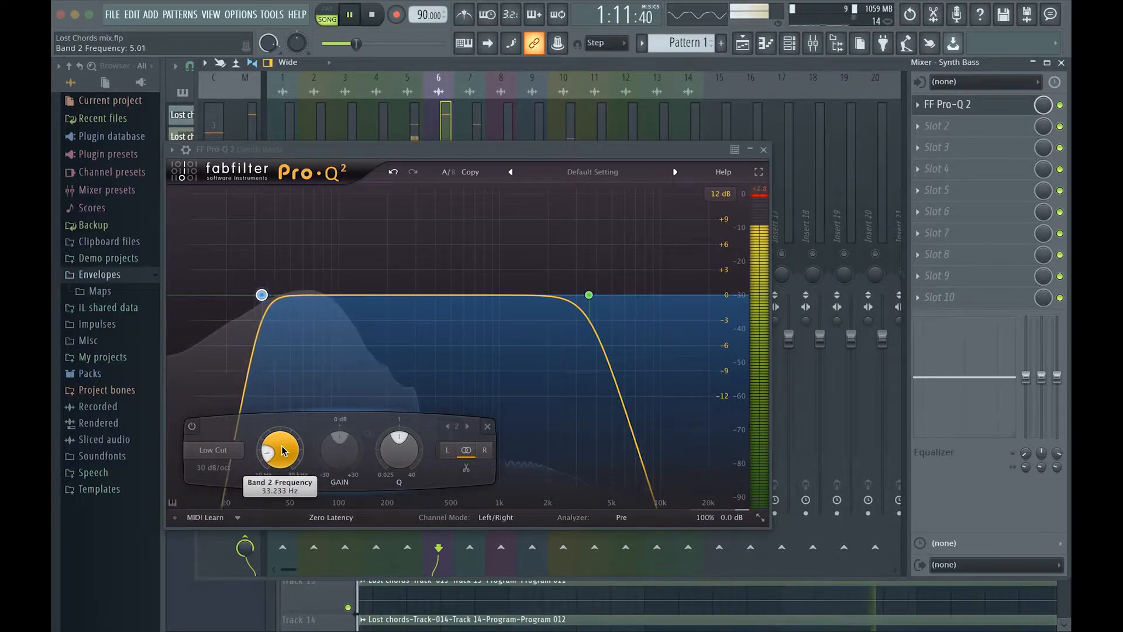
pyautogui.scroll(-2, 281, 450)
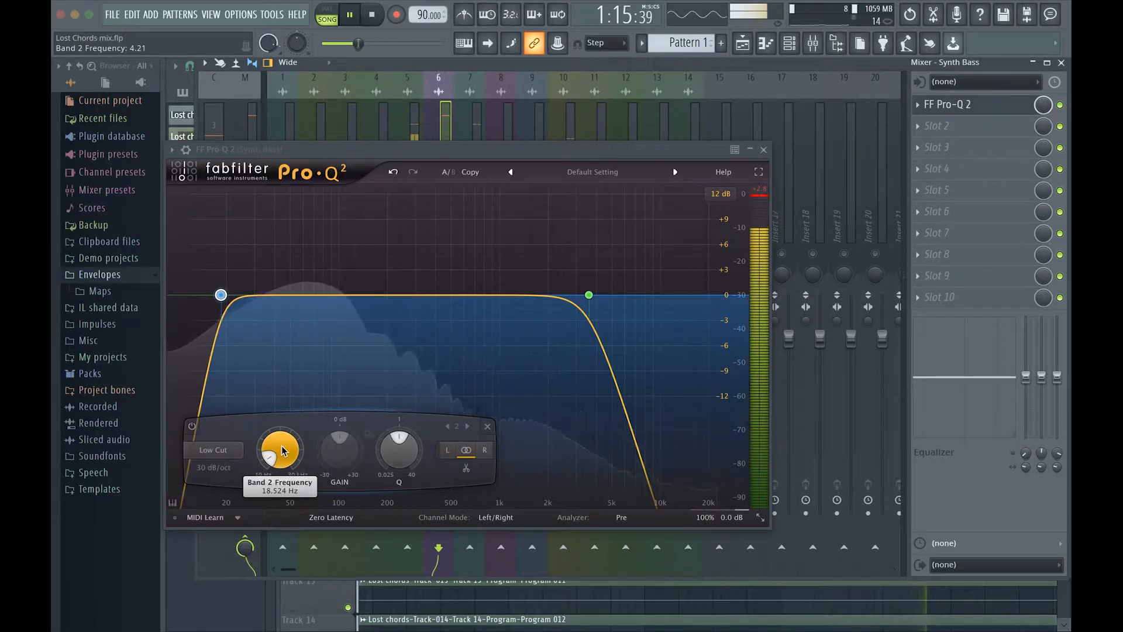
pyautogui.scroll(-2, 282, 450)
pyautogui.scroll(-1, 282, 449)
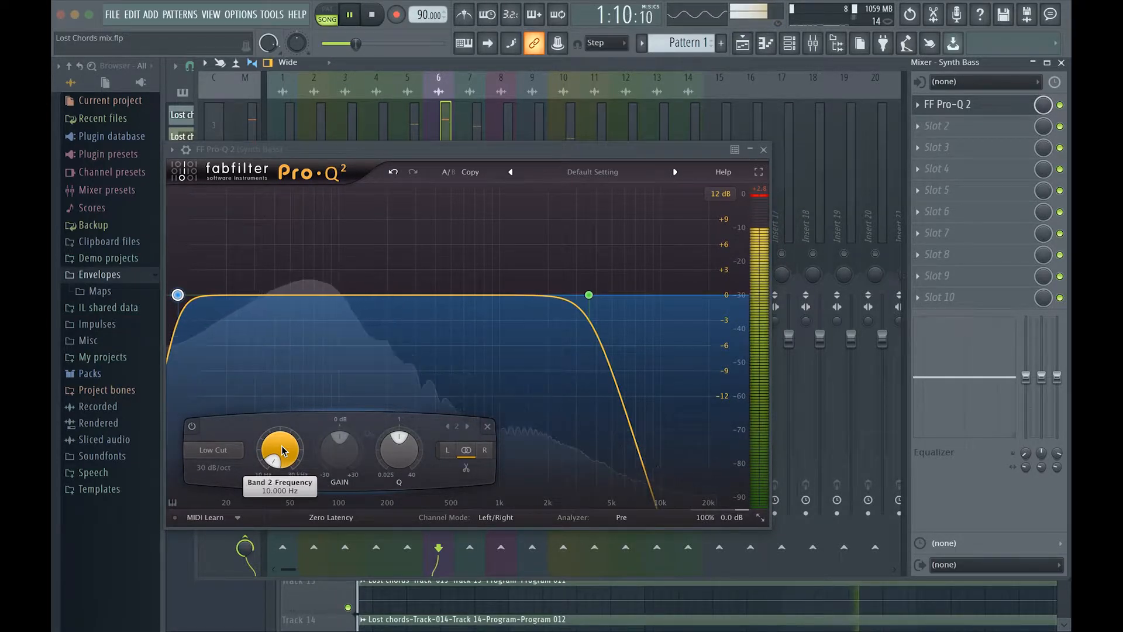
# Set the Synth Bass low cut's frequency to about 16 Hz, keep its Low Cut shape and set its slope to 36 dB/oct
pyautogui.scroll(2, 282, 449)
pyautogui.scroll(1, 282, 445)
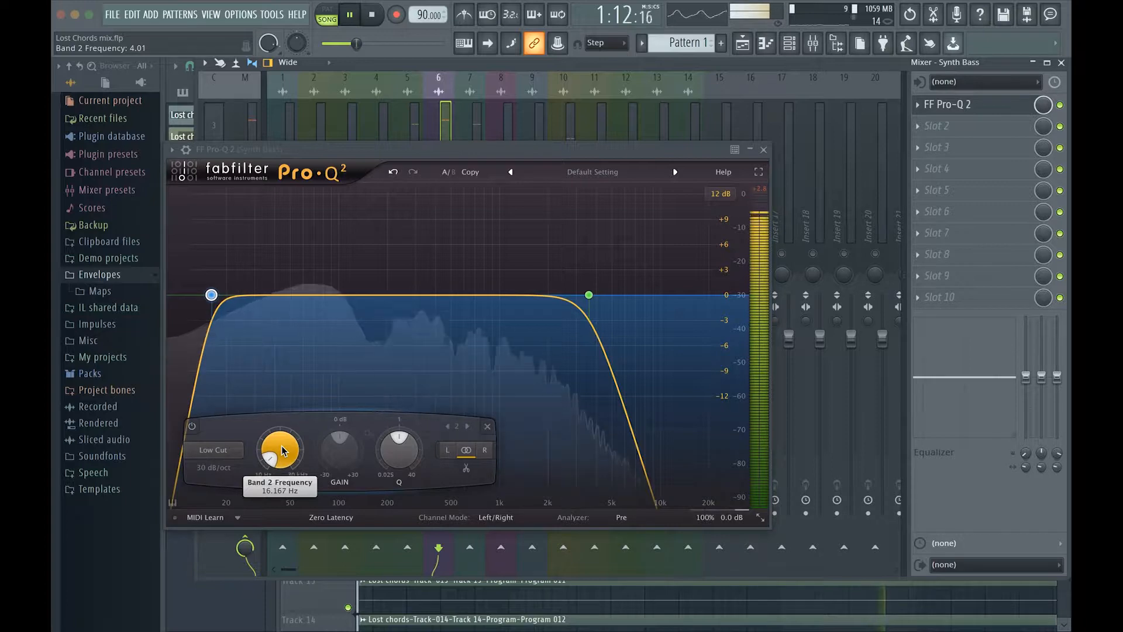
pyautogui.scroll(1, 223, 453)
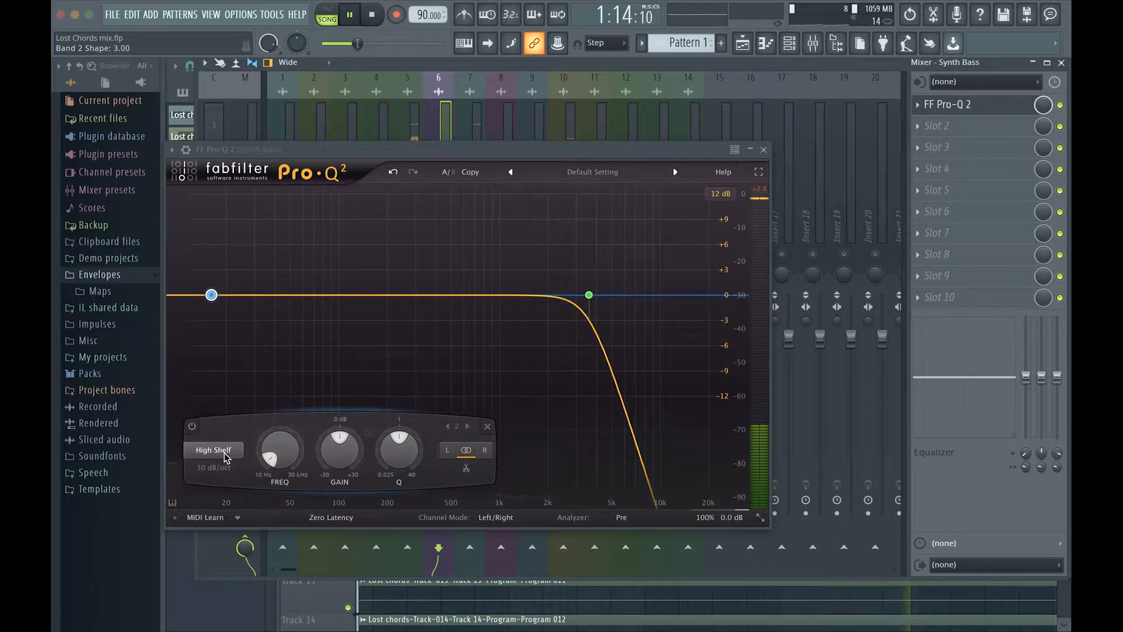
pyautogui.scroll(-1, 224, 452)
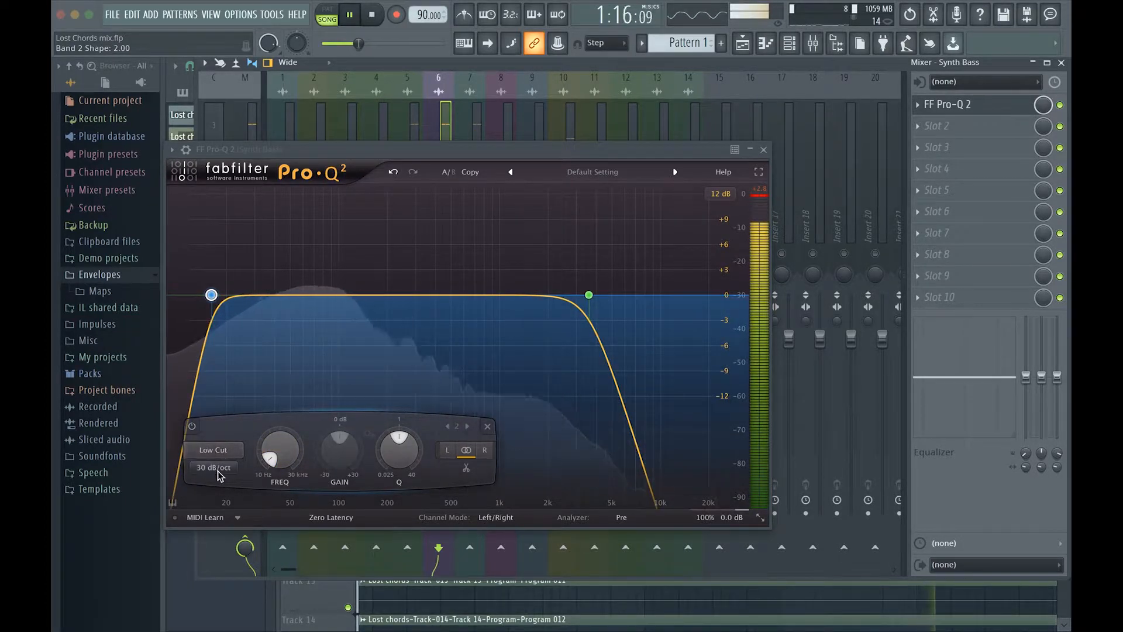
pyautogui.scroll(1, 217, 470)
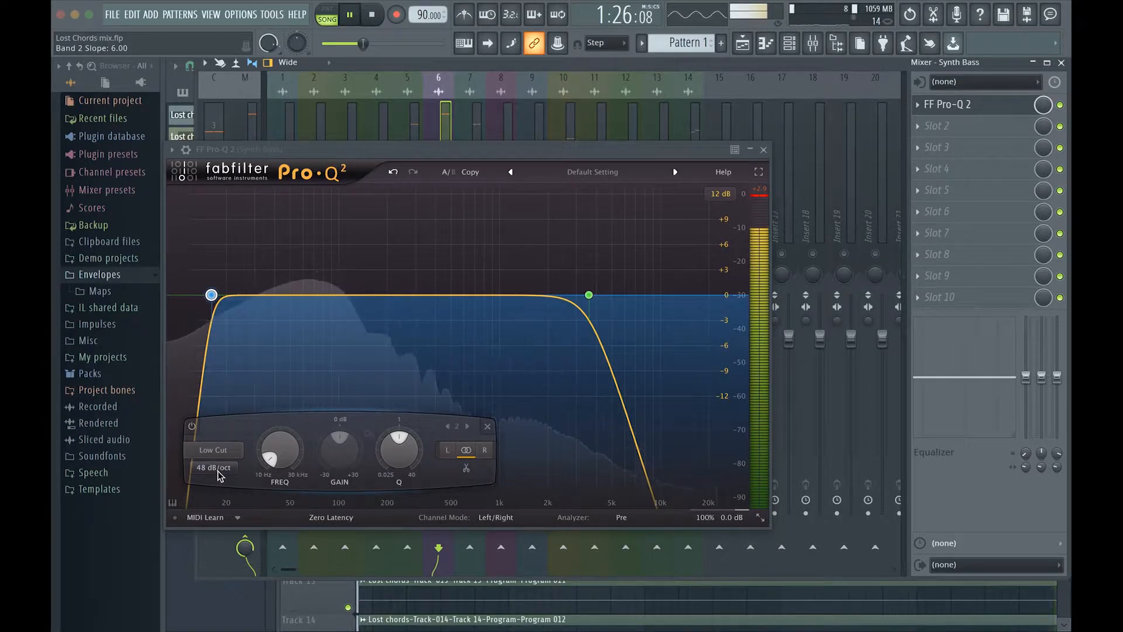
pyautogui.scroll(-1, 219, 475)
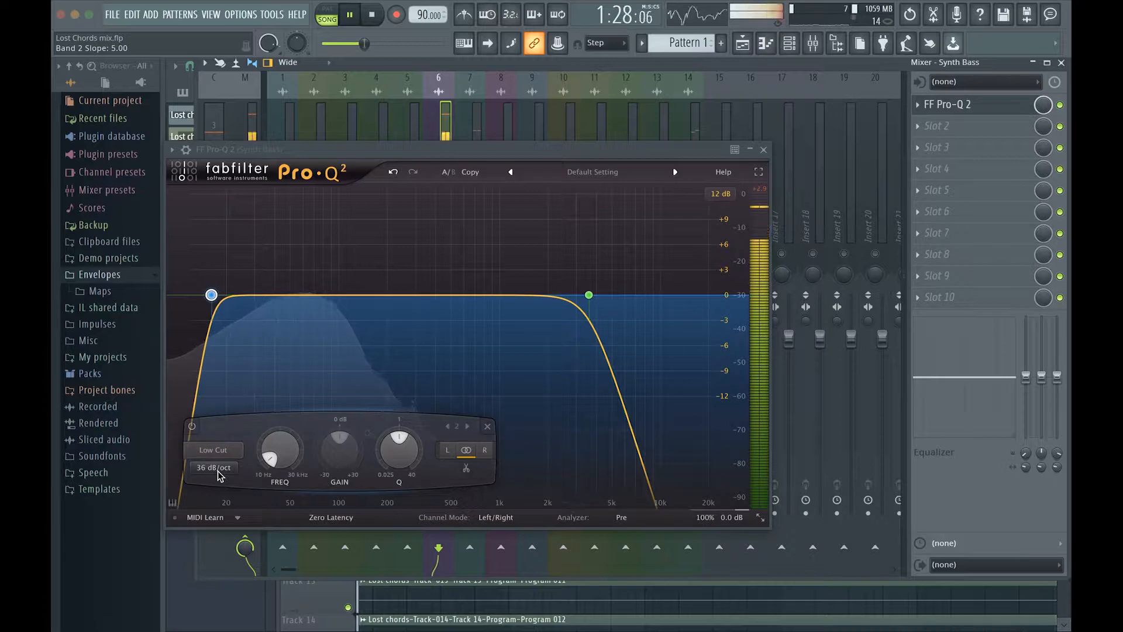
# Sweep the Synth Bass low cut's frequency up to about 91 Hz and bring it back down to about 17 Hz
pyautogui.scroll(5, 287, 447)
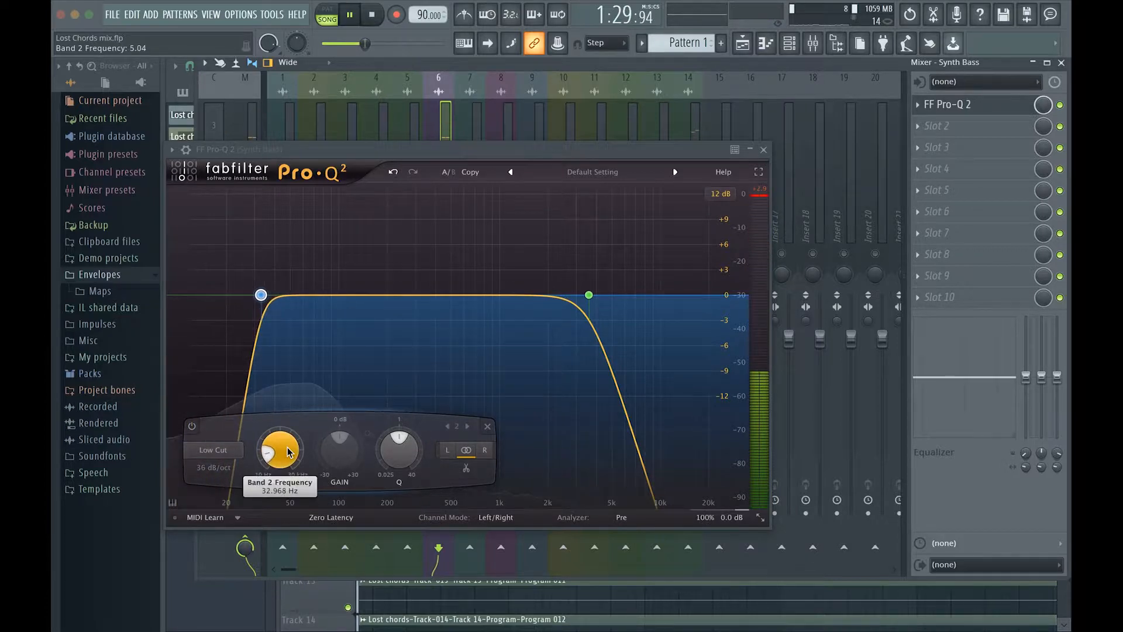
pyautogui.scroll(6, 287, 447)
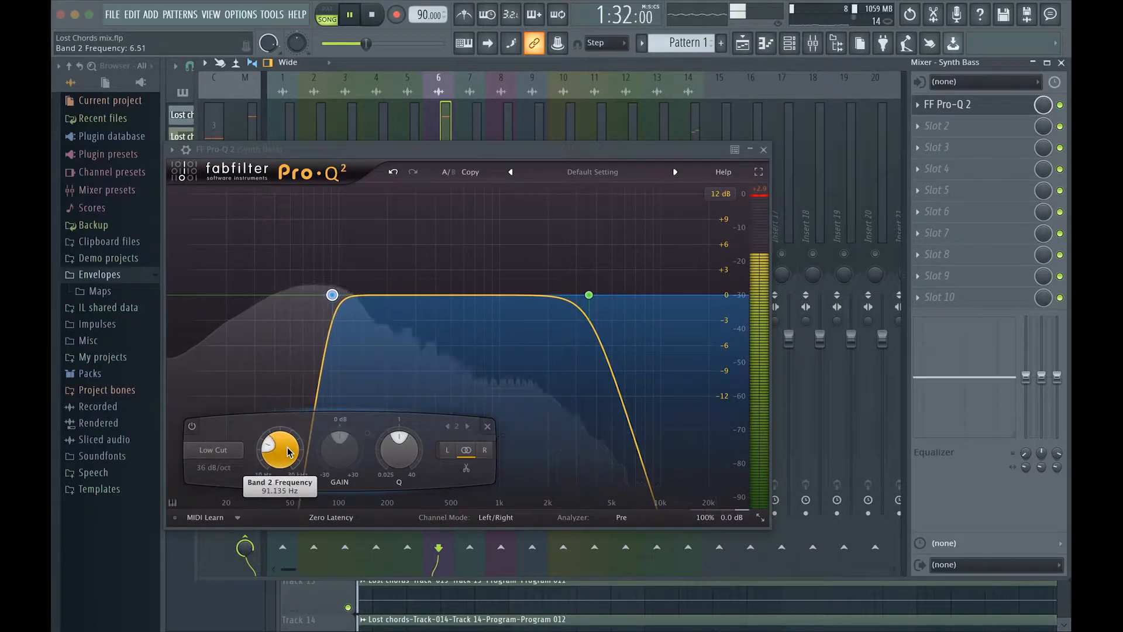
pyautogui.scroll(-8, 286, 446)
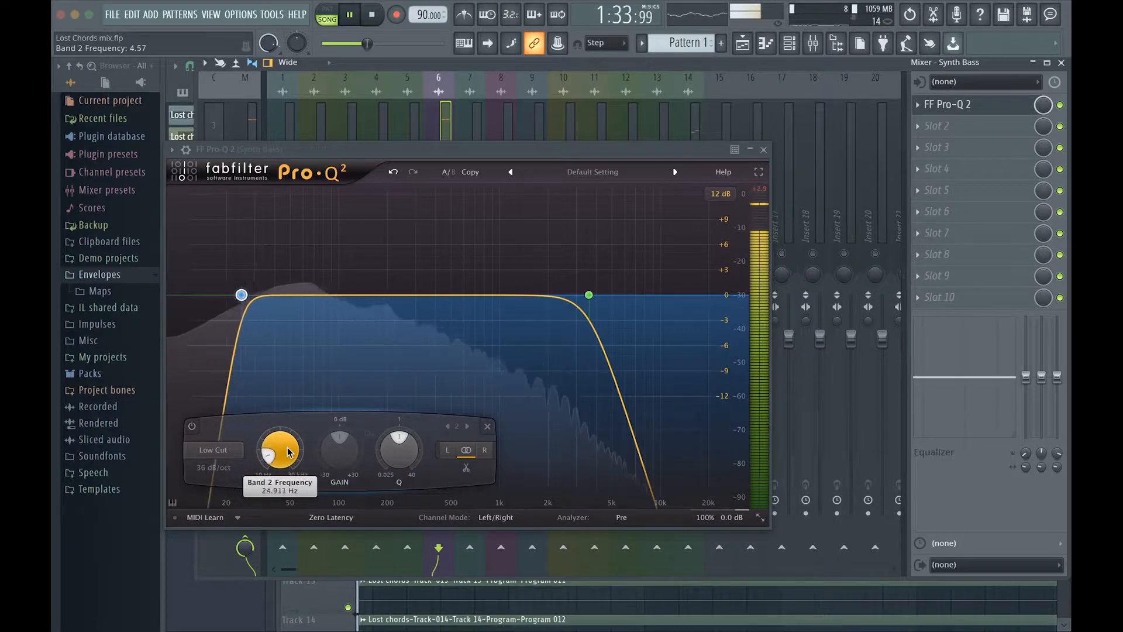
pyautogui.scroll(-2, 287, 447)
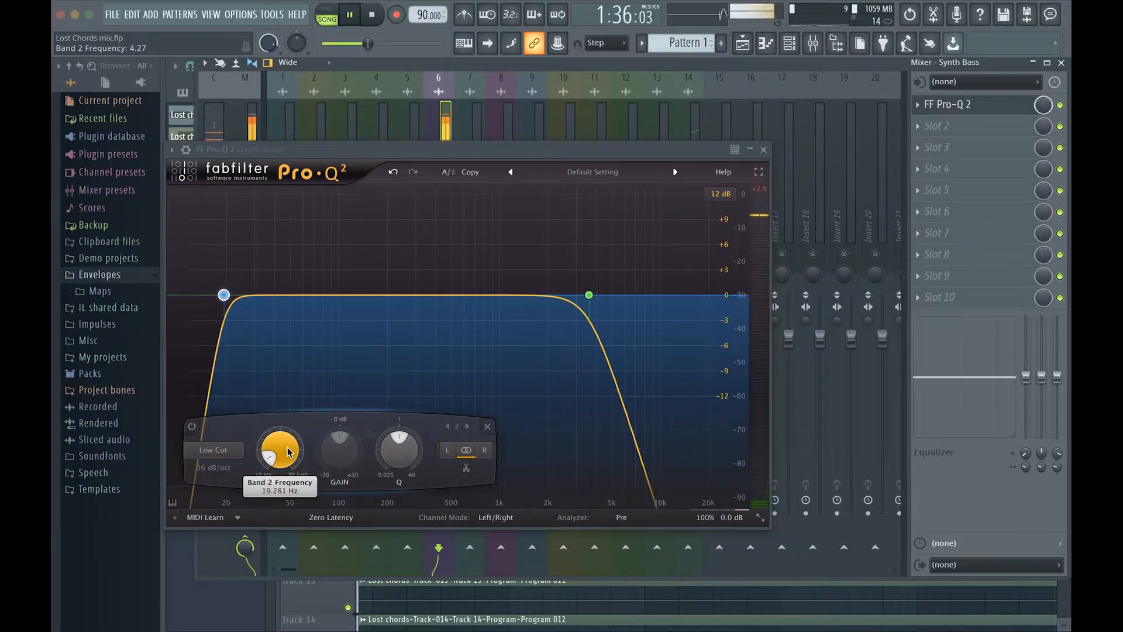
pyautogui.scroll(-1, 286, 446)
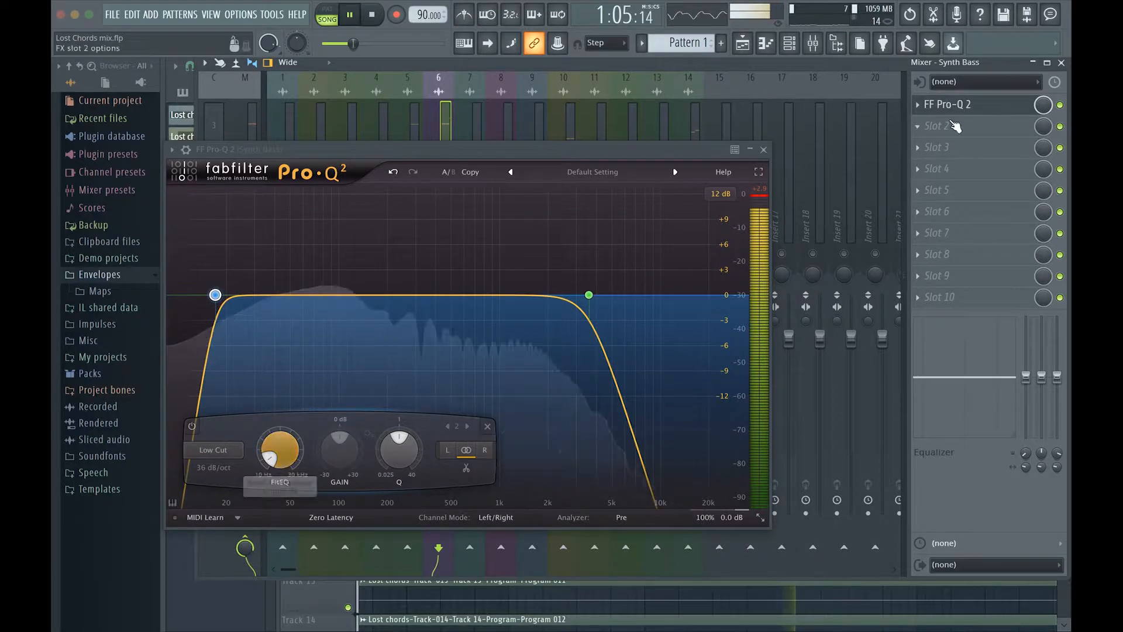
# Bypass and re-enable the Synth Bass FF Pro-Q 2 during playback to compare the sound with and without equalization
pyautogui.click(1060, 105)
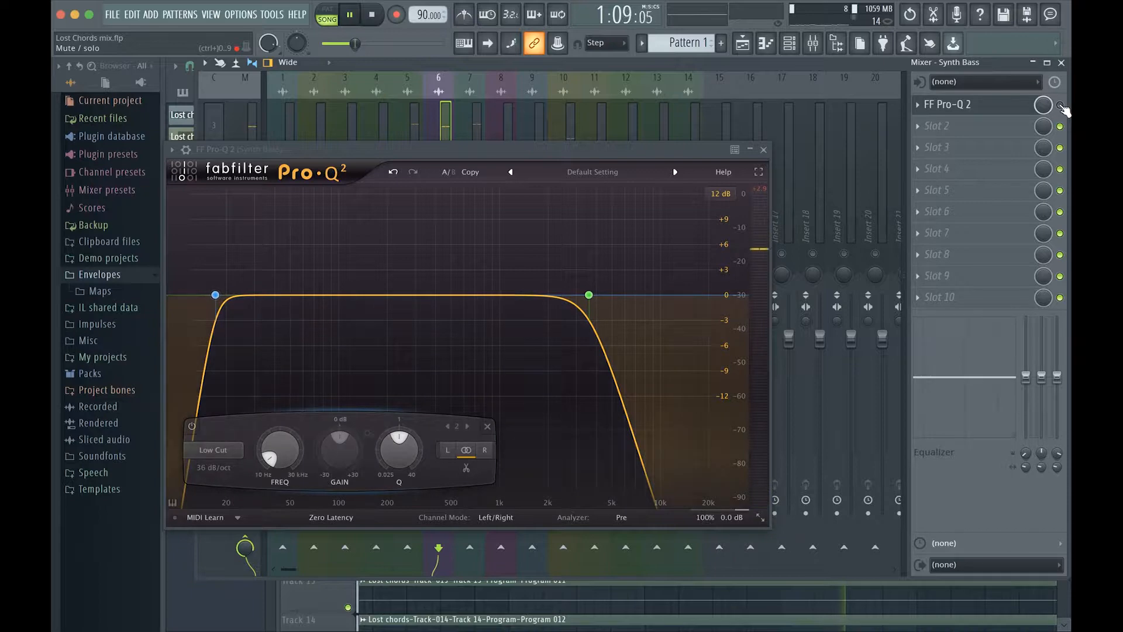
pyautogui.click(1061, 105)
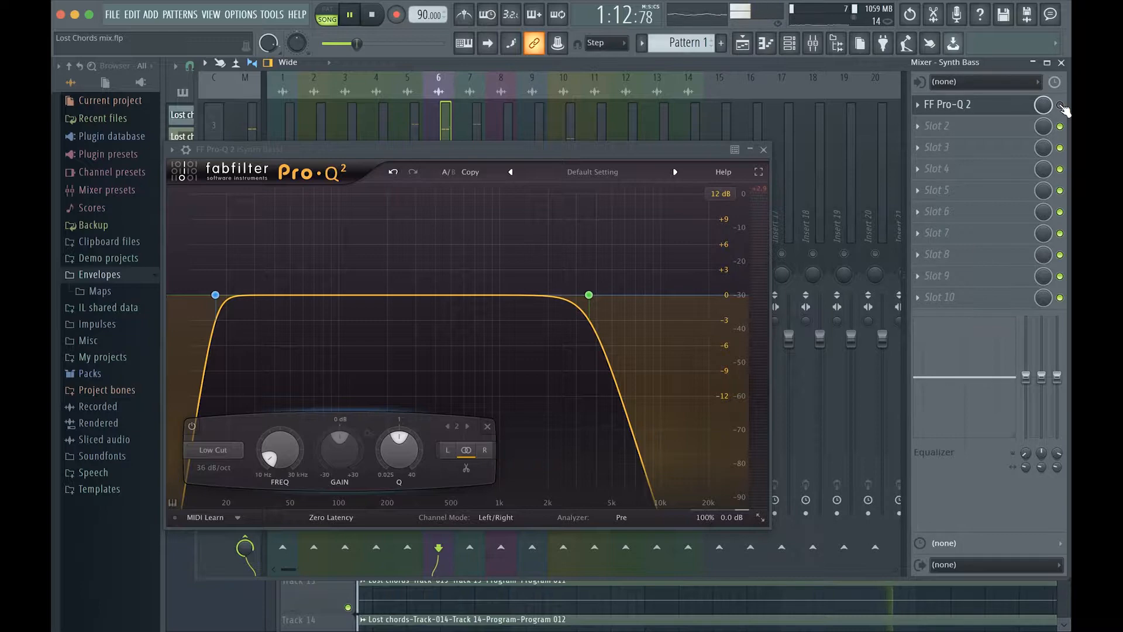
pyautogui.click(1060, 106)
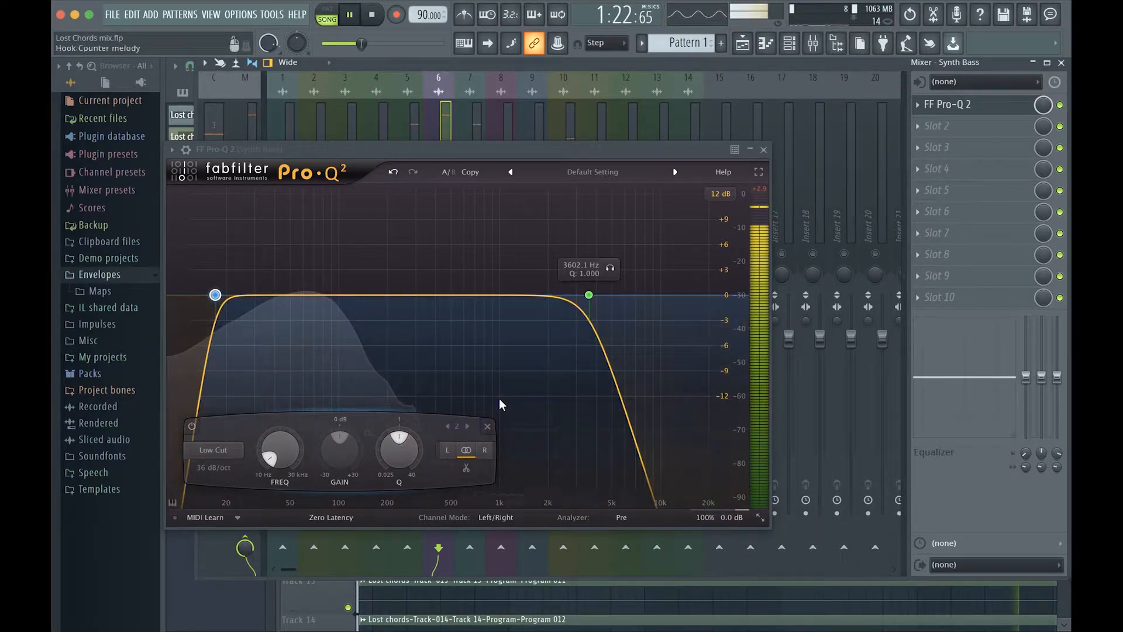
# Lower the Synth Bass low cut's frequency slightly, stop playback and close its equalizer
pyautogui.moveTo(277, 448)
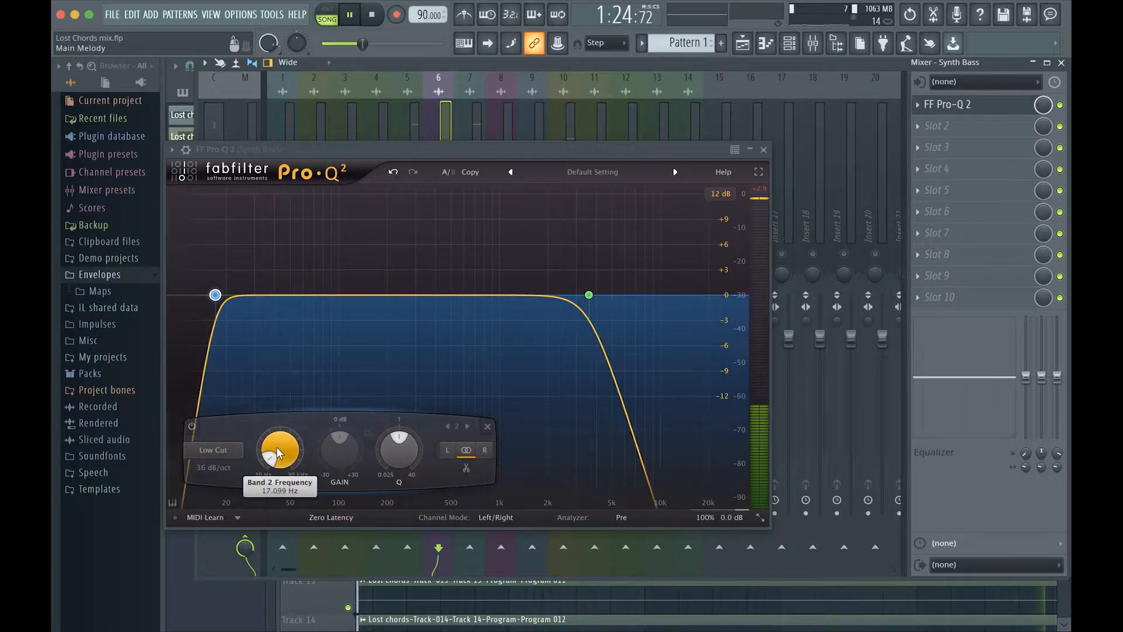
pyautogui.scroll(-2, 276, 447)
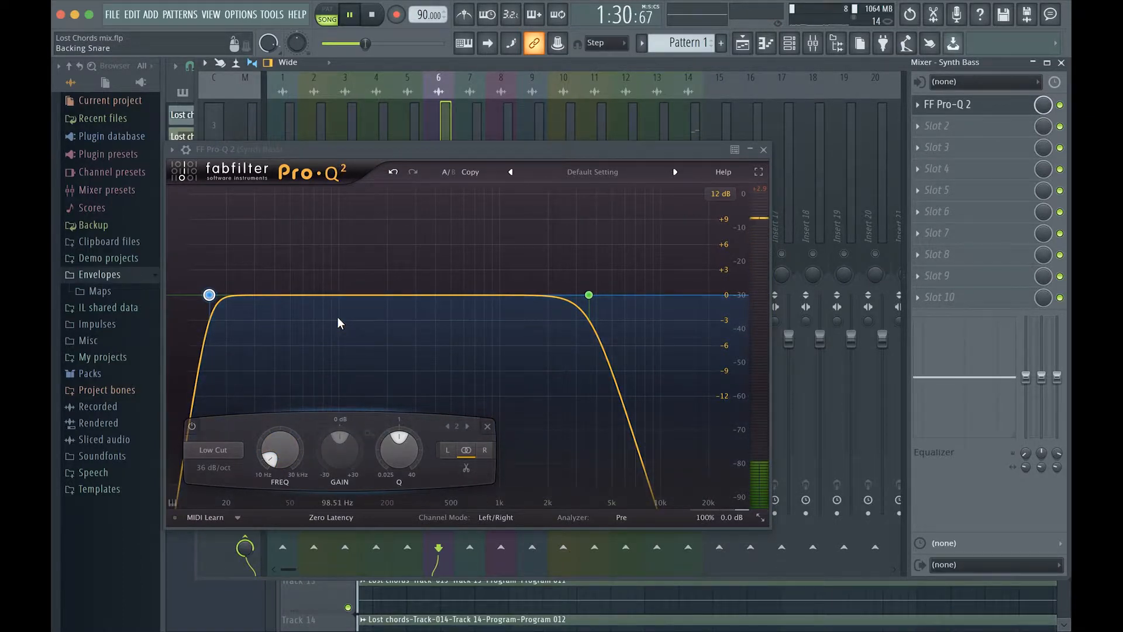
pyautogui.press('space')
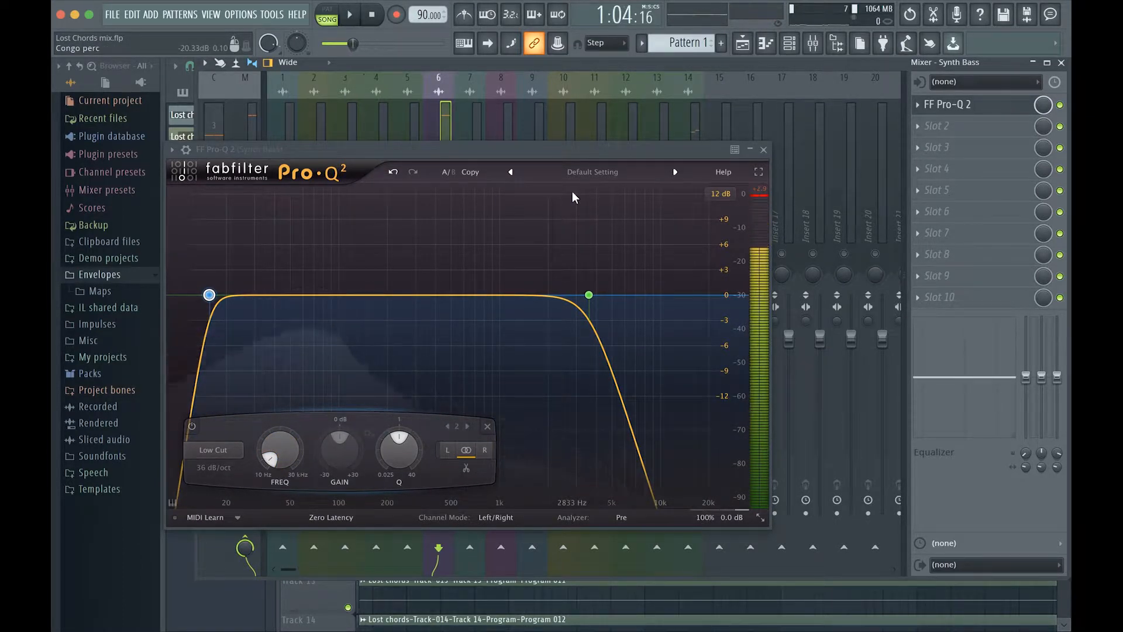
pyautogui.click(764, 150)
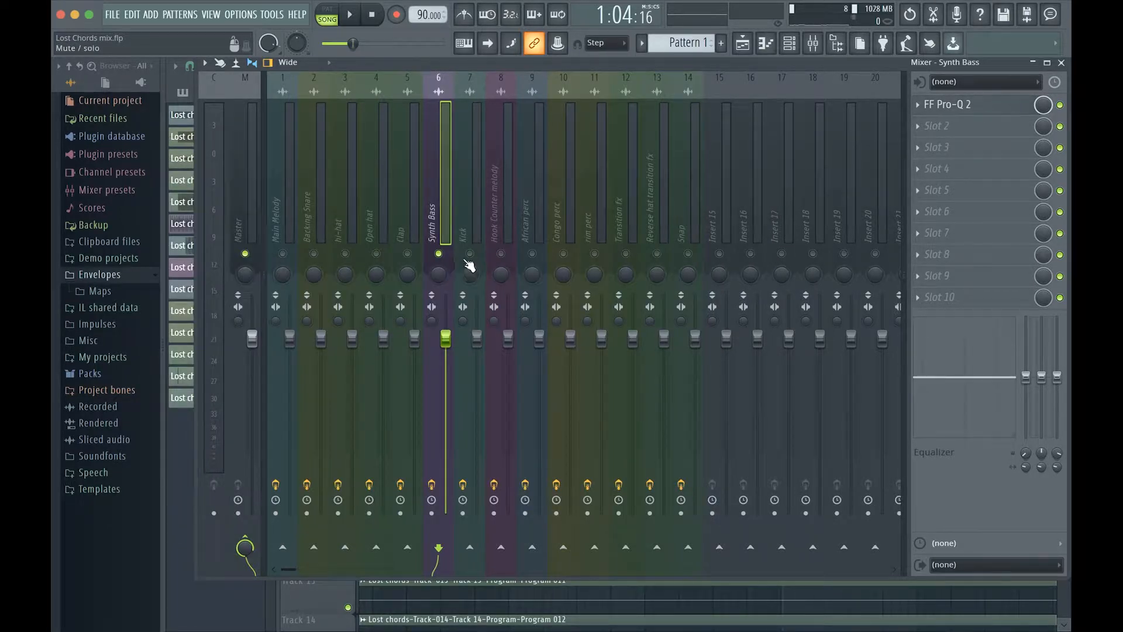
# Solo the Kick track, open its FF Pro-Q 2 and play the song to see the kick's spectrum
pyautogui.click(465, 229)
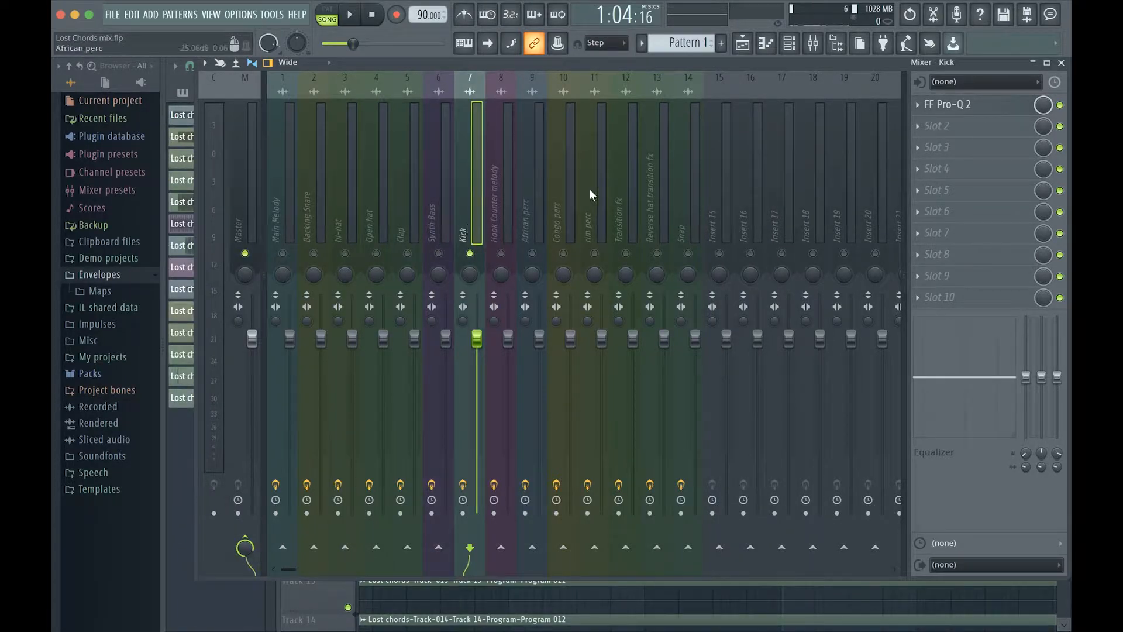
pyautogui.click(942, 104)
pyautogui.press('space')
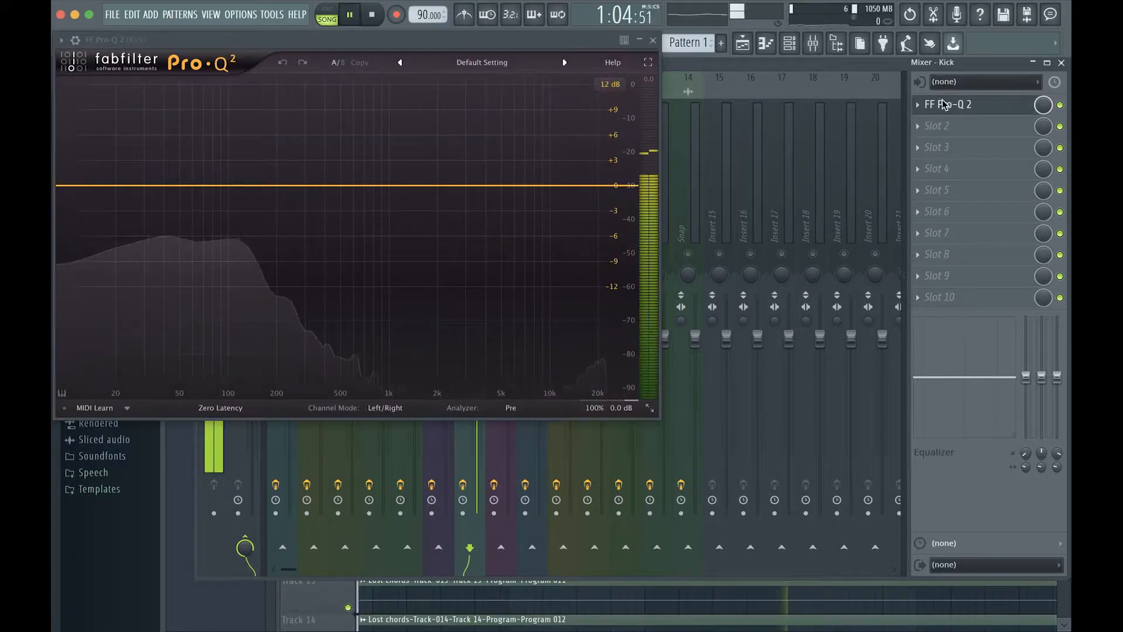
pyautogui.moveTo(189, 41); pyautogui.dragTo(533, 218)
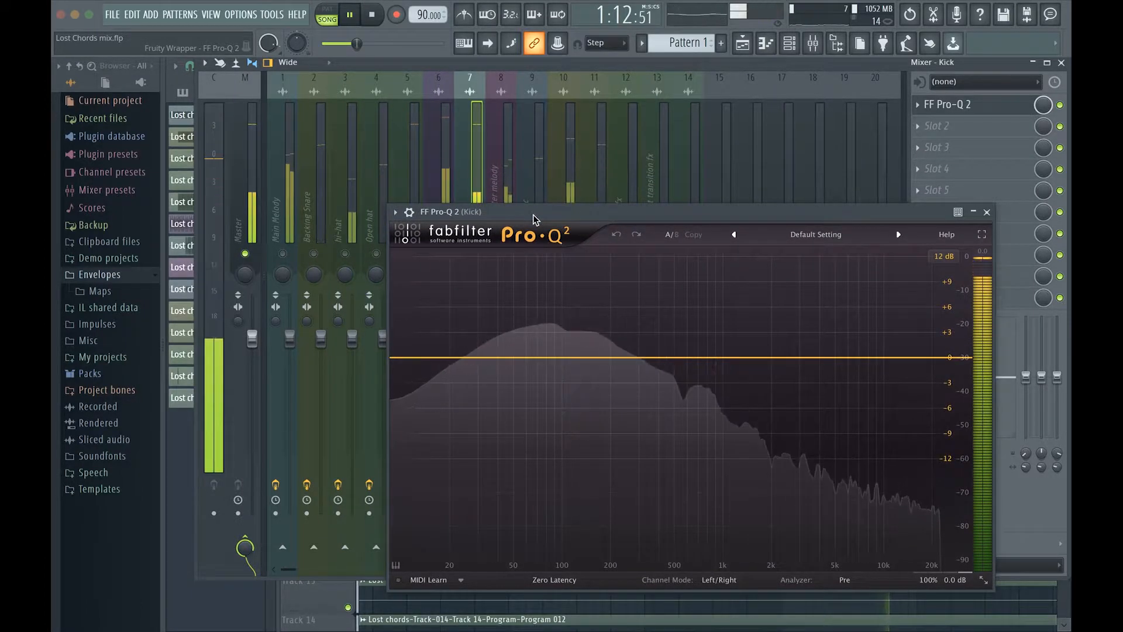
pyautogui.press('XF86AudioLowerVolume')
pyautogui.press('XF86AudioLowerVolume')
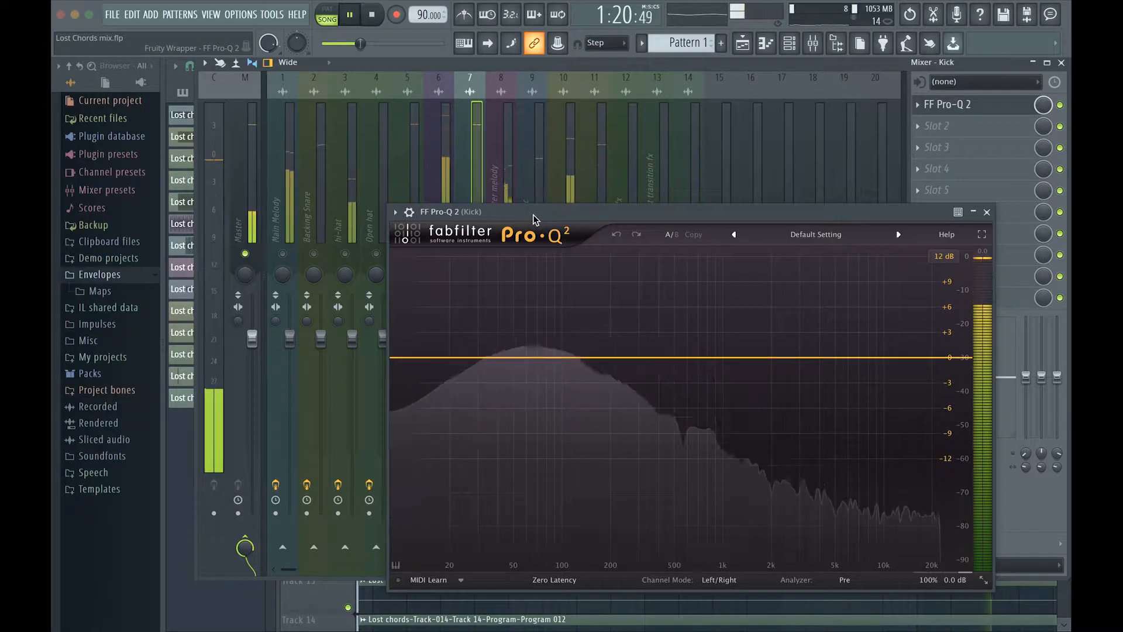
pyautogui.moveTo(532, 215); pyautogui.dragTo(465, 133)
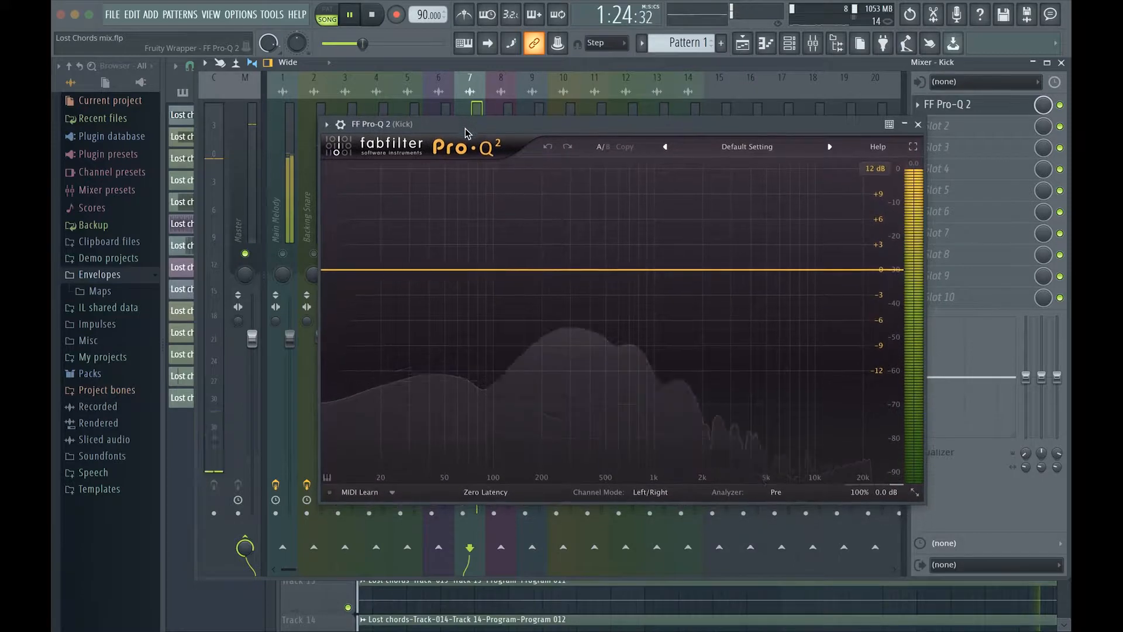
# Add an equalizer band at about 4 kHz on the Kick's curve, change its shape to High Cut and play the song
pyautogui.click(749, 271)
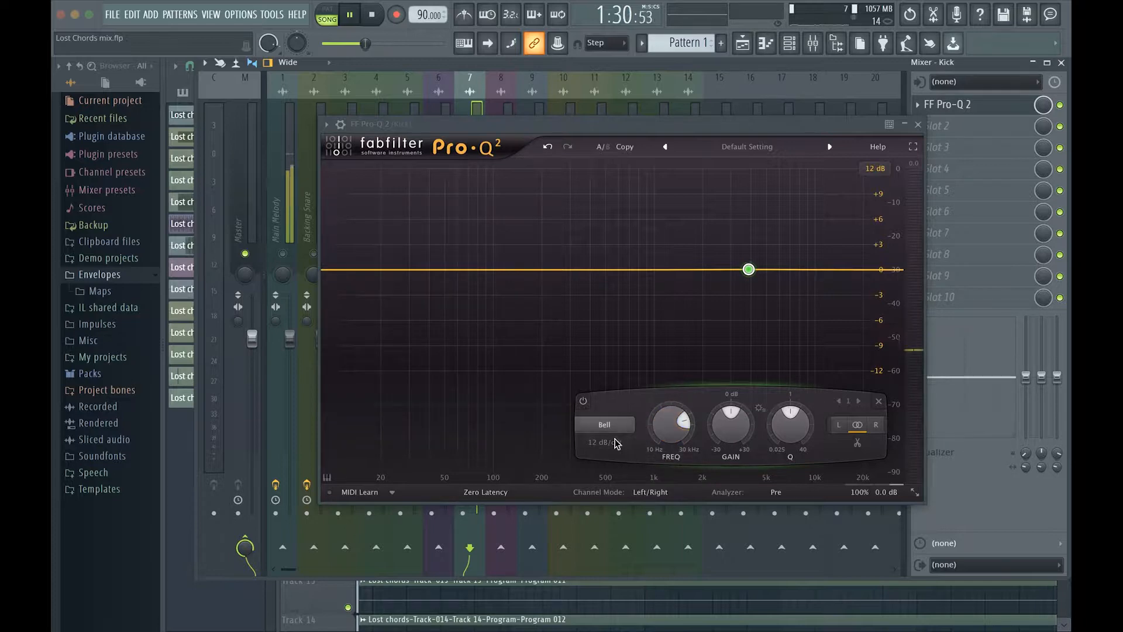
pyautogui.press('space')
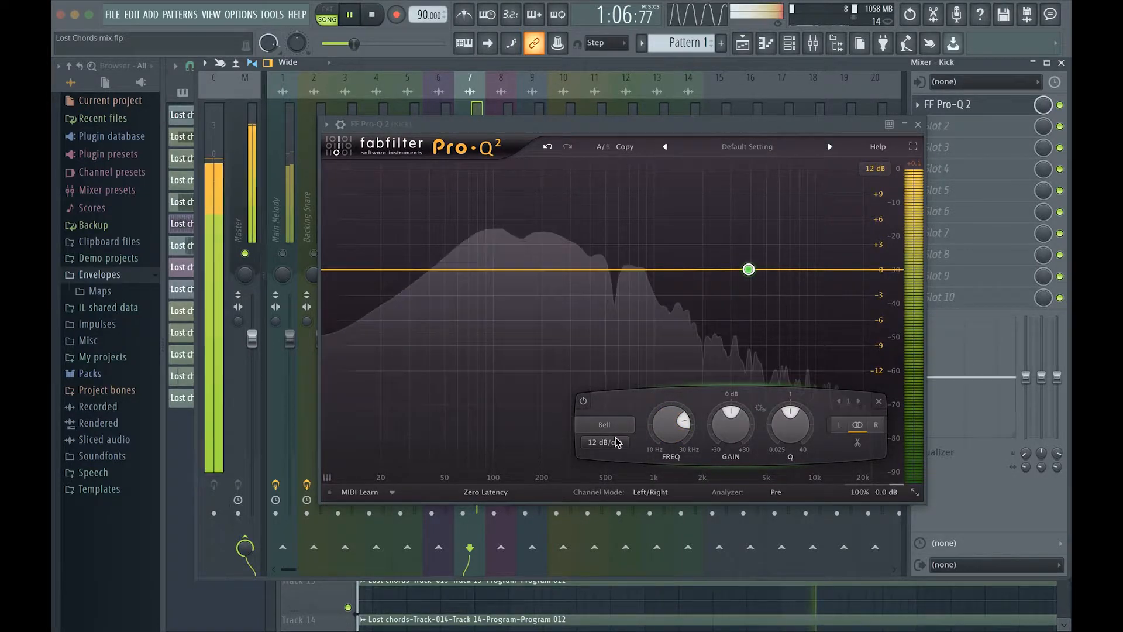
pyautogui.scroll(-4, 617, 422)
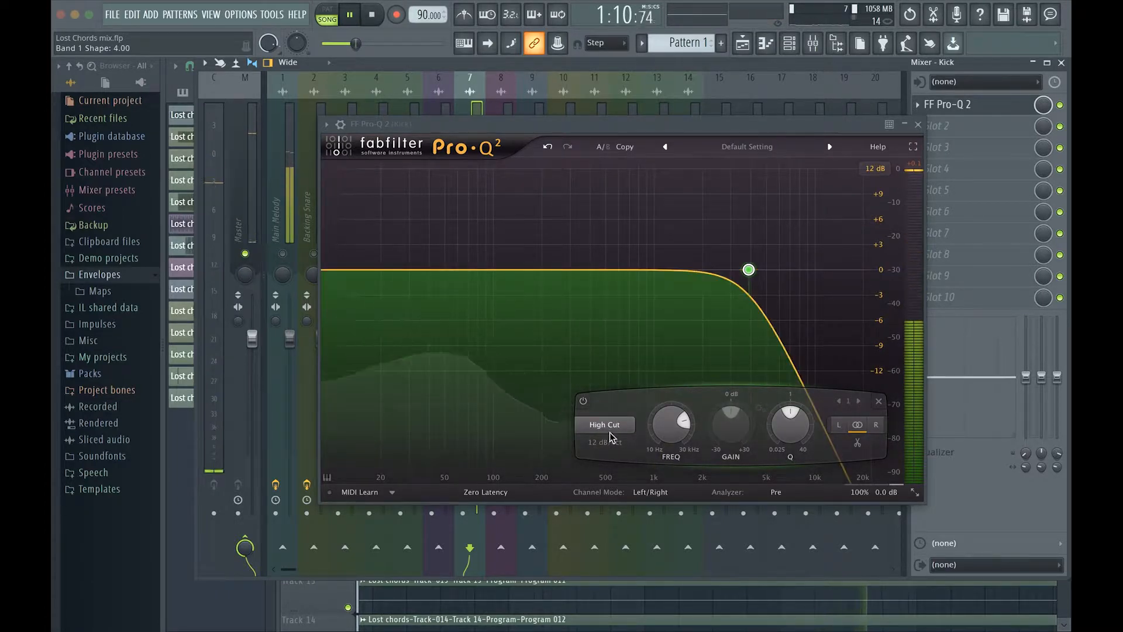
# Sweep the Kick high cut's frequency down to about 651 Hz, up to about 17 kHz and back to about 6330 Hz
pyautogui.scroll(-10, 665, 433)
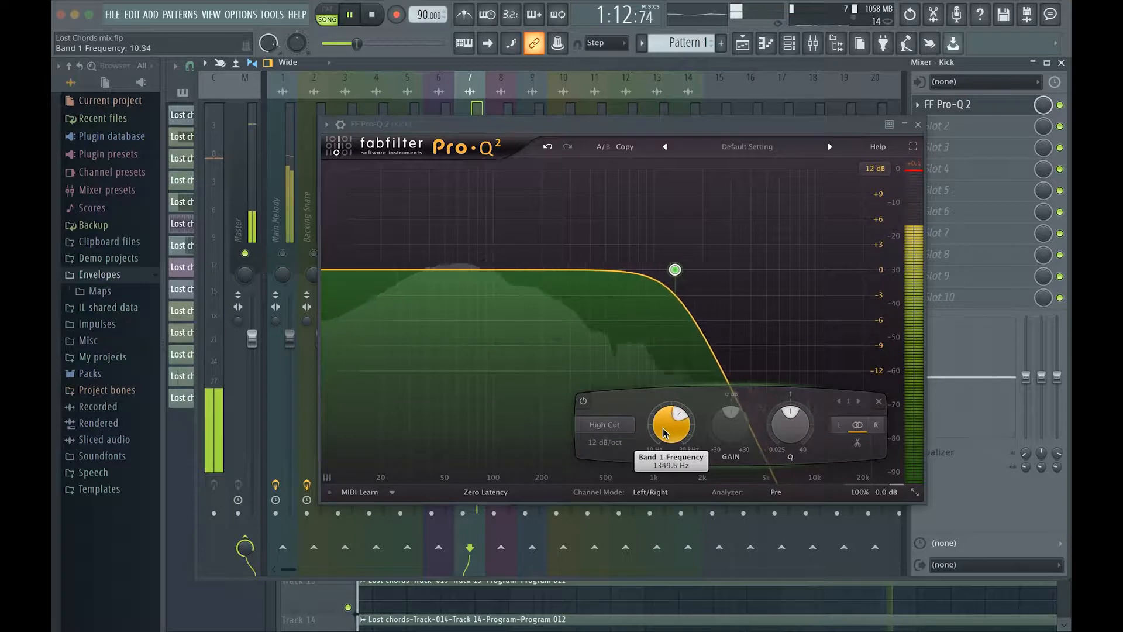
pyautogui.scroll(-3, 665, 434)
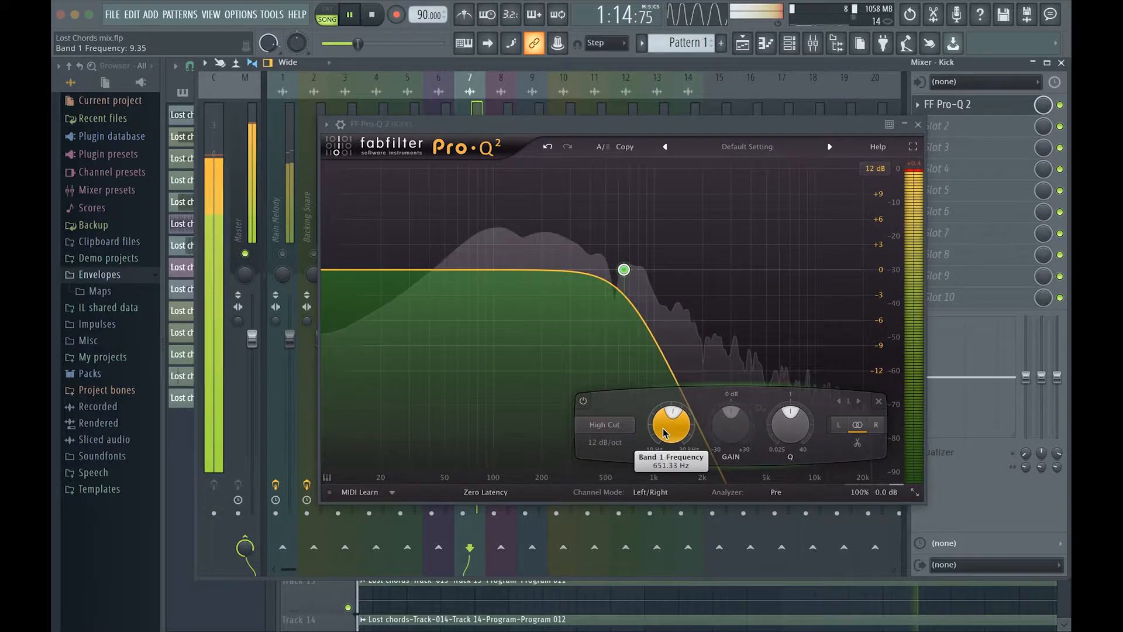
pyautogui.scroll(6, 665, 433)
pyautogui.scroll(7, 665, 433)
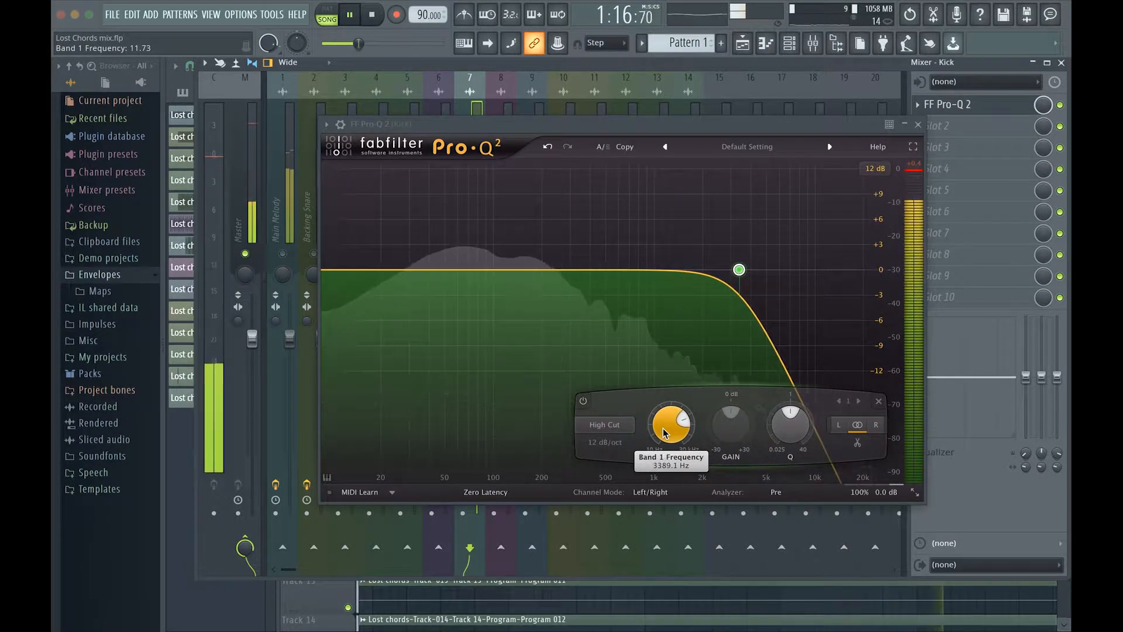
pyautogui.scroll(3, 665, 434)
pyautogui.scroll(-2, 665, 433)
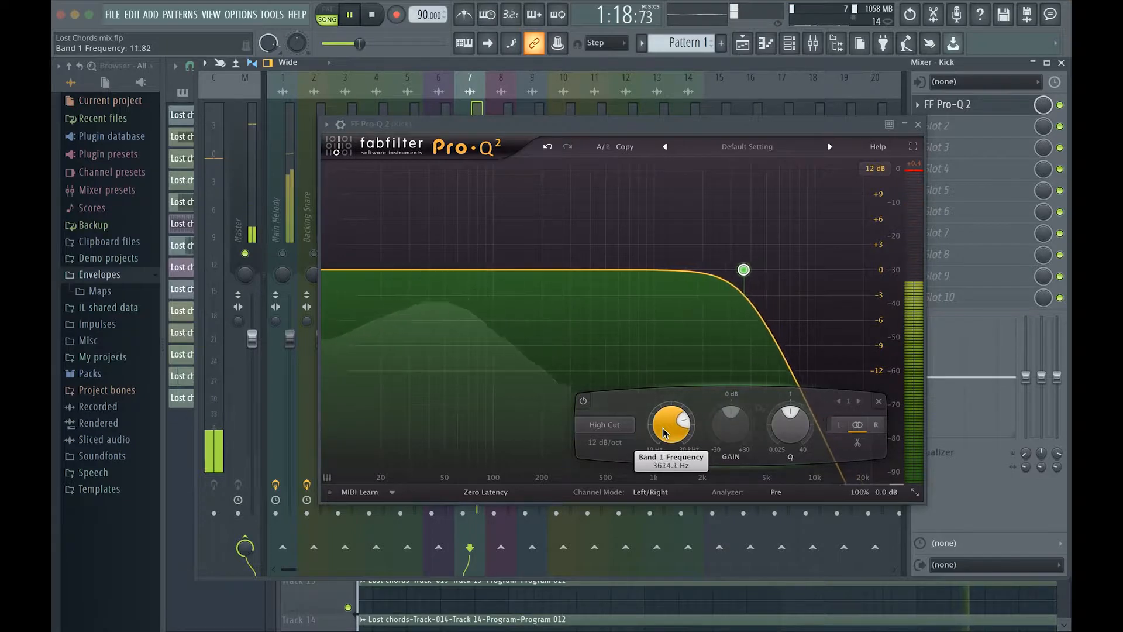
pyautogui.scroll(13, 665, 433)
pyautogui.scroll(-1, 664, 434)
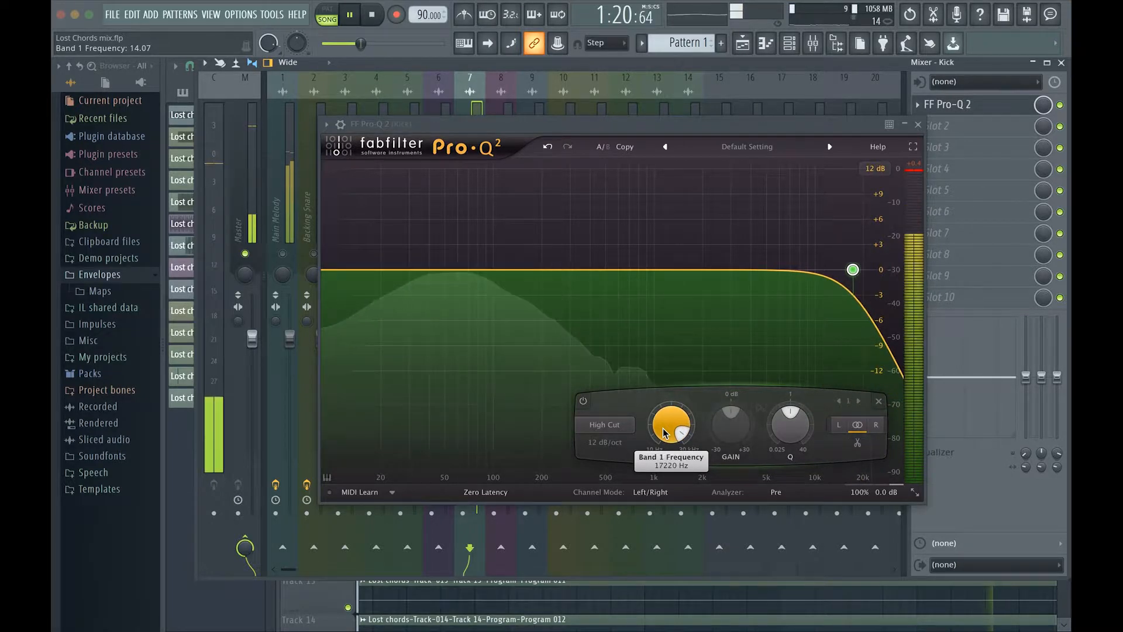
pyautogui.scroll(-7, 663, 433)
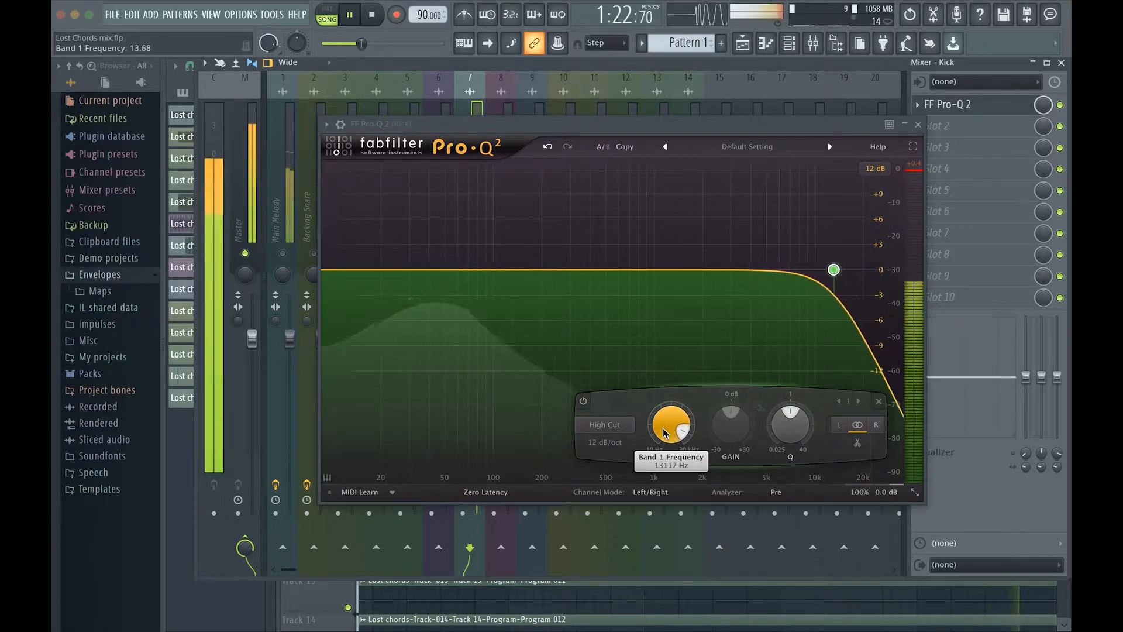
pyautogui.scroll(-1, 665, 434)
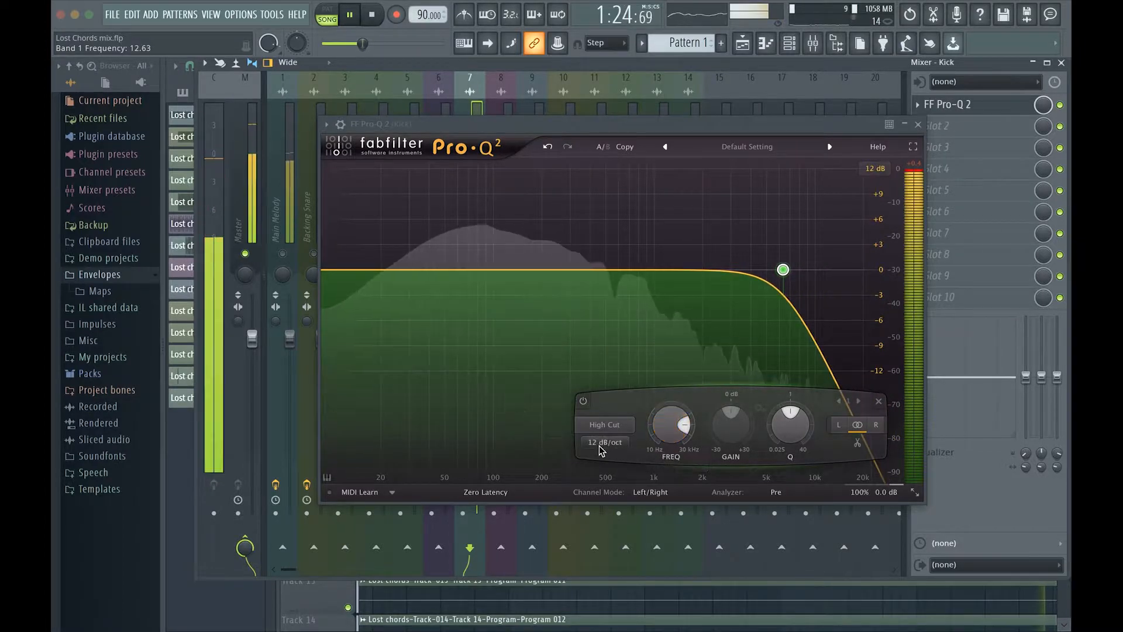
# Set the Kick high cut's slope to 24 dB/oct and raise its frequency to about 6588 Hz
pyautogui.scroll(2, 598, 446)
pyautogui.moveTo(657, 433)
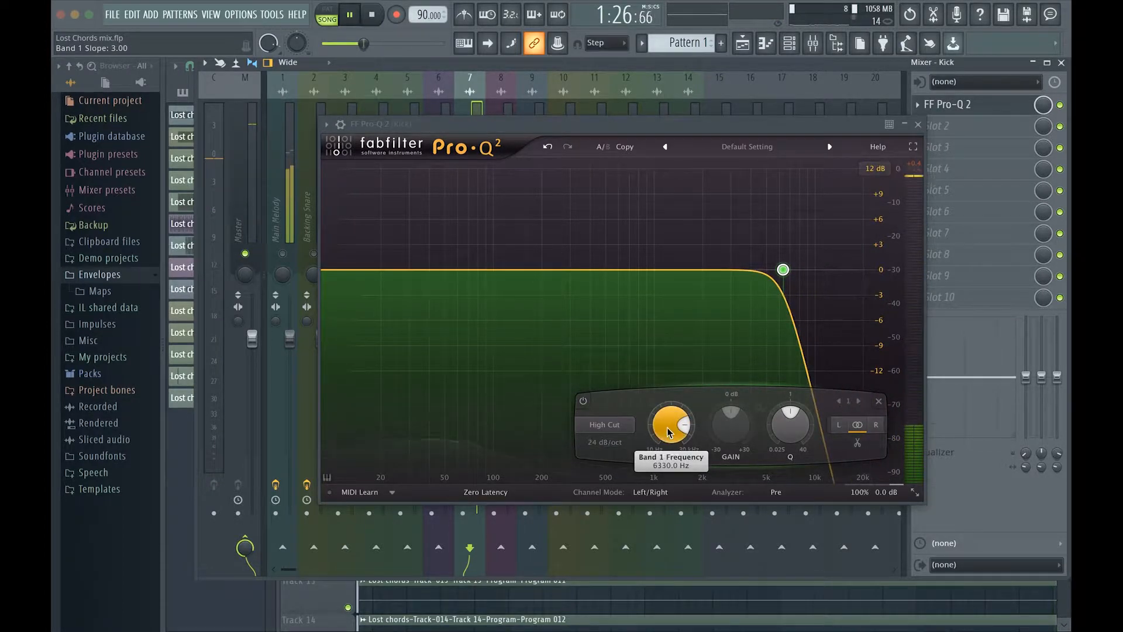
pyautogui.scroll(5, 670, 433)
pyautogui.scroll(-3, 670, 432)
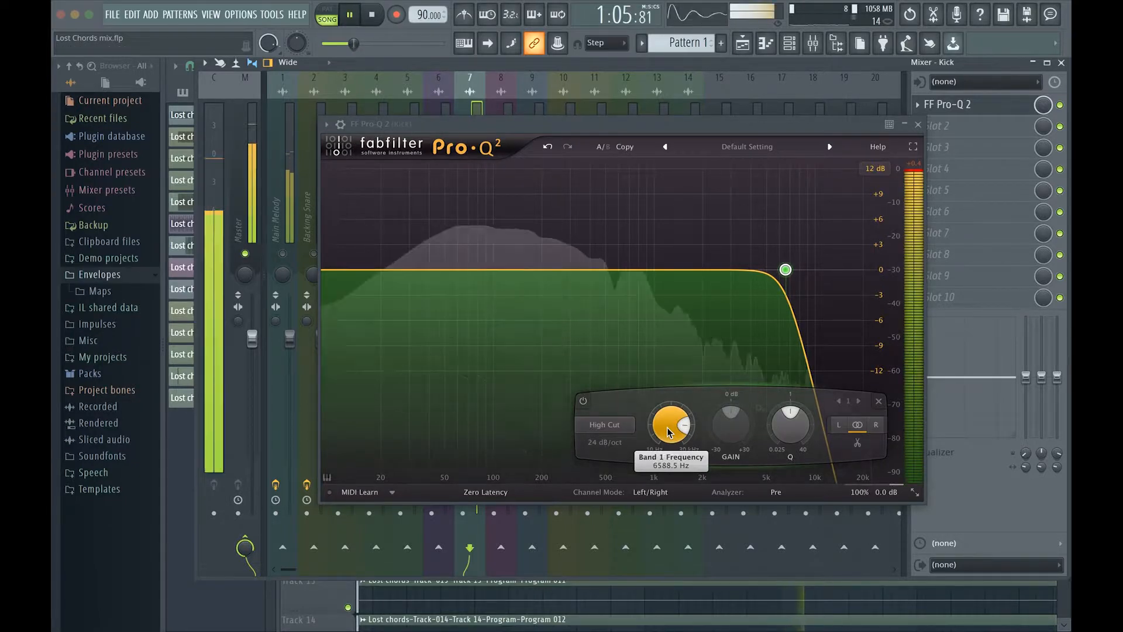
# Sweep the Kick high cut's frequency down to about 538 Hz and back up, settling at about 6033 Hz
pyautogui.scroll(-15, 670, 433)
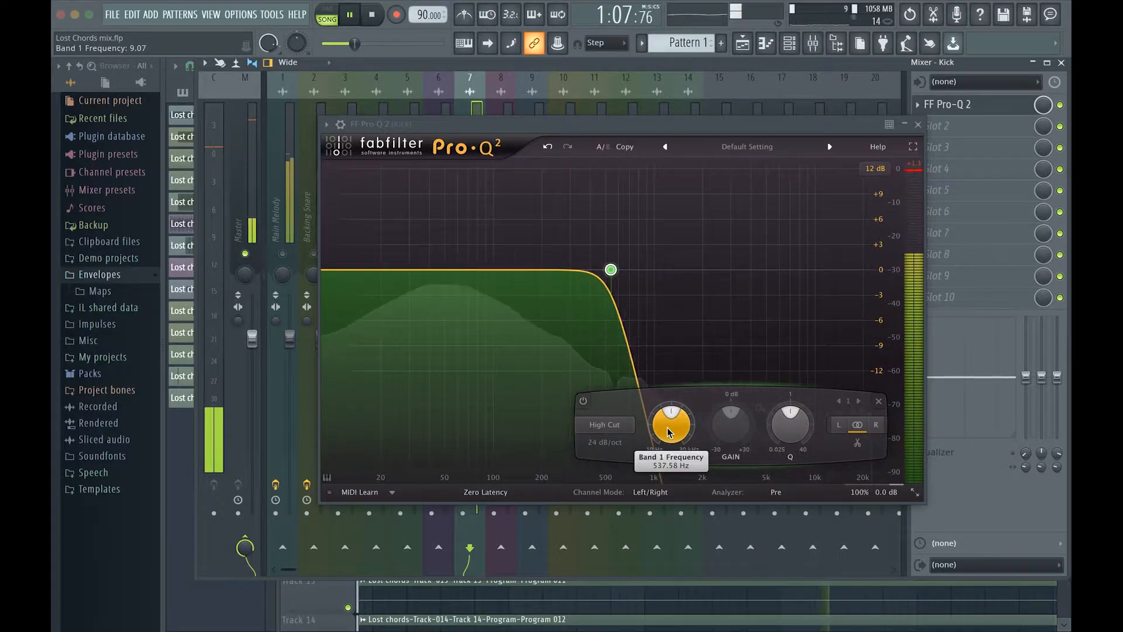
pyautogui.scroll(2, 670, 433)
pyautogui.scroll(10, 670, 433)
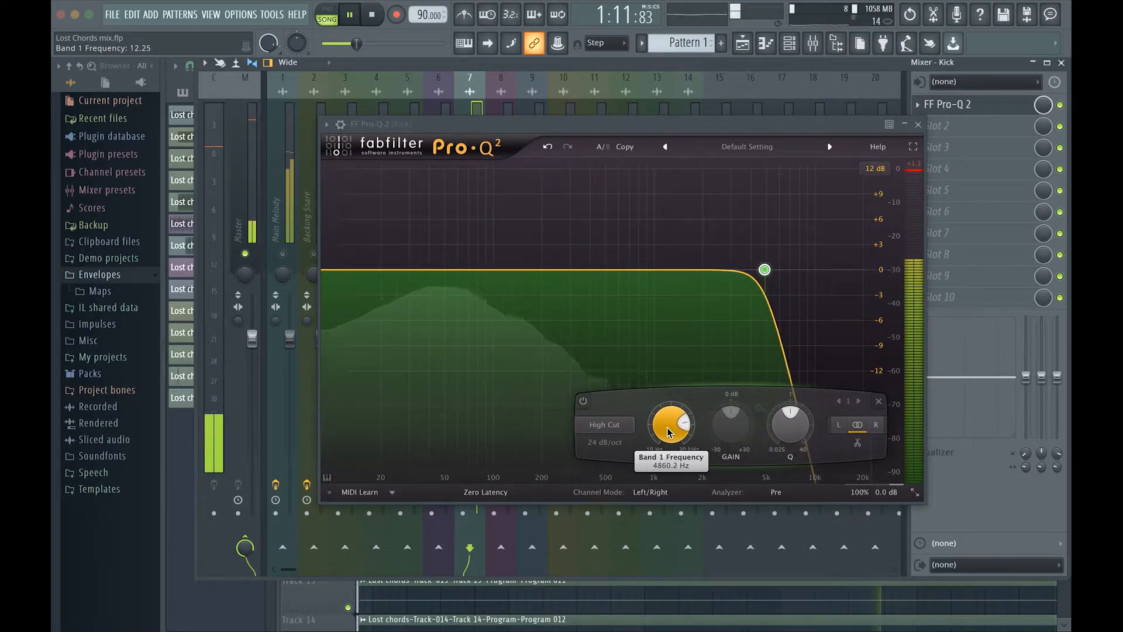
pyautogui.scroll(2, 670, 433)
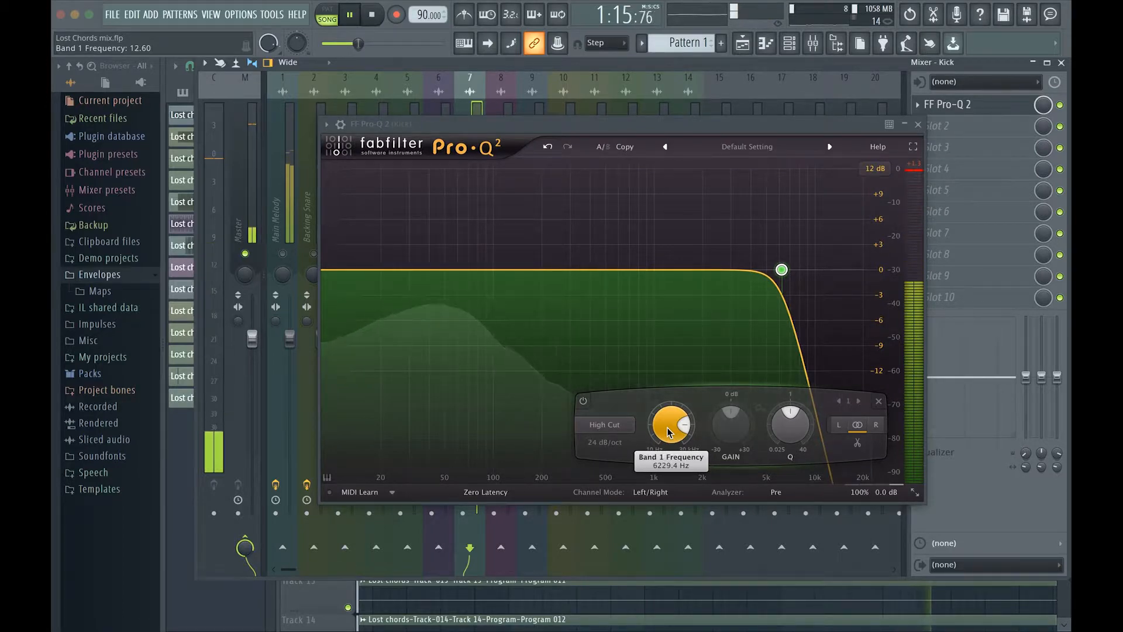
pyautogui.scroll(-2, 670, 432)
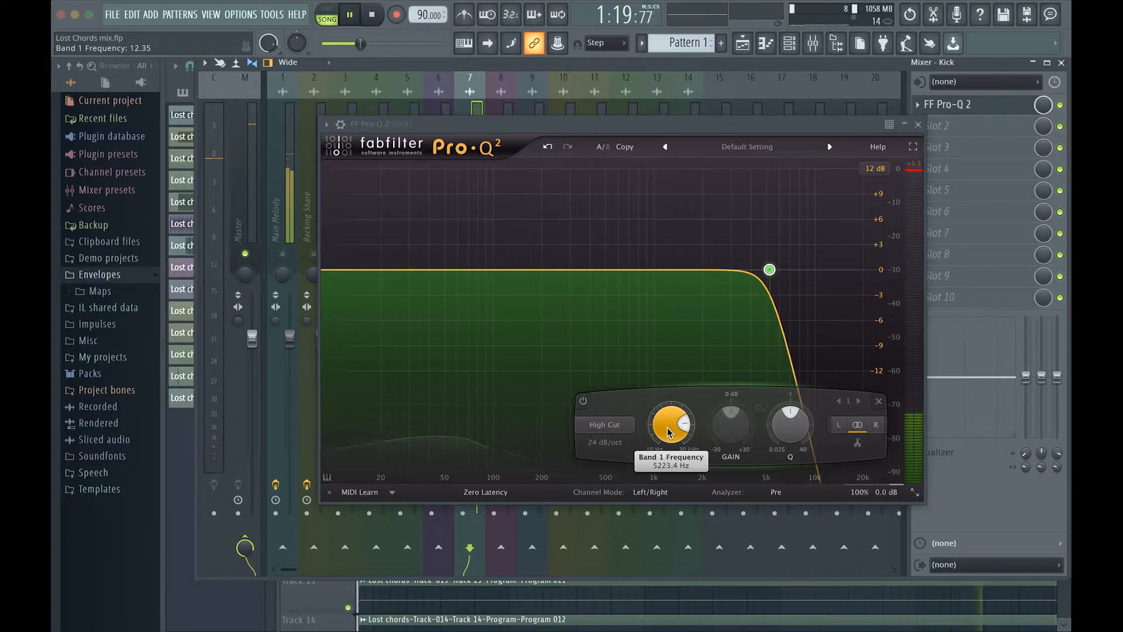
pyautogui.scroll(2, 670, 433)
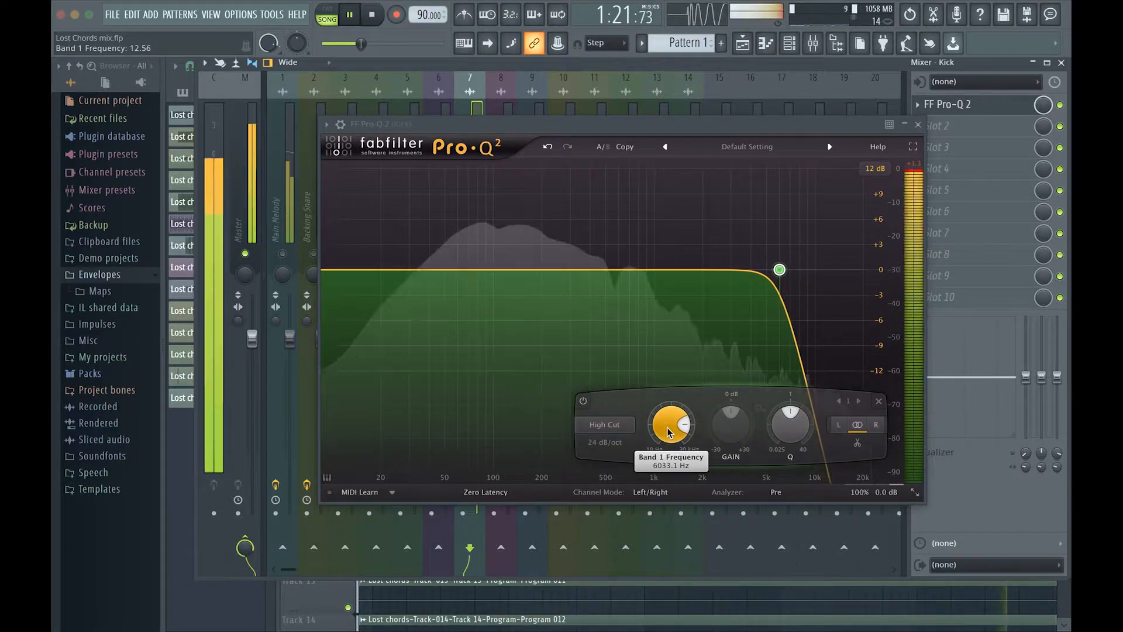
# Bypass and re-enable the Kick's FF Pro-Q 2 during playback to hear the effect of the high cut
pyautogui.click(1059, 105)
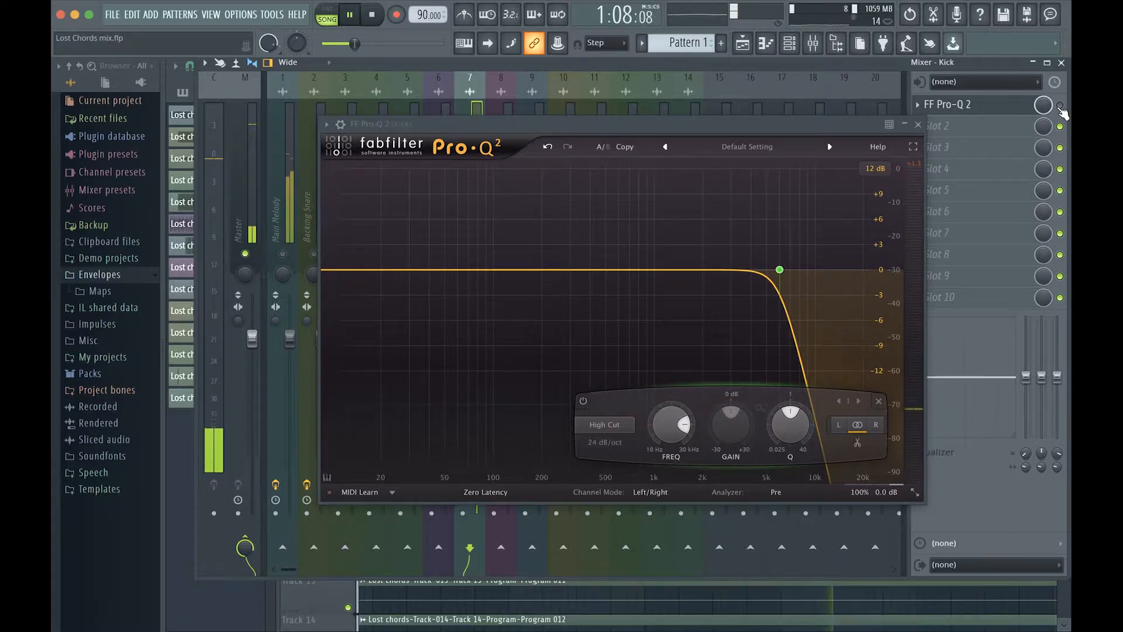
pyautogui.click(1059, 106)
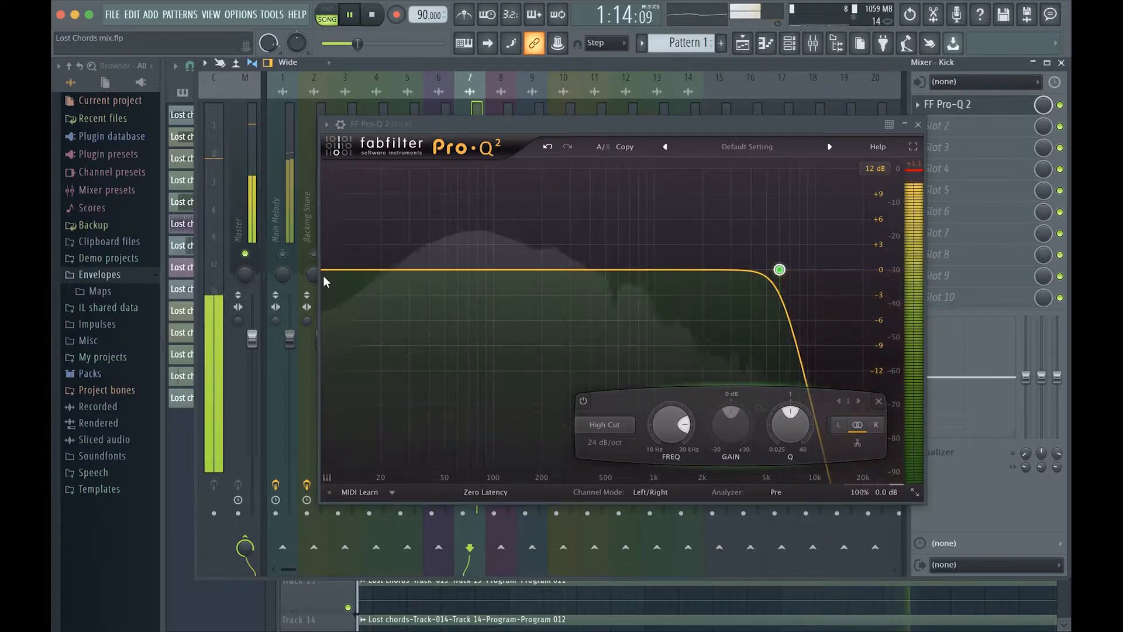
# Add a Low Cut band at the lowest end of the Kick's curve and set its slope to 36 dB/oct
pyautogui.click(326, 270)
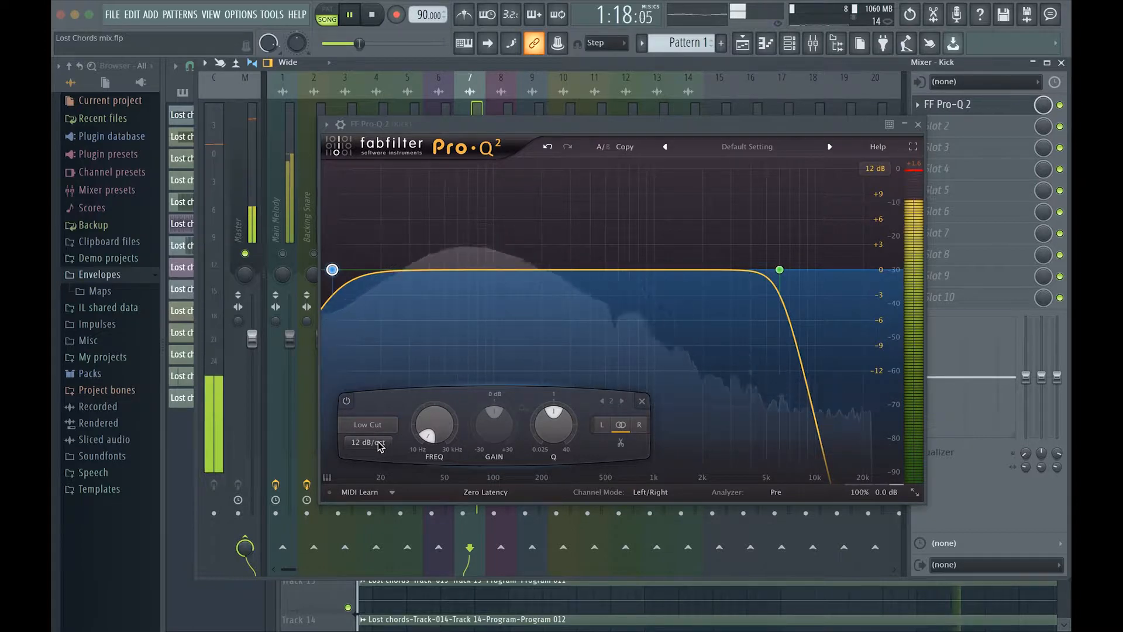
pyautogui.moveTo(378, 442)
pyautogui.scroll(2, 378, 442)
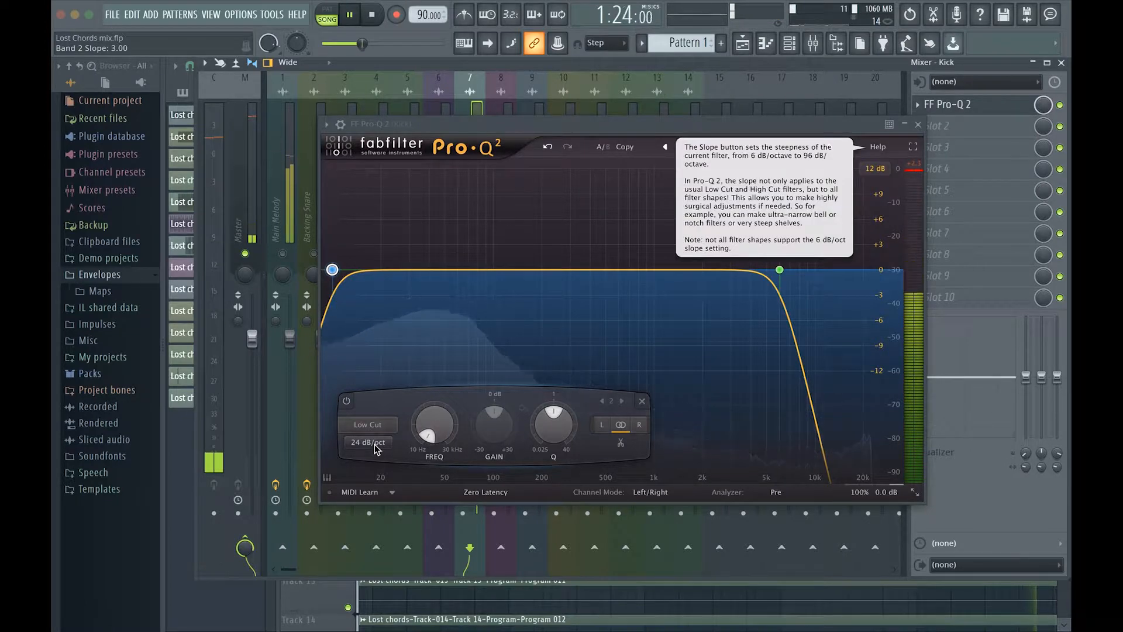
pyautogui.scroll(1, 374, 448)
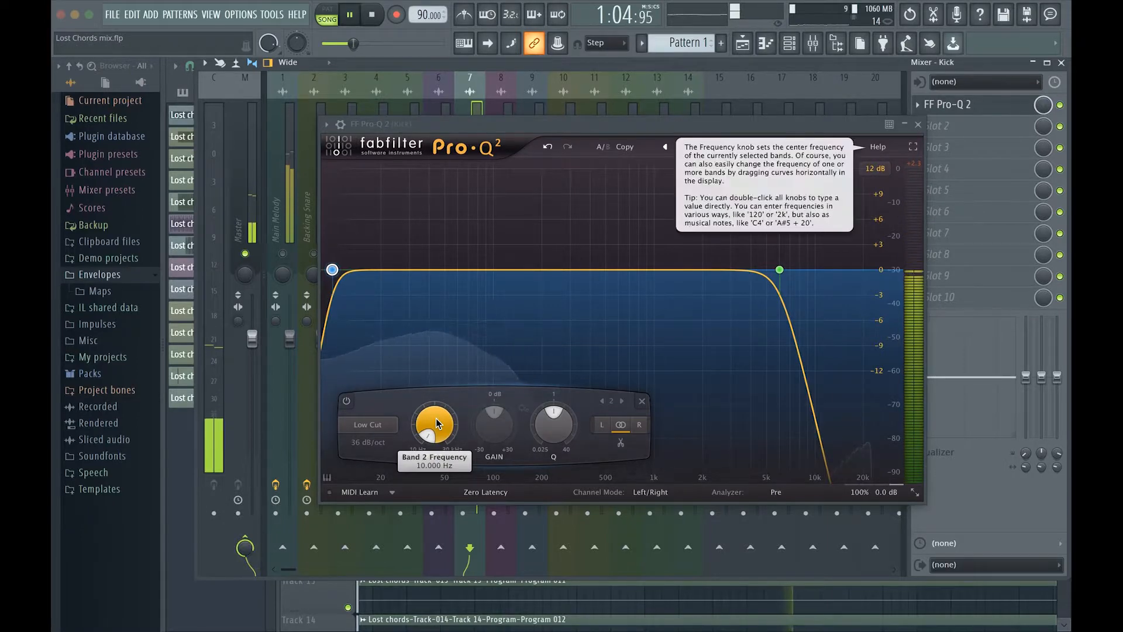
# Raise the Kick low cut's frequency to about 26 Hz and stop playback
pyautogui.scroll(1, 437, 419)
pyautogui.scroll(5, 436, 418)
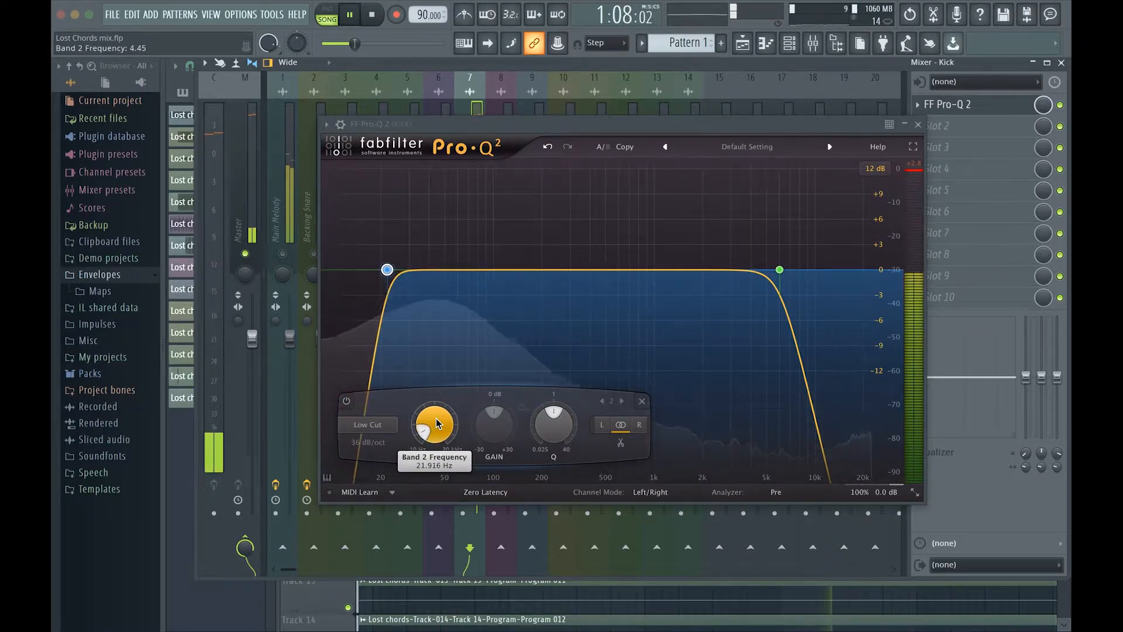
pyautogui.scroll(2, 436, 419)
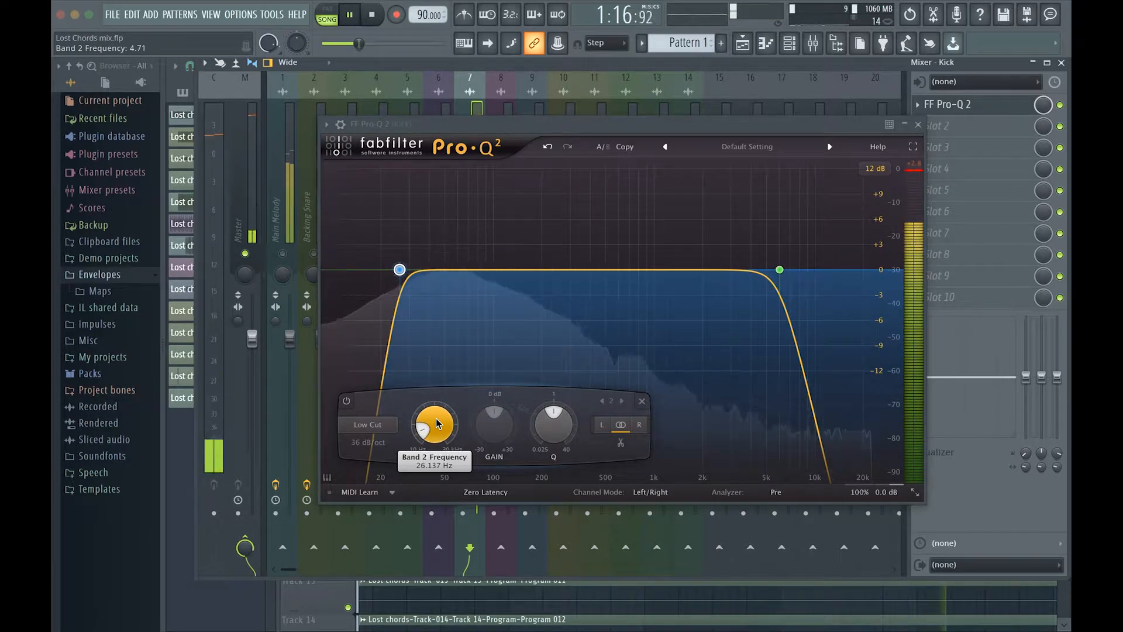
pyautogui.press('space')
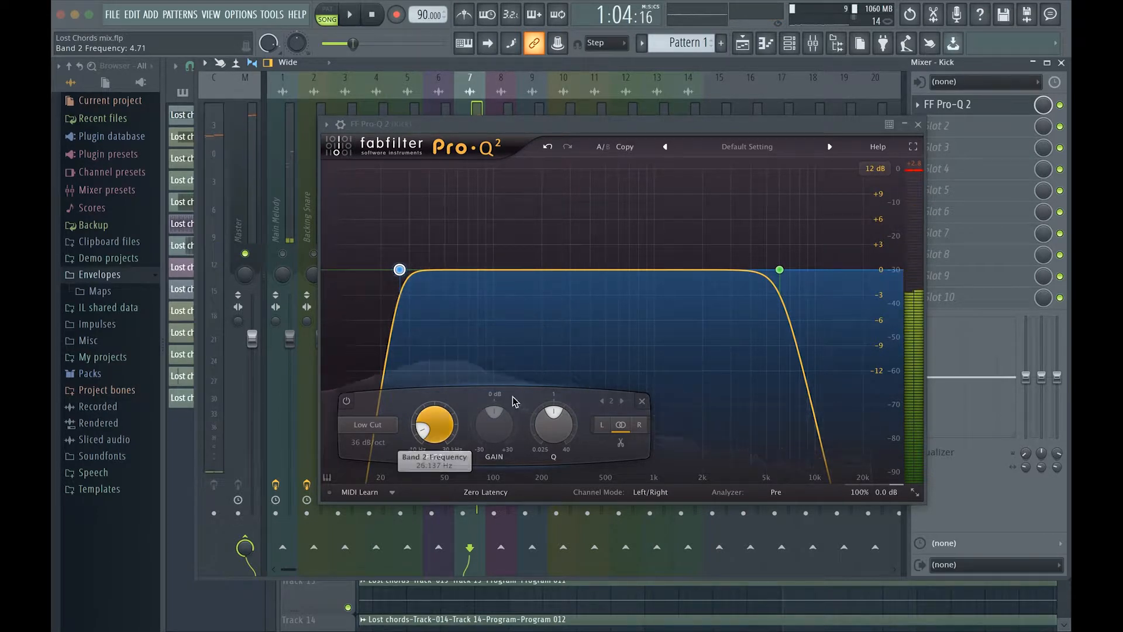
# Add a slight Bell boost near 60 Hz with a Q of 3.139 on the Kick and audition it
pyautogui.click(461, 270)
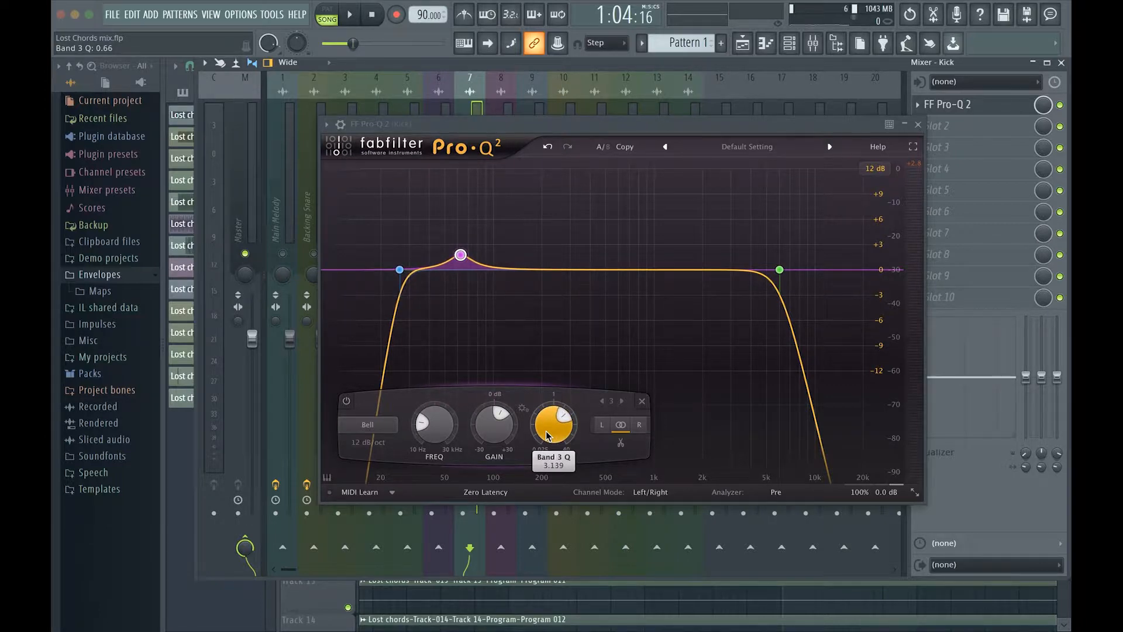
pyautogui.press('space')
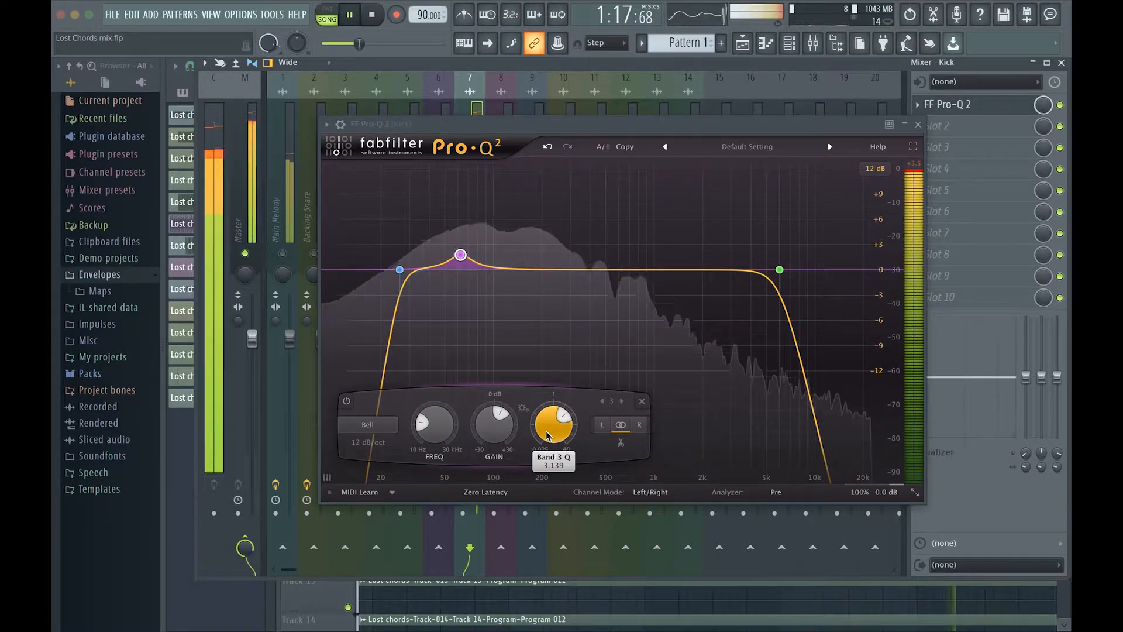
pyautogui.press('space')
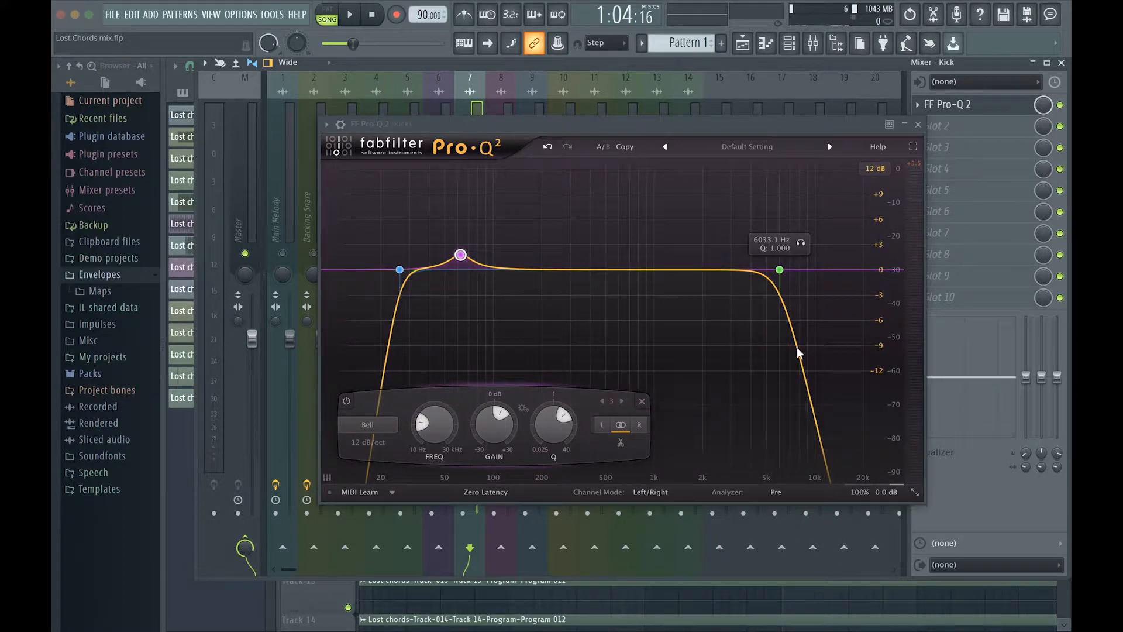
# Compare the Kick with its FF Pro-Q 2 bypassed and enabled during playback, stop the song and close the equalizer
pyautogui.press('space')
pyautogui.click(1061, 106)
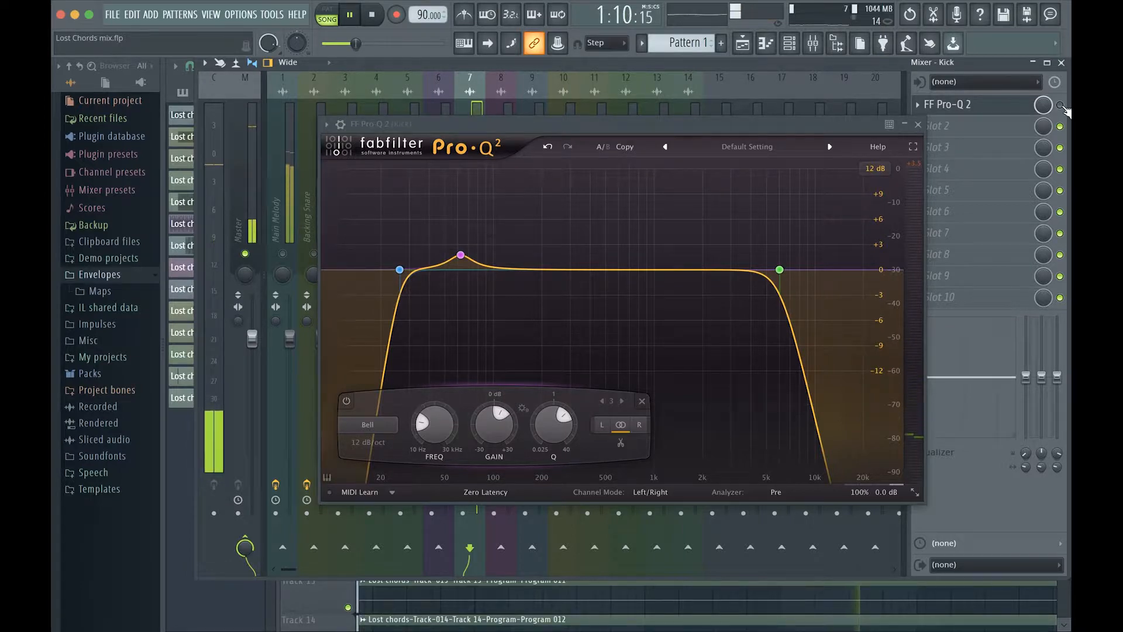
pyautogui.click(1059, 105)
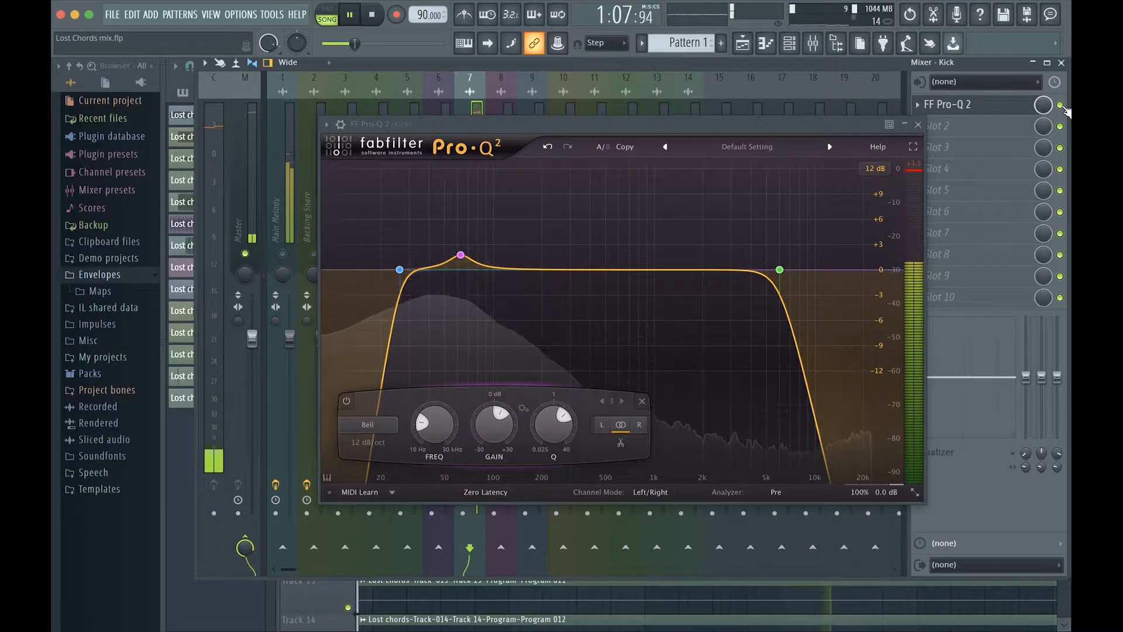
pyautogui.press('space')
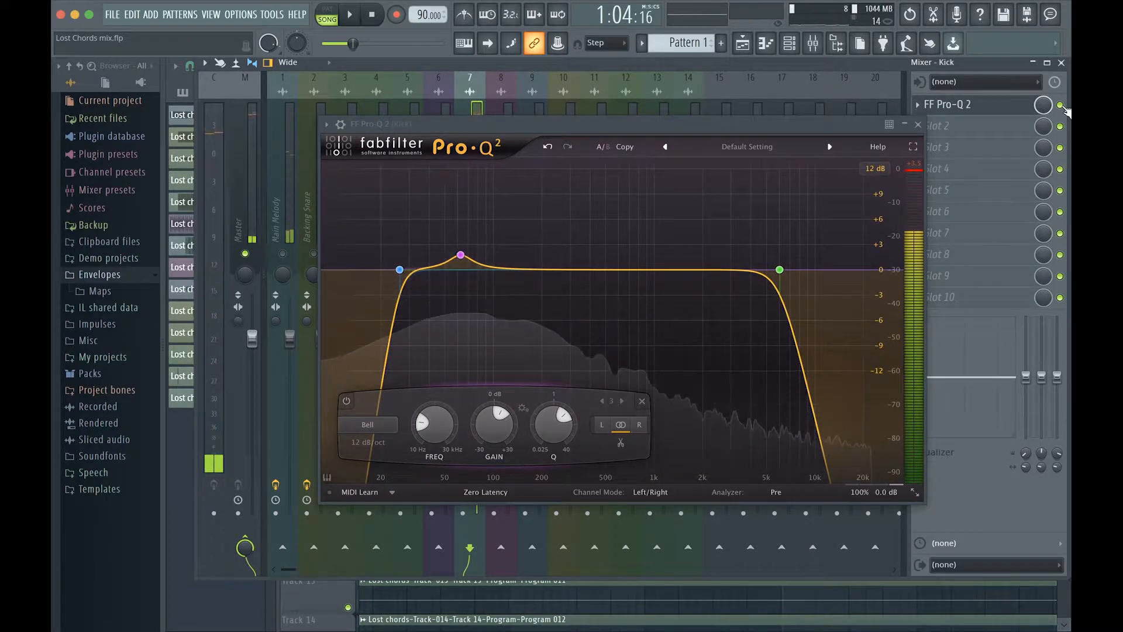
pyautogui.click(919, 125)
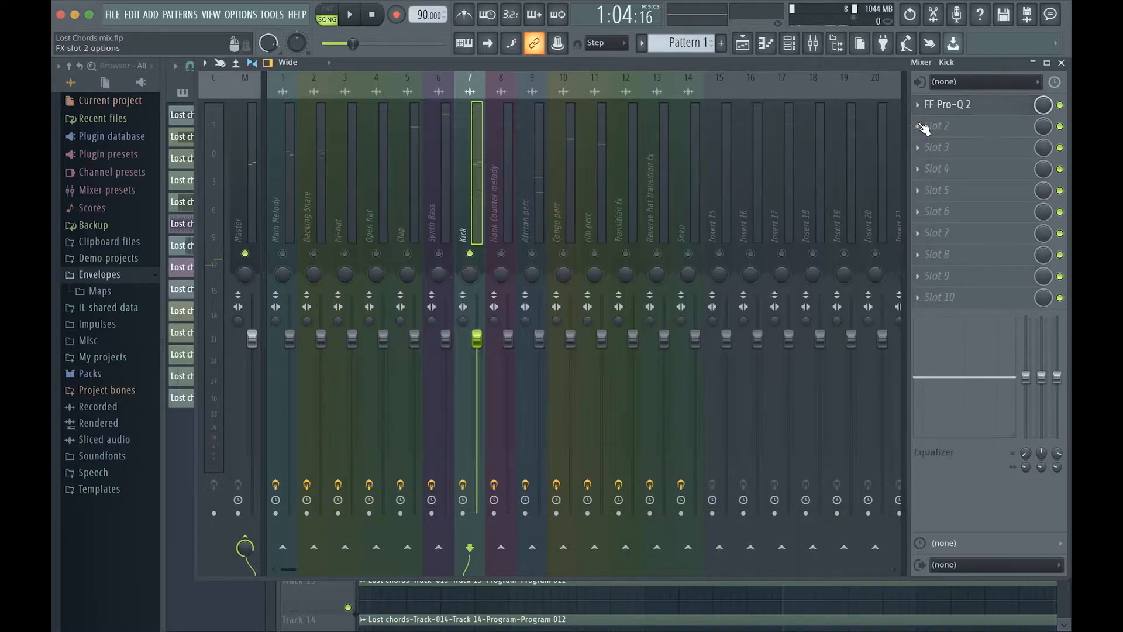
# Solo the Hook Counter melody track, play the song and open the track's FF Pro-Q 2 to see its spectrum
pyautogui.click(493, 219)
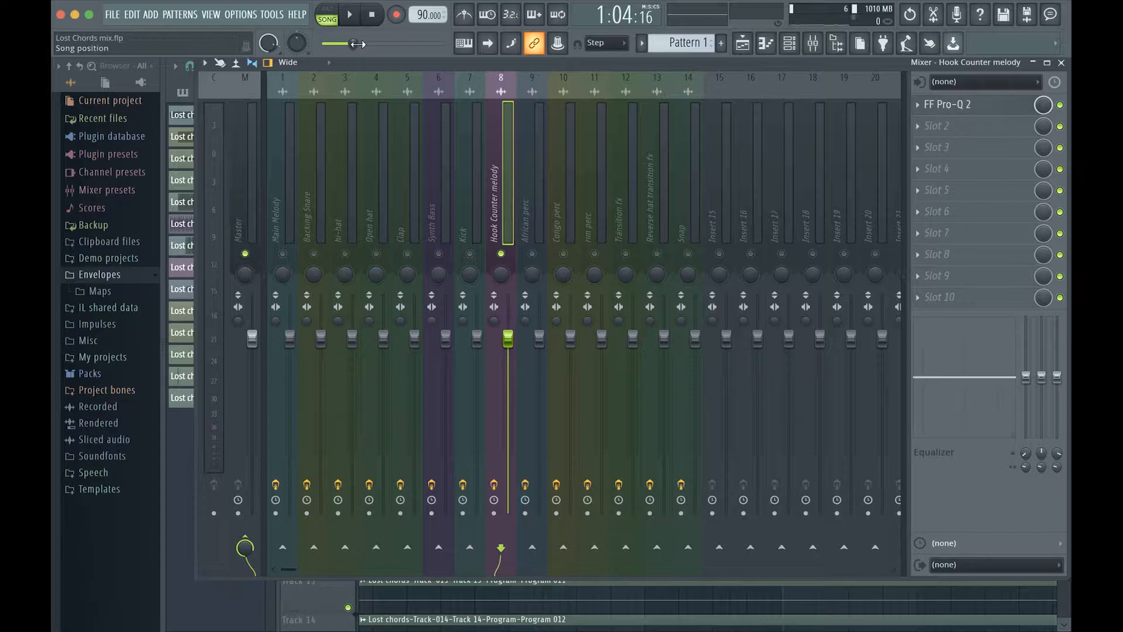
pyautogui.press('space')
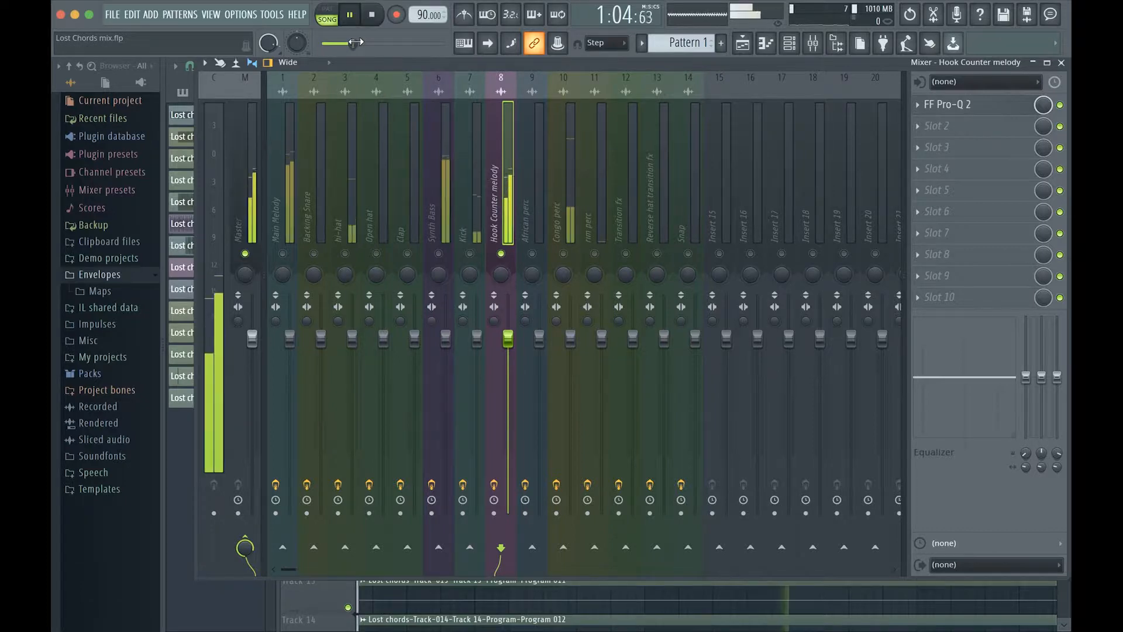
pyautogui.click(951, 105)
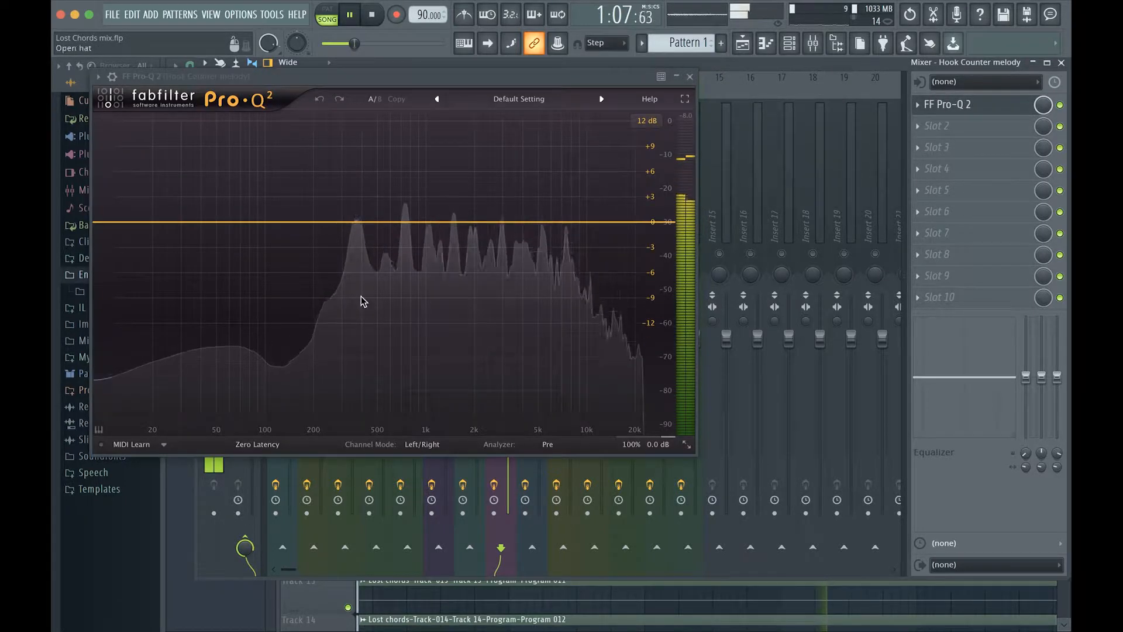
# Add a Low Cut band at about 220 Hz with an 18 dB/oct slope to the Hook Counter melody's equalizer
pyautogui.click(316, 222)
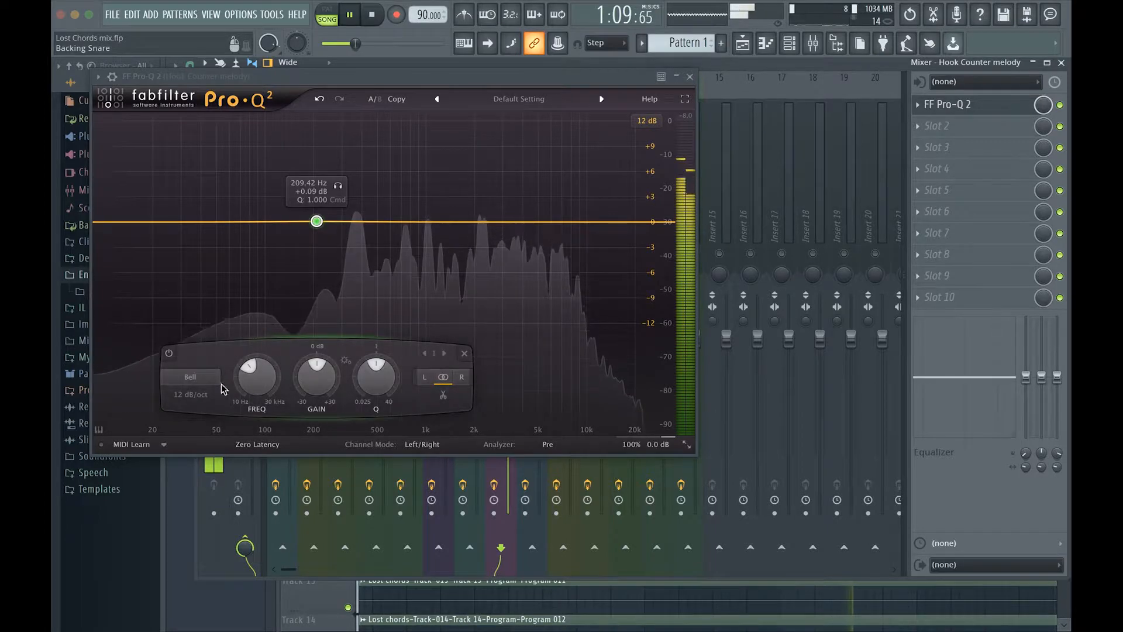
pyautogui.click(185, 378)
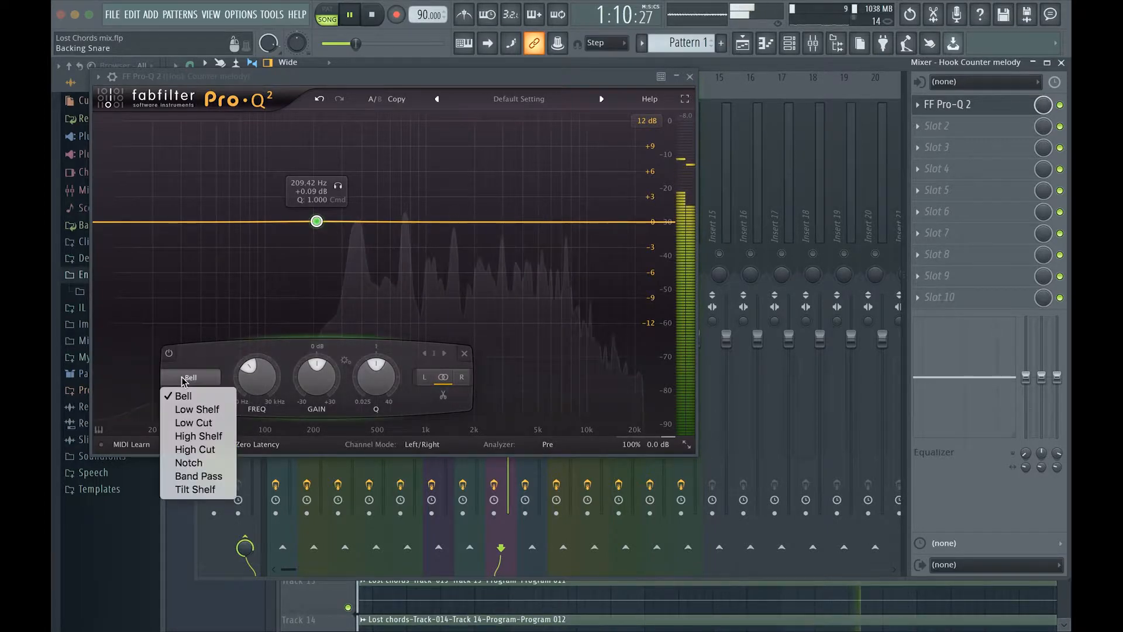
pyautogui.click(187, 425)
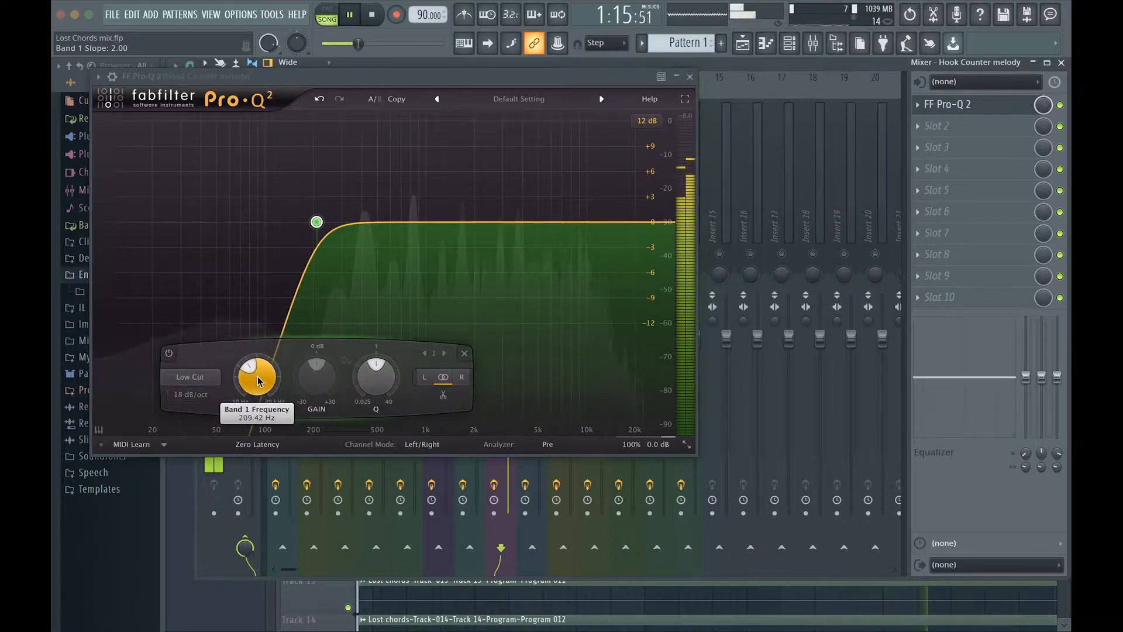
pyautogui.scroll(5, 258, 379)
pyautogui.scroll(-5, 258, 379)
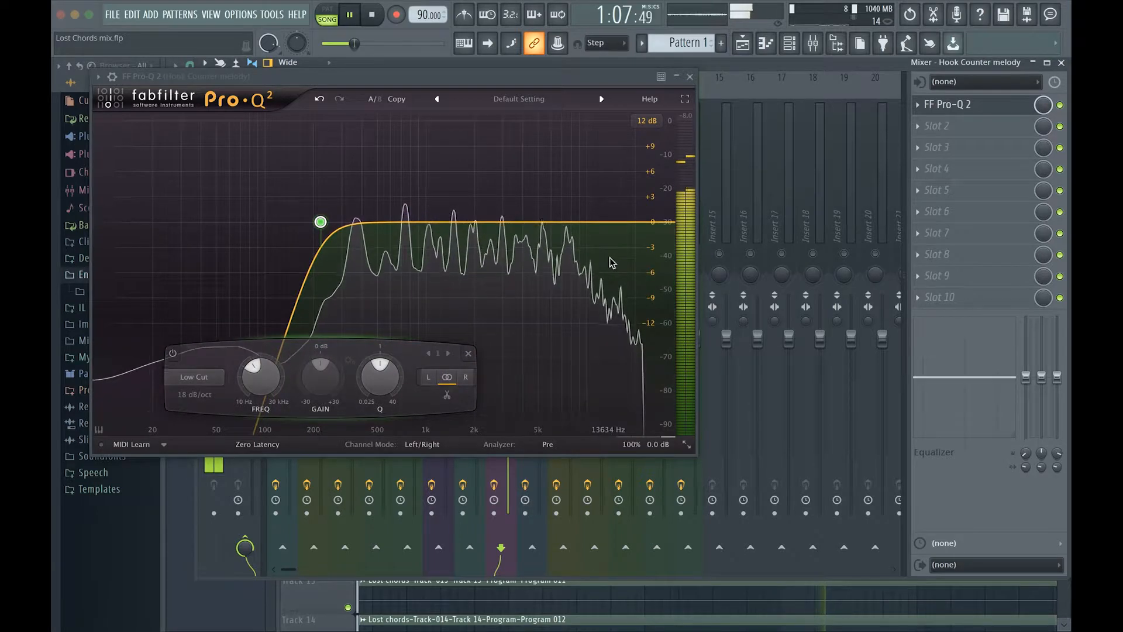
# Add a High Cut band near 14.7 kHz with a Q of 1.000 and a 30 dB/oct slope on the Hook Counter melody
pyautogui.click(613, 223)
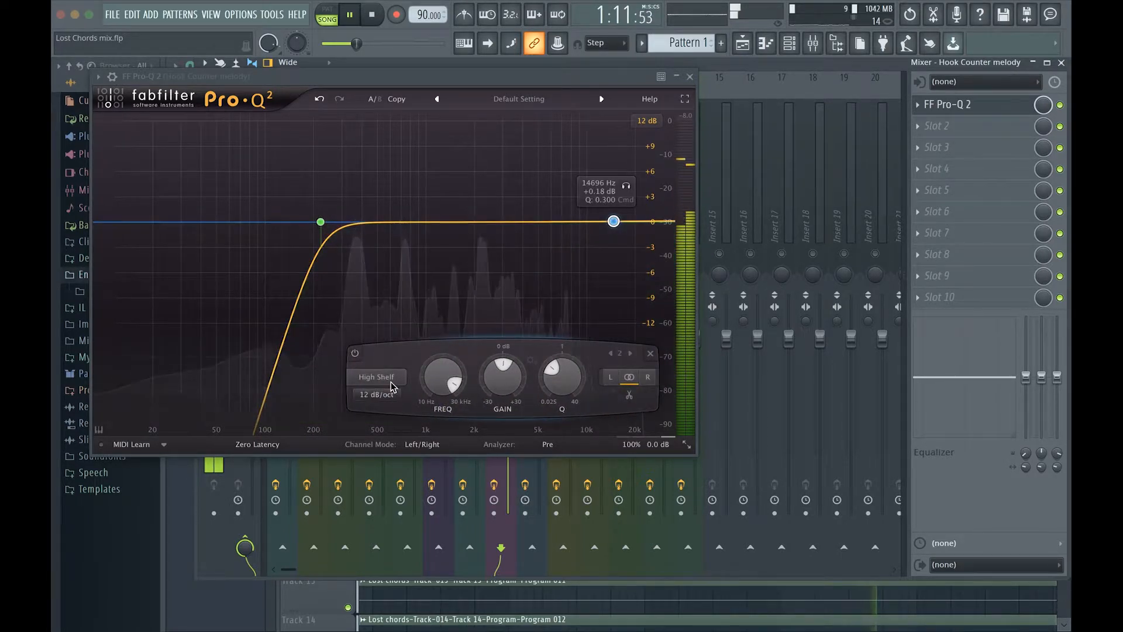
pyautogui.scroll(-1, 393, 380)
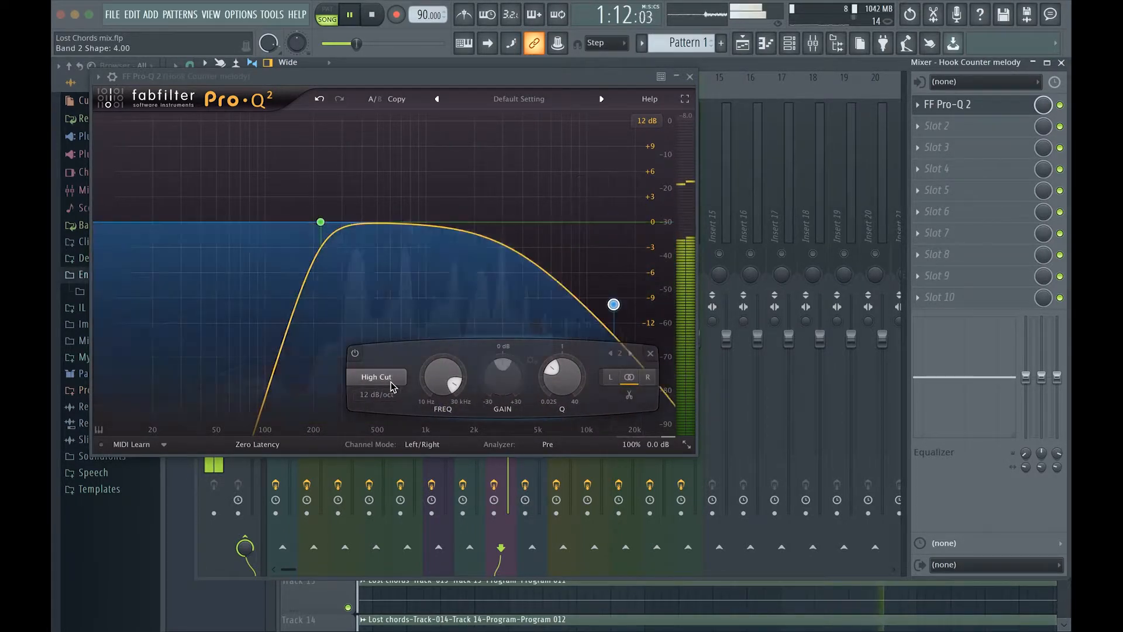
pyautogui.doubleClick(558, 369)
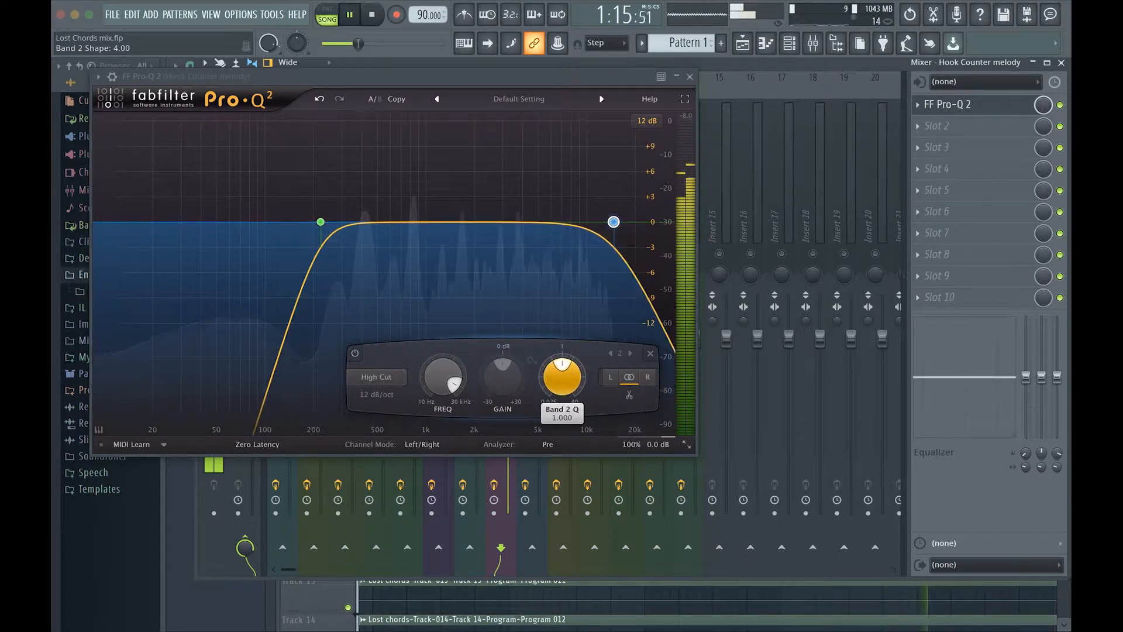
pyautogui.scroll(-2, 376, 395)
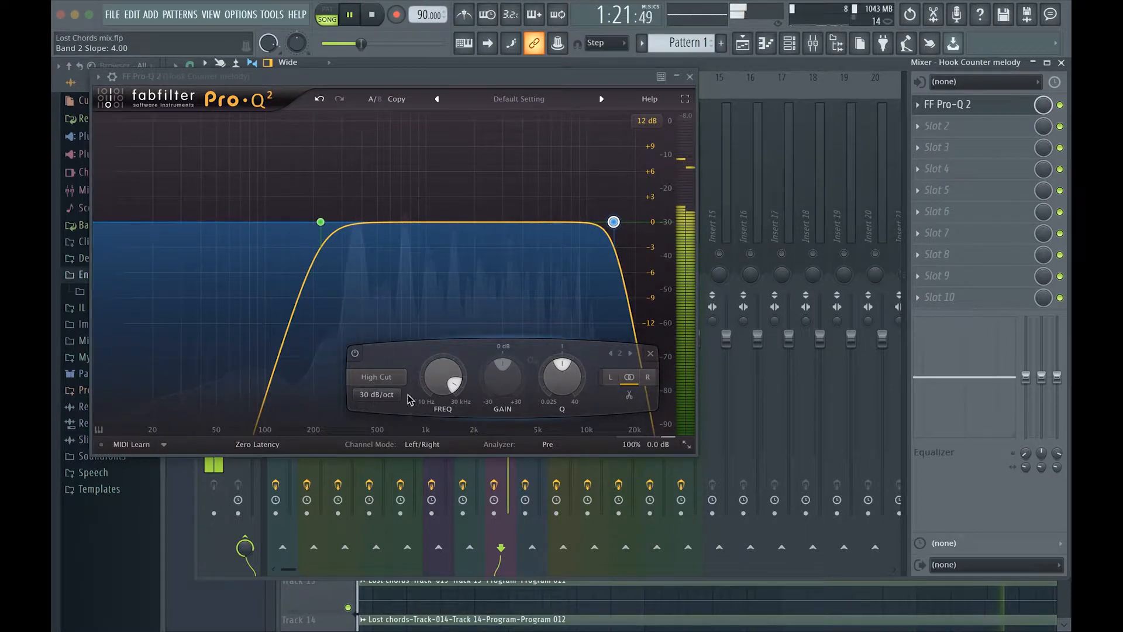
# Sweep the high cut down to about 5400 Hz, return it to 14122 Hz, and compare the melody with the equalizer bypassed and enabled
pyautogui.scroll(-6, 439, 391)
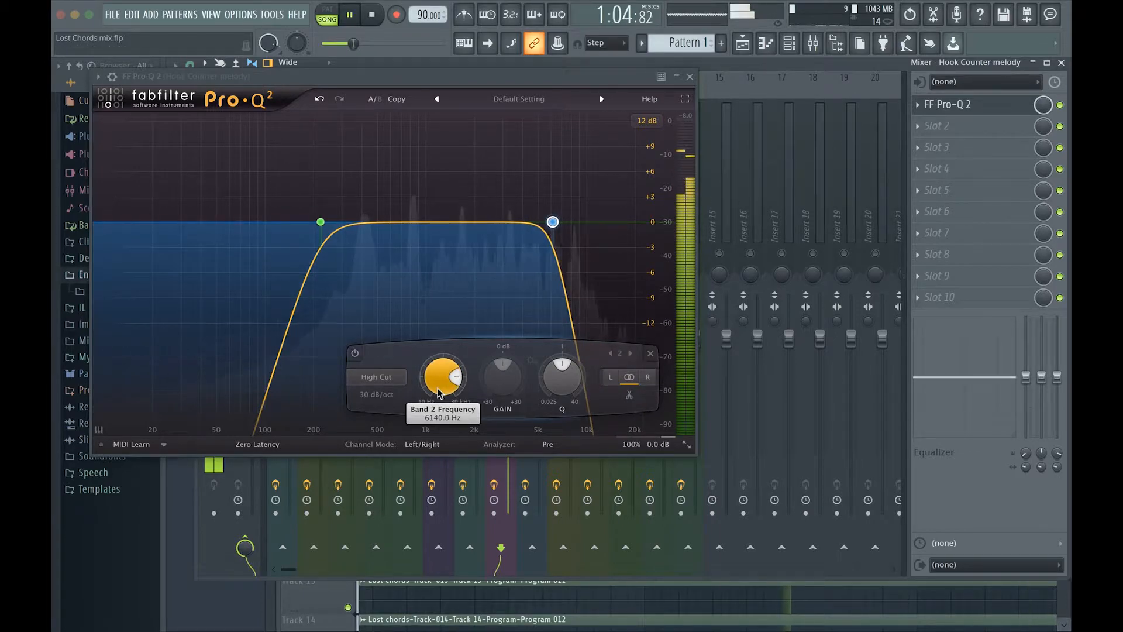
pyautogui.scroll(-3, 440, 392)
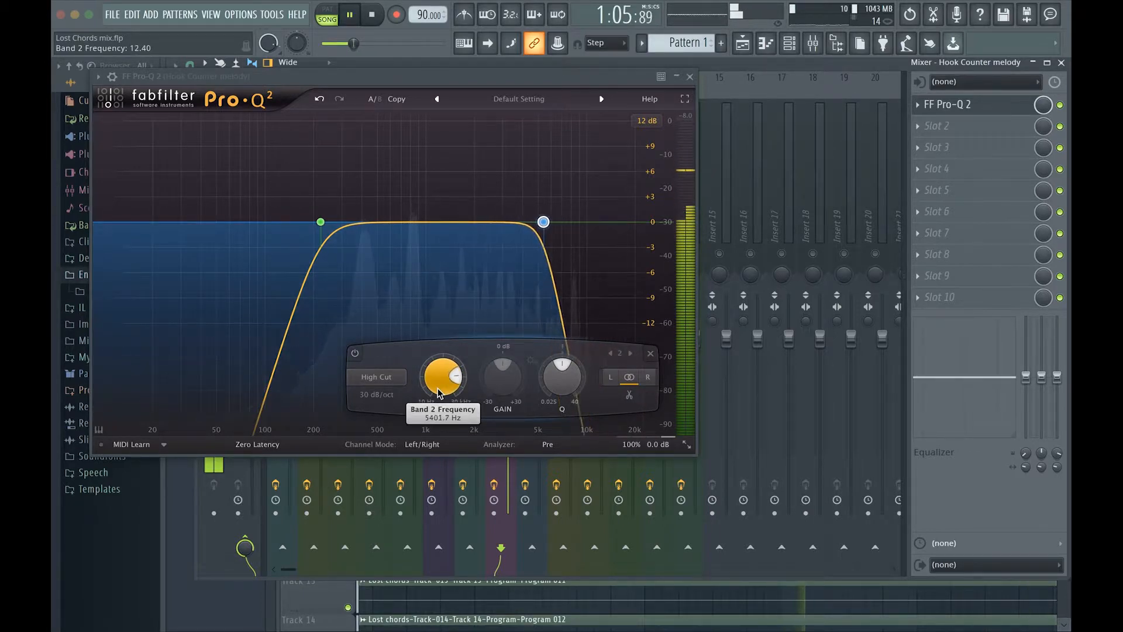
pyautogui.scroll(4, 439, 390)
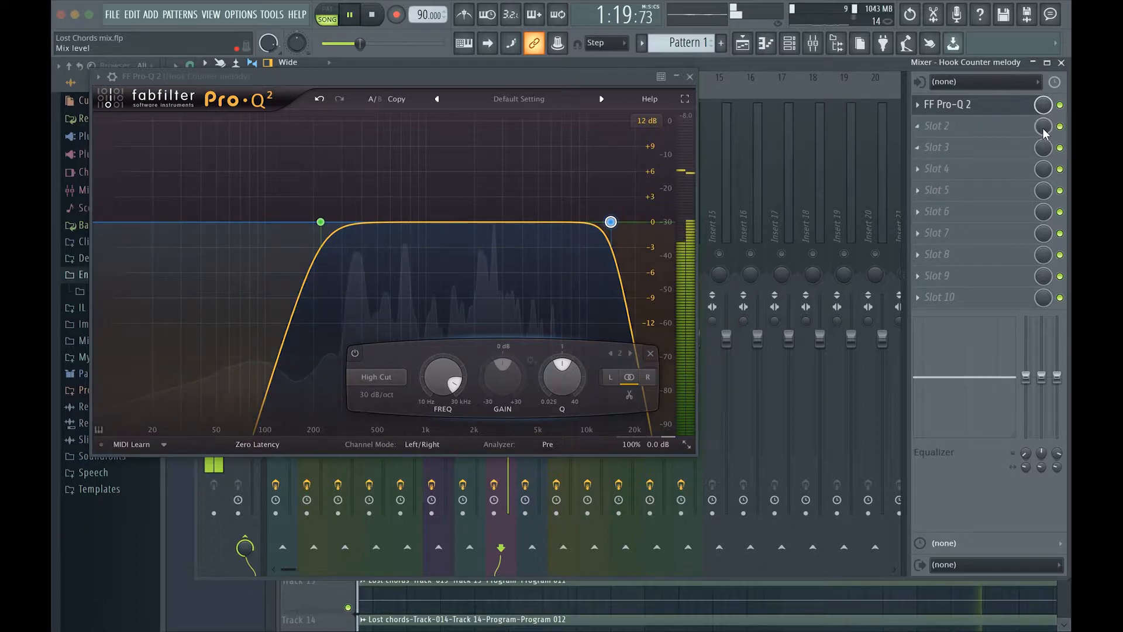
pyautogui.click(1060, 106)
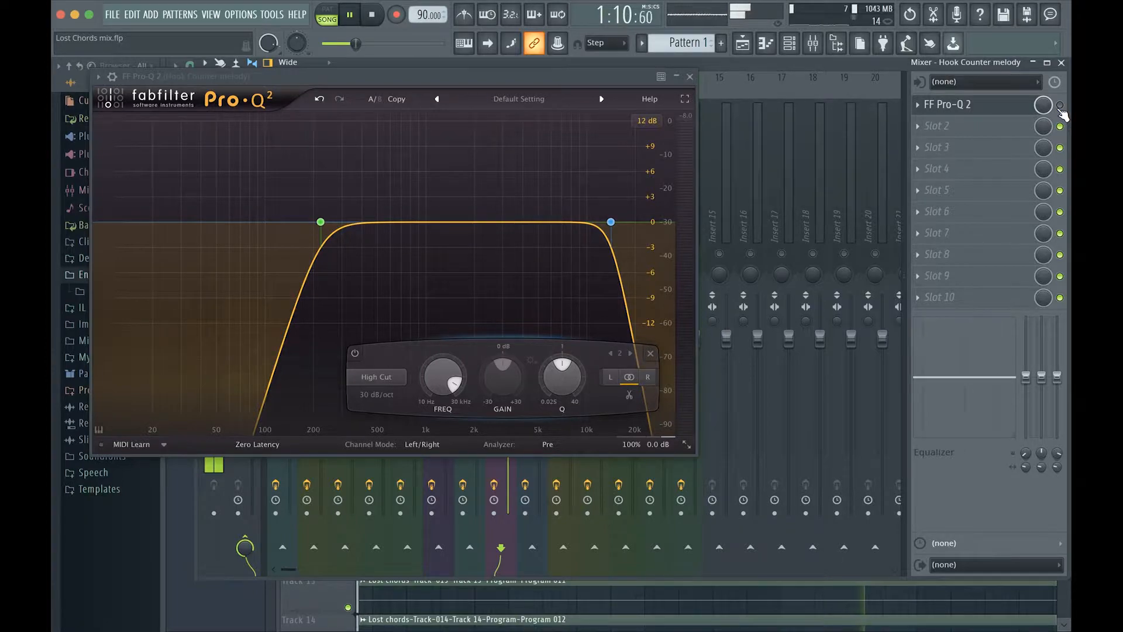
pyautogui.click(1060, 106)
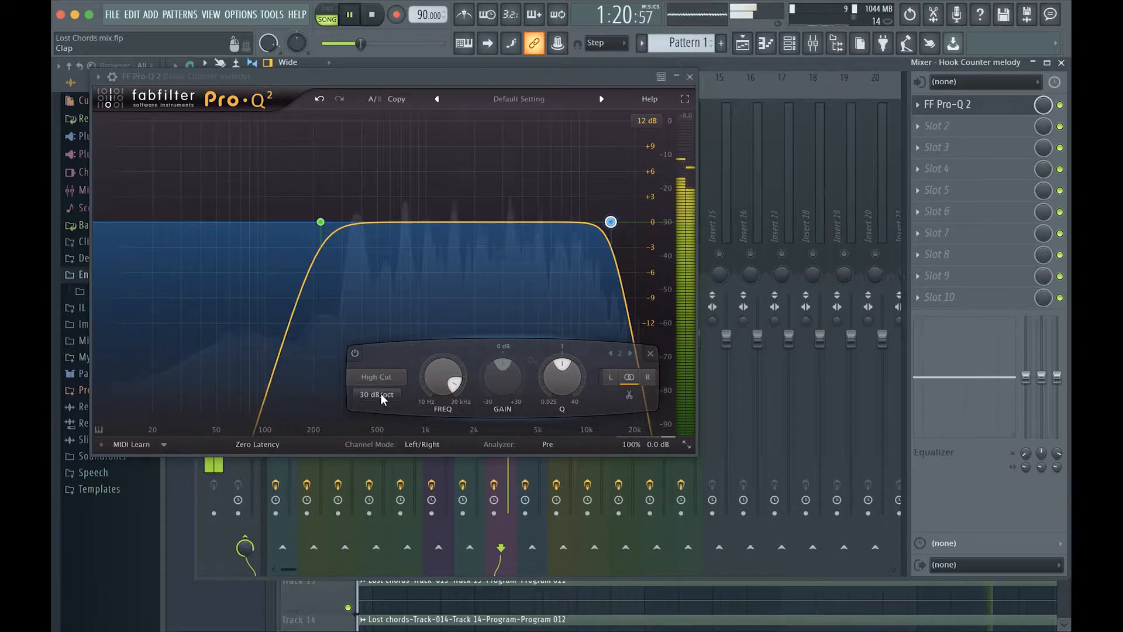
# Soften the melody's high cut to 24 dB/oct at 17113 Hz, close the equalizer and stop playback
pyautogui.scroll(-1, 383, 399)
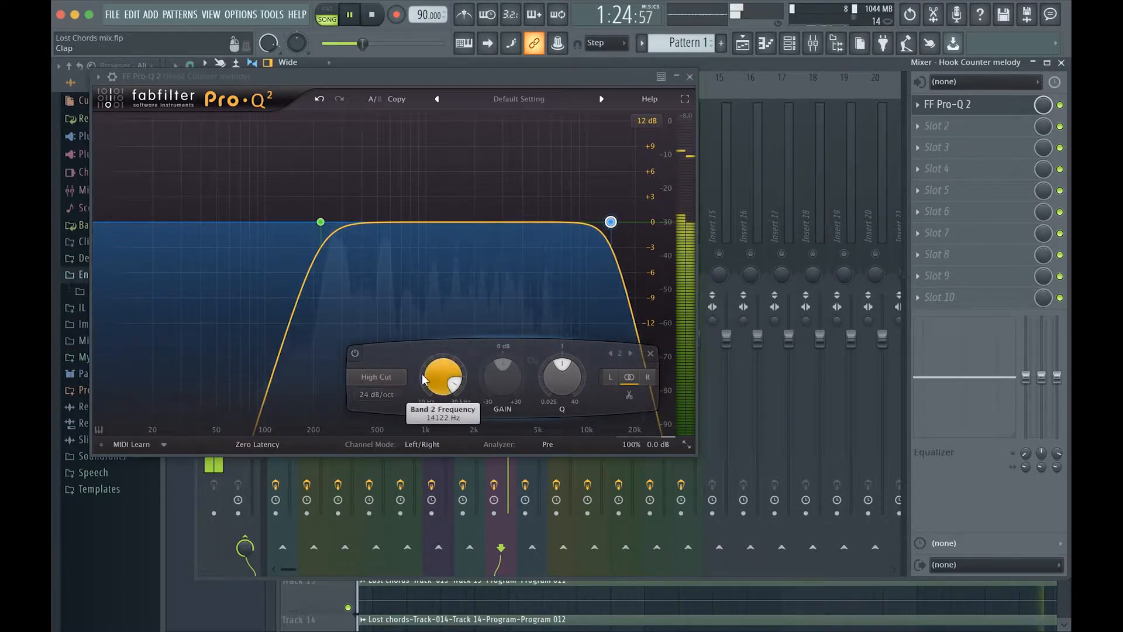
pyautogui.scroll(5, 429, 379)
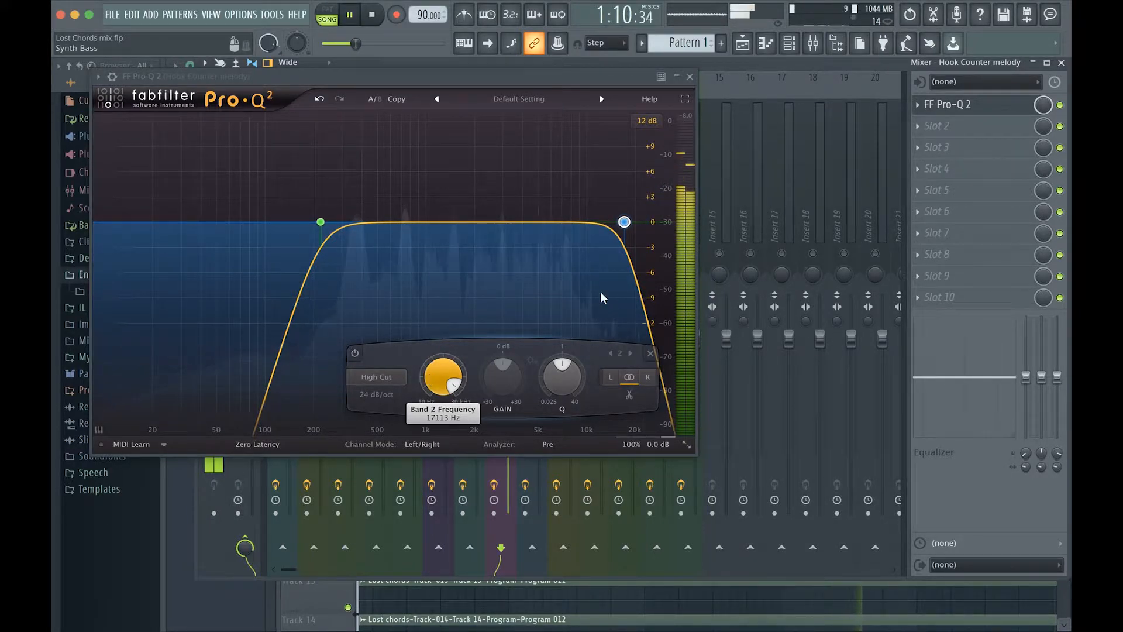
pyautogui.click(689, 76)
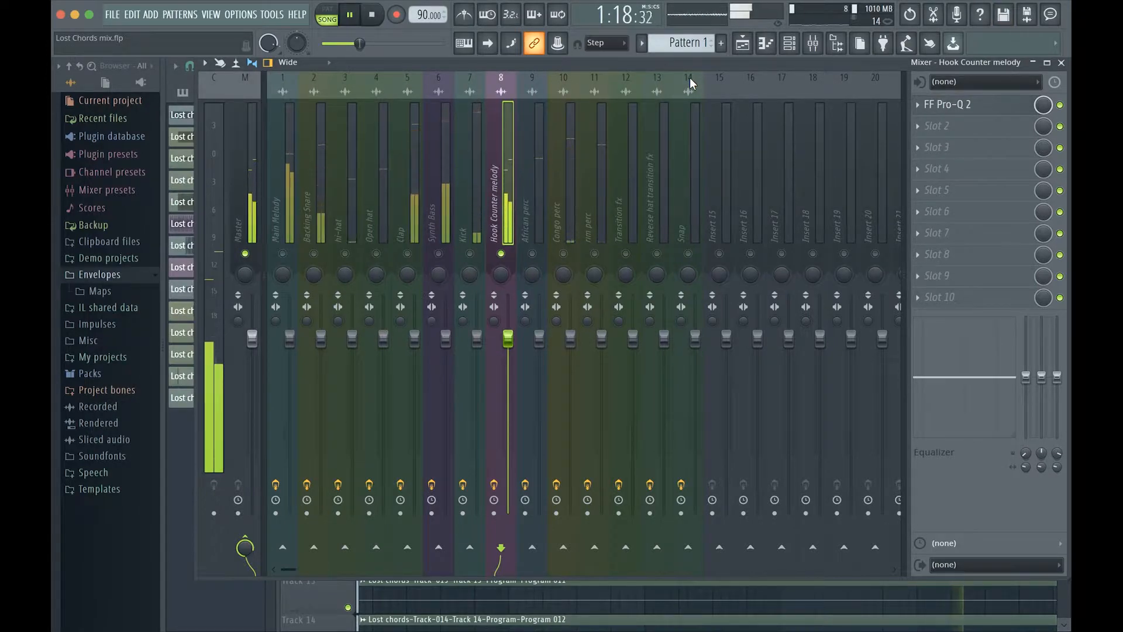
pyautogui.press('space')
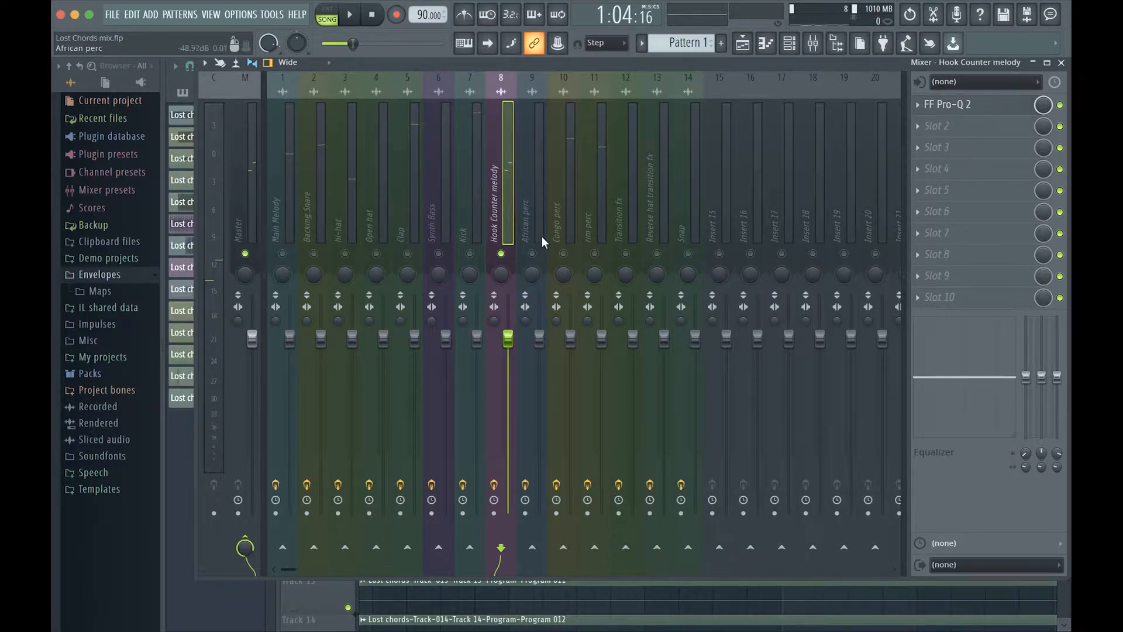
# Solo the African perc track, play the song and open the track's FF Pro-Q 2
pyautogui.click(532, 253)
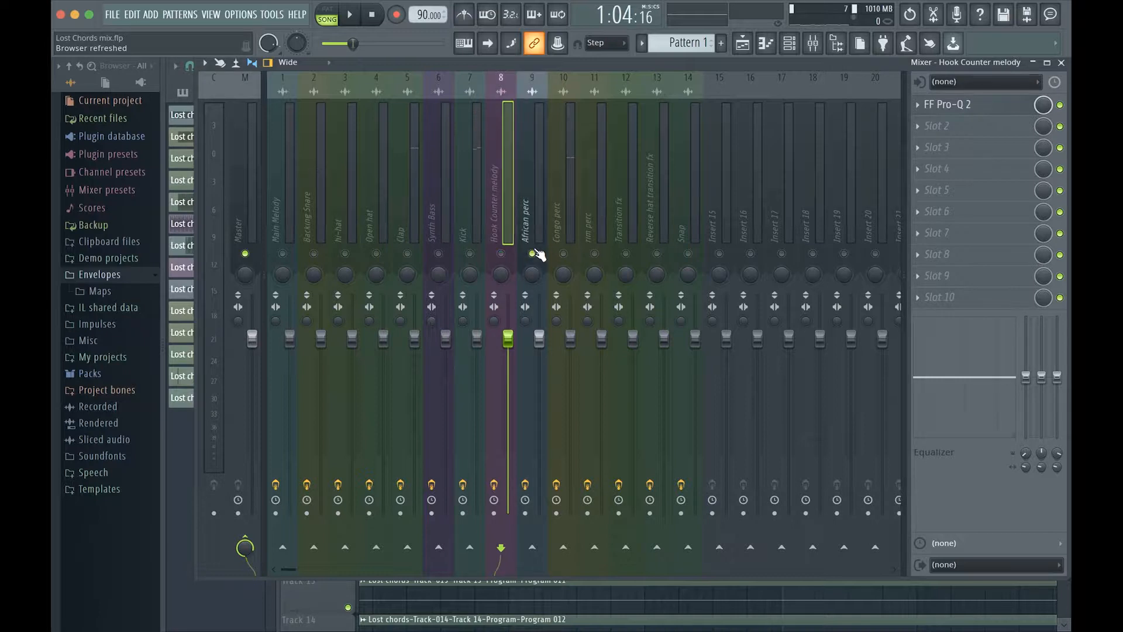
pyautogui.click(527, 207)
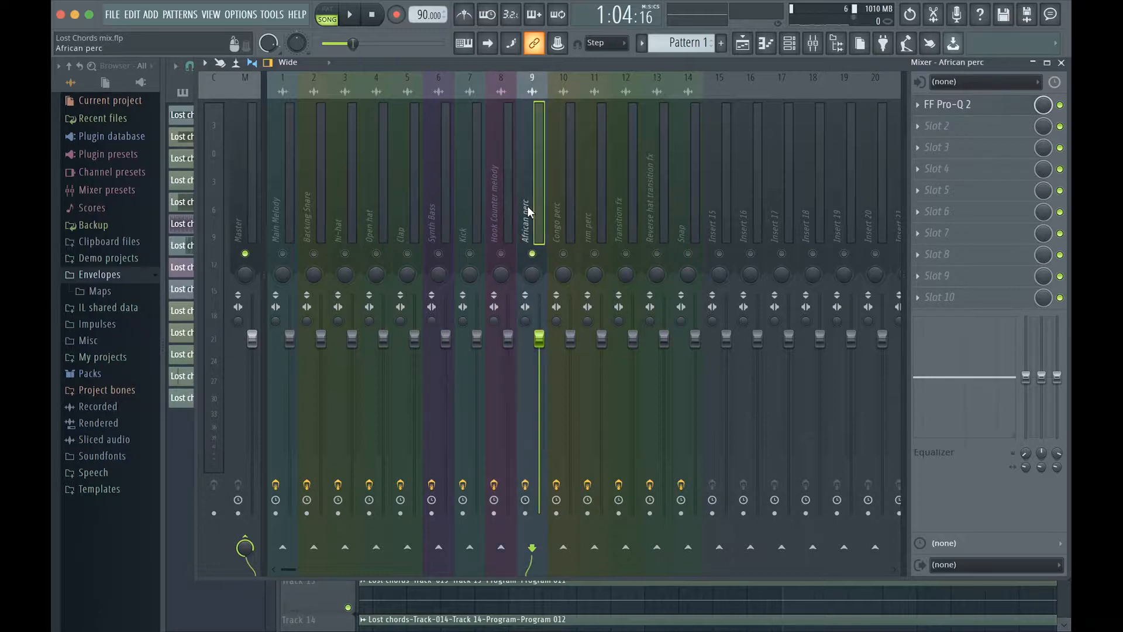
pyautogui.press('space')
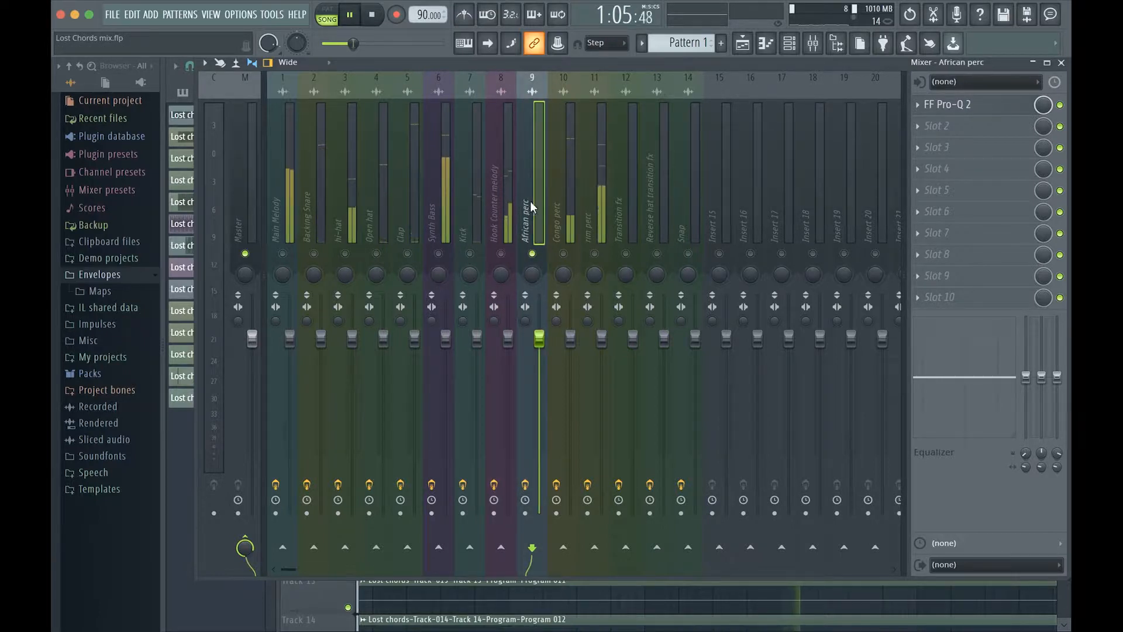
pyautogui.click(972, 105)
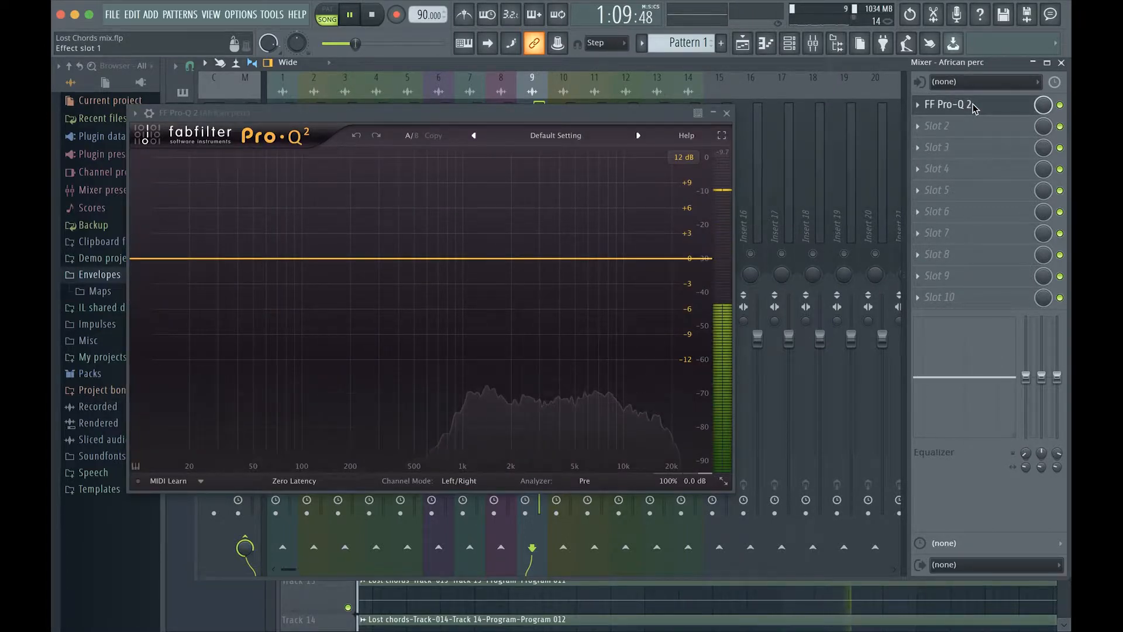
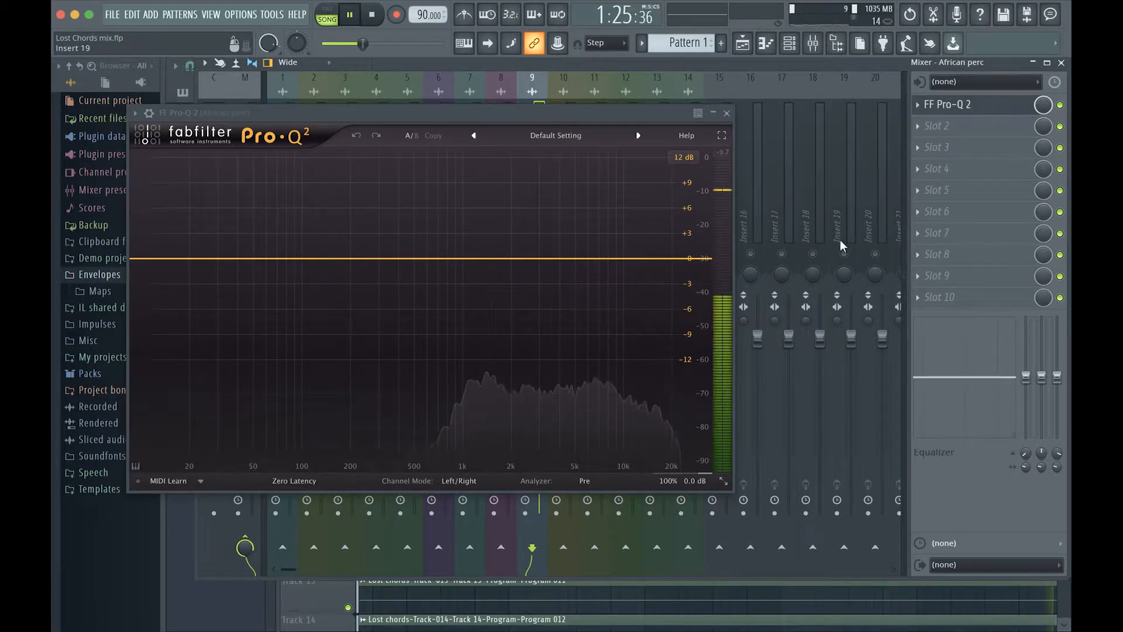
# Add an 18 dB/oct Low Cut to the African perc and settle its frequency at about 959 Hz during playback
pyautogui.click(411, 259)
pyautogui.scroll(-2, 296, 413)
pyautogui.scroll(-1, 295, 429)
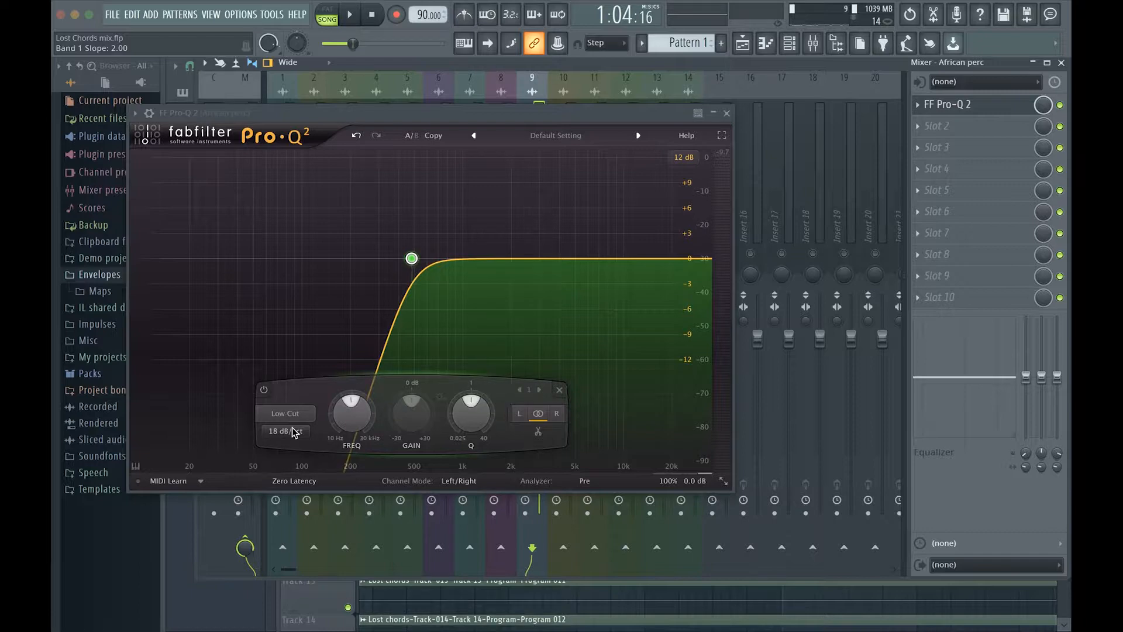
pyautogui.scroll(4, 351, 415)
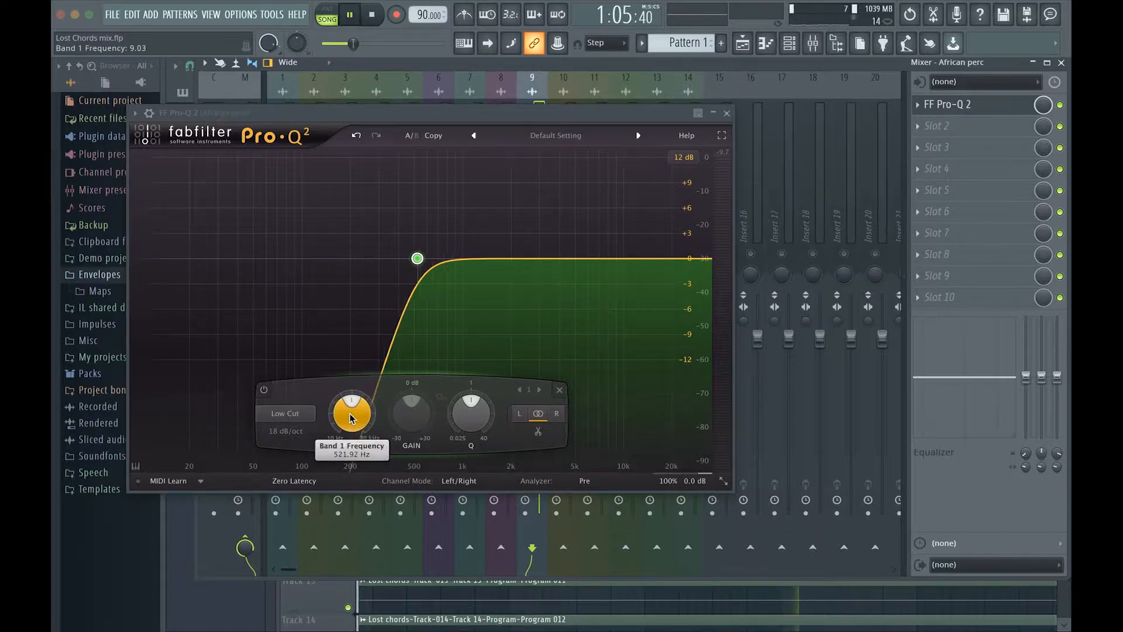
pyautogui.scroll(10, 351, 415)
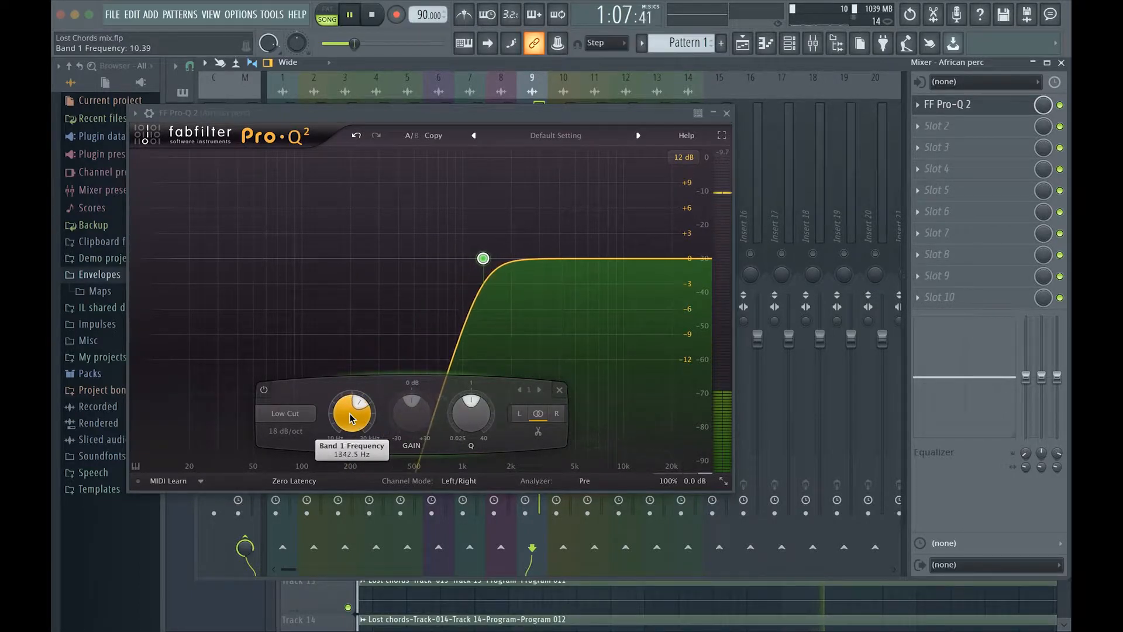
pyautogui.scroll(-5, 351, 418)
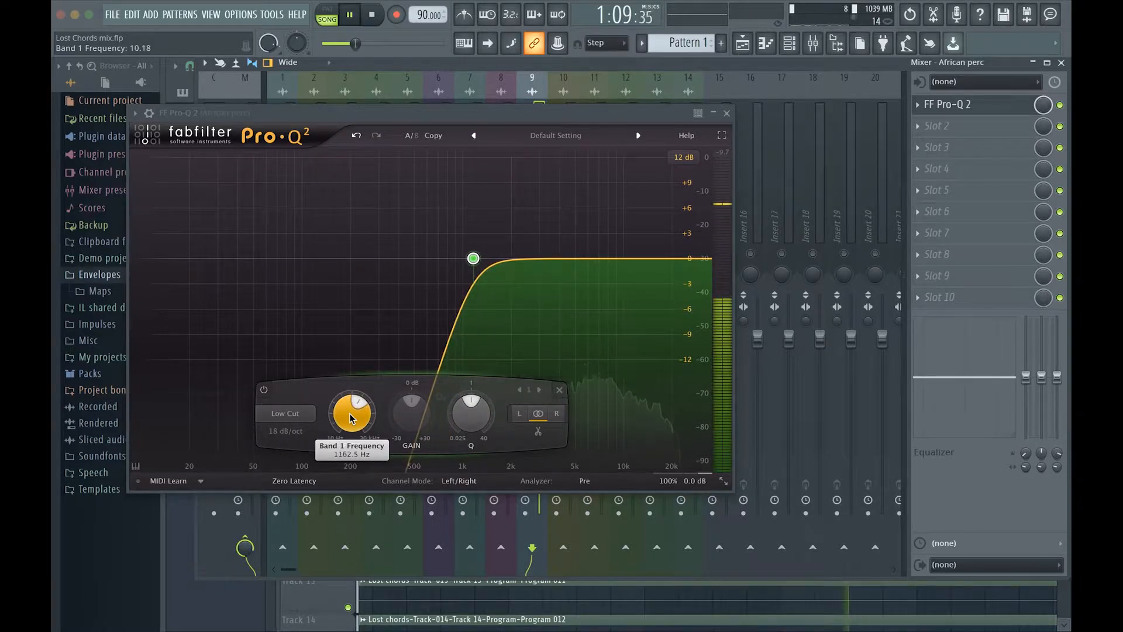
pyautogui.scroll(-2, 352, 417)
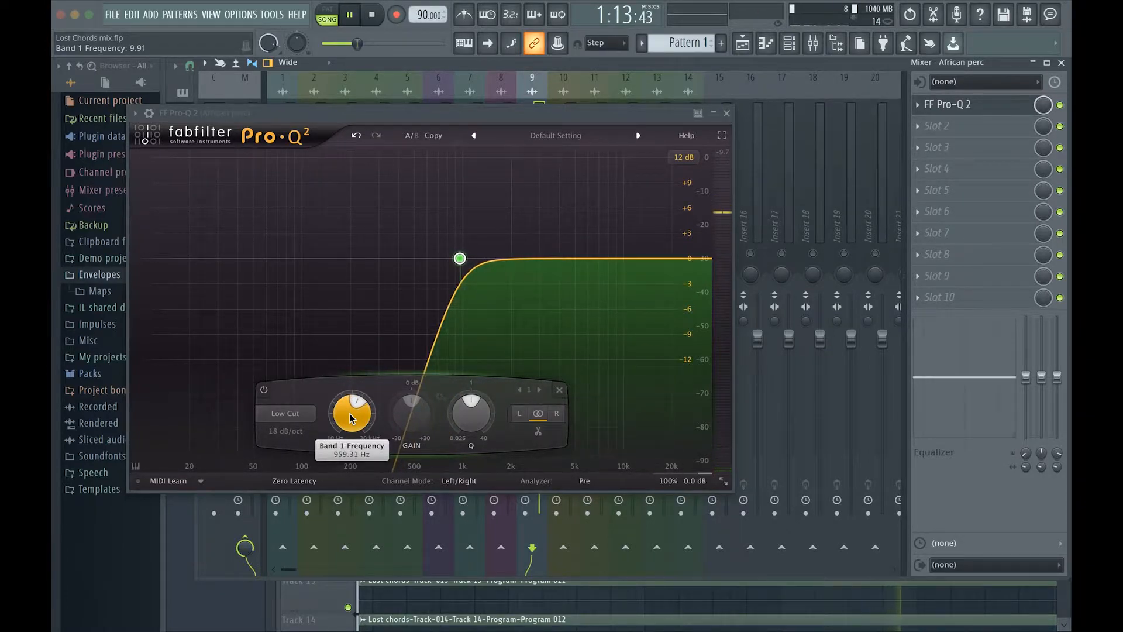
# Add a High Cut band with a 24 dB/oct slope to the African perc and settle its frequency at about 15 kHz
pyautogui.click(653, 257)
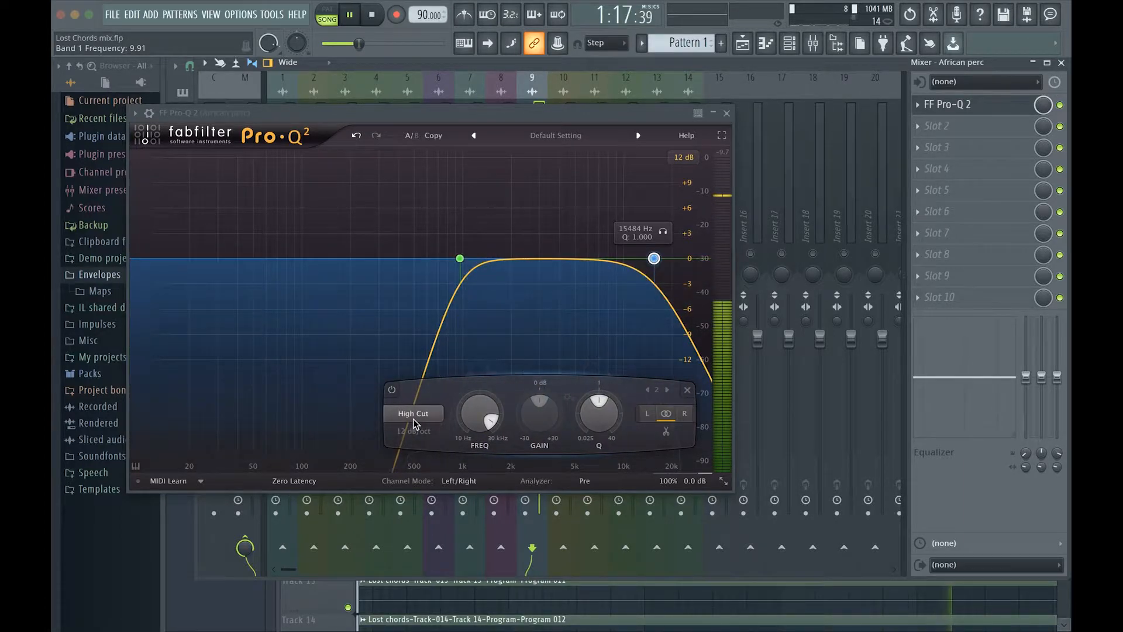
pyautogui.scroll(2, 418, 430)
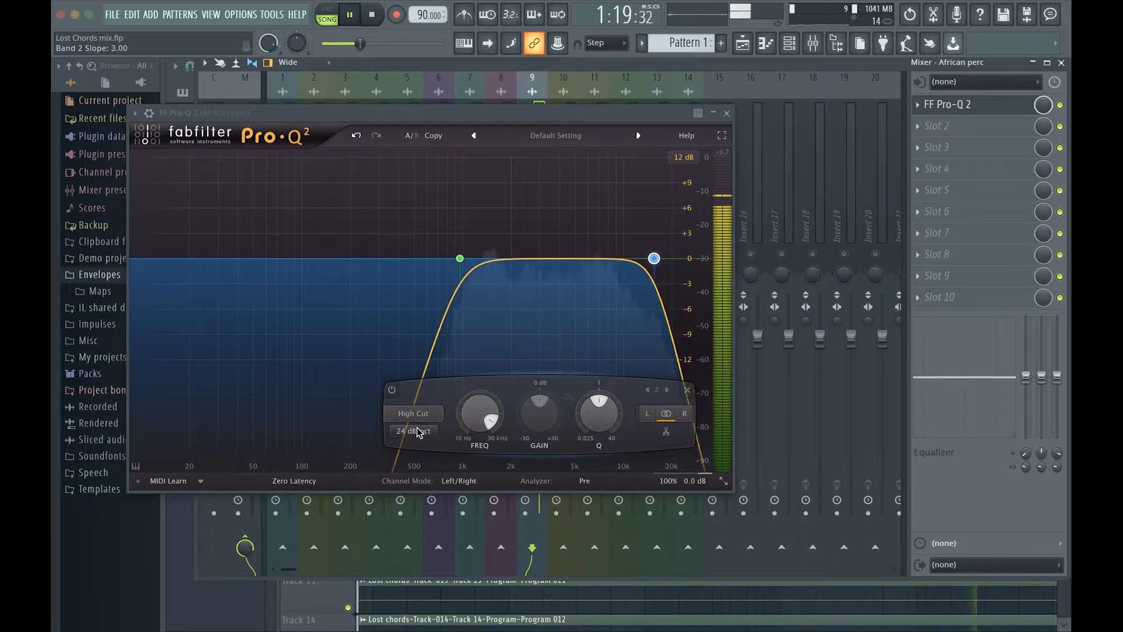
pyautogui.scroll(-6, 479, 418)
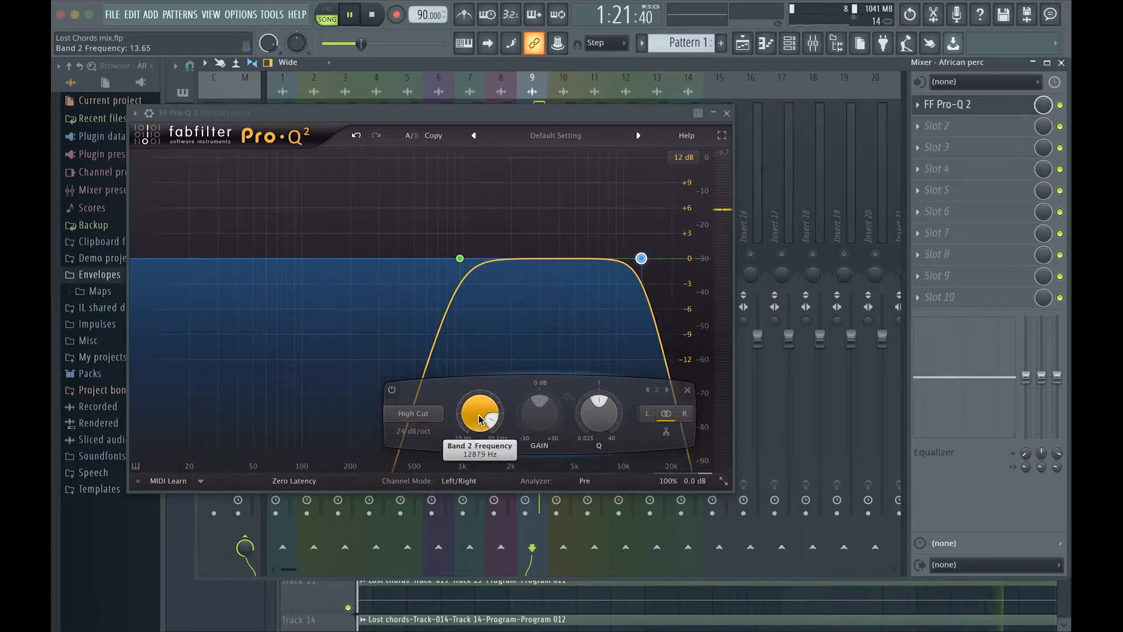
pyautogui.scroll(5, 479, 418)
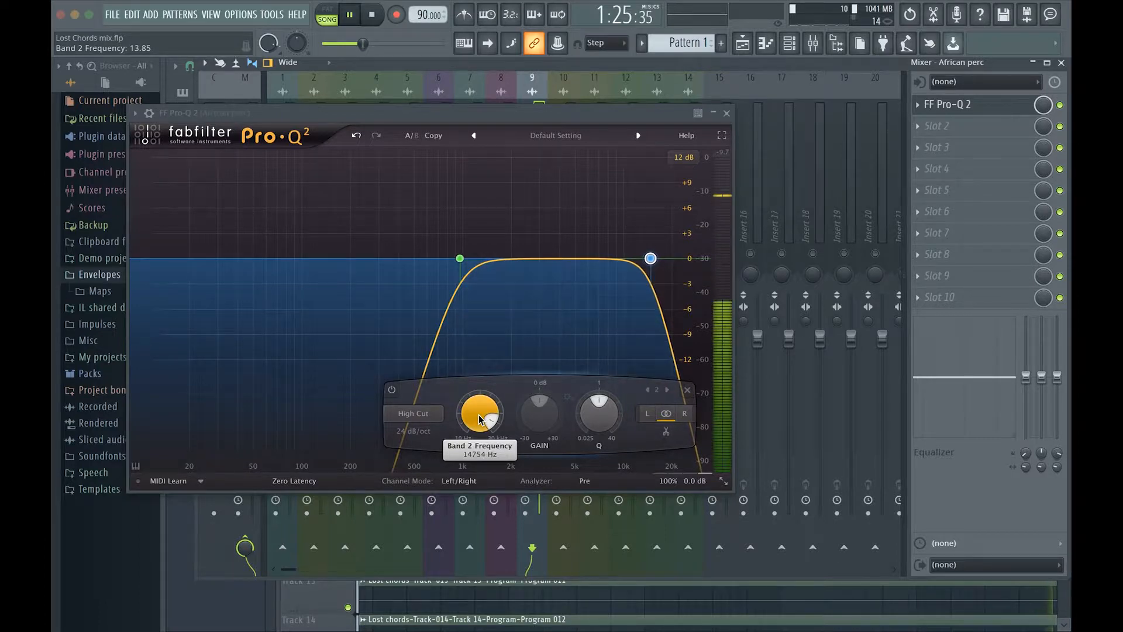
pyautogui.scroll(1, 479, 417)
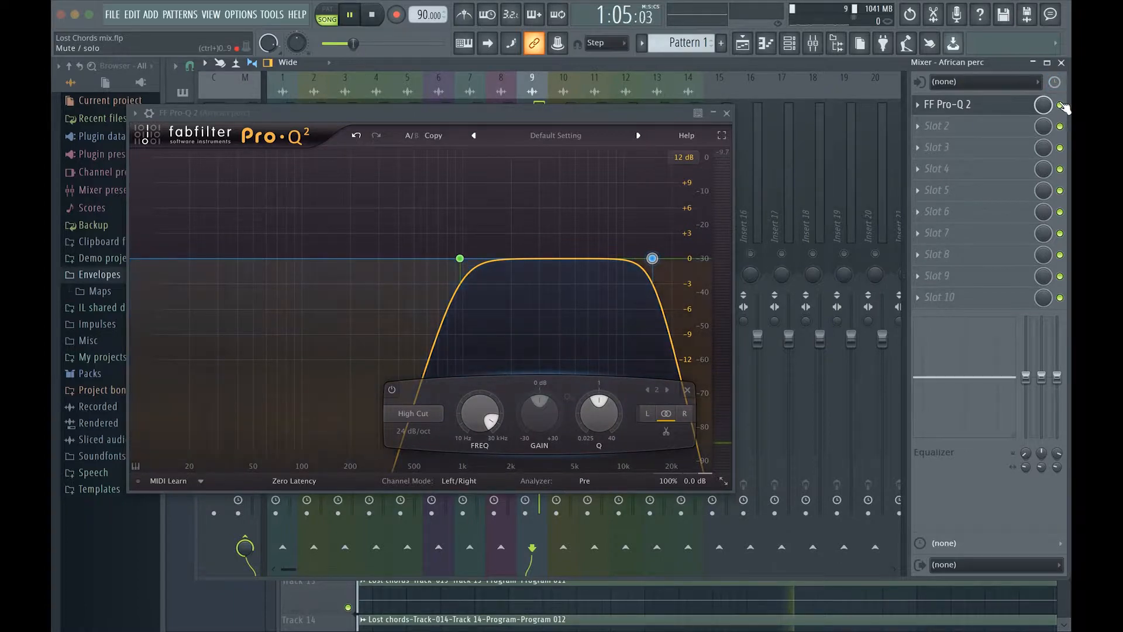
# Compare the African perc with its FF Pro-Q 2 bypassed and enabled, close the equalizer and stop the song
pyautogui.click(1060, 105)
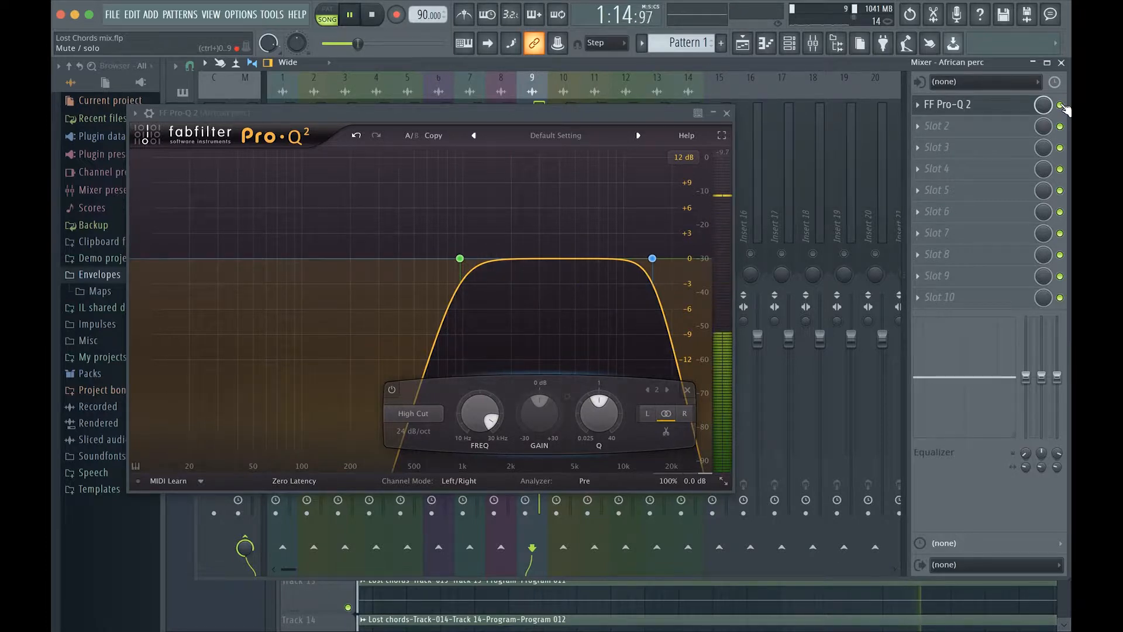
pyautogui.click(726, 113)
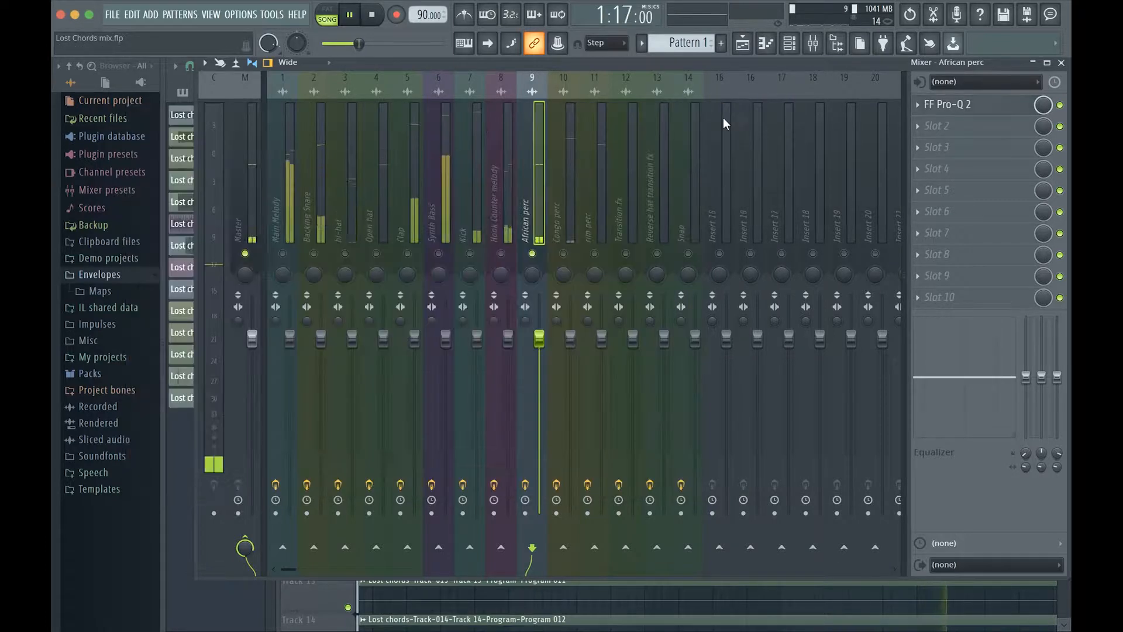
pyautogui.press('space')
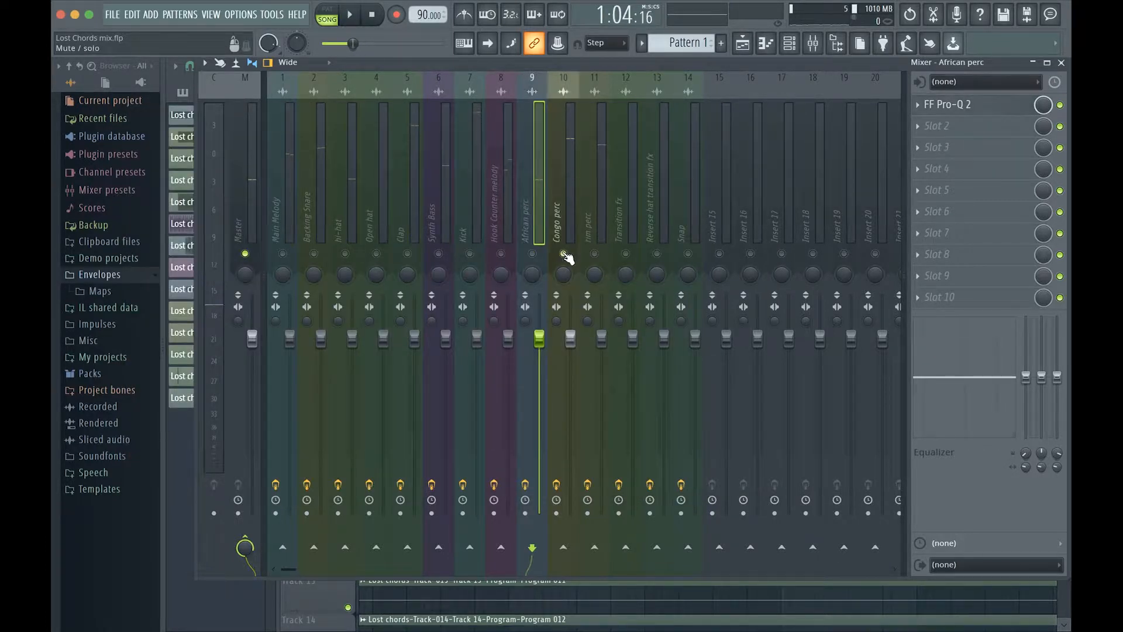
# Select the Congo perc track, open its FF Pro-Q 2 and play the song
pyautogui.click(555, 199)
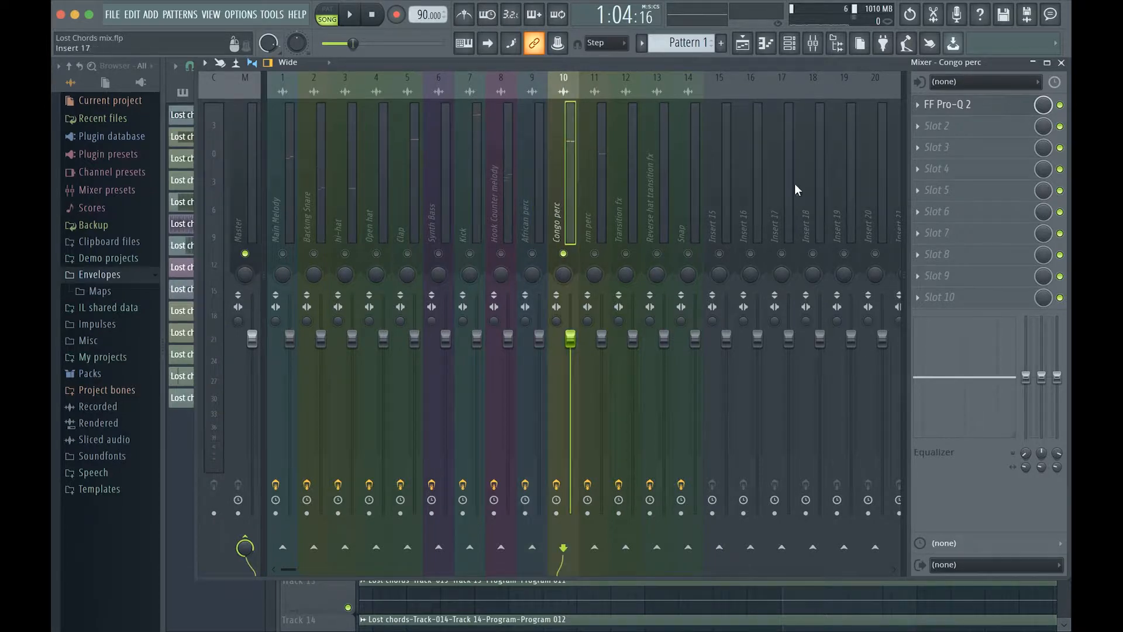
pyautogui.click(938, 105)
pyautogui.press('space')
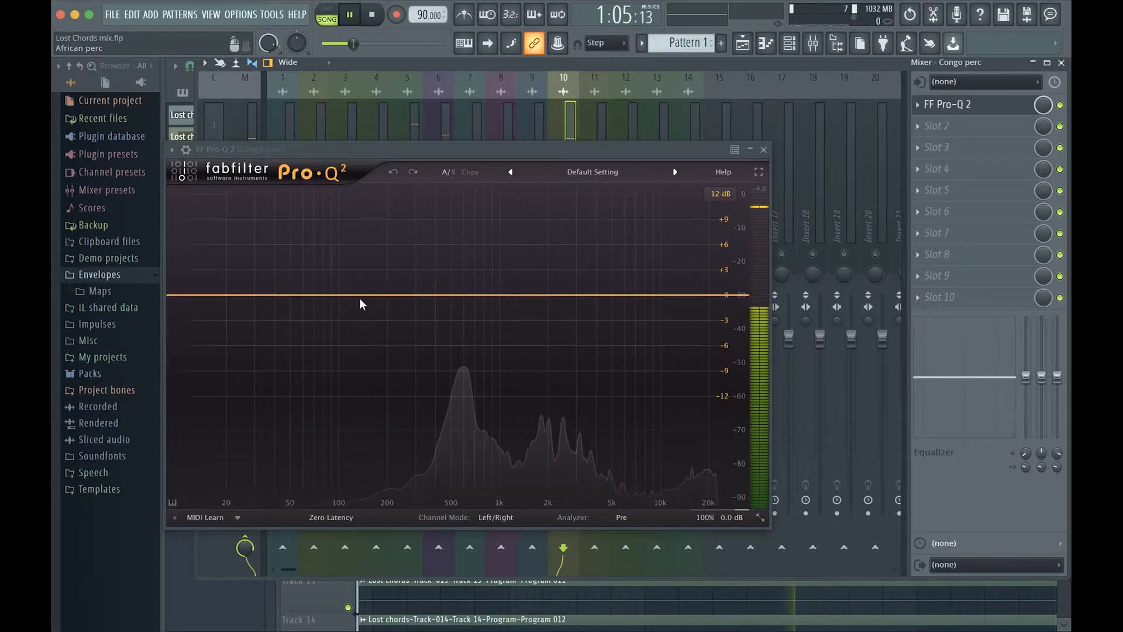
# Add a Low Cut band with an 18 dB/oct slope to the Congo perc and settle its frequency at about 300 Hz during playback
pyautogui.click(390, 294)
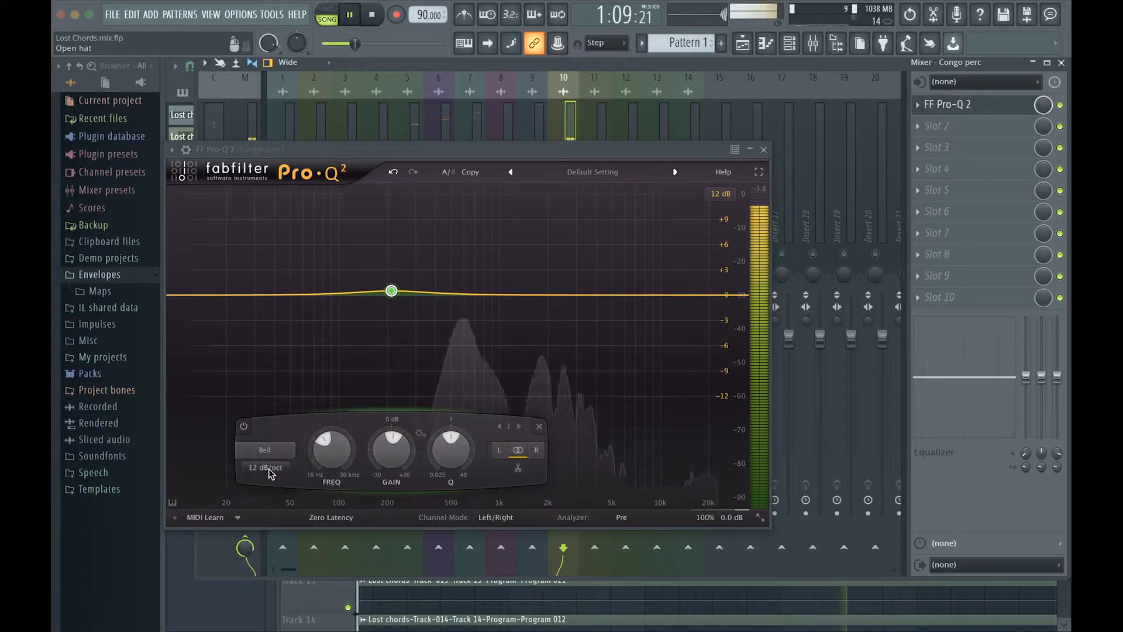
pyautogui.scroll(2, 270, 466)
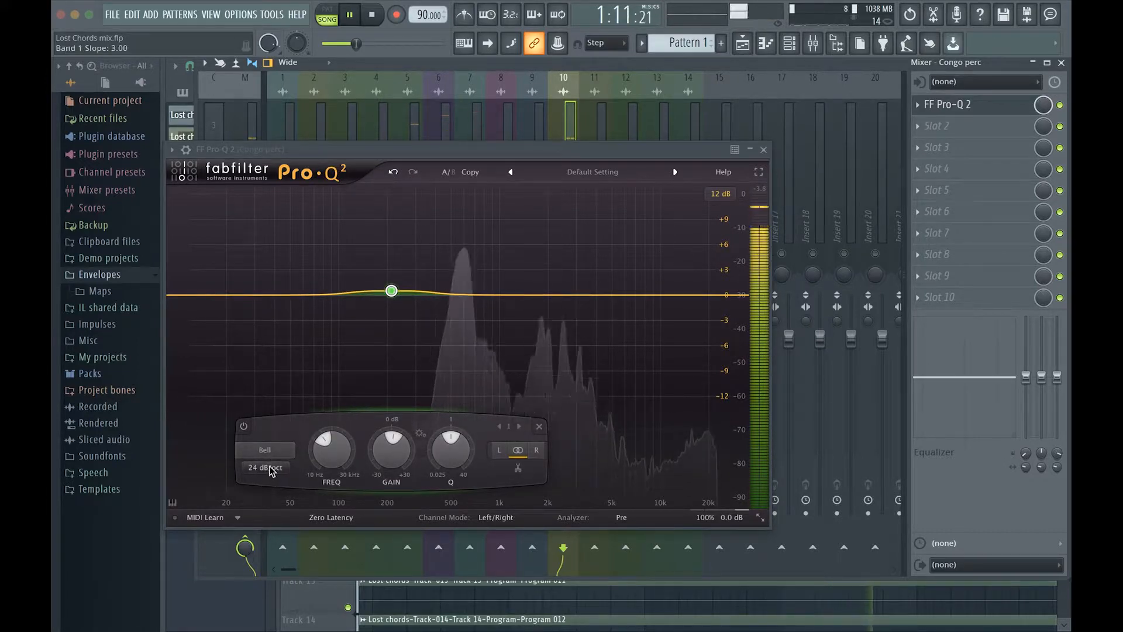
pyautogui.scroll(-2, 271, 467)
pyautogui.scroll(-2, 271, 466)
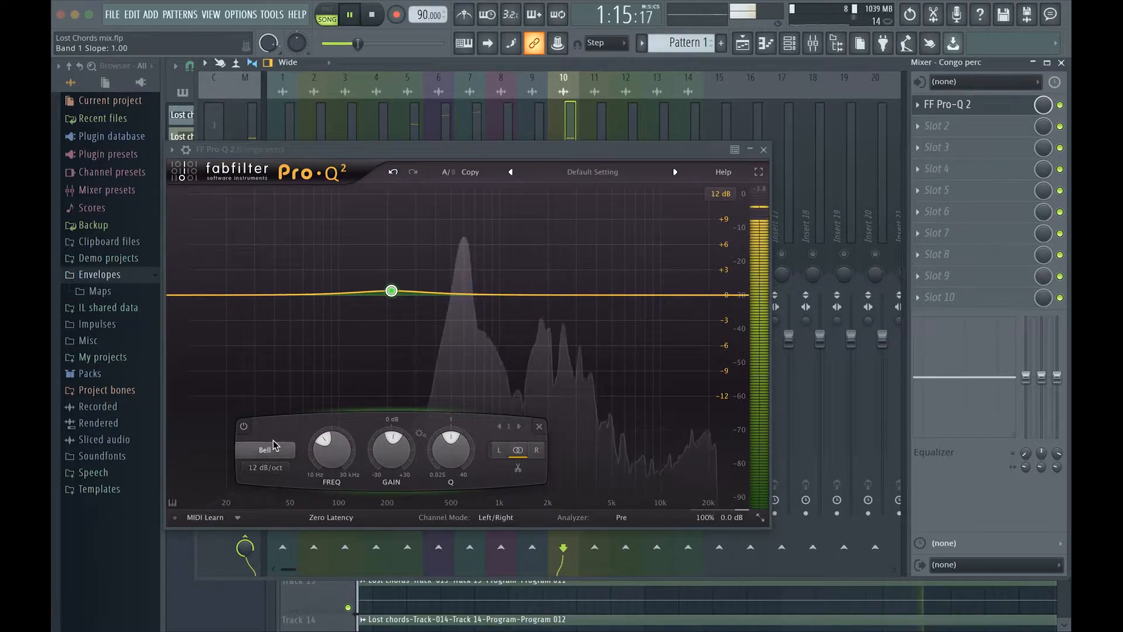
pyautogui.scroll(2, 272, 451)
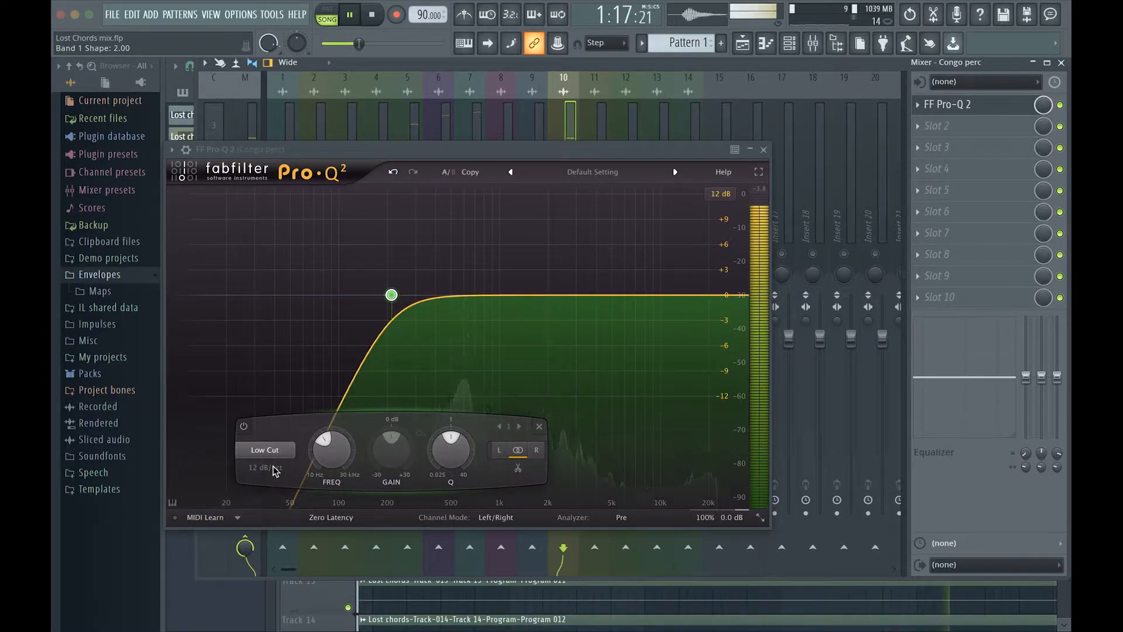
pyautogui.scroll(5, 342, 447)
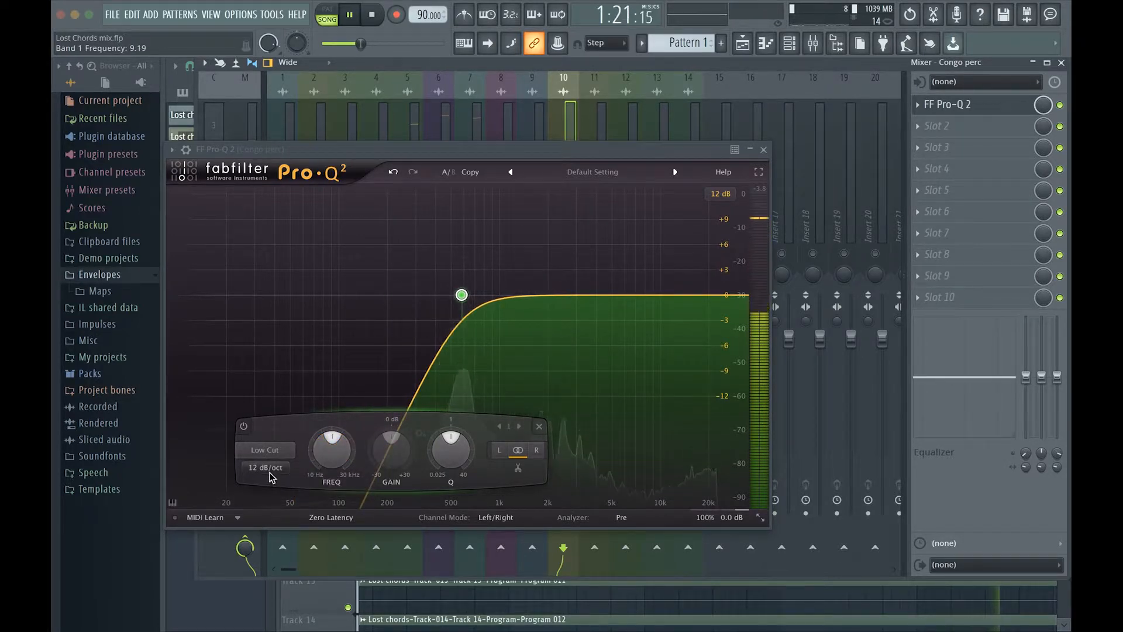
pyautogui.scroll(1, 329, 455)
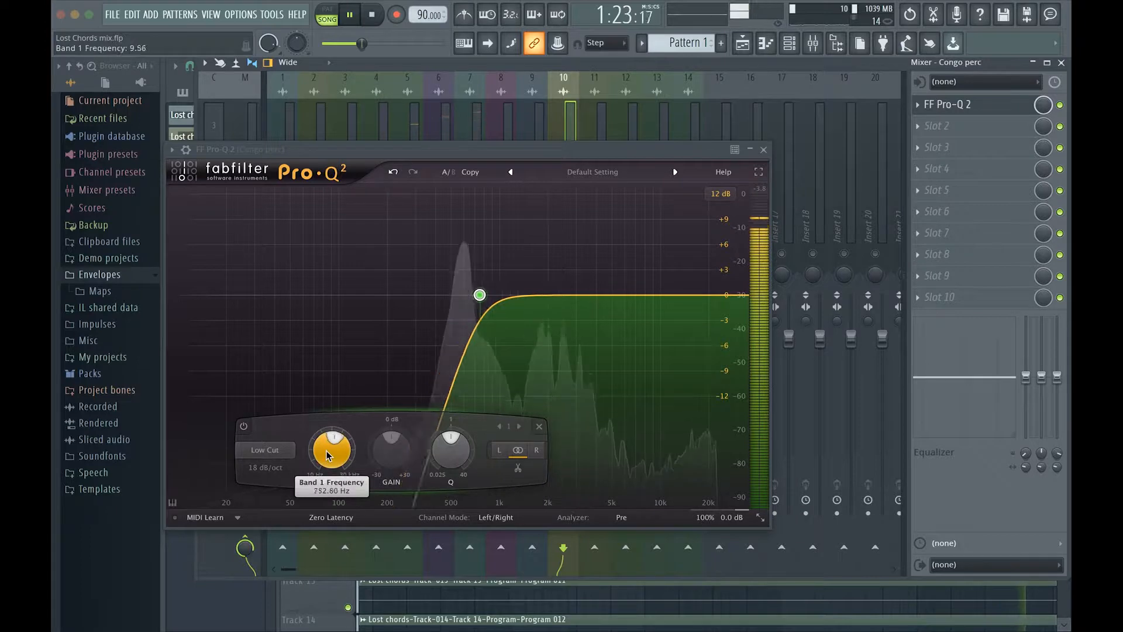
pyautogui.scroll(-4, 329, 455)
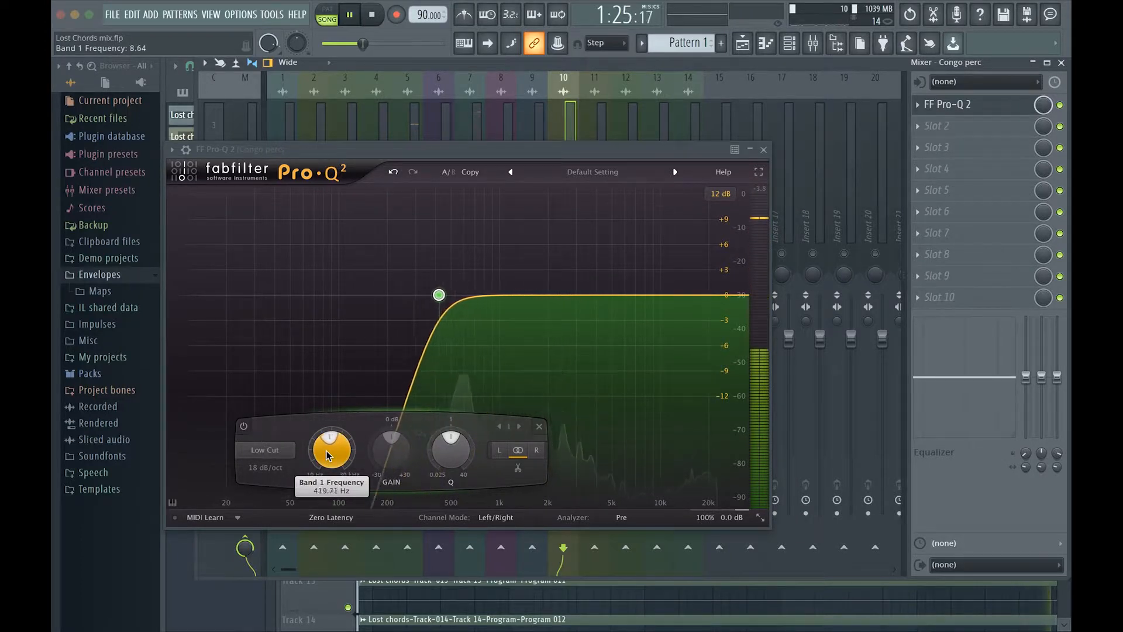
pyautogui.scroll(-1, 328, 455)
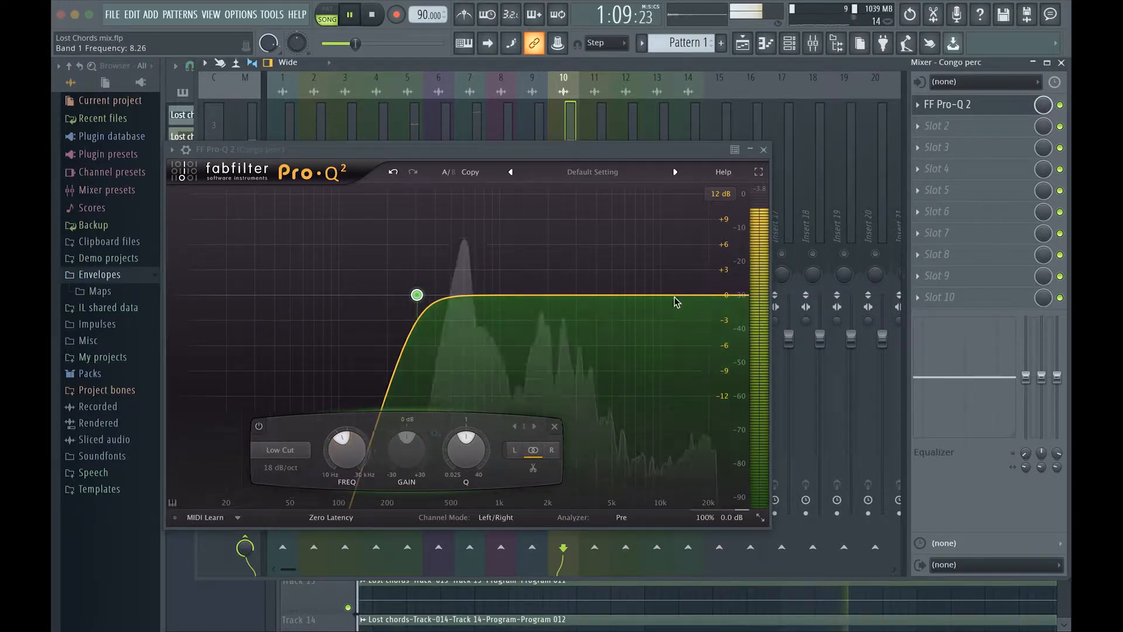
# Add a High Cut band with an 18 dB/oct slope to the Congo perc and sweep its frequency, settling at about 10 kHz
pyautogui.click(693, 295)
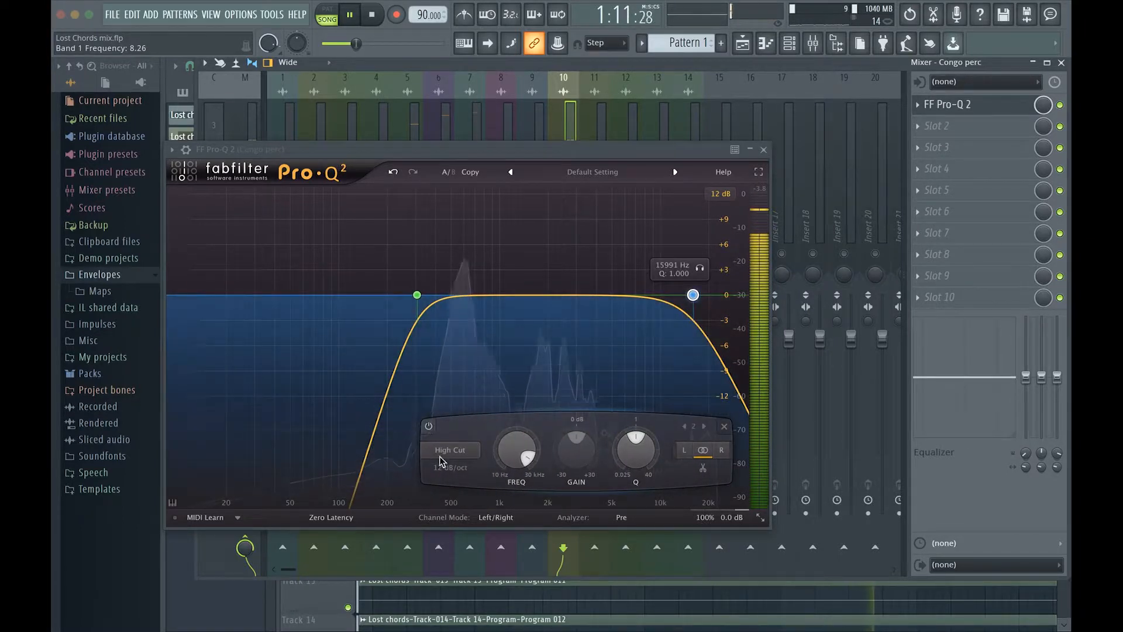
pyautogui.scroll(1, 462, 475)
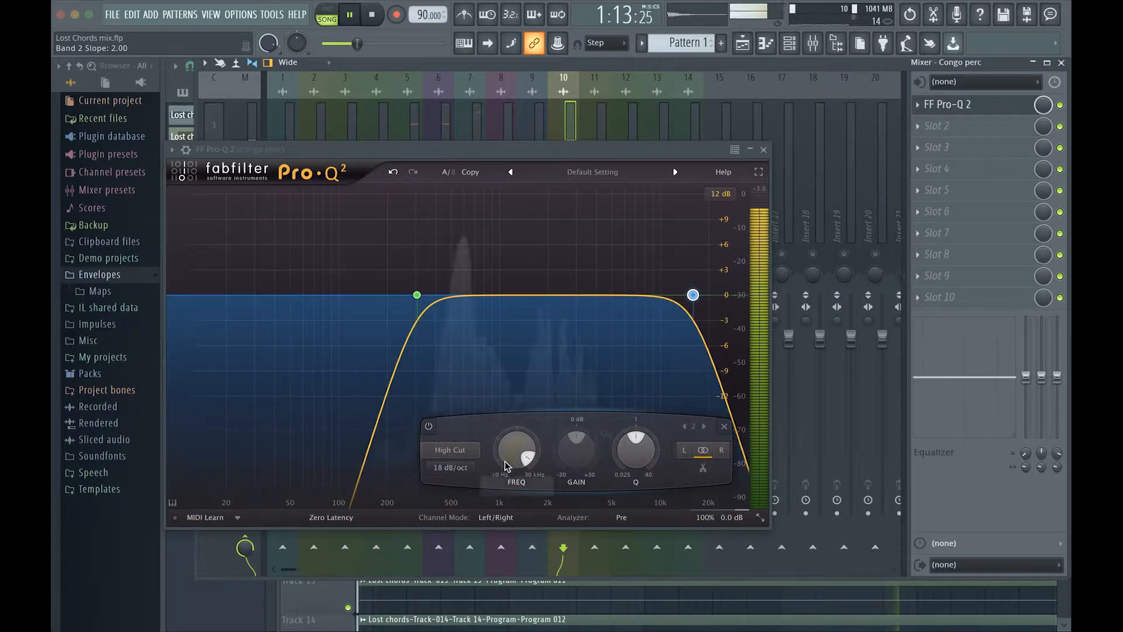
pyautogui.scroll(-8, 508, 462)
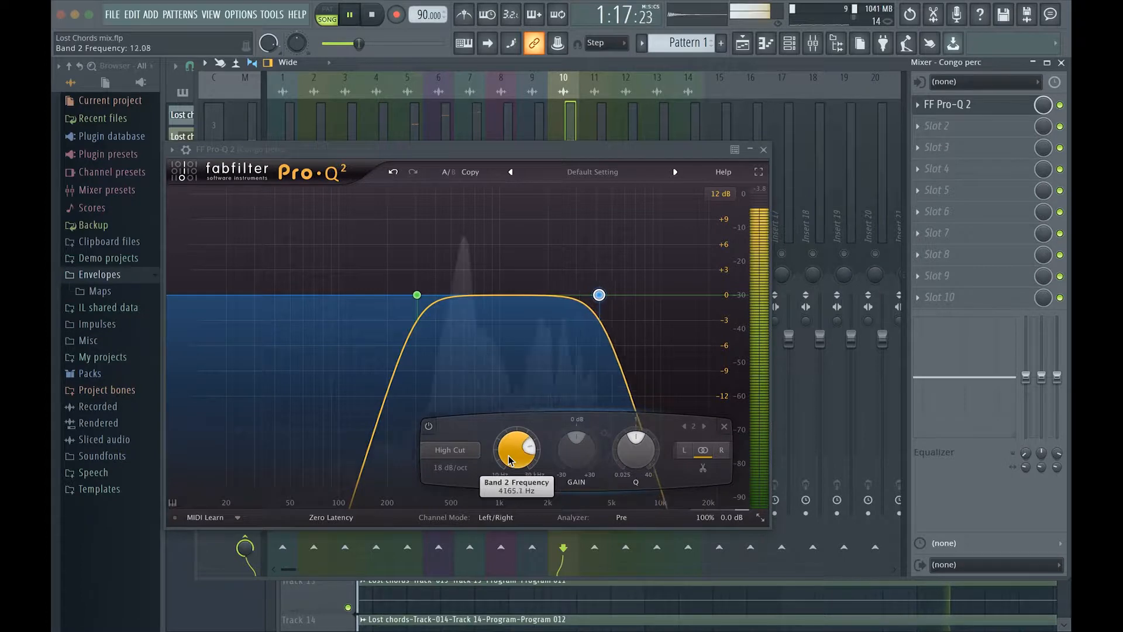
pyautogui.scroll(4, 508, 460)
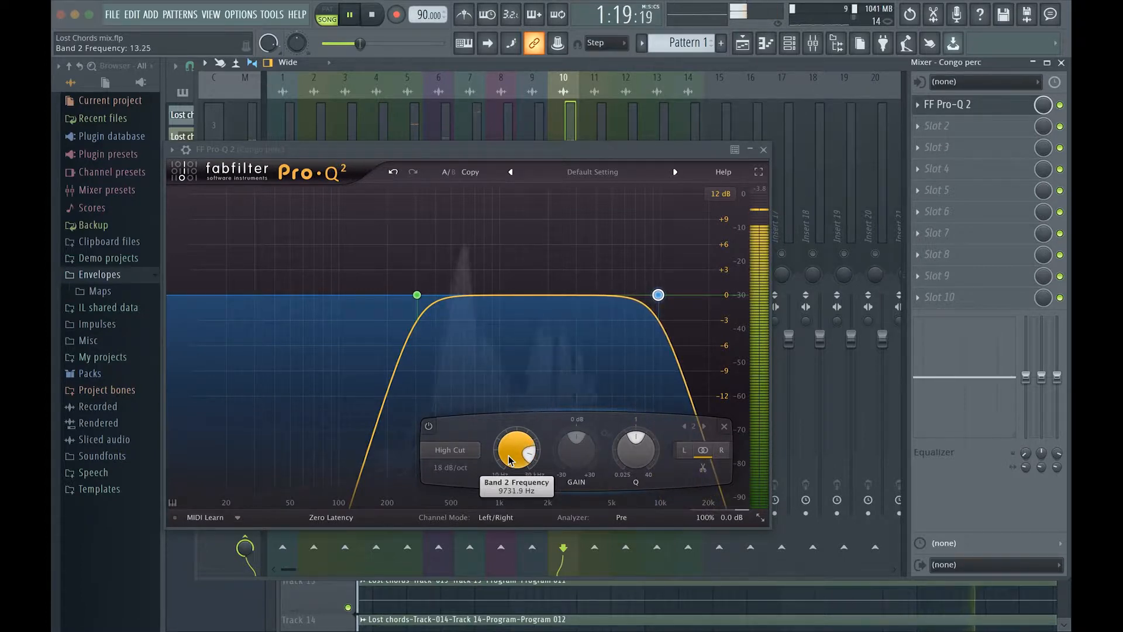
pyautogui.scroll(-1, 509, 460)
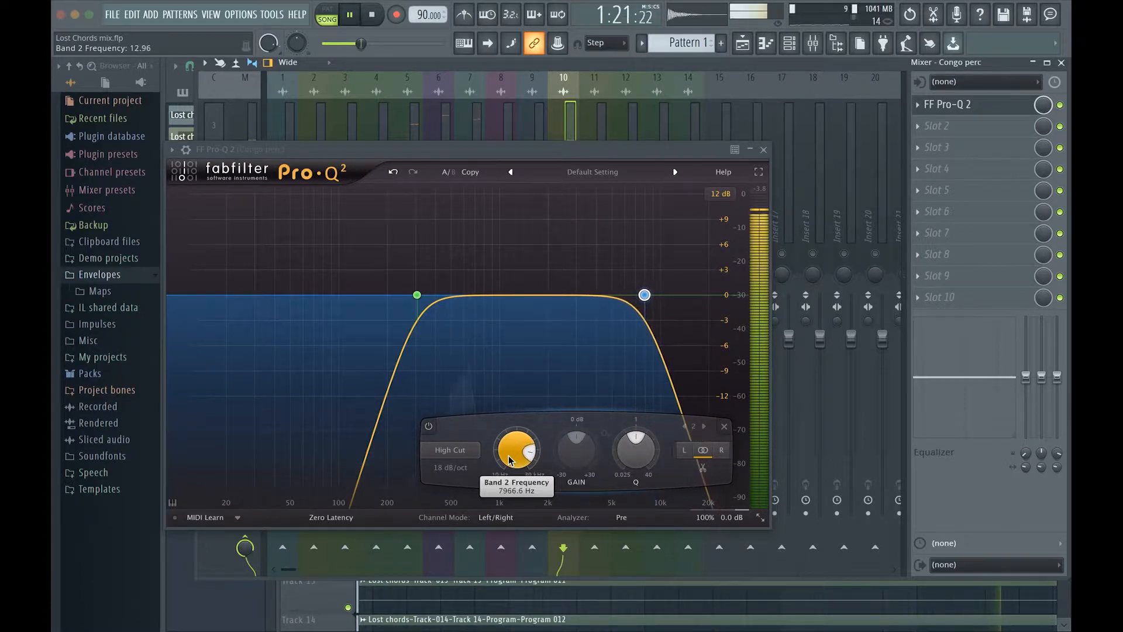
pyautogui.scroll(-12, 509, 460)
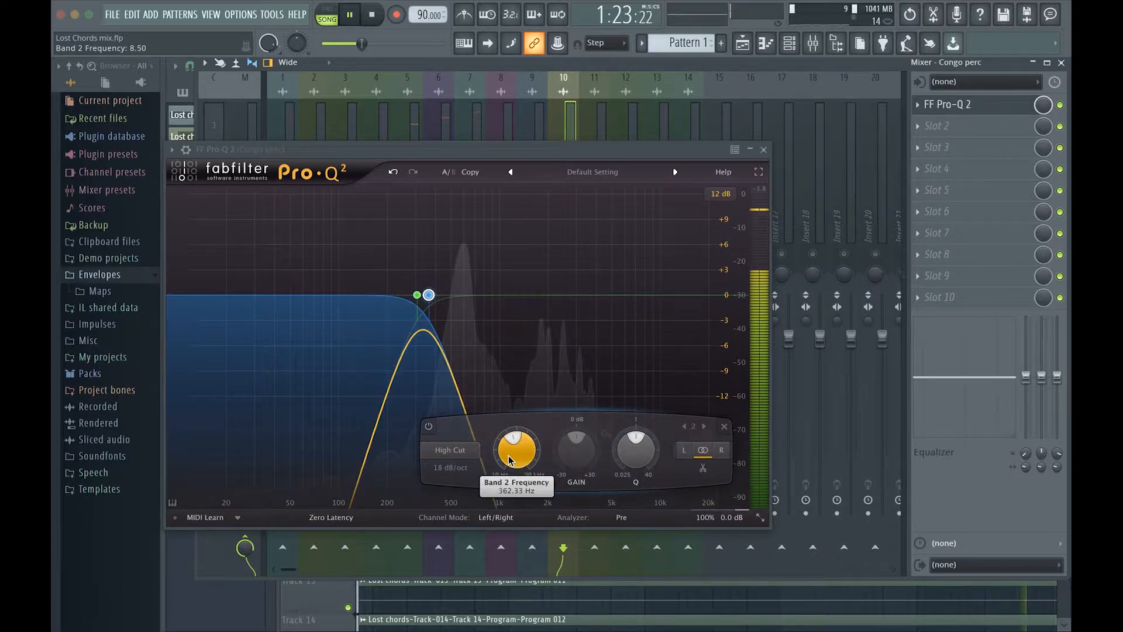
pyautogui.scroll(5, 508, 460)
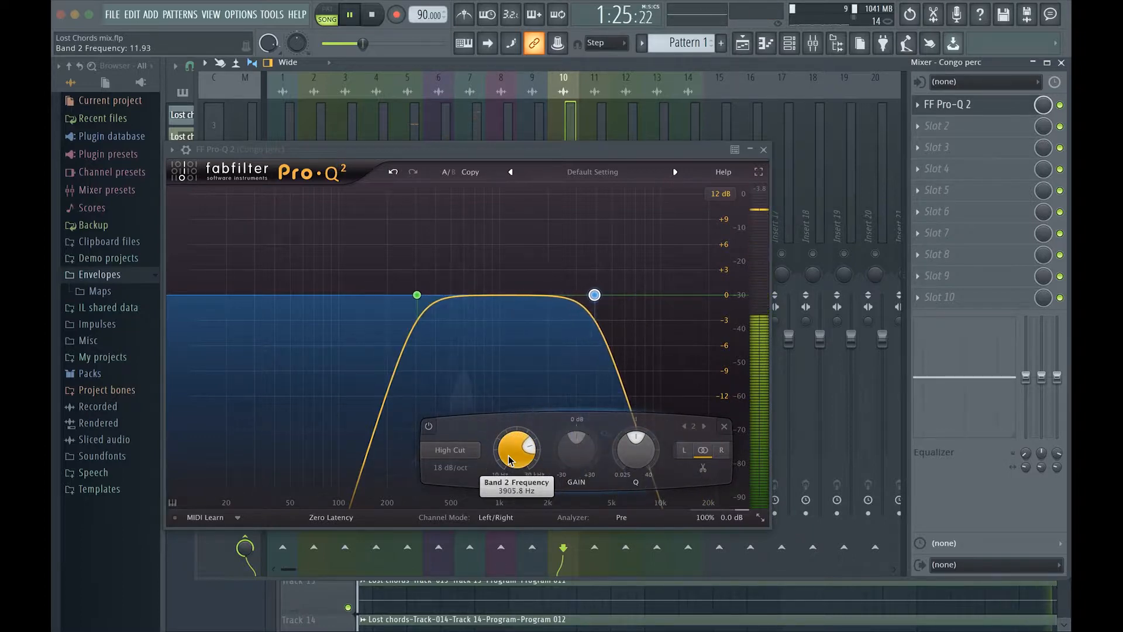
pyautogui.scroll(3, 509, 460)
pyautogui.scroll(2, 509, 460)
pyautogui.scroll(-3, 509, 460)
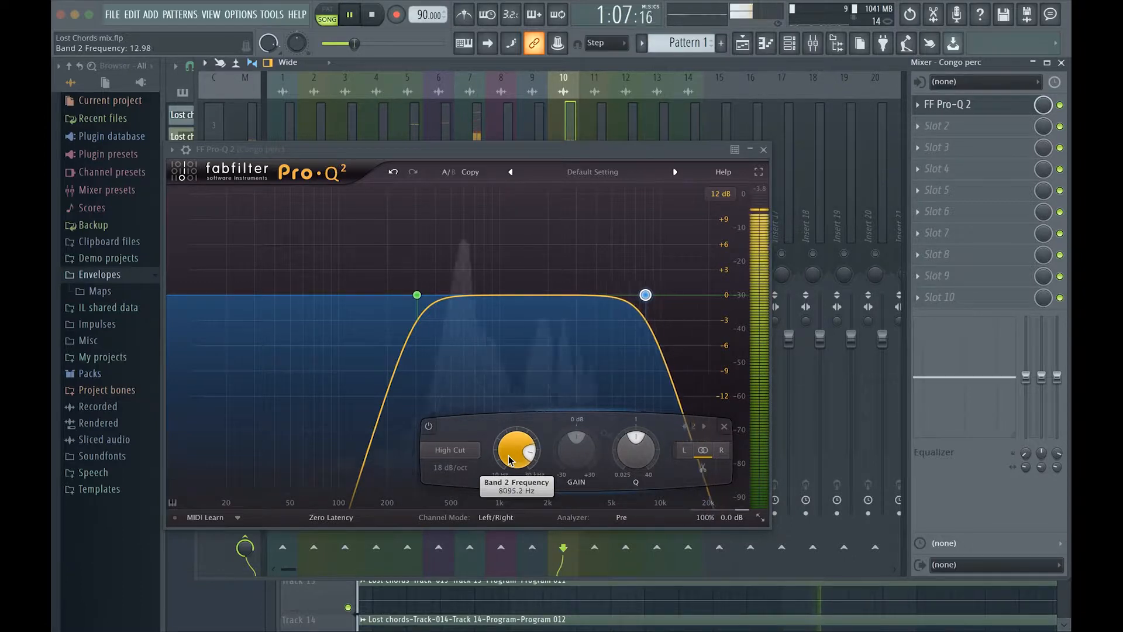
pyautogui.scroll(9, 509, 460)
pyautogui.scroll(-6, 509, 460)
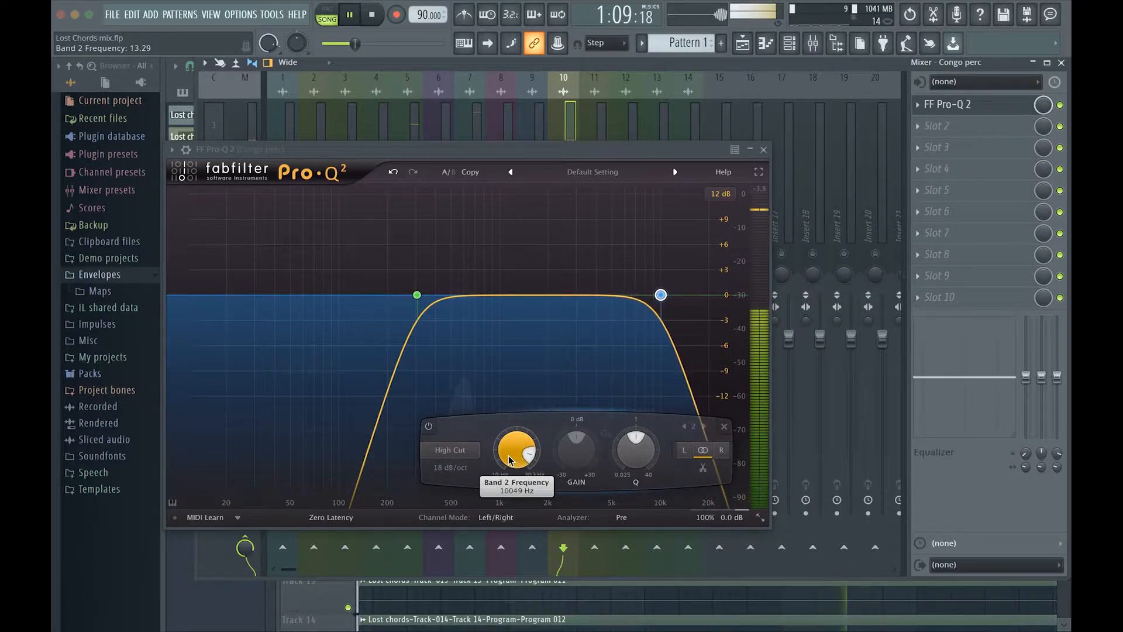
# Sweep the high cut's frequency on the Congo perc EQ and set it slightly below 10 kHz
pyautogui.scroll(4, 508, 460)
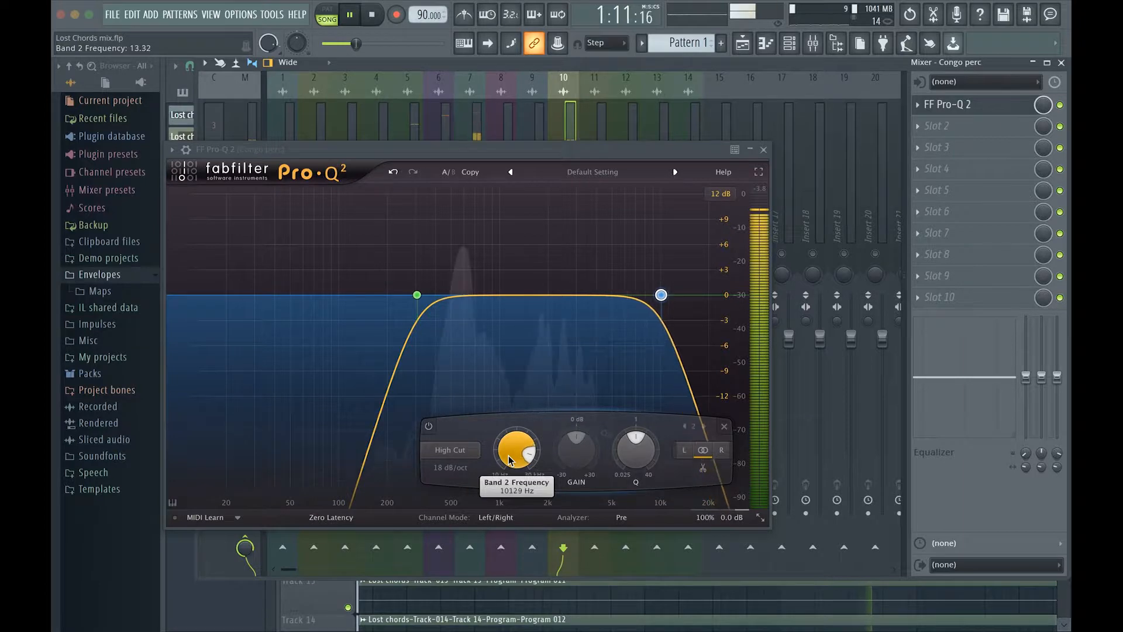
pyautogui.scroll(-1, 508, 460)
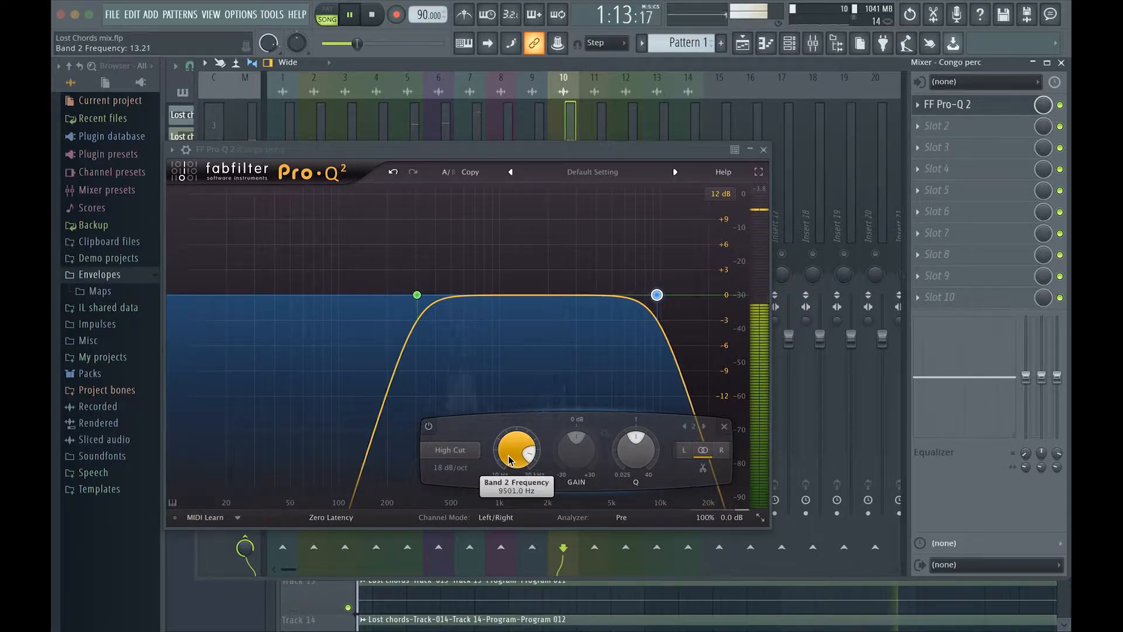
pyautogui.scroll(-8, 509, 460)
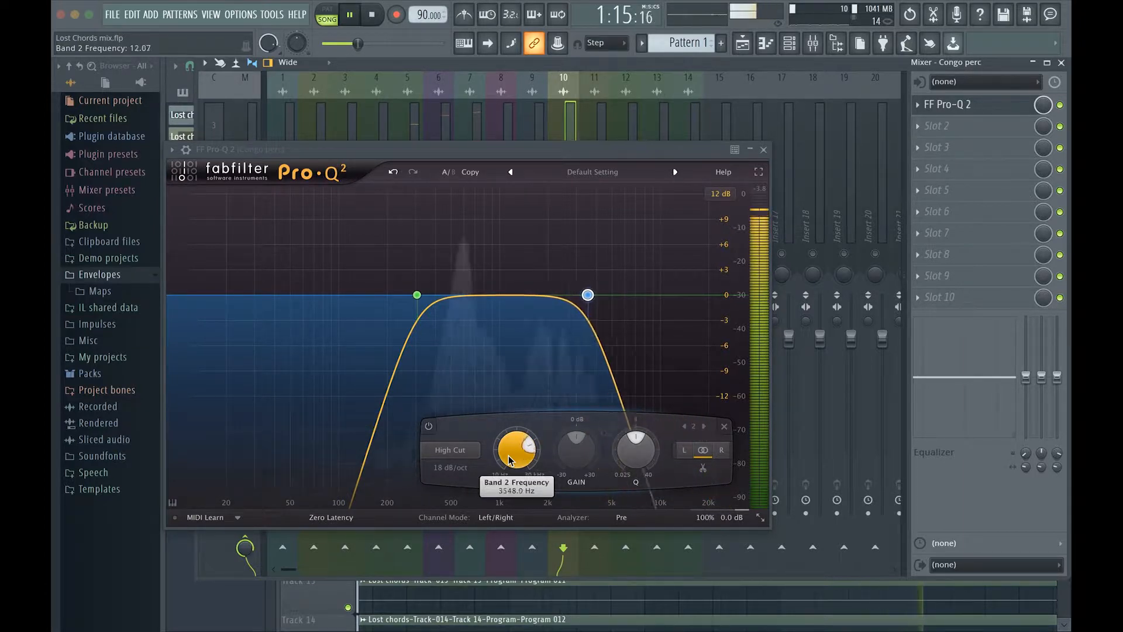
pyautogui.scroll(11, 509, 460)
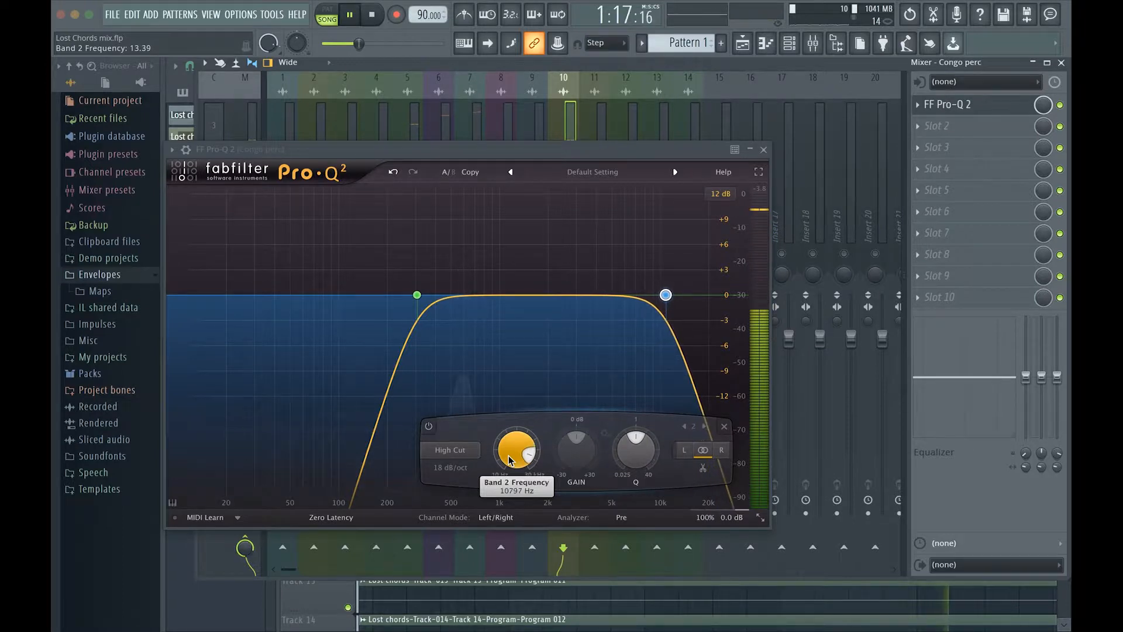
pyautogui.scroll(-2, 508, 461)
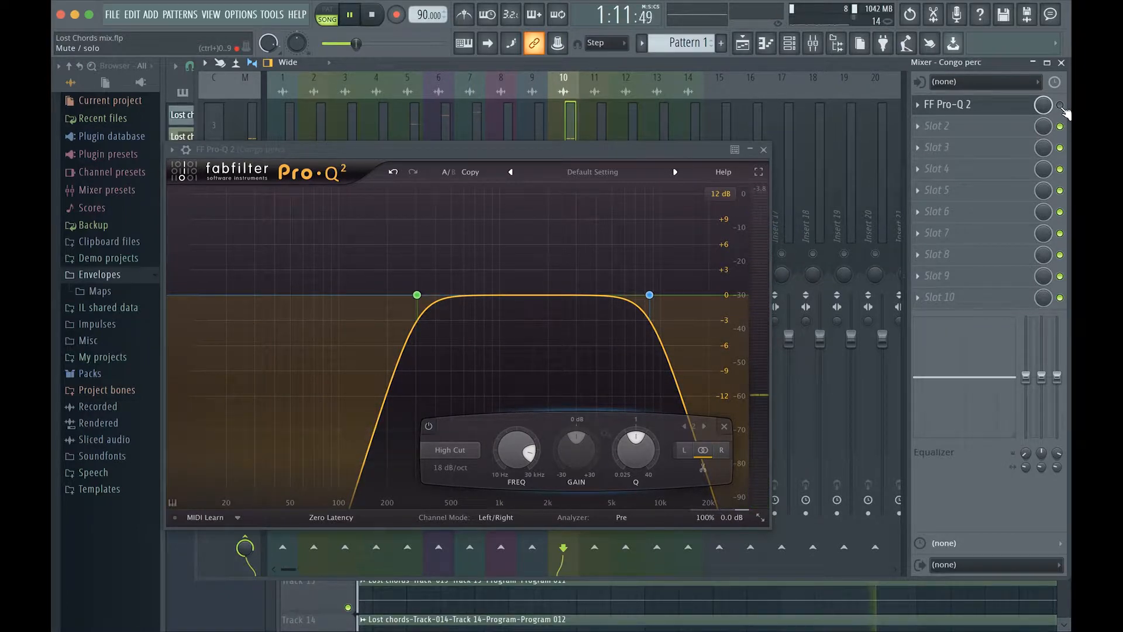
# Raise the system volume, re-enable the bypassed EQ on Congo perc, close its window and stop playback
pyautogui.press('XF86AudioRaiseVolume')
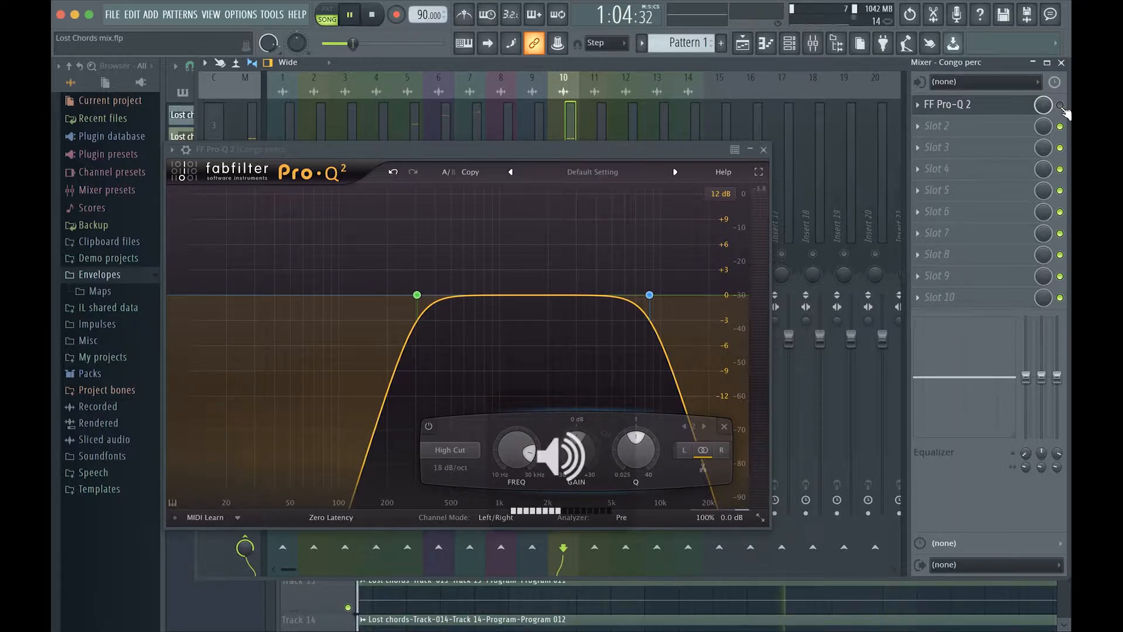
pyautogui.click(1060, 105)
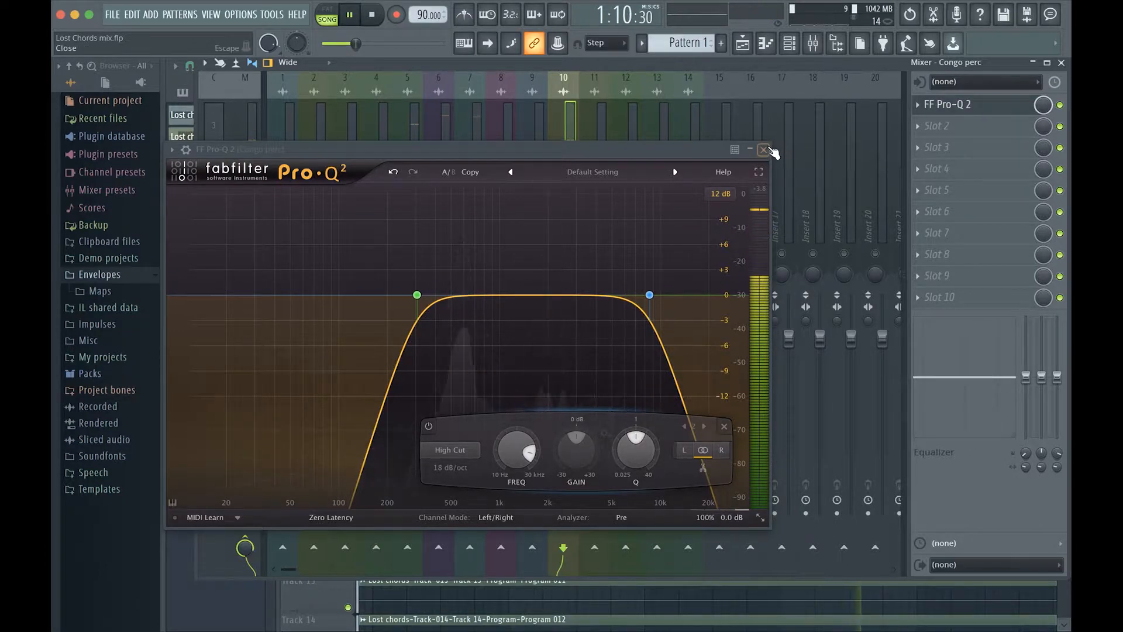
pyautogui.click(763, 149)
pyautogui.press('space')
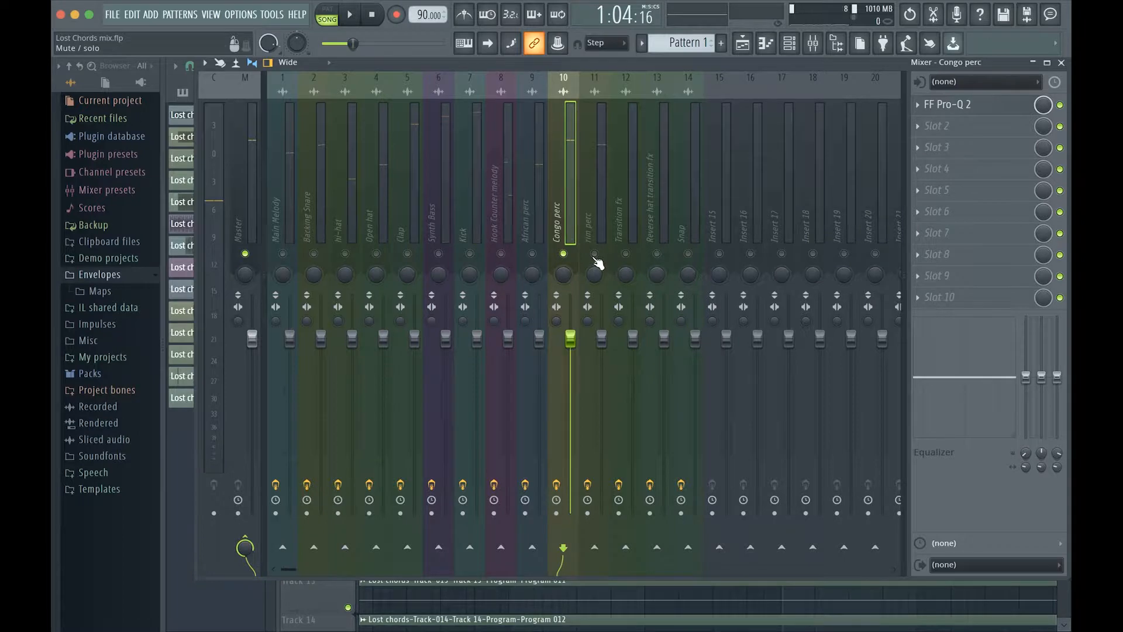
# Open the Pro-Q 2 on the rim perc mixer track and start playback
pyautogui.click(593, 221)
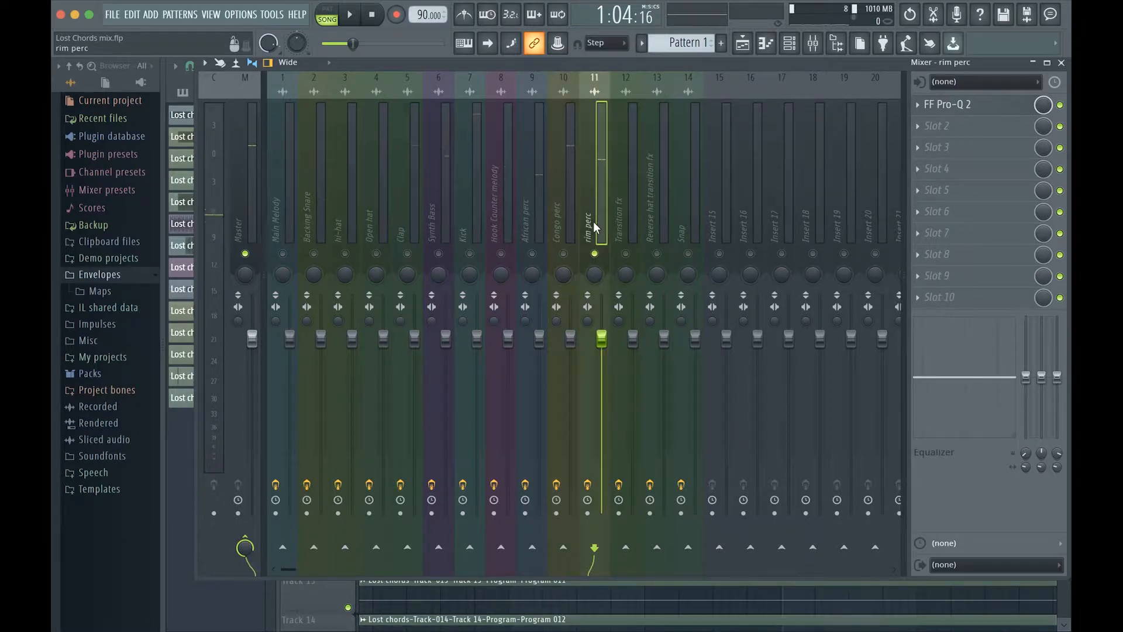
pyautogui.click(966, 104)
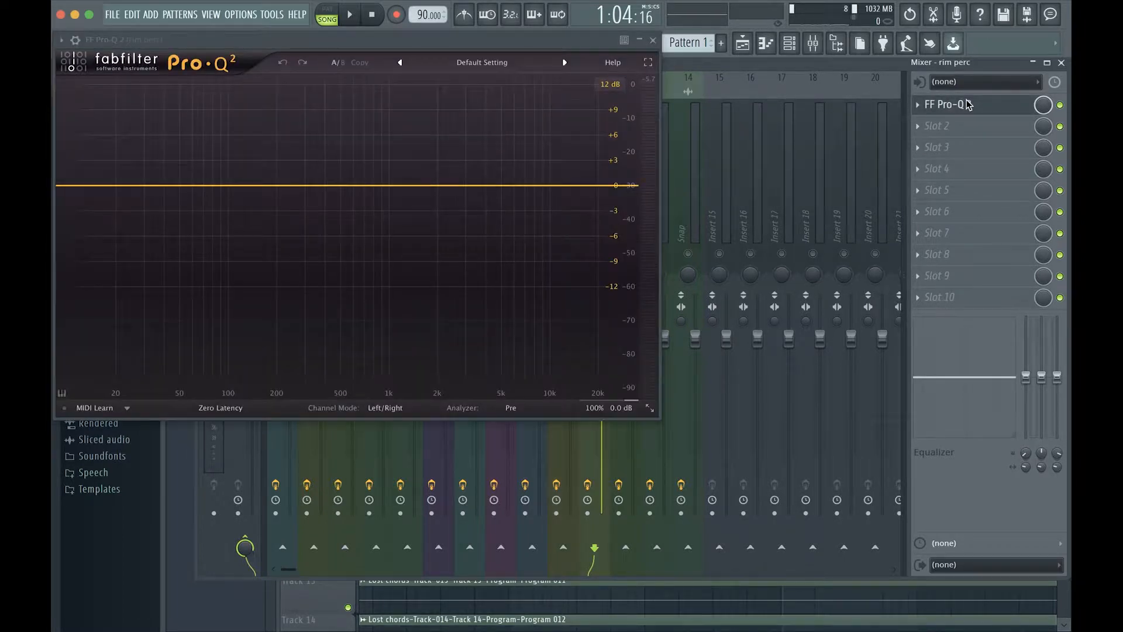
pyautogui.press('space')
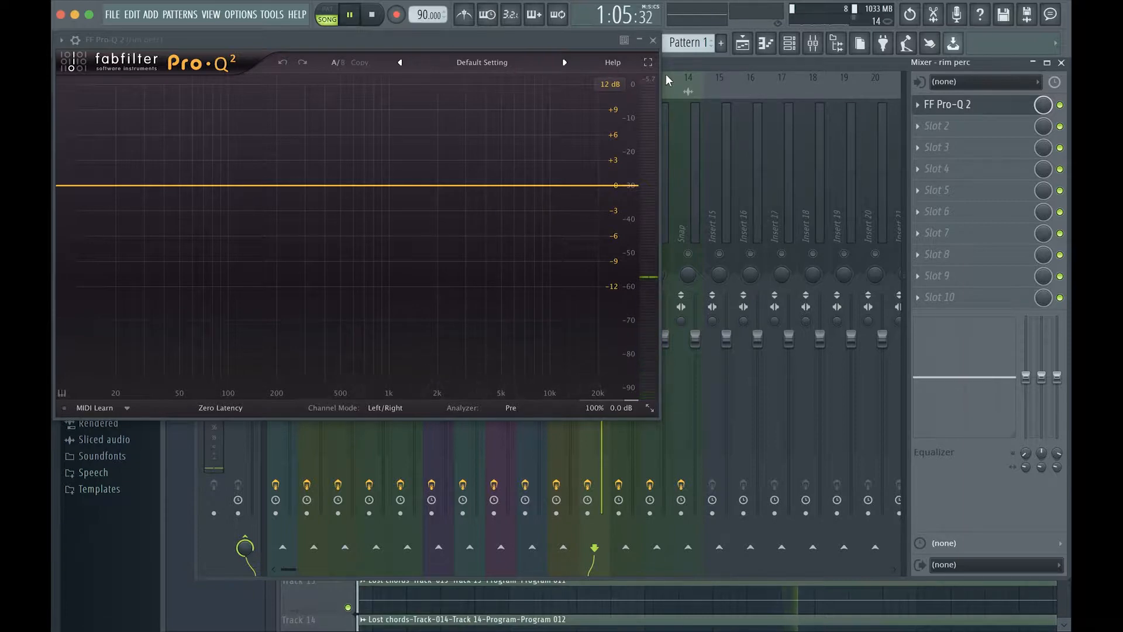
# Add an 18 dB/oct low cut to the rim perc EQ at about 383 Hz
pyautogui.click(309, 187)
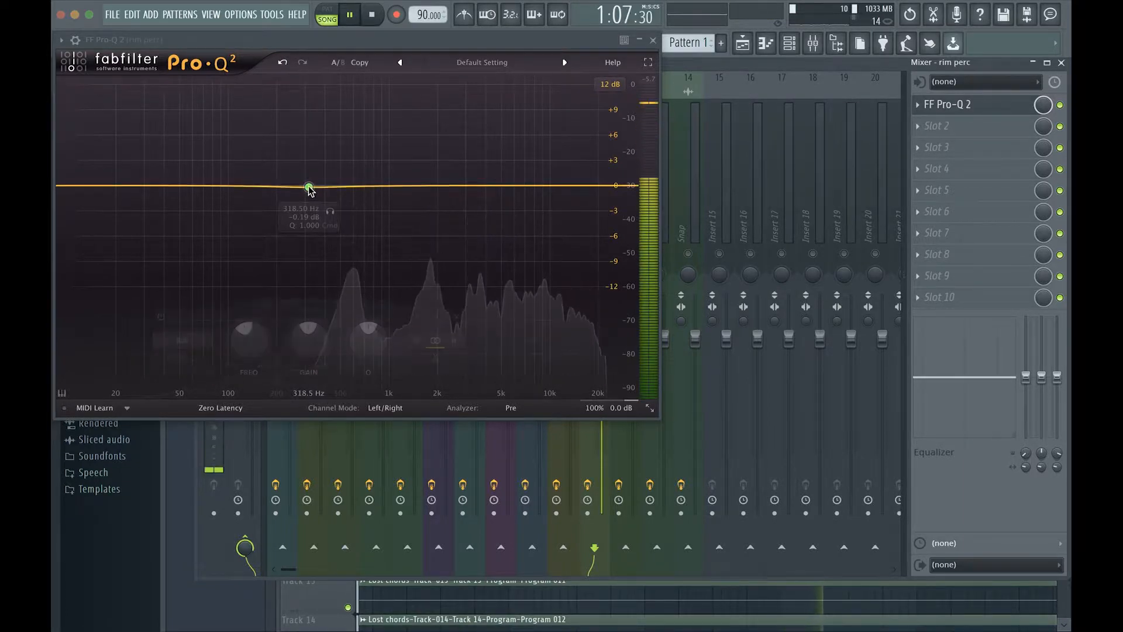
pyautogui.scroll(1, 187, 342)
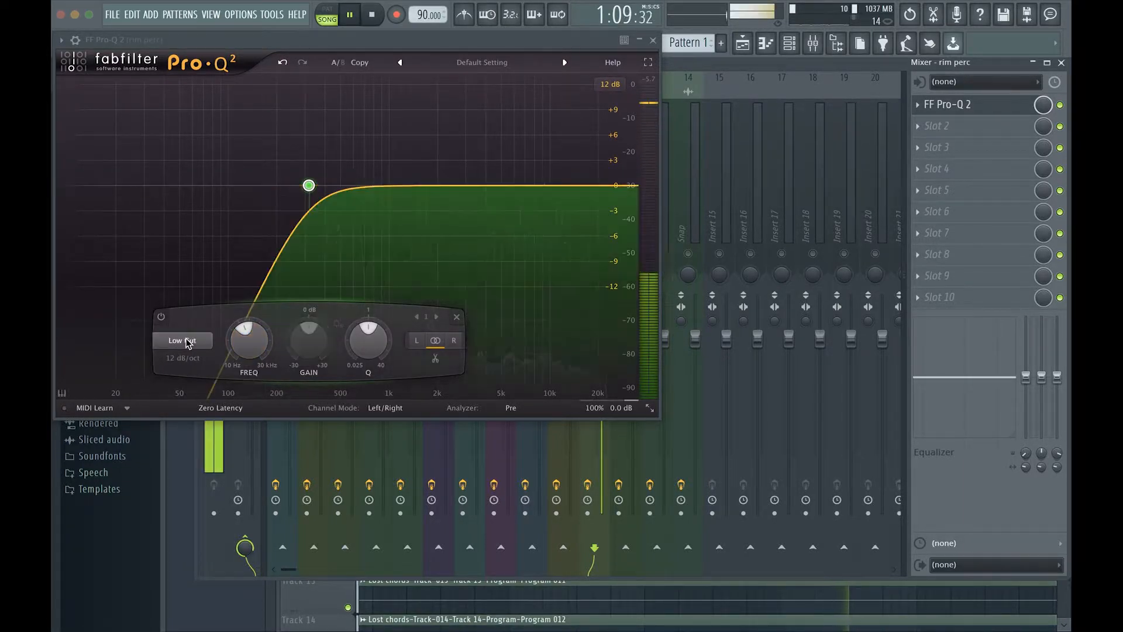
pyautogui.scroll(1, 198, 359)
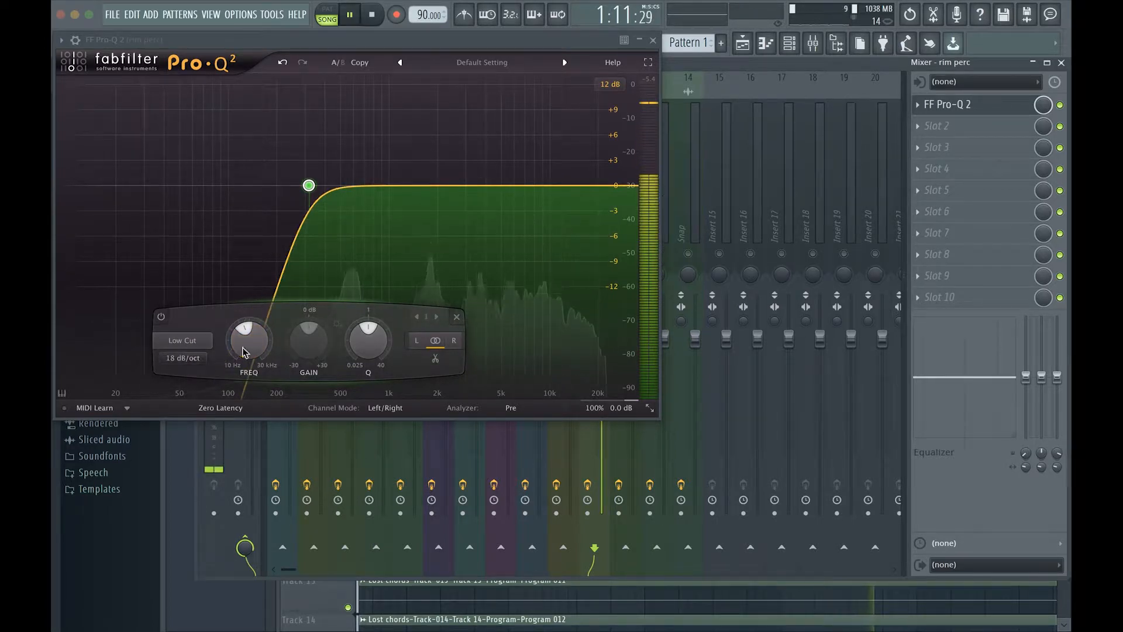
pyautogui.scroll(5, 248, 350)
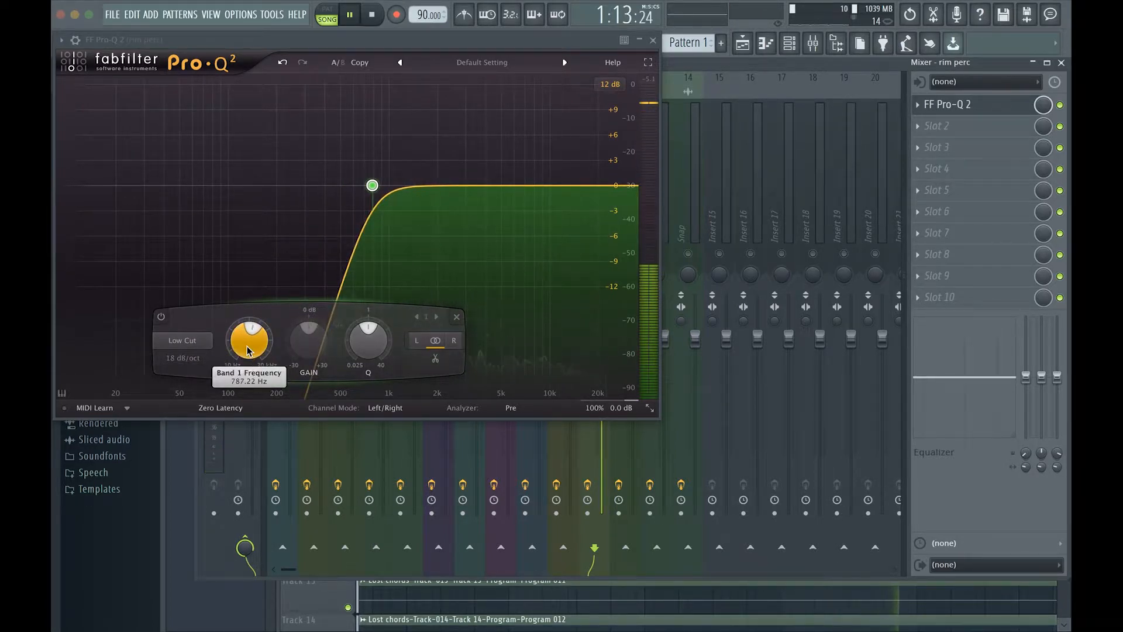
pyautogui.scroll(-3, 248, 350)
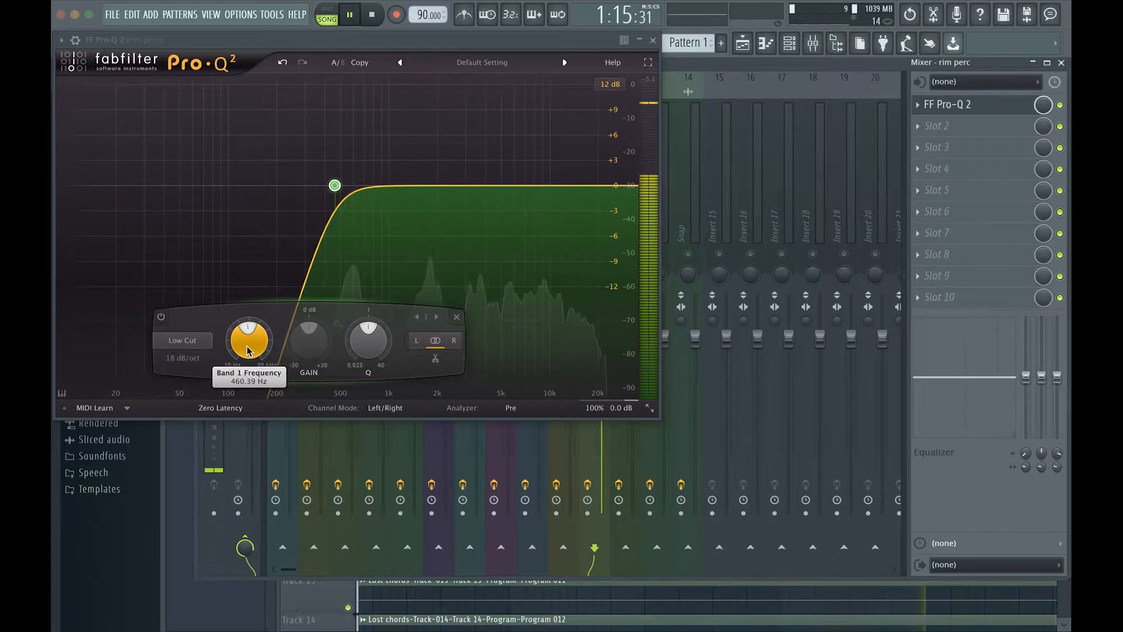
pyautogui.scroll(-1, 248, 350)
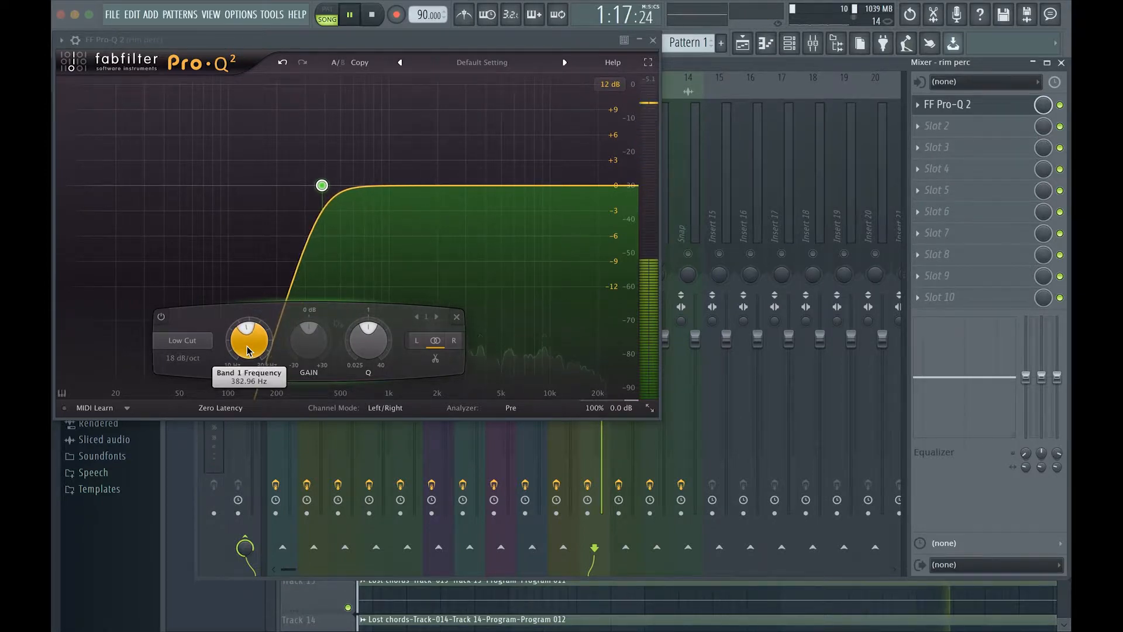
# Add a 24 dB/oct high cut with Q 1 at about 11.5 kHz to the rim perc EQ, and stop playback
pyautogui.click(567, 186)
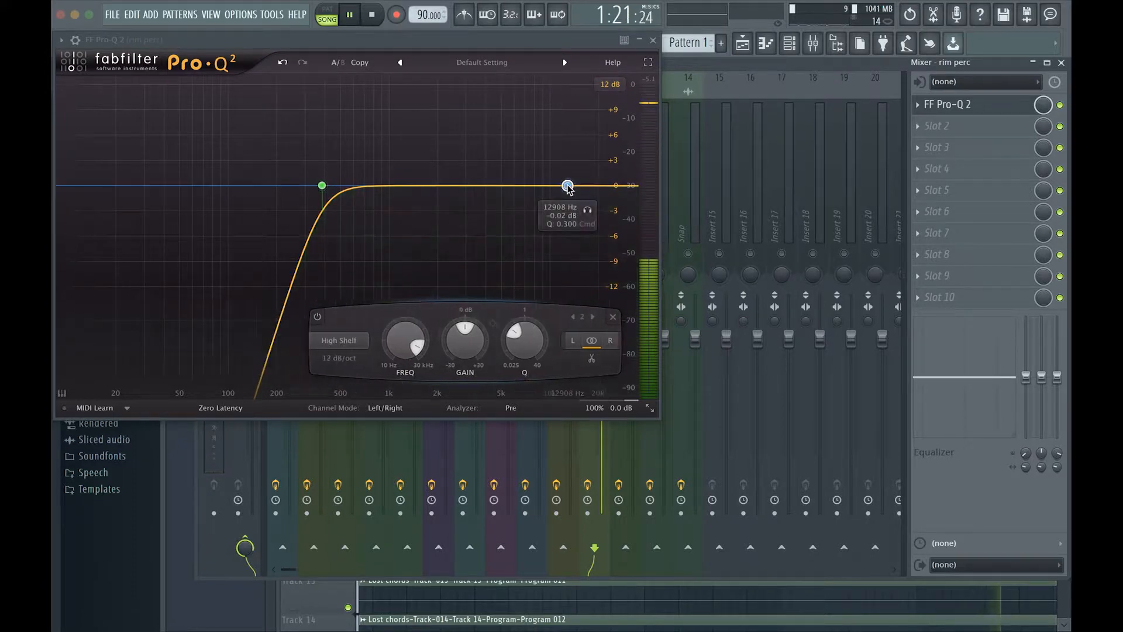
pyautogui.scroll(-1, 345, 342)
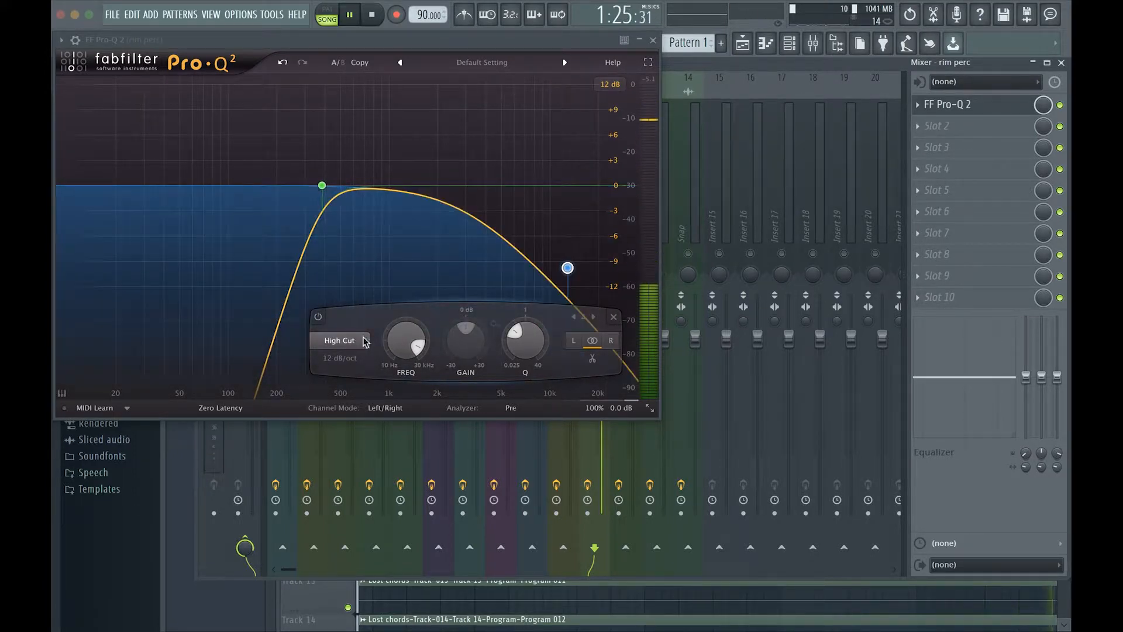
pyautogui.write('1')
pyautogui.press('Return')
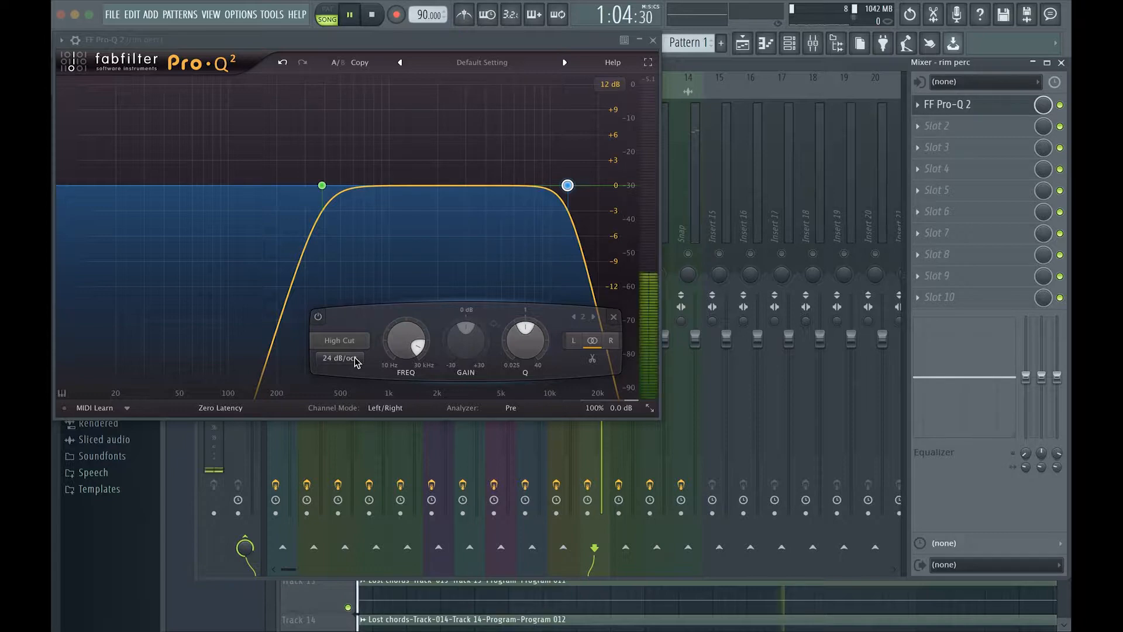
pyautogui.moveTo(404, 351); pyautogui.dragTo(405, 347)
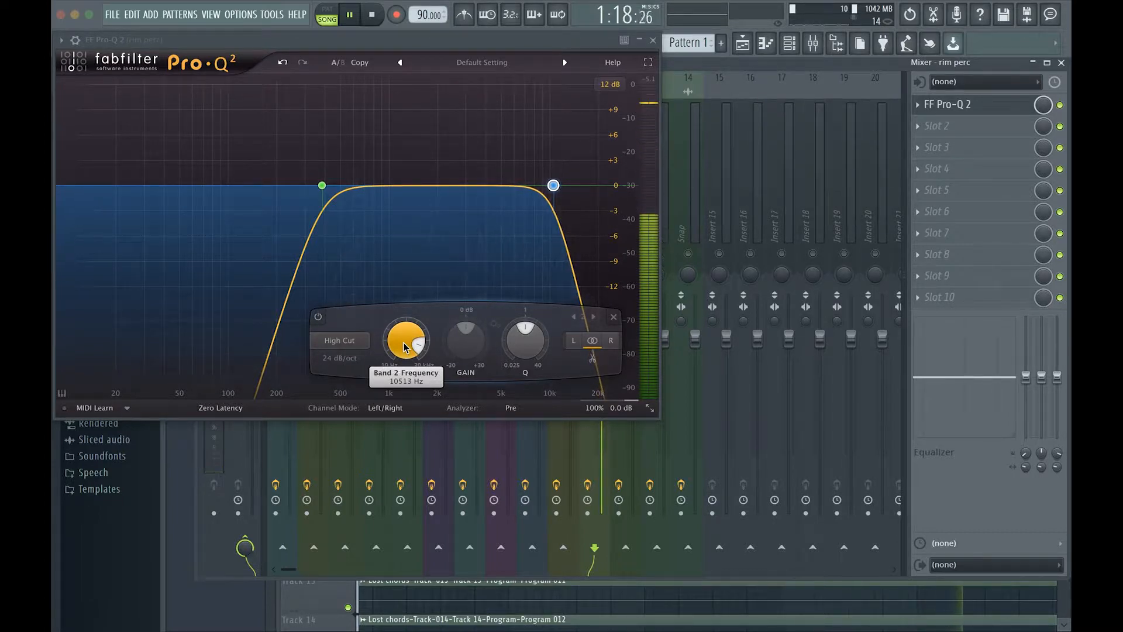
pyautogui.moveTo(405, 347); pyautogui.dragTo(404, 346)
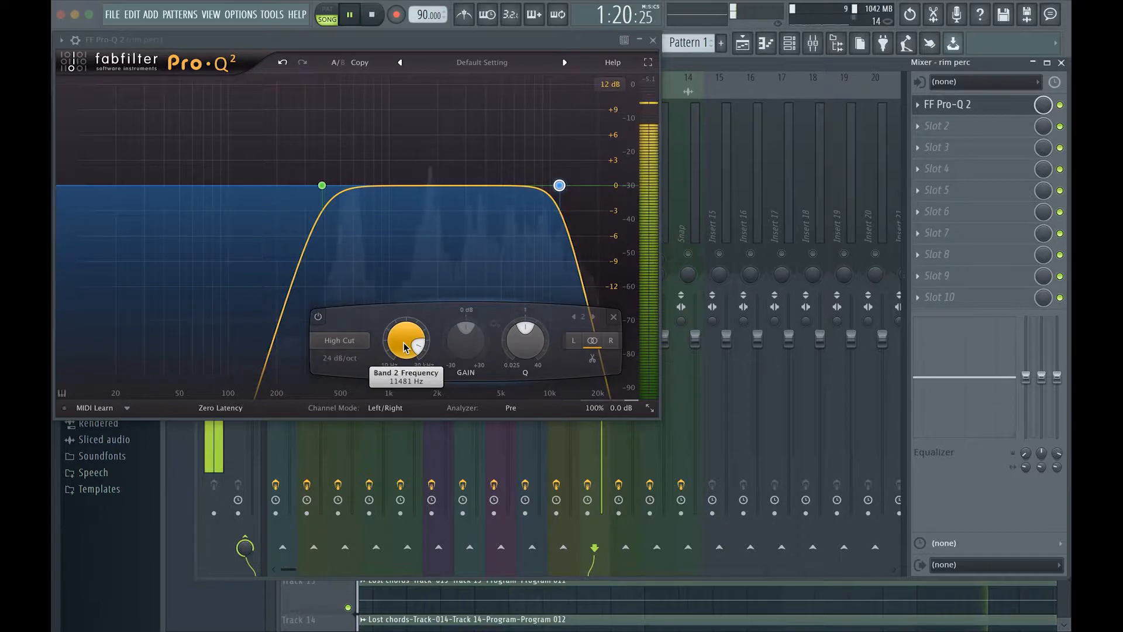
pyautogui.click(653, 39)
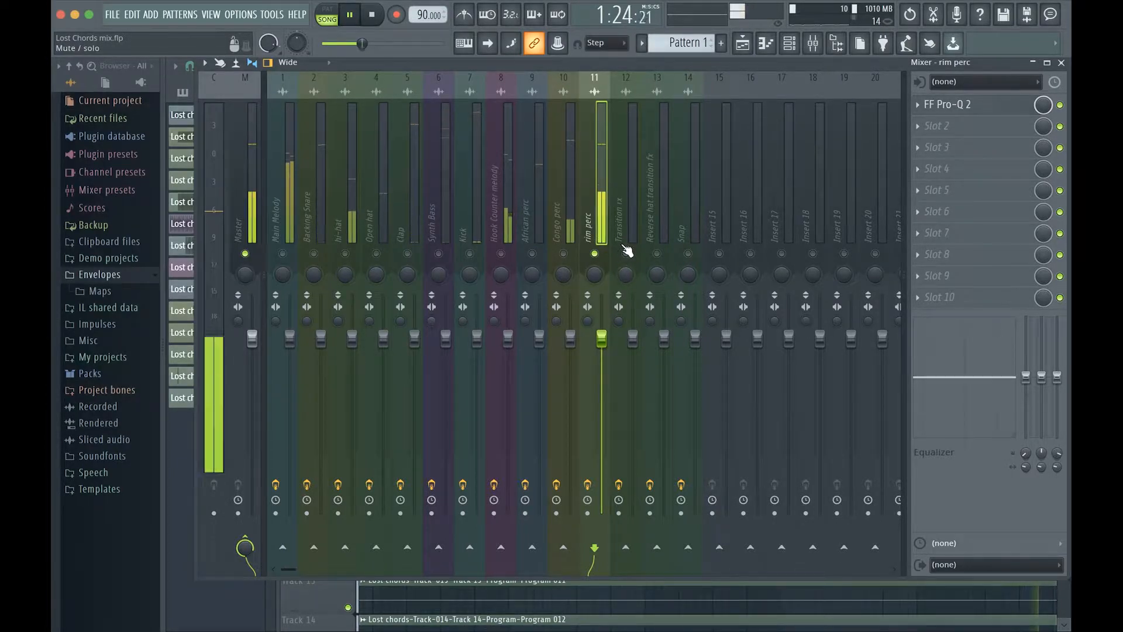
pyautogui.press('space')
# Select the Snap mixer track, open its Pro-Q 2 and play the song with the track soloed
pyautogui.click(623, 222)
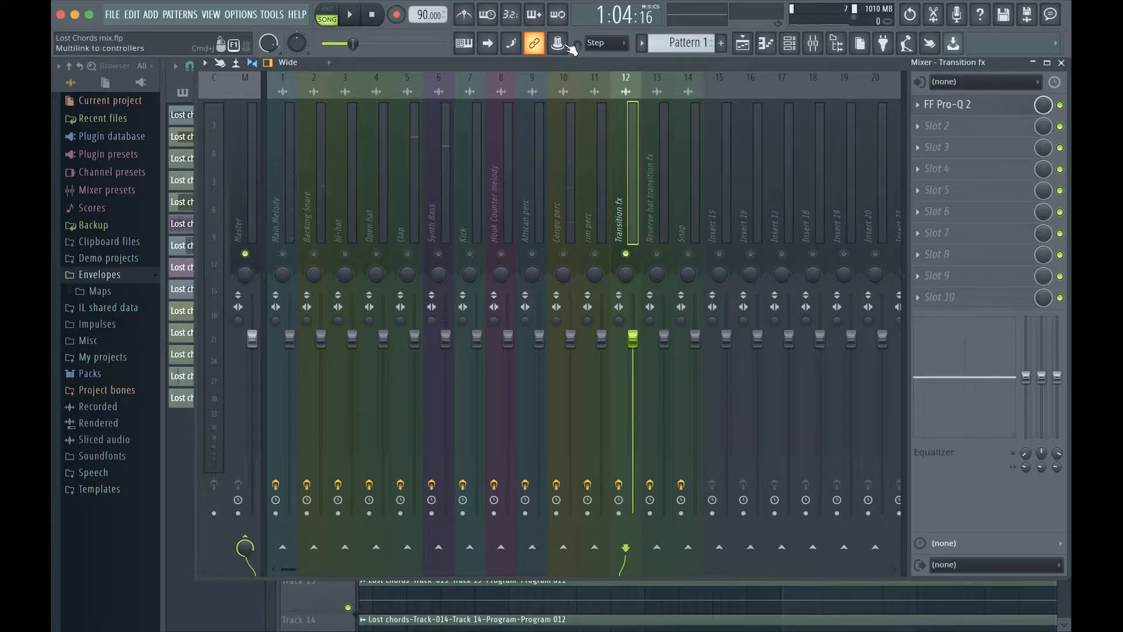
pyautogui.press('space')
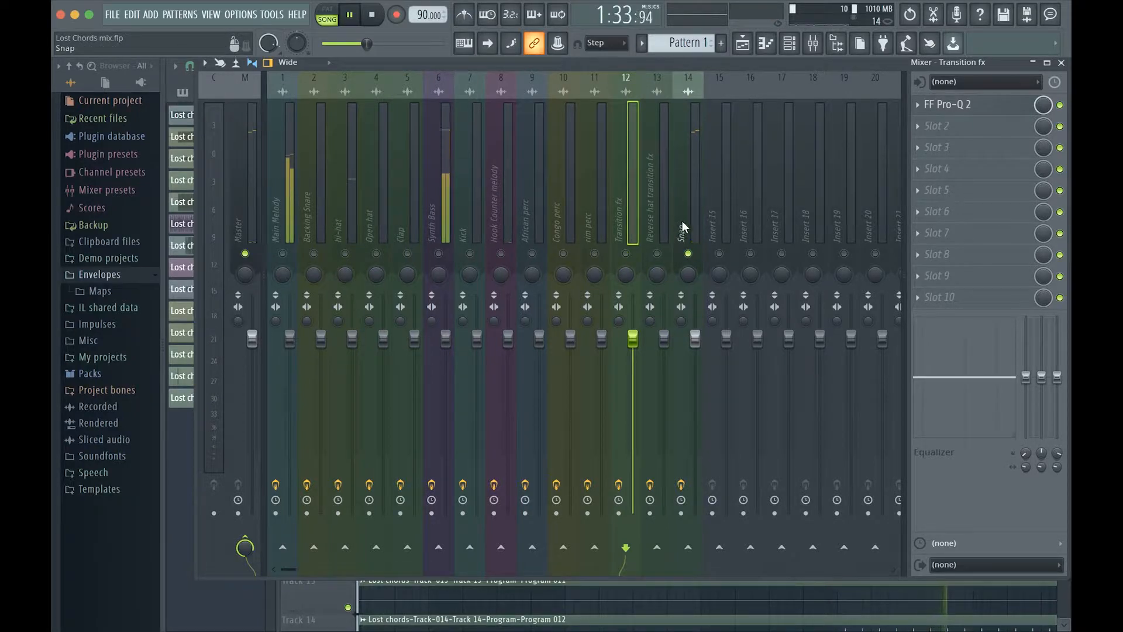
pyautogui.click(683, 227)
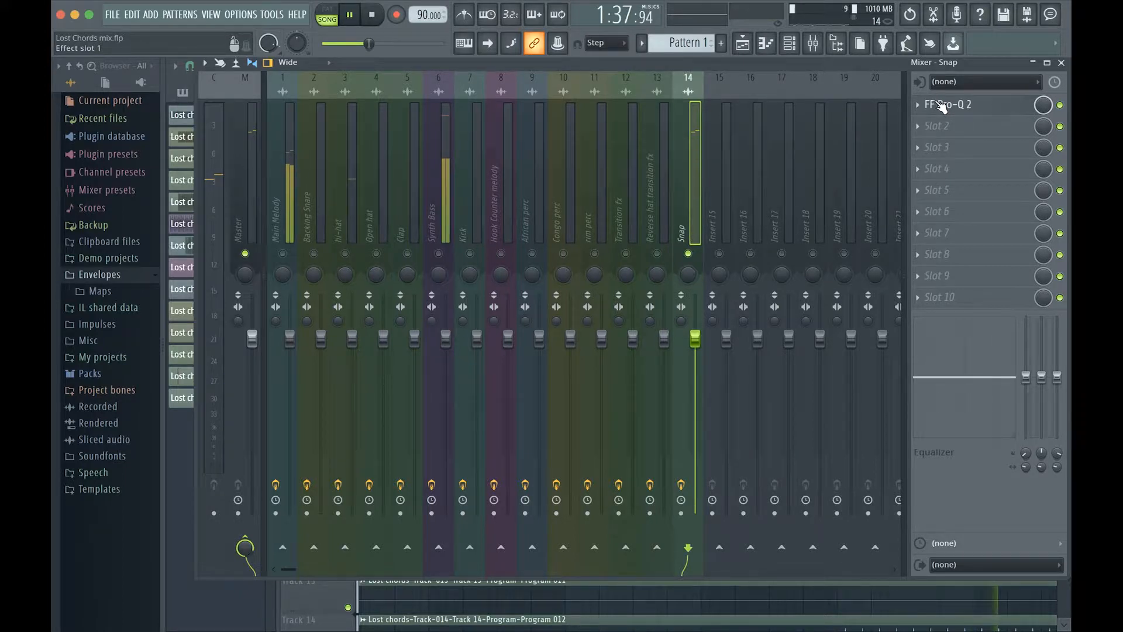
pyautogui.click(941, 105)
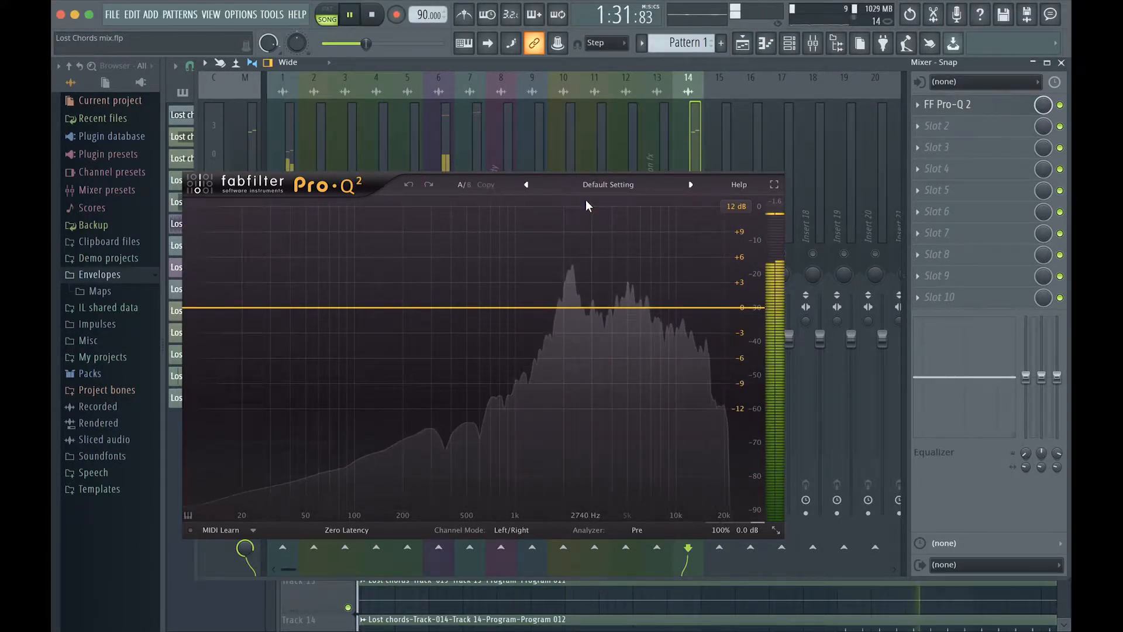
pyautogui.press('space')
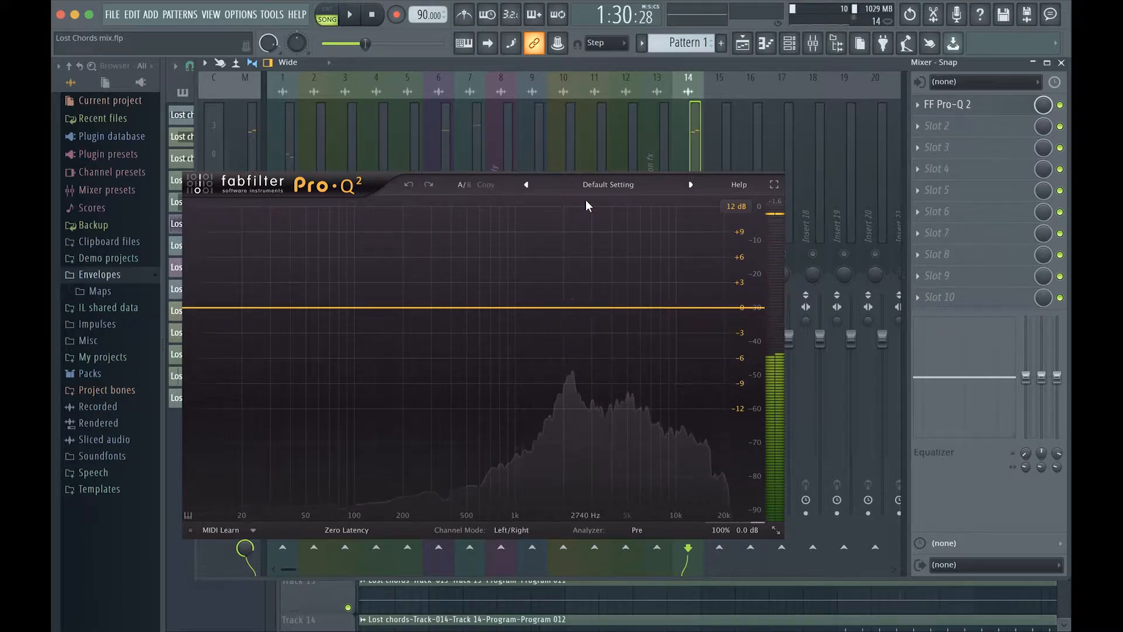
pyautogui.press('space')
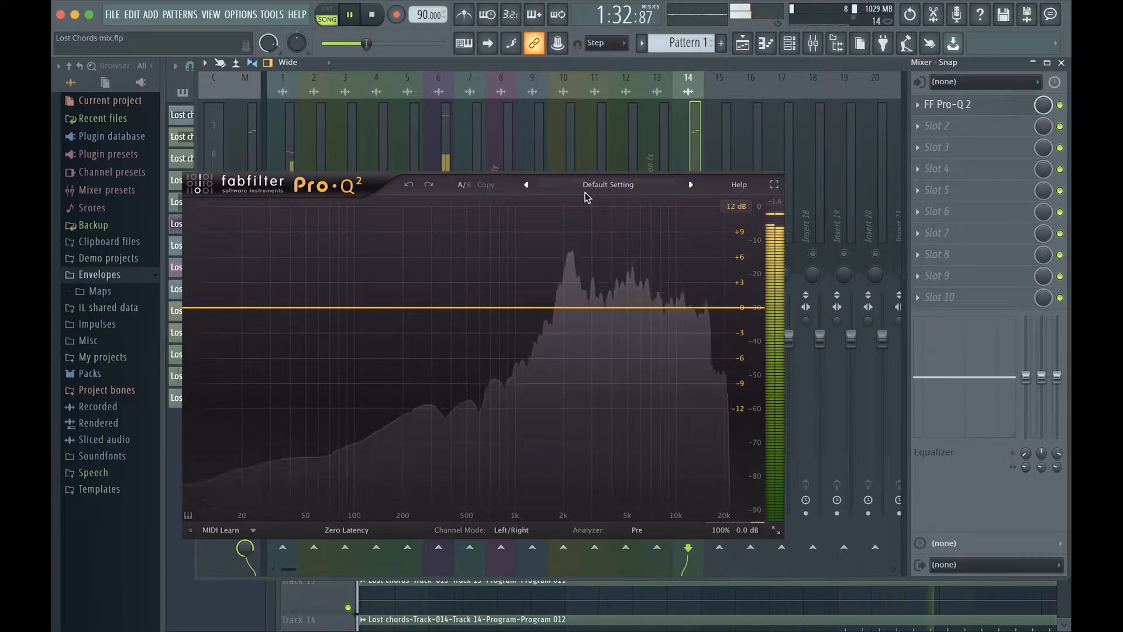
# Add an 18 dB/oct low cut to the Snap EQ at about 1 kHz
pyautogui.click(500, 307)
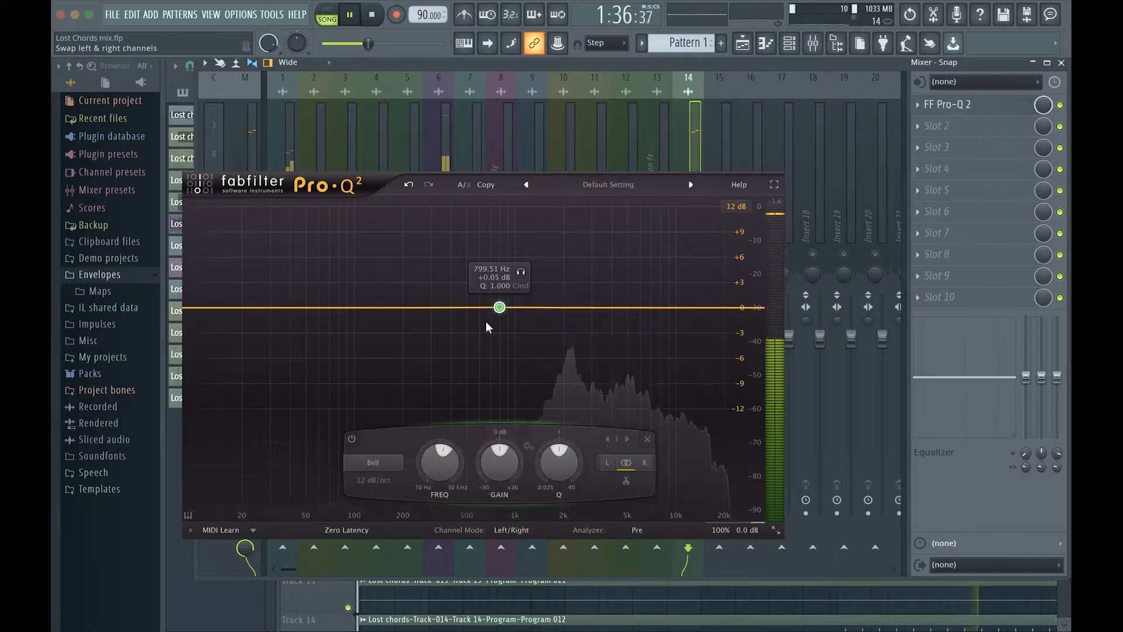
pyautogui.click(373, 465)
pyautogui.click(374, 465)
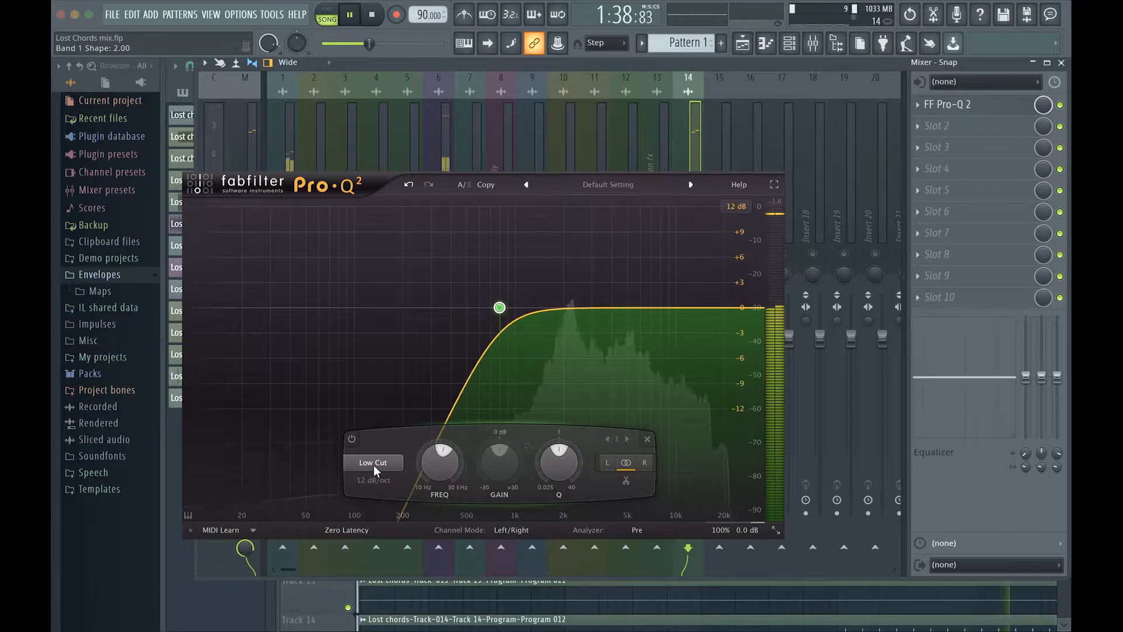
pyautogui.moveTo(385, 479); pyautogui.dragTo(439, 468)
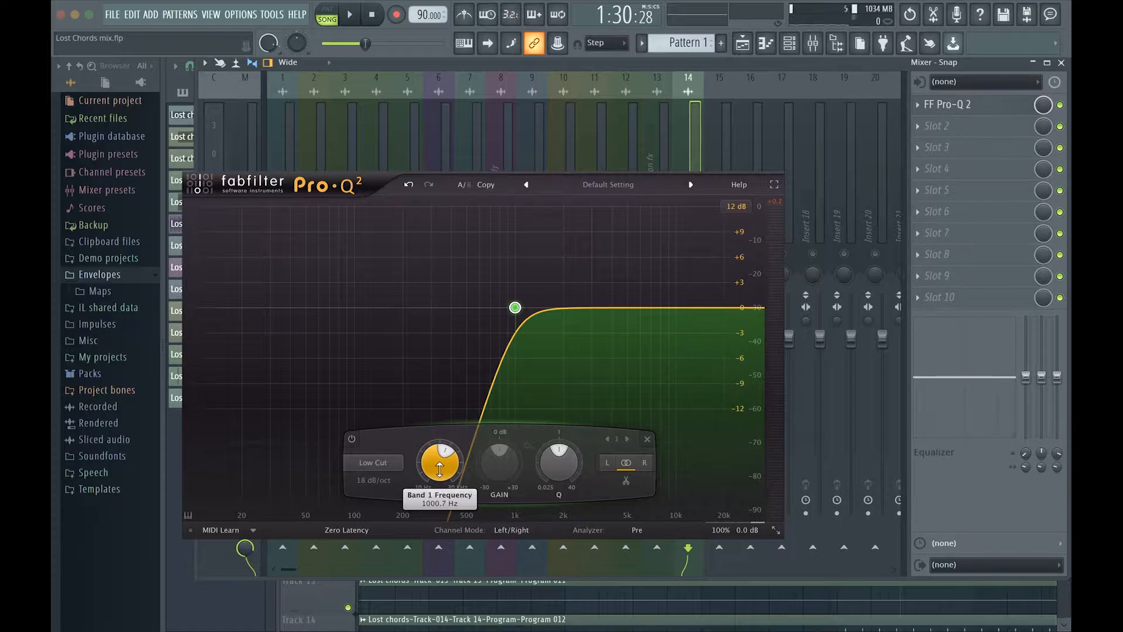
# Fine-tune the Snap low cut's frequency during playback to about 1034 Hz
pyautogui.press('space')
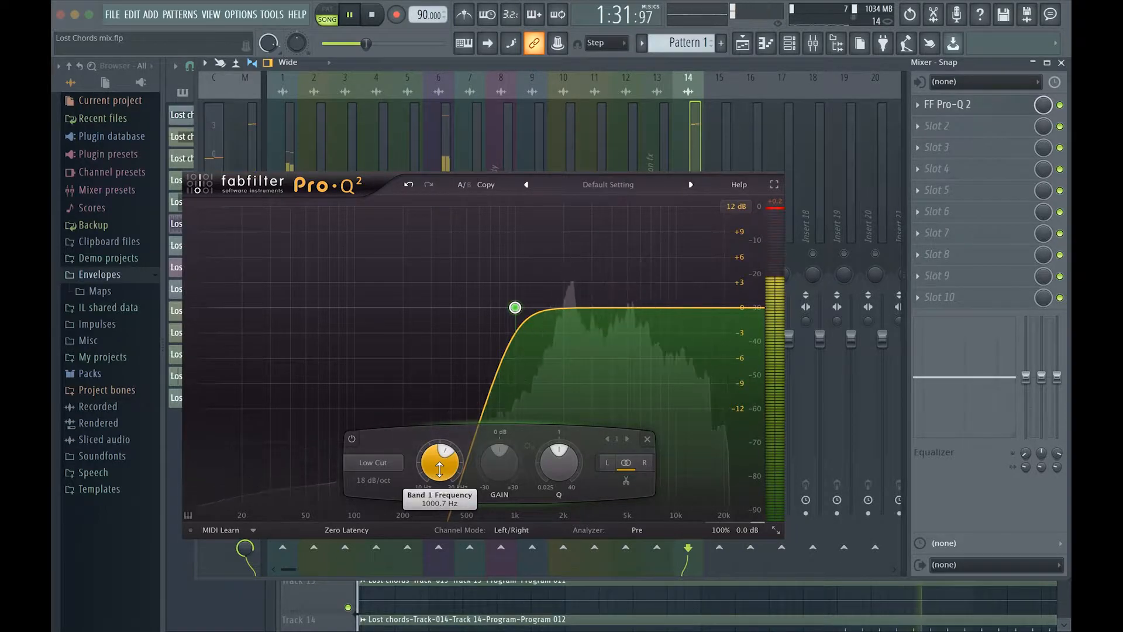
pyautogui.scroll(5, 439, 462)
pyautogui.scroll(4, 439, 462)
pyautogui.scroll(-8, 439, 462)
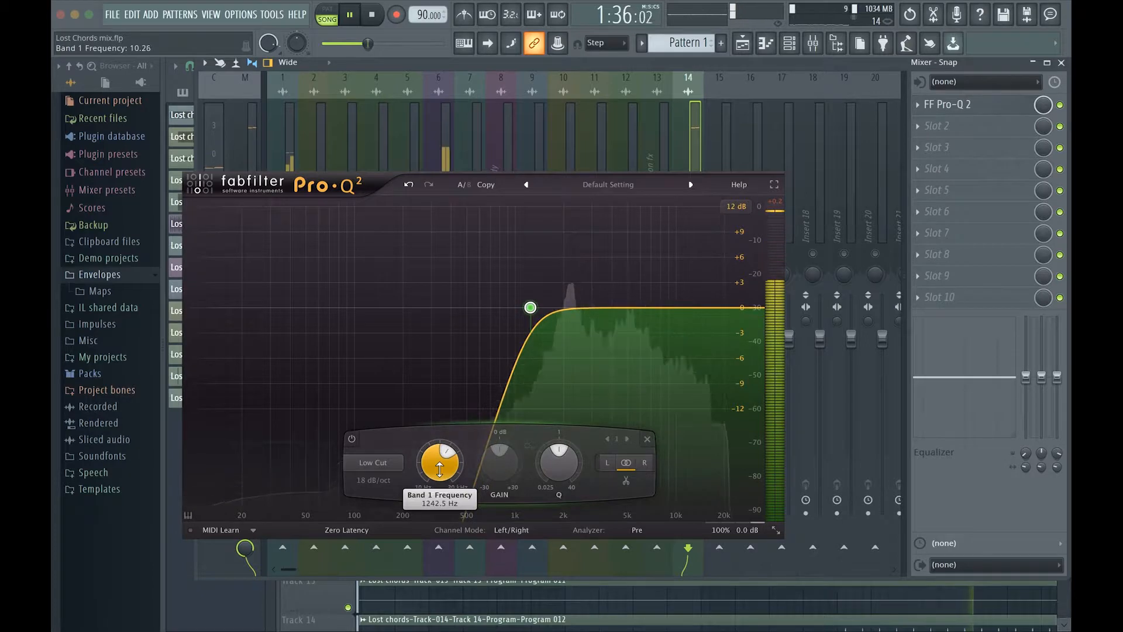
pyautogui.scroll(-1, 439, 467)
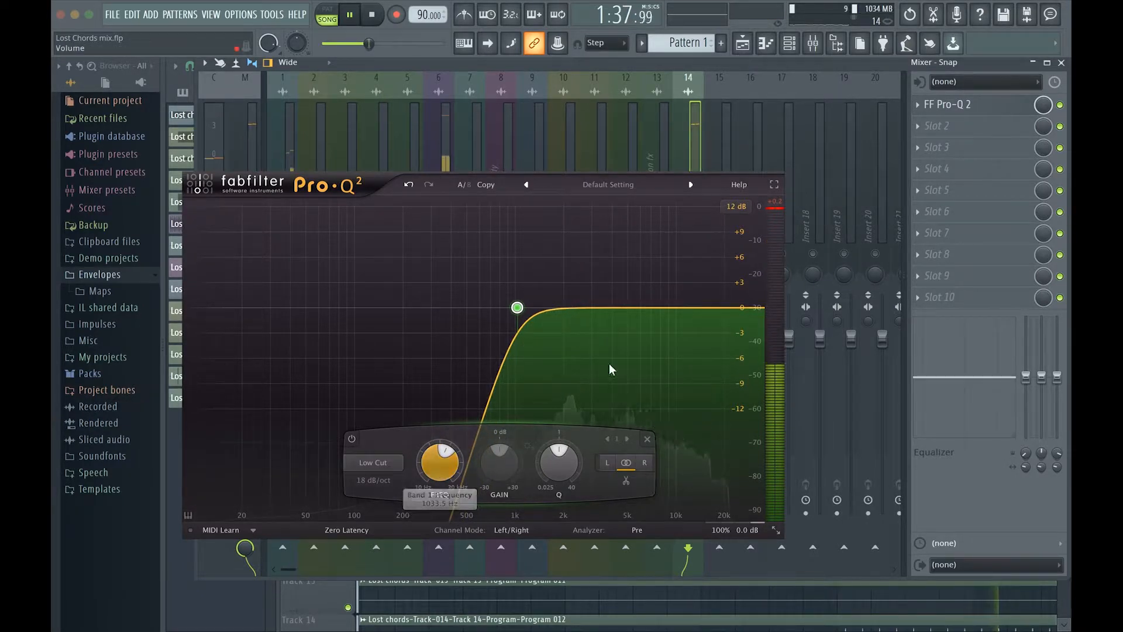
# Add a 24 dB/oct high cut with Q 1 at about 14.4 kHz to the Snap EQ
pyautogui.click(701, 307)
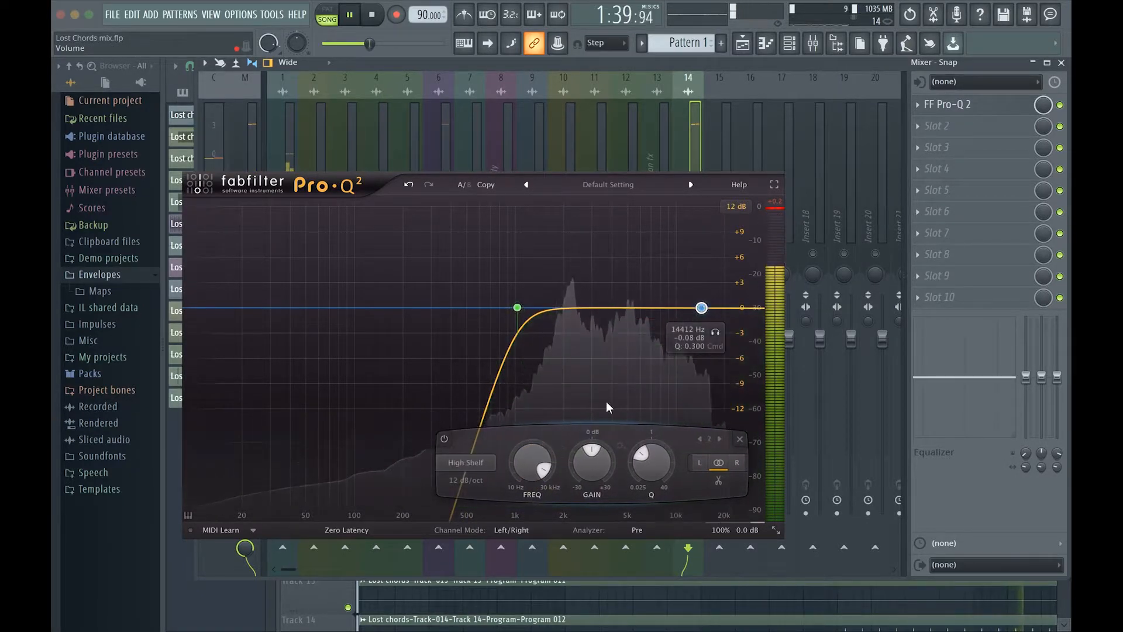
pyautogui.scroll(-2, 482, 463)
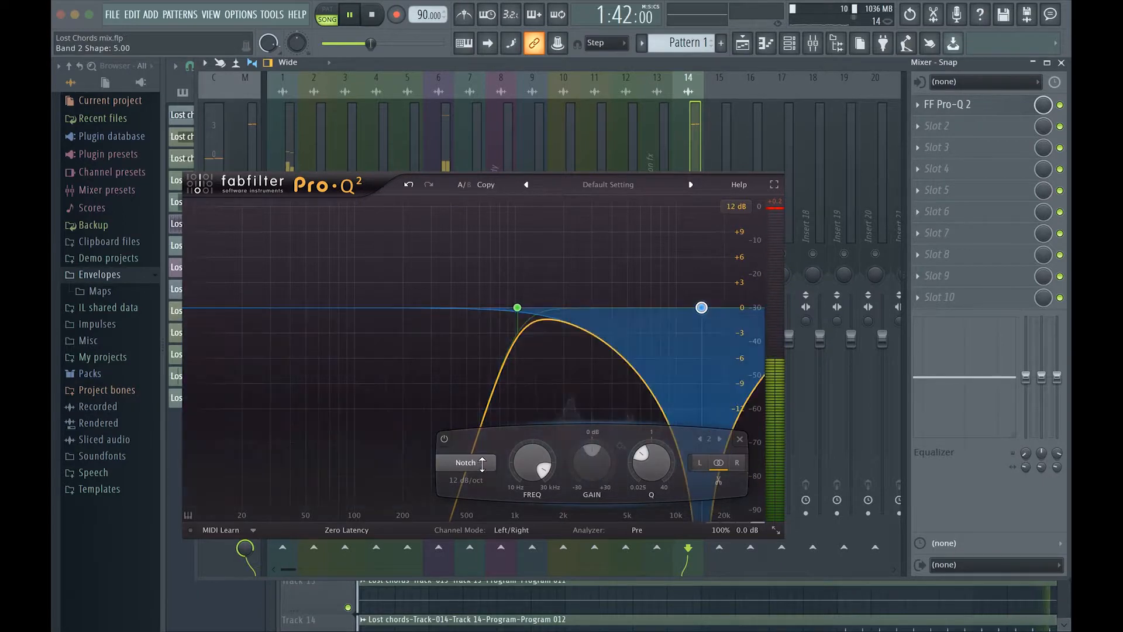
pyautogui.scroll(2, 481, 464)
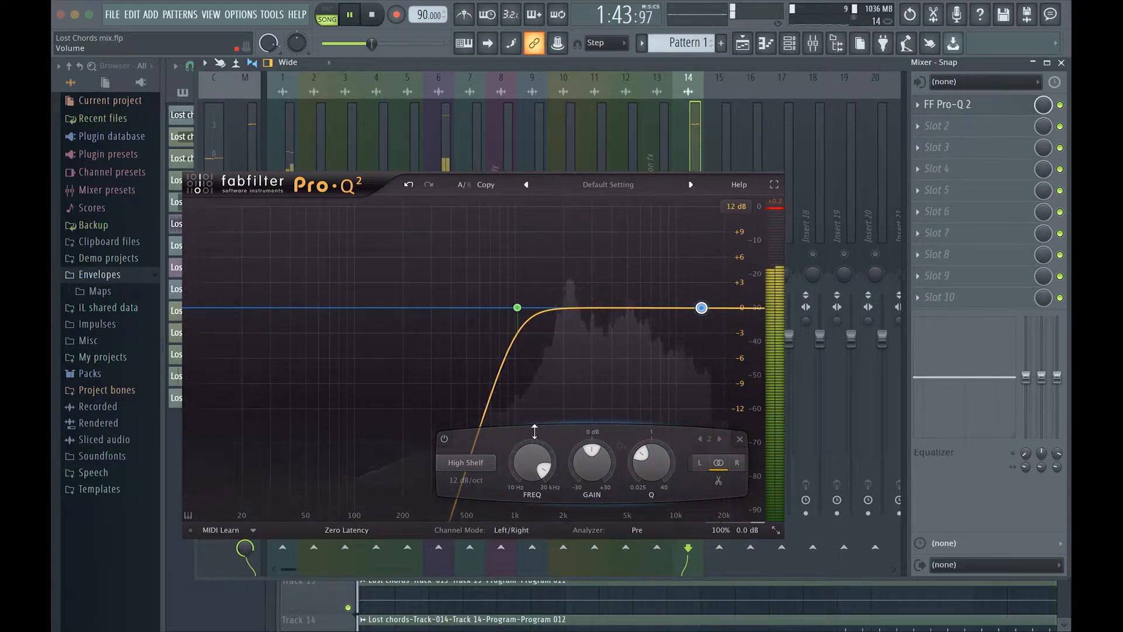
pyautogui.scroll(-1, 465, 462)
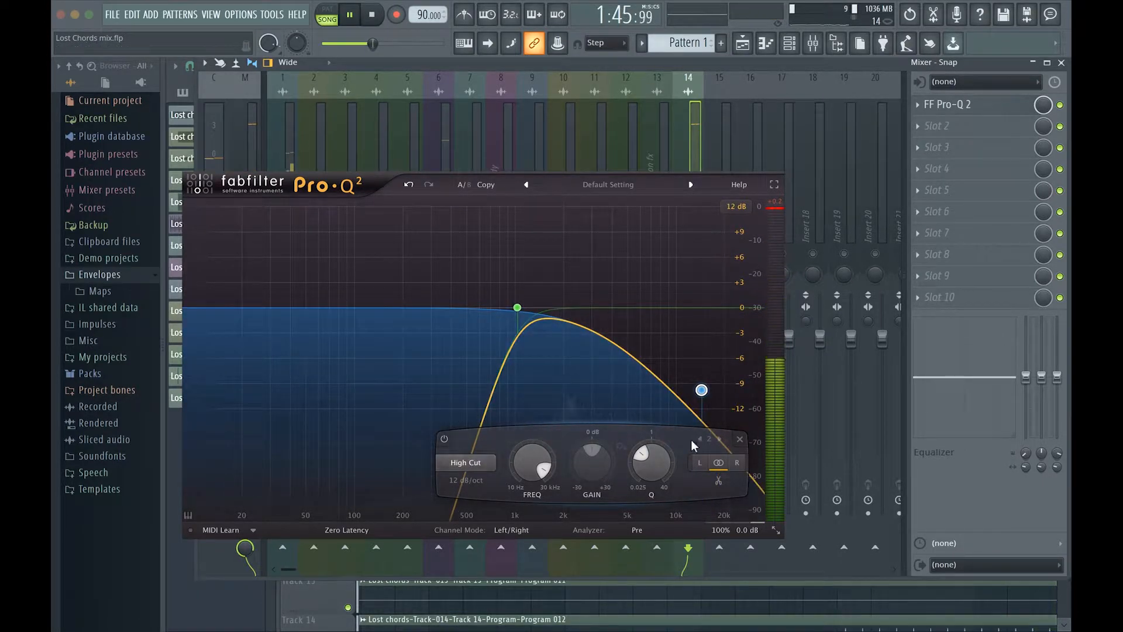
pyautogui.moveTo(641, 462)
pyautogui.write('1')
pyautogui.press('Return')
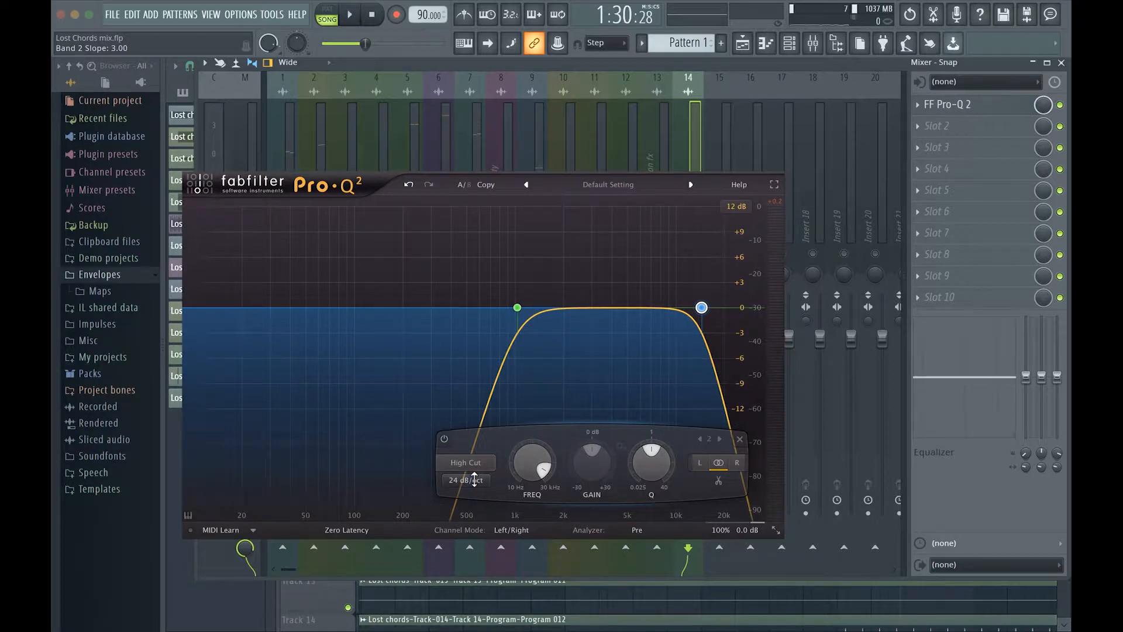
# Sweep the Snap high cut's frequency during playback and settle it at about 13093 Hz
pyautogui.press('space')
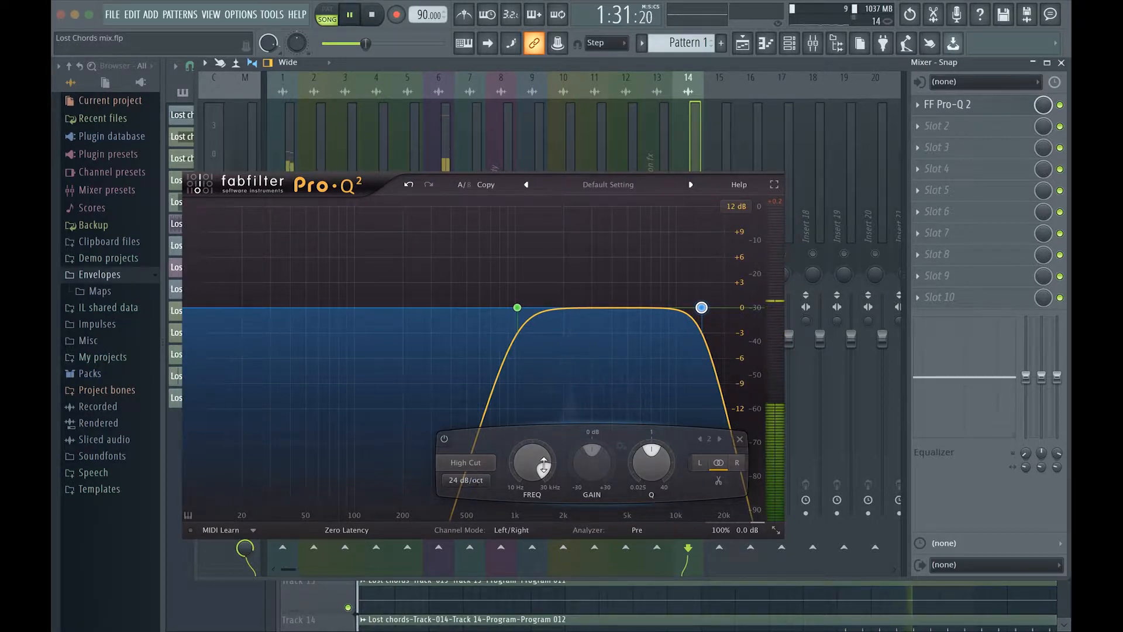
pyautogui.moveTo(534, 466); pyautogui.dragTo(532, 465)
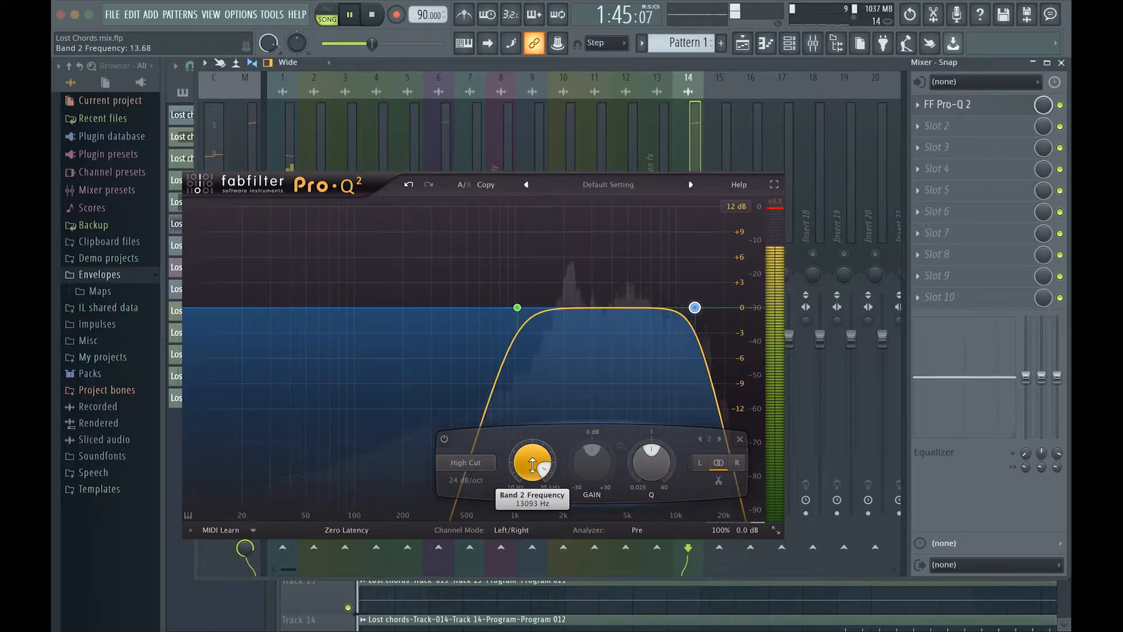
pyautogui.press('space')
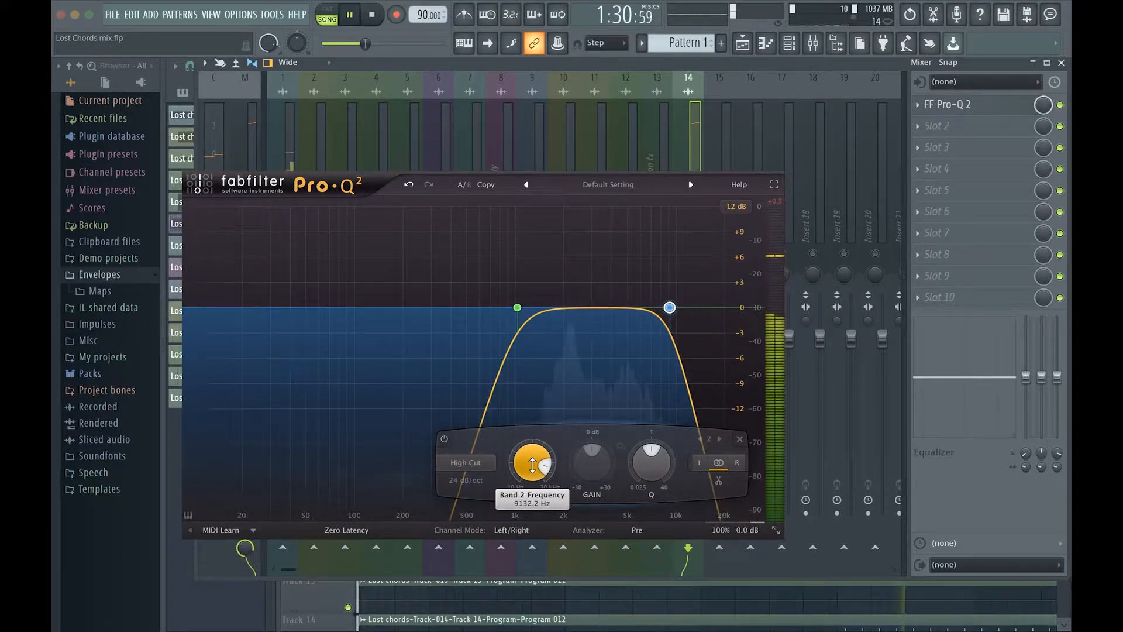
pyautogui.scroll(-4, 532, 465)
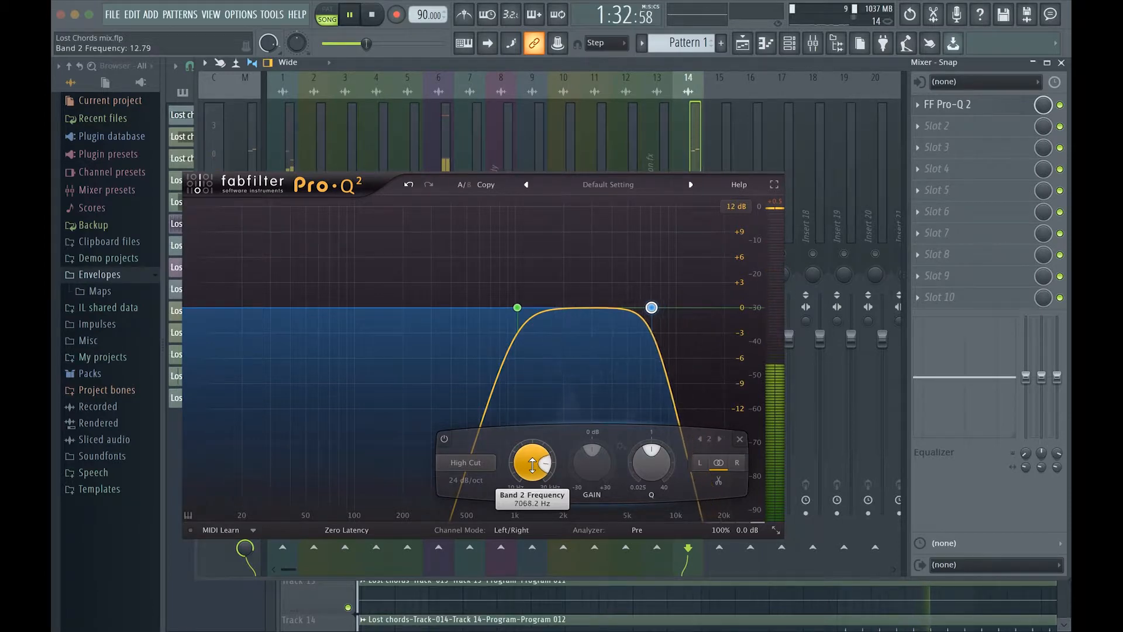
pyautogui.scroll(5, 532, 465)
pyautogui.scroll(3, 533, 465)
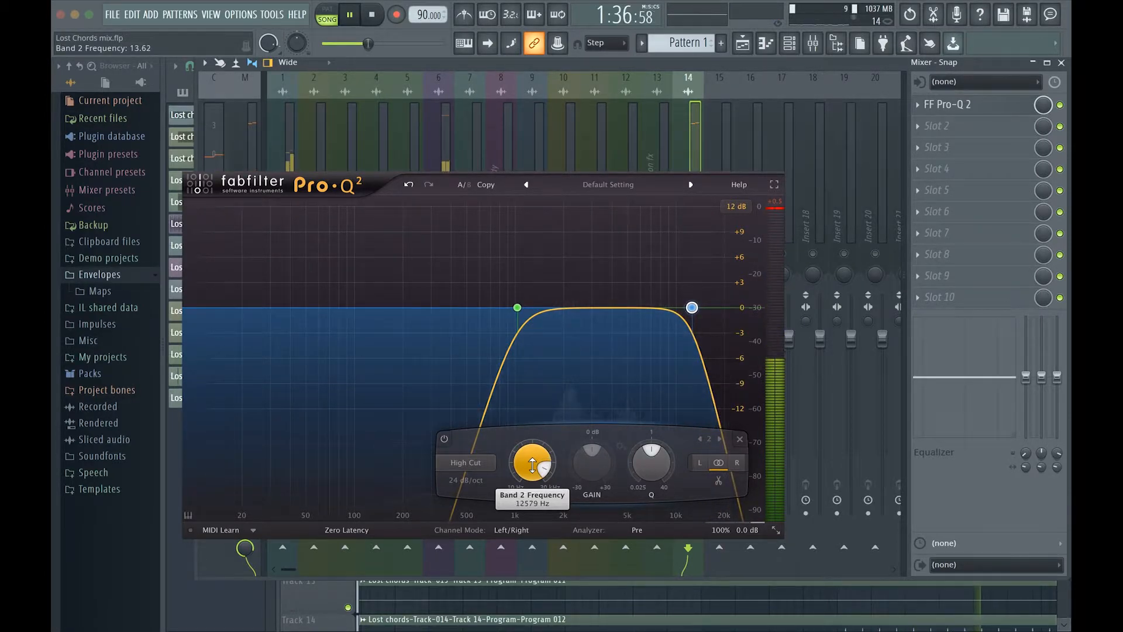
pyautogui.scroll(1, 533, 465)
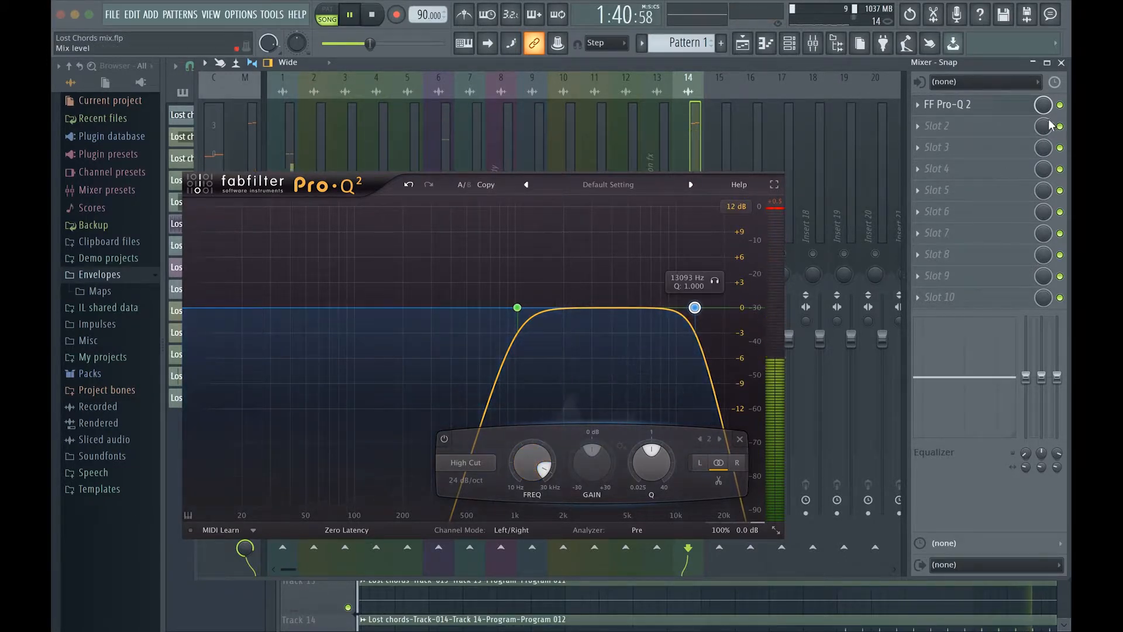
# Compare the Snap sound with its Pro-Q 2 bypassed and enabled, leave it enabled, close the EQ and stop playback
pyautogui.click(1058, 105)
pyautogui.click(1058, 106)
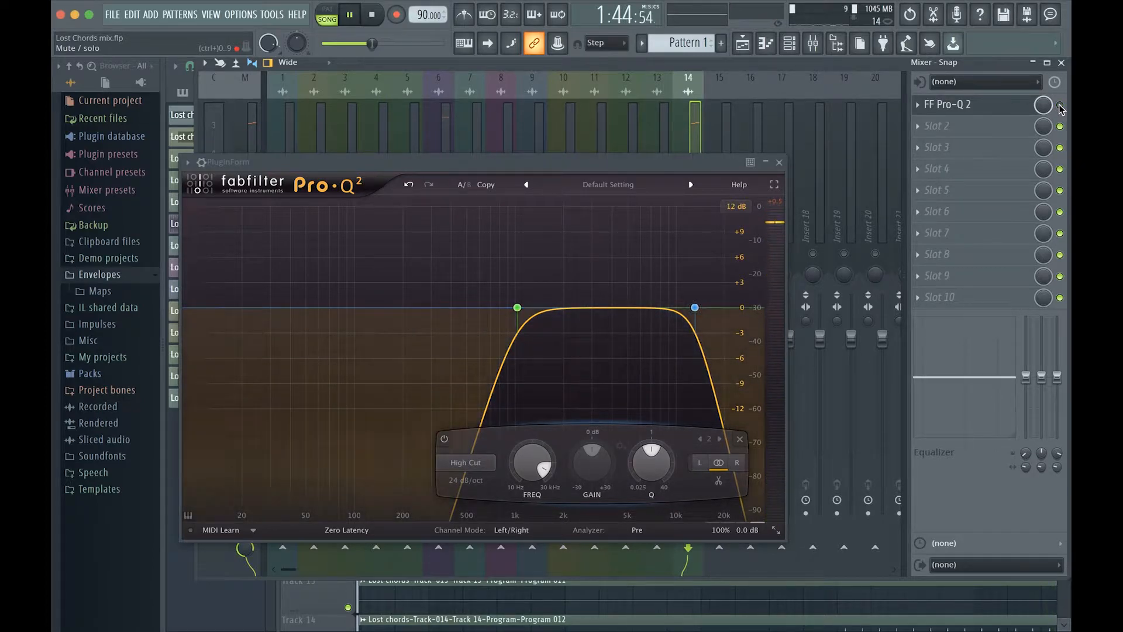
pyautogui.click(1059, 106)
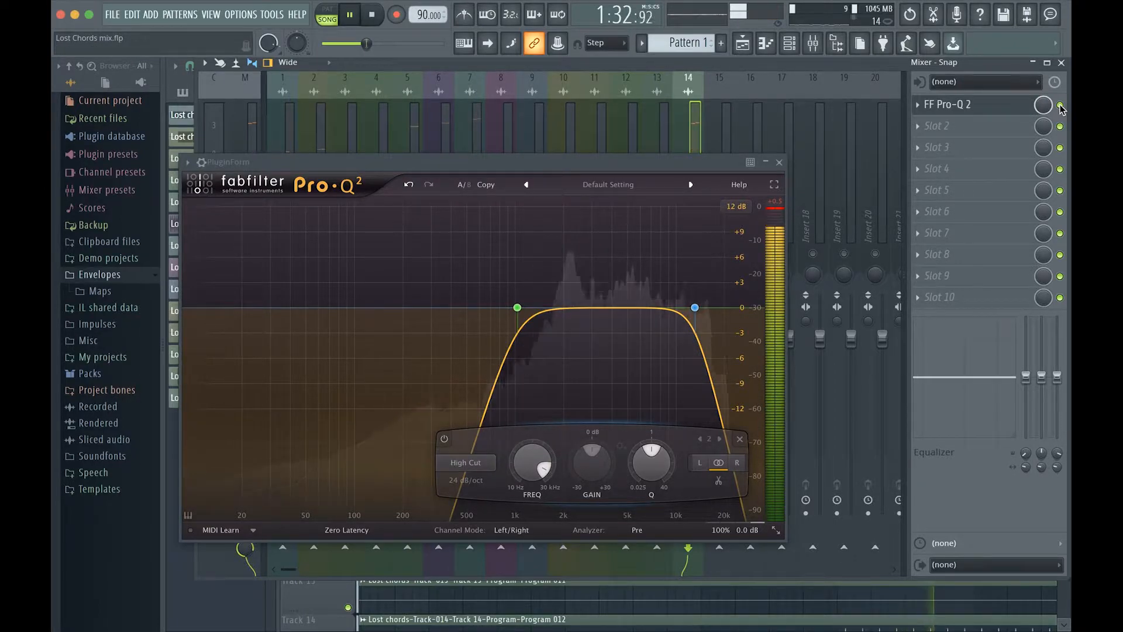
pyautogui.click(1059, 106)
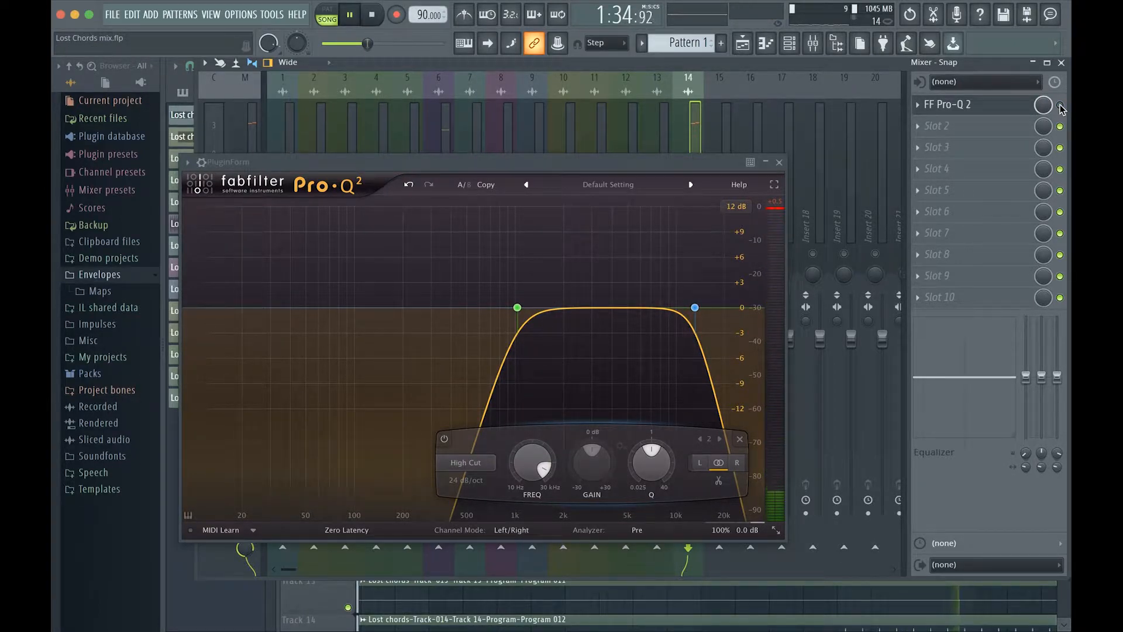
pyautogui.click(1058, 106)
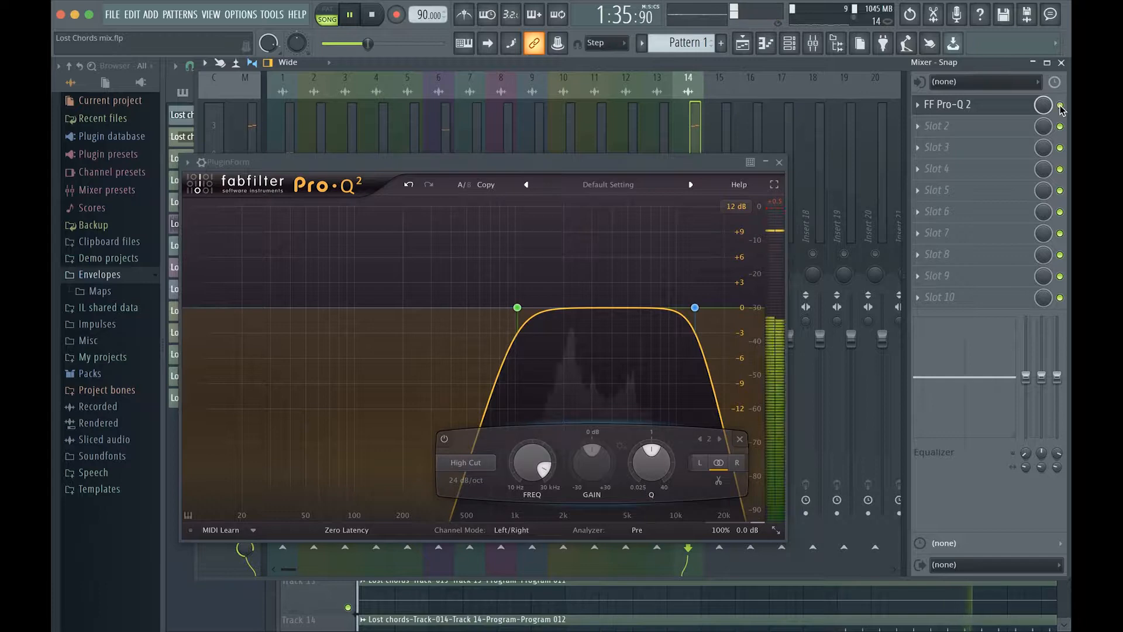
pyautogui.click(781, 163)
pyautogui.press('space')
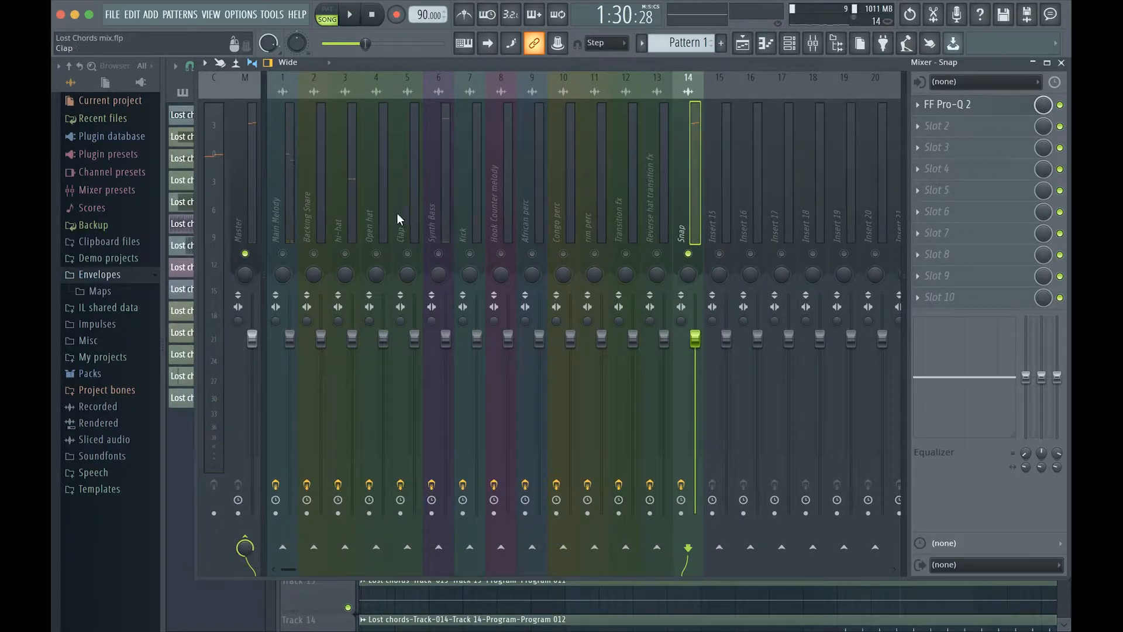
# Cue the song at bar 7 and audition the soloed Transition fx track with its Pro-Q 2 open
pyautogui.click(647, 203)
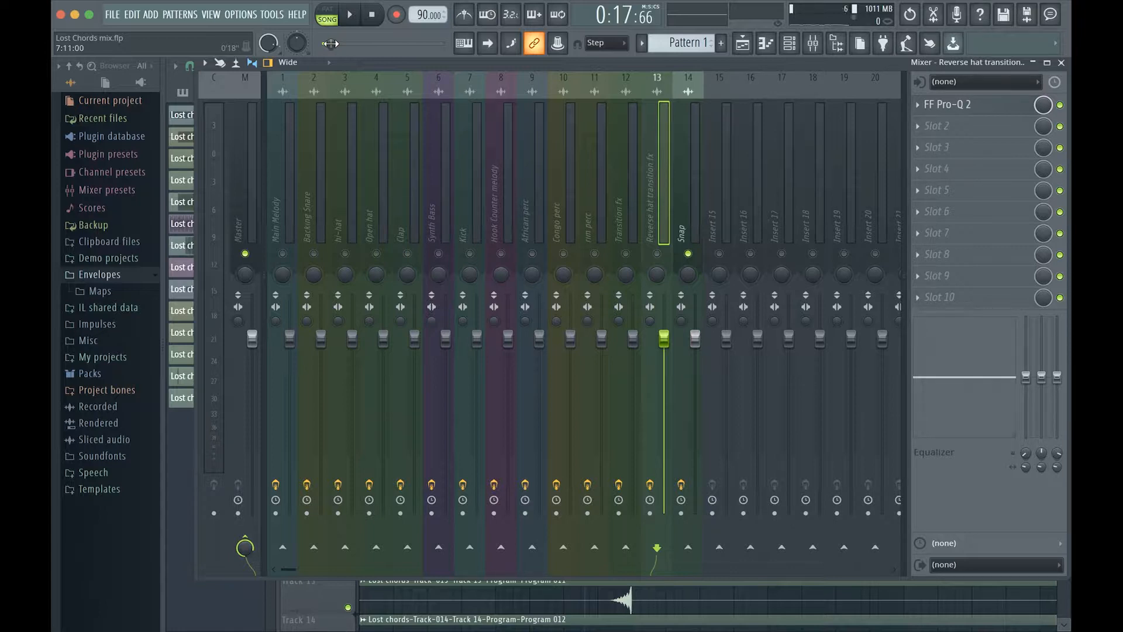
pyautogui.press('space')
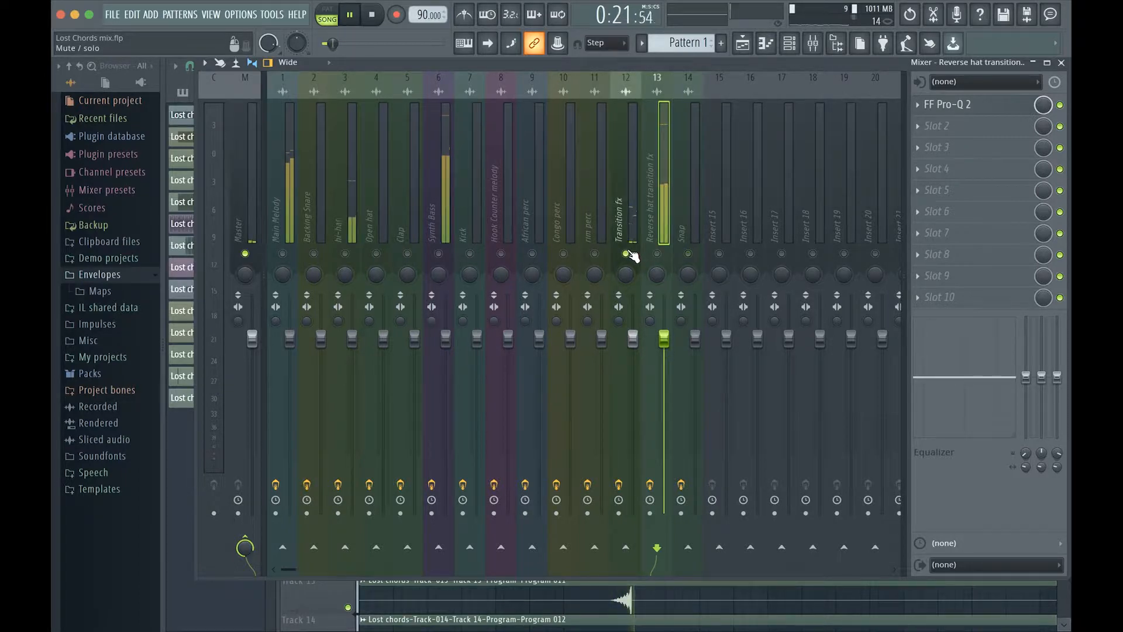
pyautogui.click(617, 227)
pyautogui.press('space')
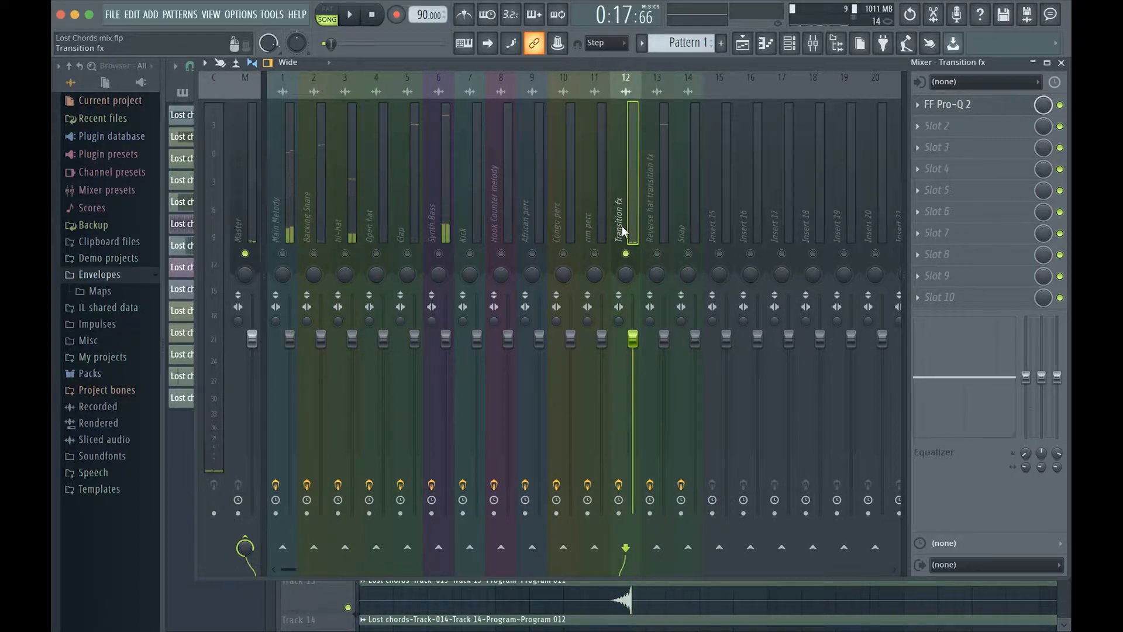
pyautogui.click(941, 106)
pyautogui.press('space')
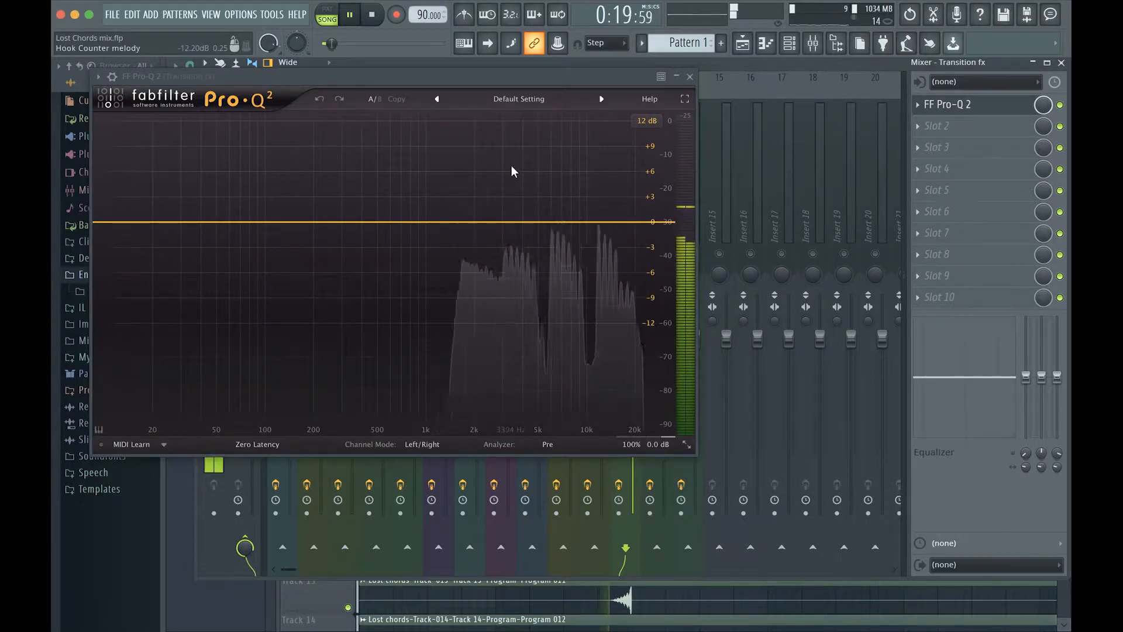
pyautogui.press('space')
# Add a 24 dB/oct low cut to the Transition fx EQ at about 173 Hz
pyautogui.click(303, 222)
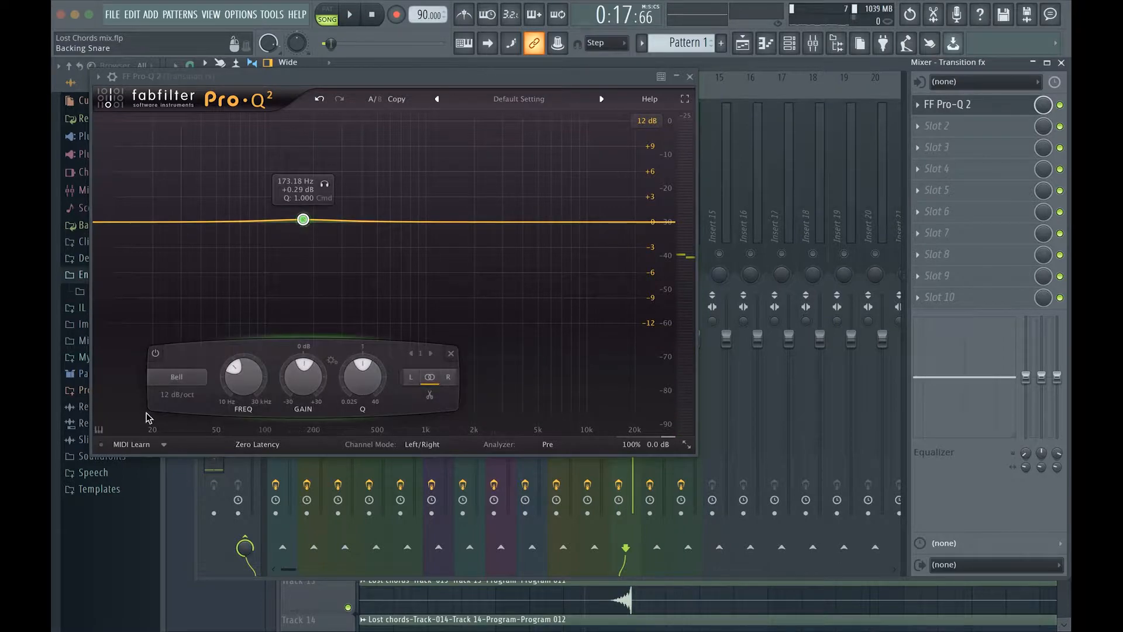
pyautogui.click(169, 385)
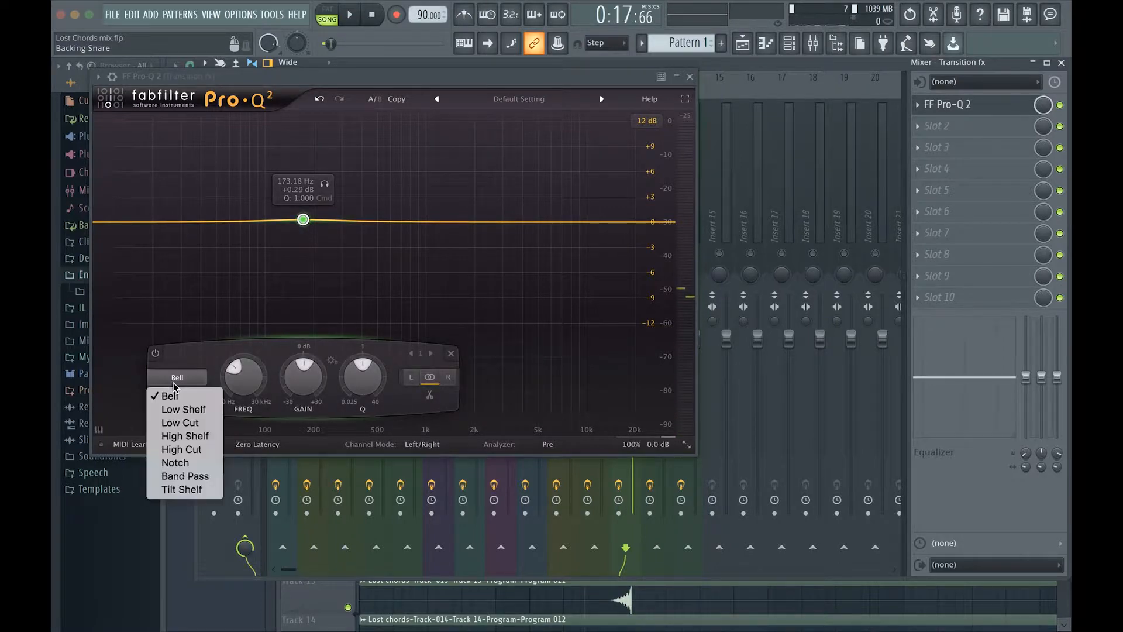
pyautogui.click(182, 423)
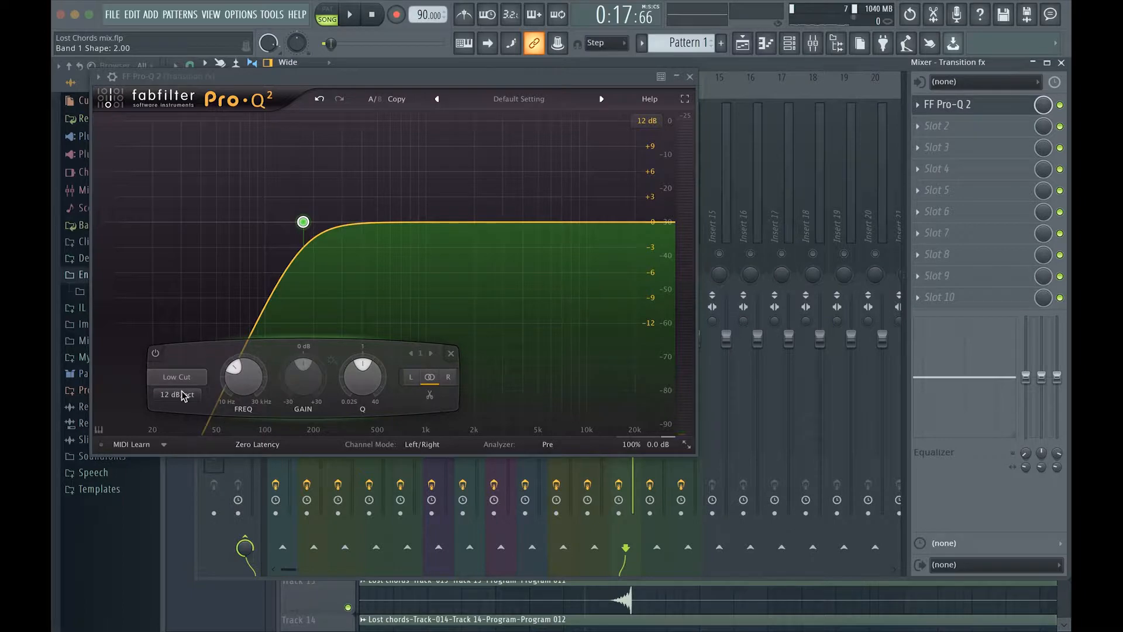
pyautogui.scroll(3, 184, 395)
pyautogui.scroll(-1, 193, 396)
# Sweep the Transition fx low cut's frequency during playback and settle it at about 326 Hz
pyautogui.press('space')
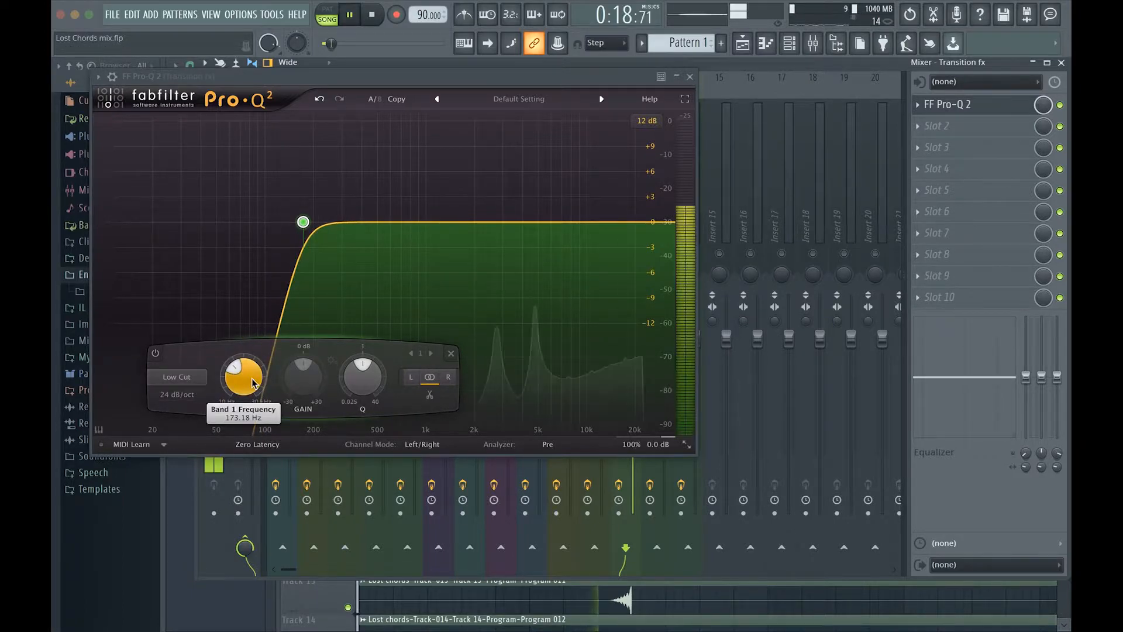
pyautogui.scroll(2, 253, 383)
pyautogui.scroll(6, 254, 383)
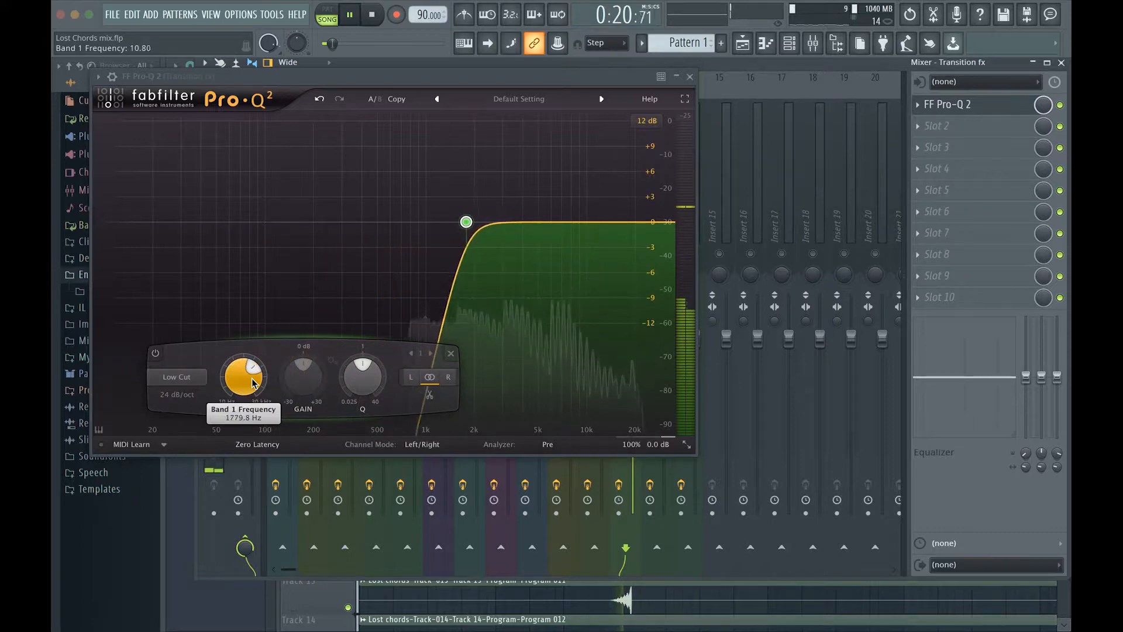
pyautogui.scroll(-3, 253, 383)
pyautogui.scroll(-1, 253, 383)
pyautogui.press('space')
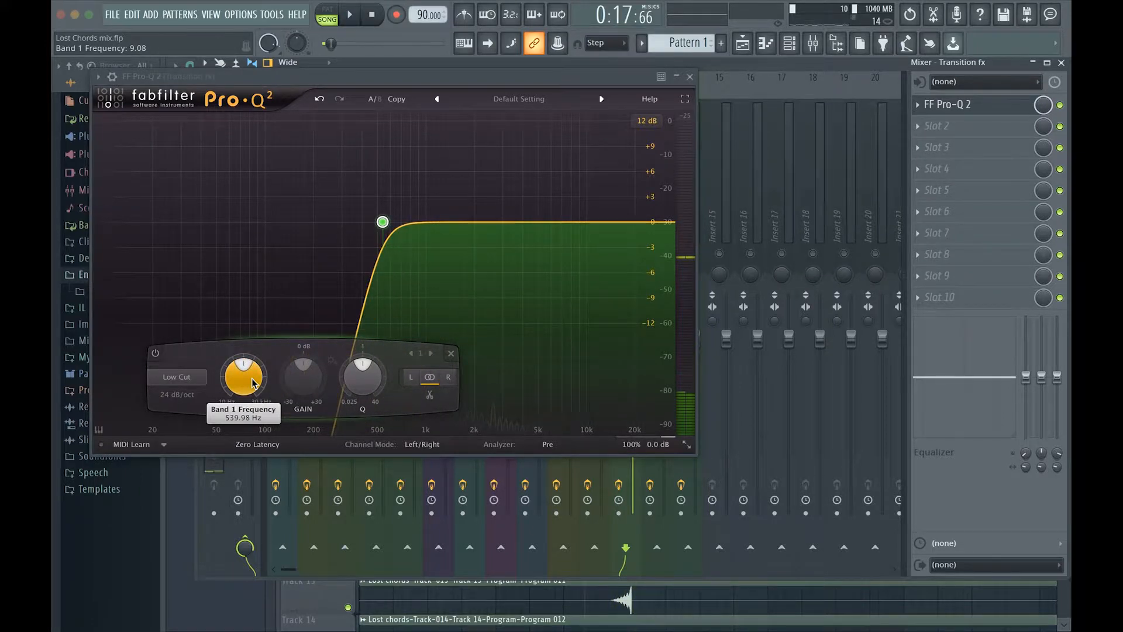
pyautogui.press('space')
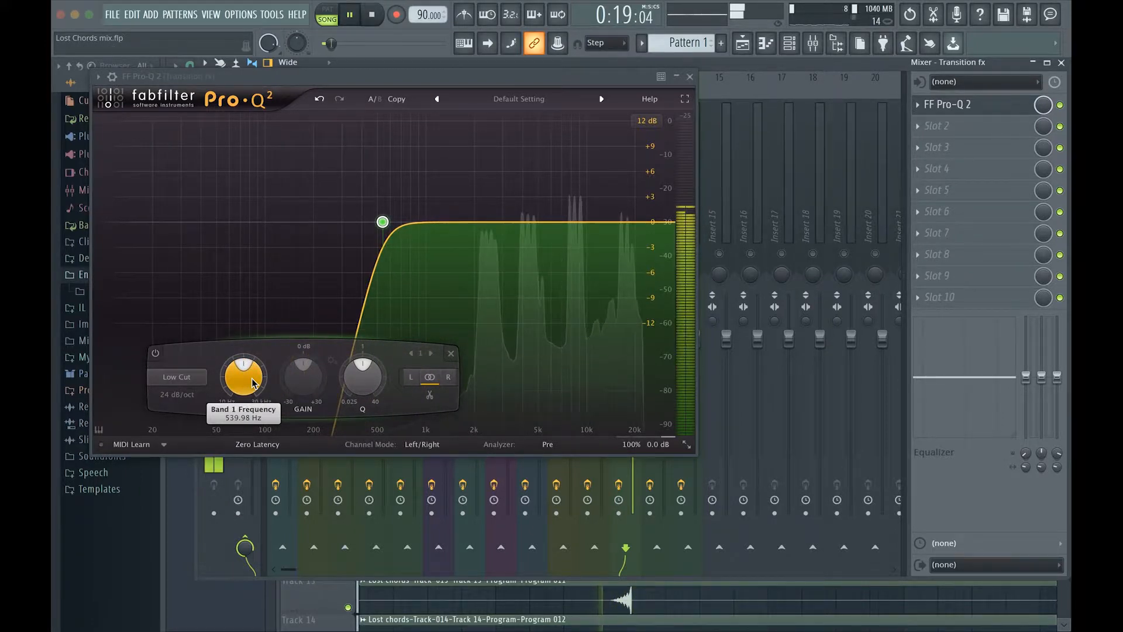
pyautogui.scroll(-2, 253, 383)
pyautogui.scroll(-2, 253, 383)
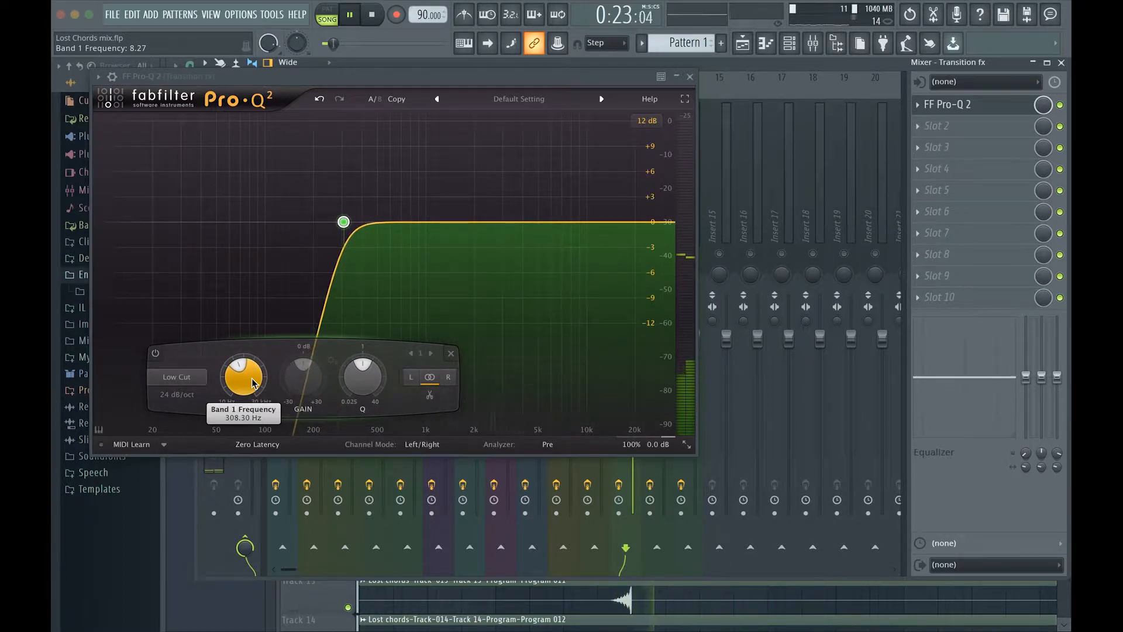
pyautogui.scroll(1, 253, 383)
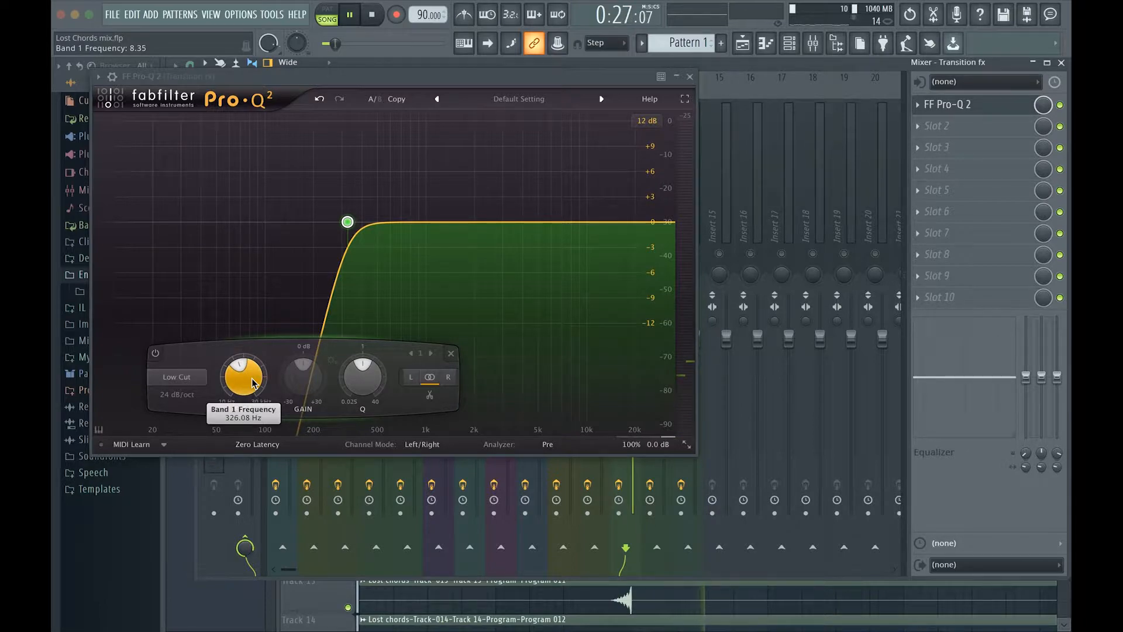
# Replay the passage to hear the filtered Transition fx track, and close its Pro-Q 2
pyautogui.press('space')
pyautogui.press('space')
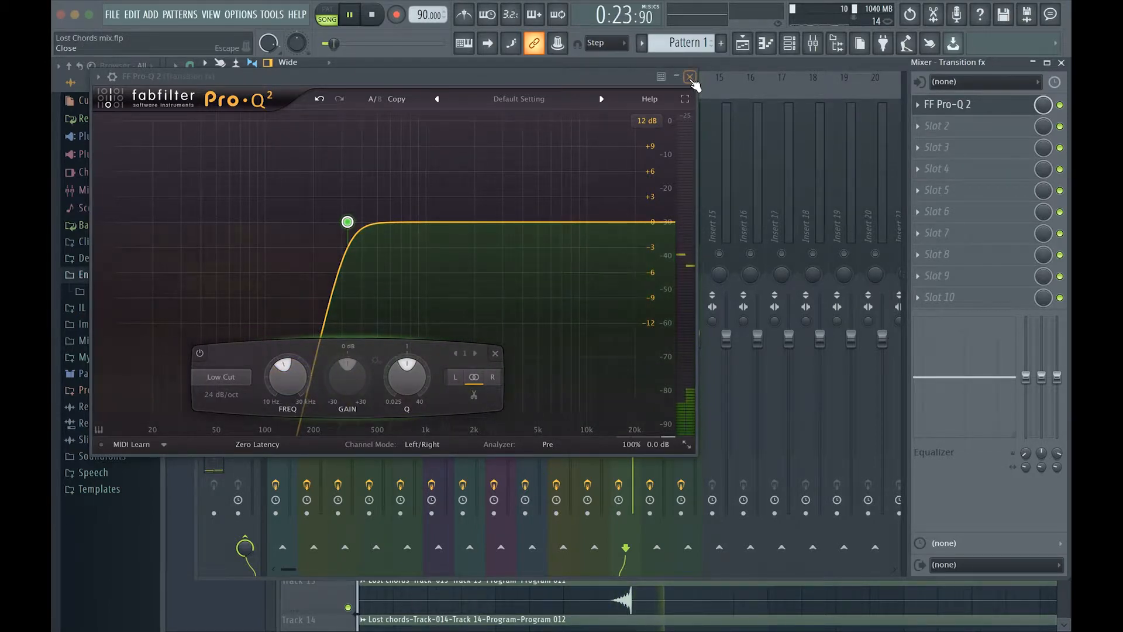
pyautogui.click(690, 77)
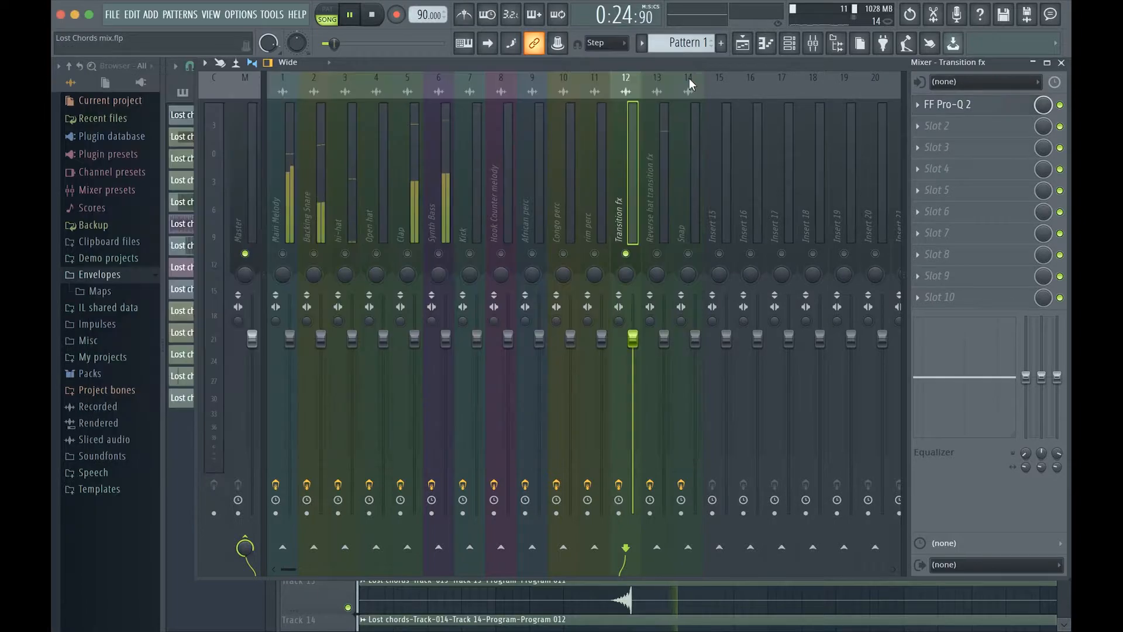
# Solo the Reverse hat transition fx track, open its Pro-Q 2 and stop playback
pyautogui.rightClick(652, 238)
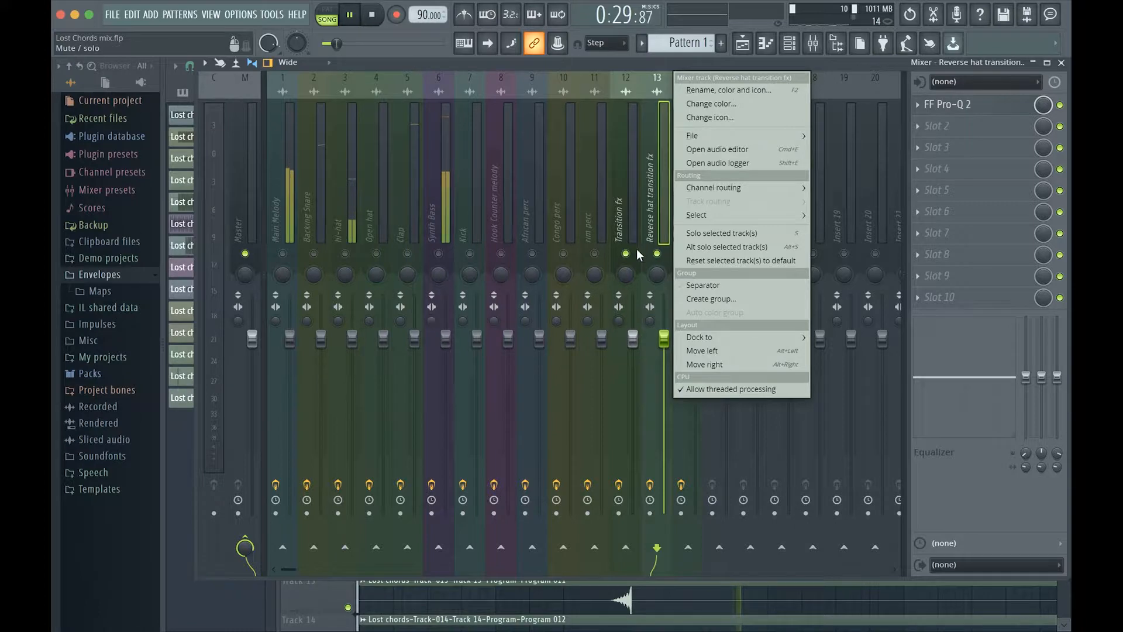
pyautogui.click(660, 253)
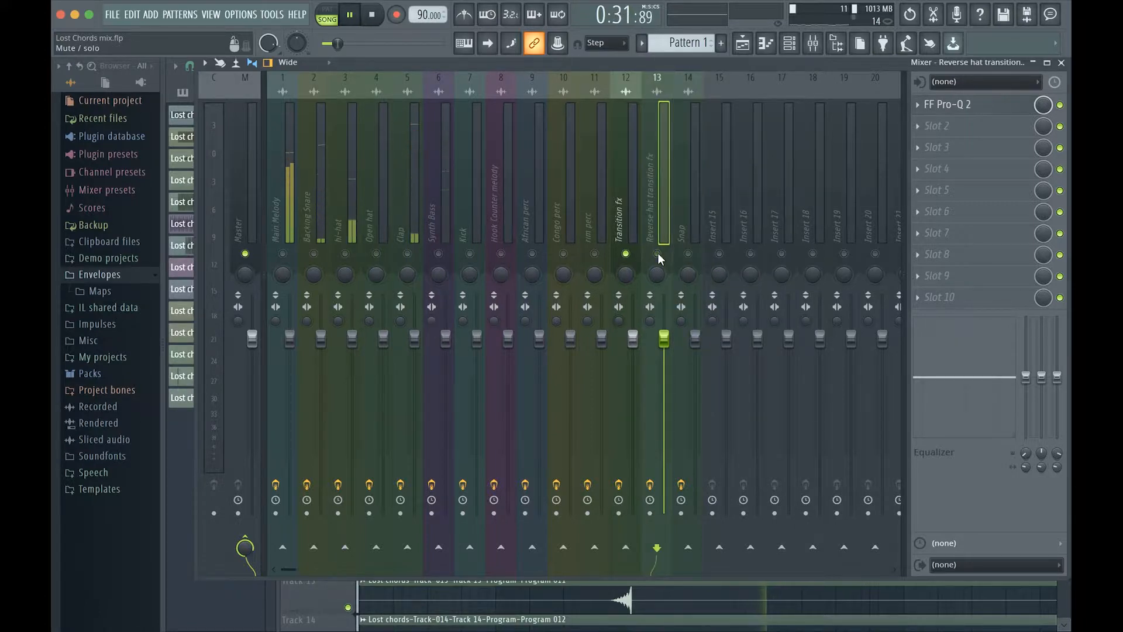
pyautogui.rightClick(657, 252)
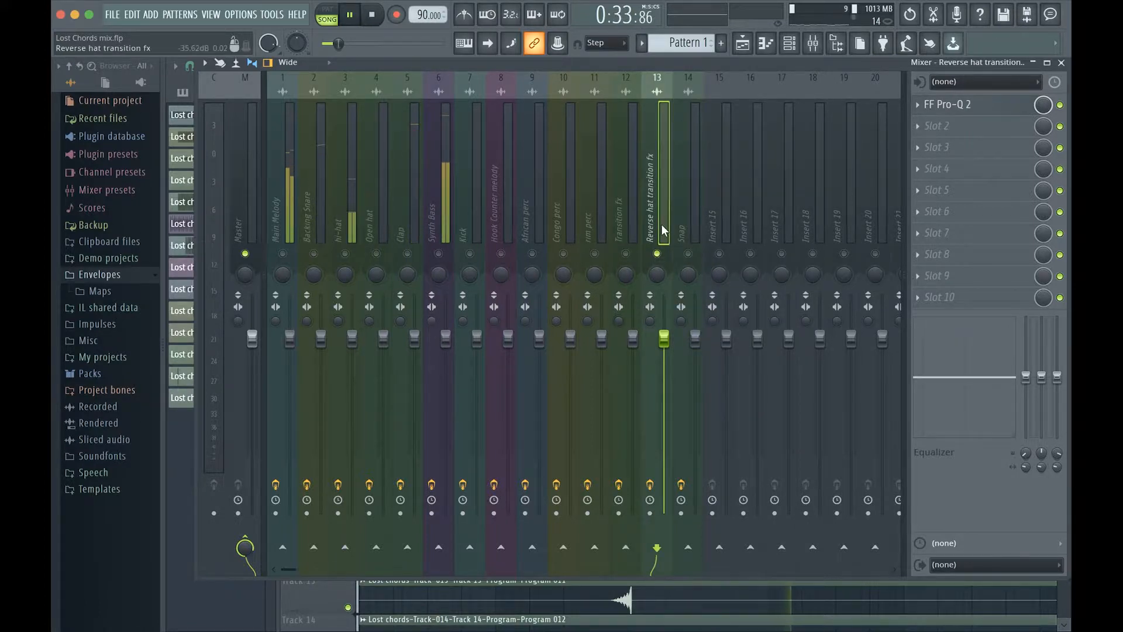
pyautogui.click(953, 104)
pyautogui.press('space')
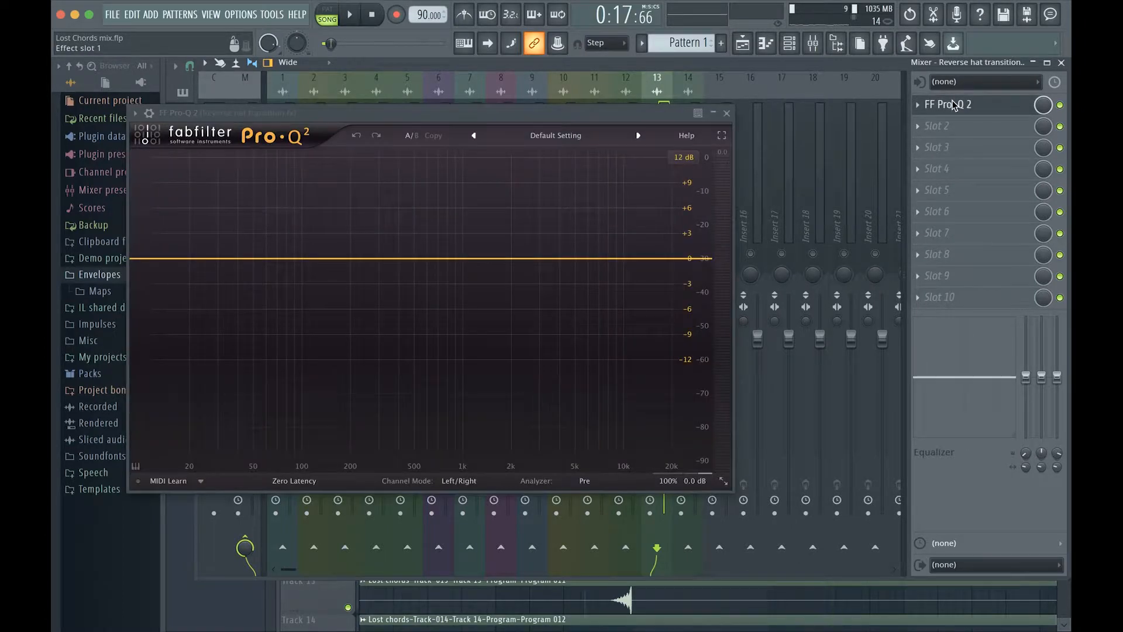
# Add a 24 dB/oct low cut at about 331 Hz to the Reverse hat transition fx EQ
pyautogui.click(384, 258)
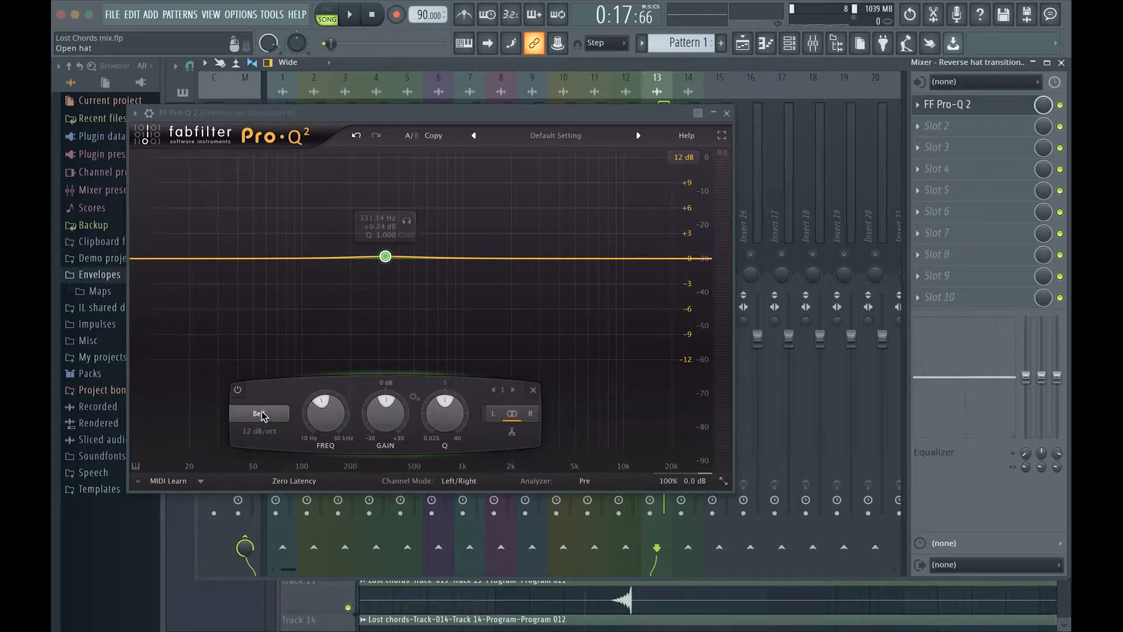
pyautogui.press('space')
pyautogui.moveTo(261, 416)
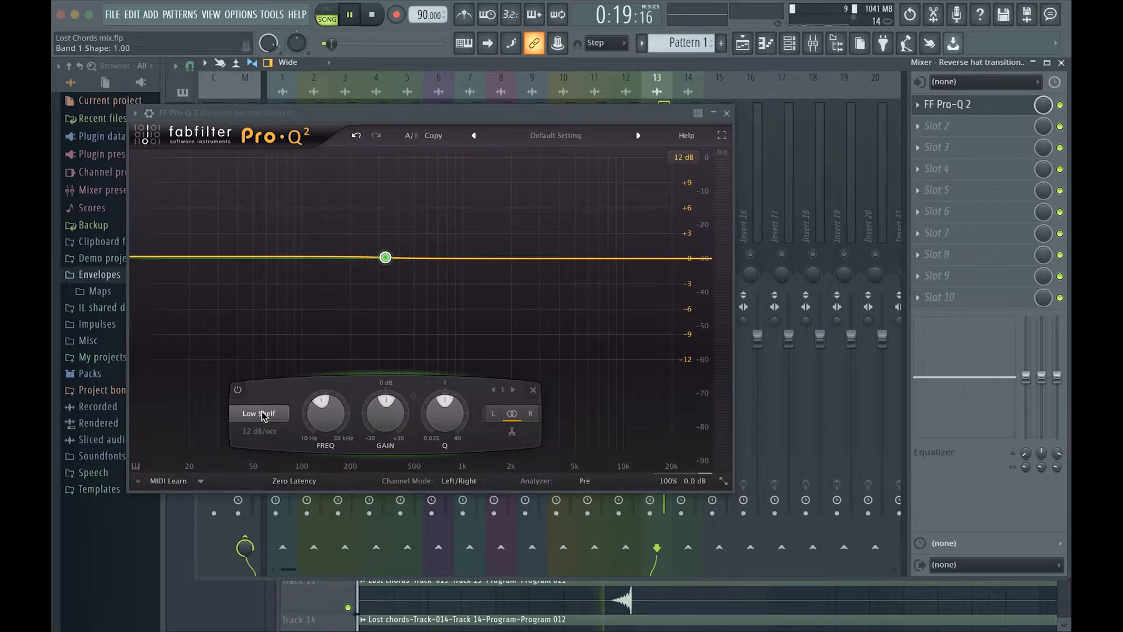
pyautogui.scroll(-2, 262, 414)
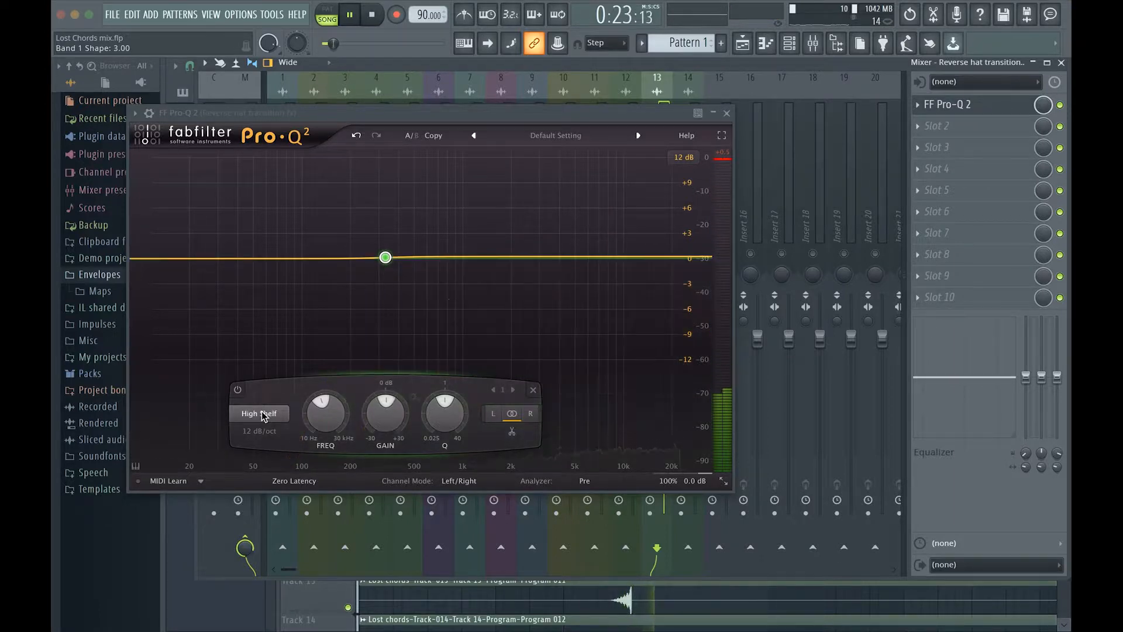
pyautogui.scroll(2, 262, 431)
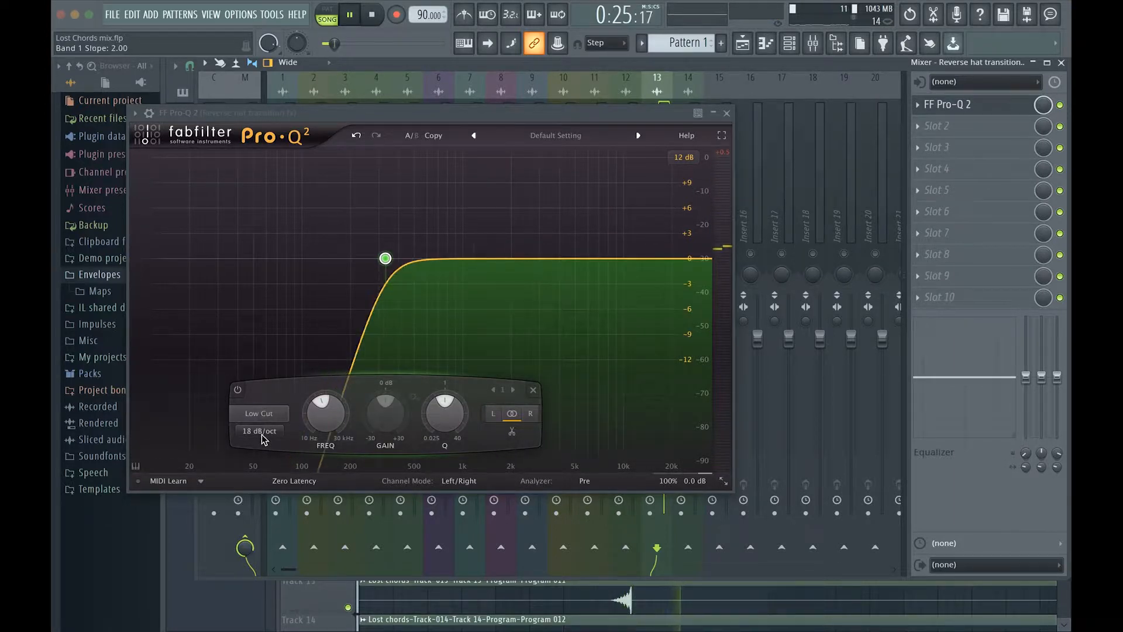
pyautogui.press('space')
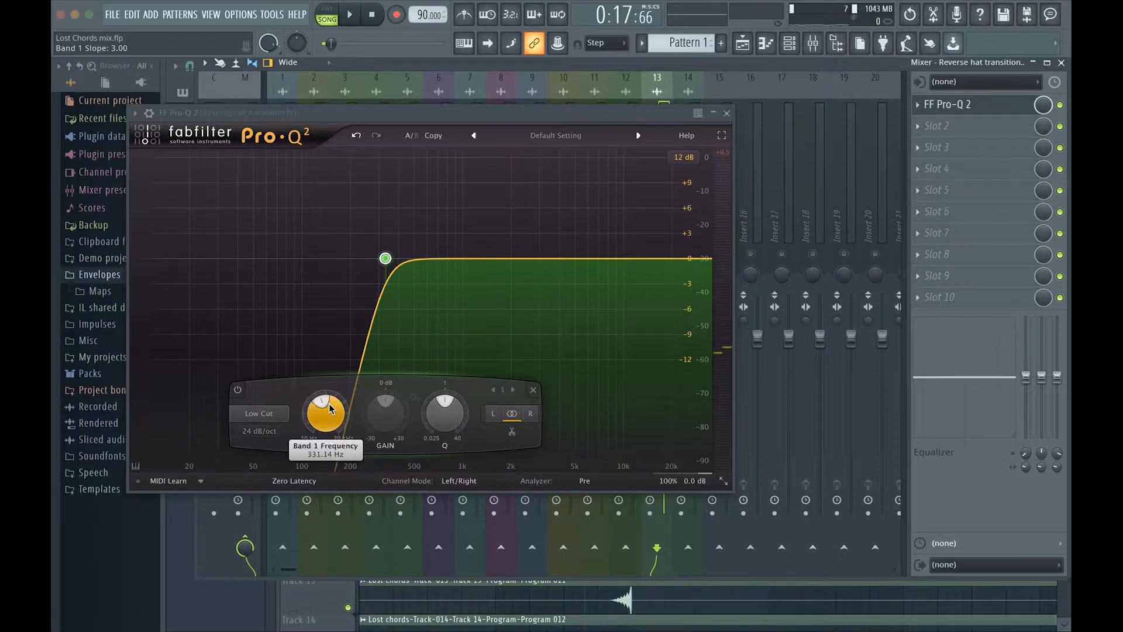
# Sweep the Reverse hat transition fx low cut's frequency during repeated playback, up to about 1.8 kHz, and settle it at about 342 Hz
pyautogui.press('space')
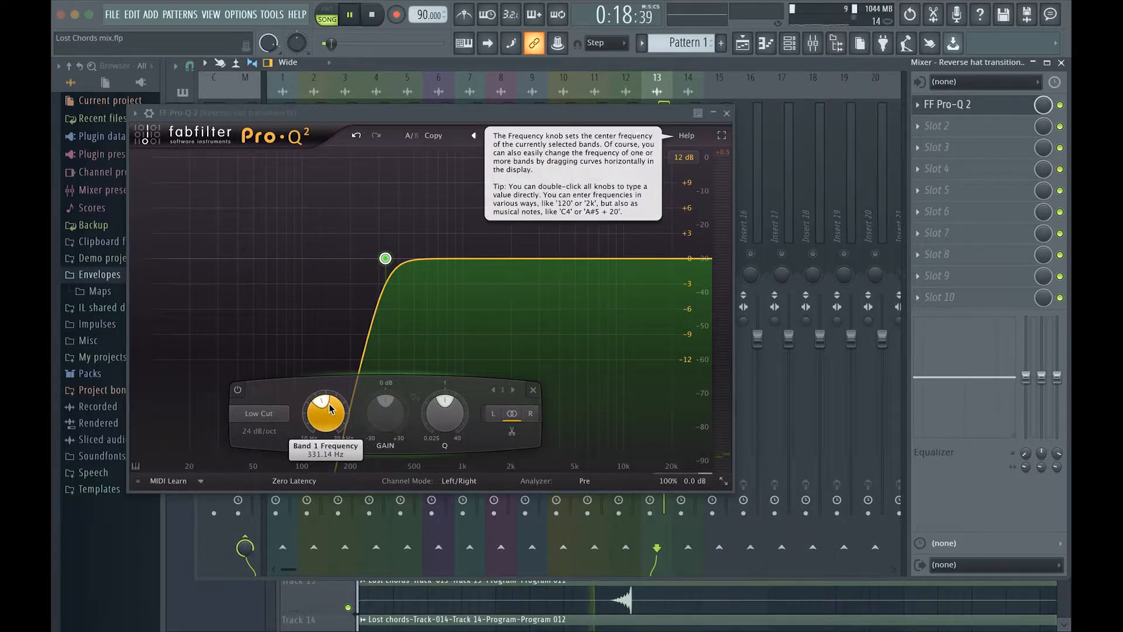
pyautogui.scroll(5, 331, 408)
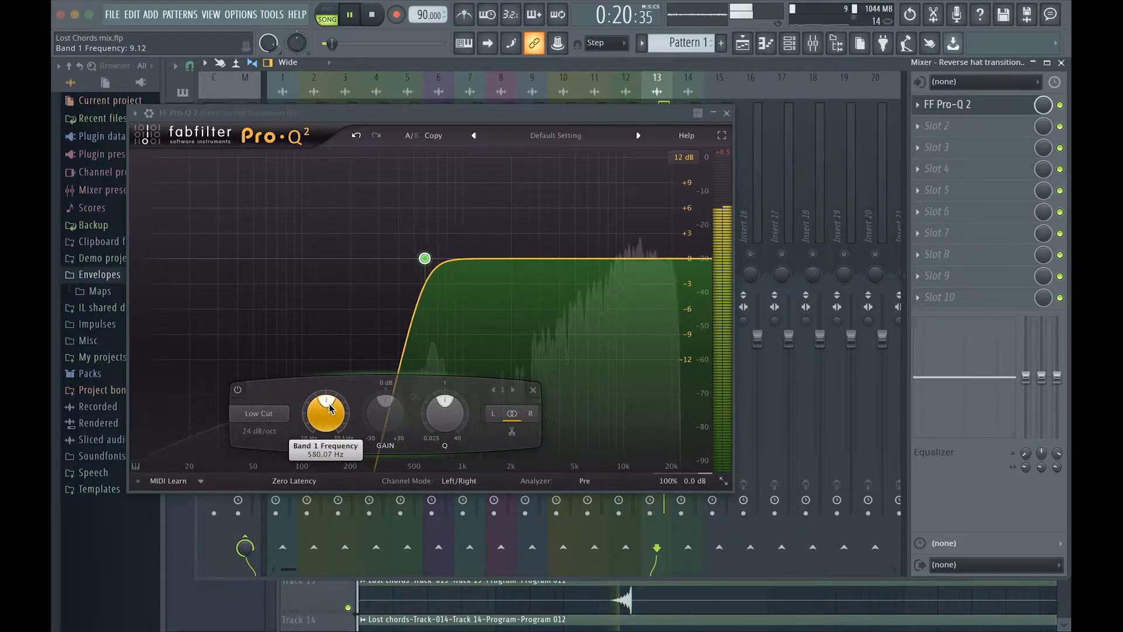
pyautogui.scroll(-7, 330, 407)
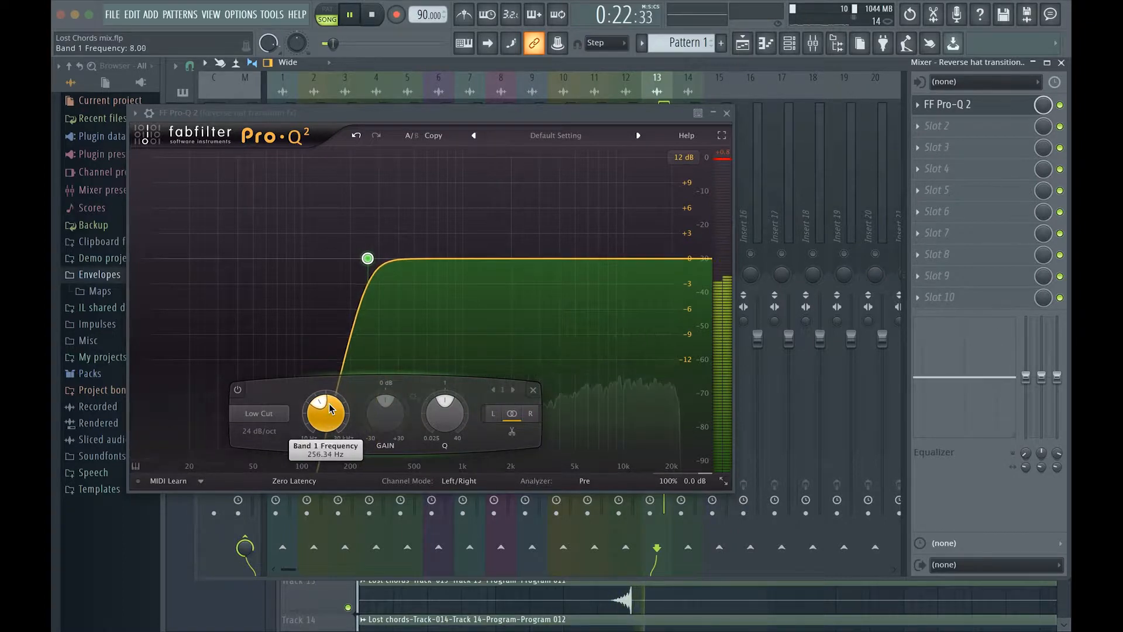
pyautogui.scroll(1, 331, 408)
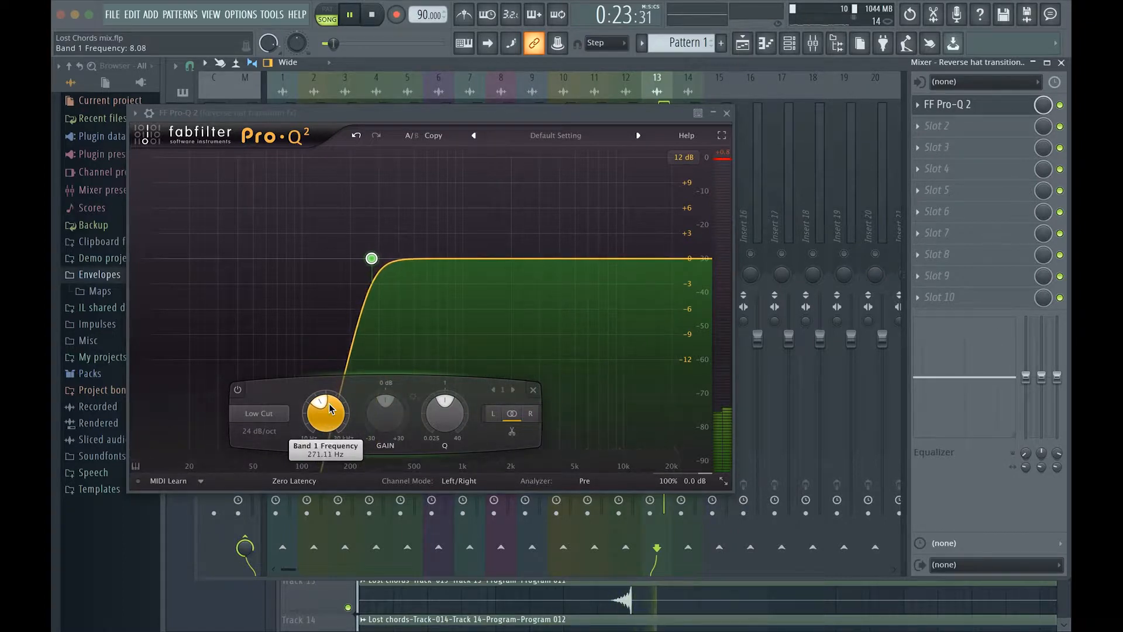
pyautogui.press('space')
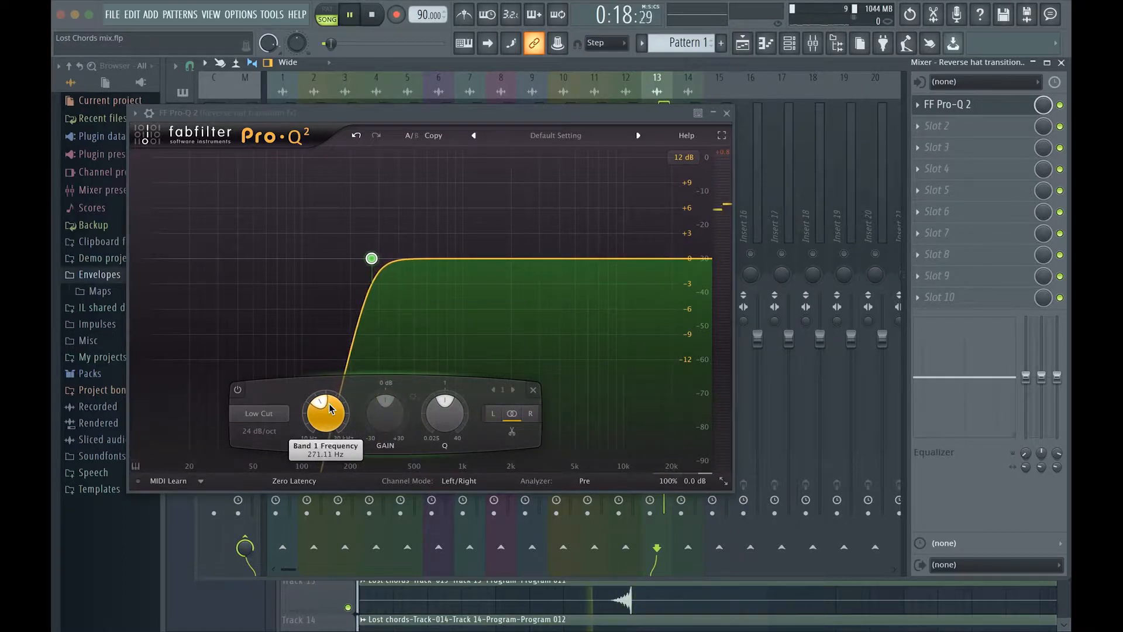
pyautogui.scroll(6, 330, 407)
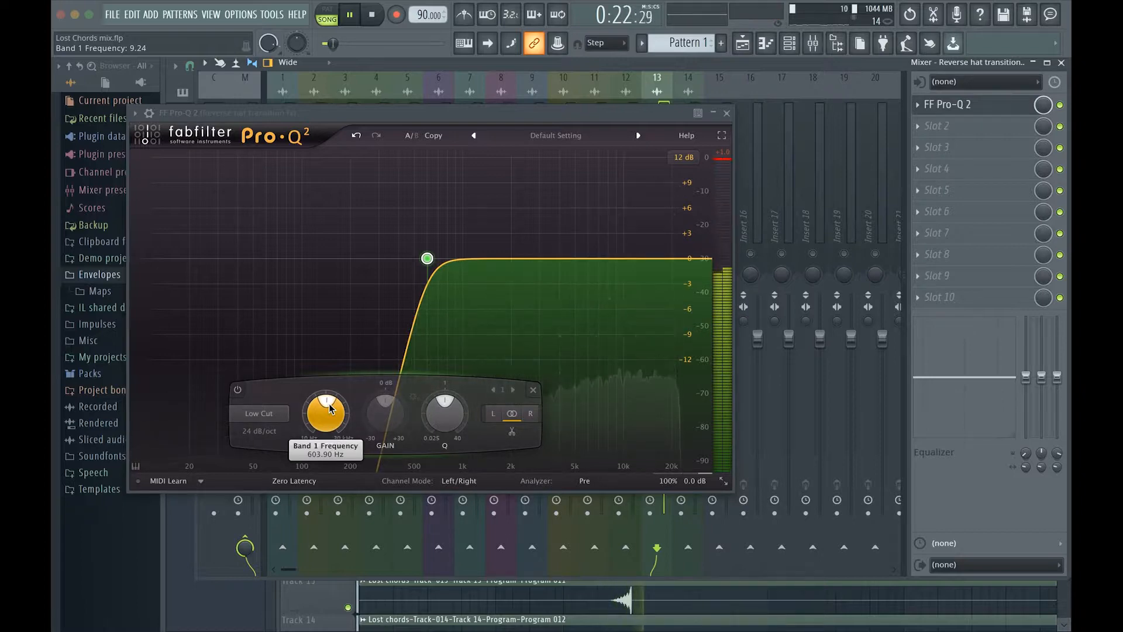
pyautogui.press('space')
pyautogui.press('space')
pyautogui.scroll(3, 330, 408)
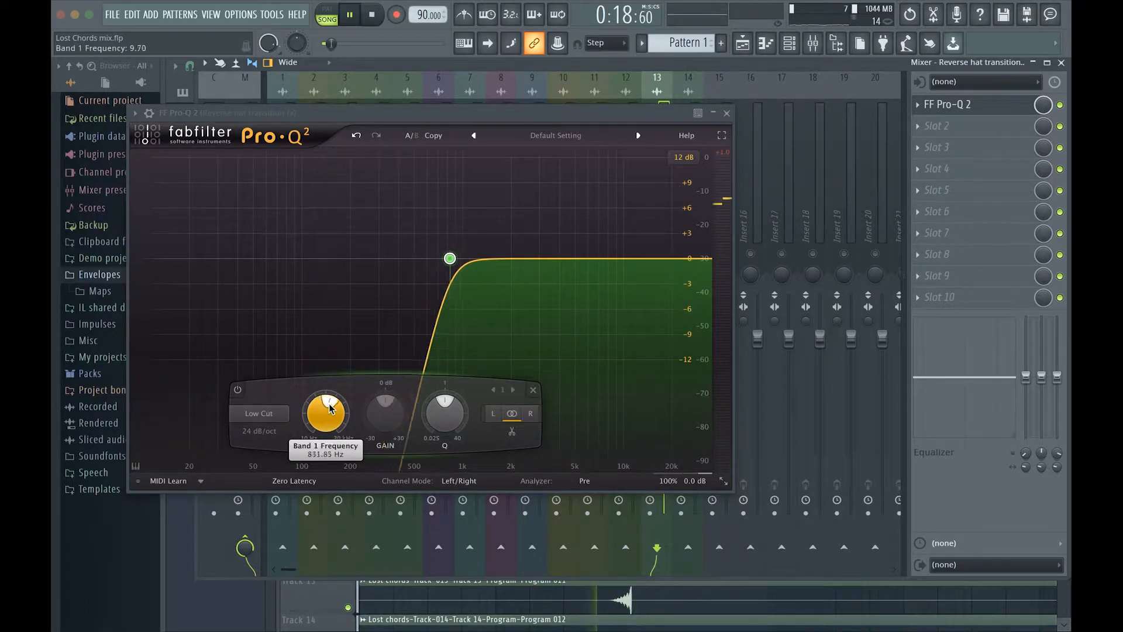
pyautogui.scroll(4, 330, 408)
pyautogui.scroll(2, 330, 408)
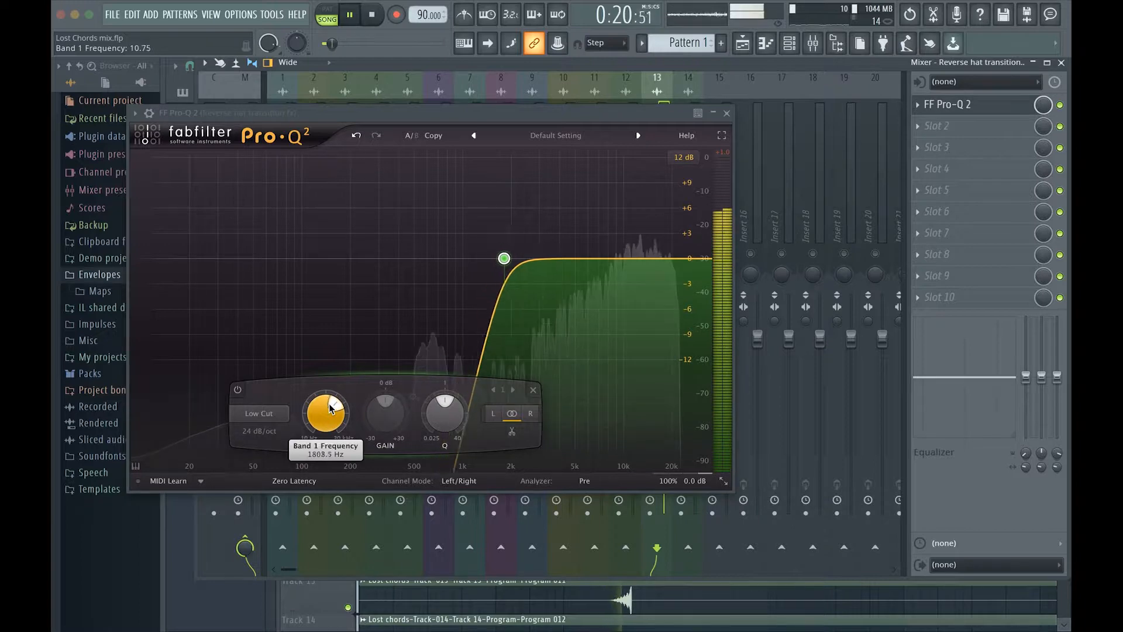
pyautogui.scroll(-3, 330, 408)
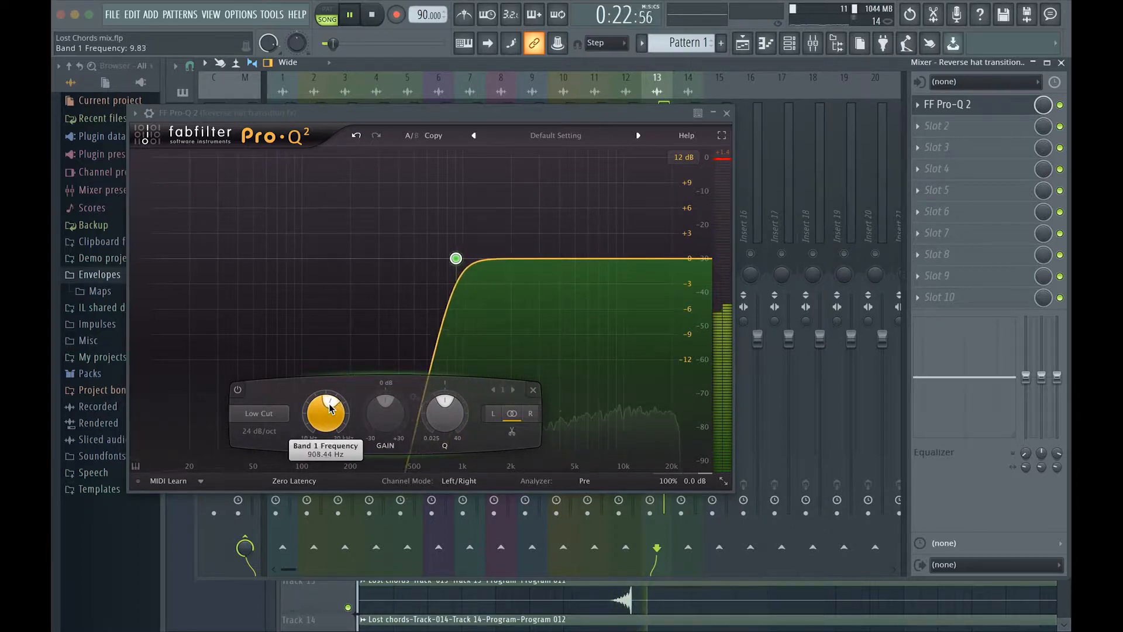
pyautogui.scroll(-3, 330, 408)
pyautogui.press('space')
pyautogui.press('space')
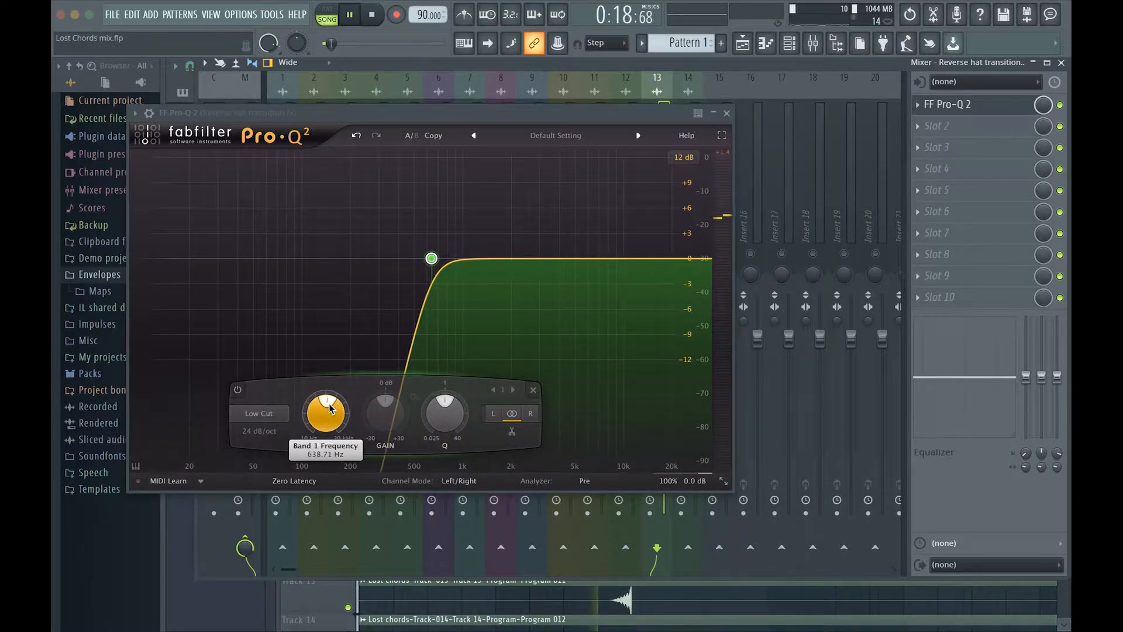
pyautogui.scroll(-5, 329, 408)
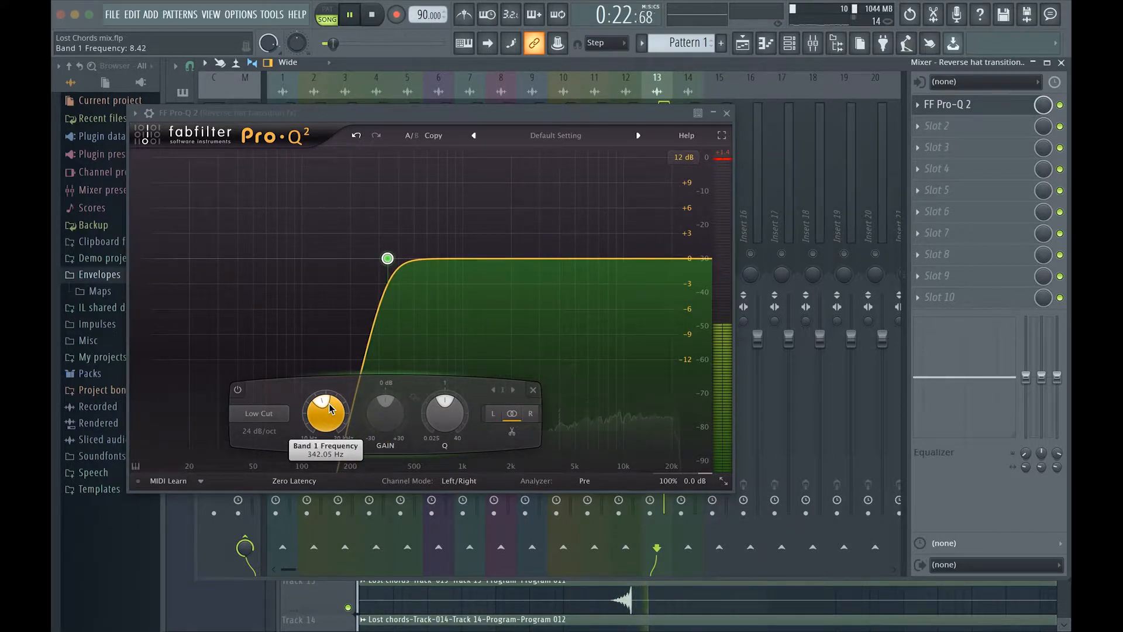
# Replay the filtered Reverse hat transition fx passage, close its Pro-Q 2, stop playback and unsolo the track
pyautogui.press('space')
pyautogui.press('space')
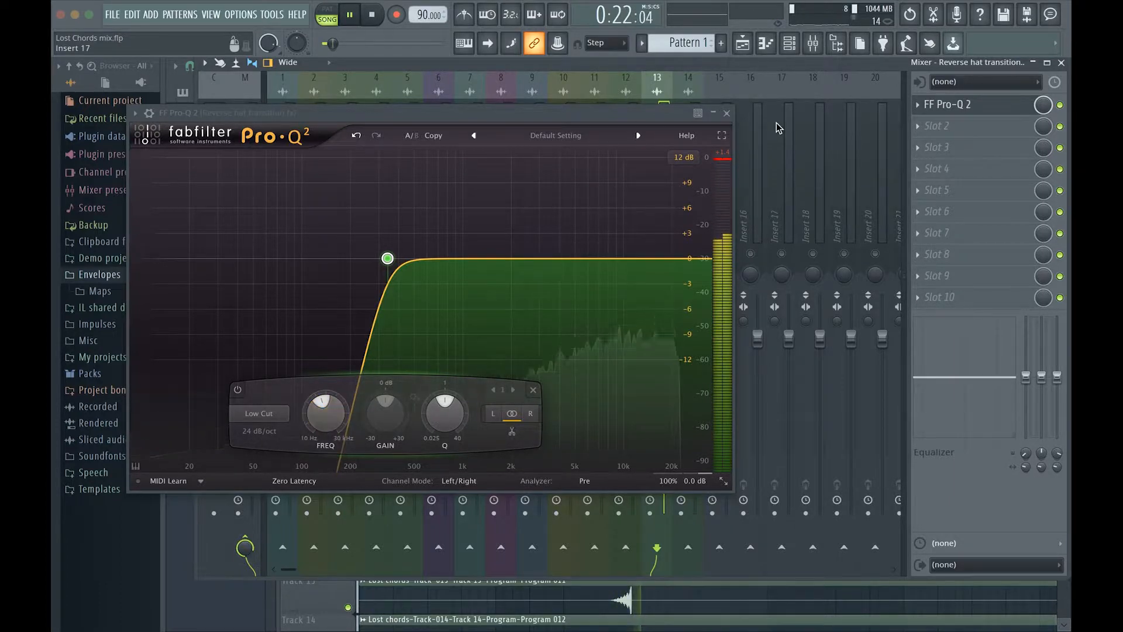
pyautogui.click(726, 113)
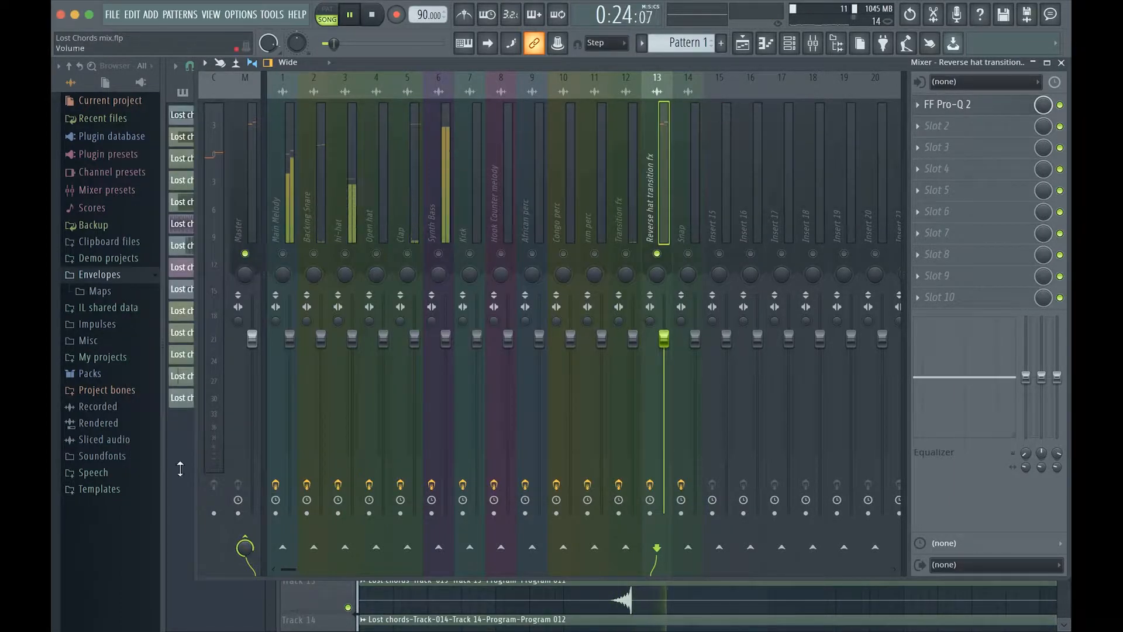
pyautogui.press('space')
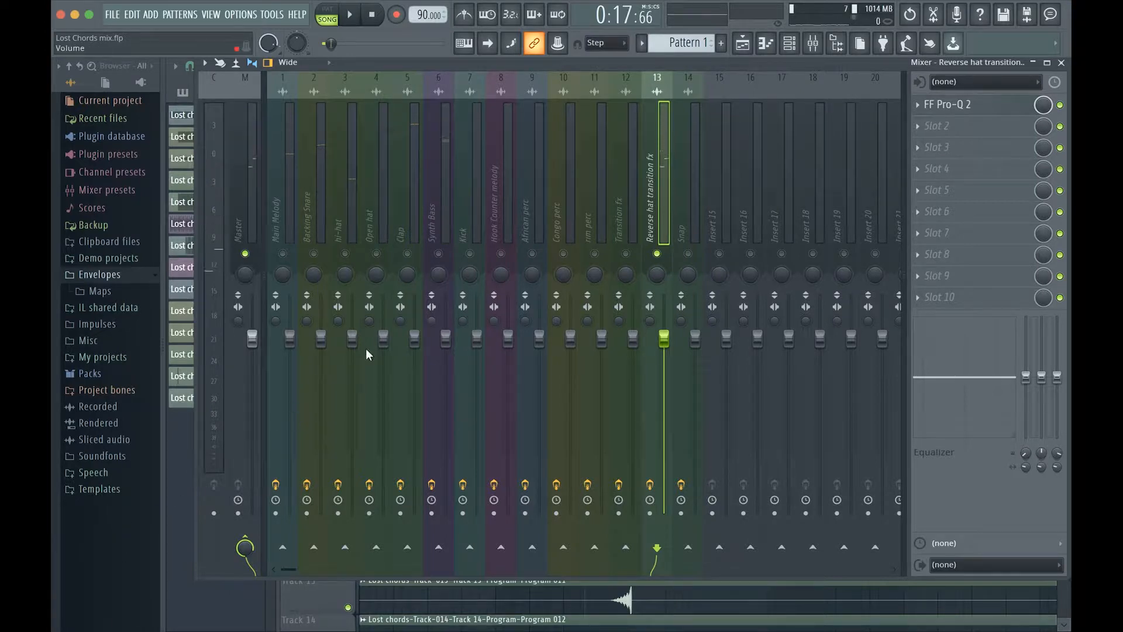
pyautogui.rightClick(657, 253)
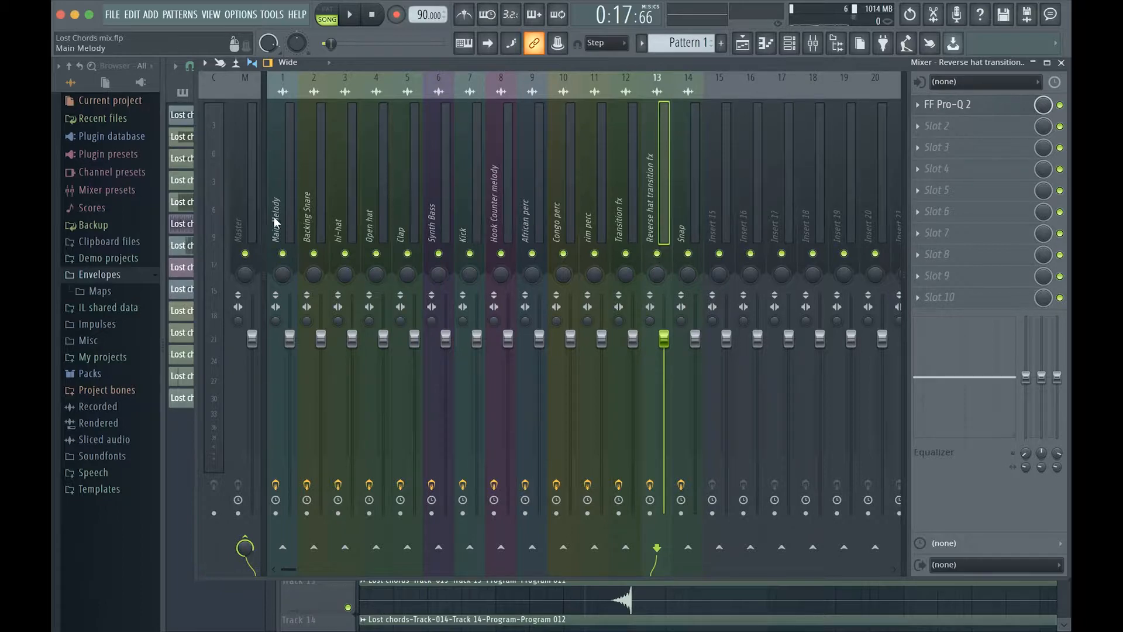
# Review the Main Melody track's Pro-Q 2 curve, close it and return to the mixer
pyautogui.click(273, 187)
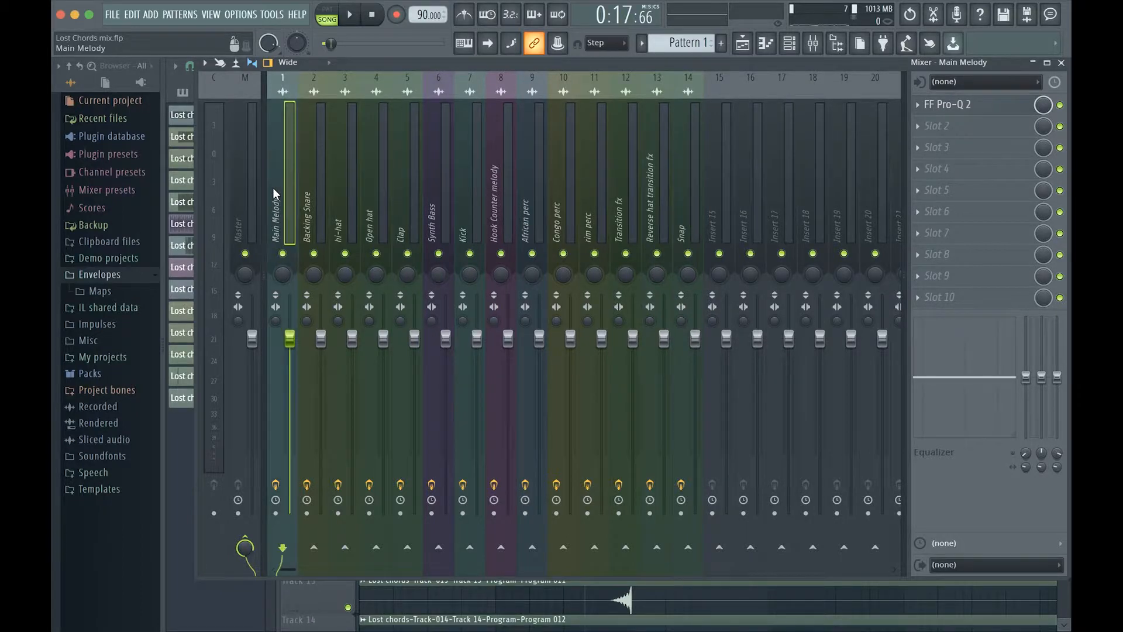
pyautogui.click(987, 105)
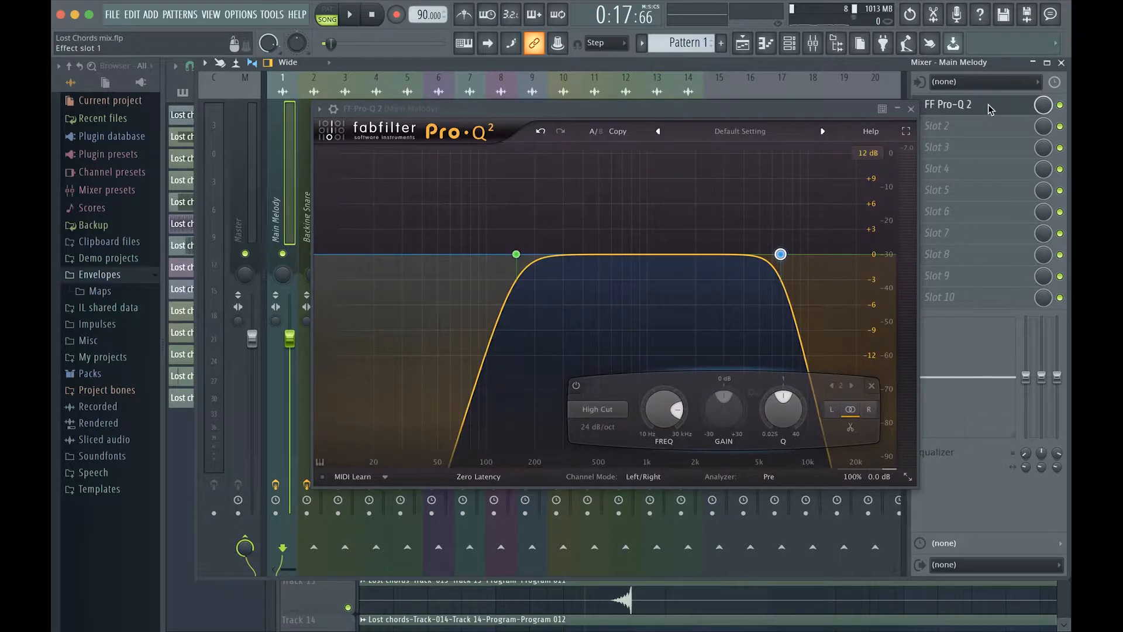
pyautogui.press('F9')
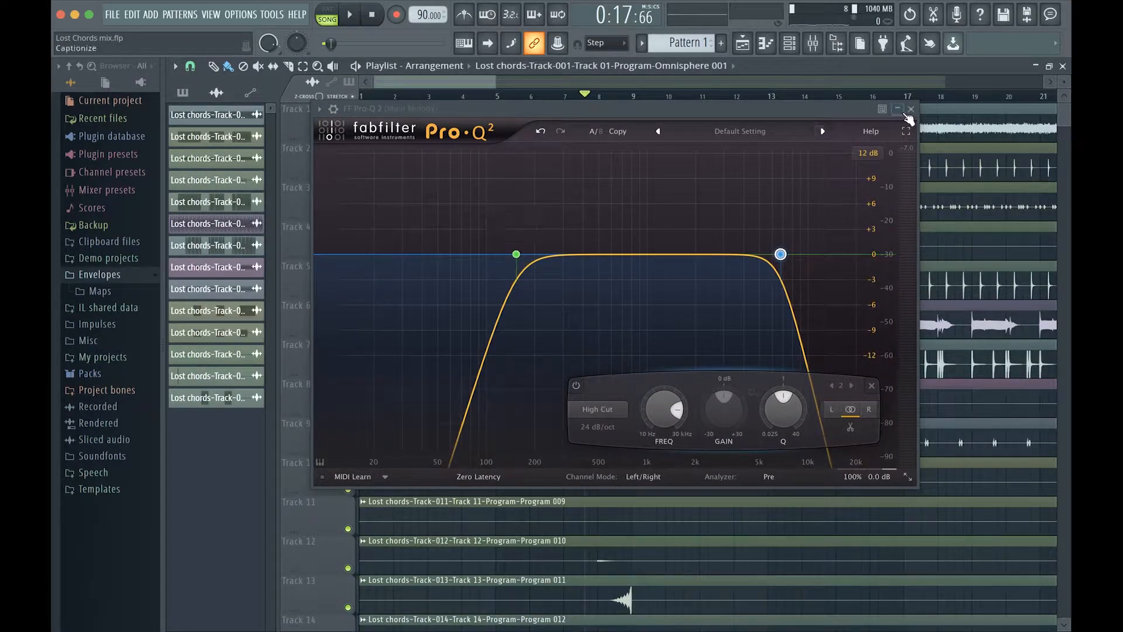
pyautogui.click(911, 110)
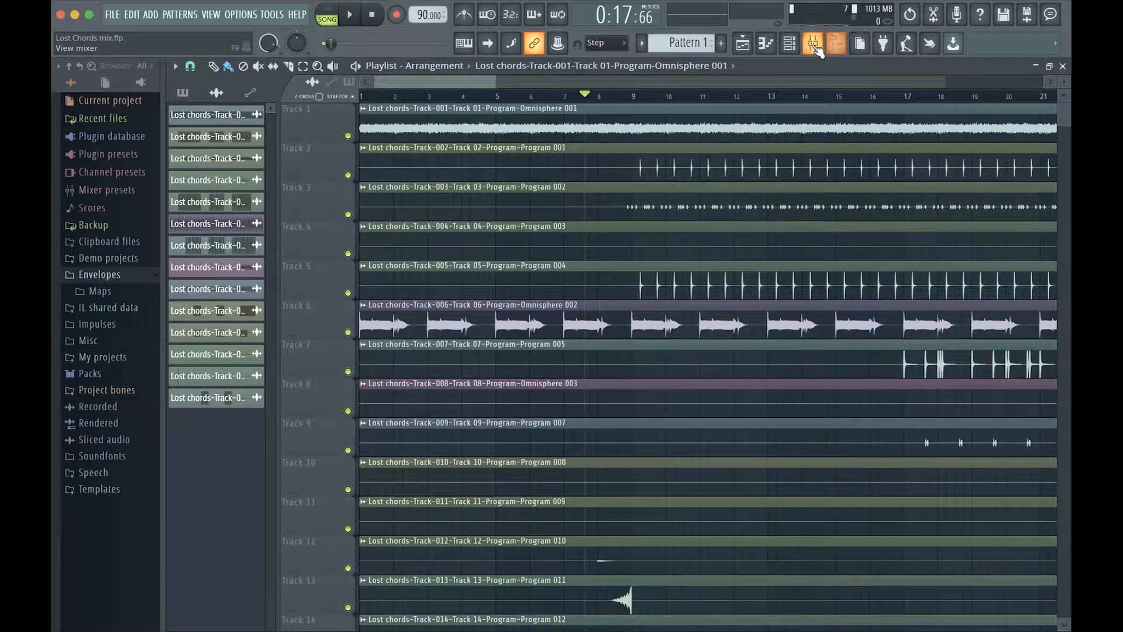
pyautogui.click(810, 49)
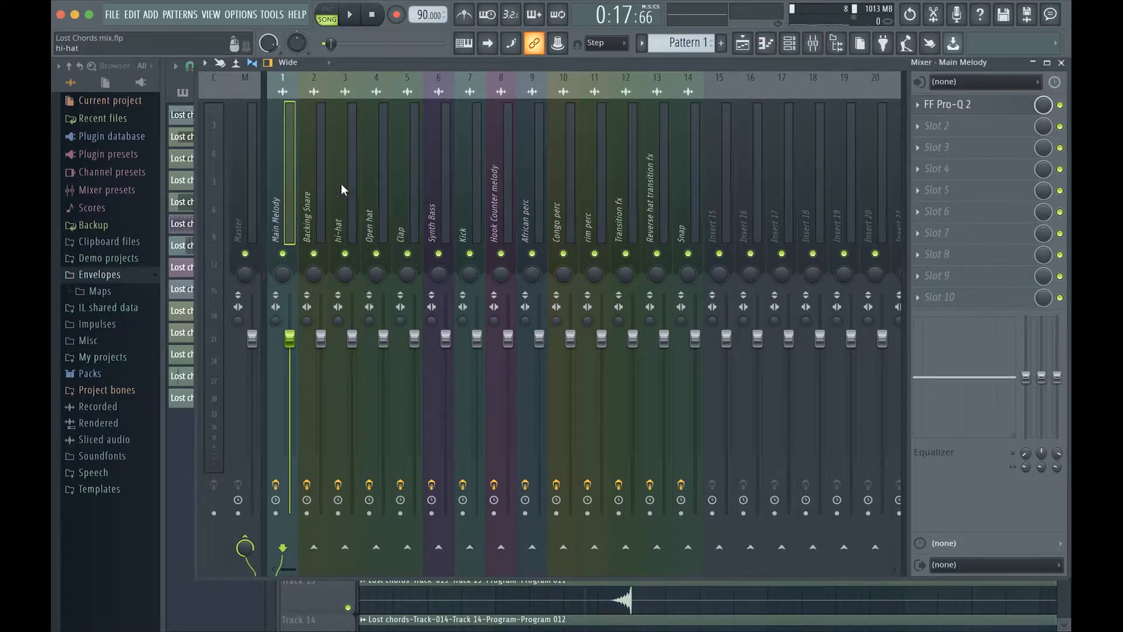
# Review the Pro-Q 2 curves on the Backing Snare and hi-hat tracks, closing each one
pyautogui.click(310, 185)
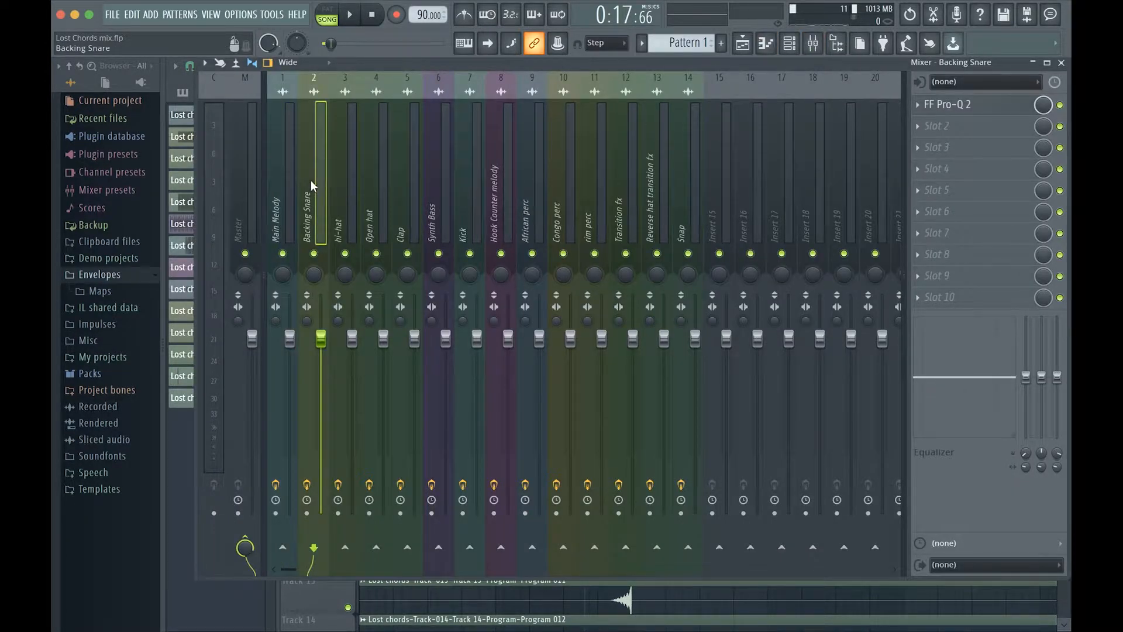
pyautogui.click(984, 104)
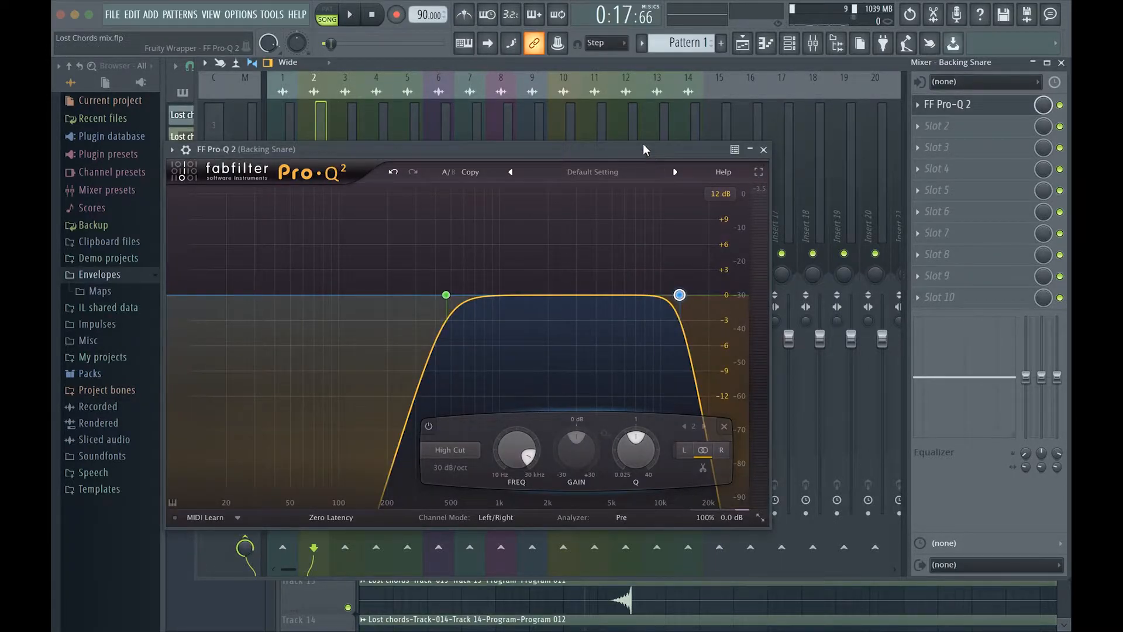
pyautogui.press('Escape')
pyautogui.click(335, 163)
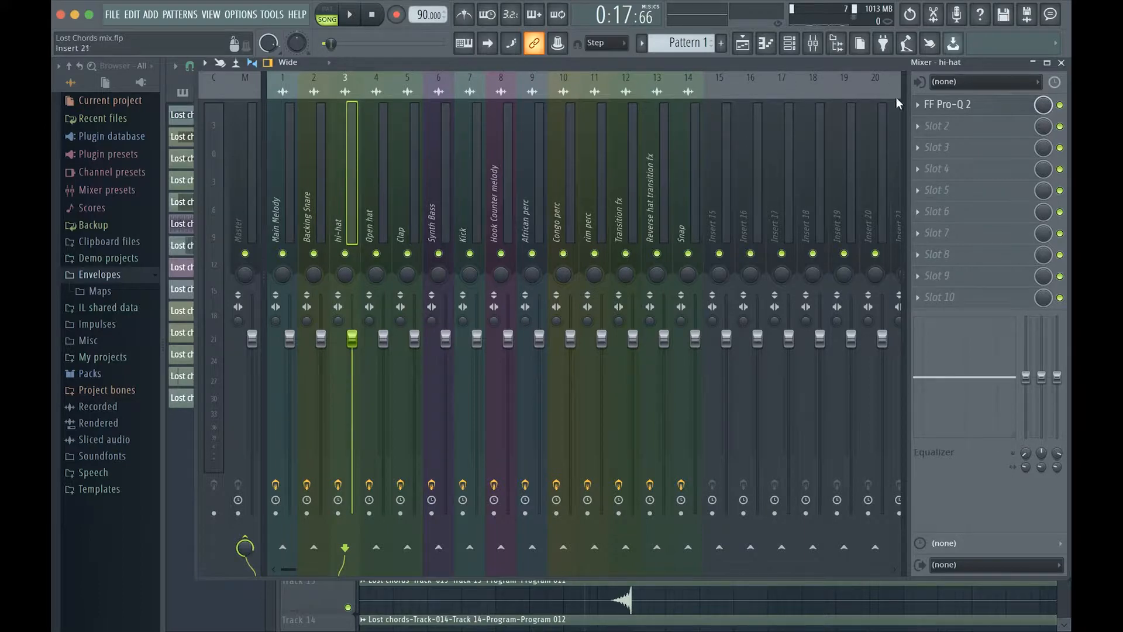
pyautogui.click(931, 104)
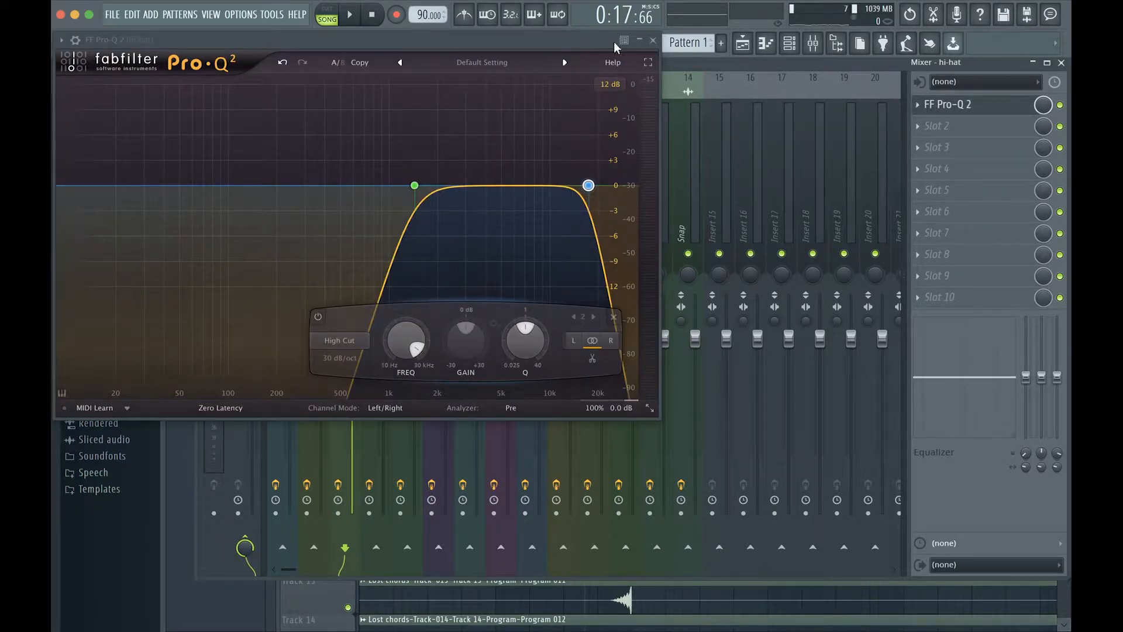
pyautogui.click(655, 45)
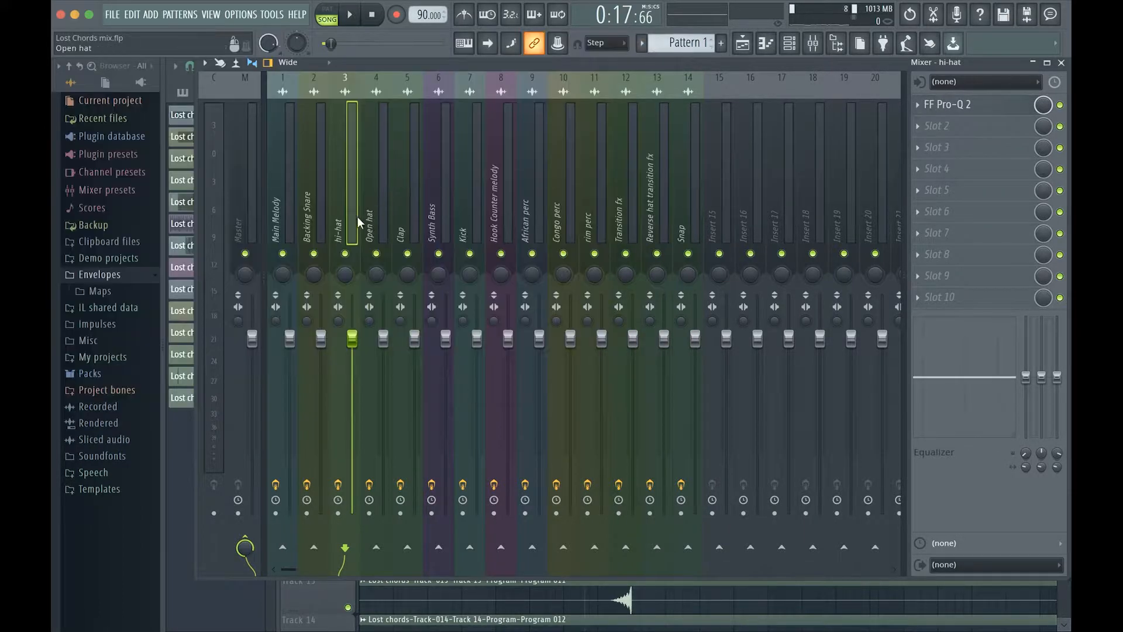
# Review the Pro-Q 2 curves on the Open hat and Clap tracks, closing each one
pyautogui.click(369, 208)
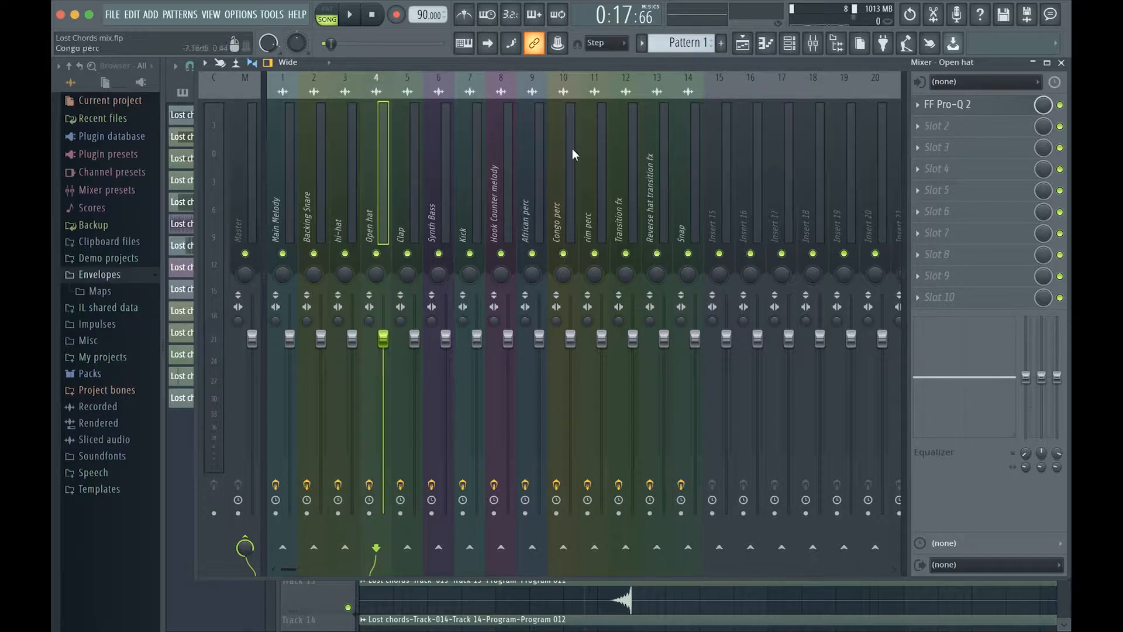
pyautogui.click(975, 106)
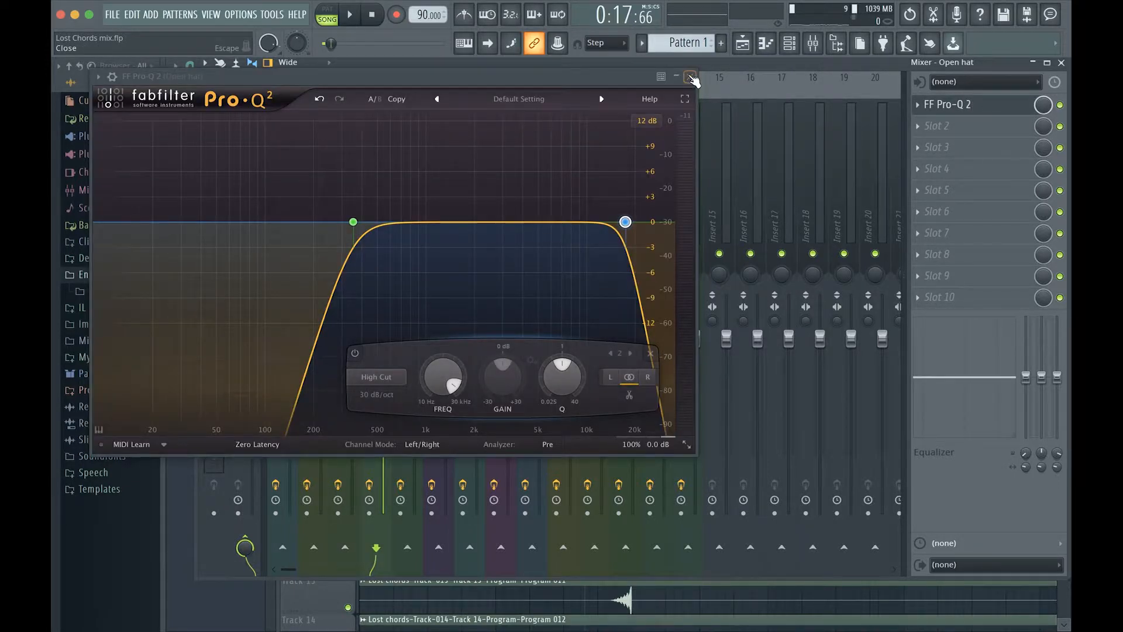
pyautogui.click(690, 77)
pyautogui.click(408, 176)
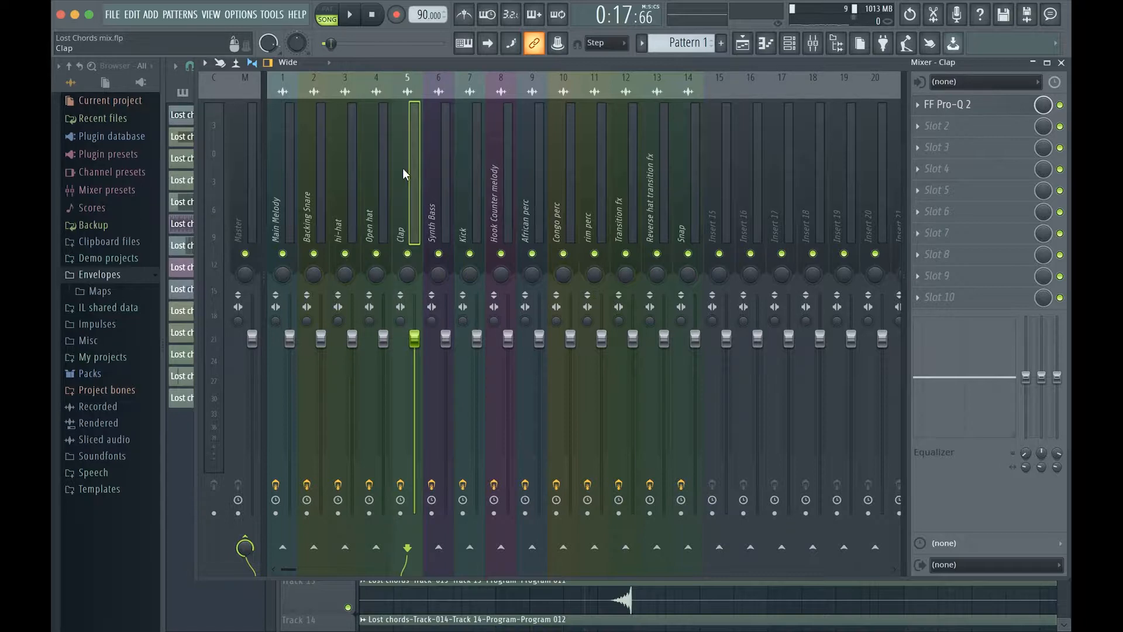
pyautogui.click(969, 106)
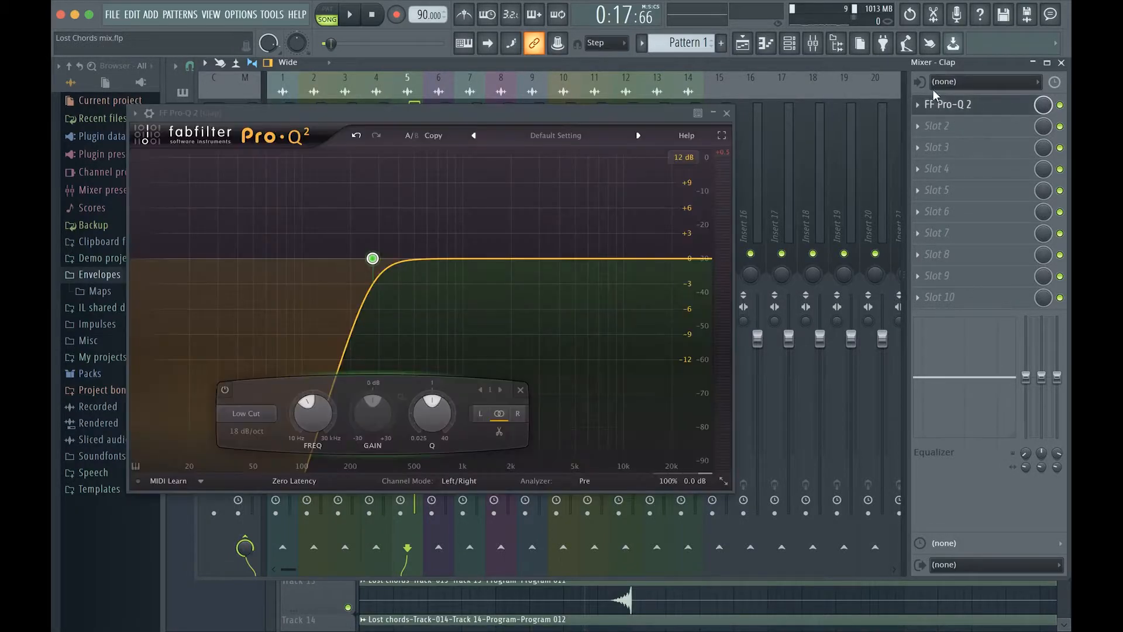
pyautogui.click(728, 114)
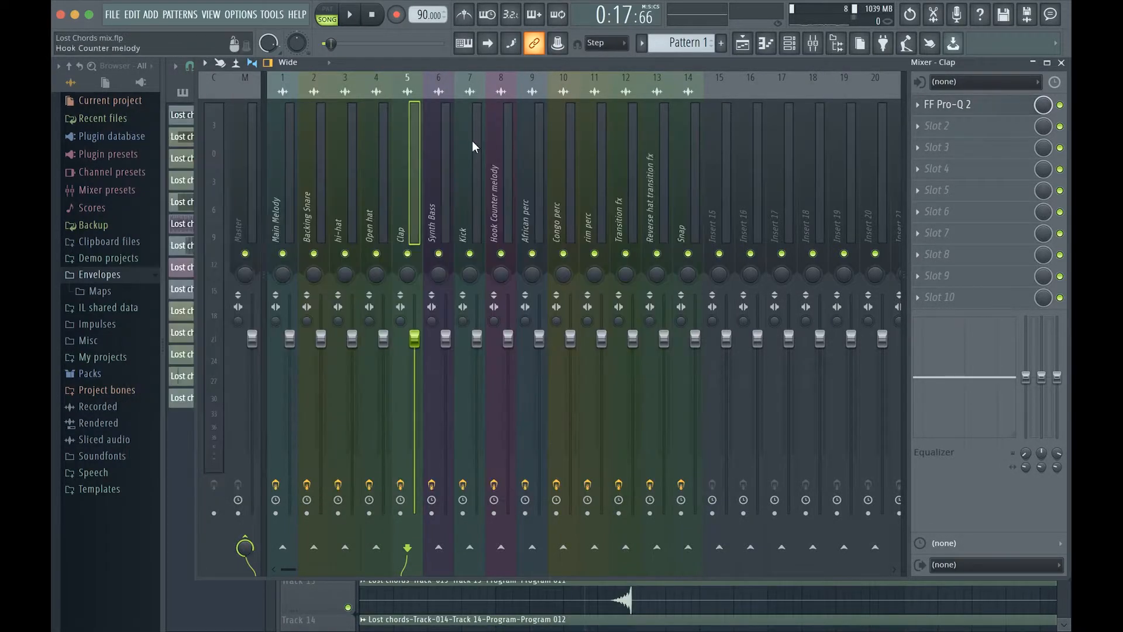
# Review the Pro-Q 2 curves on the Synth Bass and Kick tracks, closing each one
pyautogui.click(433, 143)
pyautogui.click(950, 106)
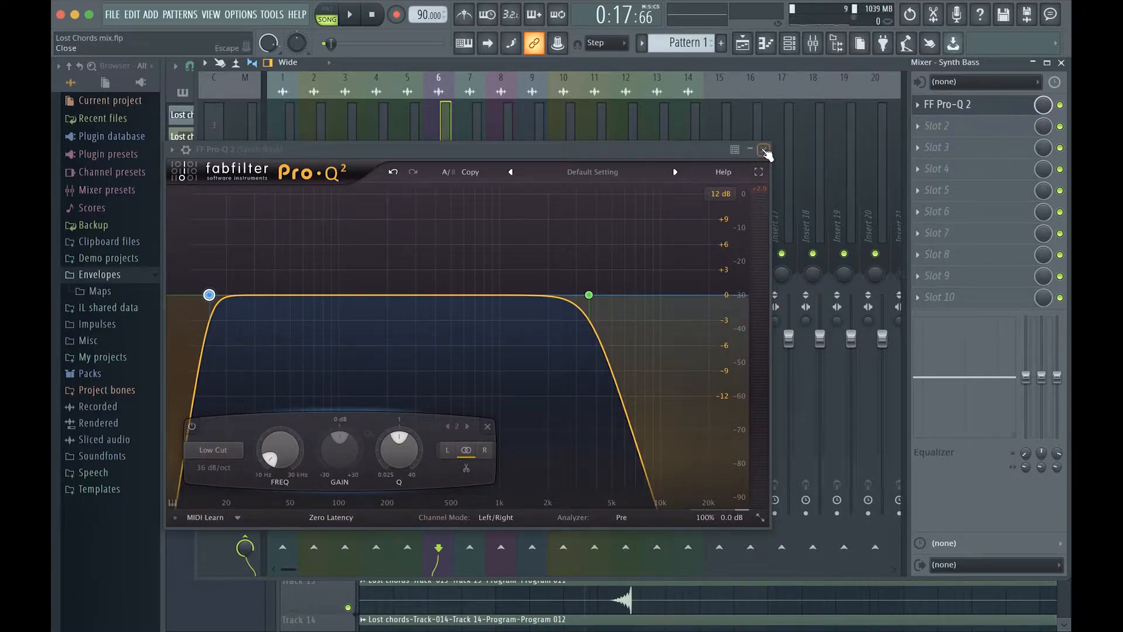
pyautogui.click(764, 150)
pyautogui.click(458, 197)
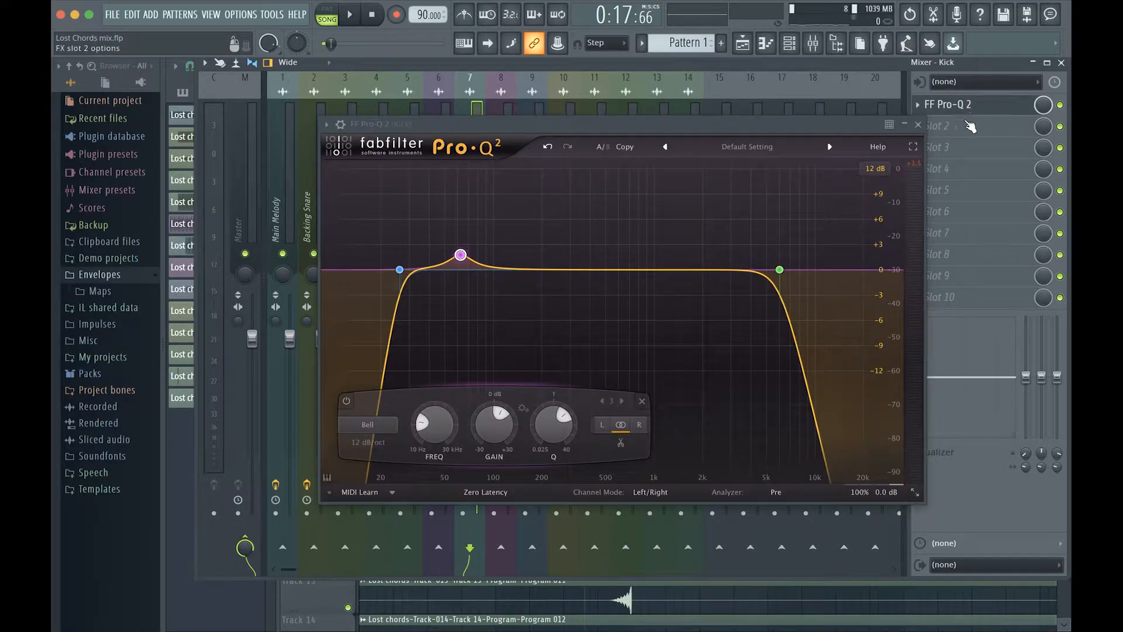
pyautogui.click(918, 124)
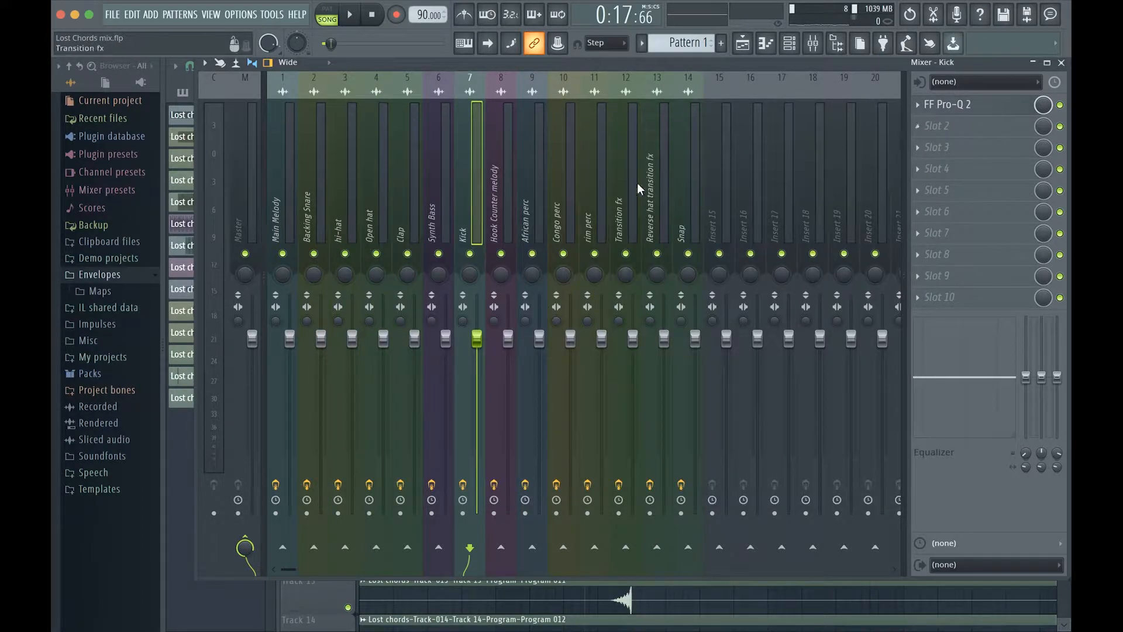
# Review the Pro-Q 2 curves on the Hook Counter melody and African perc tracks, closing each one
pyautogui.click(494, 205)
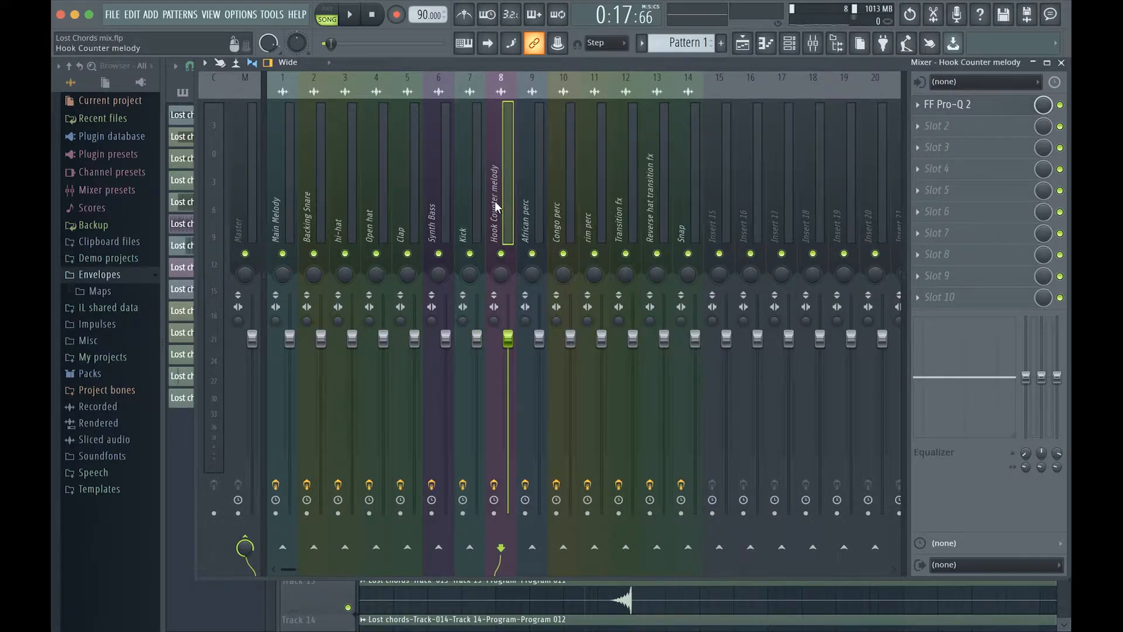
pyautogui.click(950, 104)
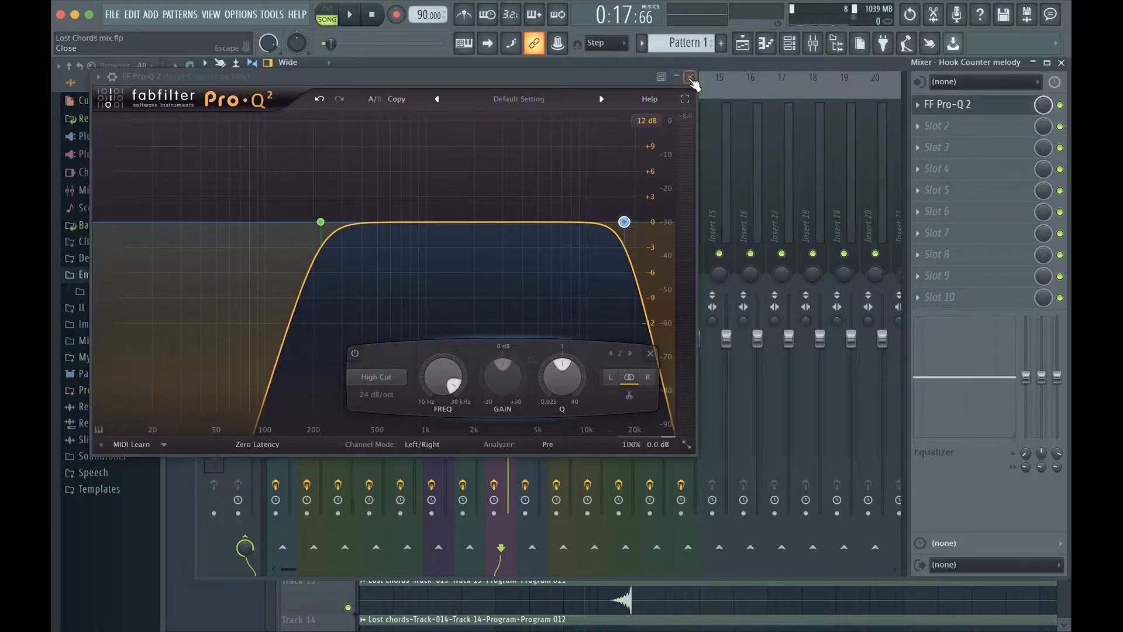
pyautogui.click(690, 77)
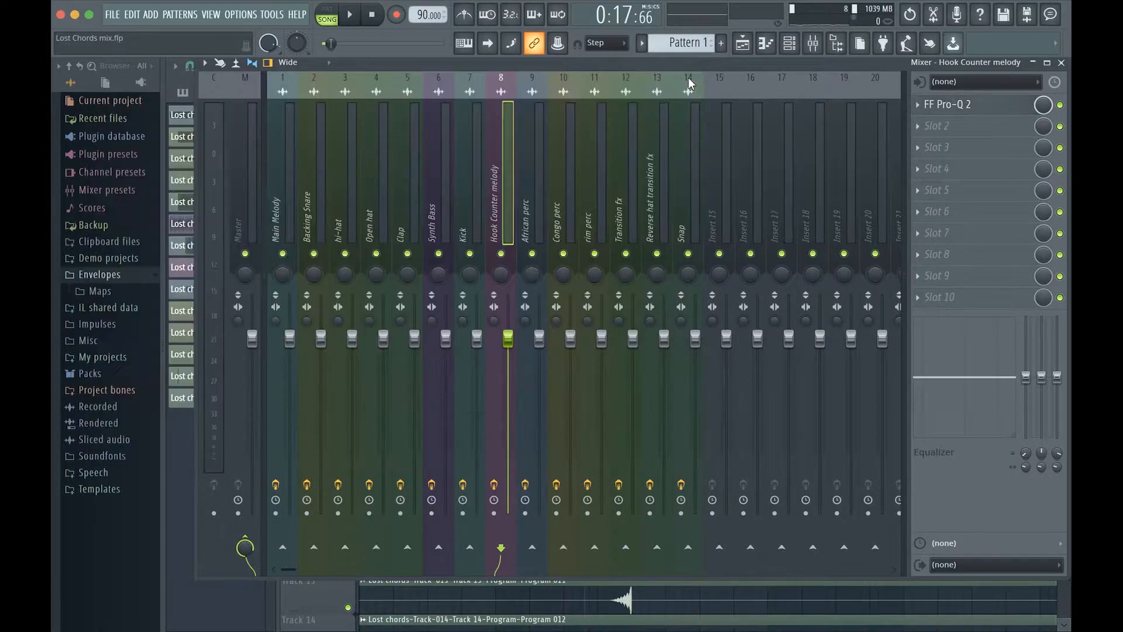
pyautogui.click(529, 217)
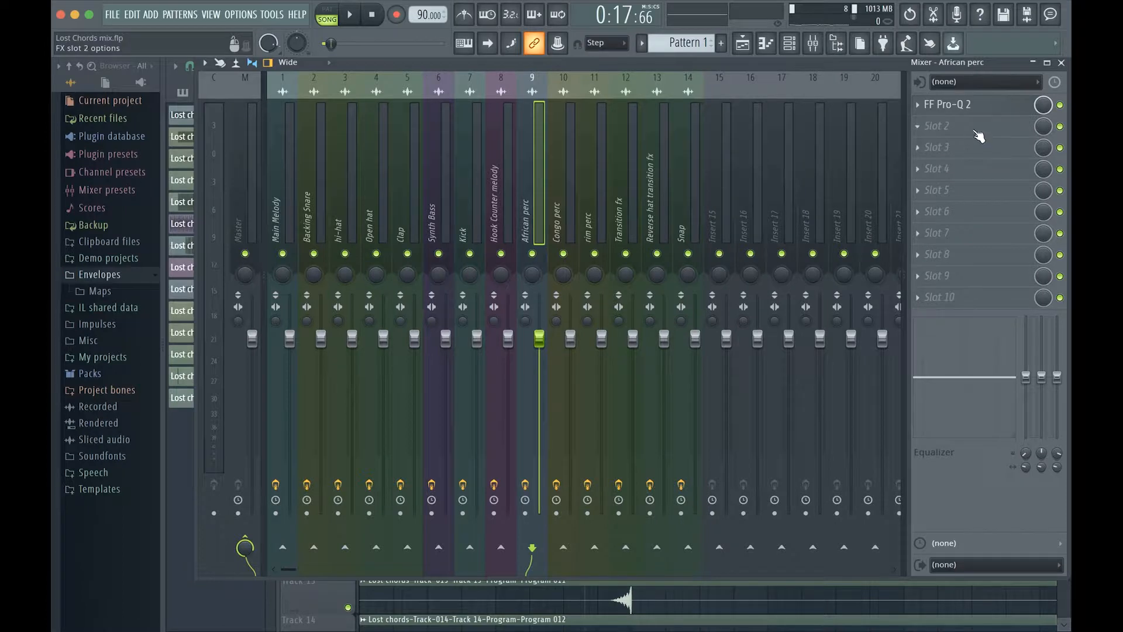
pyautogui.click(960, 106)
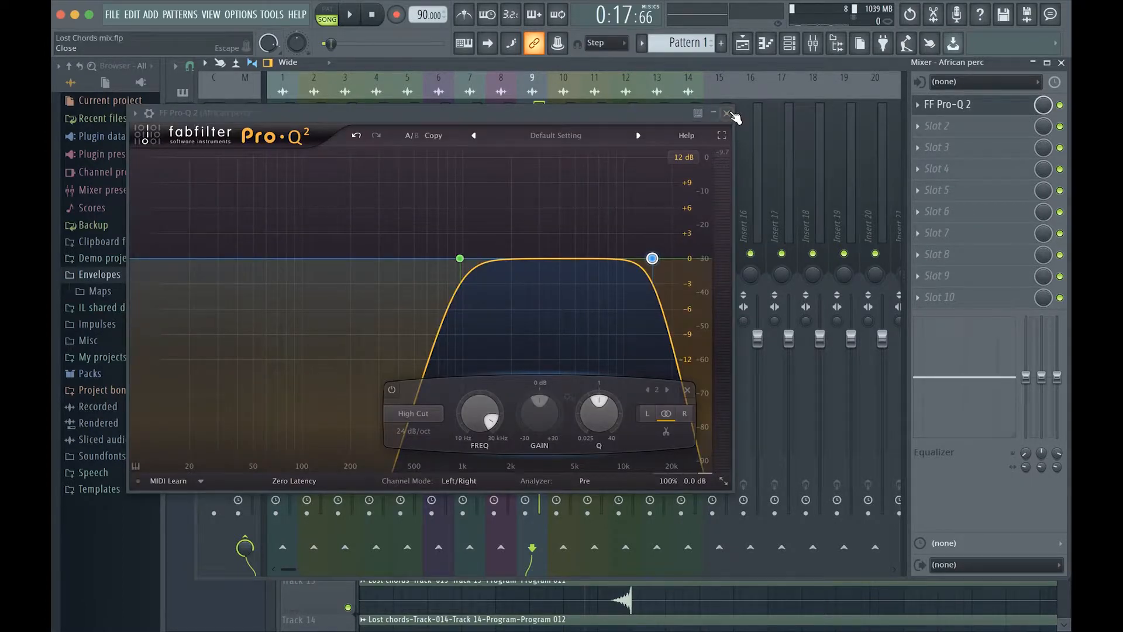
pyautogui.click(732, 116)
# Review the Pro-Q 2 curves on the Congo perc and rim perc tracks, closing each one
pyautogui.click(563, 188)
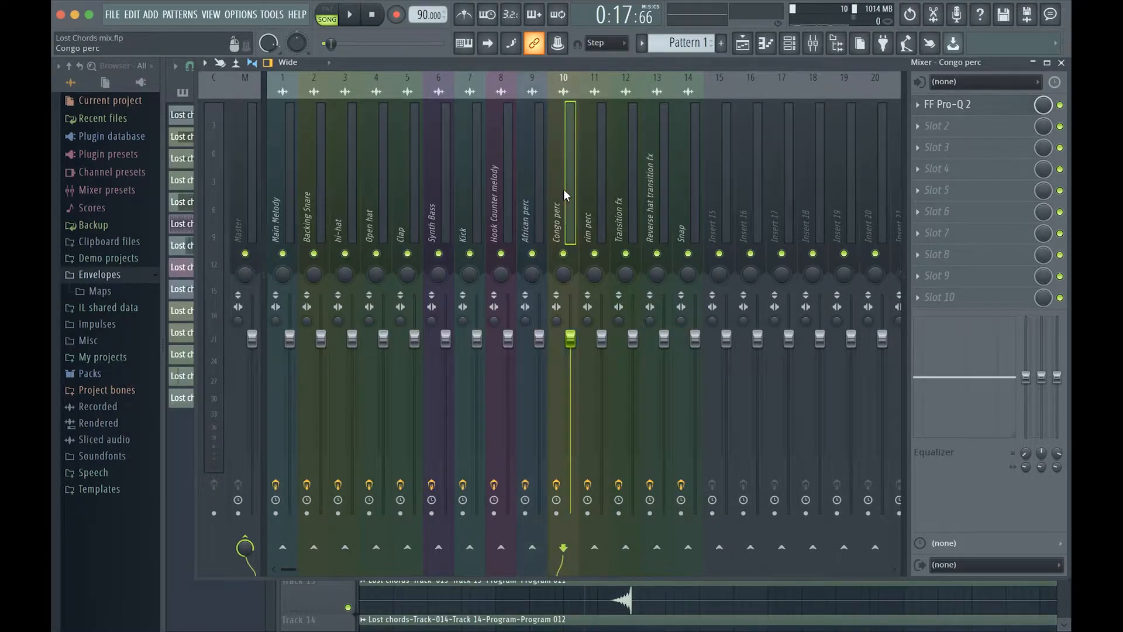
pyautogui.click(945, 109)
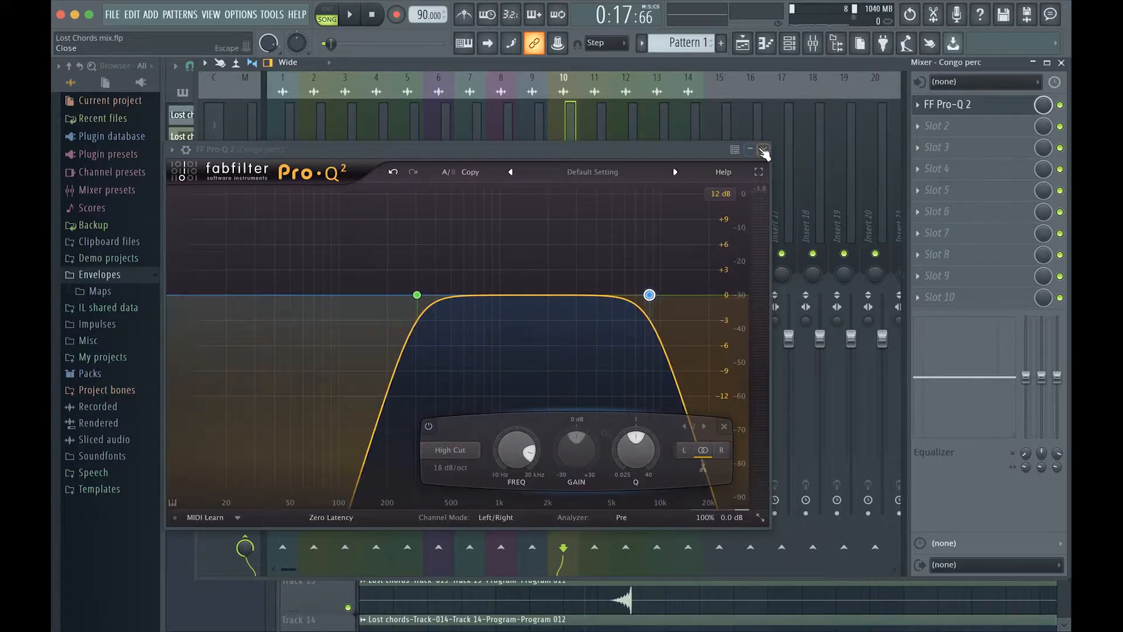
pyautogui.click(763, 152)
pyautogui.click(588, 164)
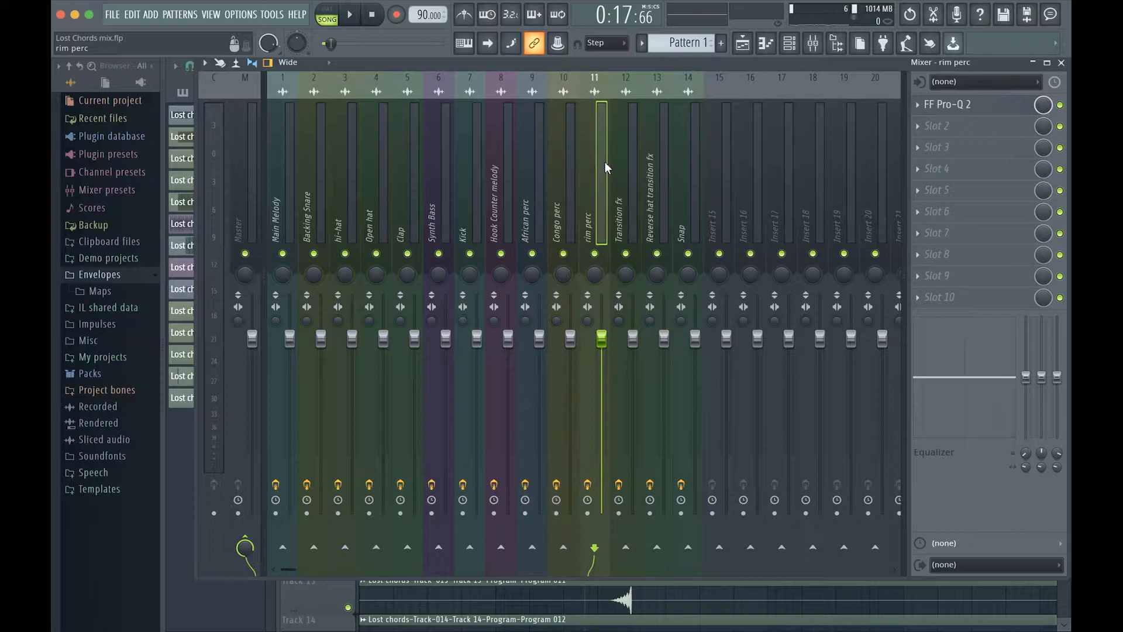
pyautogui.click(935, 107)
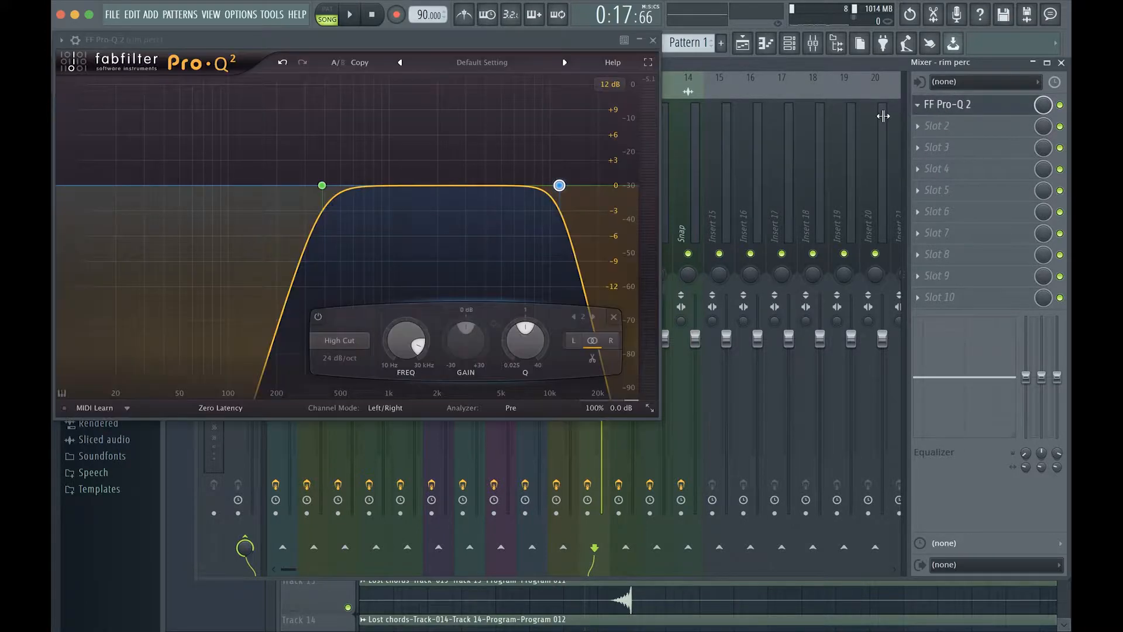
pyautogui.click(655, 41)
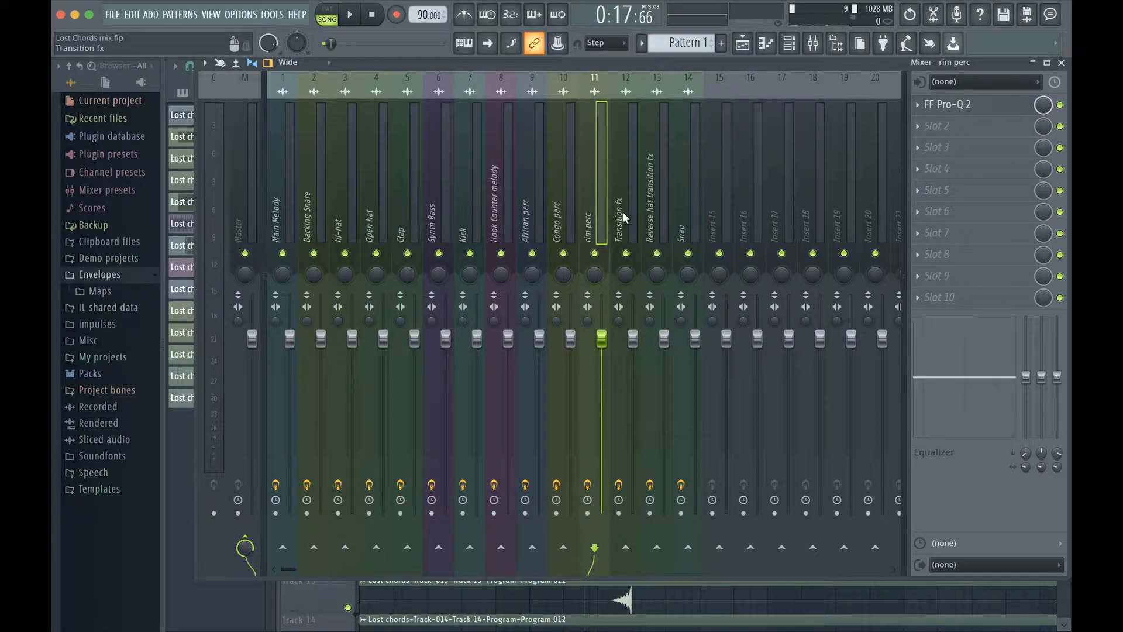
# Review the Pro-Q 2 curves on the Transition fx and Reverse hat transition fx tracks, closing each one, and select the Snap track
pyautogui.click(622, 211)
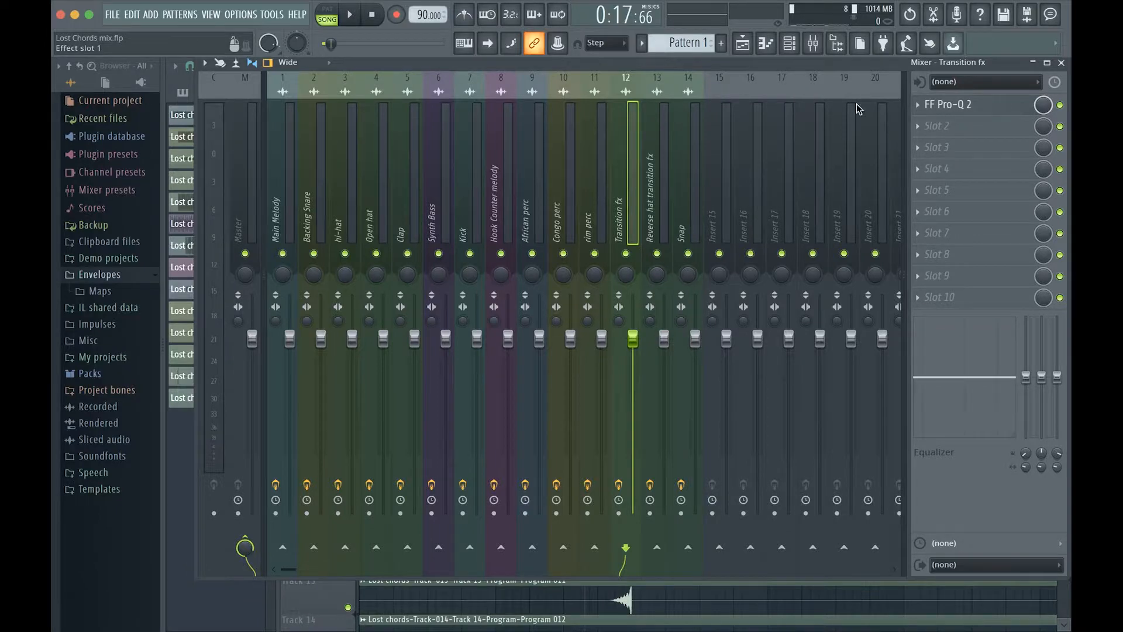
pyautogui.click(693, 91)
pyautogui.click(653, 173)
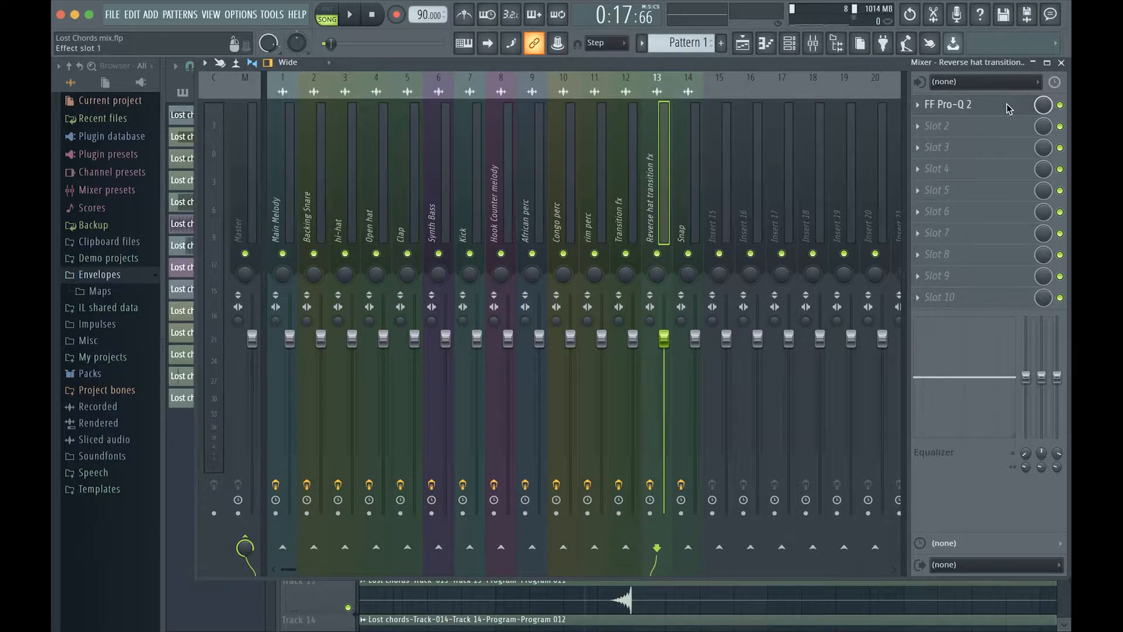
pyautogui.click(1007, 109)
pyautogui.click(728, 114)
pyautogui.click(687, 145)
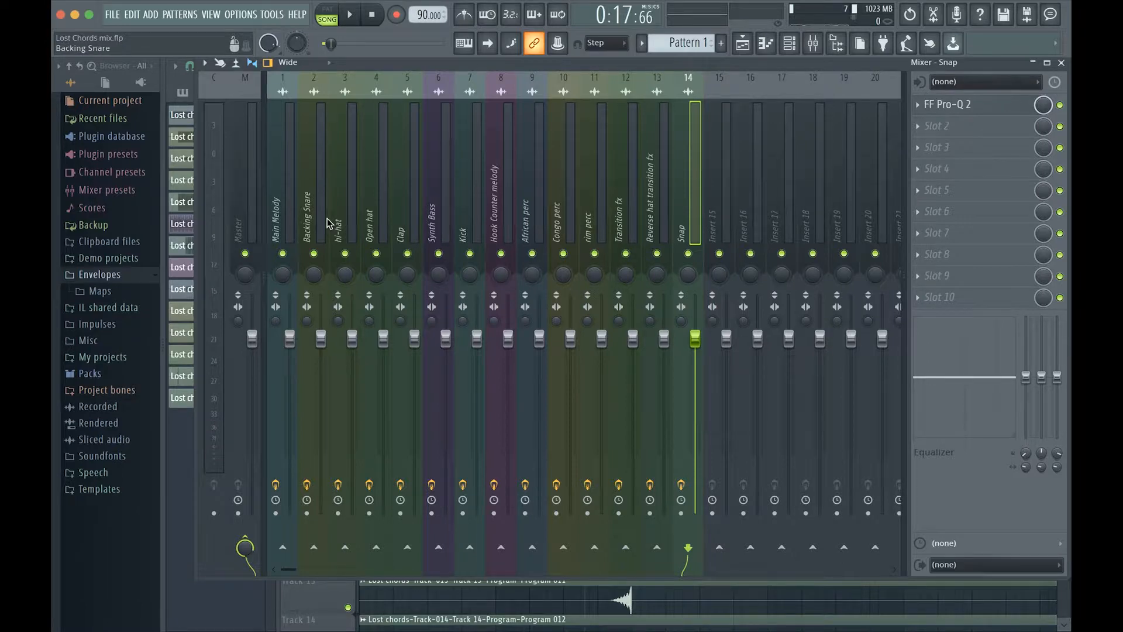
# Play the full mix twice while watching the mixer levels, stopping playback each time
pyautogui.press('space')
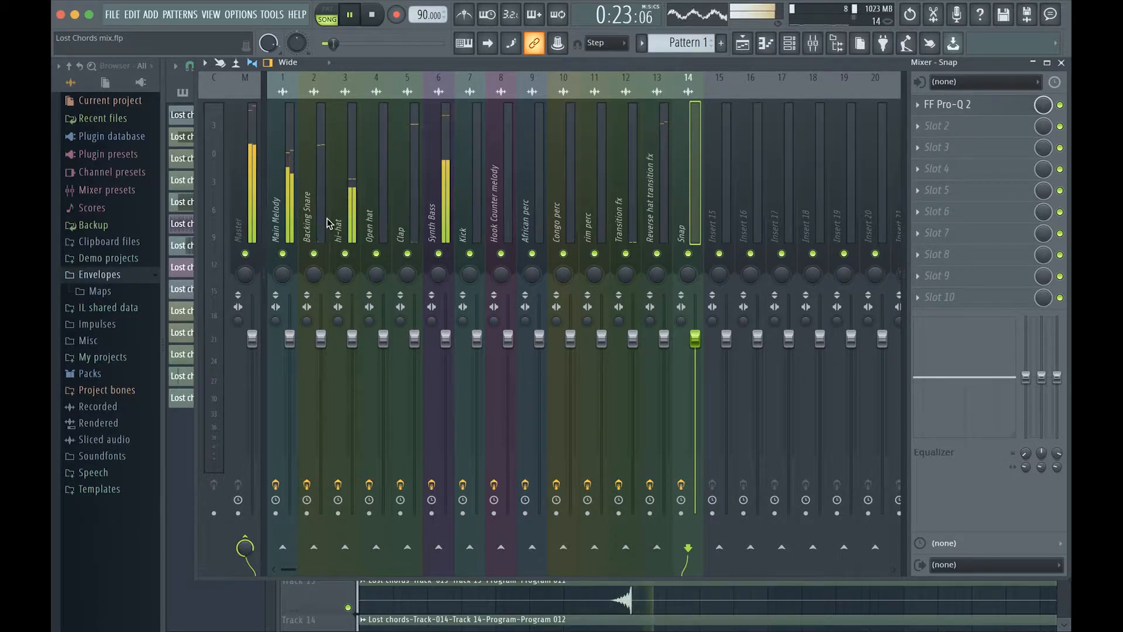
pyautogui.press('space')
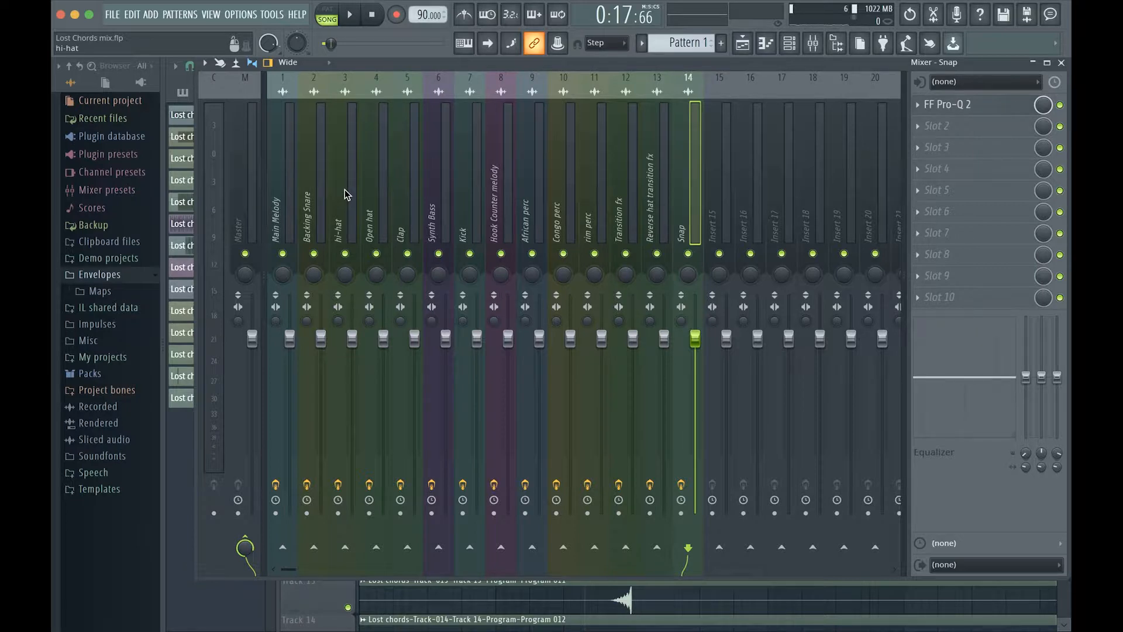
pyautogui.press('space')
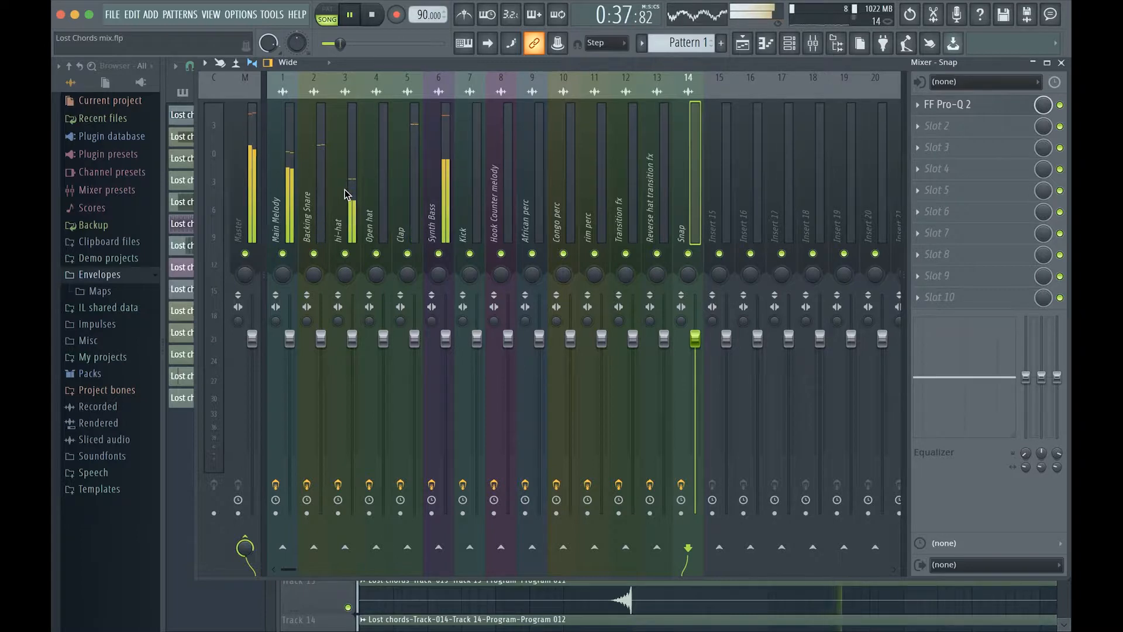
pyautogui.press('space')
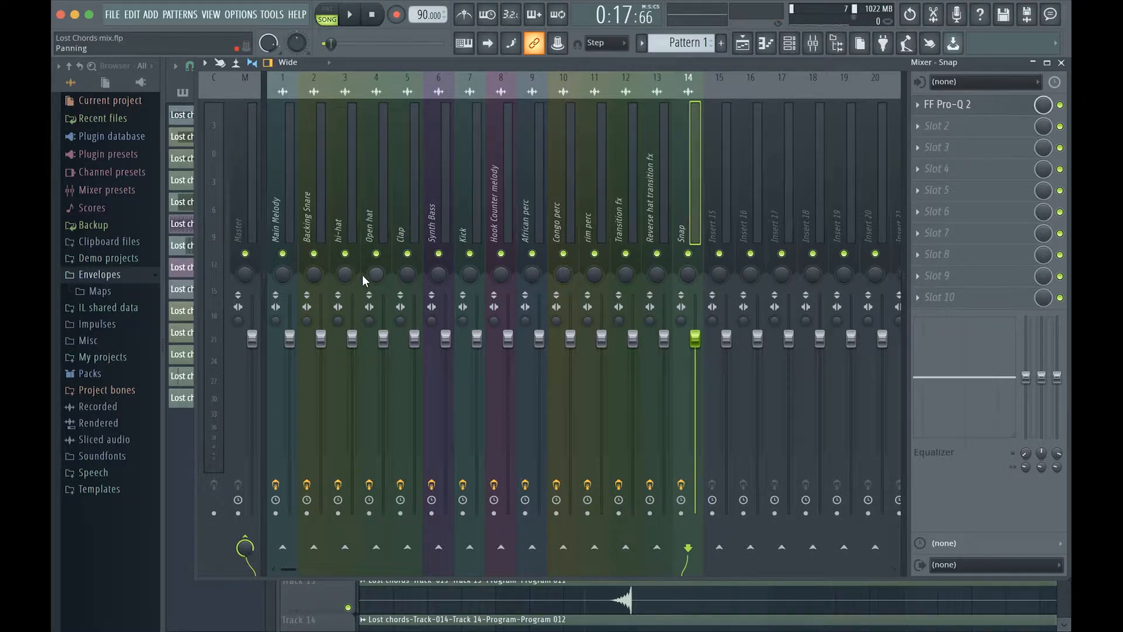
# Inspect the Synth Bass channel's Levels adjustment settings, audition the song briefly and close the channel settings
pyautogui.click(431, 203)
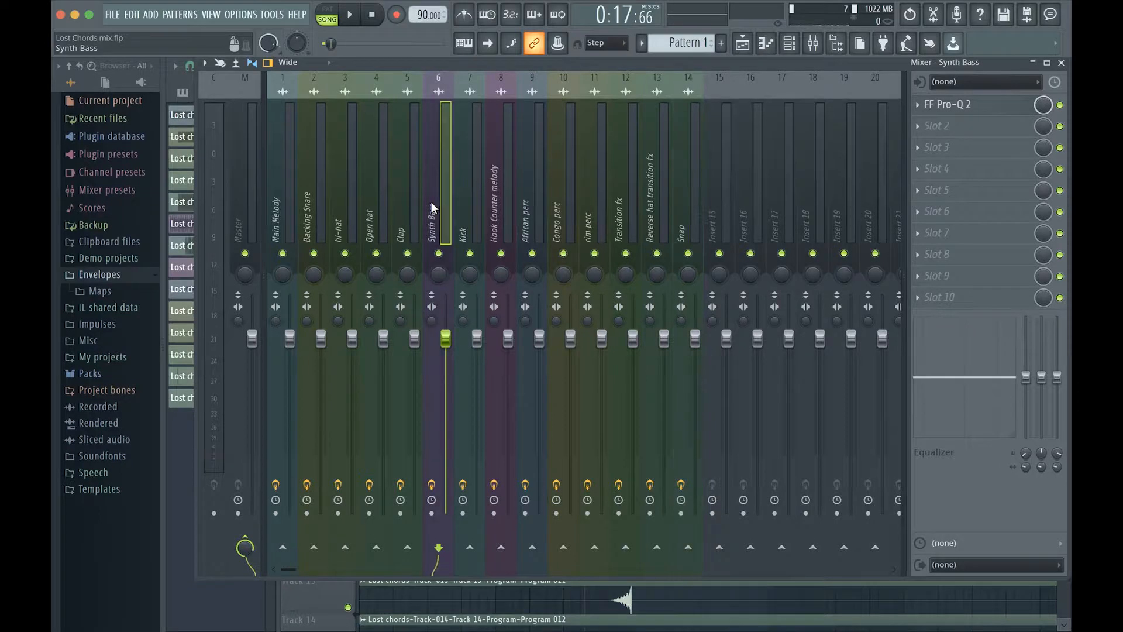
pyautogui.click(789, 44)
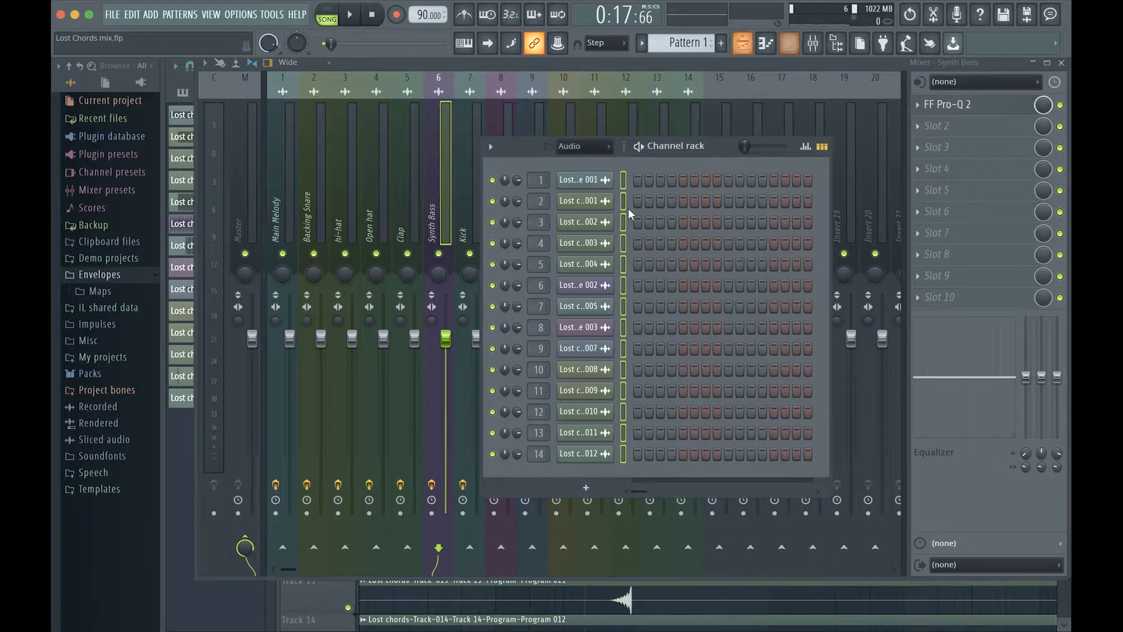
pyautogui.click(585, 285)
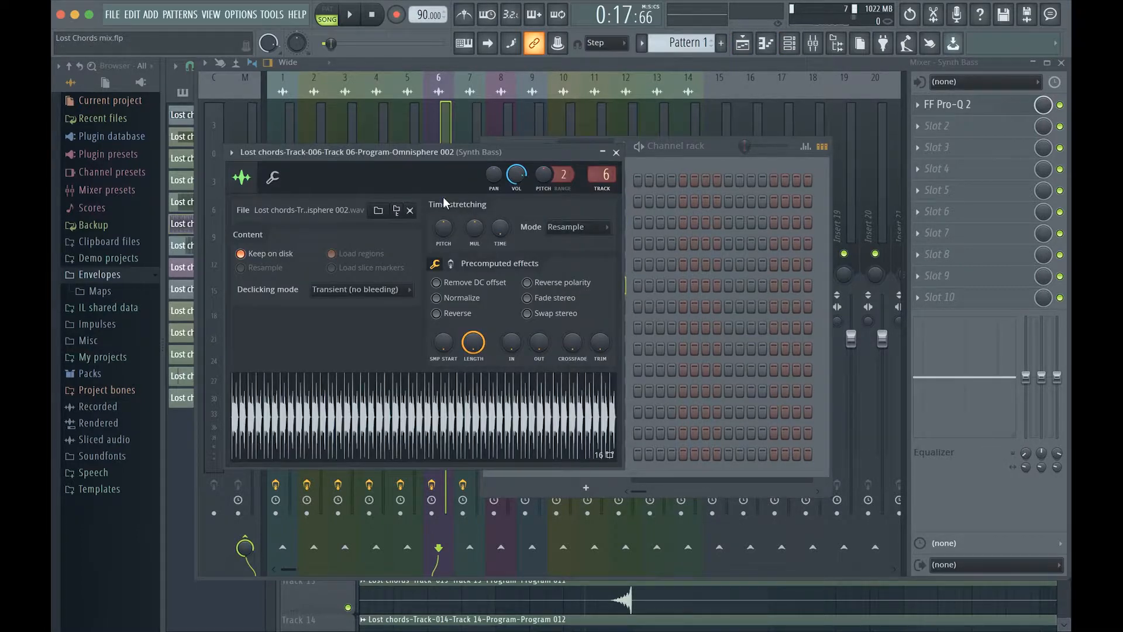
pyautogui.moveTo(345, 152); pyautogui.dragTo(435, 160)
pyautogui.click(363, 185)
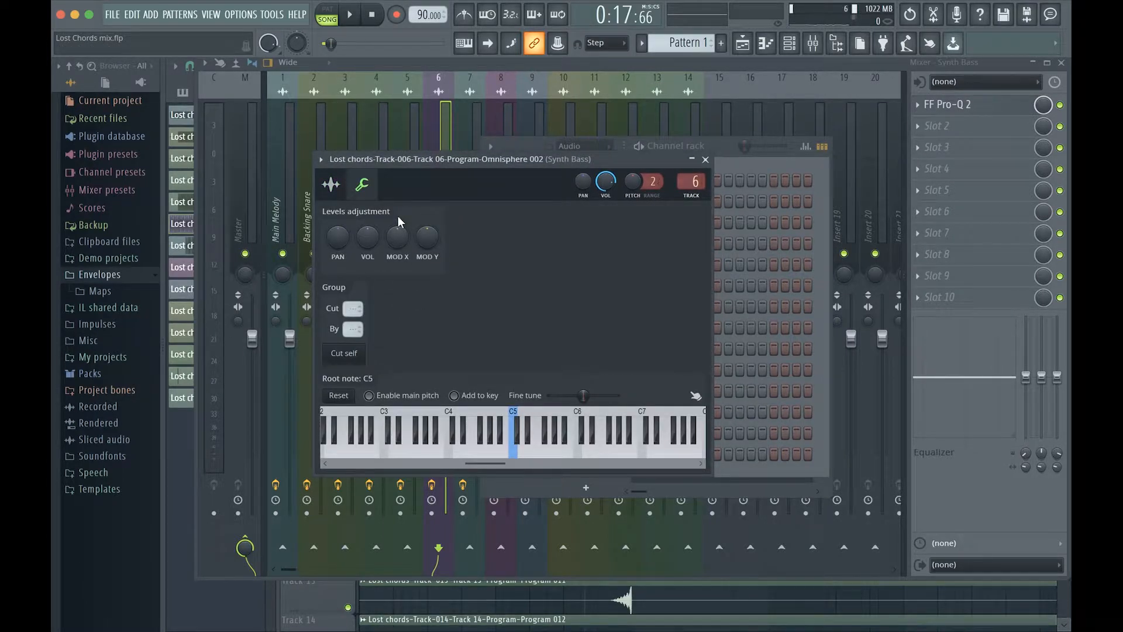
pyautogui.press('space')
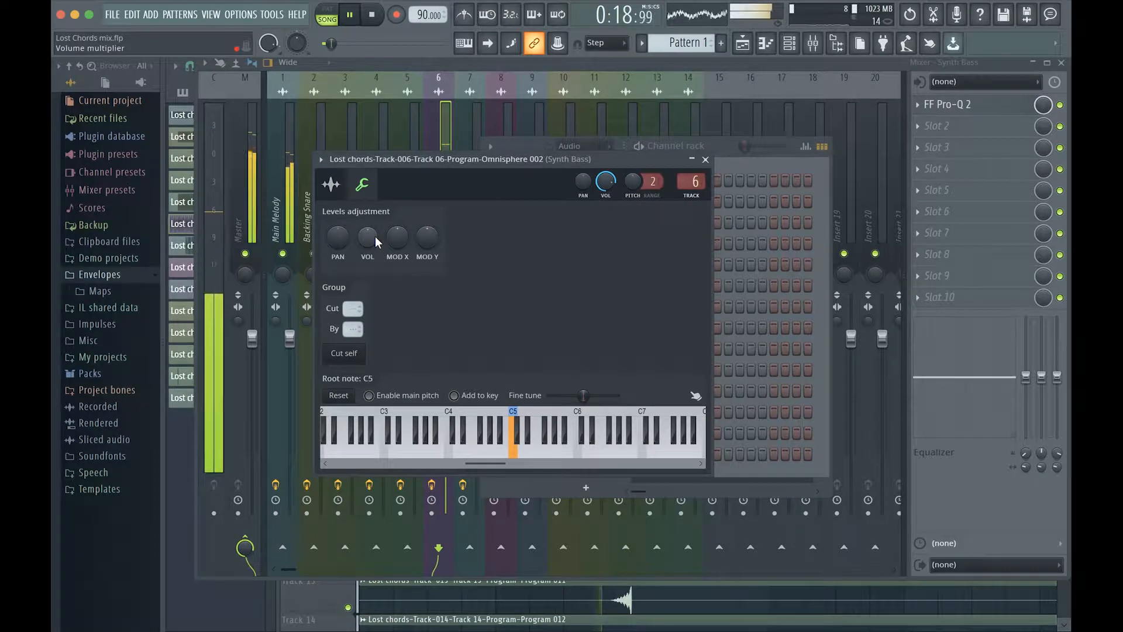
pyautogui.press('space')
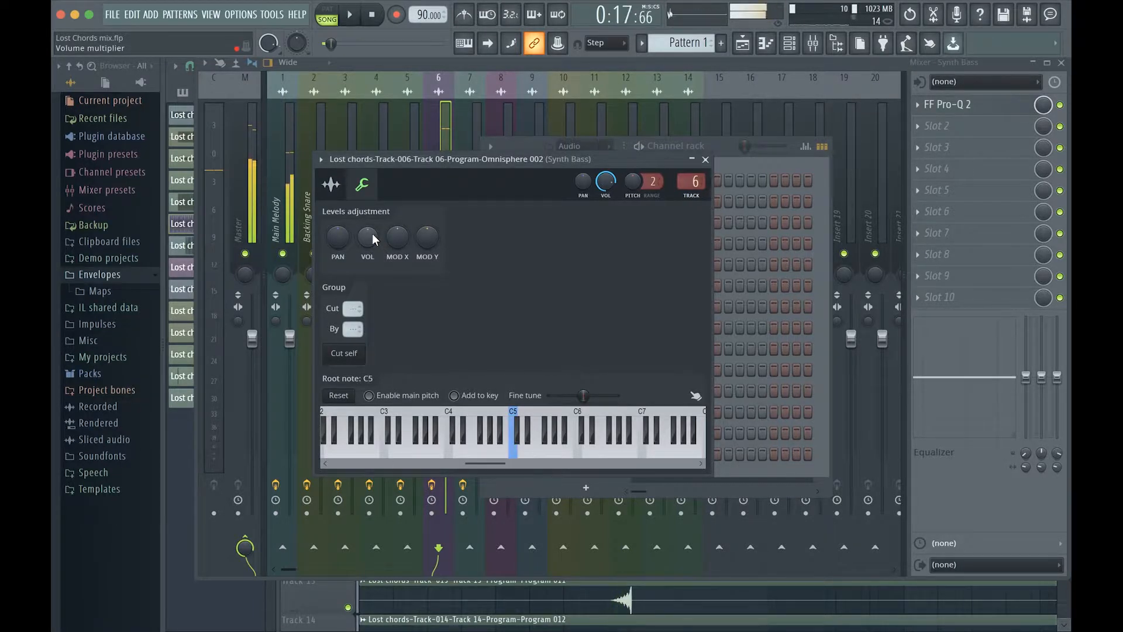
pyautogui.click(705, 159)
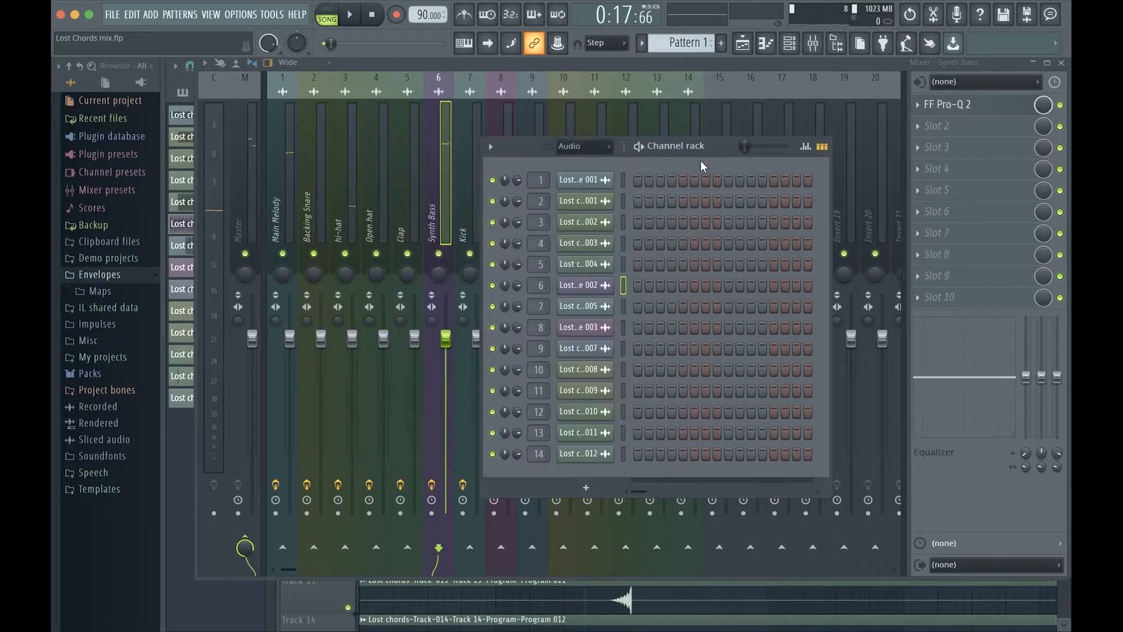
# Load Fruity Soft Clipper into slot 2 of the Synth Bass track and move its window clear of the active tracks
pyautogui.click(925, 133)
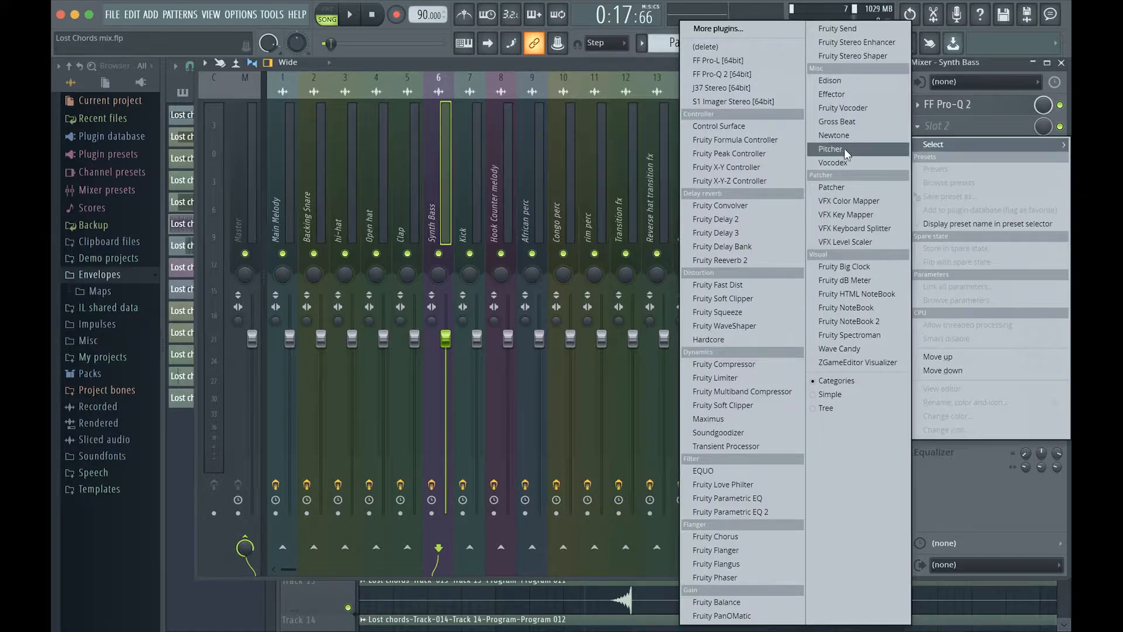
pyautogui.click(757, 409)
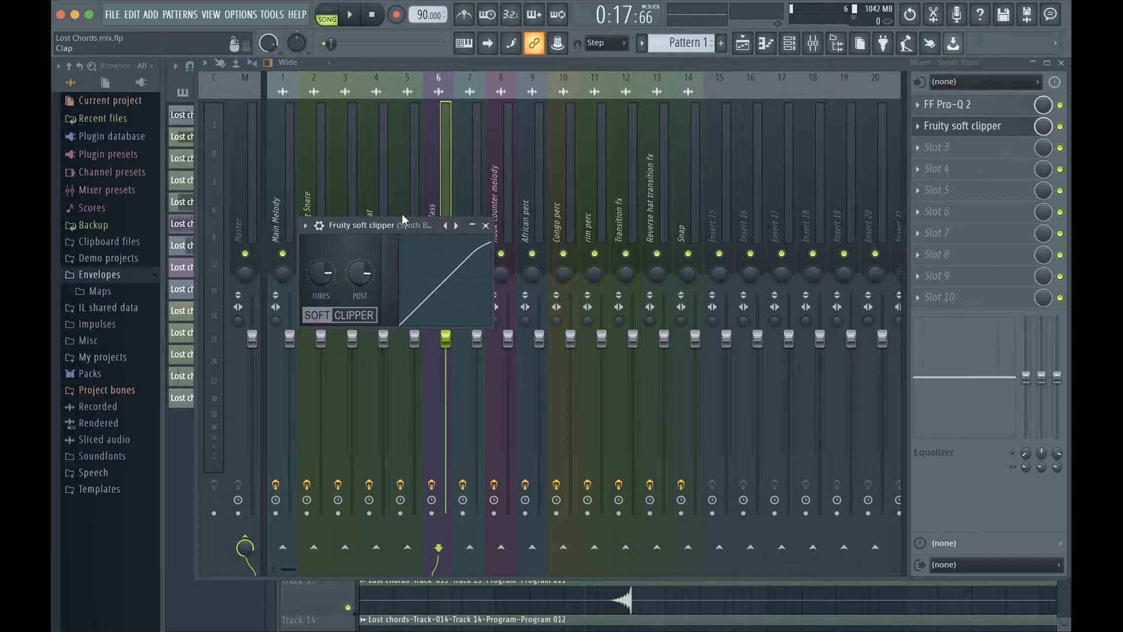
pyautogui.moveTo(383, 225); pyautogui.dragTo(665, 193)
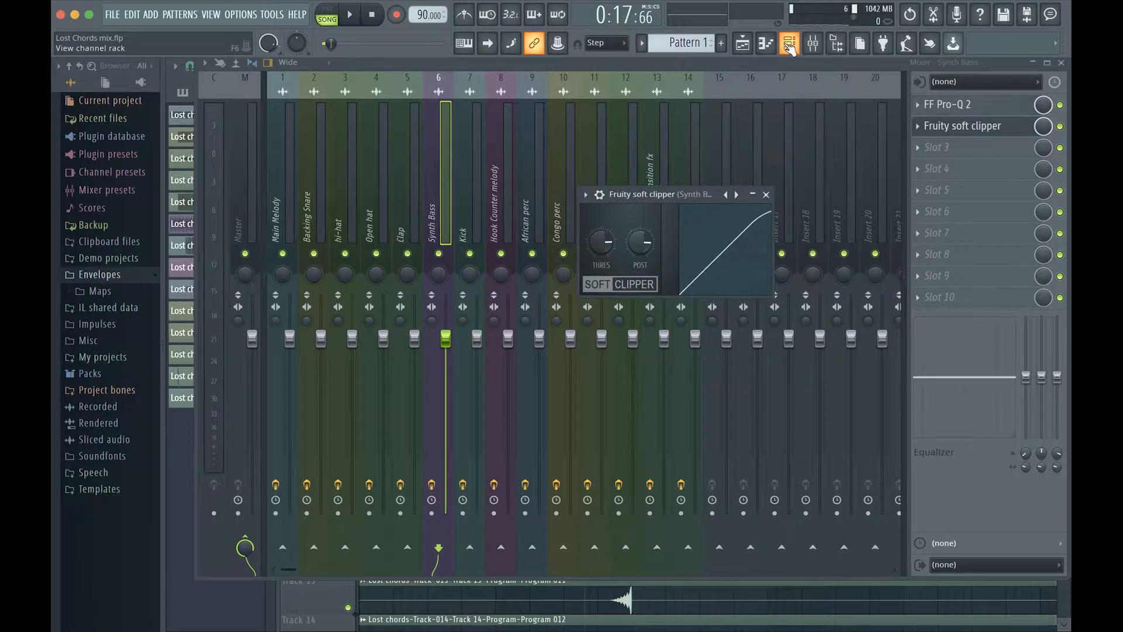
# Raise the Synth Bass channel's volume multiplier slightly in its Levels adjustment while the song plays, and stop playback
pyautogui.press('space')
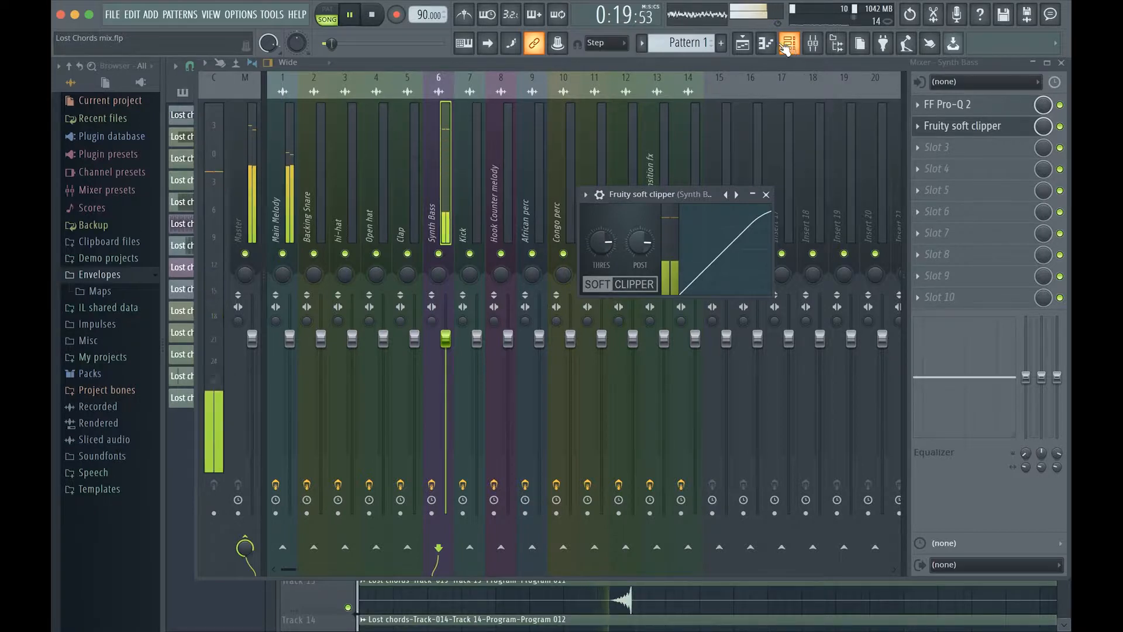
pyautogui.press('space')
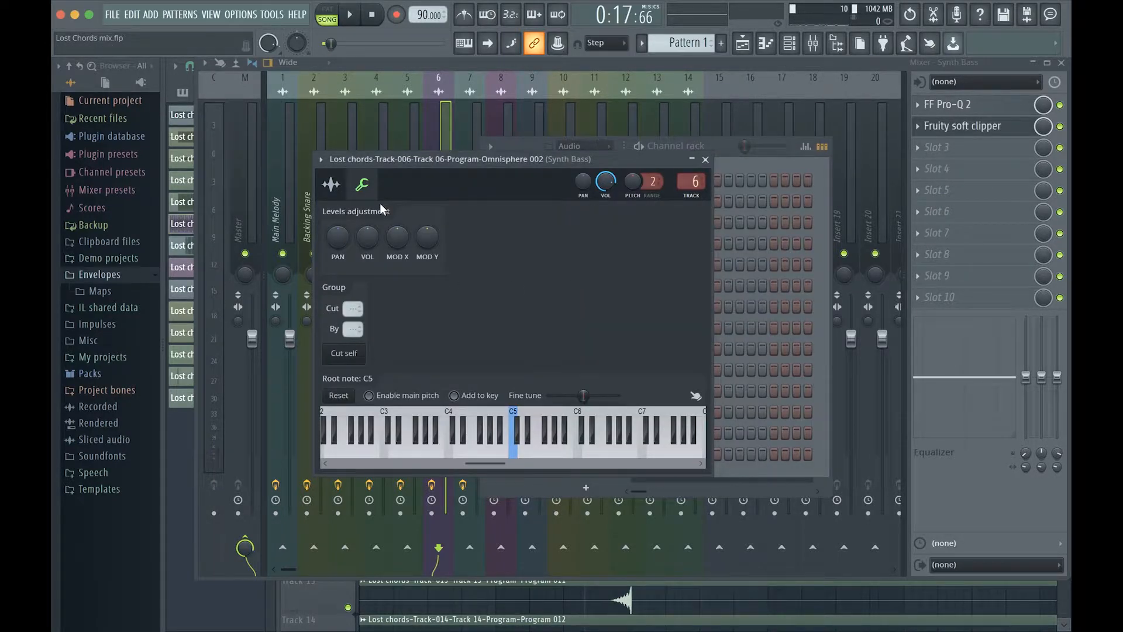
pyautogui.press('space')
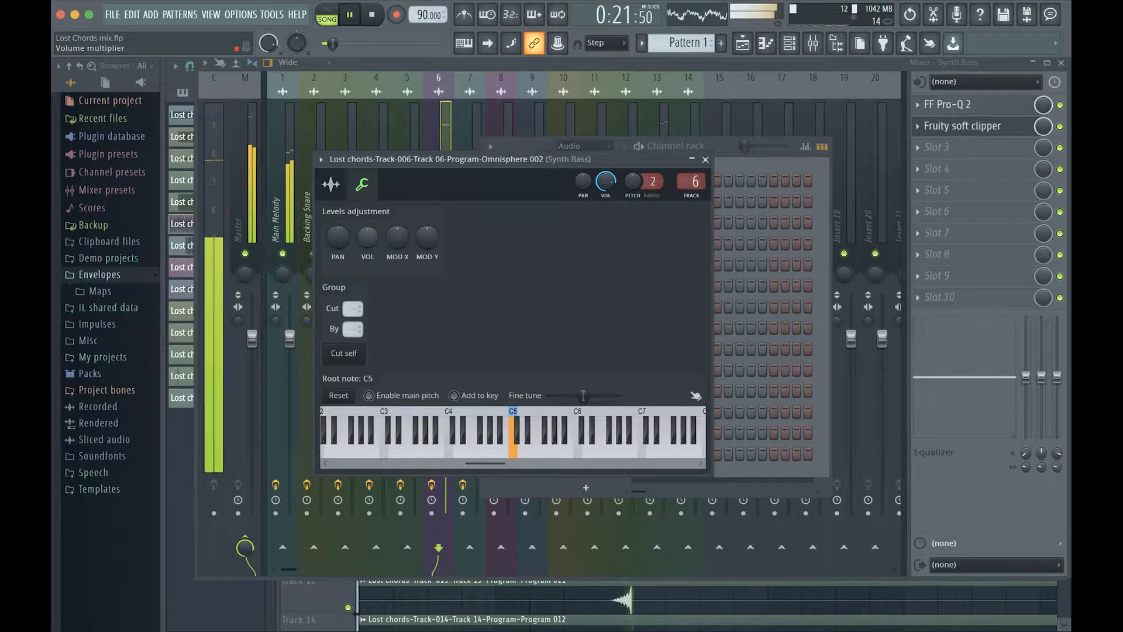
pyautogui.moveTo(368, 236); pyautogui.dragTo(367, 217)
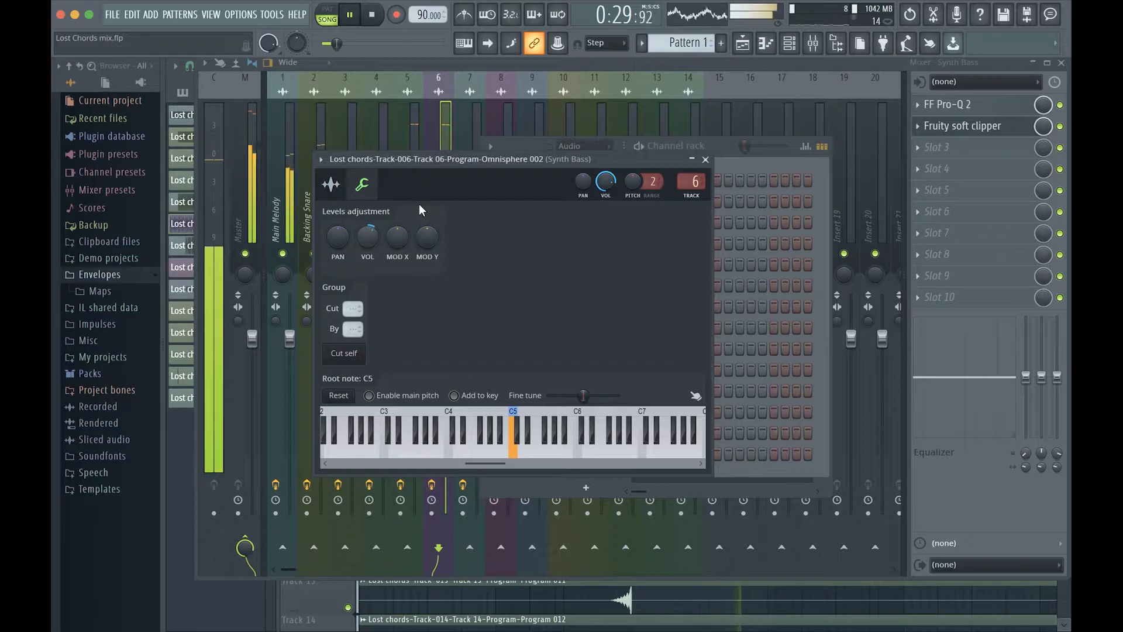
pyautogui.press('space')
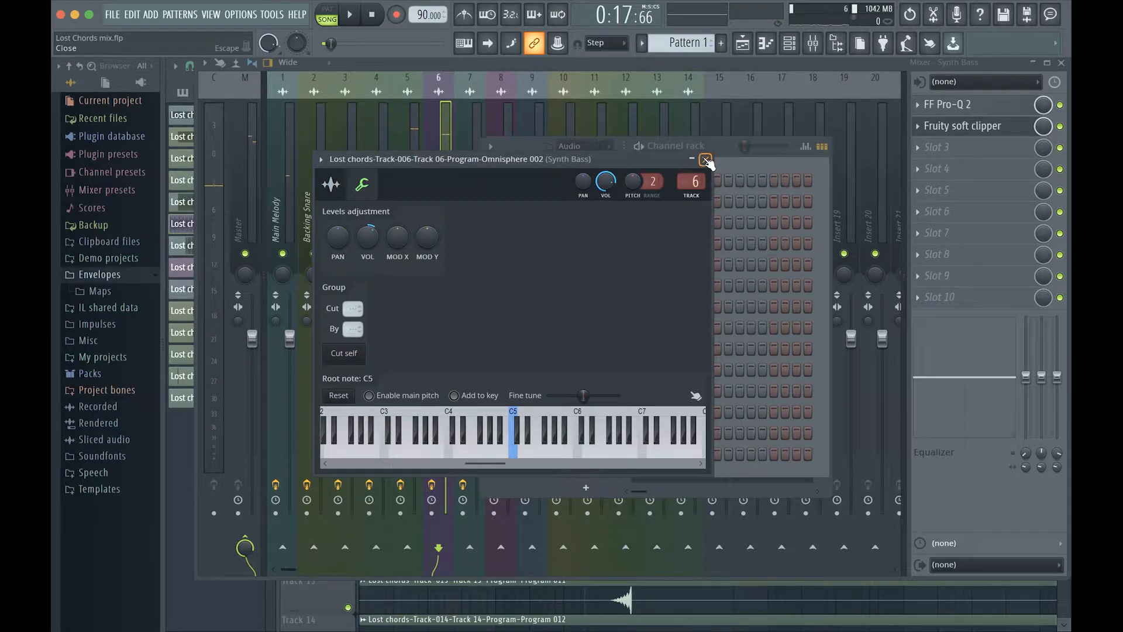
# Close the Synth Bass channel settings and load Fruity Soft Clipper into slot 2 of the Kick track
pyautogui.click(705, 159)
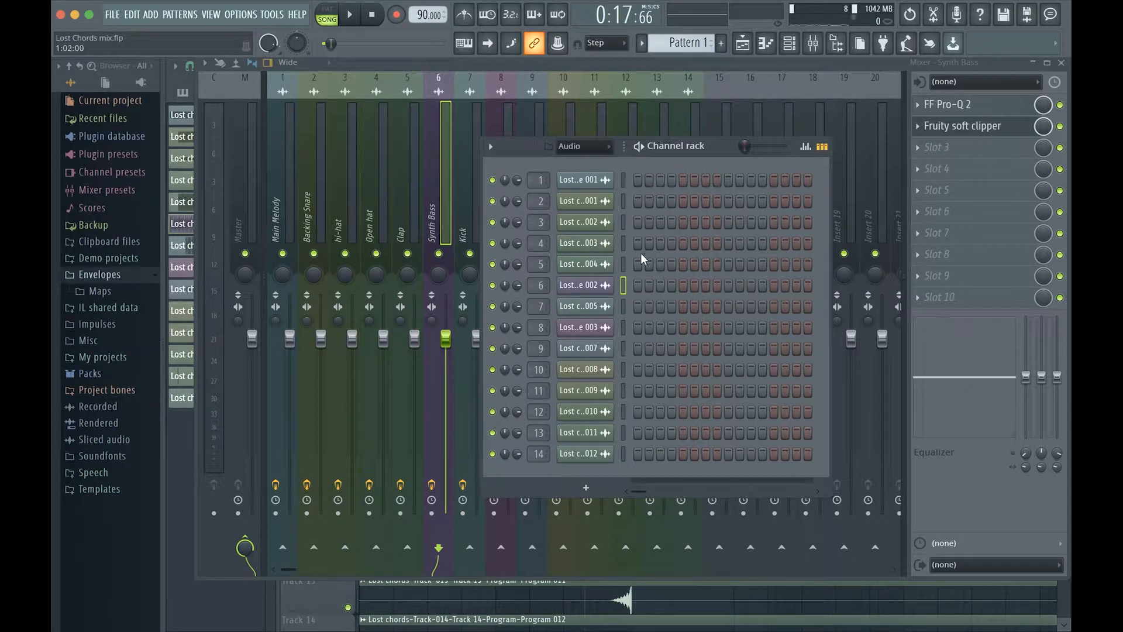
pyautogui.click(464, 215)
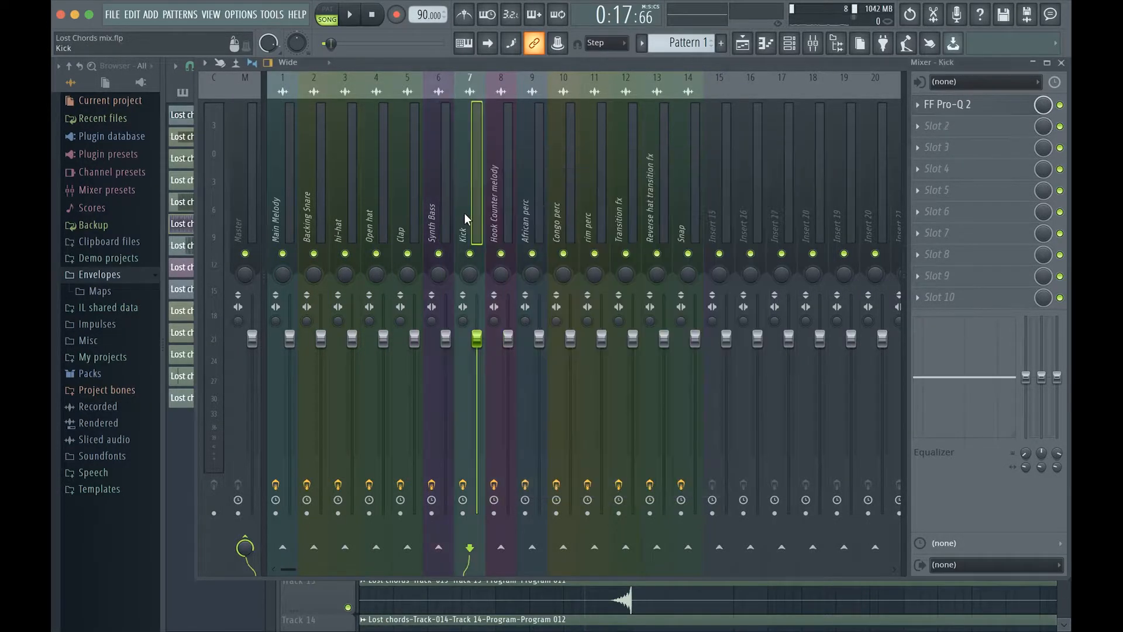
pyautogui.click(915, 123)
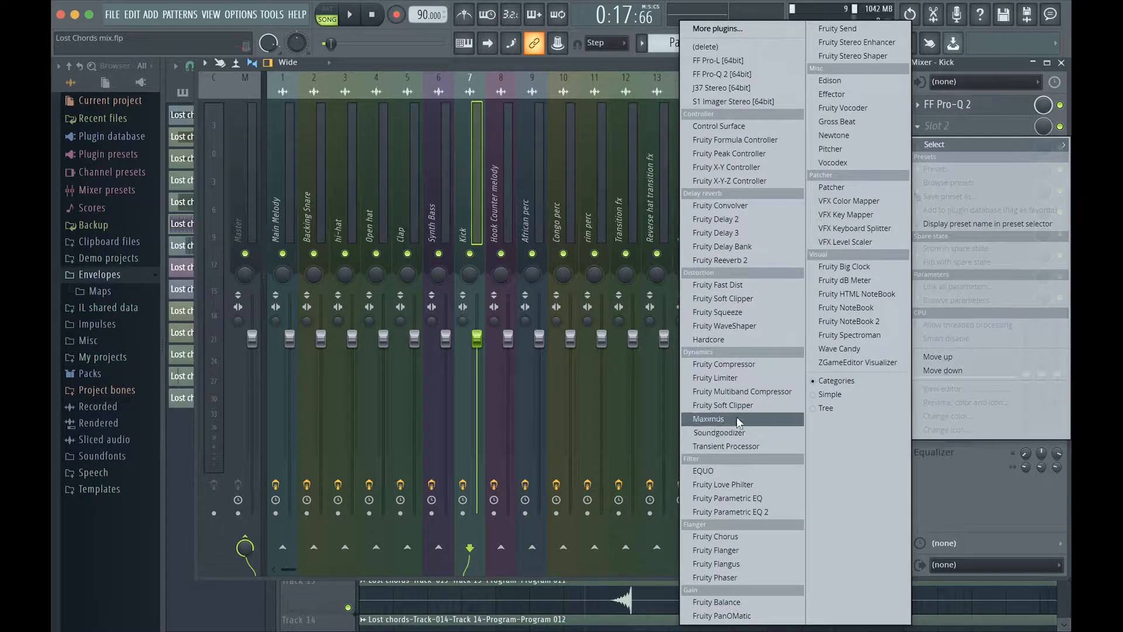
pyautogui.moveTo(738, 401); pyautogui.dragTo(737, 403)
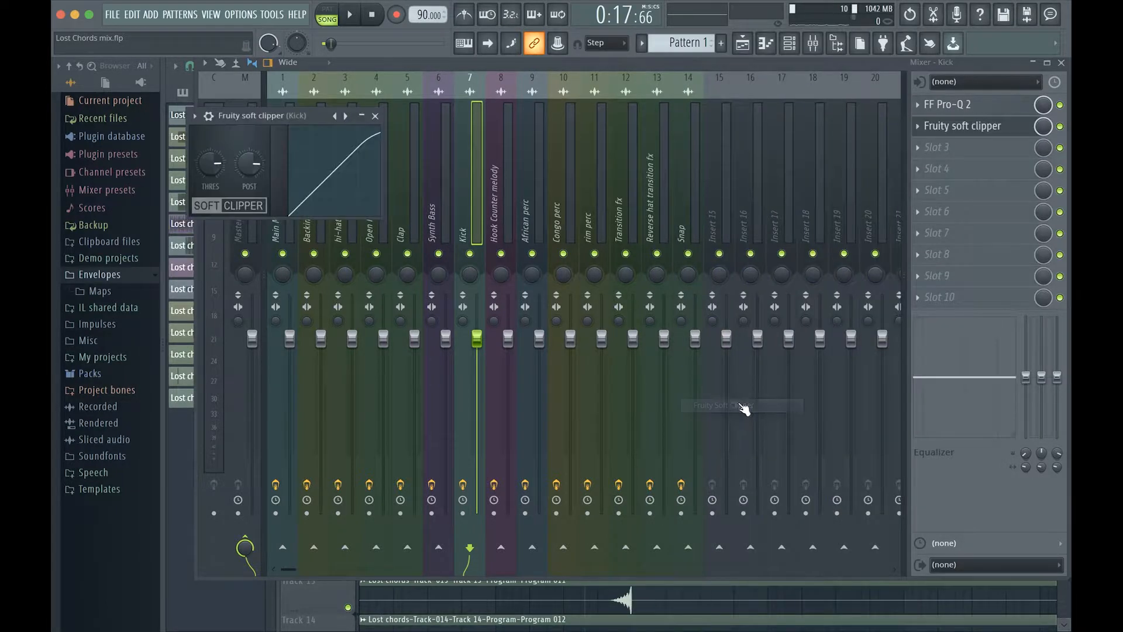
# Raise the Kick channel's volume multiplier slightly in its Levels adjustment while the song plays, stop playback and close the channel settings
pyautogui.click(790, 47)
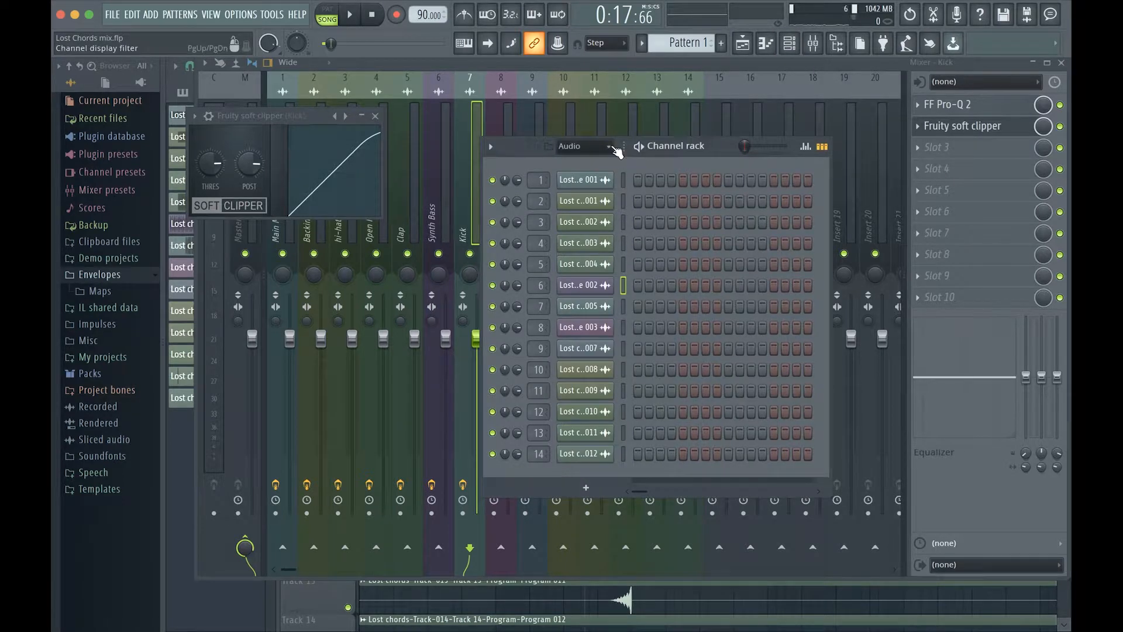
pyautogui.click(580, 304)
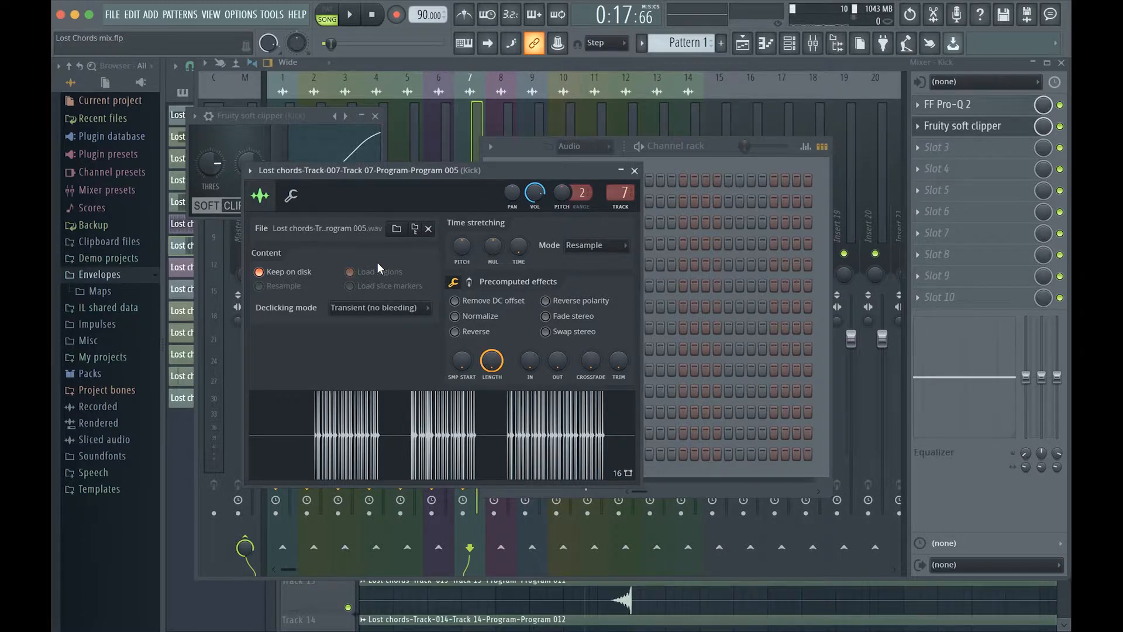
pyautogui.click(292, 197)
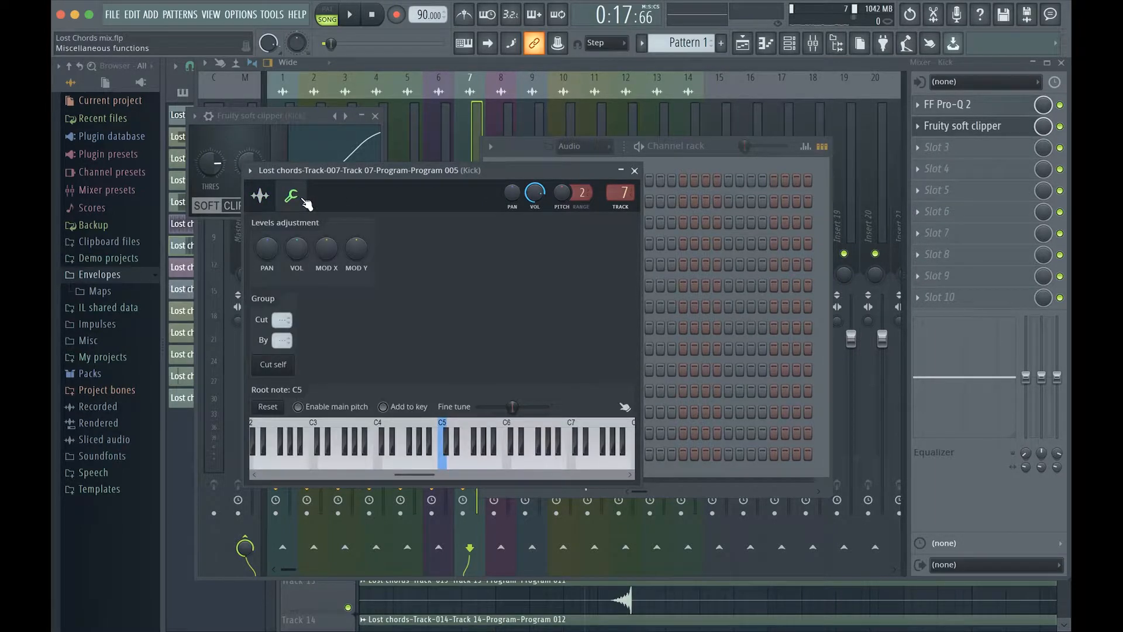
pyautogui.press('space')
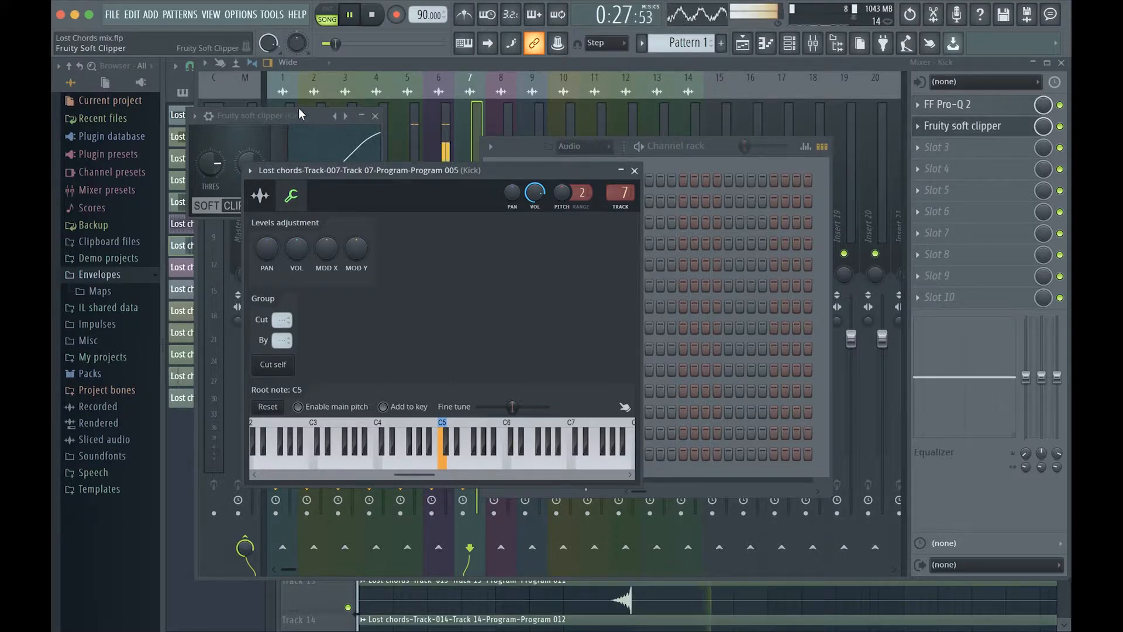
pyautogui.press('XF86AudioLowerVolume')
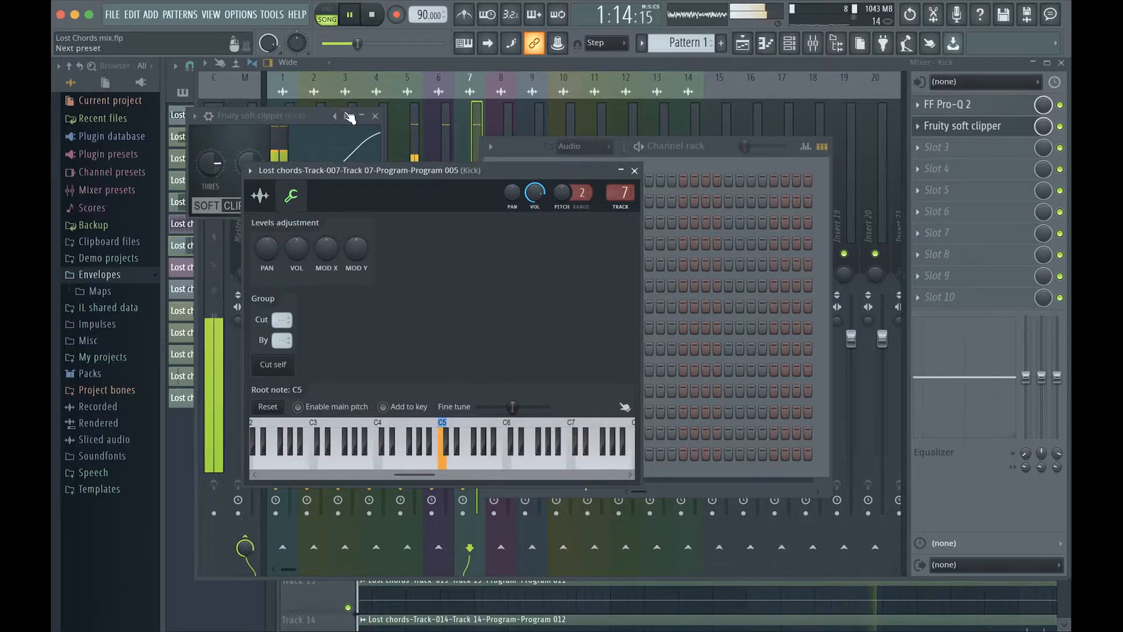
pyautogui.moveTo(297, 248); pyautogui.dragTo(301, 244)
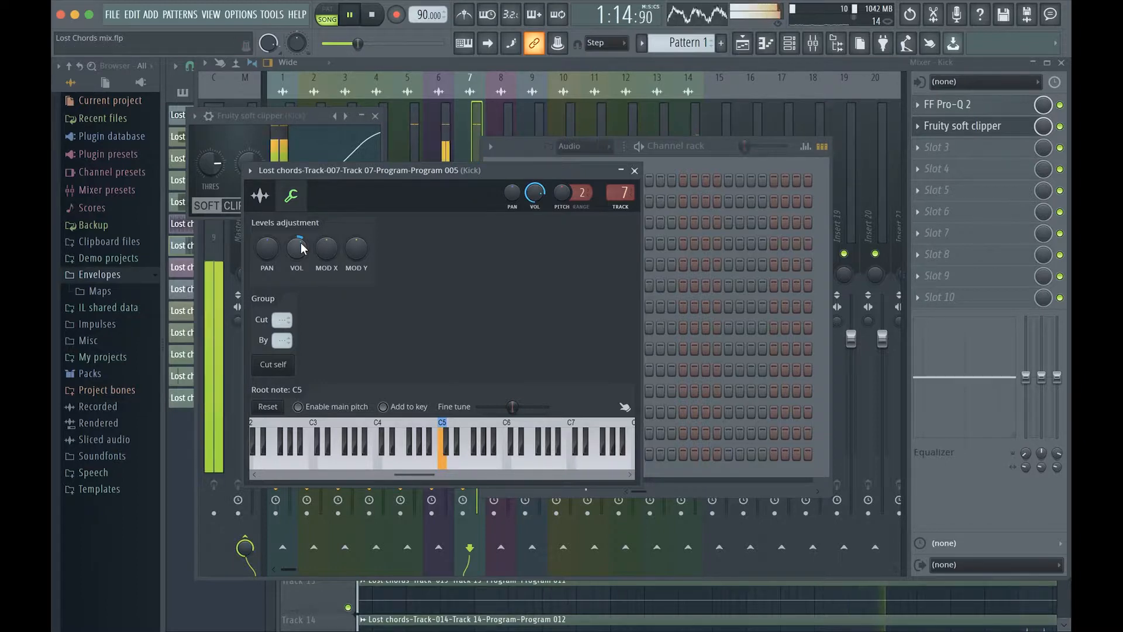
pyautogui.moveTo(301, 246); pyautogui.dragTo(301, 242)
pyautogui.press('space')
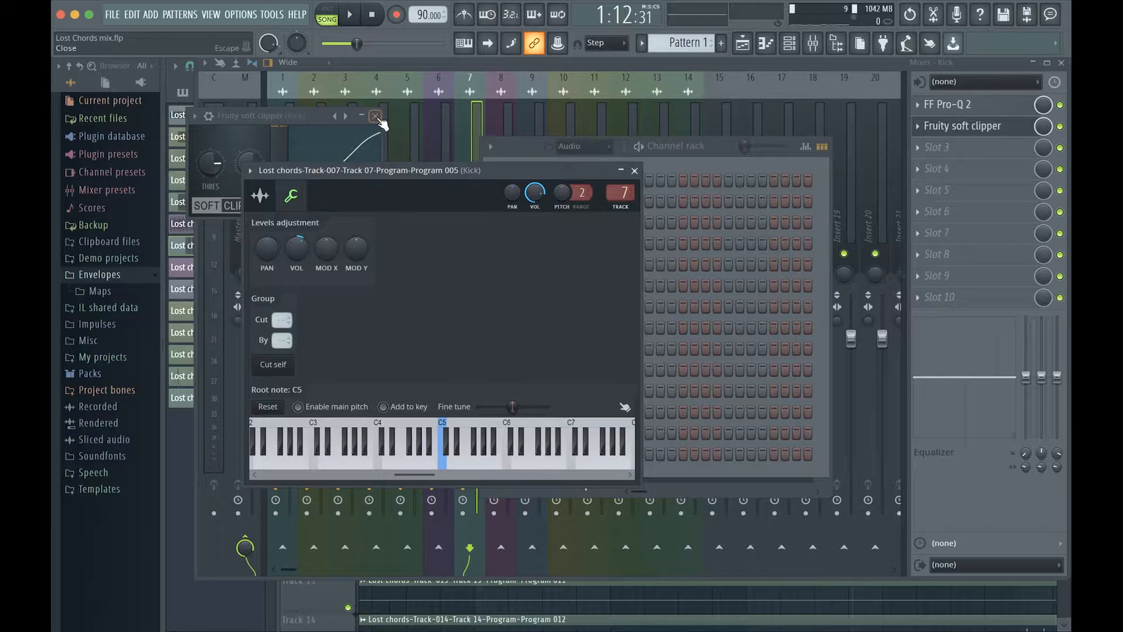
pyautogui.click(635, 171)
# Audition the mix briefly and move the Kick's soft clipper window clear of the track meters
pyautogui.press('space')
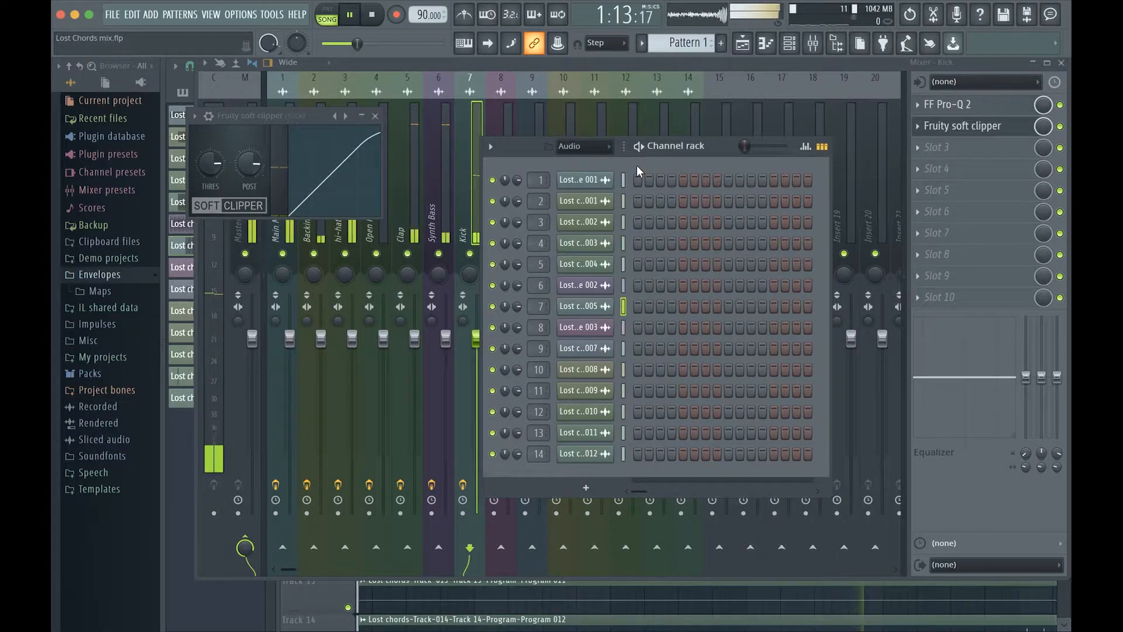
pyautogui.press('space')
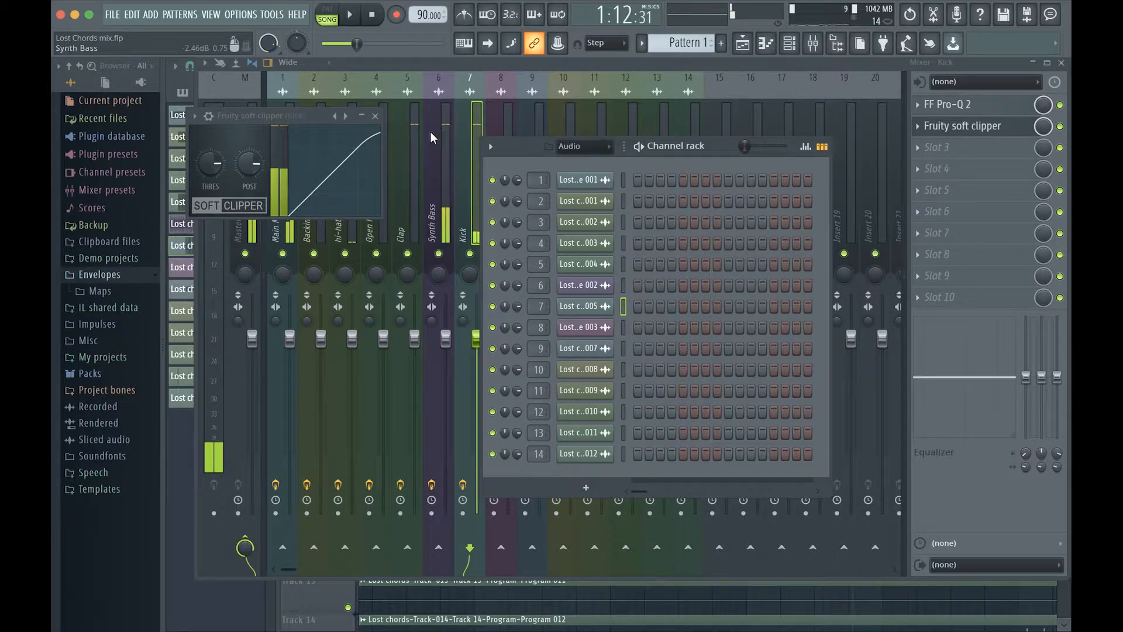
pyautogui.moveTo(302, 112); pyautogui.dragTo(648, 121)
pyautogui.press('space')
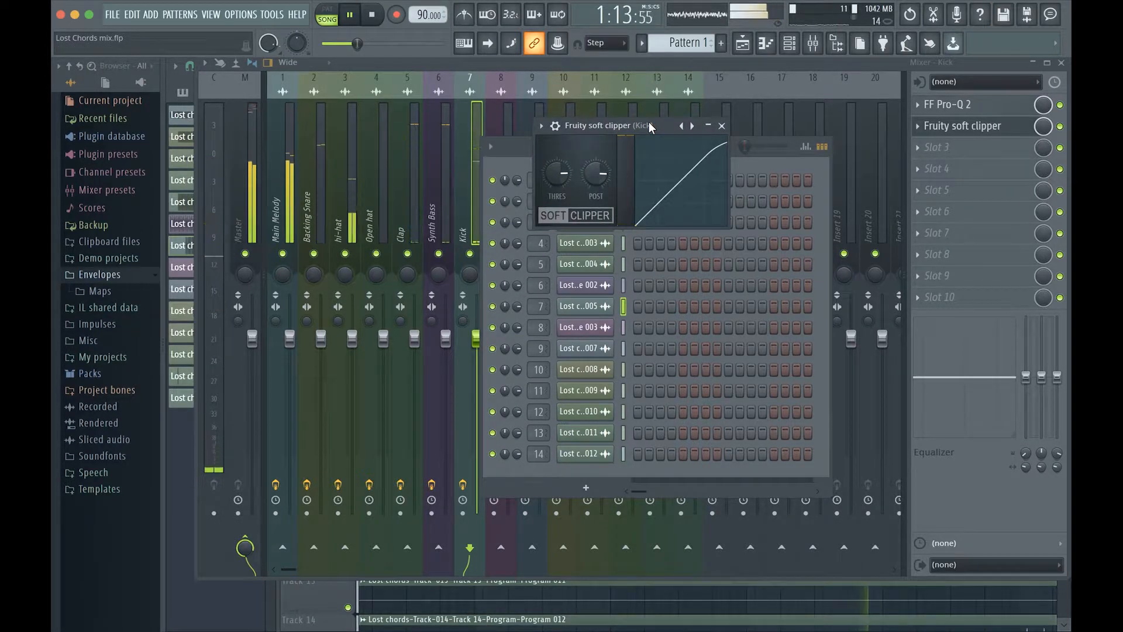
pyautogui.press('space')
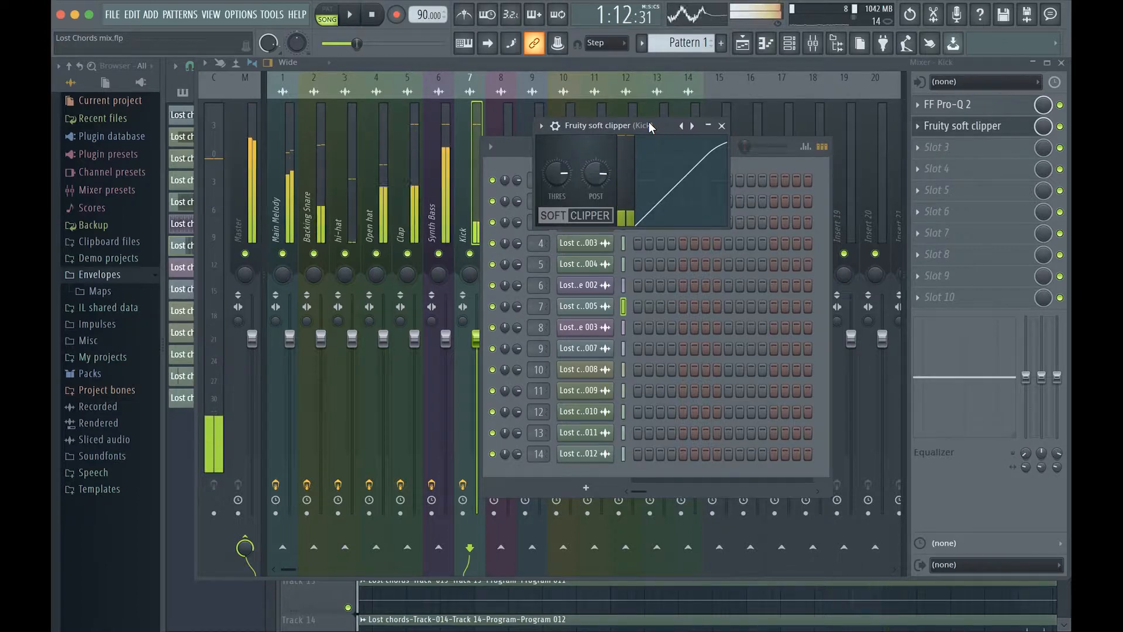
# Select the Synth Bass track and play the mix twice to check the track and master levels
pyautogui.click(441, 146)
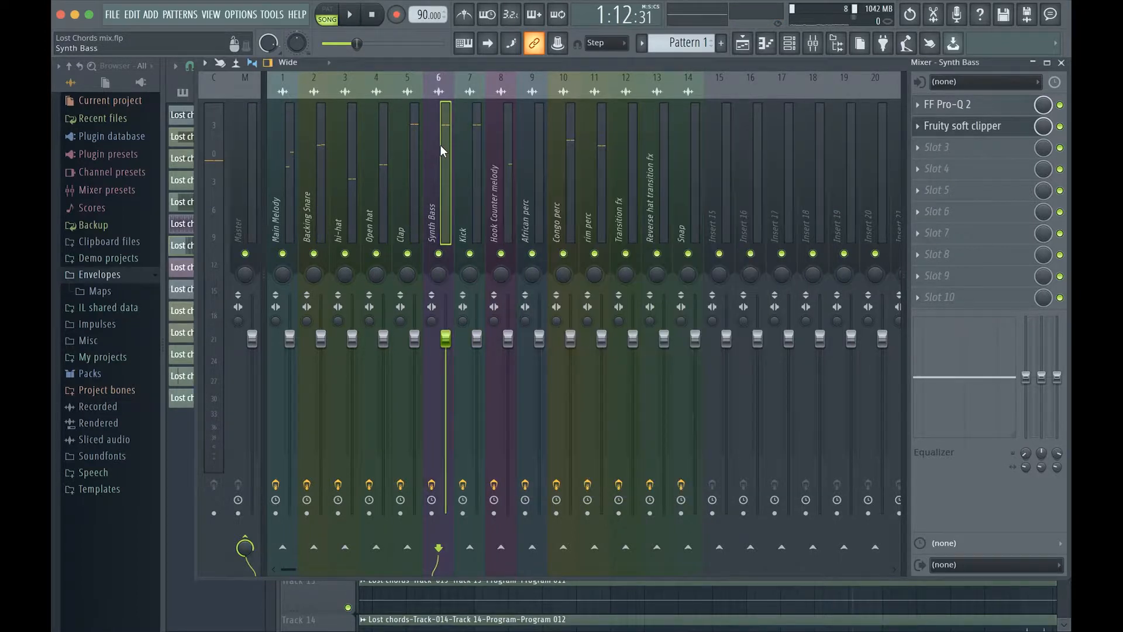
pyautogui.press('space')
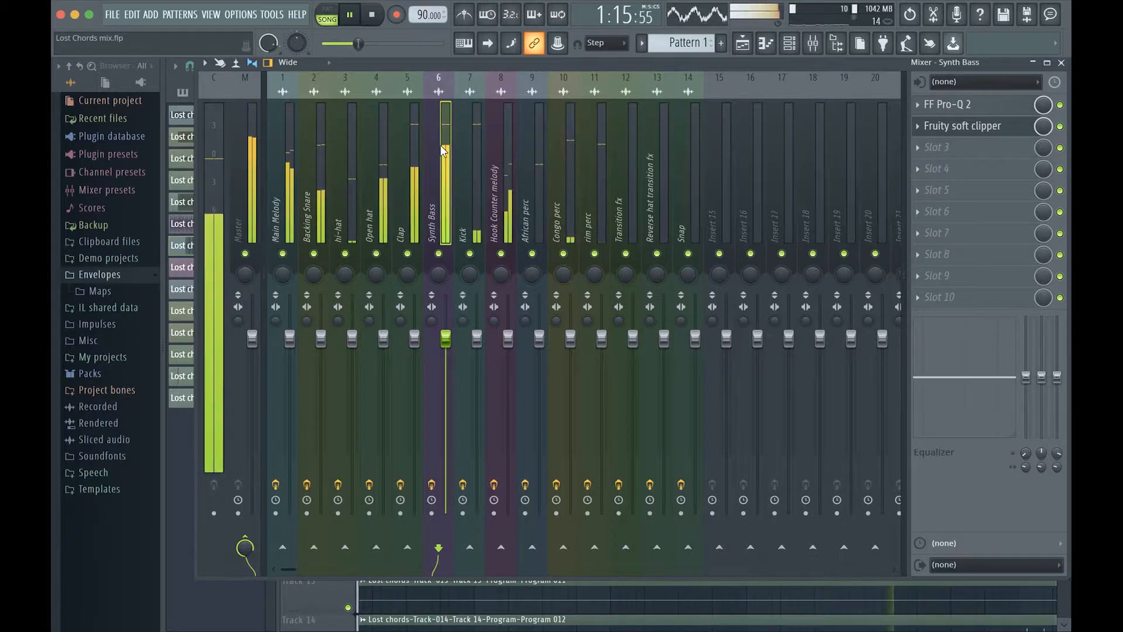
pyautogui.press('space')
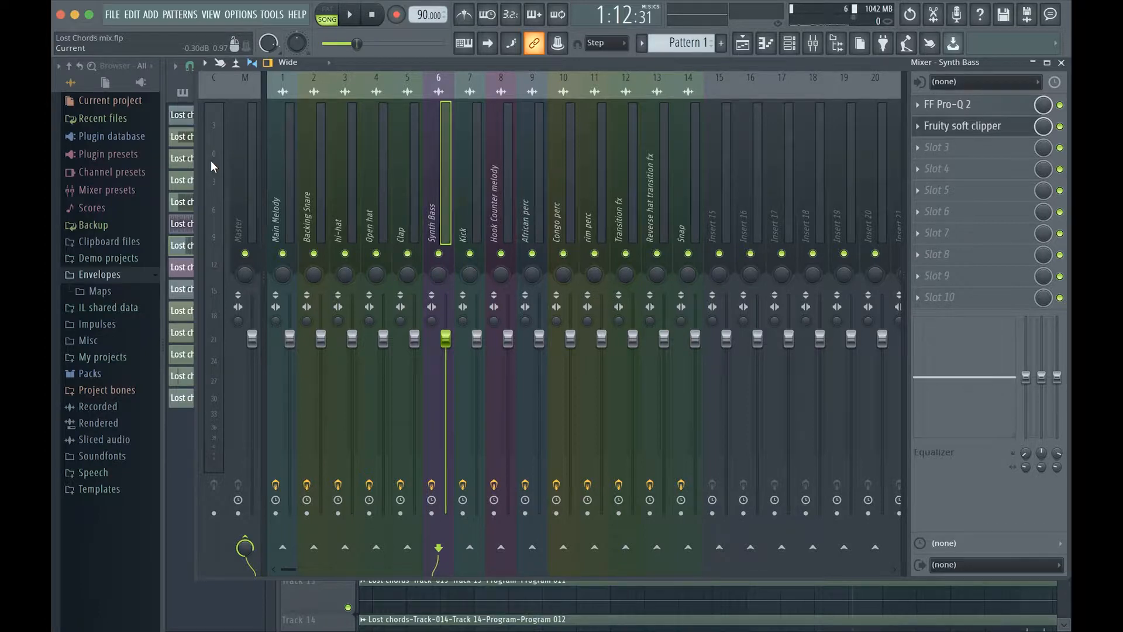
pyautogui.press('space')
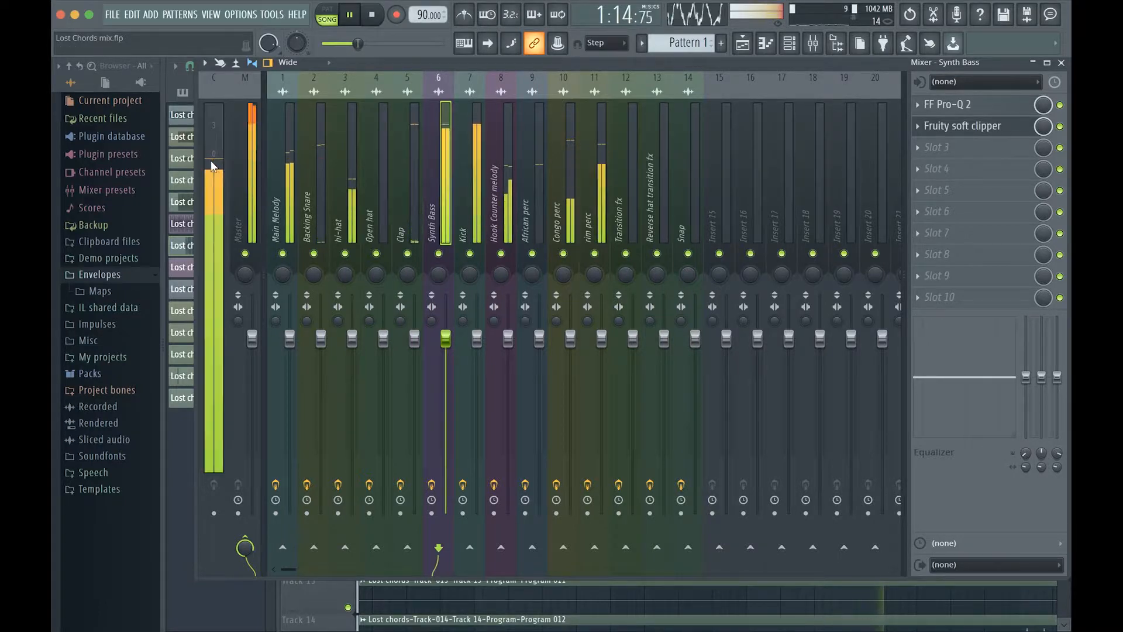
pyautogui.press('space')
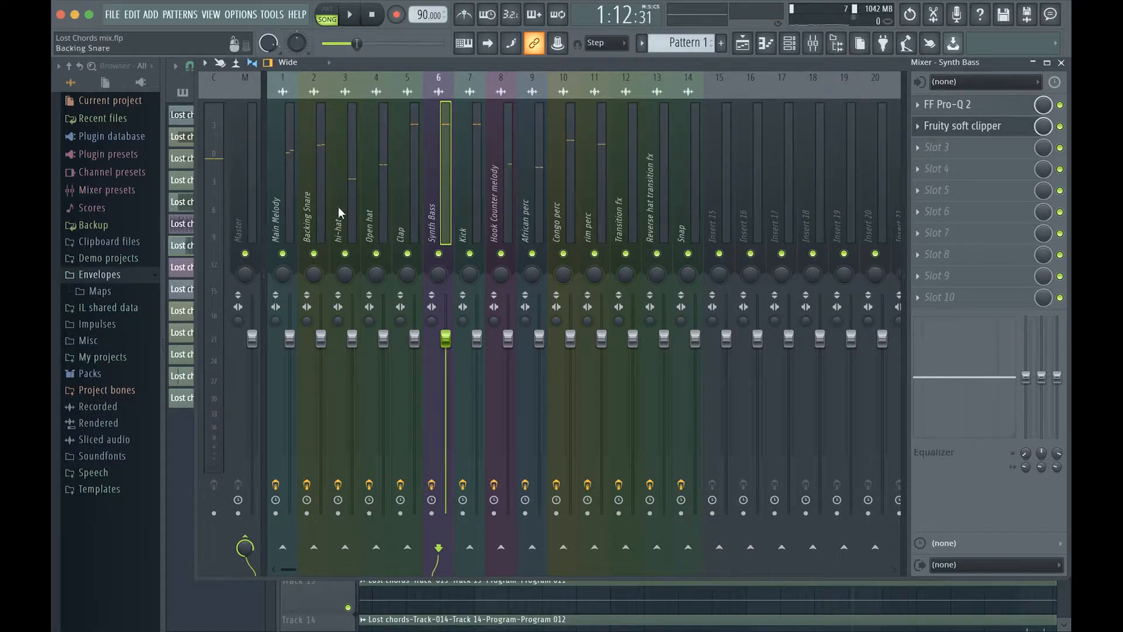
# Search the effect plugins for "h-" and load H-Delay Stereo into slot 2 of the Main Melody track
pyautogui.click(277, 218)
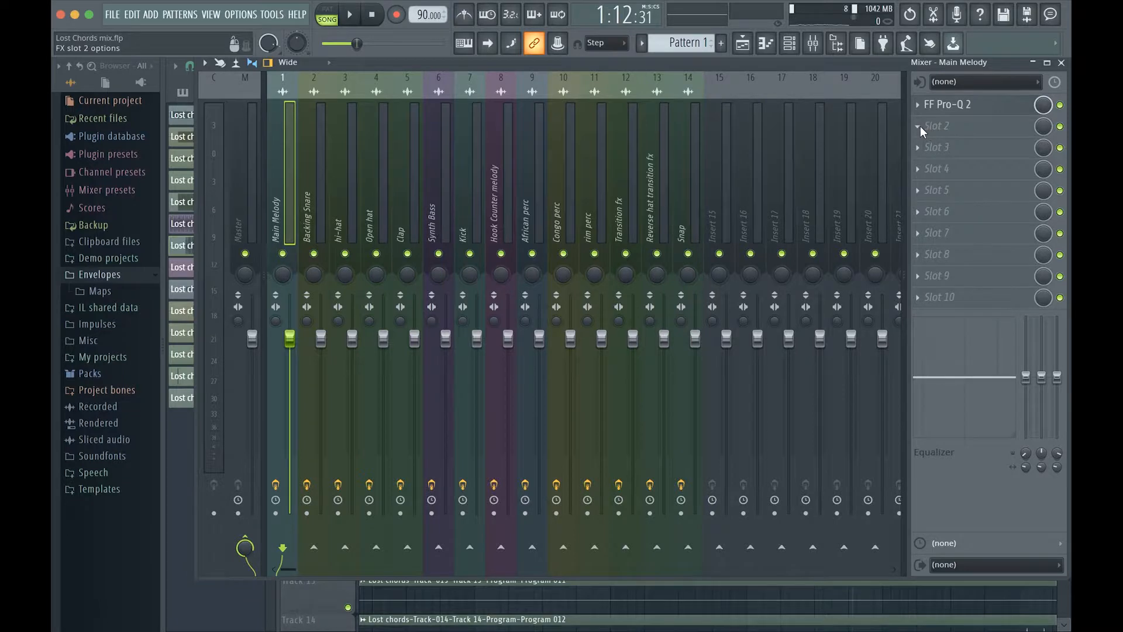
pyautogui.click(927, 130)
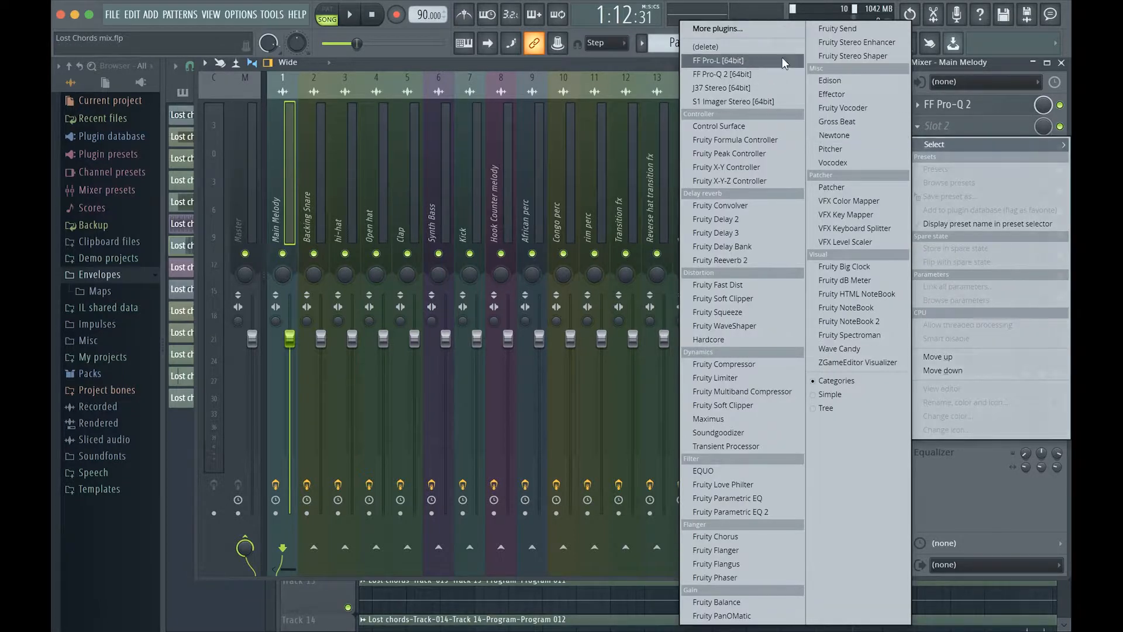
pyautogui.click(749, 25)
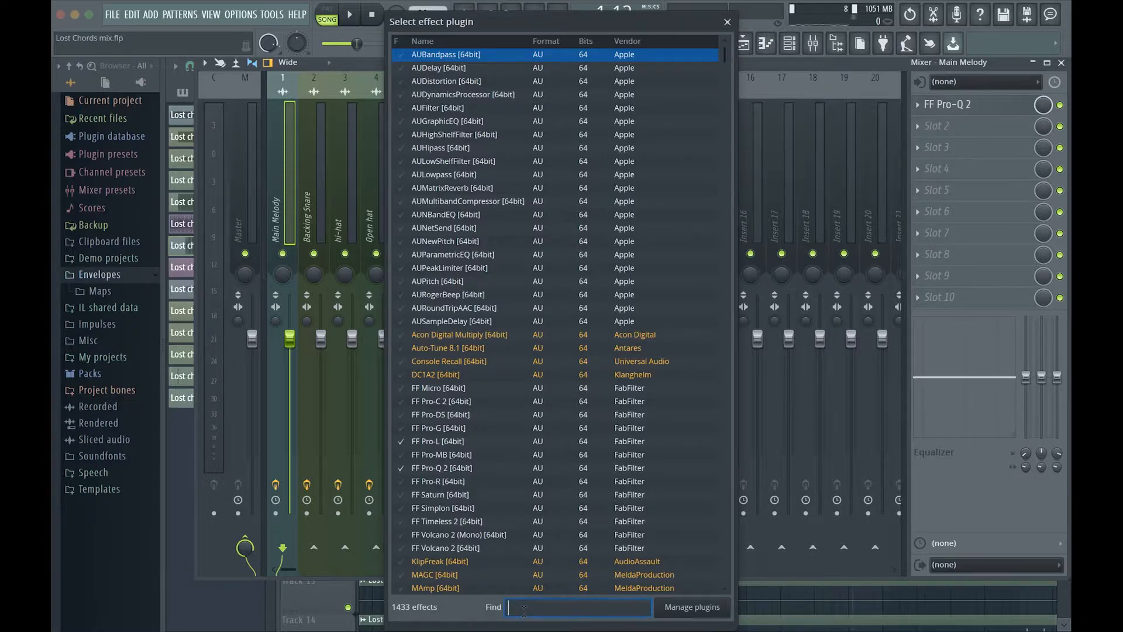
pyautogui.write('h d')
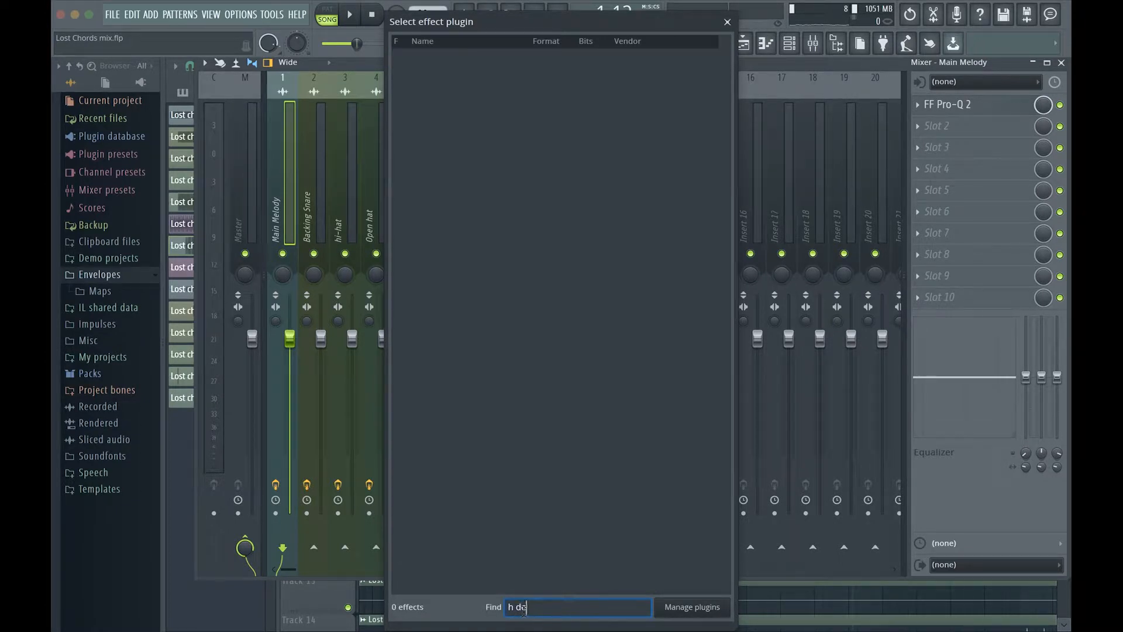
pyautogui.press('BackSpace')
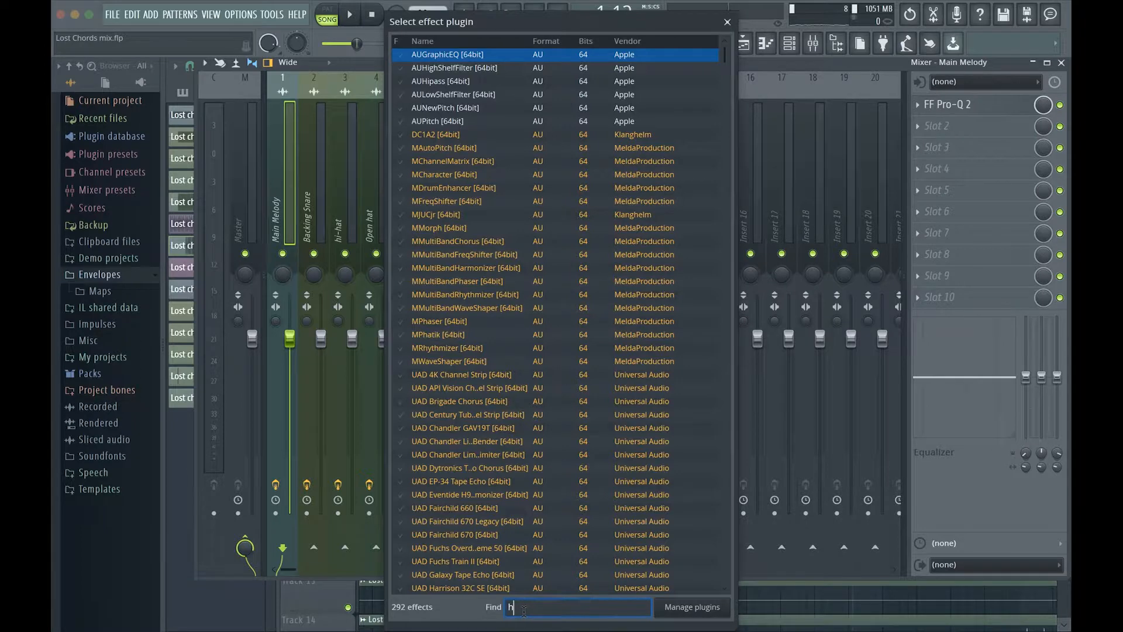
pyautogui.write('-')
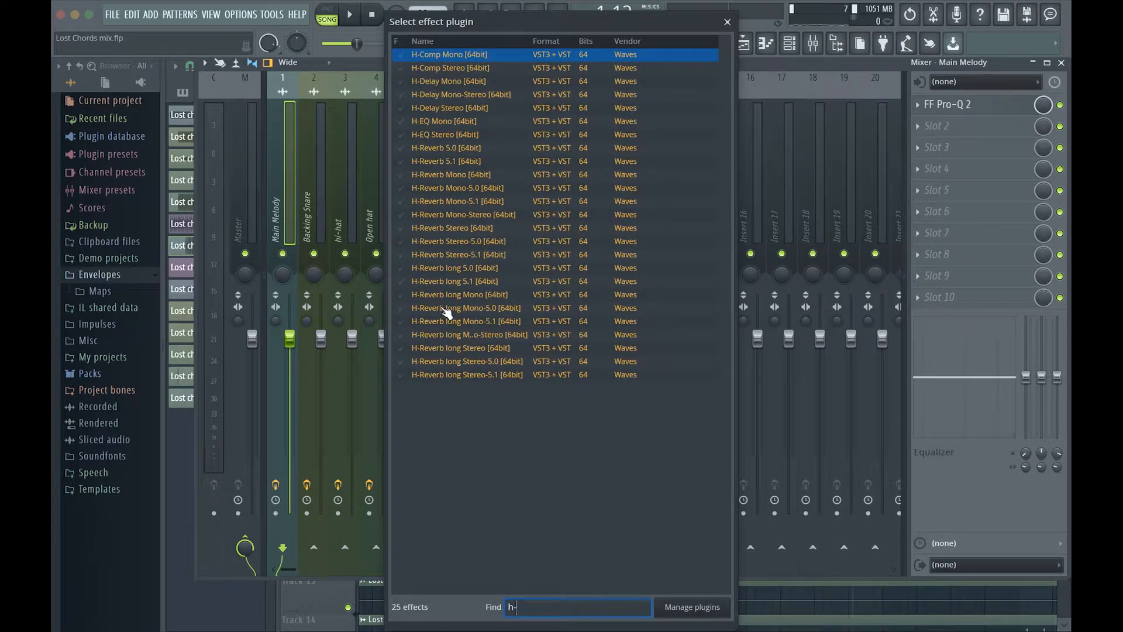
pyautogui.doubleClick(475, 108)
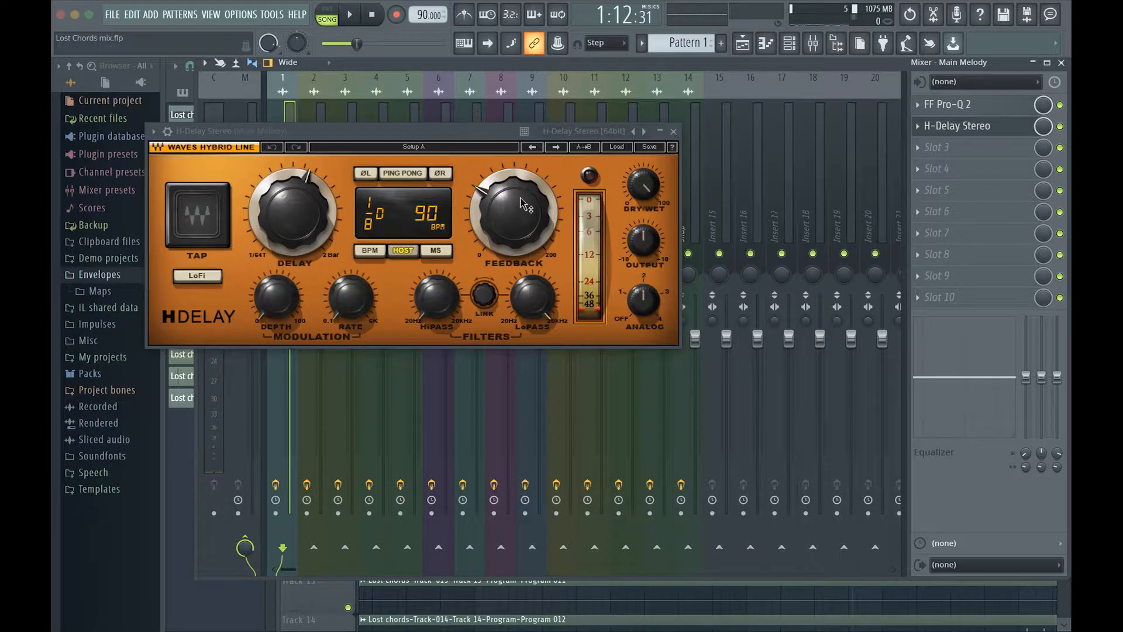
# Set H-Delay's analog to Off, feedback to 22 and dry/wet mix to 9, with its window clear of the Main Melody track
pyautogui.moveTo(641, 300); pyautogui.dragTo(654, 545)
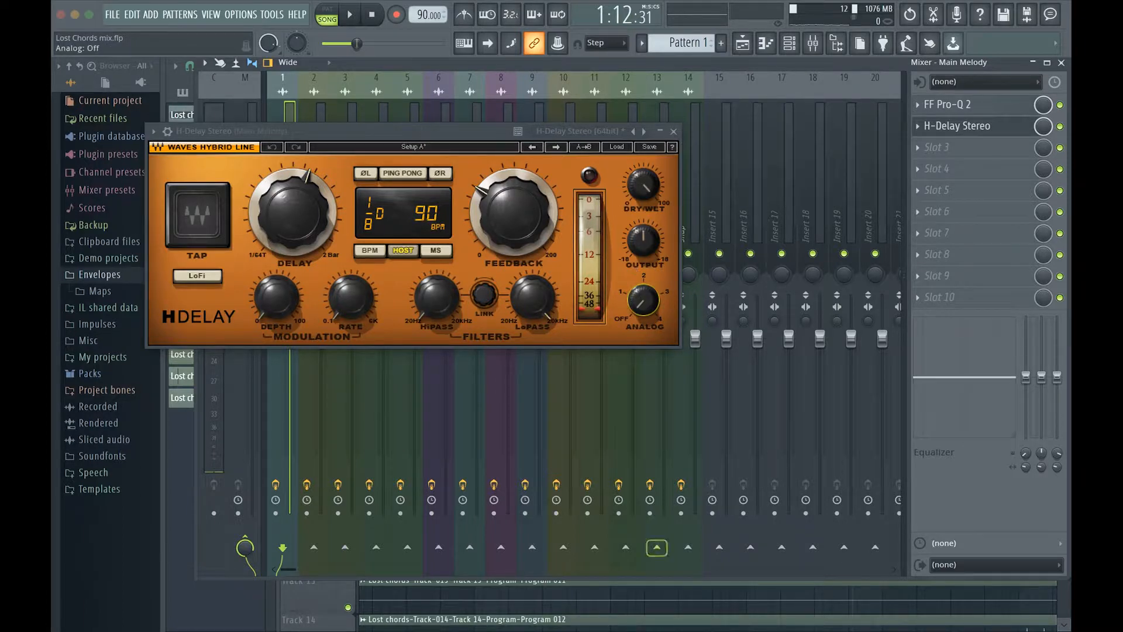
pyautogui.moveTo(307, 130); pyautogui.dragTo(560, 112)
pyautogui.moveTo(770, 212); pyautogui.dragTo(770, 233)
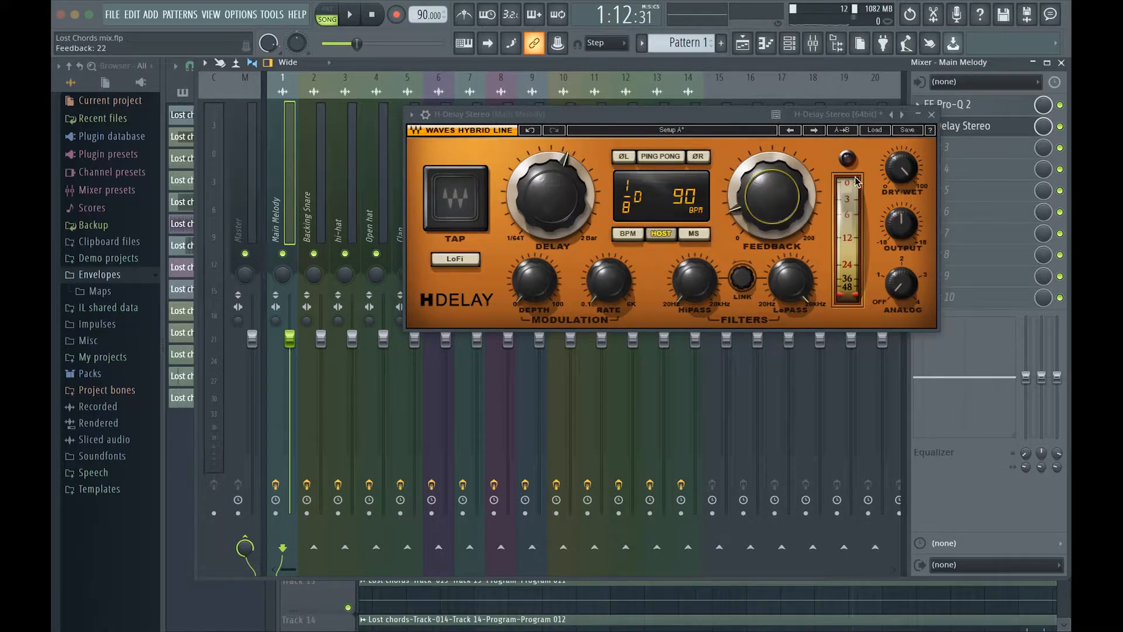
pyautogui.moveTo(906, 165); pyautogui.dragTo(905, 191)
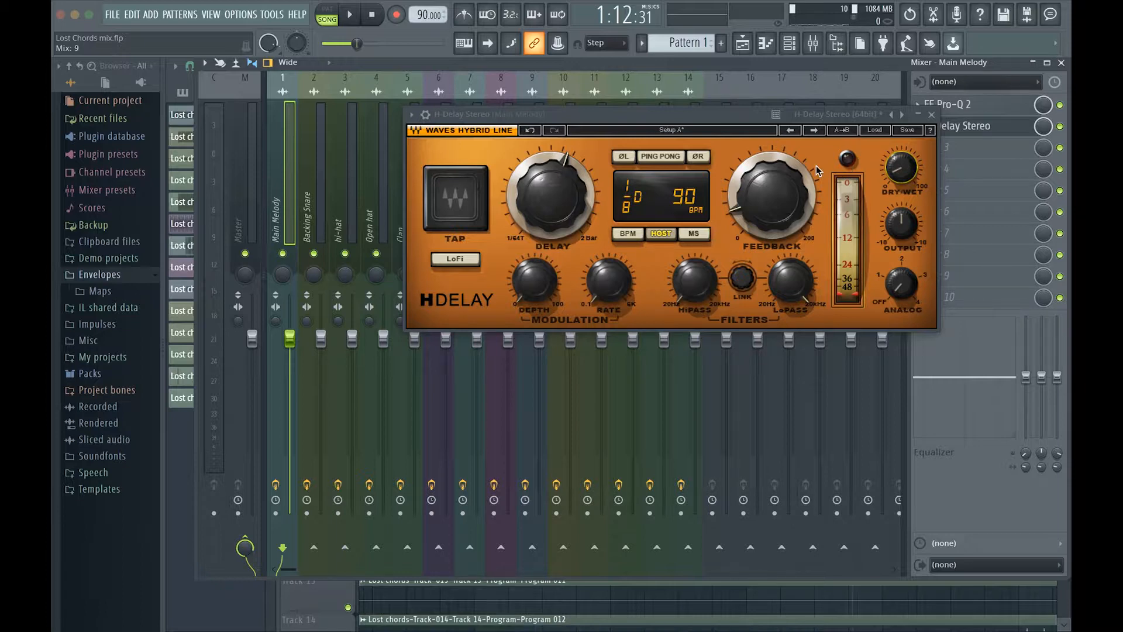
# Set the H-Delay time to 1/16 while the song plays, and audition the Main Melody soloed from the song's start
pyautogui.press('space')
pyautogui.press('space')
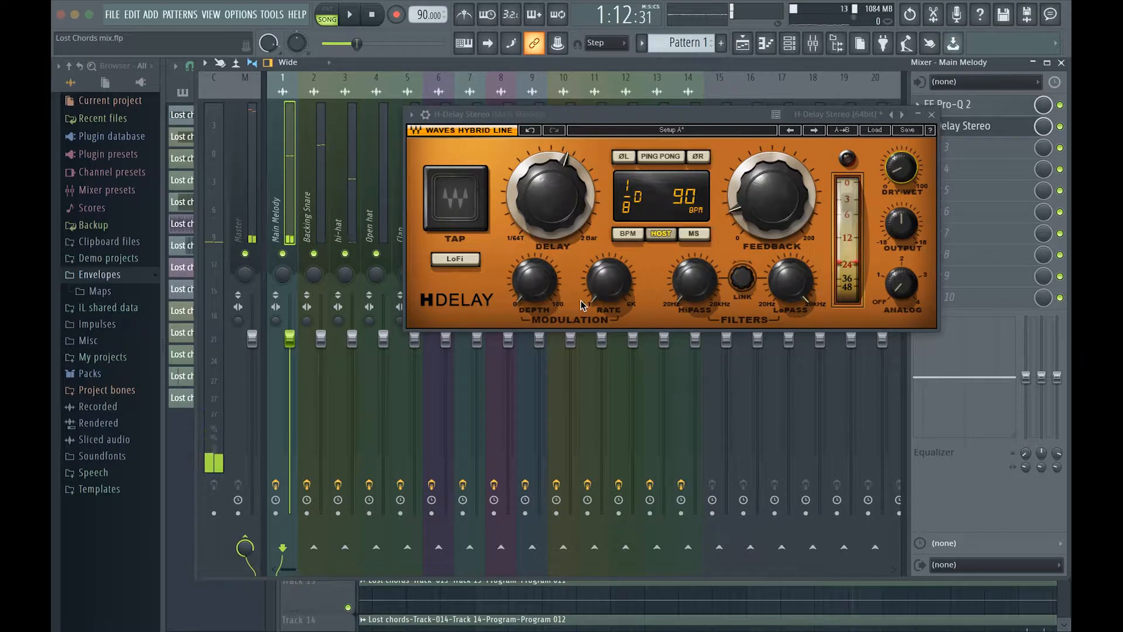
pyautogui.press('space')
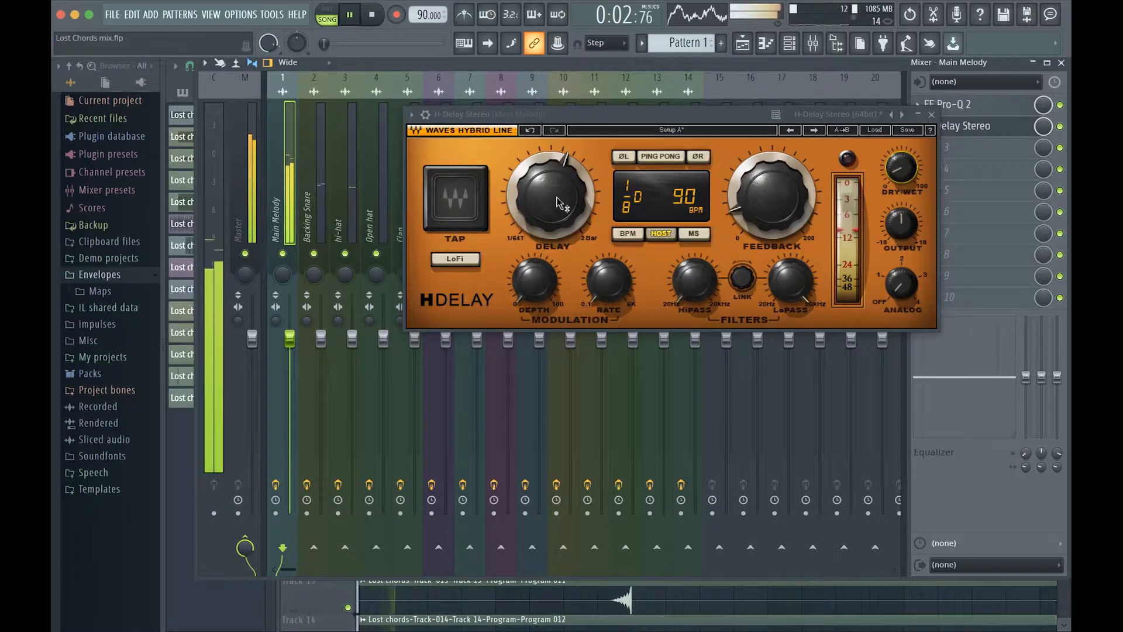
pyautogui.moveTo(561, 203); pyautogui.dragTo(560, 219)
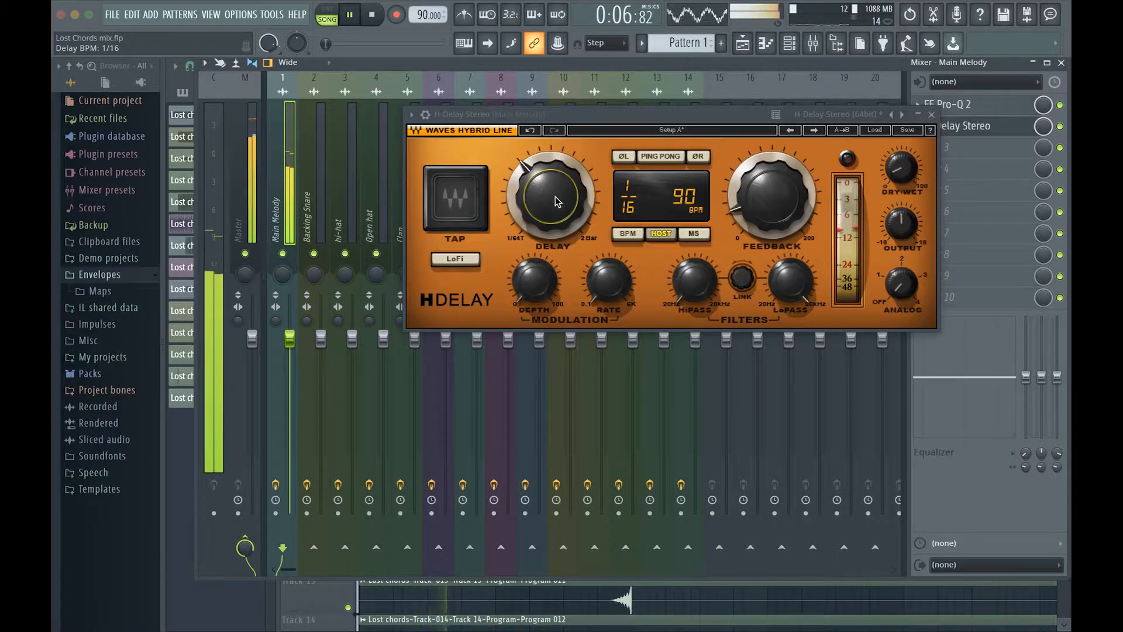
pyautogui.press('space')
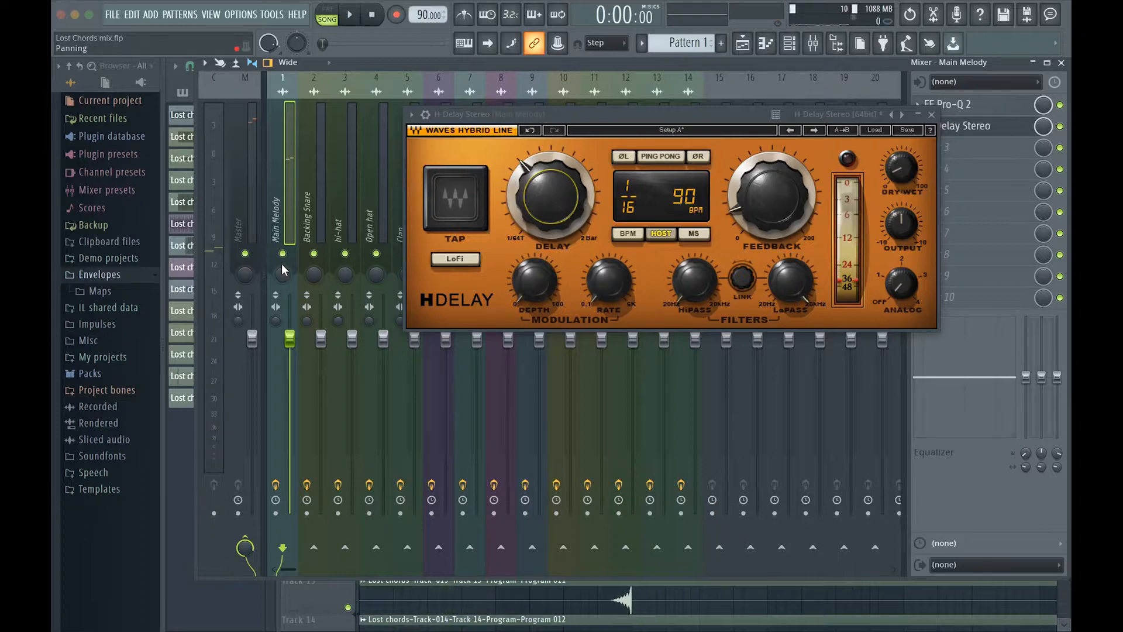
pyautogui.press('space')
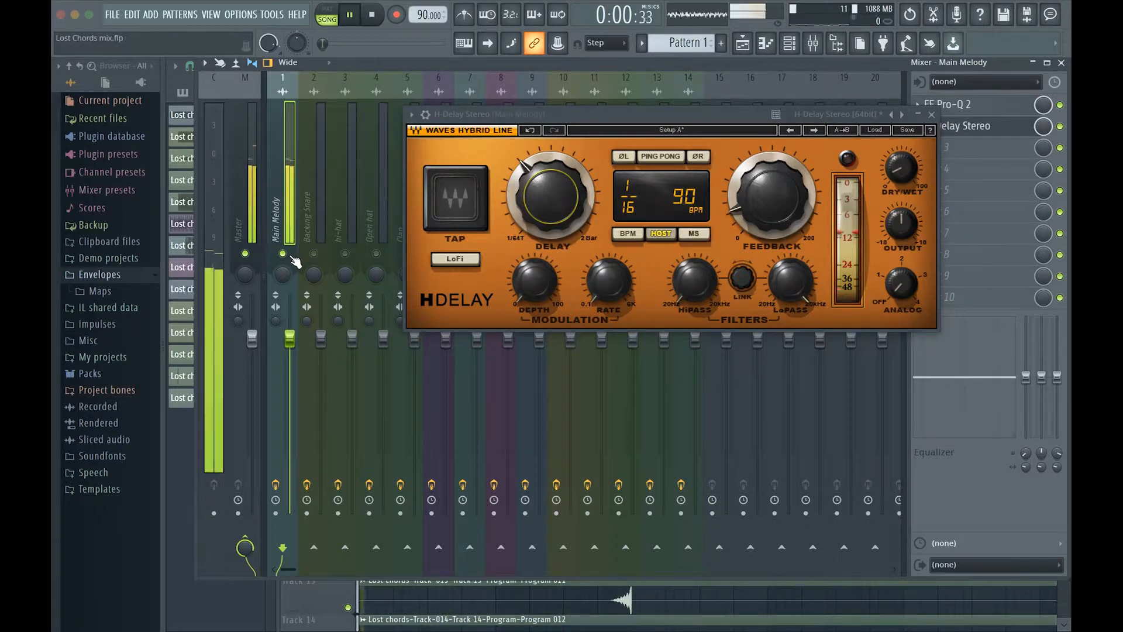
# Audition H-Delay with a 1/2D delay time and dry/wet at 18, raising feedback to 177 and lowering it to 19
pyautogui.moveTo(536, 206)
pyautogui.mouseDown()
pyautogui.moveTo(536, 176)
pyautogui.moveTo(539, 206)
pyautogui.moveTo(539, 193)
pyautogui.mouseUp()
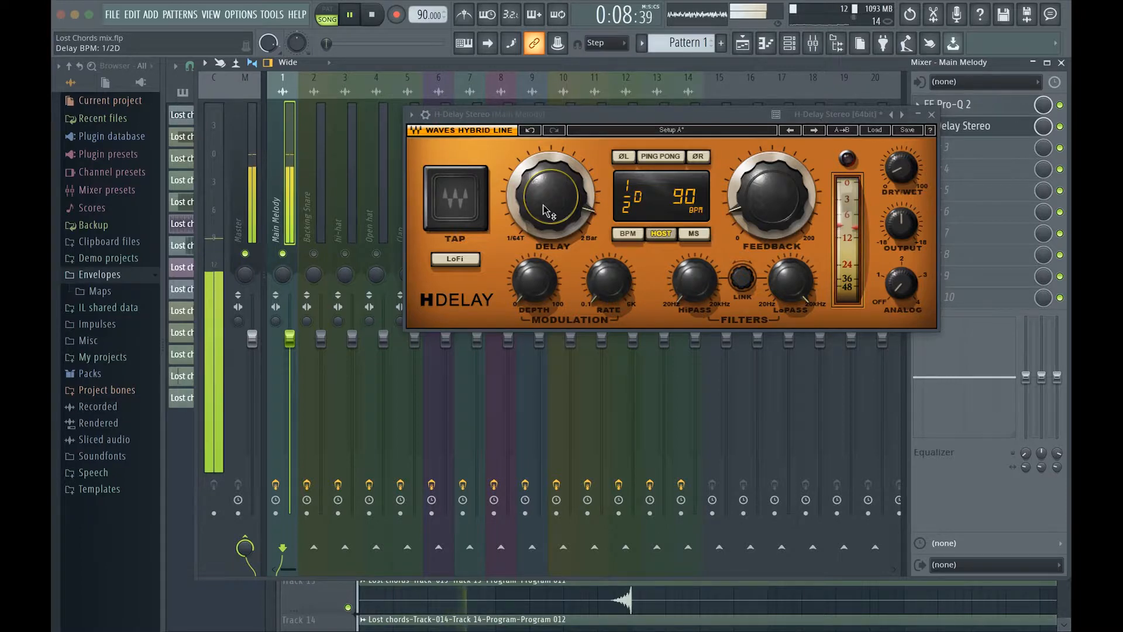
pyautogui.moveTo(889, 166); pyautogui.dragTo(890, 159)
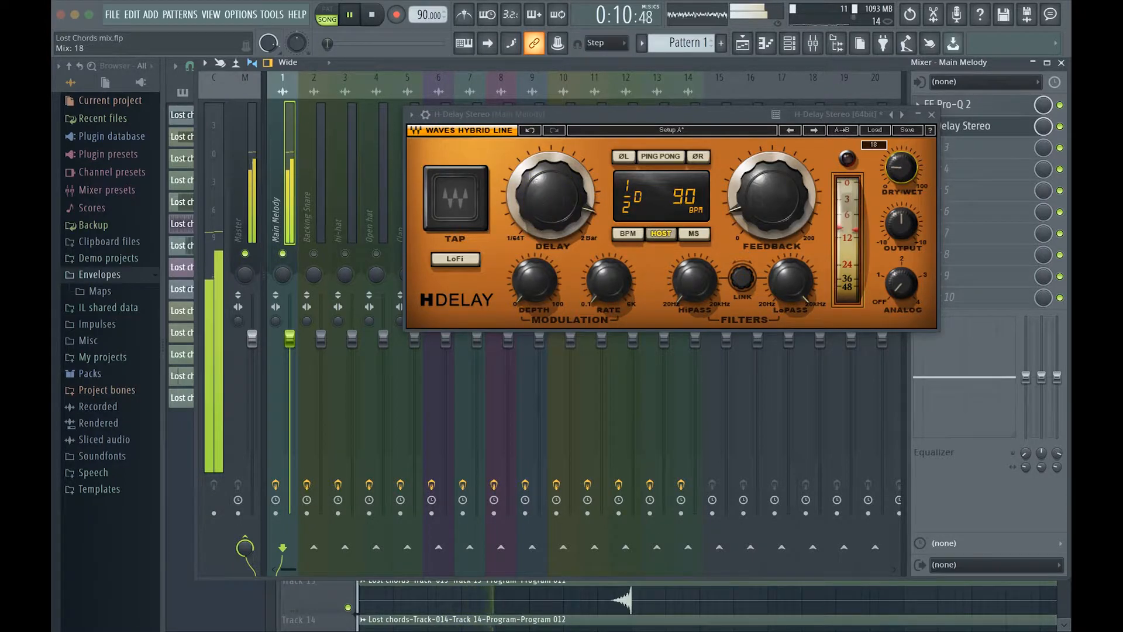
pyautogui.moveTo(771, 195); pyautogui.dragTo(765, 155)
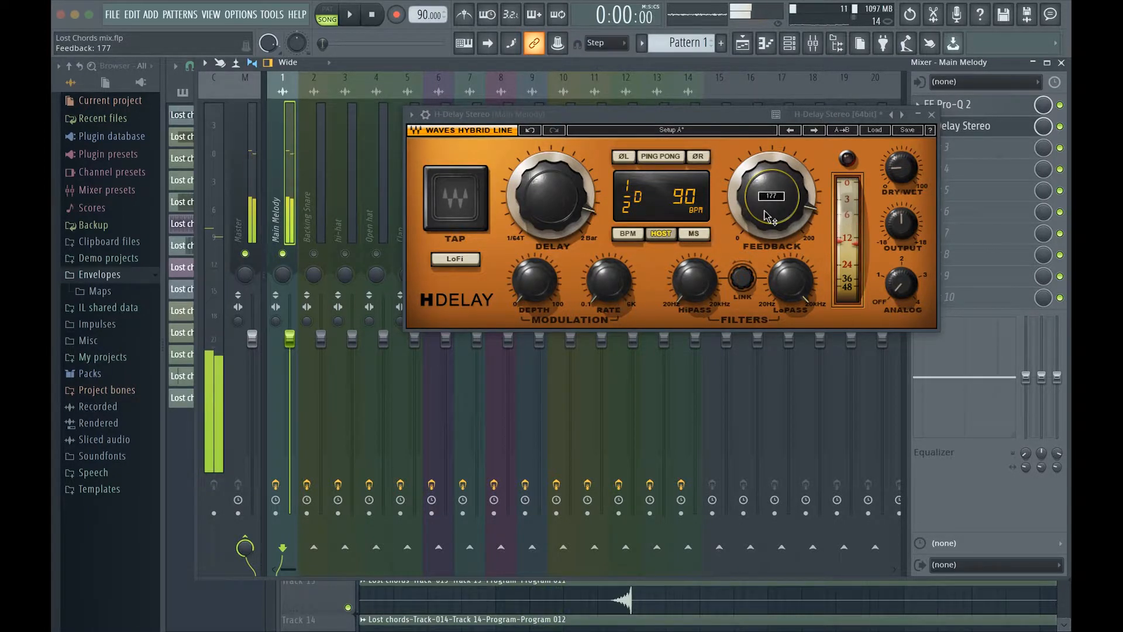
pyautogui.moveTo(768, 216); pyautogui.dragTo(768, 266)
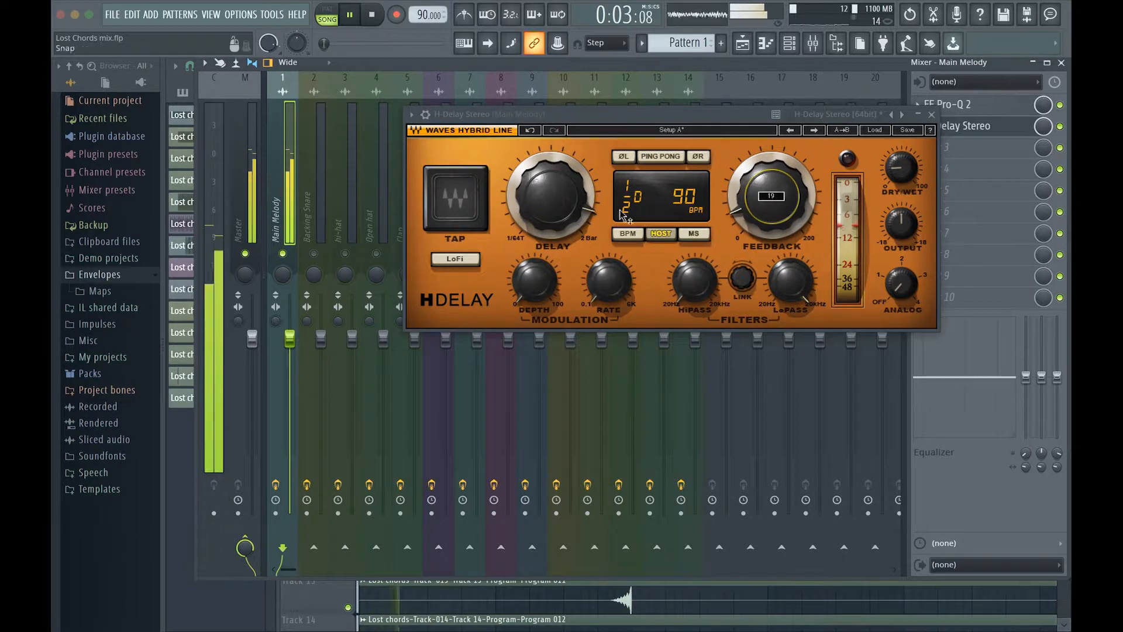
# Return the H-Delay time to 1/16 and compare it with 1/64T while the Main Melody plays
pyautogui.moveTo(550, 196)
pyautogui.mouseDown()
pyautogui.moveTo(550, 240)
pyautogui.moveTo(530, 199)
pyautogui.mouseUp()
pyautogui.press('space')
pyautogui.press('space')
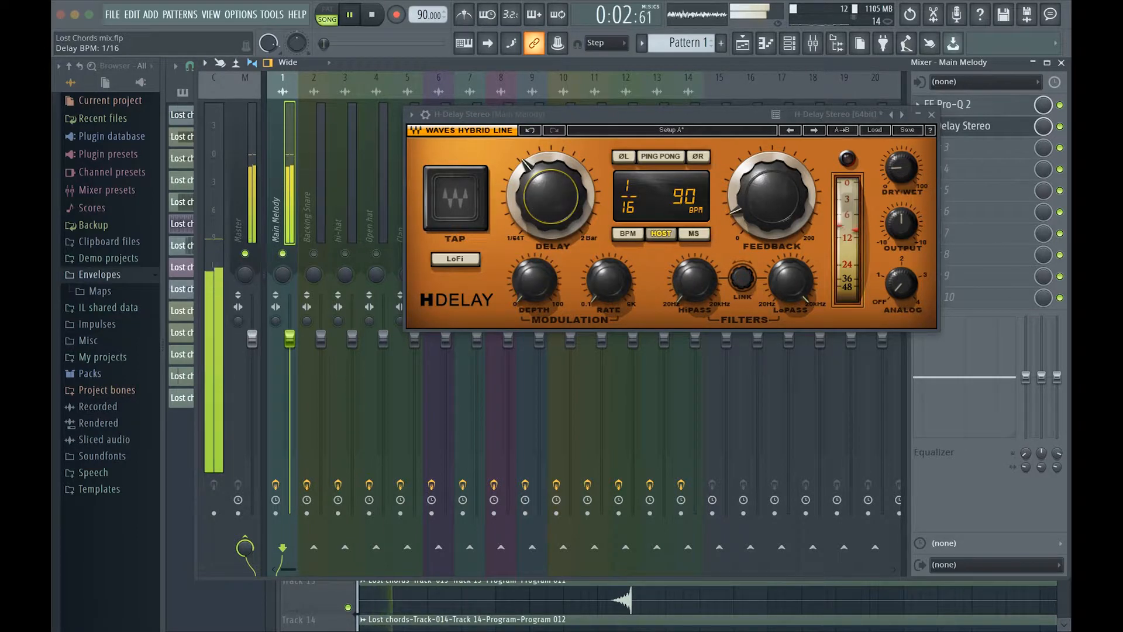
pyautogui.moveTo(547, 204); pyautogui.dragTo(547, 234)
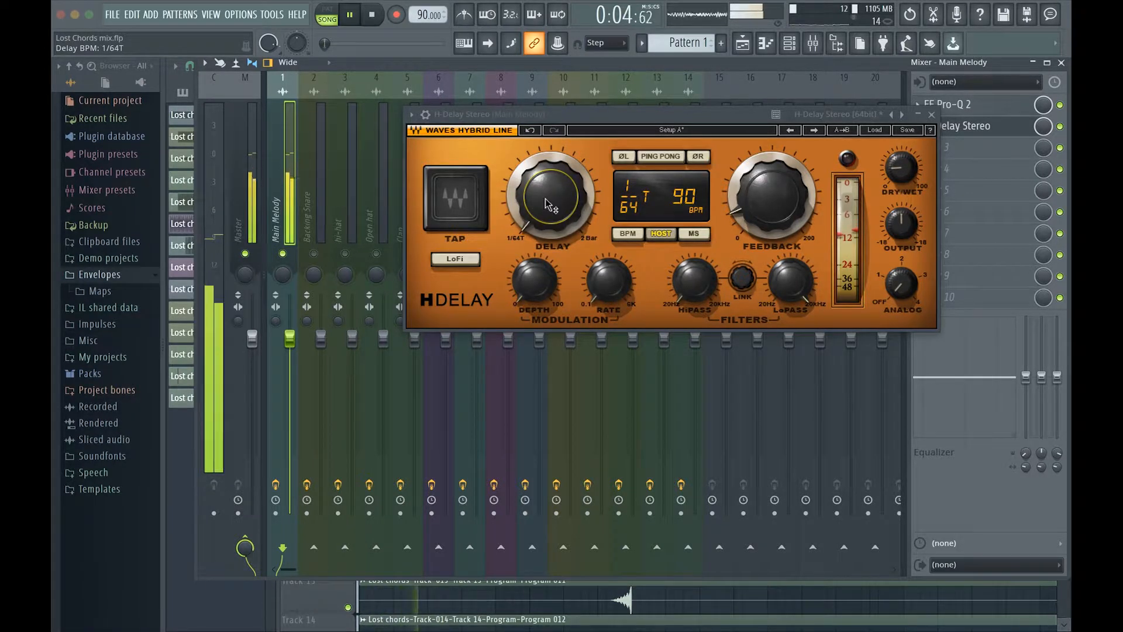
pyautogui.moveTo(548, 205); pyautogui.dragTo(548, 178)
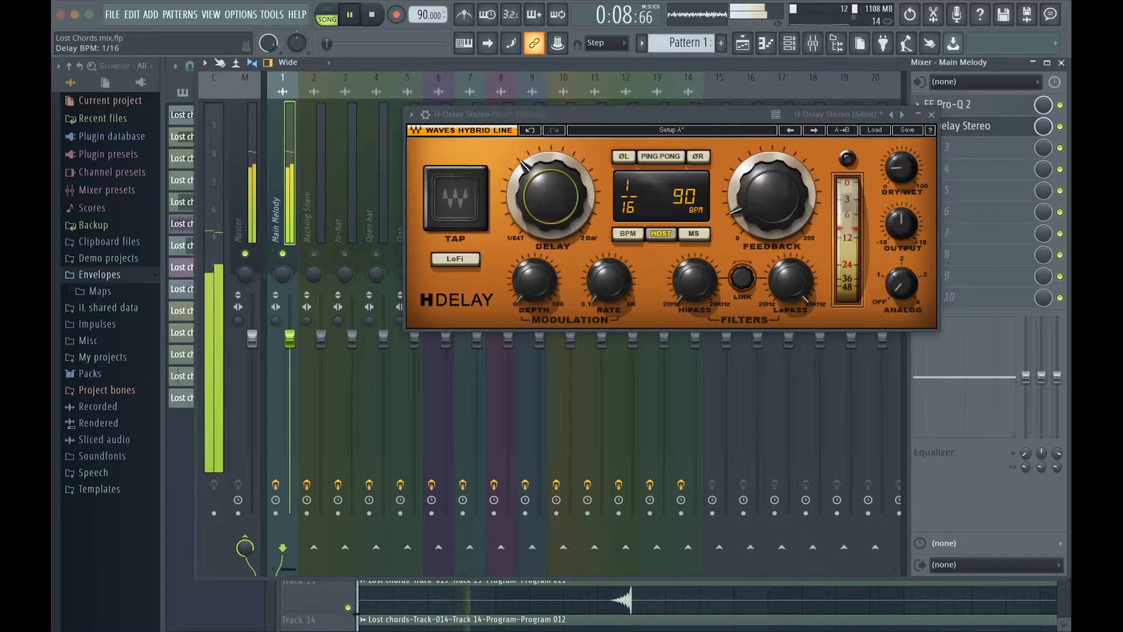
# Turn on H-Delay's LoFi mode and try its high-pass and low-pass filters on the soloed Main Melody
pyautogui.click(469, 261)
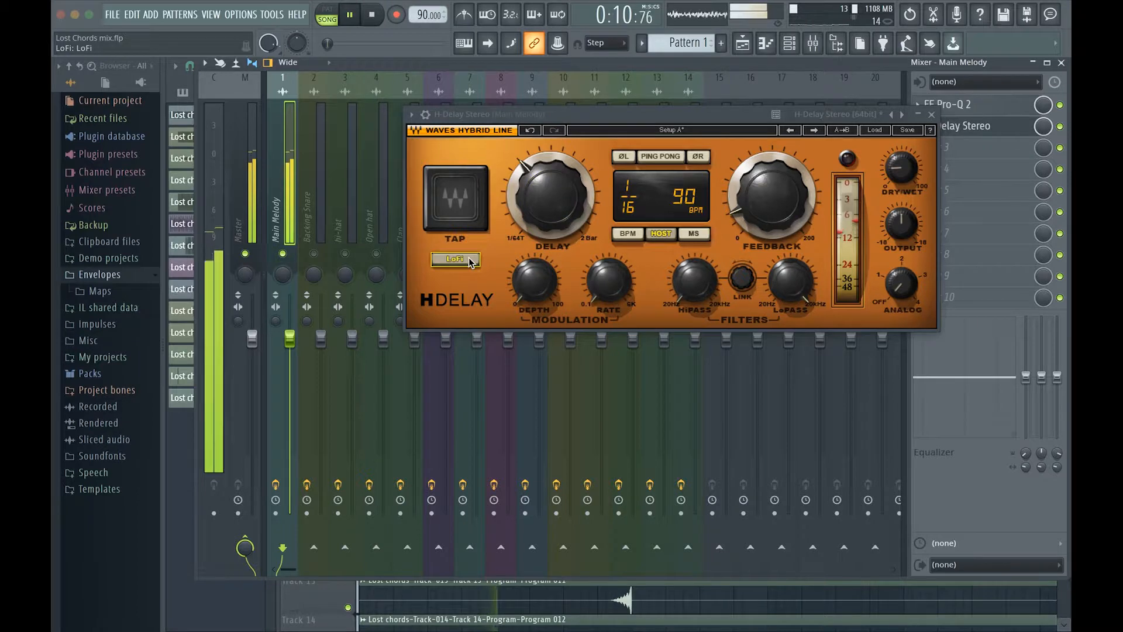
pyautogui.click(471, 261)
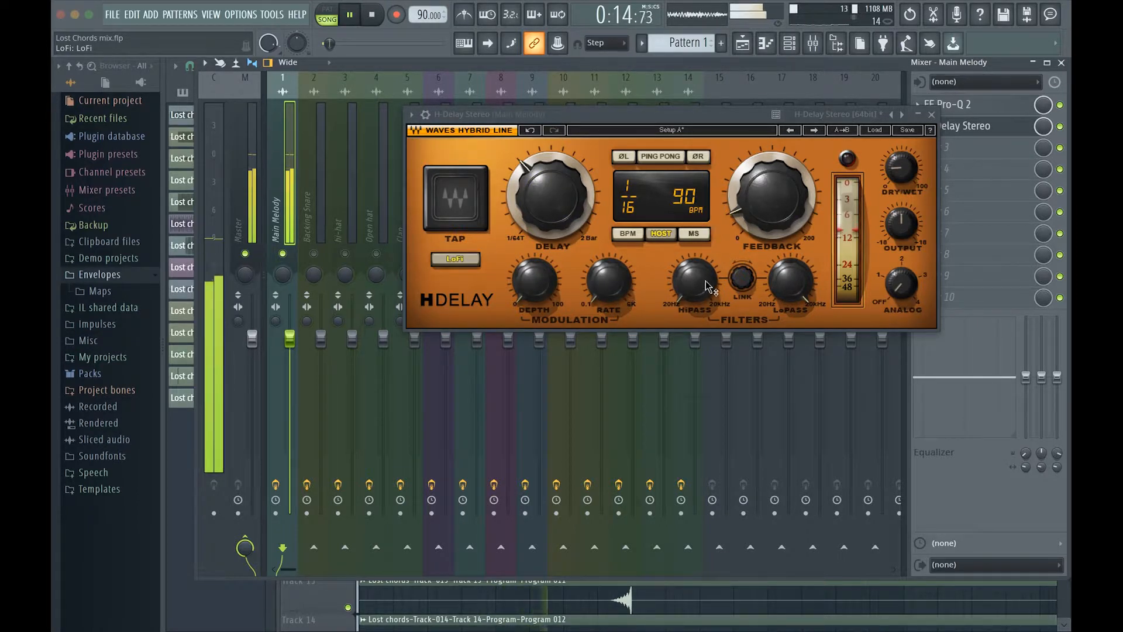
pyautogui.moveTo(704, 281); pyautogui.dragTo(704, 251)
pyautogui.moveTo(787, 287); pyautogui.dragTo(794, 231)
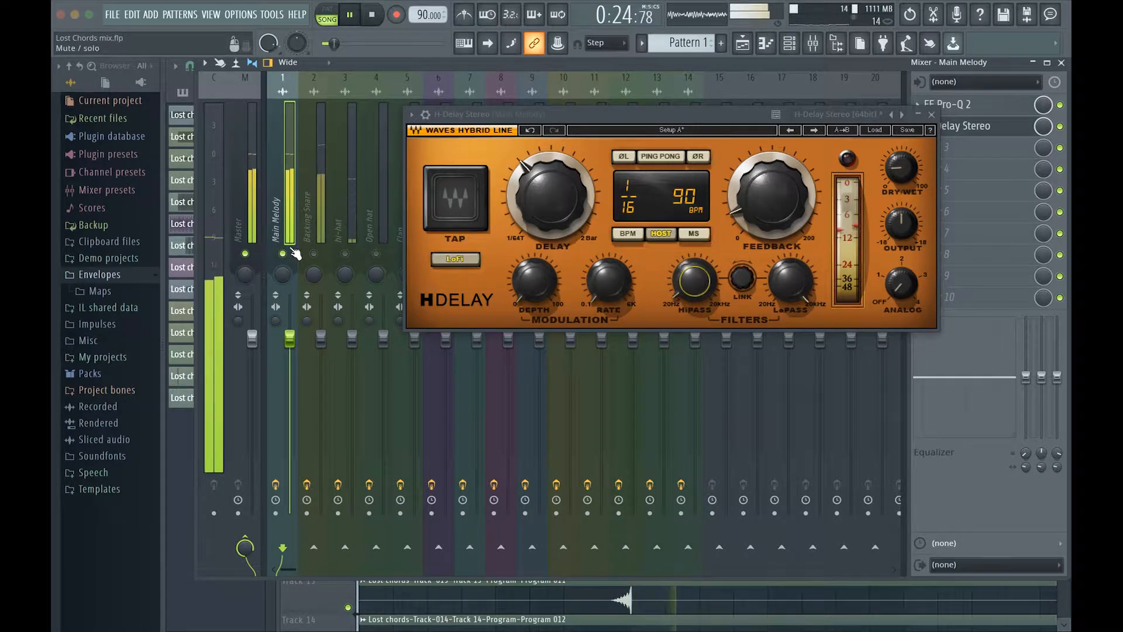
# Enable H-Delay's Ping Pong mode while the full mix plays, and audition the Main Melody soloed again from the start
pyautogui.rightClick(291, 251)
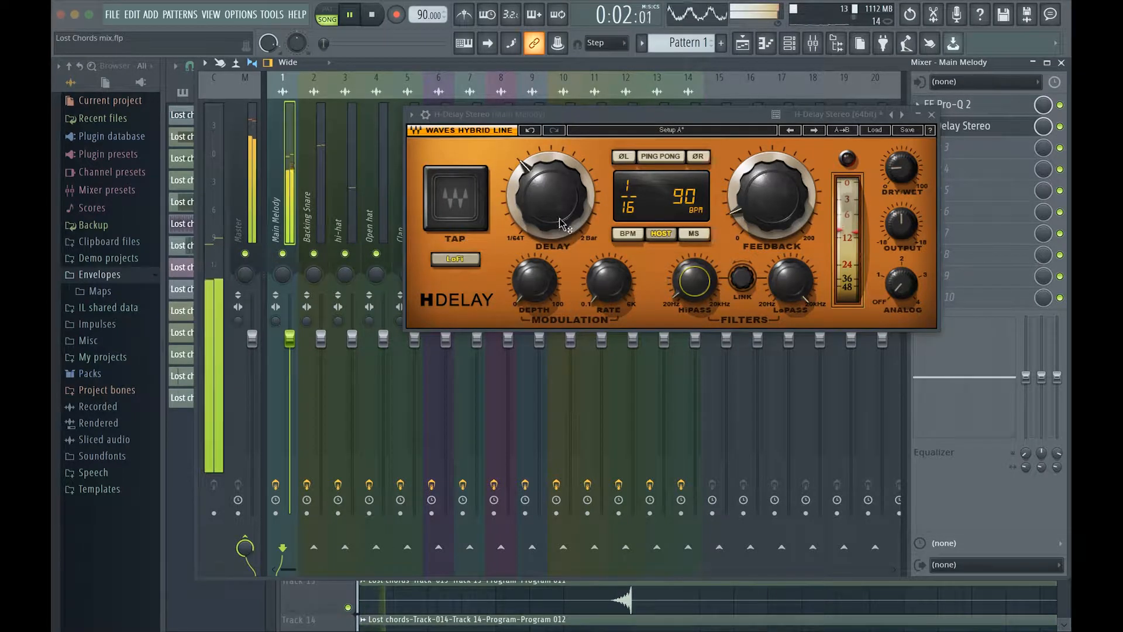
pyautogui.click(665, 159)
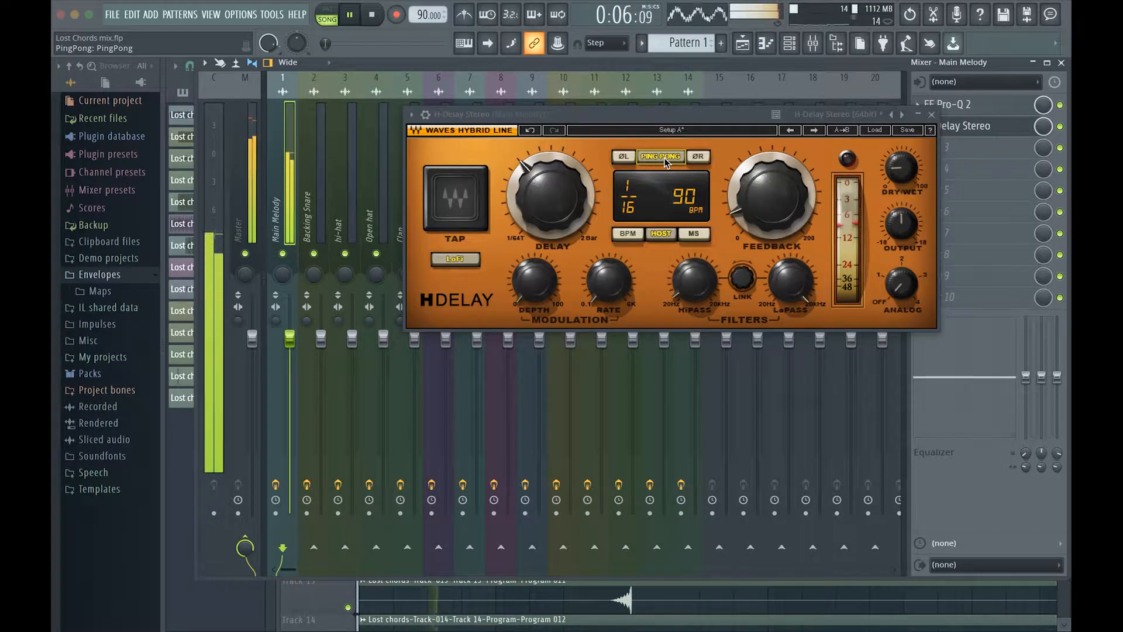
pyautogui.press('space')
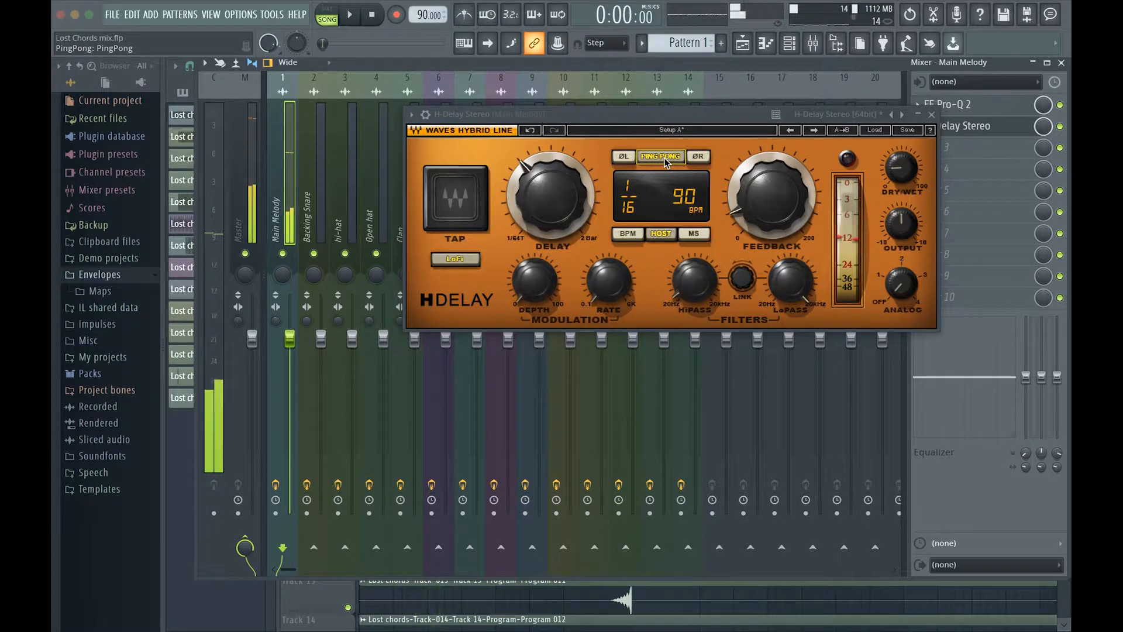
pyautogui.rightClick(283, 254)
pyautogui.press('space')
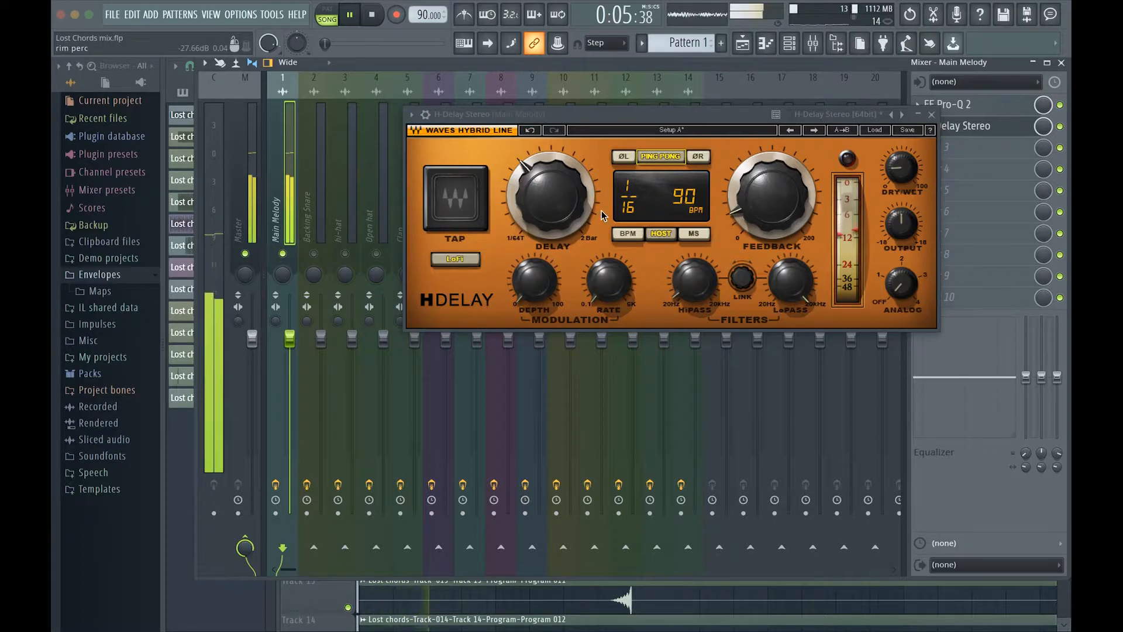
pyautogui.press('space')
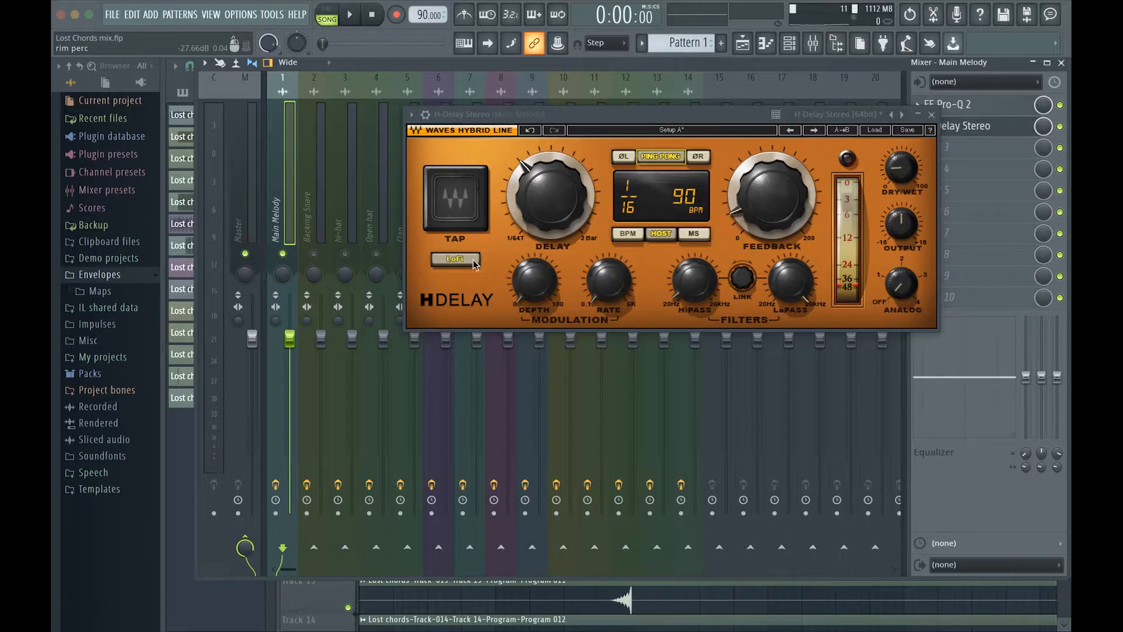
# Turn LoFi off in H-Delay, audition feedback at 108, and set the feedback to 20
pyautogui.click(459, 260)
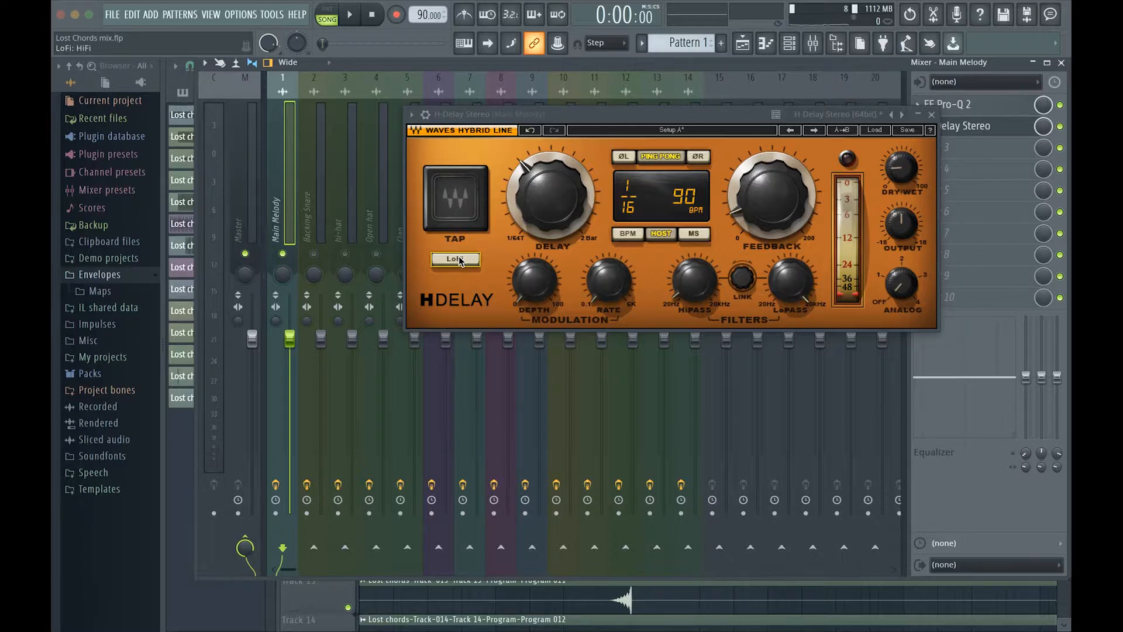
pyautogui.press('space')
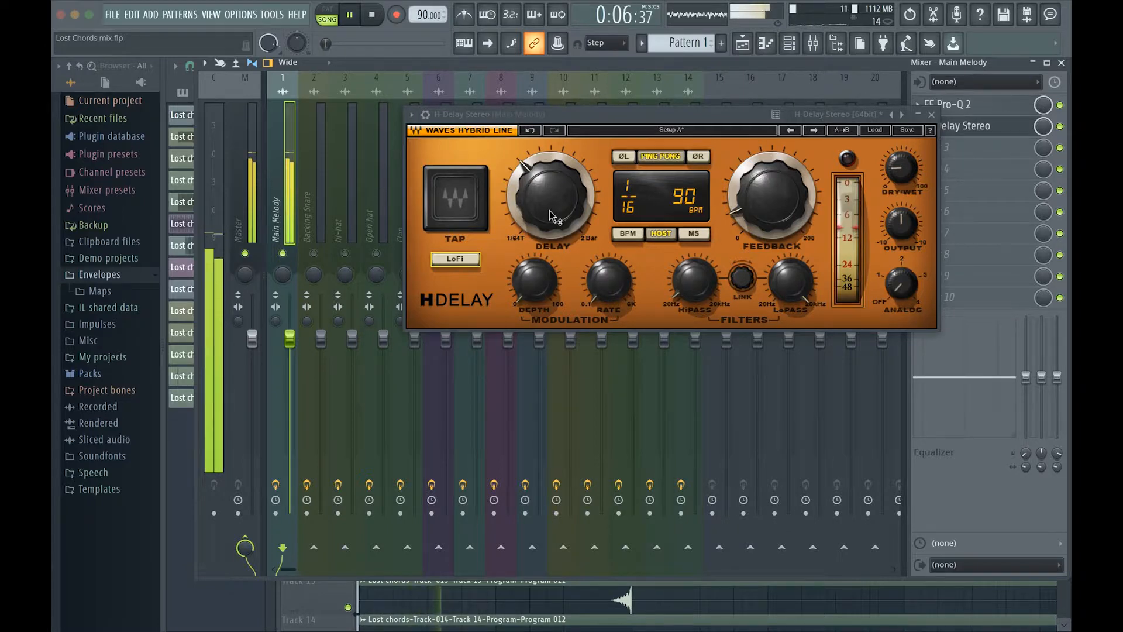
pyautogui.moveTo(790, 202); pyautogui.dragTo(791, 170)
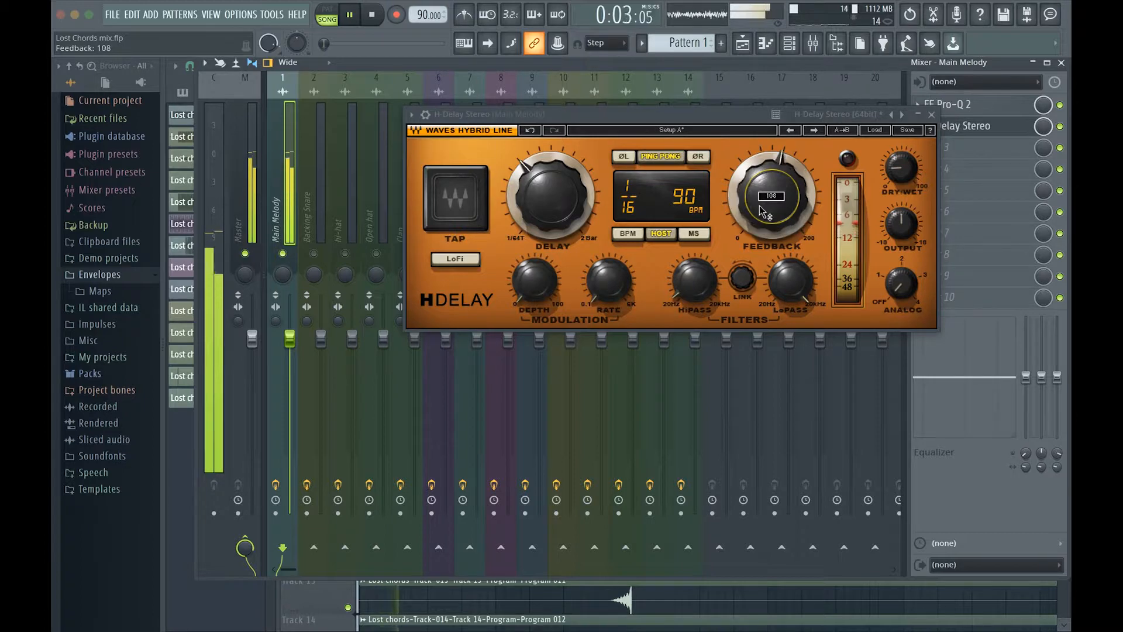
pyautogui.press('space')
pyautogui.moveTo(764, 208); pyautogui.dragTo(763, 266)
pyautogui.press('space')
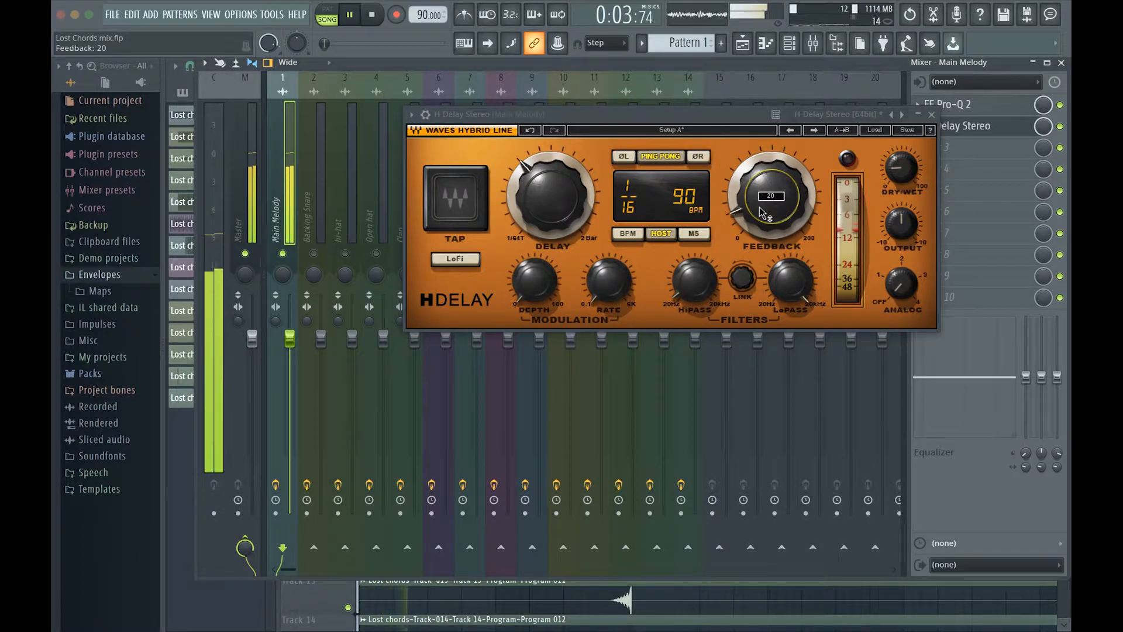
pyautogui.press('space')
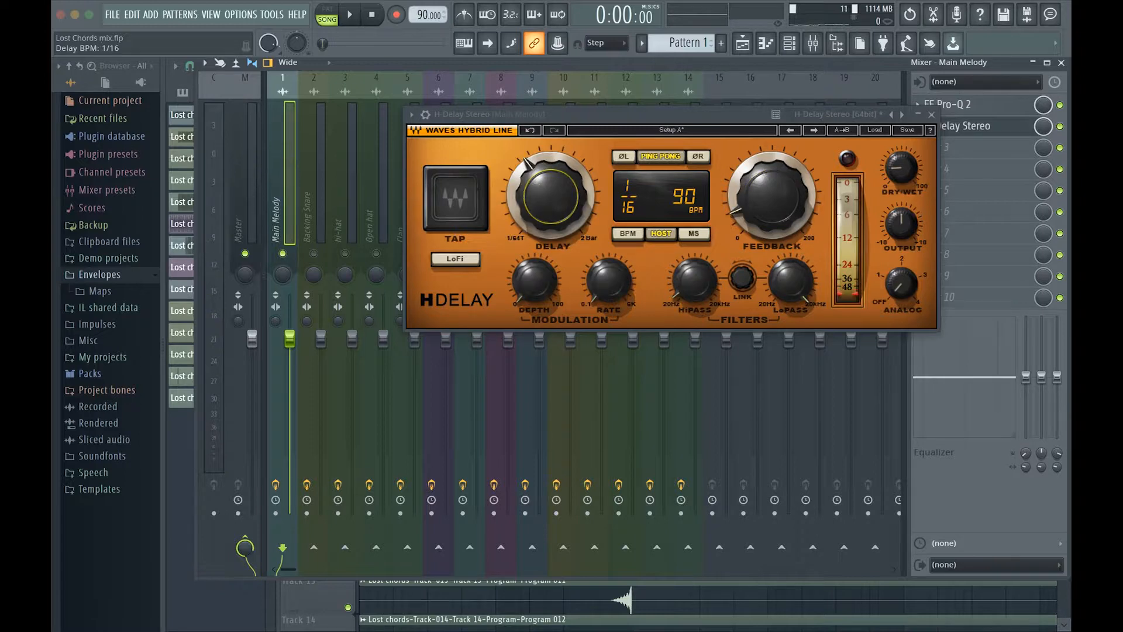
# Audition the 1/16 delay on the soloed Main Melody from the song's start and set H-Delay's dry/wet mix to 16
pyautogui.press('space')
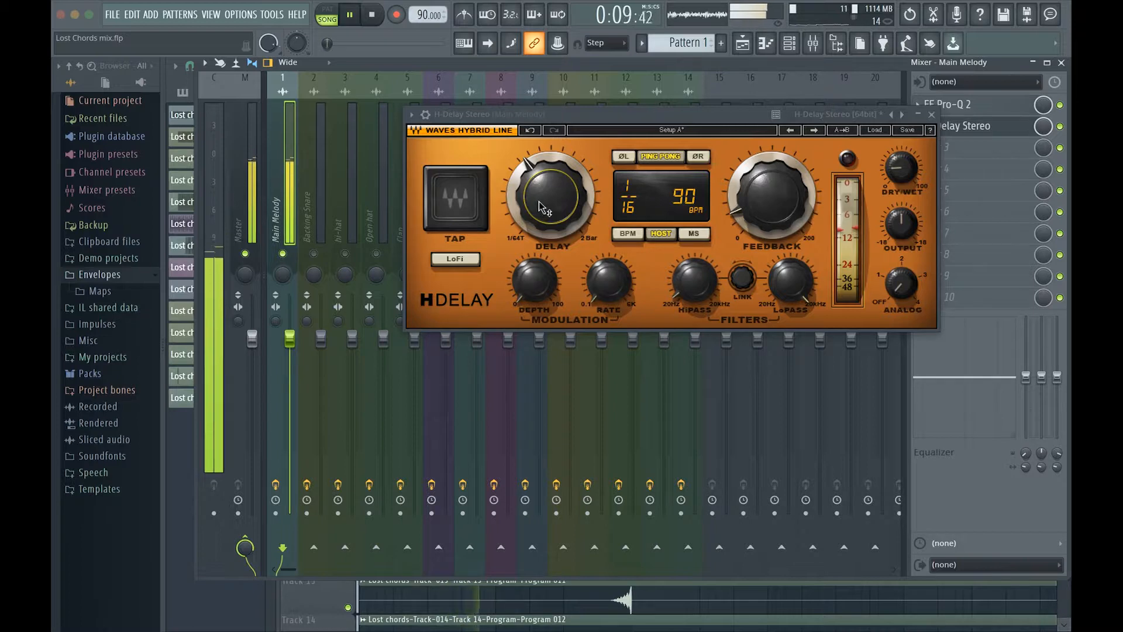
pyautogui.moveTo(541, 203); pyautogui.dragTo(540, 199)
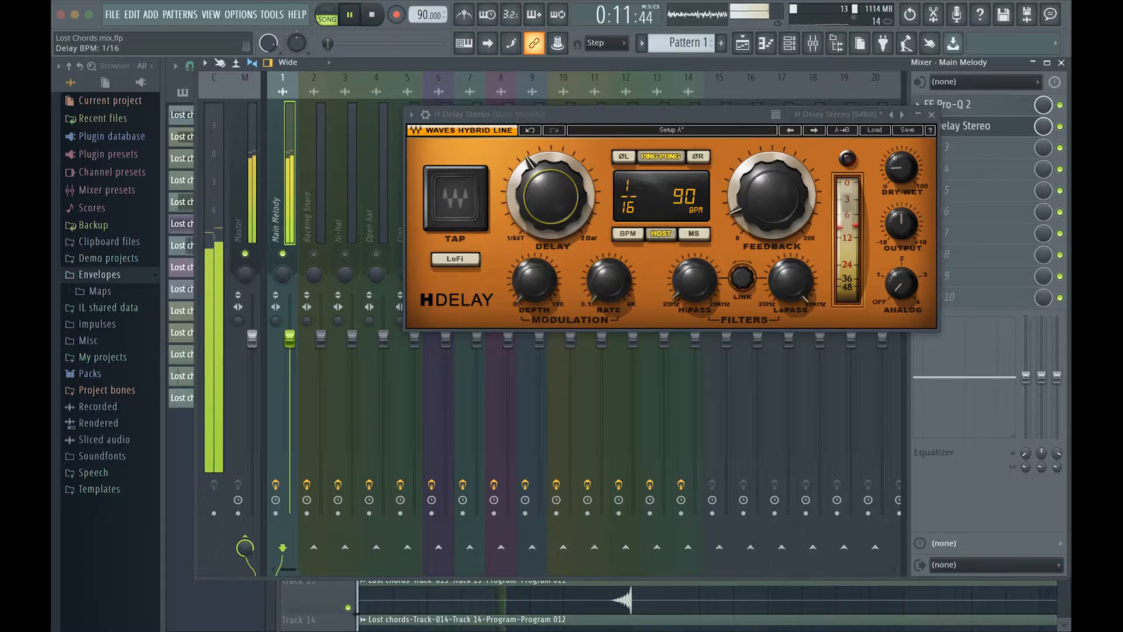
pyautogui.press('space')
pyautogui.press('space')
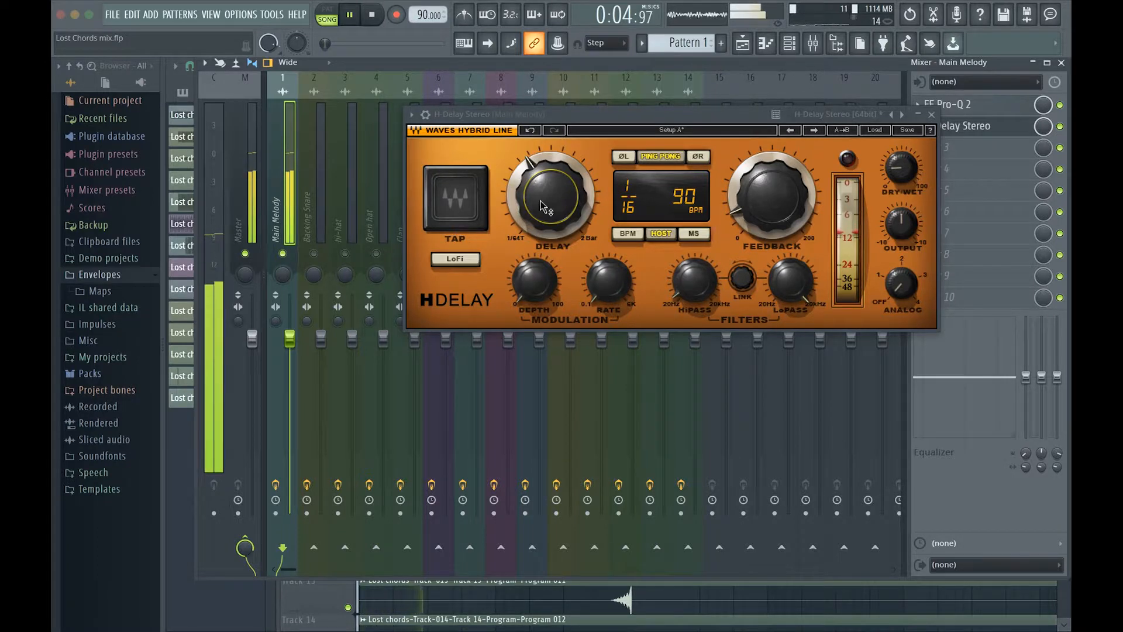
pyautogui.moveTo(890, 169); pyautogui.dragTo(890, 169)
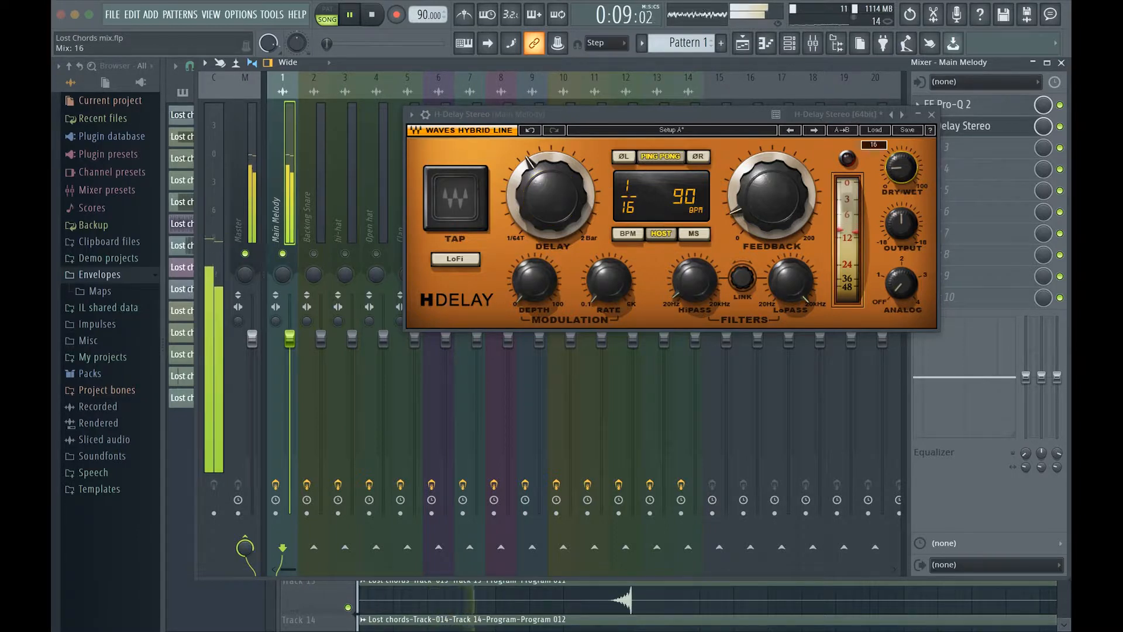
pyautogui.moveTo(790, 182)
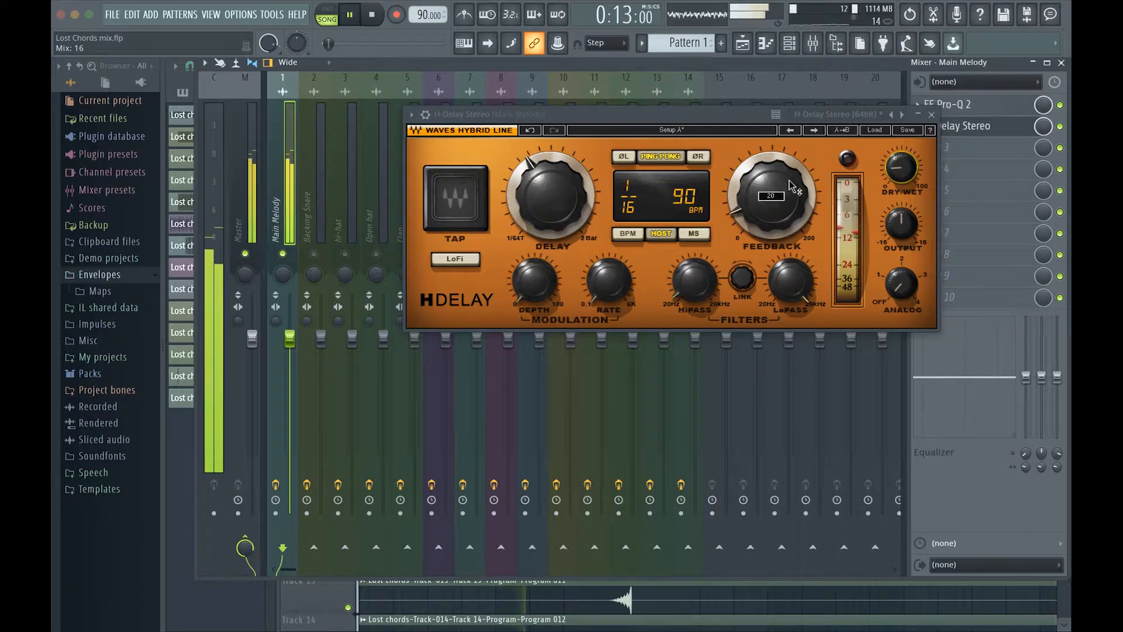
# Set the H-Delay time to 1/16D and turn LoFi on while auditioning the Main Melody, and close the plugin
pyautogui.moveTo(550, 199); pyautogui.dragTo(550, 199)
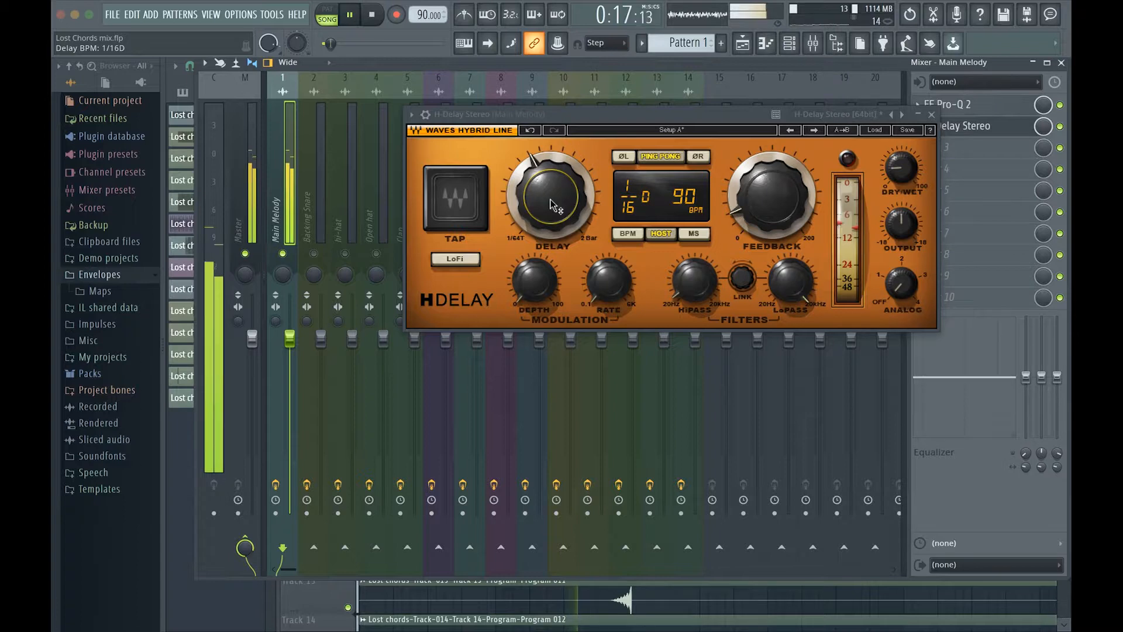
pyautogui.press('space')
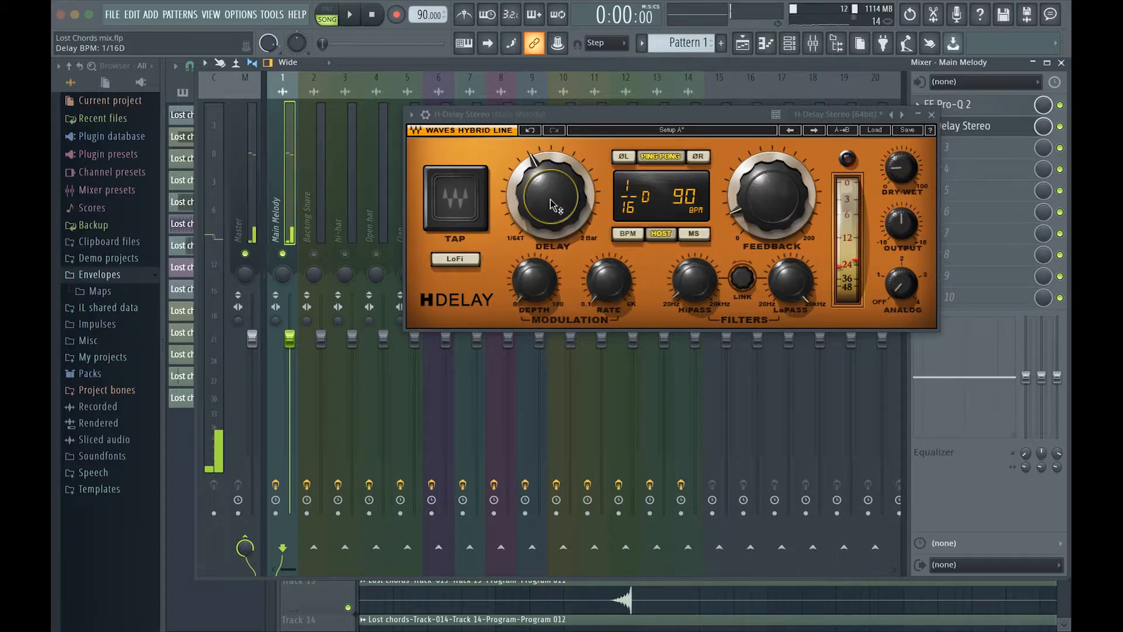
pyautogui.press('space')
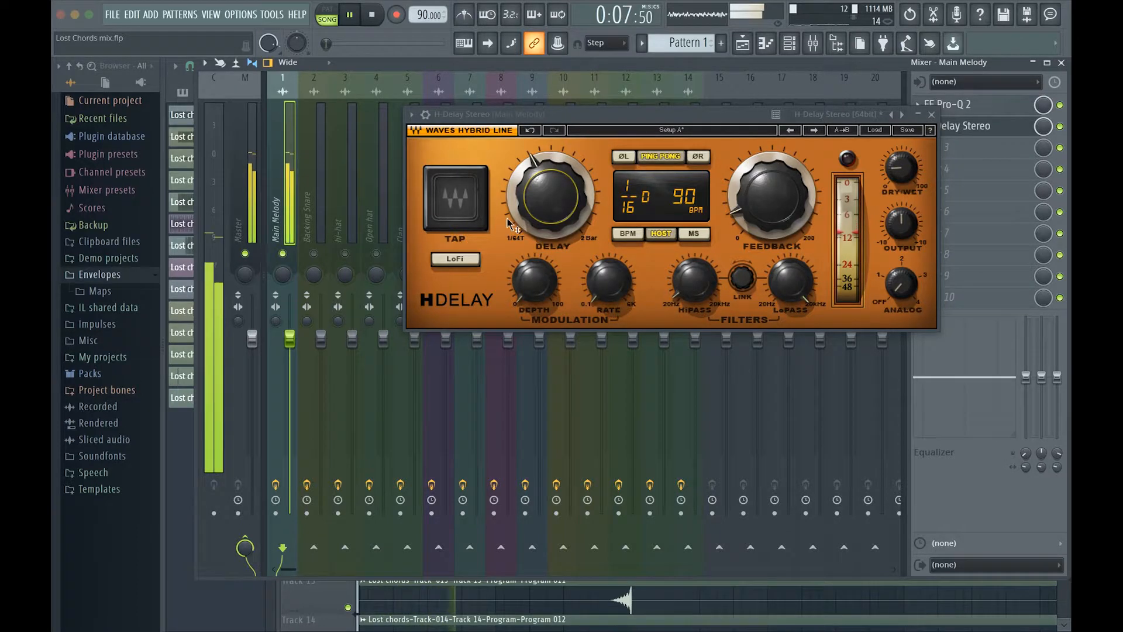
pyautogui.click(465, 261)
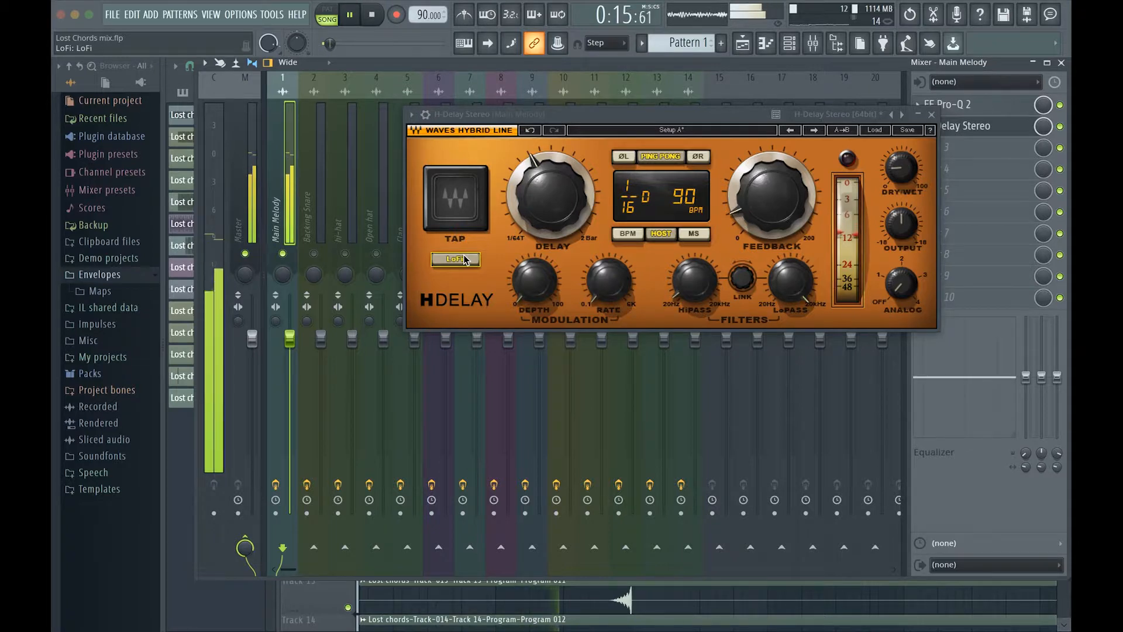
pyautogui.press('space')
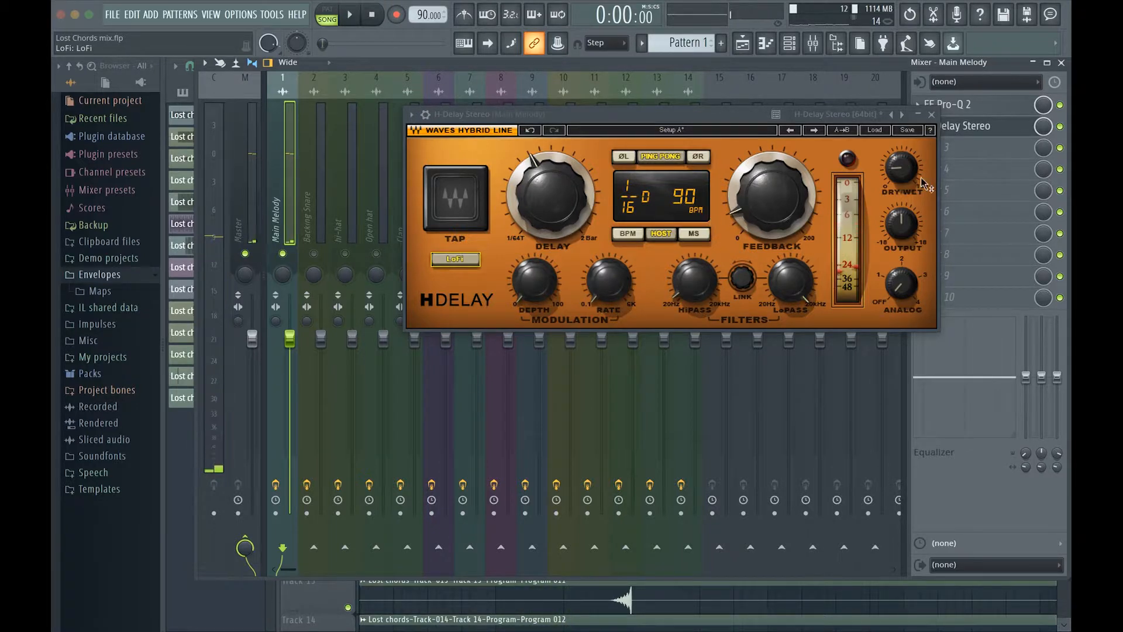
pyautogui.click(932, 115)
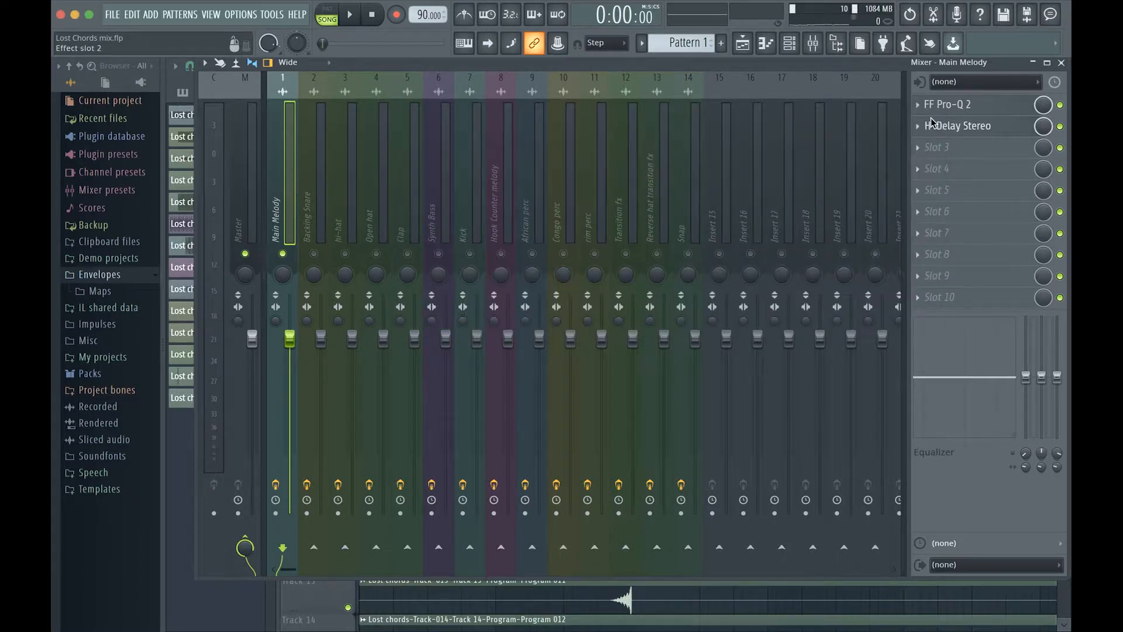
# Search the effect plugins for "s1" and load S1 Imager Stereo into slot 3 of the Main Melody track
pyautogui.click(918, 148)
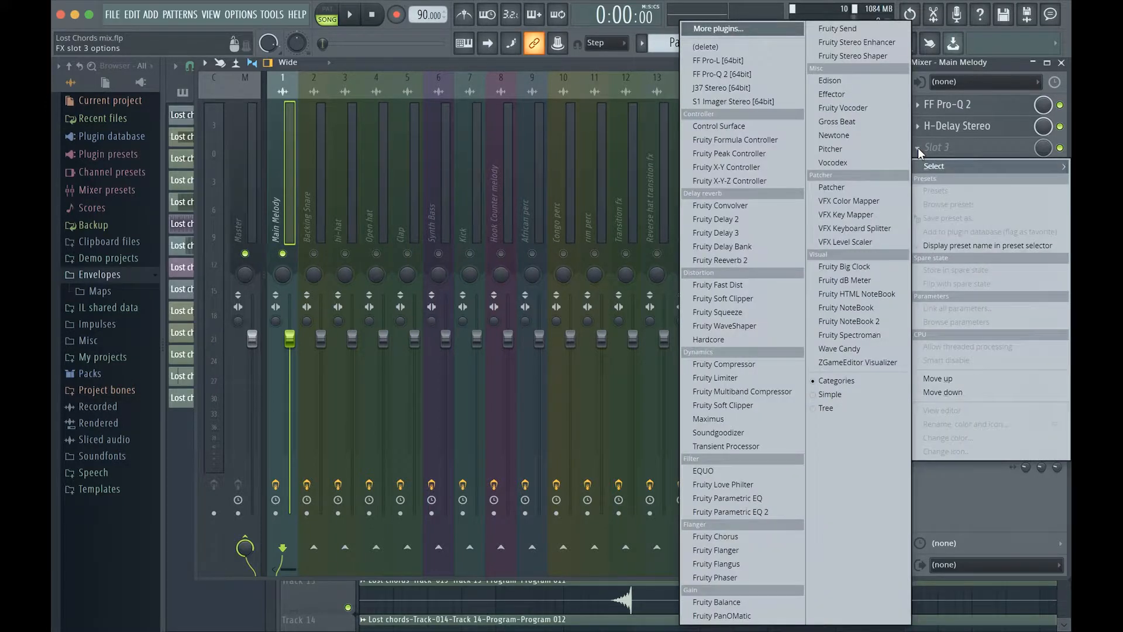
pyautogui.click(728, 28)
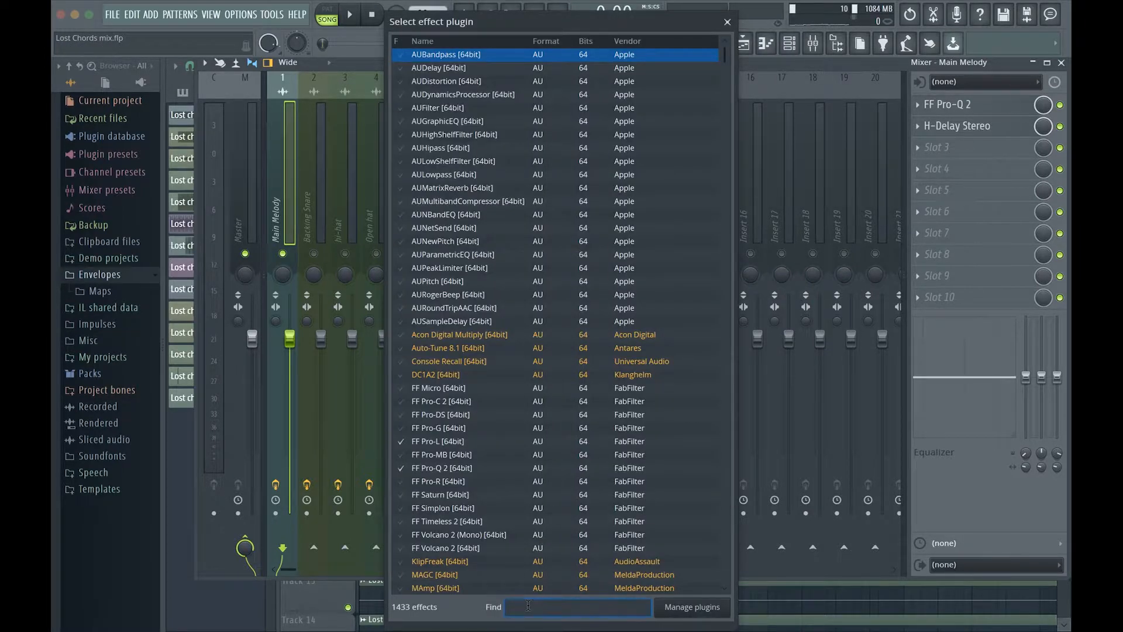
pyautogui.write('s1')
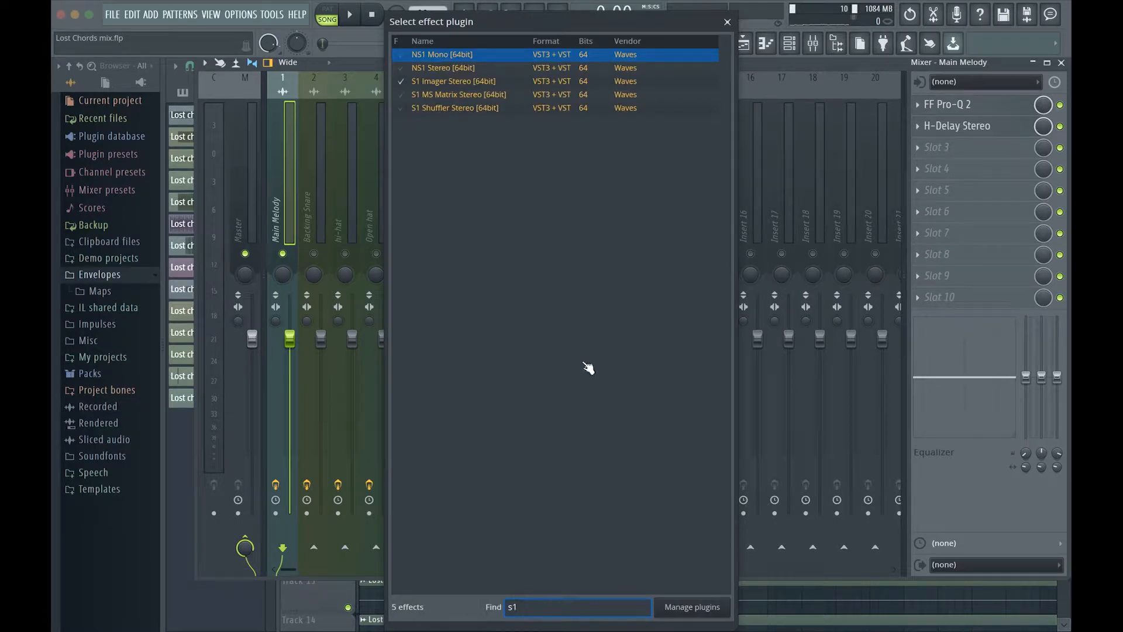
pyautogui.doubleClick(481, 83)
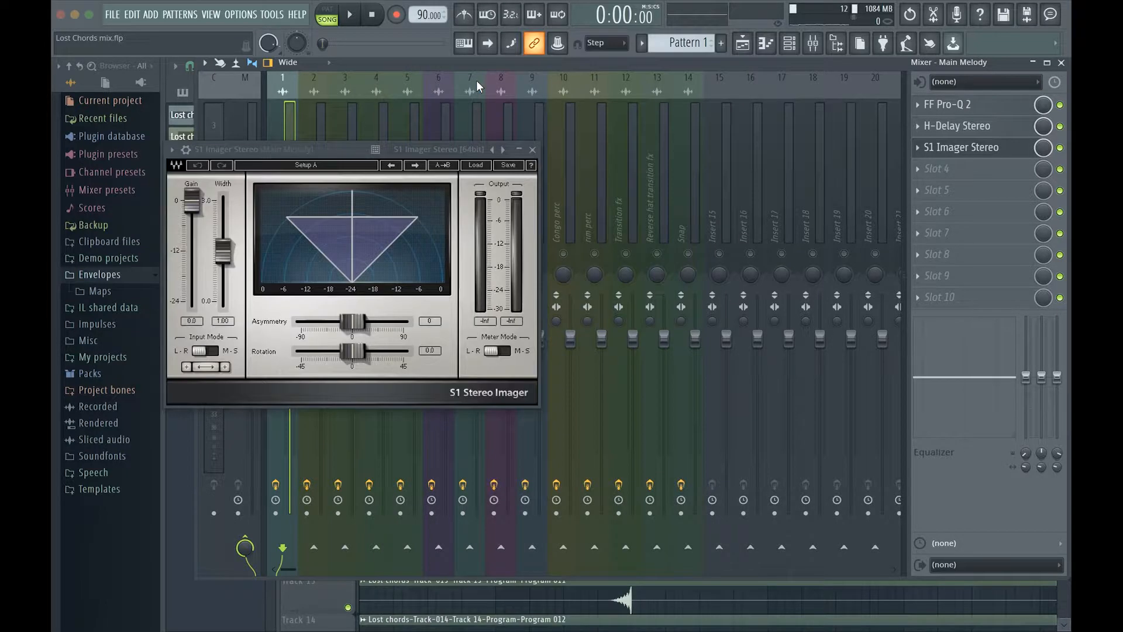
# Audition the soloed Main Melody with S1 Imager's width at 0.00, and set the width to 1.25 during playback
pyautogui.moveTo(315, 150); pyautogui.dragTo(580, 129)
pyautogui.press('space')
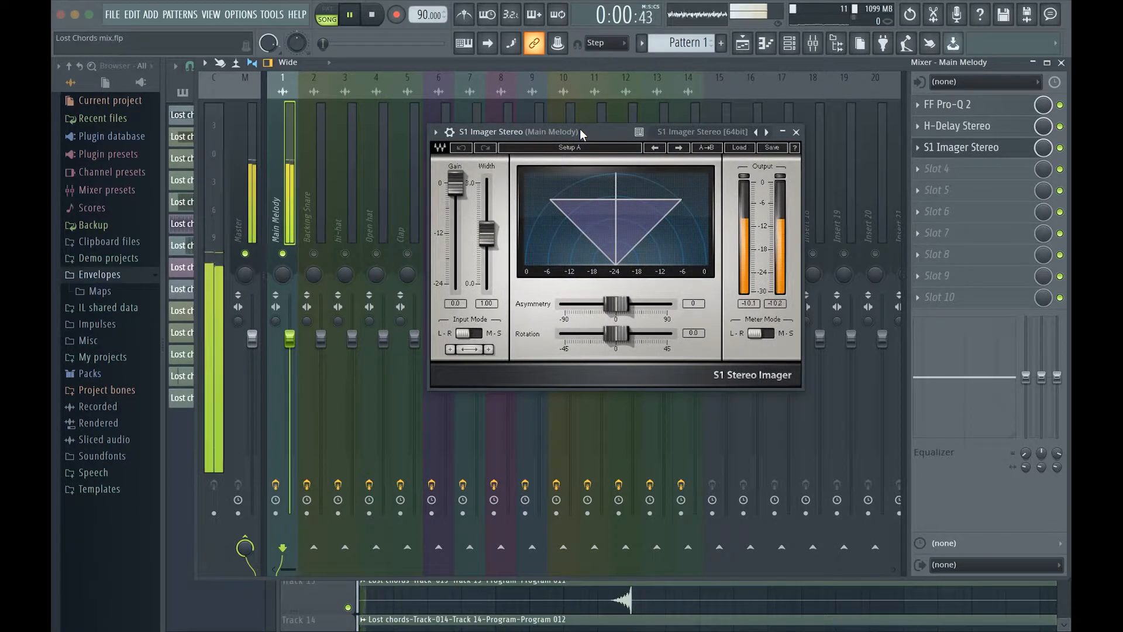
pyautogui.moveTo(483, 249); pyautogui.dragTo(487, 292)
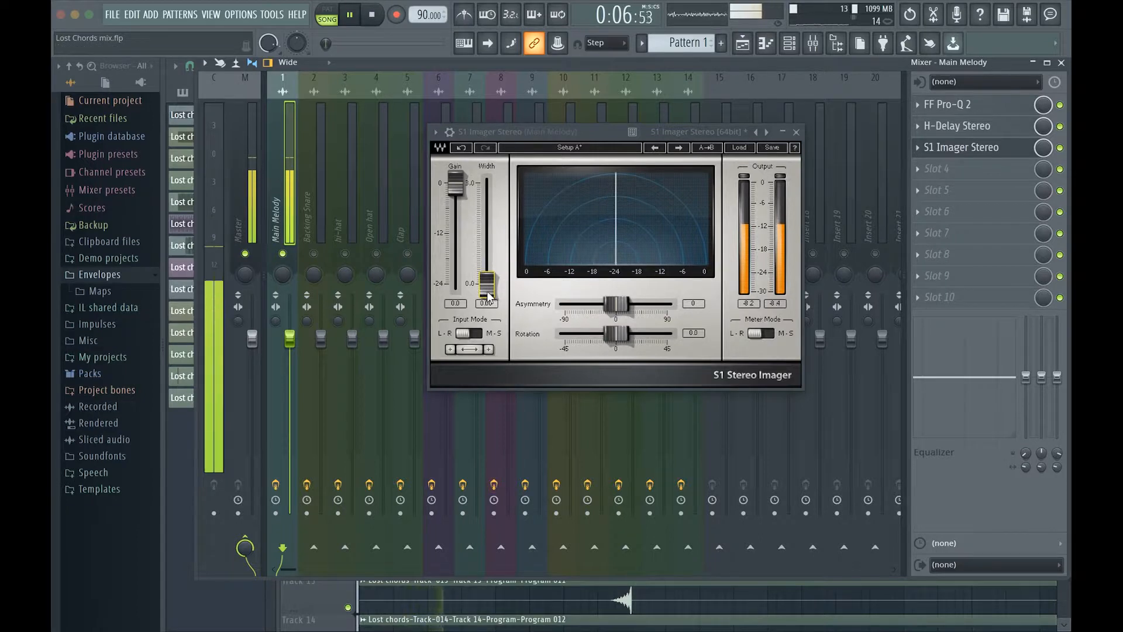
pyautogui.press('space')
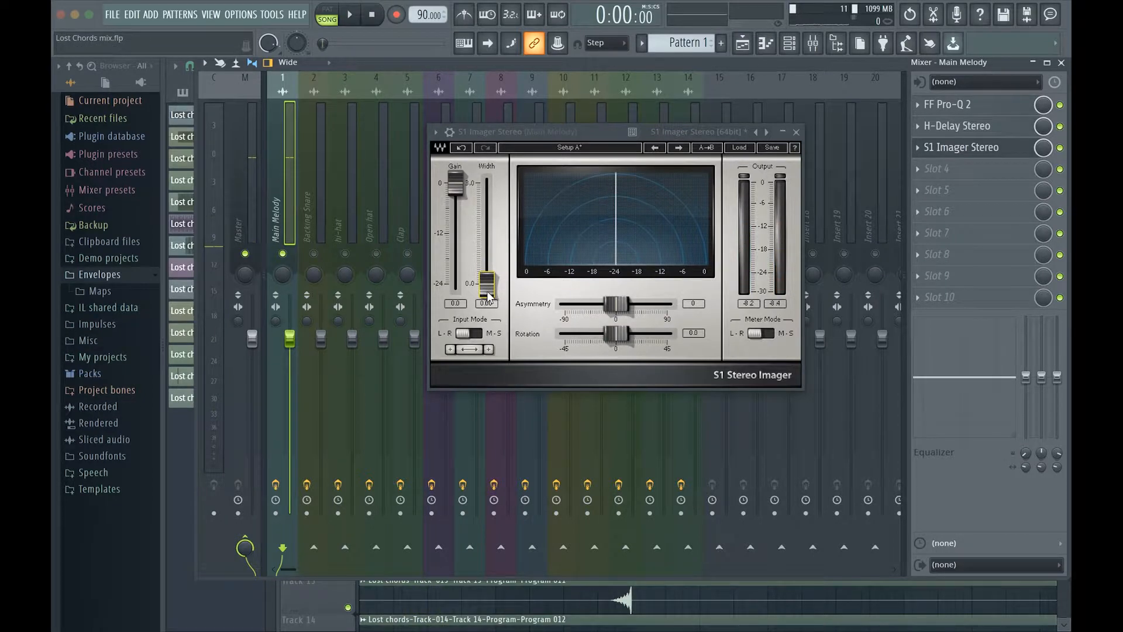
pyautogui.moveTo(487, 291); pyautogui.dragTo(487, 289)
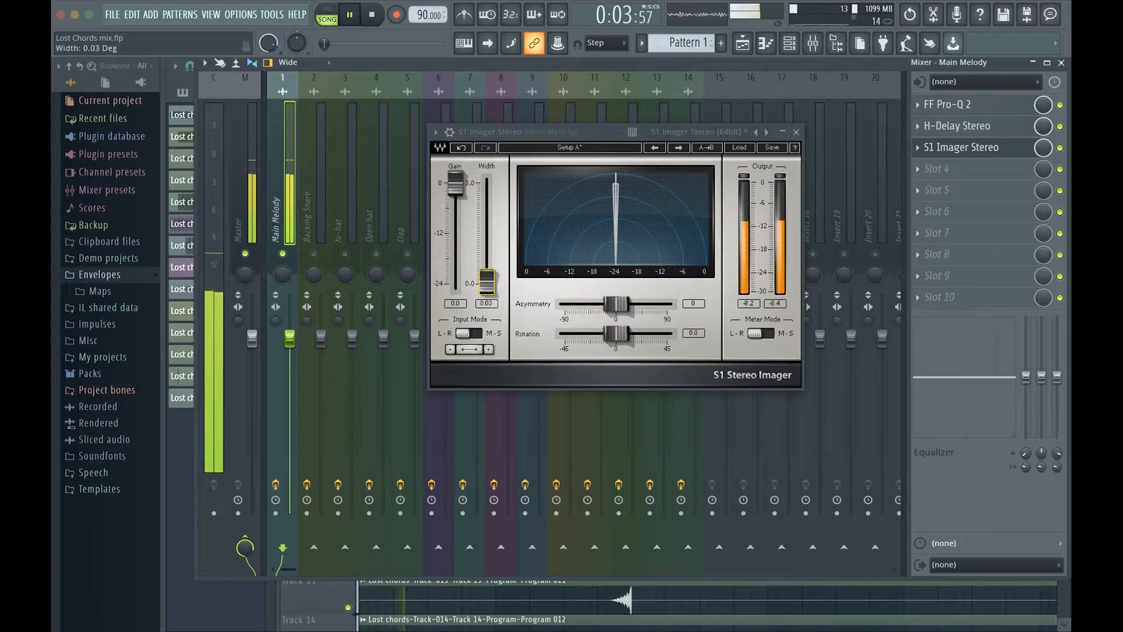
pyautogui.moveTo(487, 287); pyautogui.dragTo(489, 227)
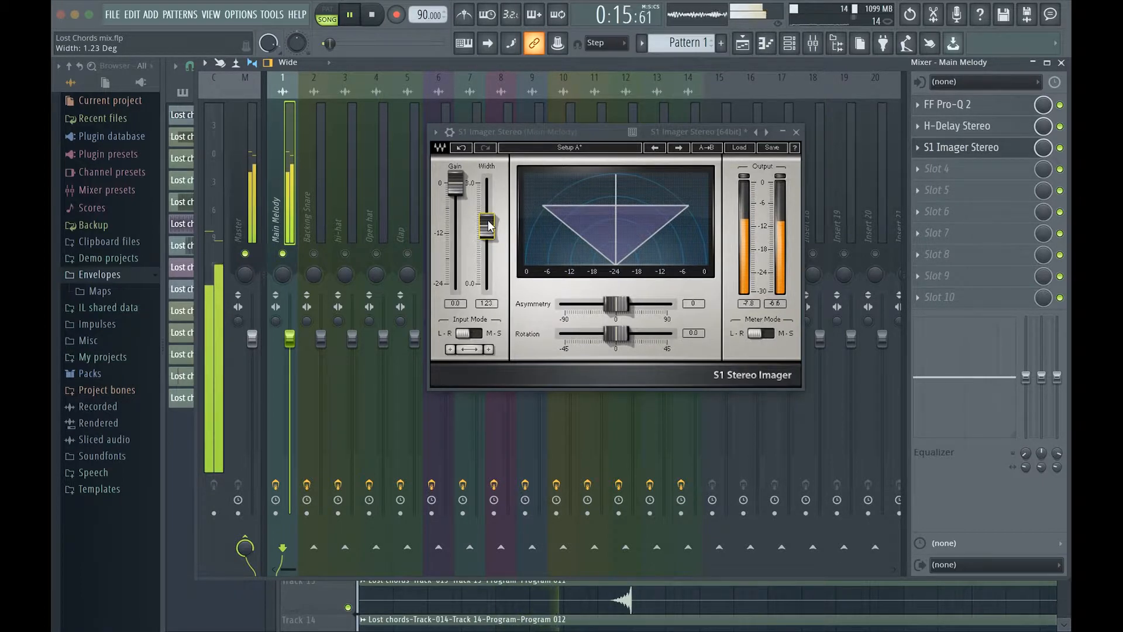
pyautogui.moveTo(487, 227); pyautogui.dragTo(487, 226)
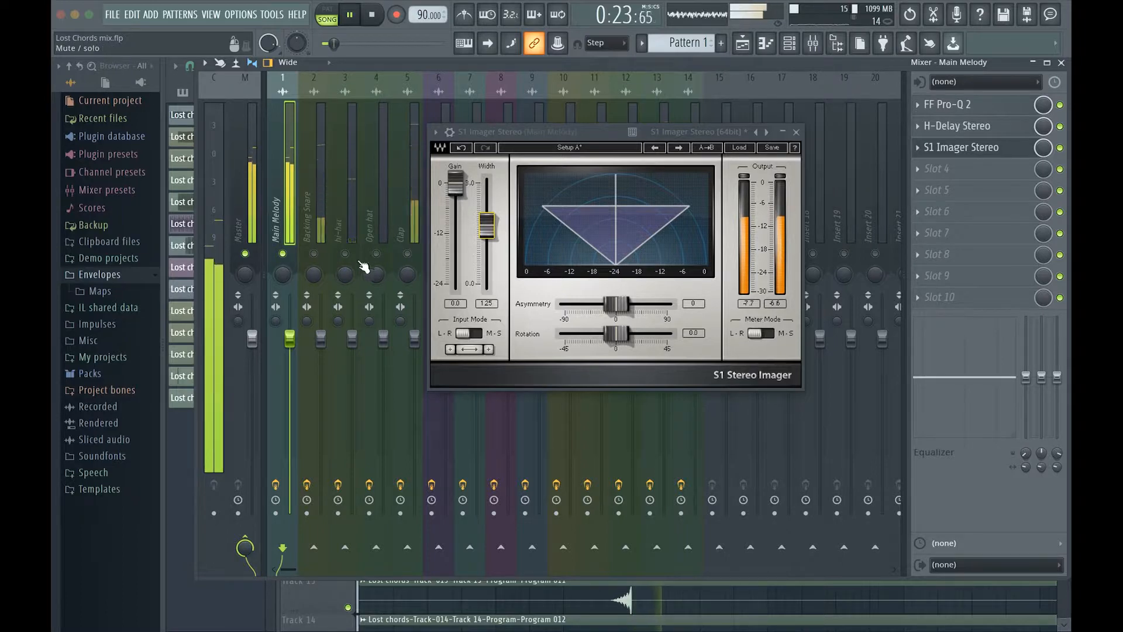
# Unsolo the Main Melody track and audition it in the full mix, replaying from the song's start
pyautogui.rightClick(293, 253)
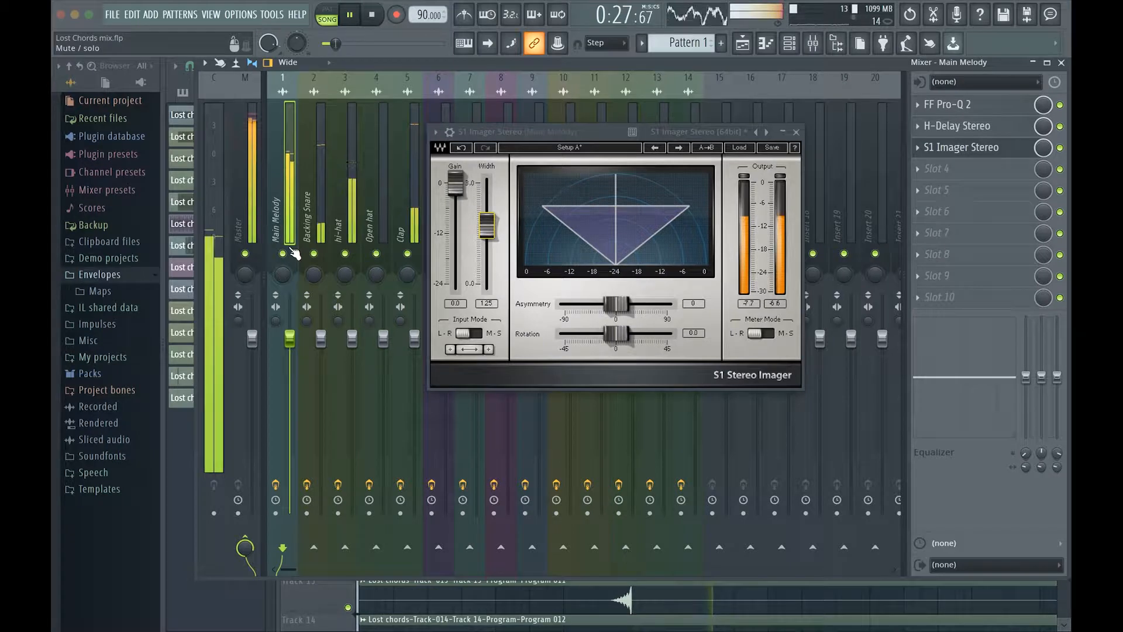
pyautogui.press('space')
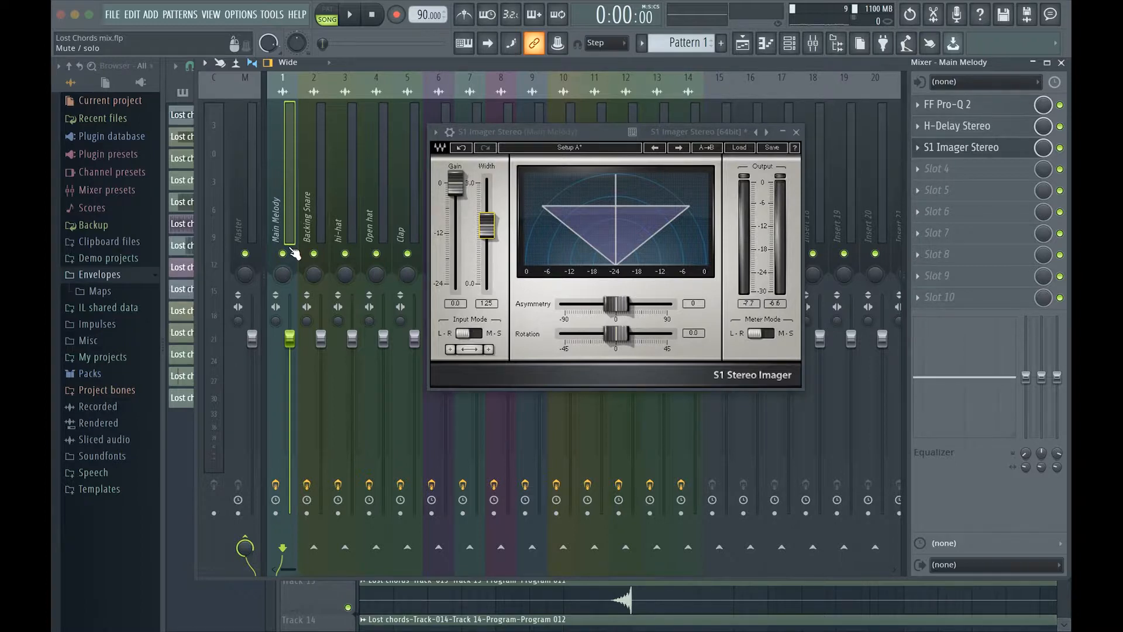
pyautogui.press('space')
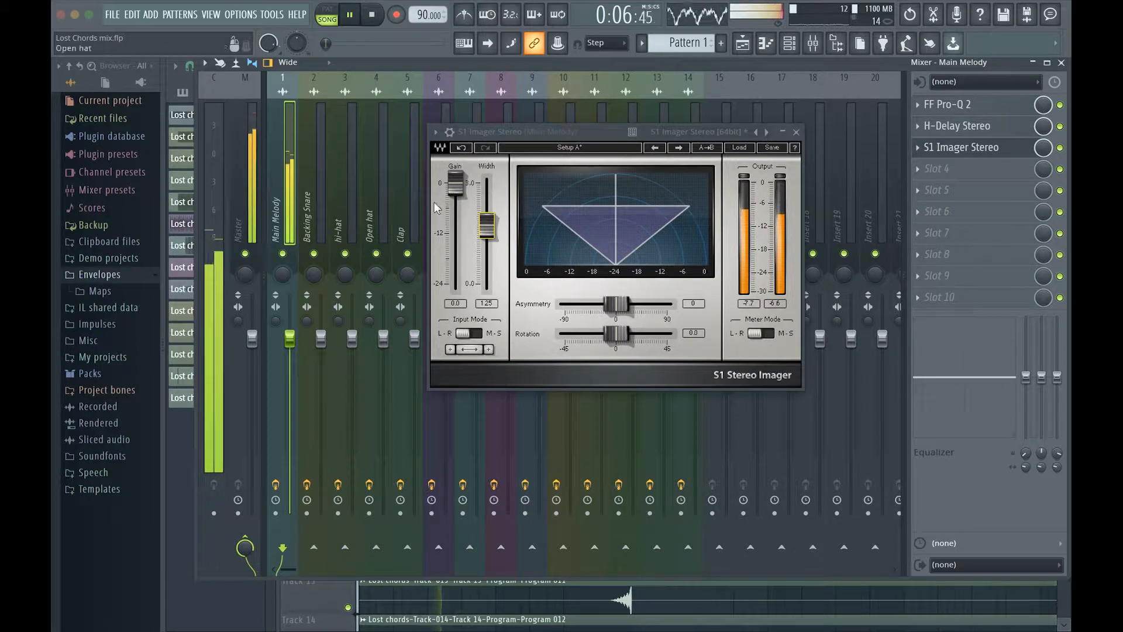
# Fine-tune S1 Imager's width on the Main Melody to 1.26, stop playback and close the plugin
pyautogui.click(487, 230)
pyautogui.moveTo(488, 231); pyautogui.dragTo(488, 230)
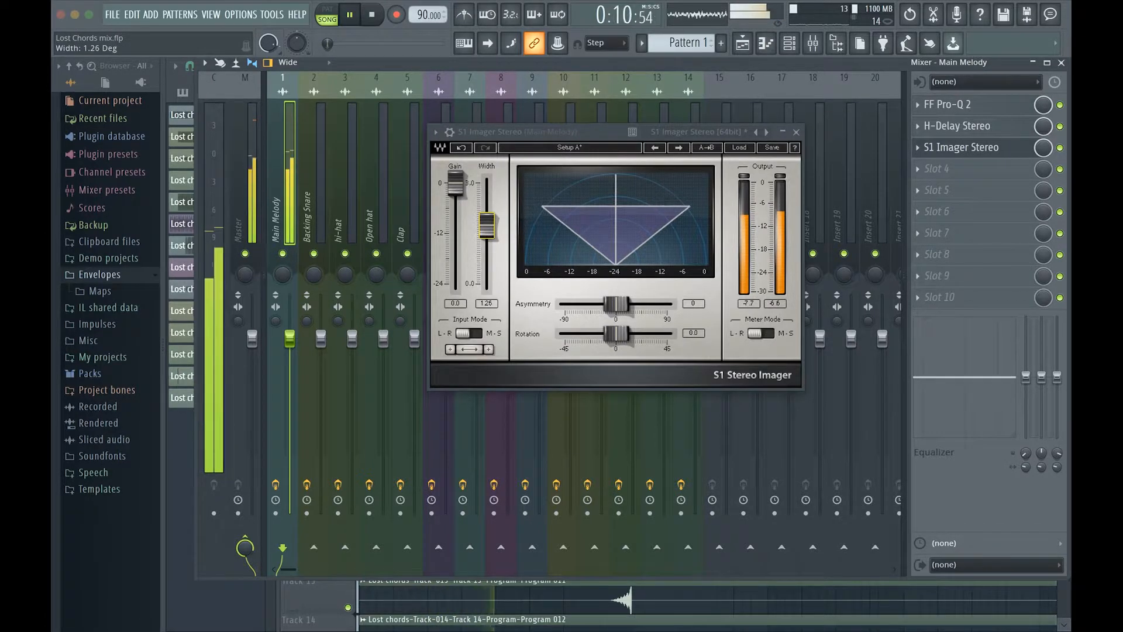
pyautogui.press('space')
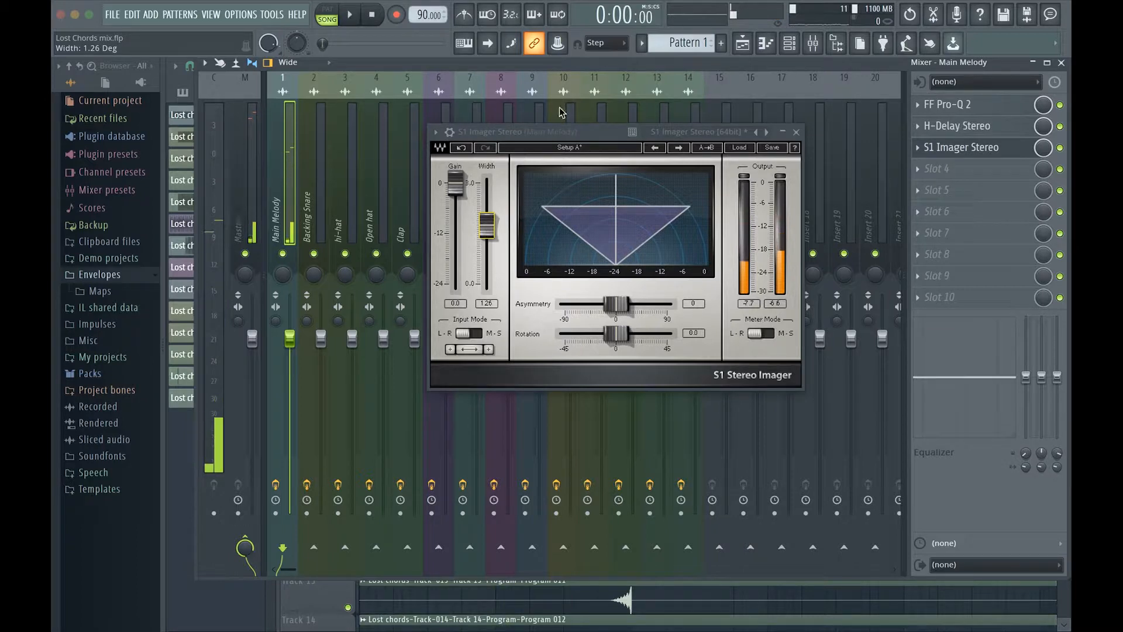
pyautogui.click(796, 132)
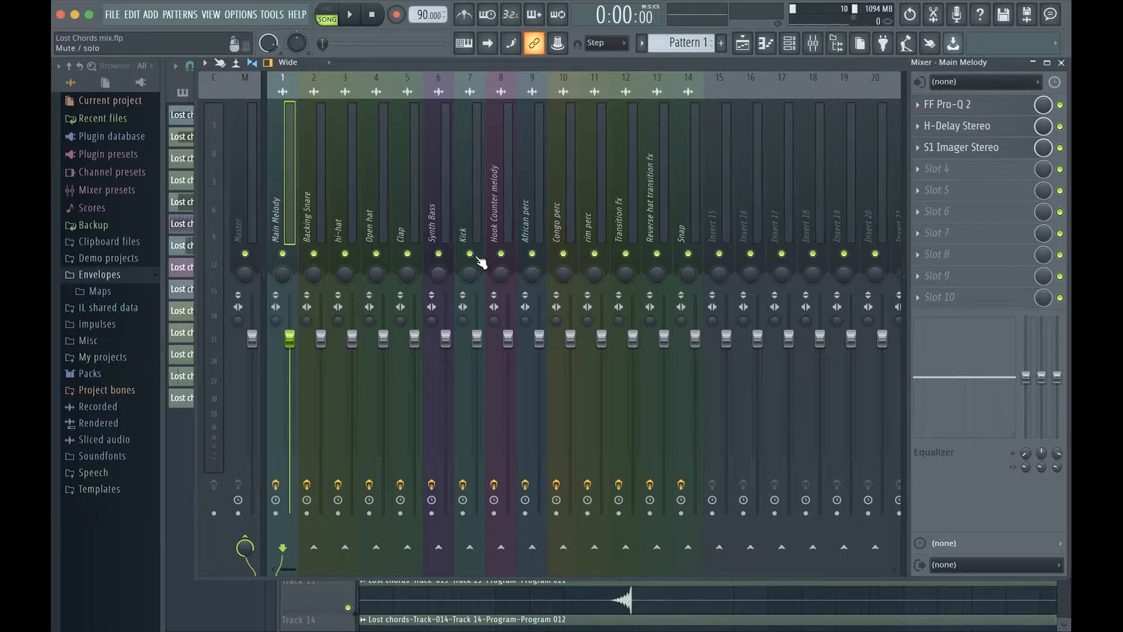
# Select the hi-hat mixer track and move the song's playback start to about 0:24
pyautogui.click(336, 210)
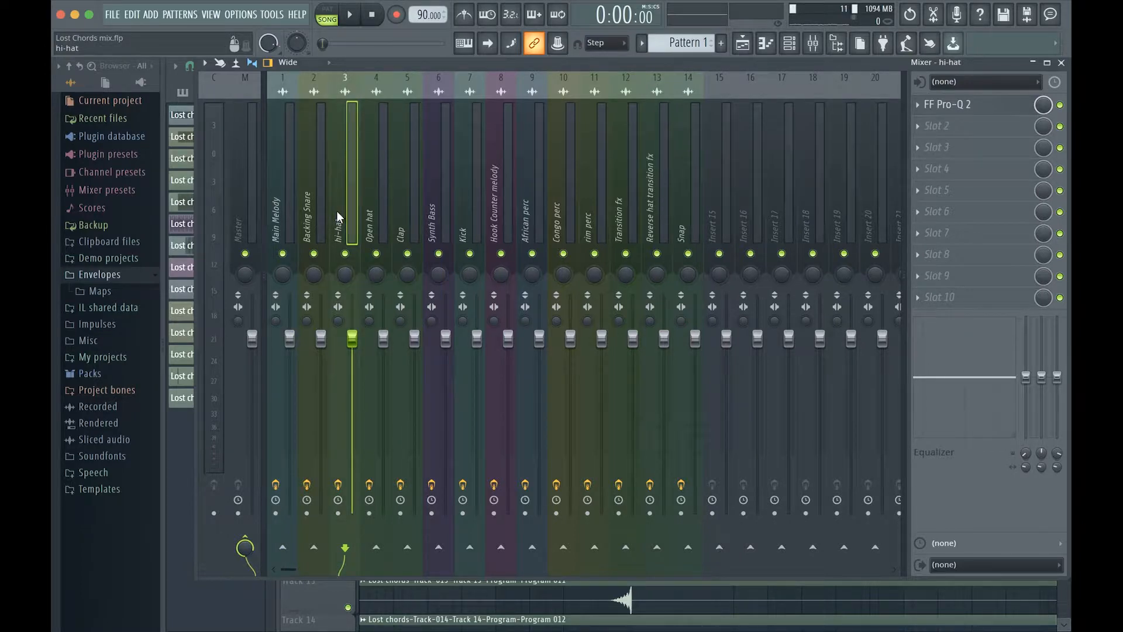
pyautogui.rightClick(337, 212)
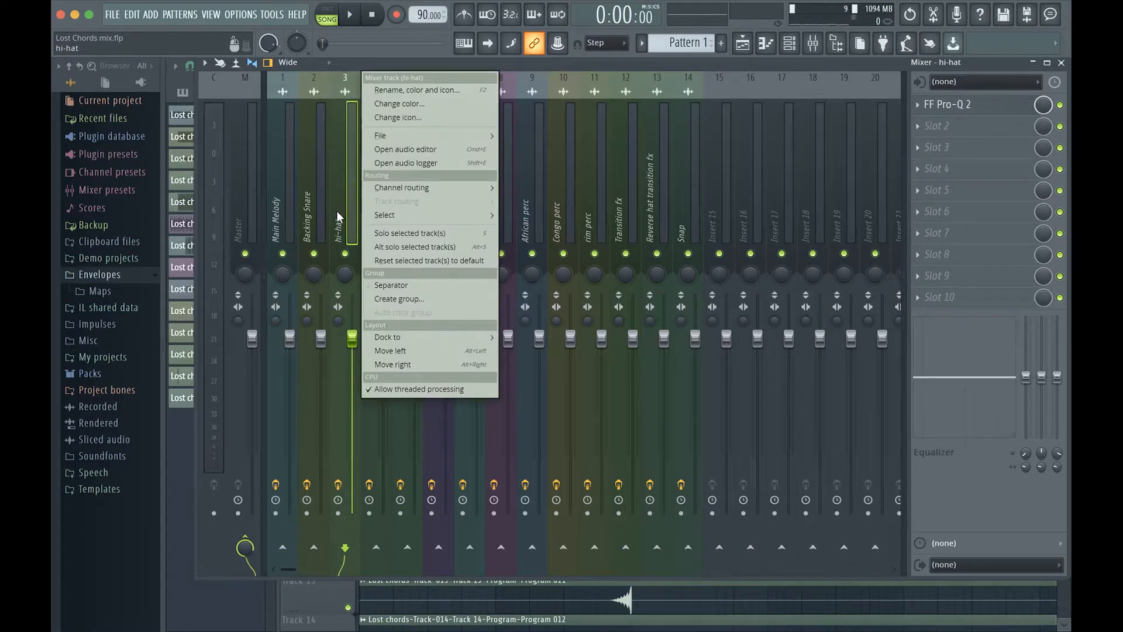
pyautogui.click(337, 212)
pyautogui.press('space')
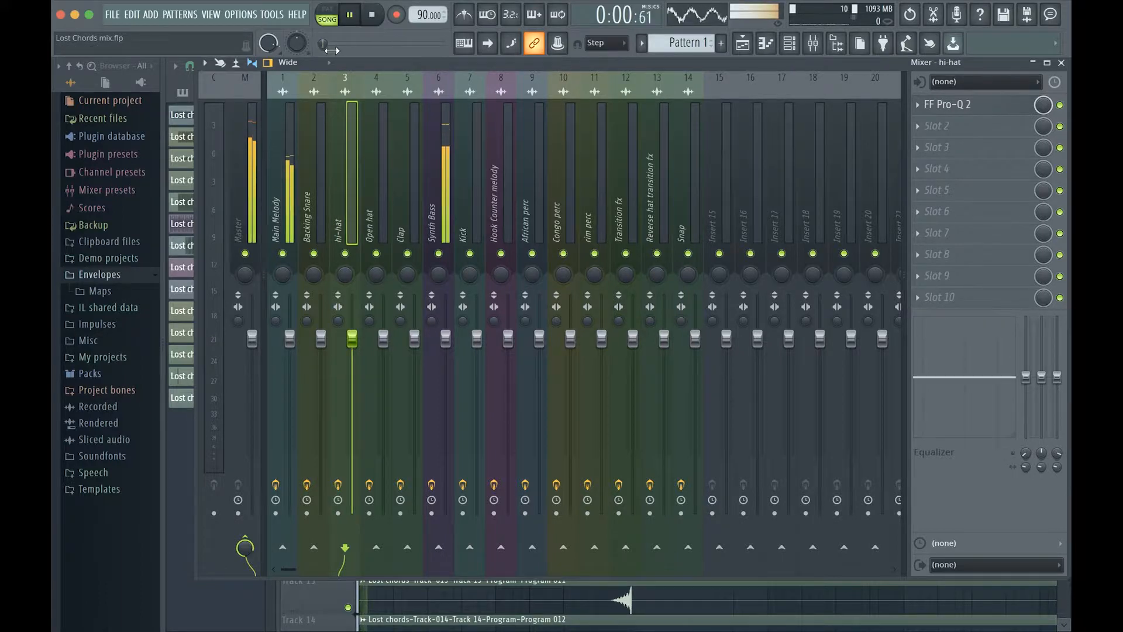
pyautogui.moveTo(323, 44); pyautogui.dragTo(332, 45)
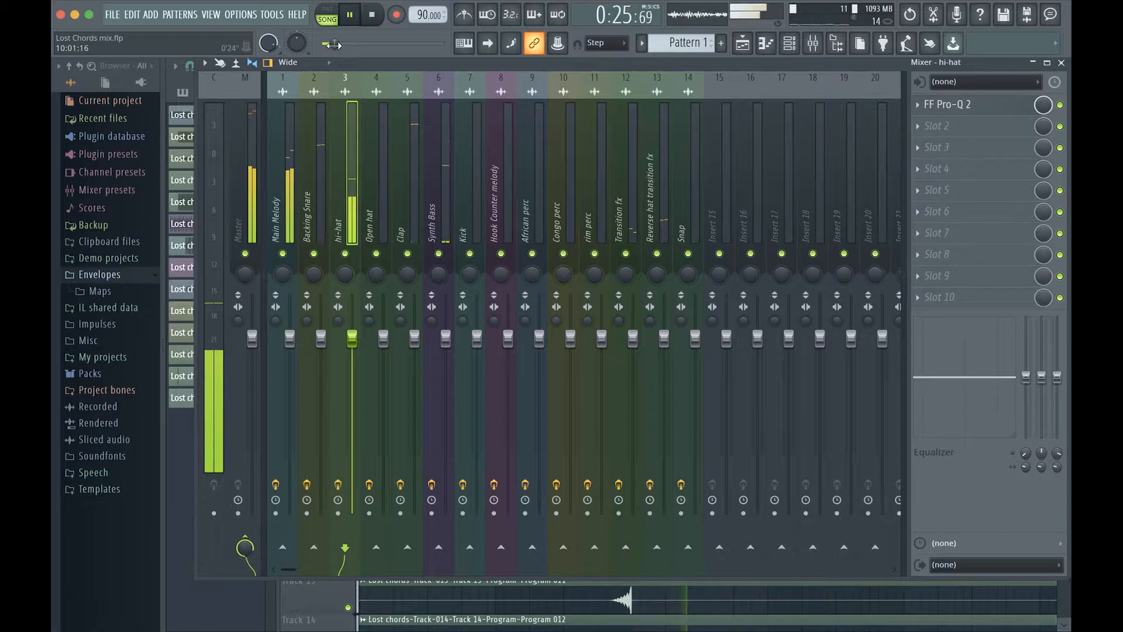
pyautogui.press('space')
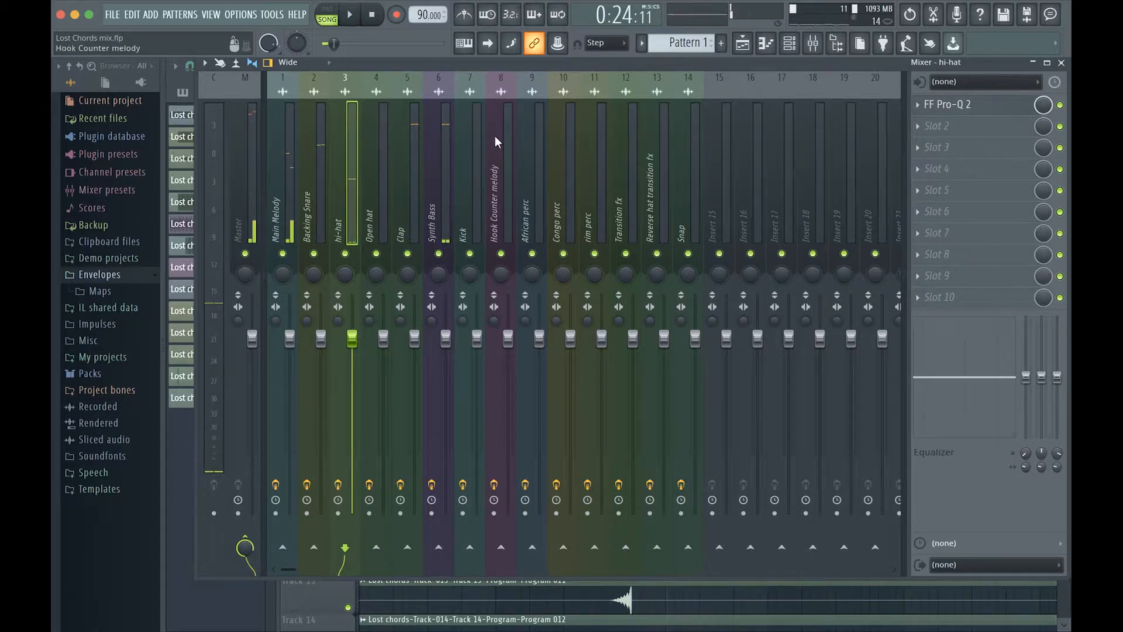
# Load Fruity Fast Dist into slot 2 of the hi-hat track and raise its mix from zero to below halfway while auditioning
pyautogui.click(920, 125)
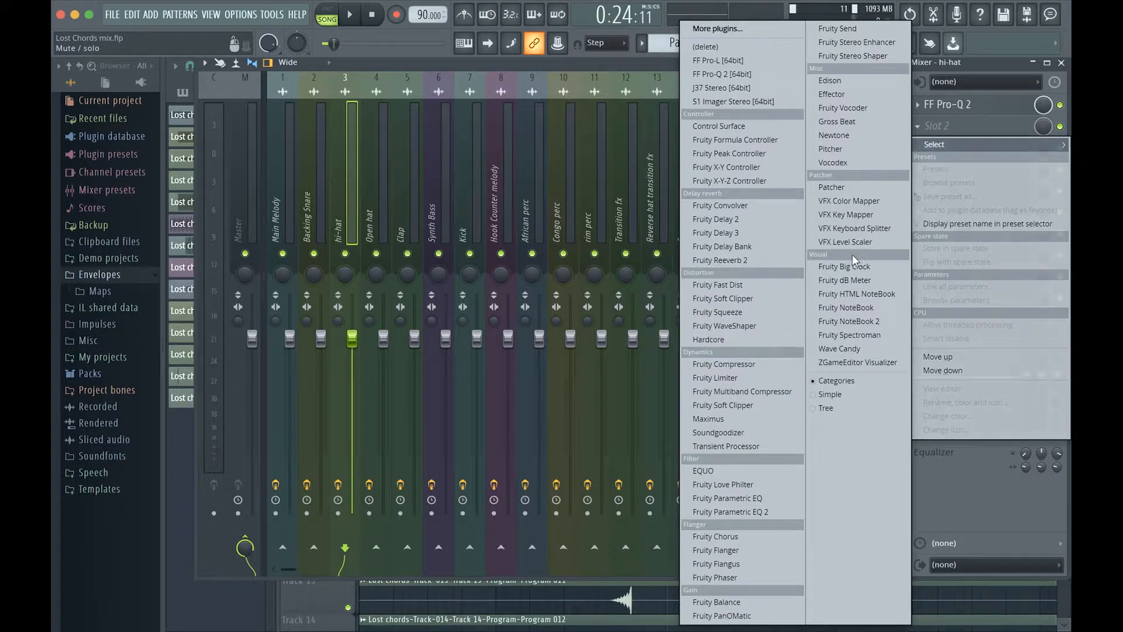
pyautogui.click(767, 283)
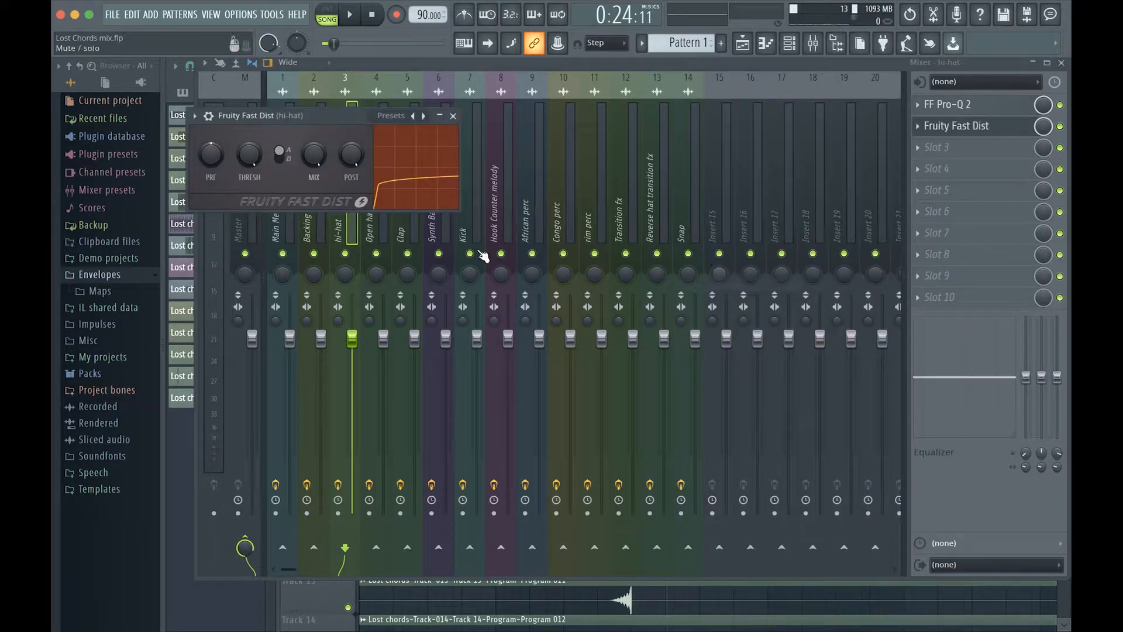
pyautogui.moveTo(311, 156); pyautogui.dragTo(313, 274)
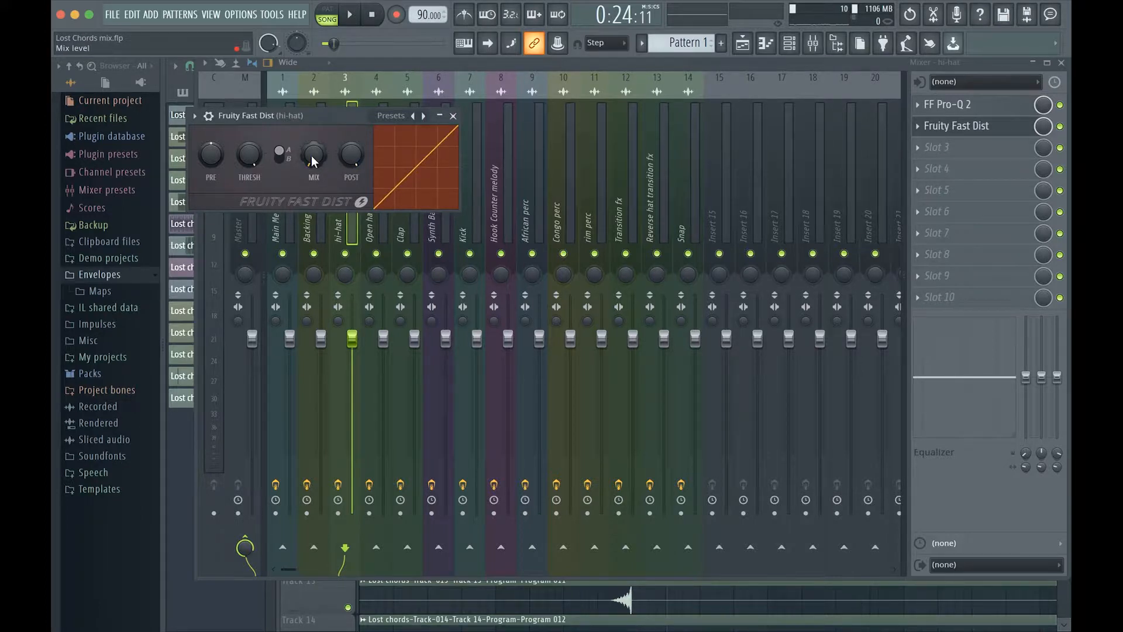
pyautogui.press('space')
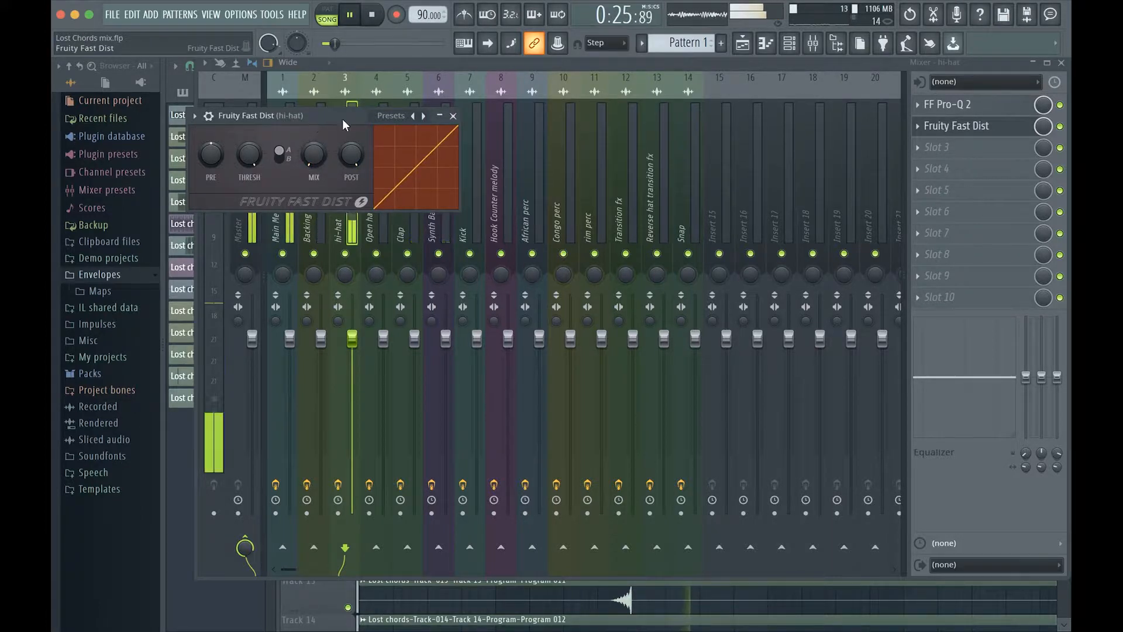
pyautogui.moveTo(342, 118); pyautogui.dragTo(506, 136)
pyautogui.moveTo(477, 173)
pyautogui.mouseDown()
pyautogui.moveTo(477, 139)
pyautogui.moveTo(477, 156)
pyautogui.mouseUp()
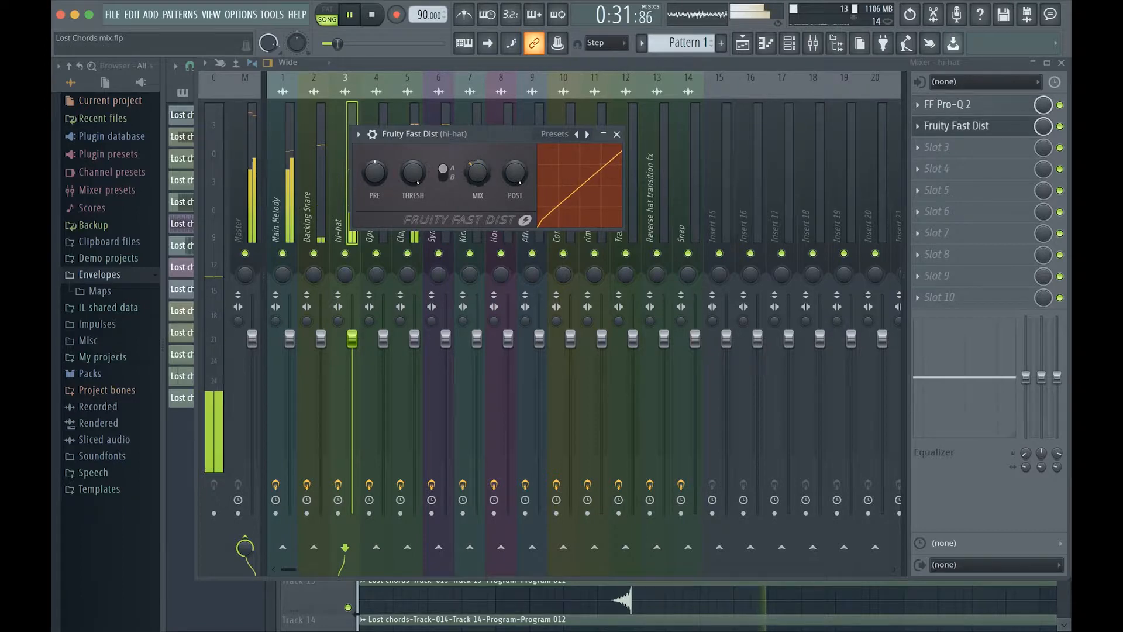
pyautogui.press('space')
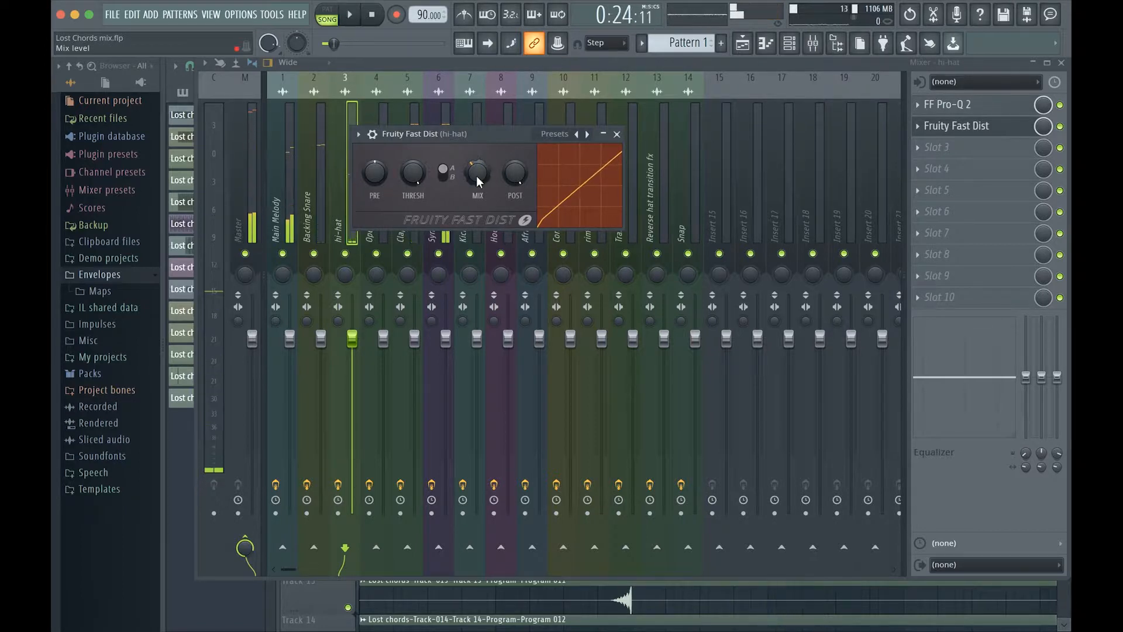
# Try distortion type B in the hi-hat's Fruity Fast Dist and compare it with type A during playback
pyautogui.moveTo(409, 135); pyautogui.dragTo(484, 136)
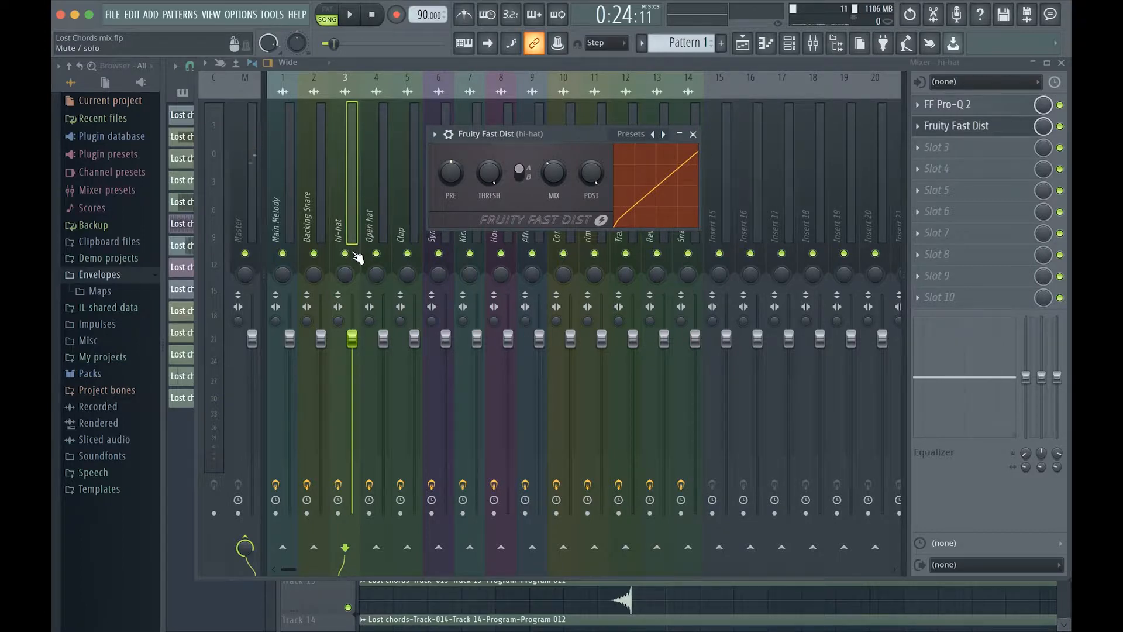
pyautogui.press('space')
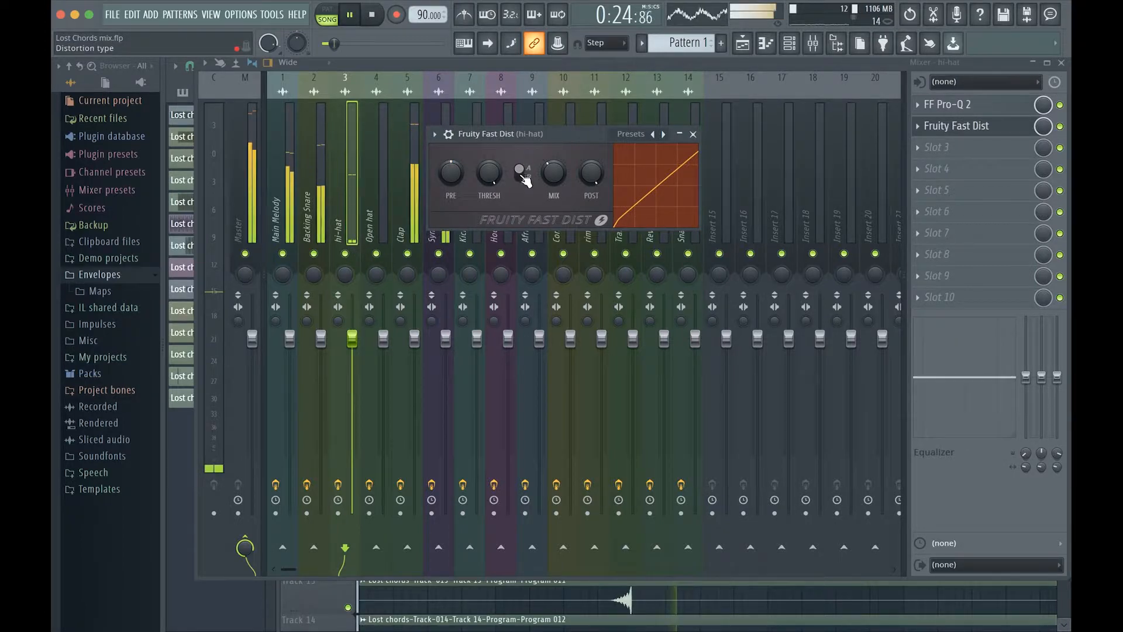
pyautogui.click(520, 175)
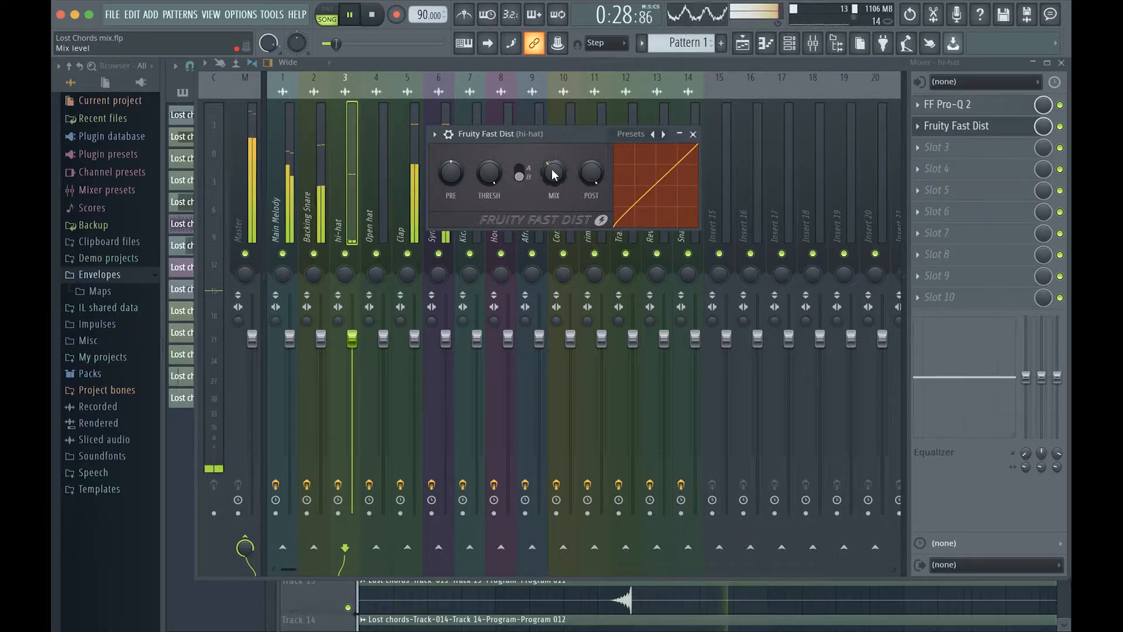
pyautogui.press('space')
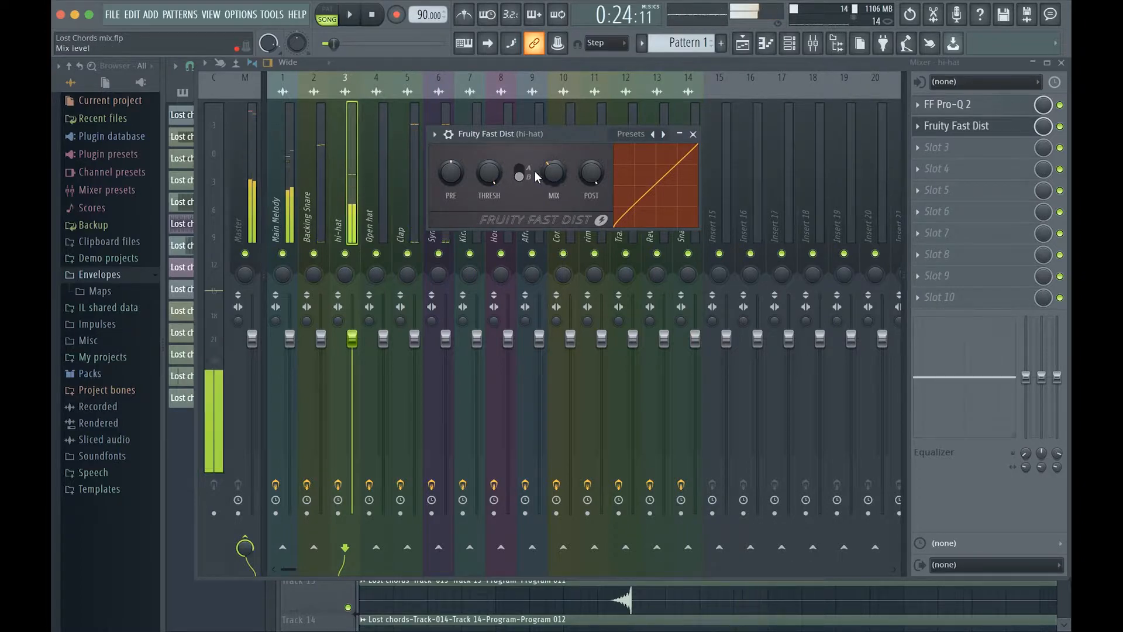
pyautogui.click(522, 168)
pyautogui.click(521, 181)
pyautogui.press('space')
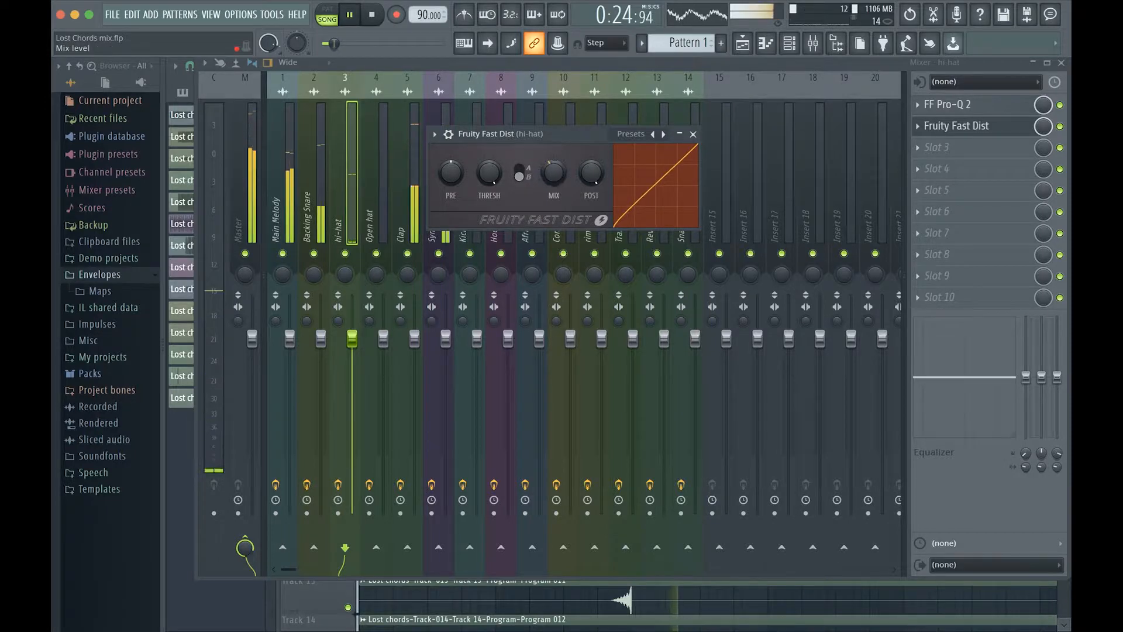
# Set Fruity Fast Dist to type A, readjust its mix to below halfway while auditioning the hi-hat, and close the plugin
pyautogui.click(520, 170)
pyautogui.scroll(-5, 559, 177)
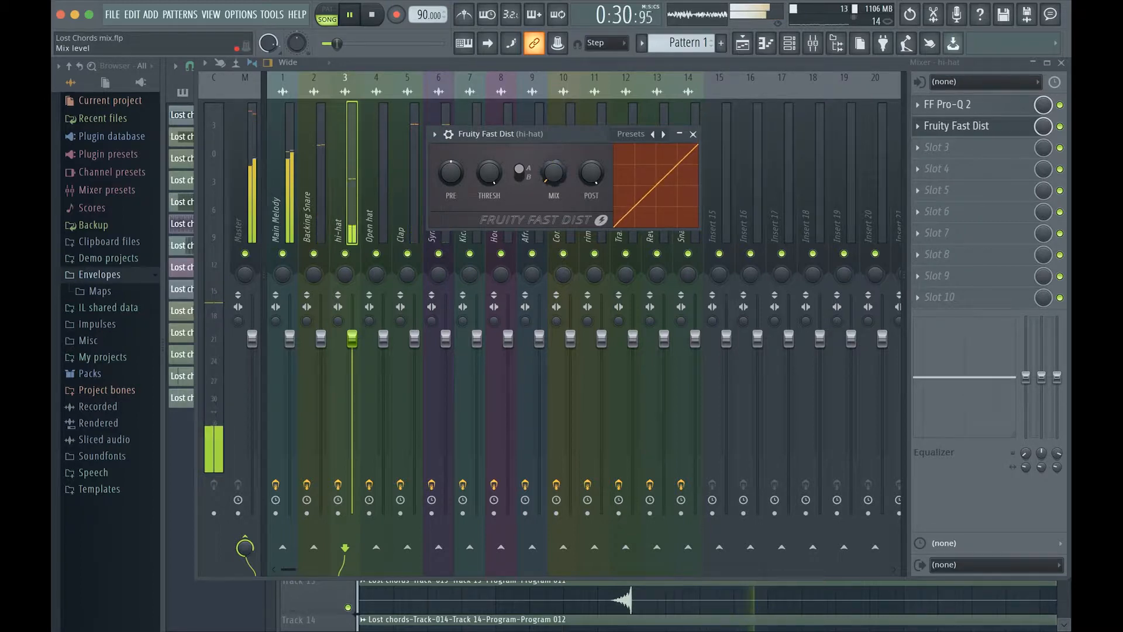
pyautogui.moveTo(557, 178); pyautogui.dragTo(558, 157)
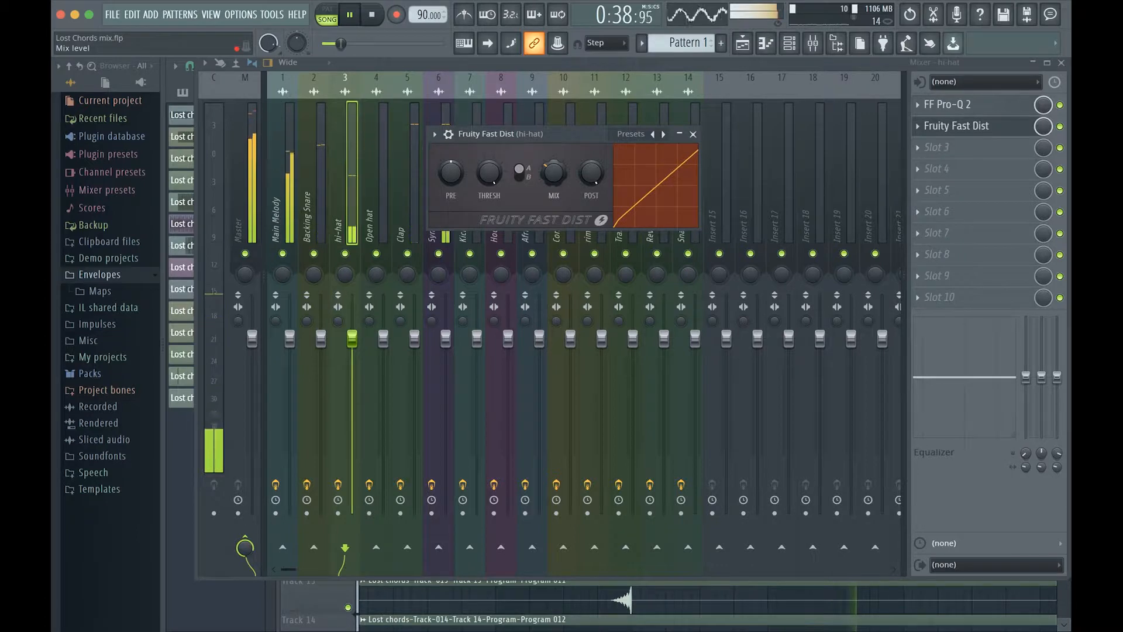
pyautogui.press('space')
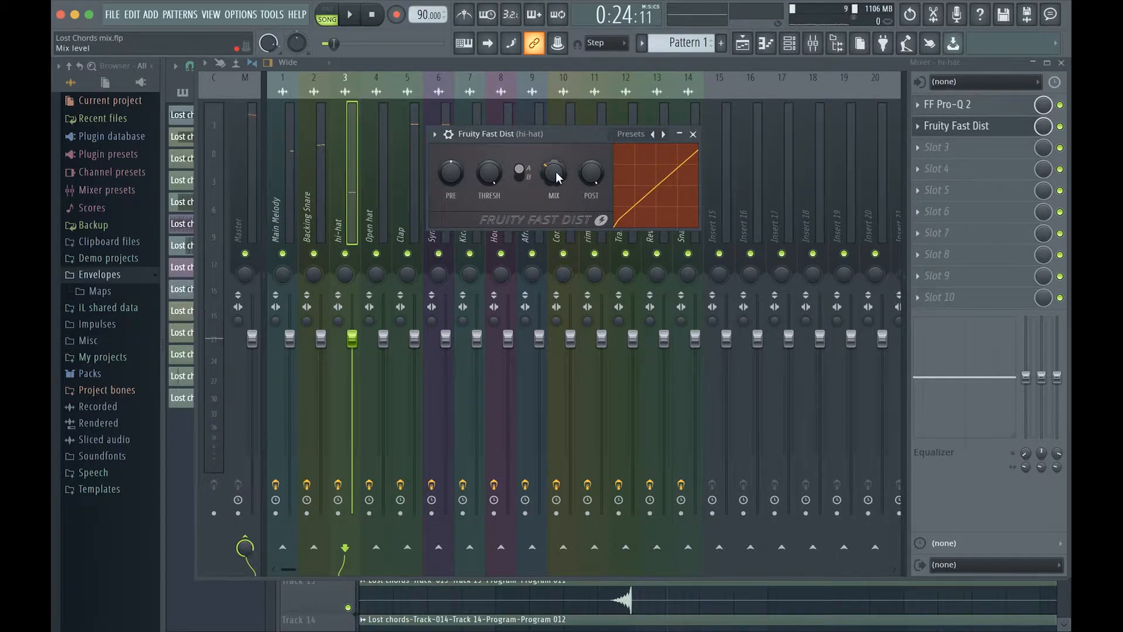
pyautogui.press('space')
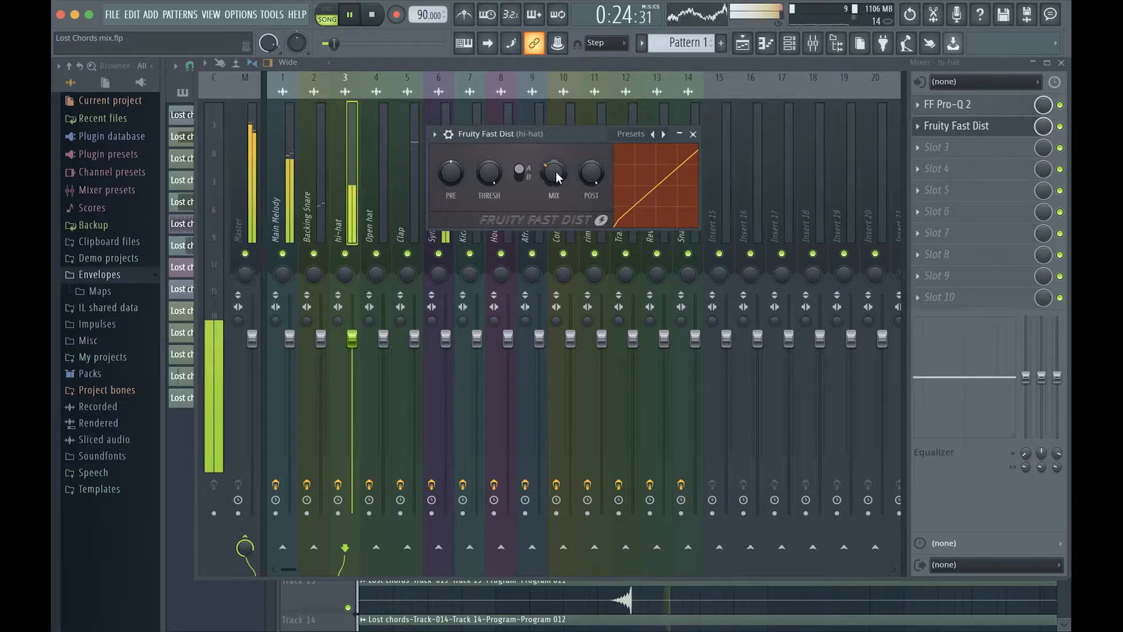
pyautogui.press('space')
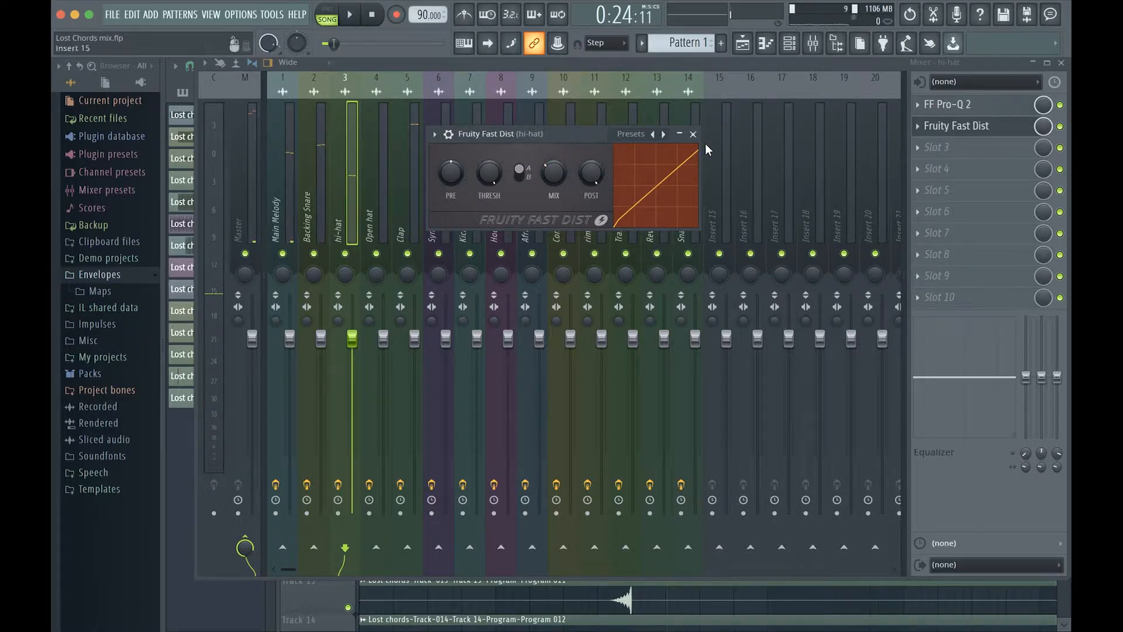
pyautogui.click(693, 135)
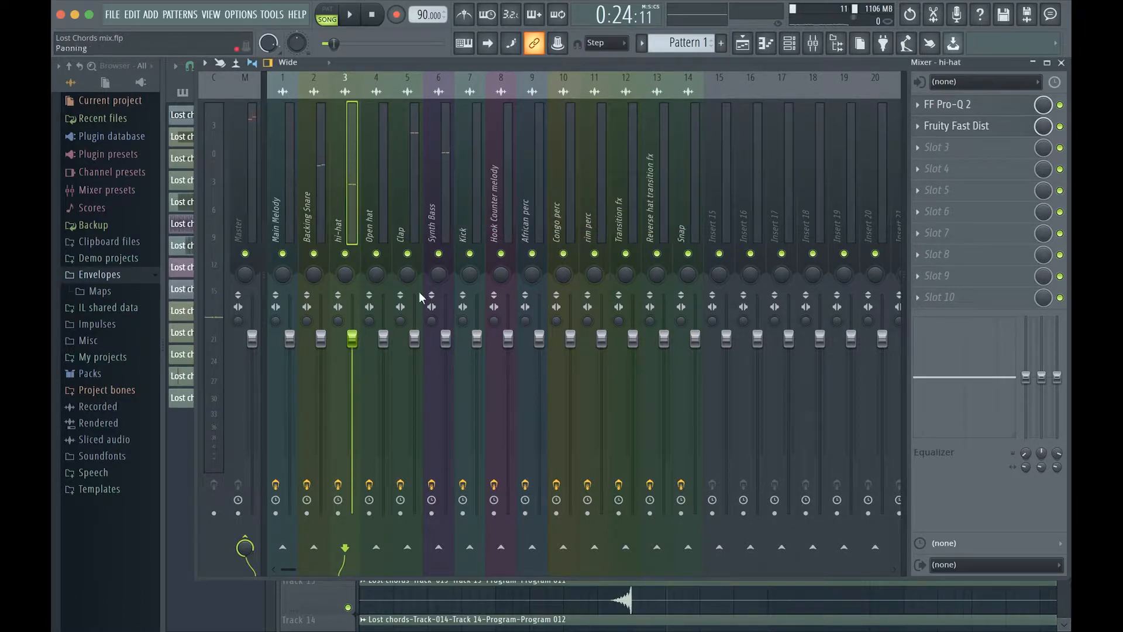
# Audition the song with the Open hat track selected and load Fruity Fast Dist into its effect slot 2
pyautogui.click(372, 236)
pyautogui.press('space')
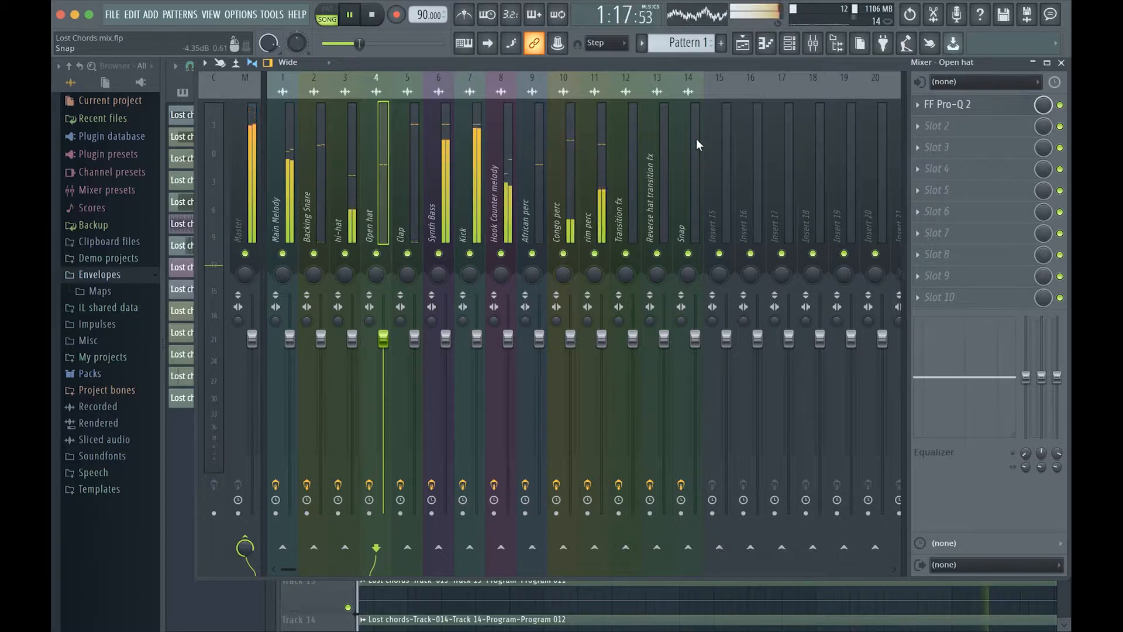
pyautogui.press('space')
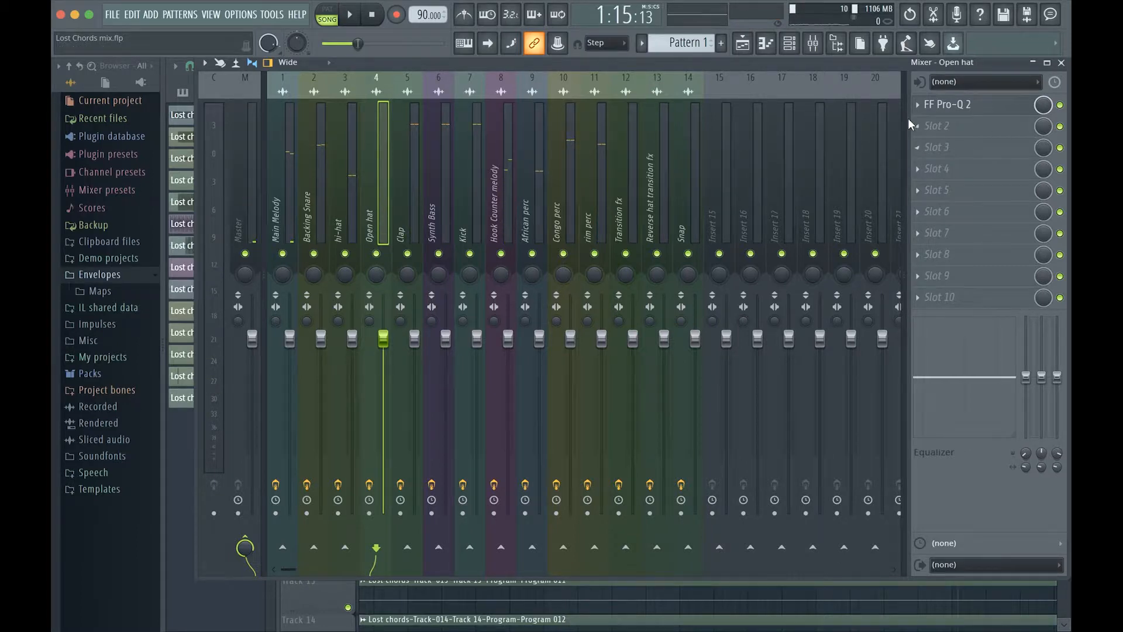
pyautogui.click(927, 127)
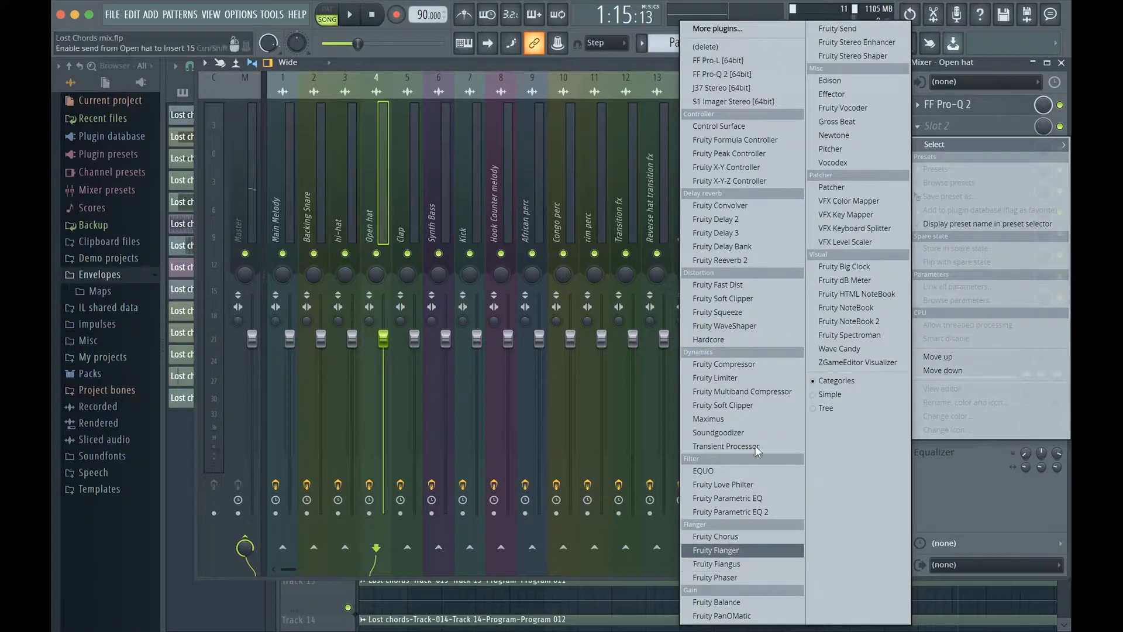
pyautogui.click(751, 289)
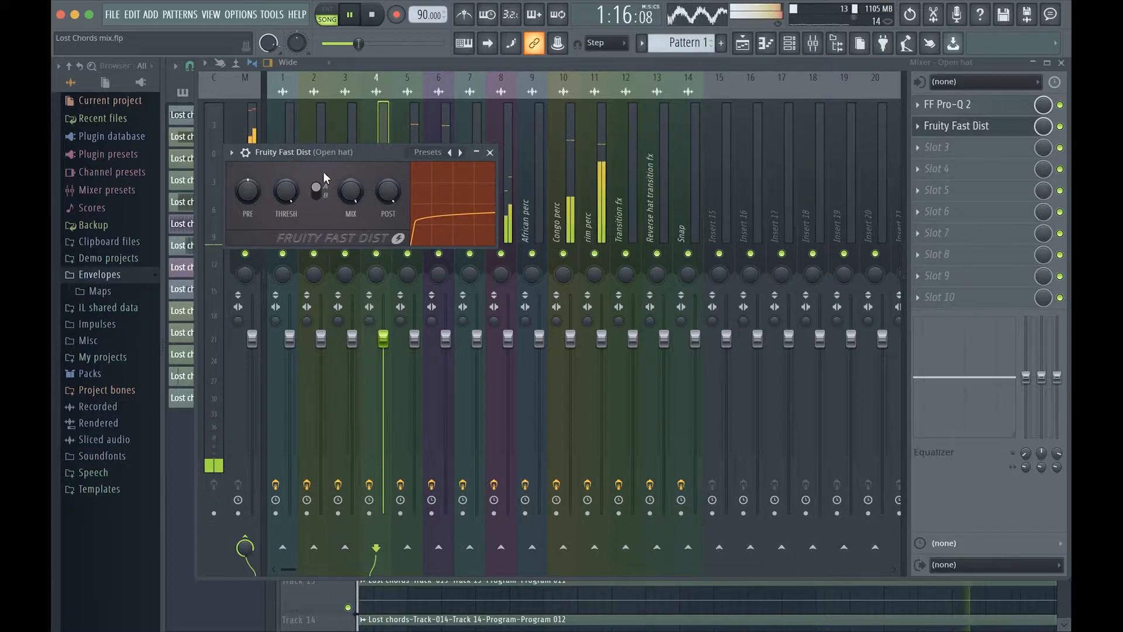
# Set the Open hat distortion's mix to below halfway and switch it to type B while auditioning
pyautogui.moveTo(352, 184); pyautogui.dragTo(352, 205)
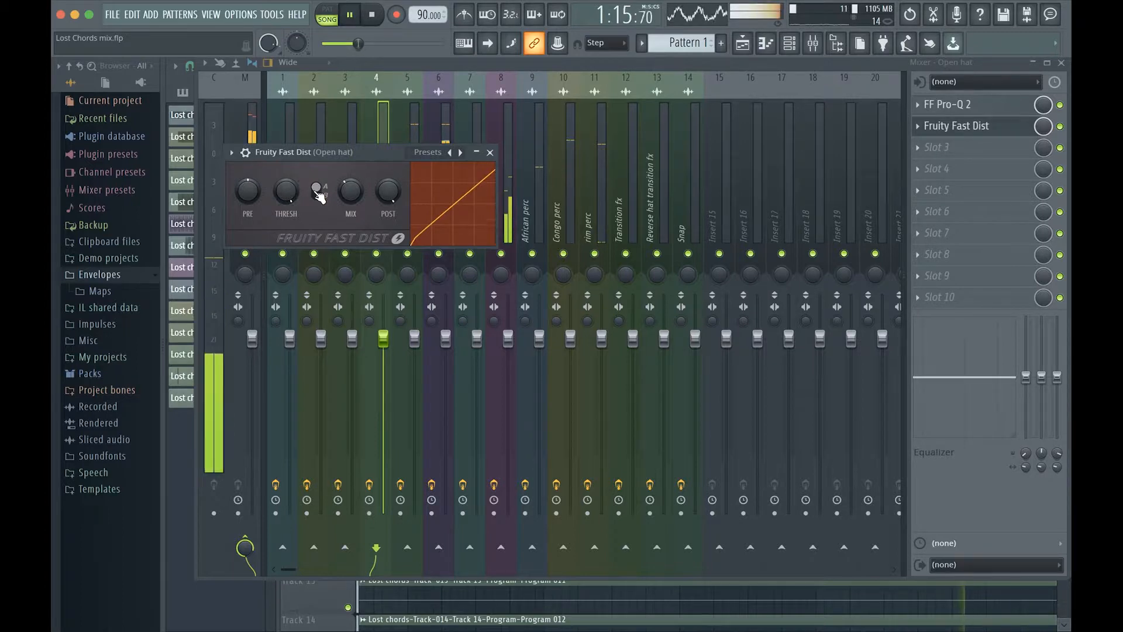
pyautogui.click(318, 193)
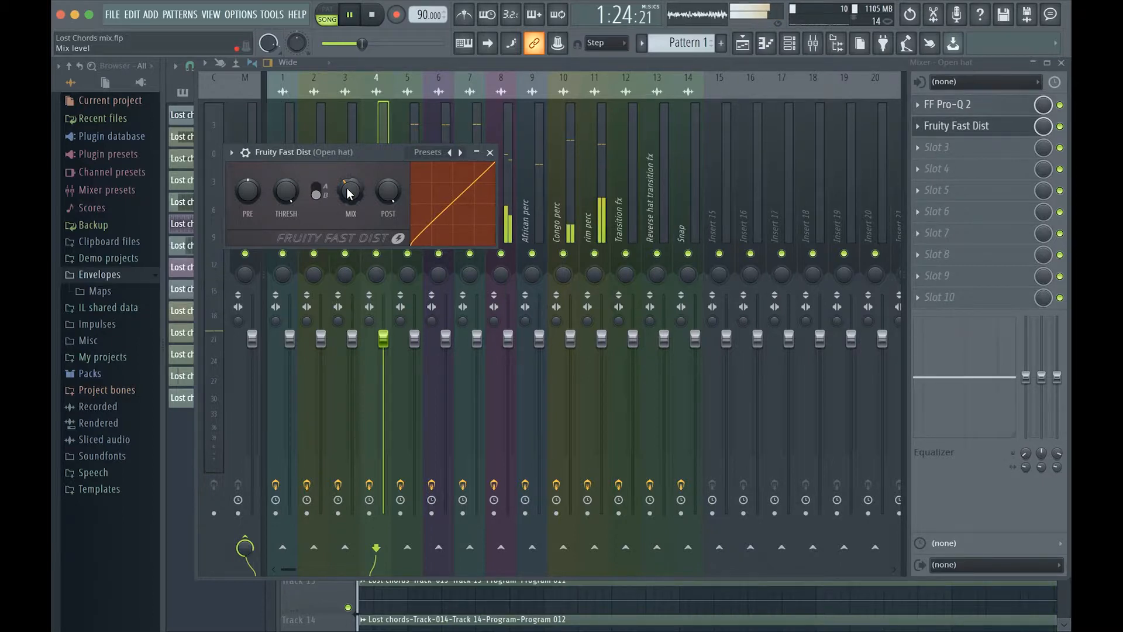
pyautogui.press('space')
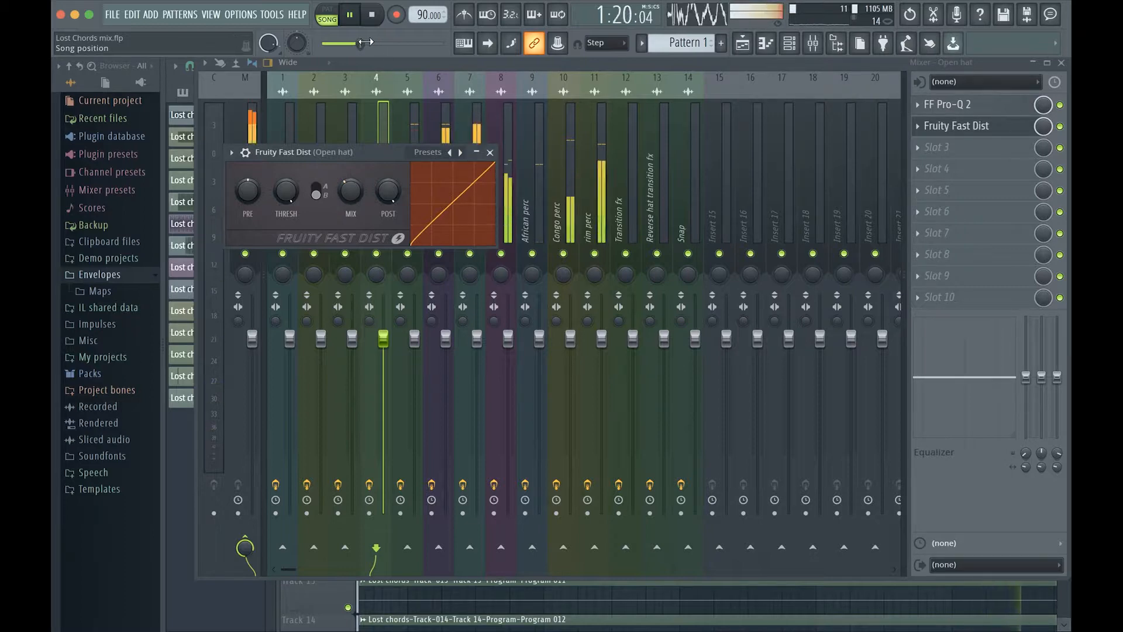
# Replay the song from about 1:12 to check the distorted Open hat in the mix, and close Fruity Fast Dist
pyautogui.moveTo(364, 42); pyautogui.dragTo(358, 43)
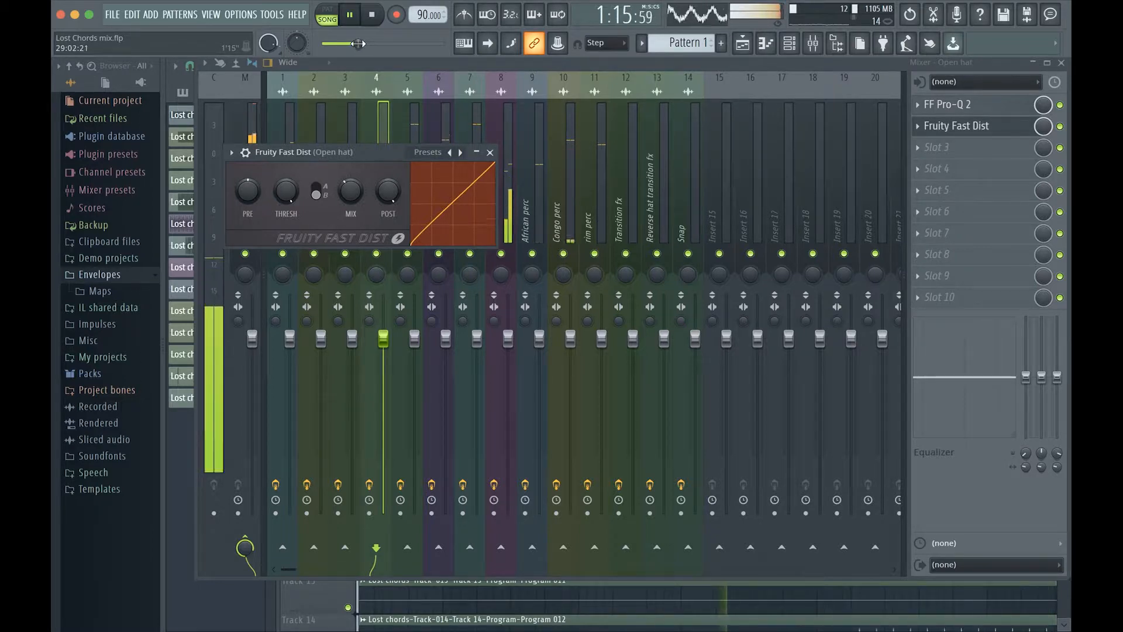
pyautogui.click(358, 43)
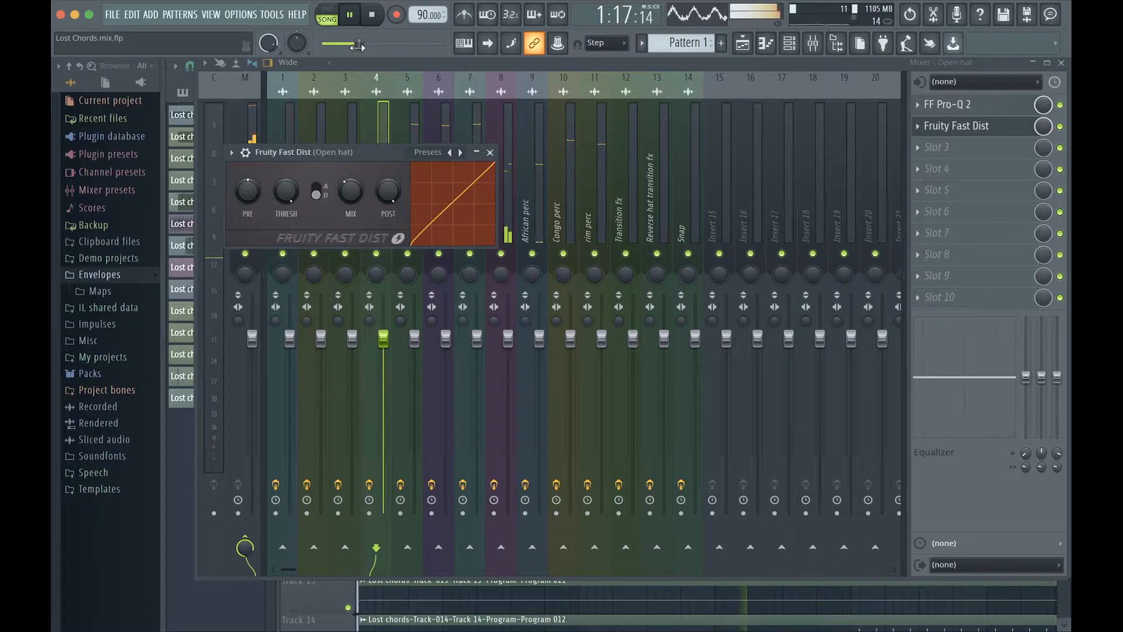
pyautogui.moveTo(317, 151); pyautogui.dragTo(548, 148)
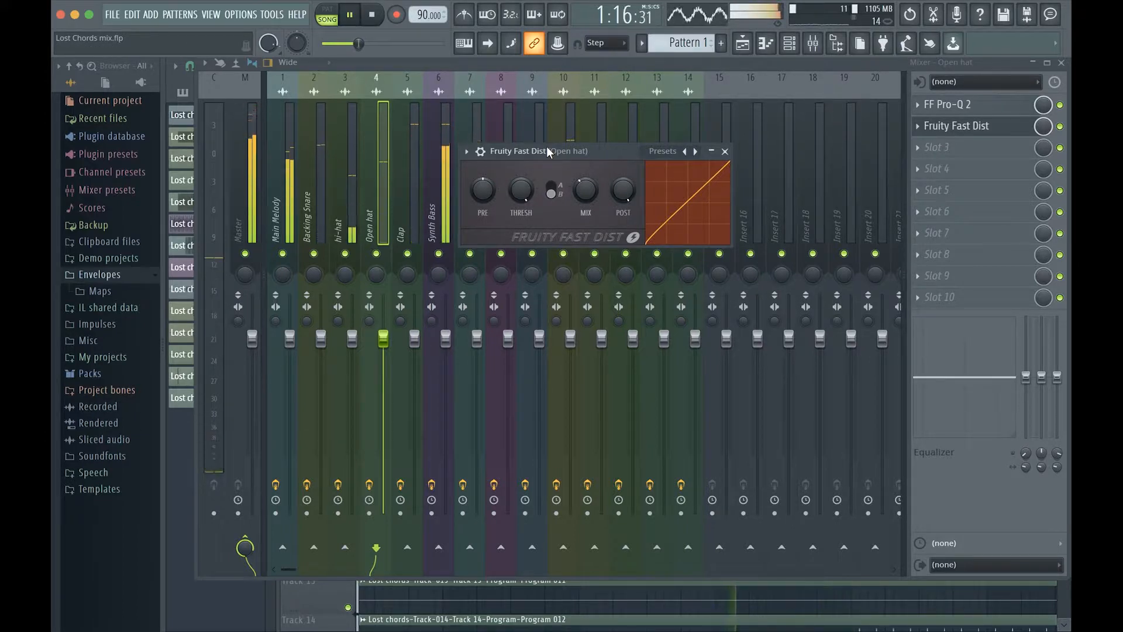
pyautogui.press('space')
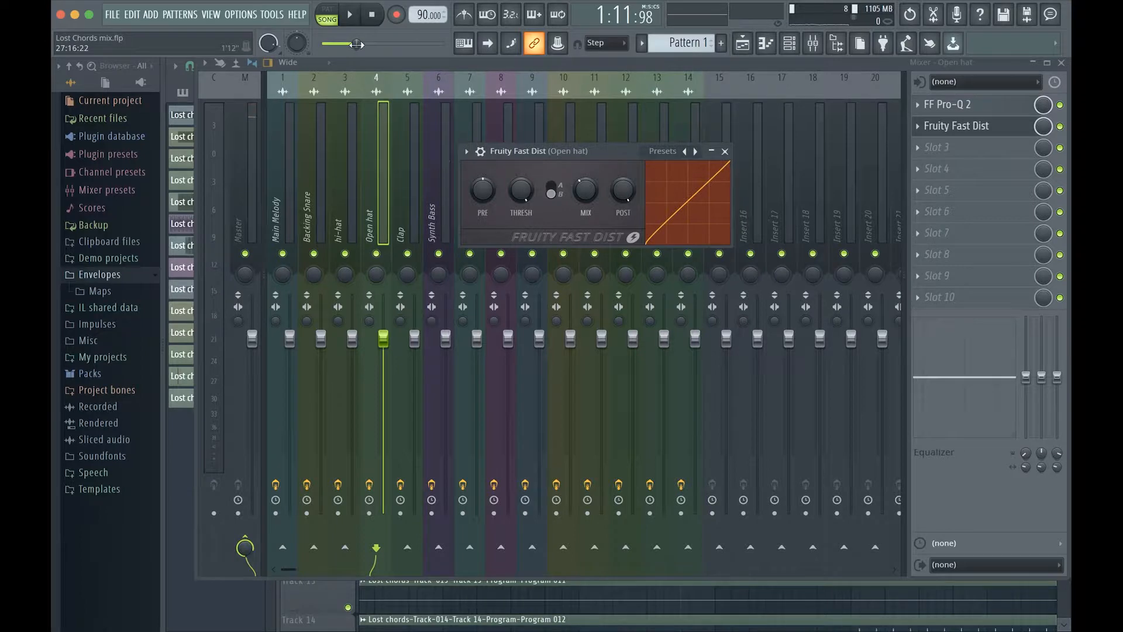
pyautogui.press('space')
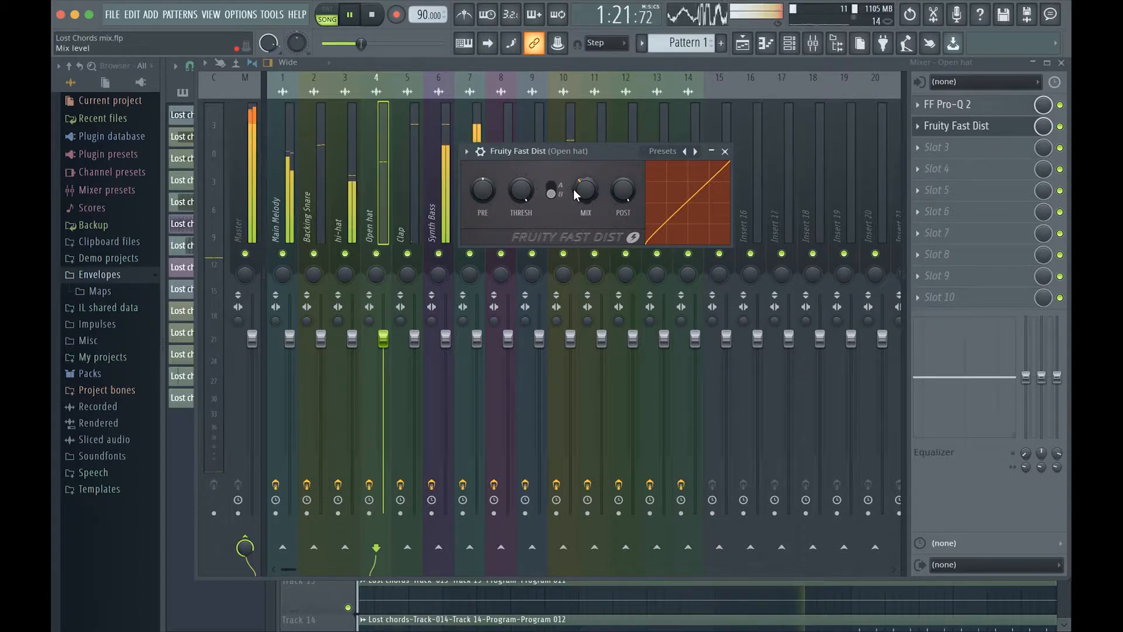
pyautogui.press('space')
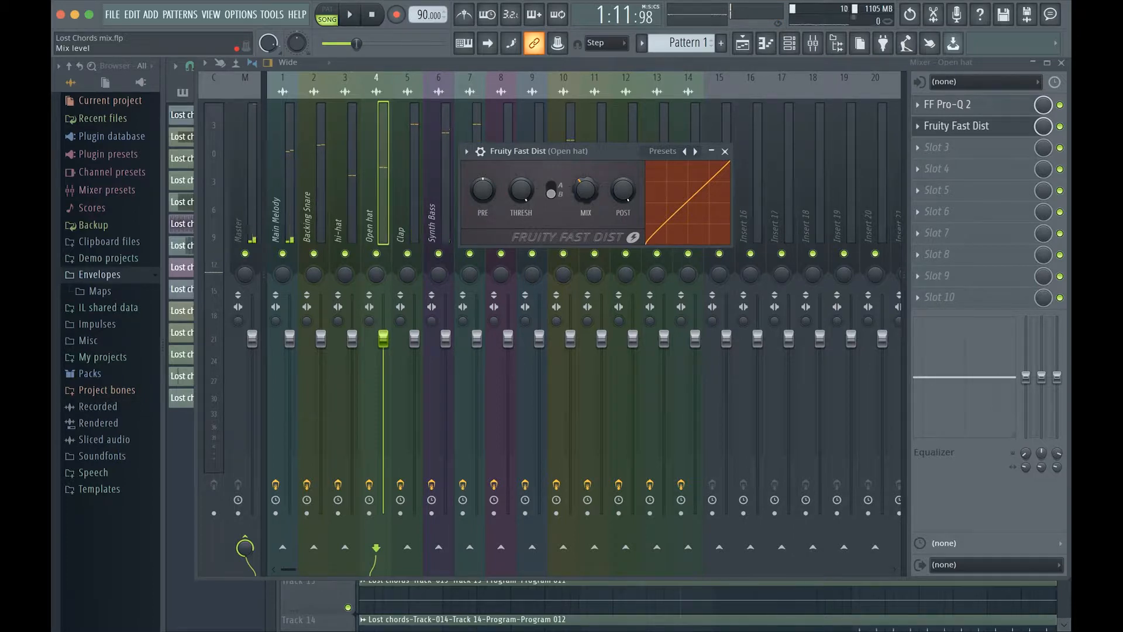
pyautogui.press('space')
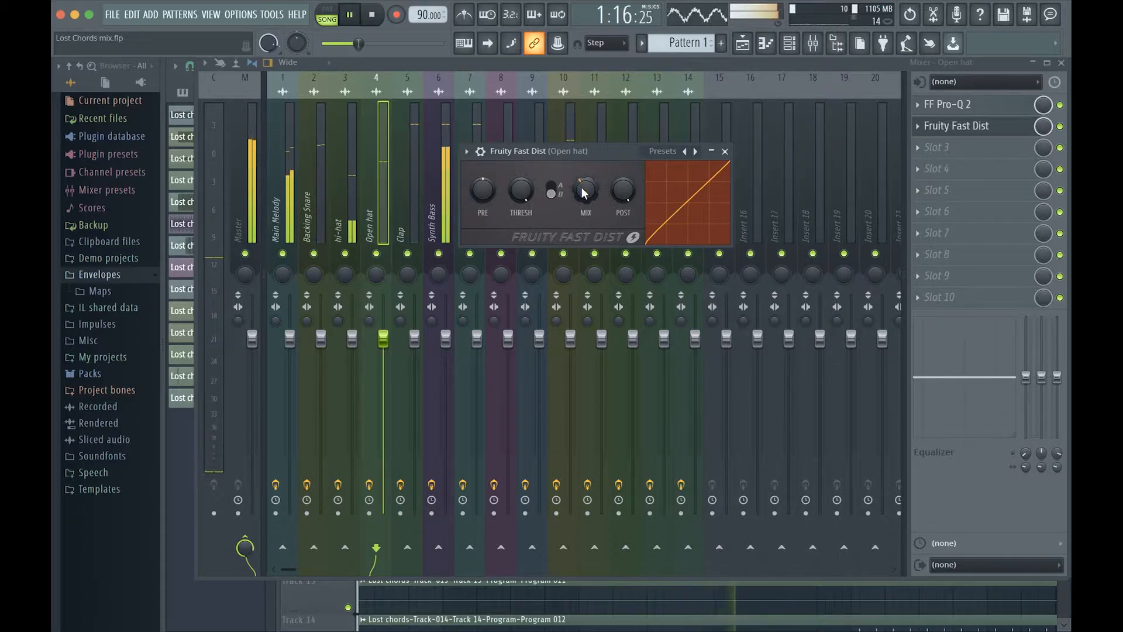
pyautogui.click(726, 152)
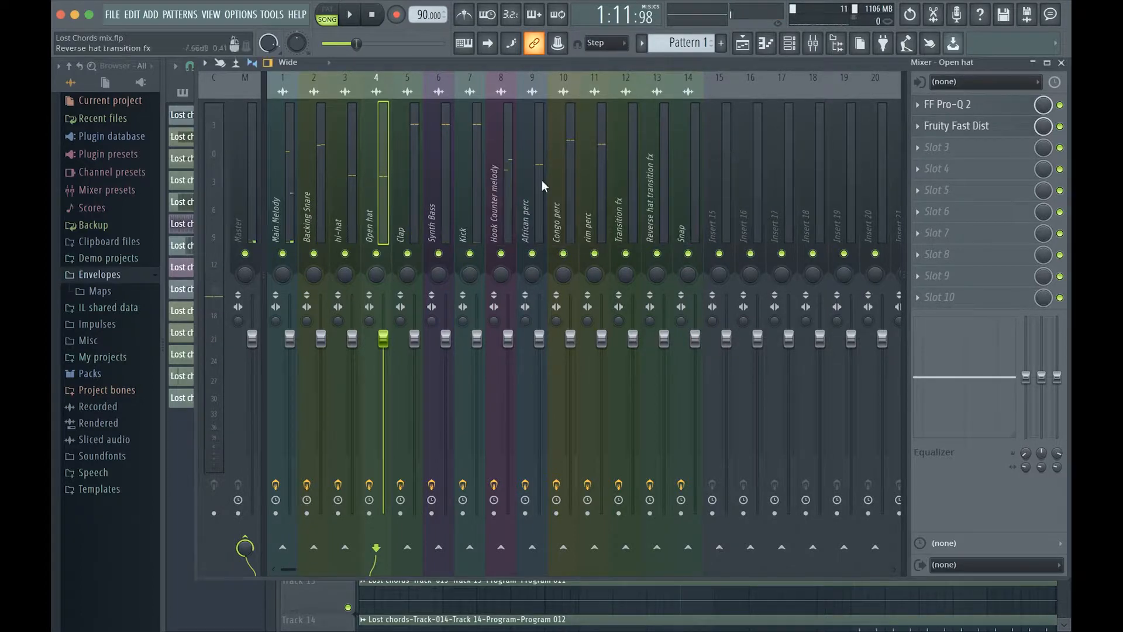
# Select the Clap mixer track and audition it in solo and within the full mix
pyautogui.click(399, 222)
pyautogui.press('space')
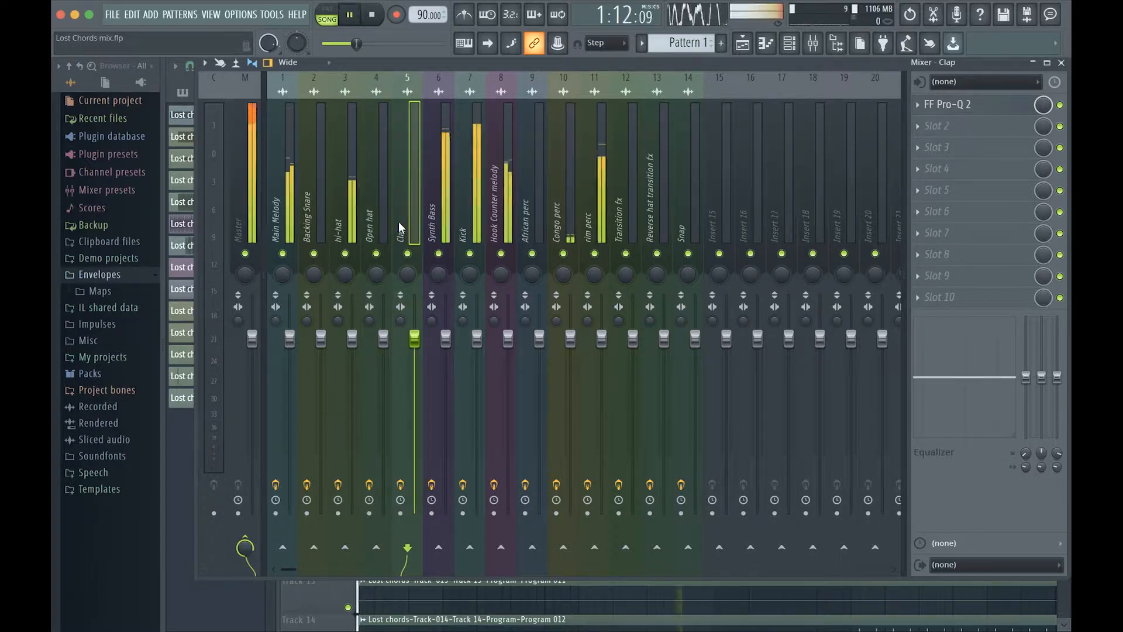
pyautogui.rightClick(399, 221)
pyautogui.press('Escape')
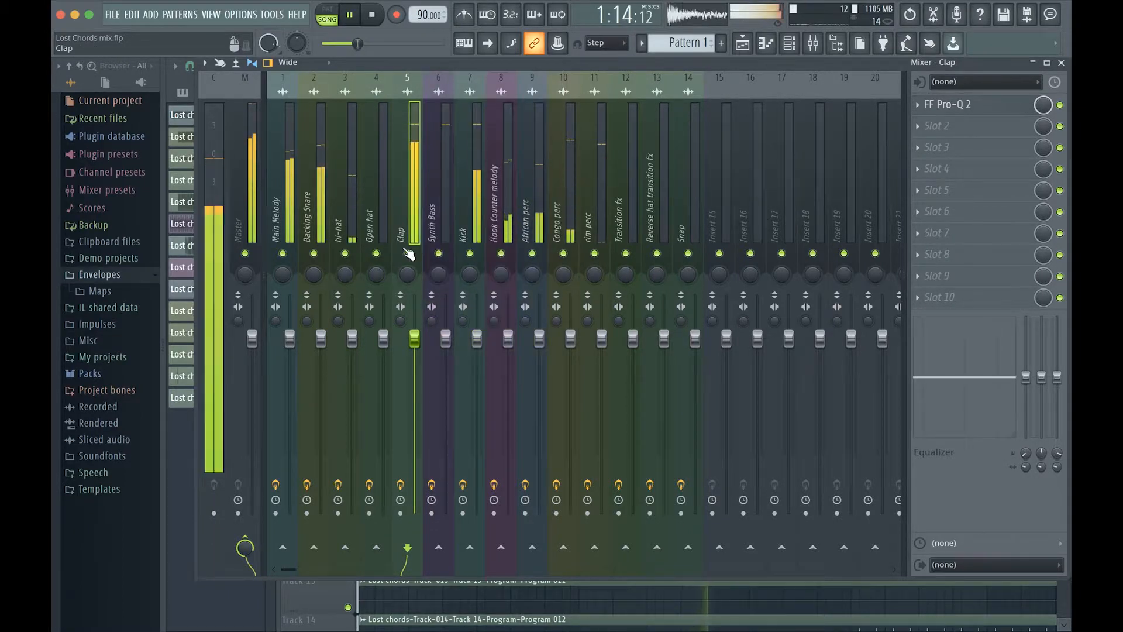
pyautogui.rightClick(407, 253)
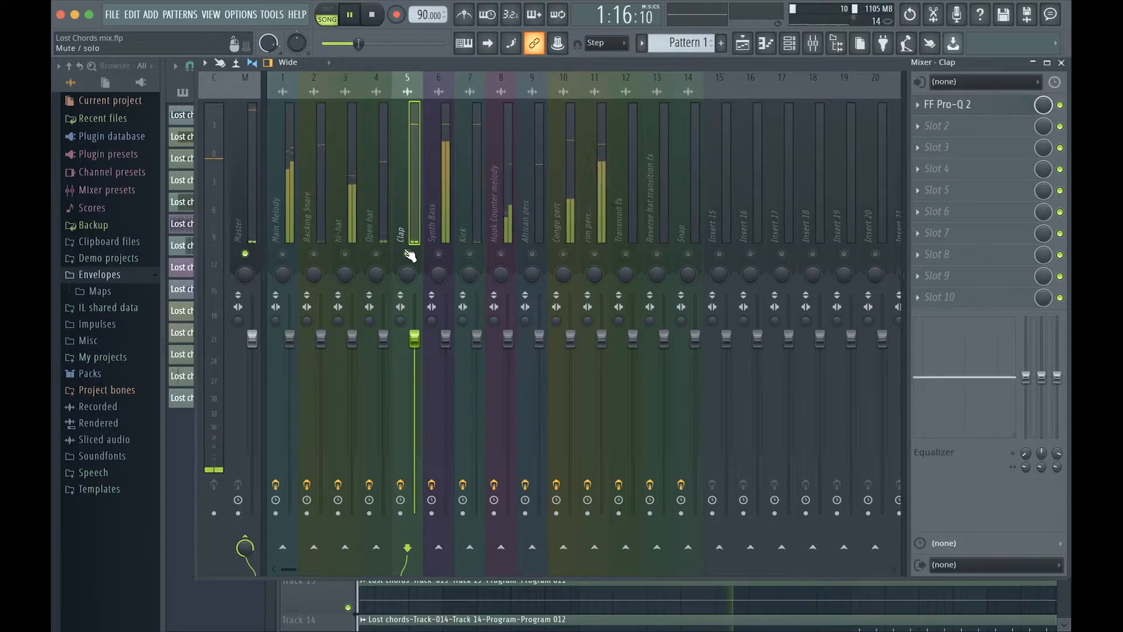
pyautogui.rightClick(407, 253)
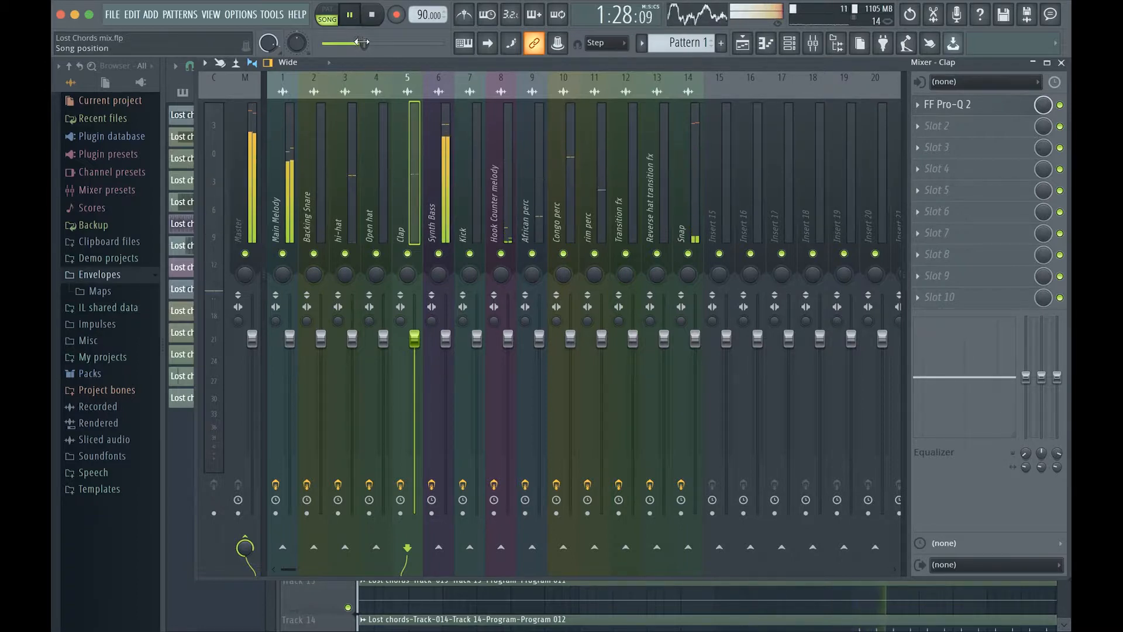
# Move the song's playback start to about 0:38 and load Fruity Reeverb 2 into slot 2 of the Clap track
pyautogui.moveTo(353, 43); pyautogui.dragTo(340, 43)
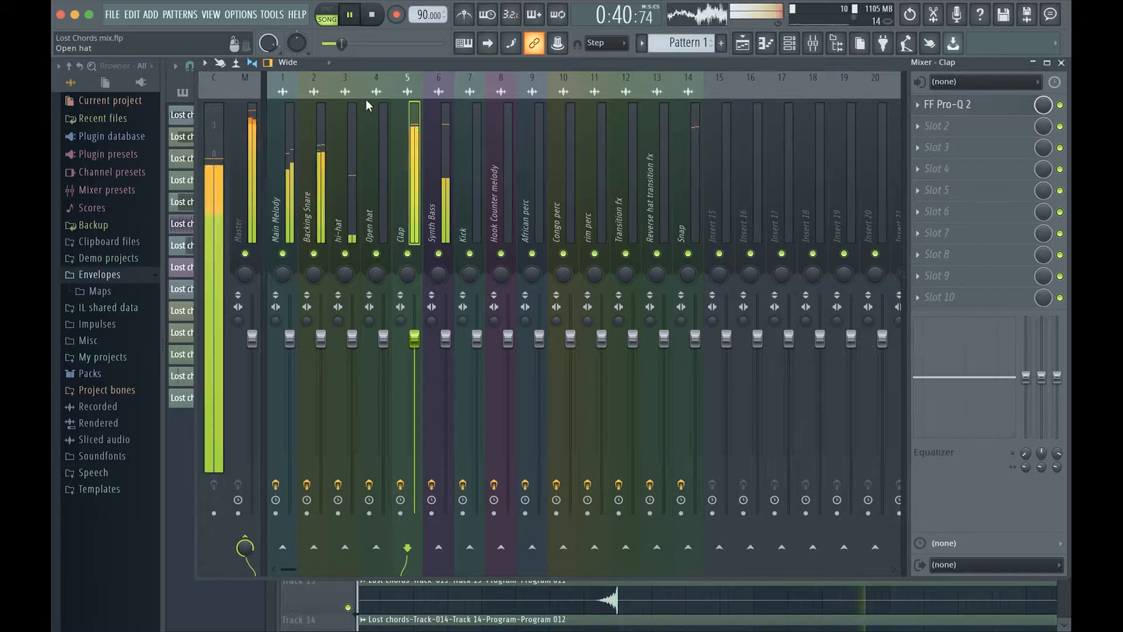
pyautogui.press('space')
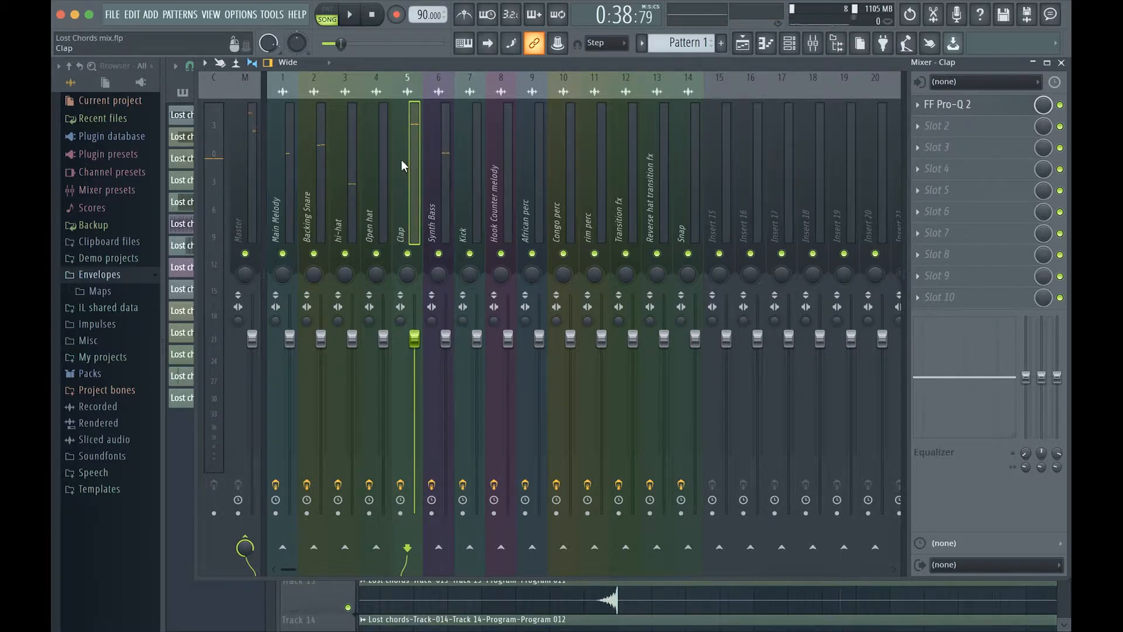
pyautogui.click(921, 129)
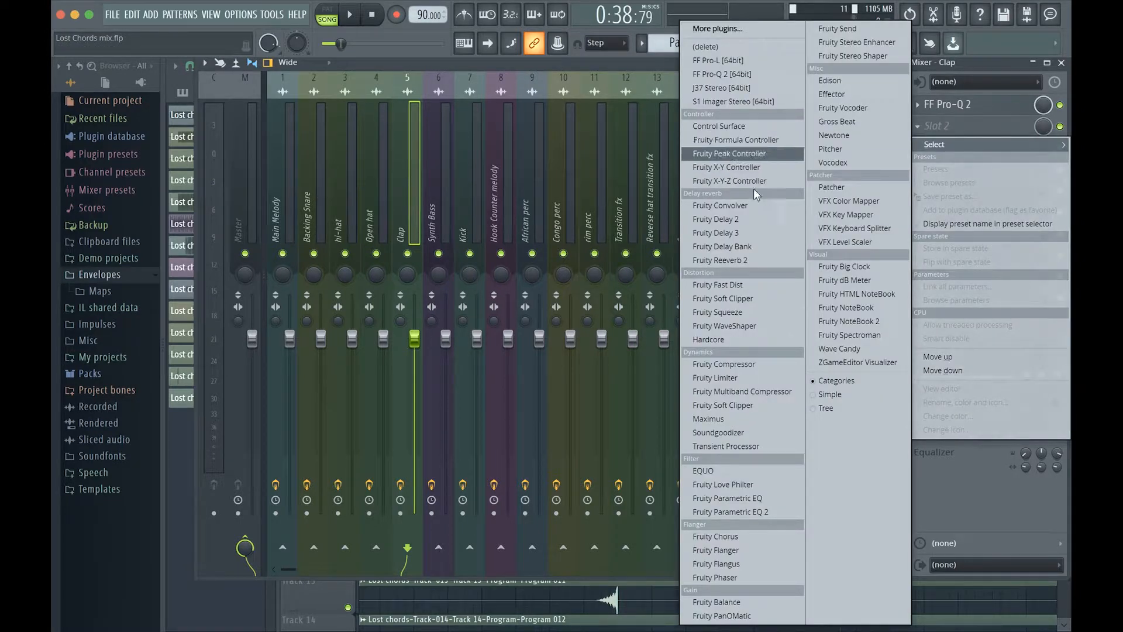
pyautogui.click(746, 259)
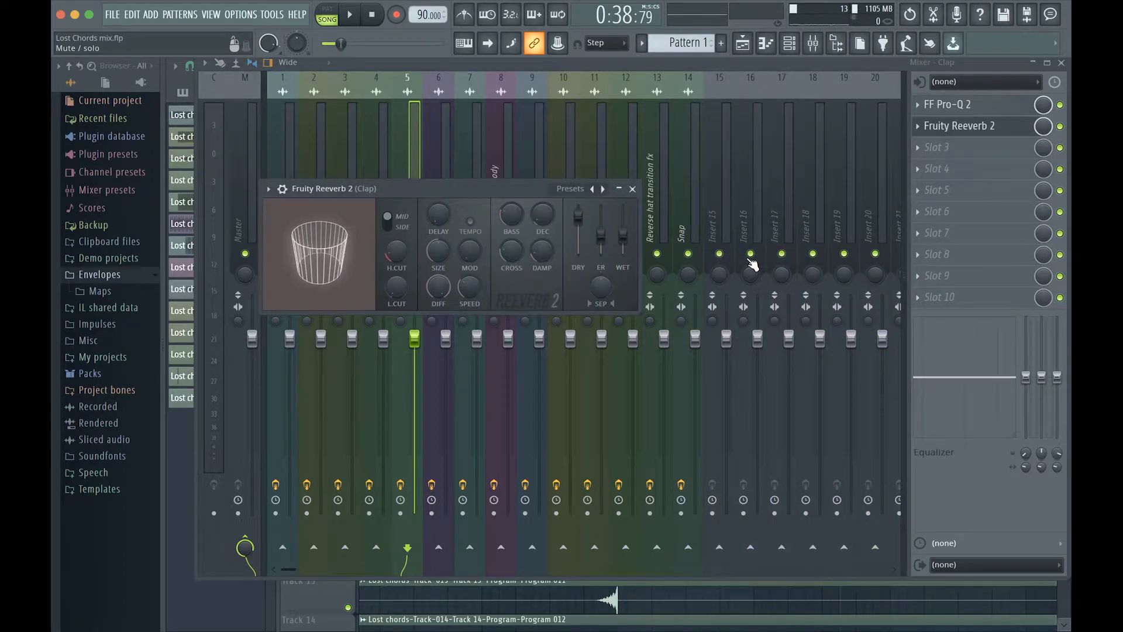
# Turn on tempo-based predelay in the Clap's Fruity Reeverb 2 and adjust the delay while auditioning
pyautogui.press('space')
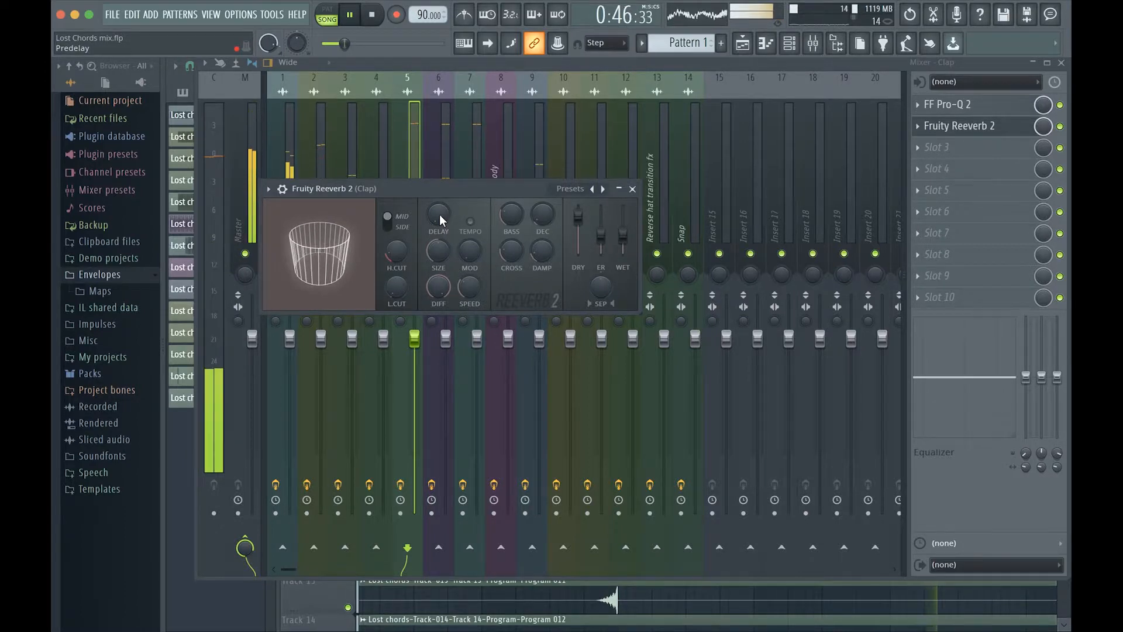
pyautogui.press('space')
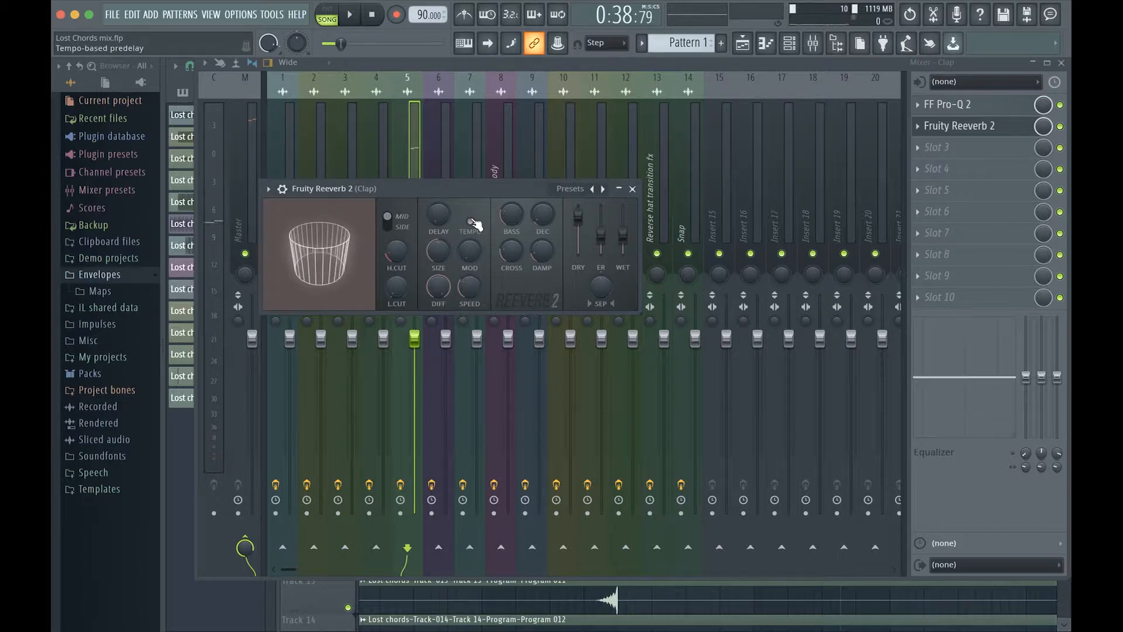
pyautogui.click(468, 225)
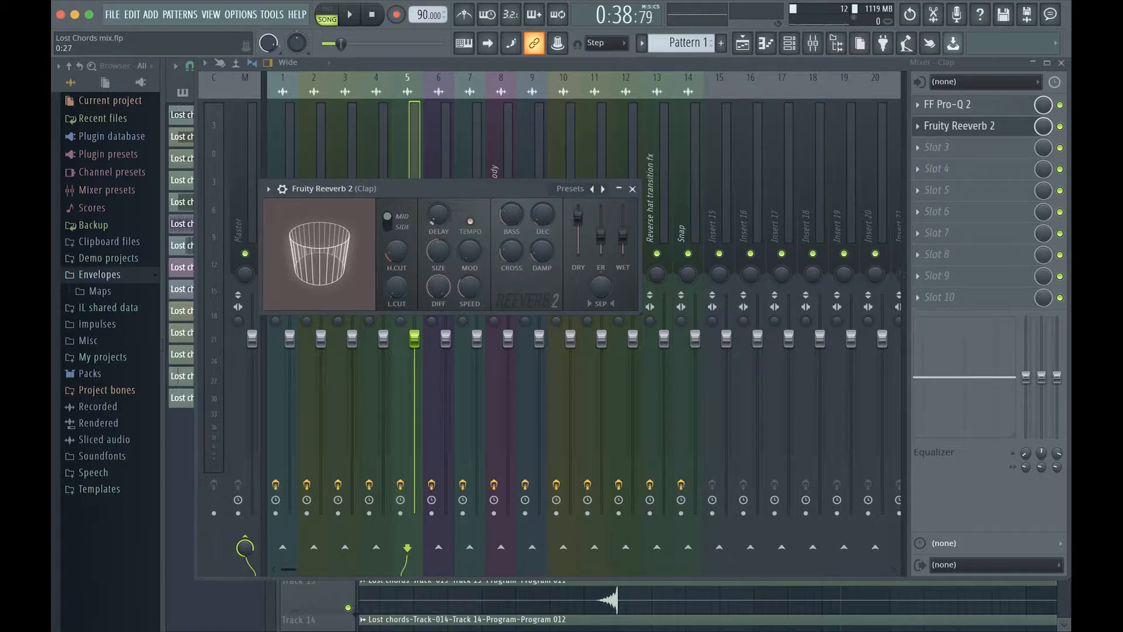
pyautogui.press('space')
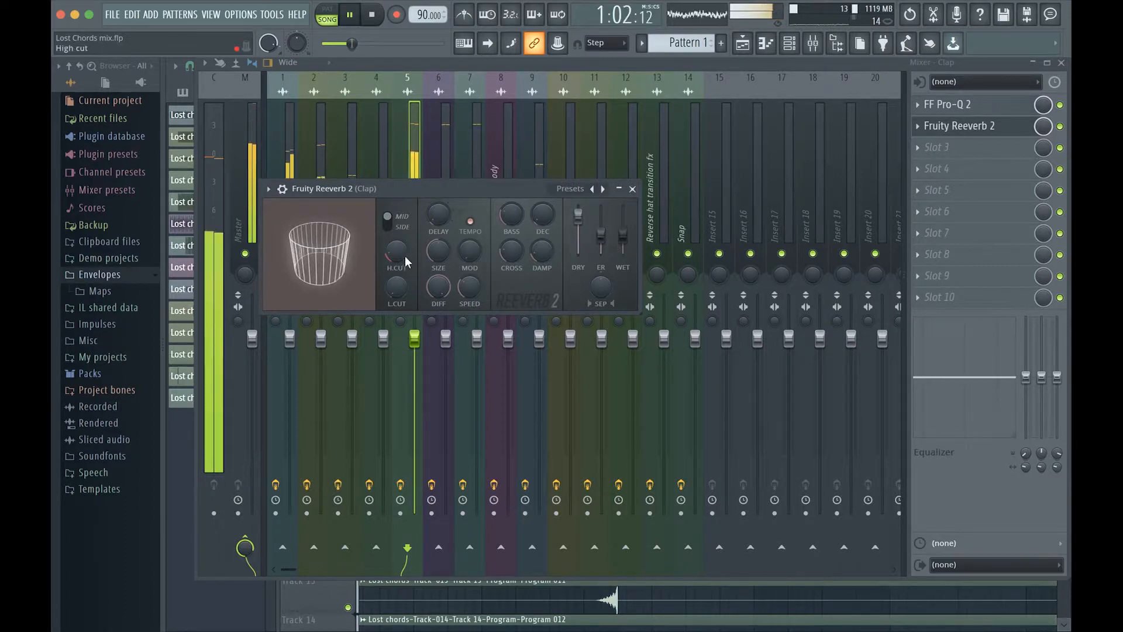
# Lower the Clap reverb's high cut and wet level and reduce its room size during playback
pyautogui.moveTo(391, 251); pyautogui.dragTo(391, 256)
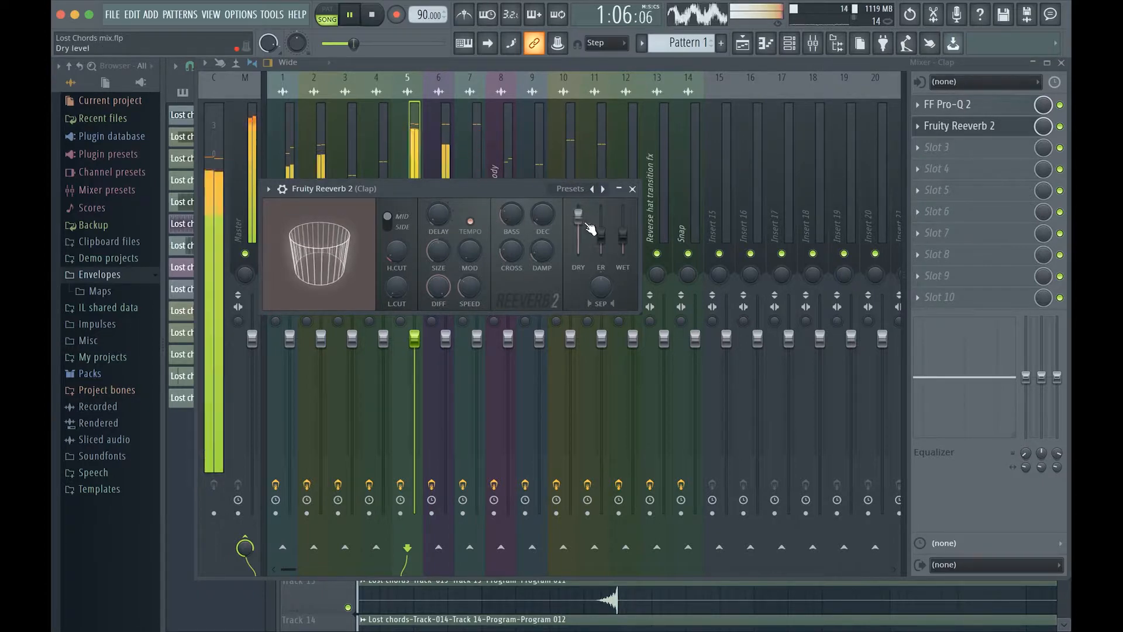
pyautogui.moveTo(624, 235); pyautogui.dragTo(623, 242)
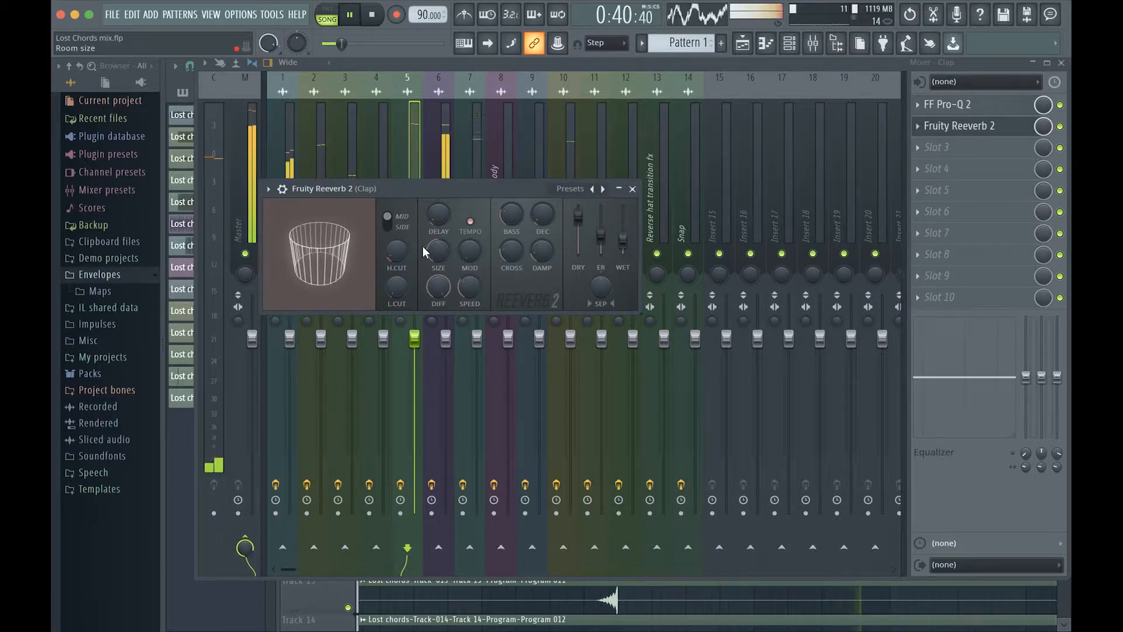
pyautogui.moveTo(438, 251); pyautogui.dragTo(438, 262)
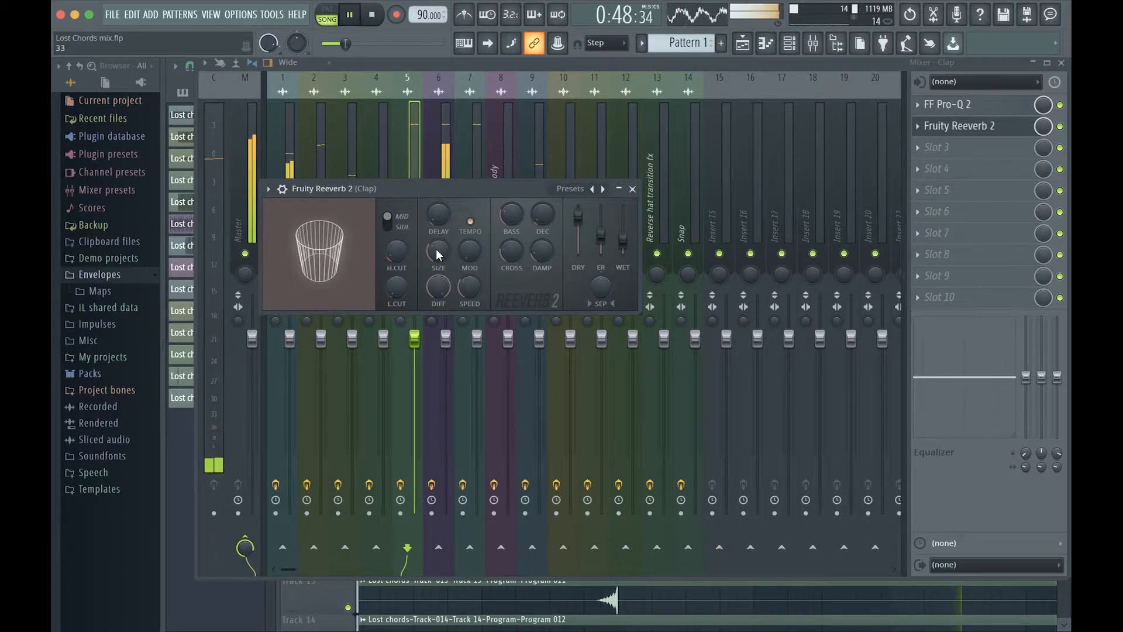
pyautogui.moveTo(436, 248); pyautogui.dragTo(437, 242)
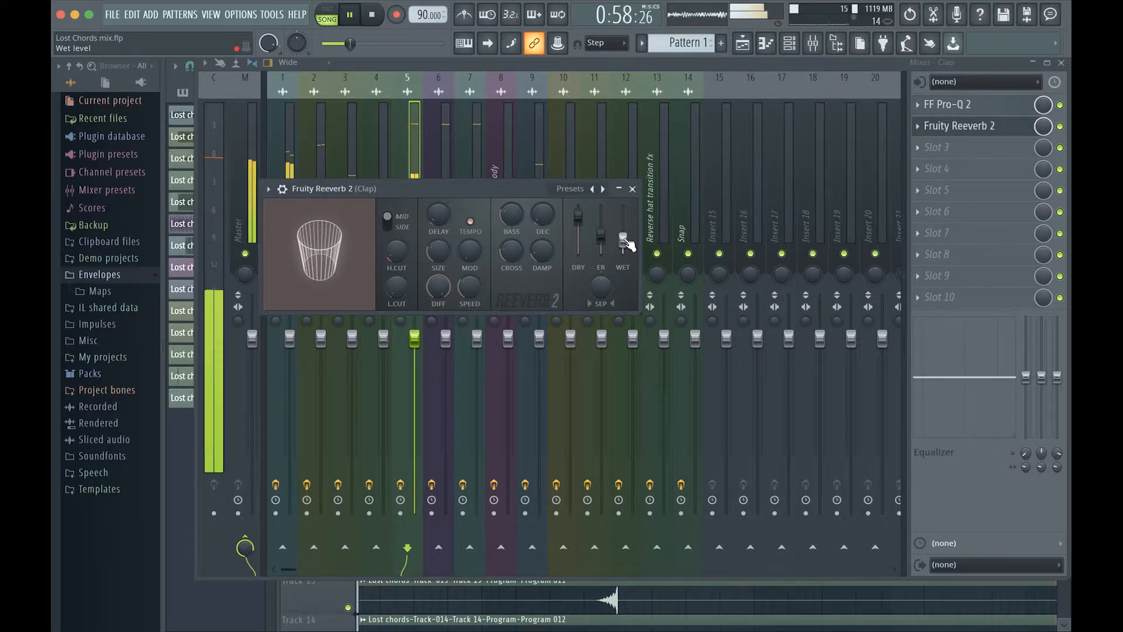
# Adjust the Clap reverb's bass, set its wet level to about 31%, and close the plugin
pyautogui.moveTo(511, 207); pyautogui.dragTo(511, 213)
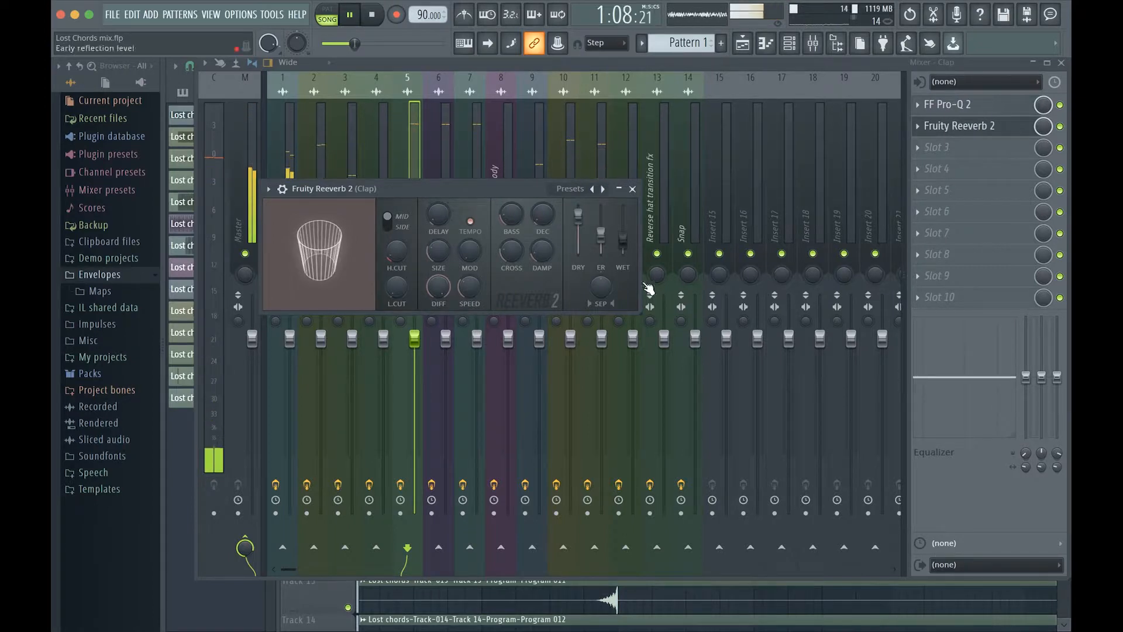
pyautogui.moveTo(623, 239); pyautogui.dragTo(627, 248)
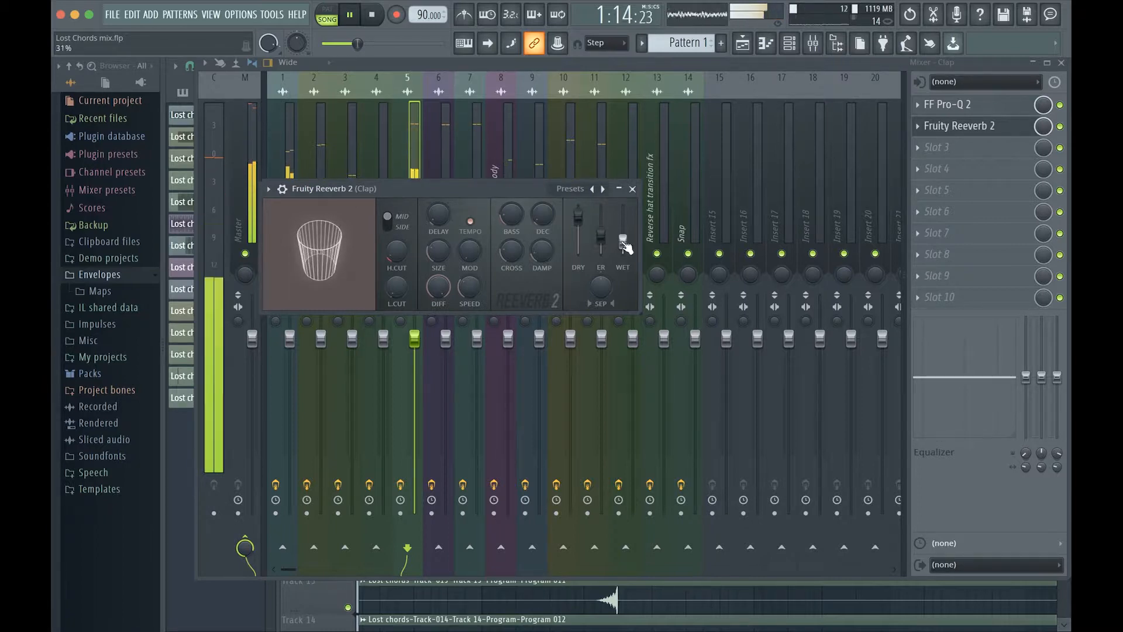
pyautogui.press('space')
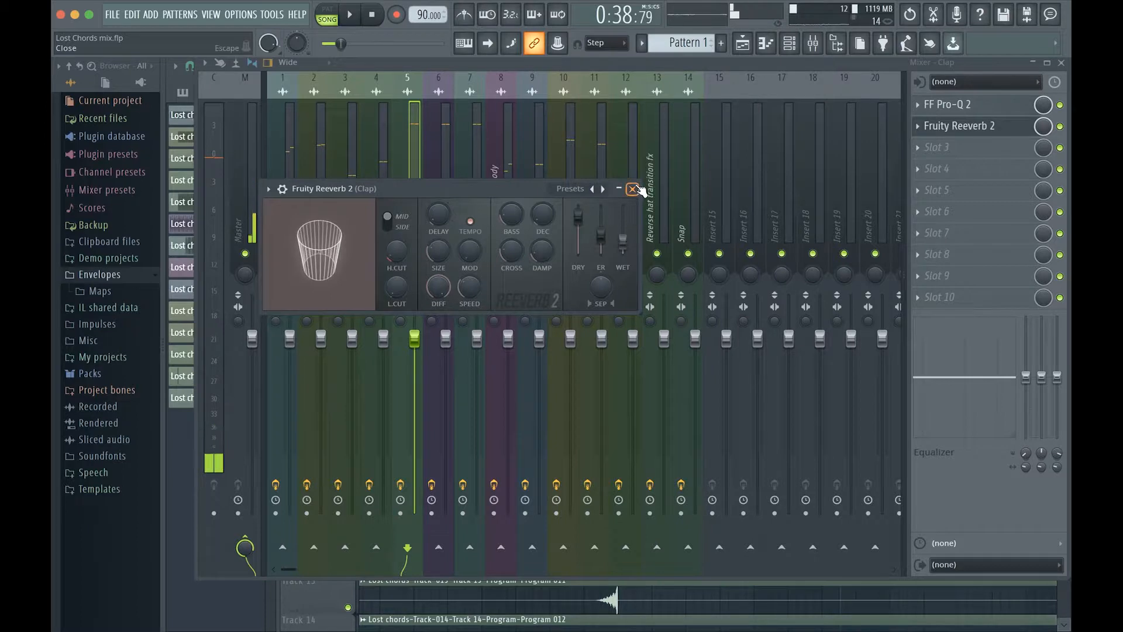
pyautogui.click(633, 188)
# Solo the Clap track, audition its reverb in isolation, and bring all the other tracks back in
pyautogui.rightClick(413, 252)
pyautogui.press('space')
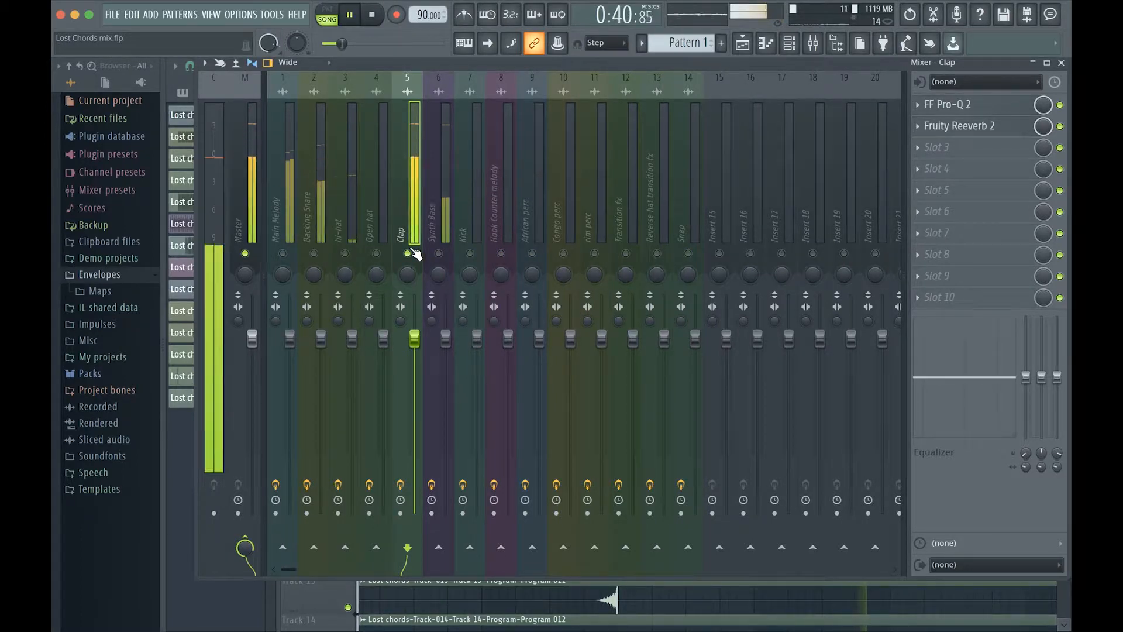
pyautogui.press('space')
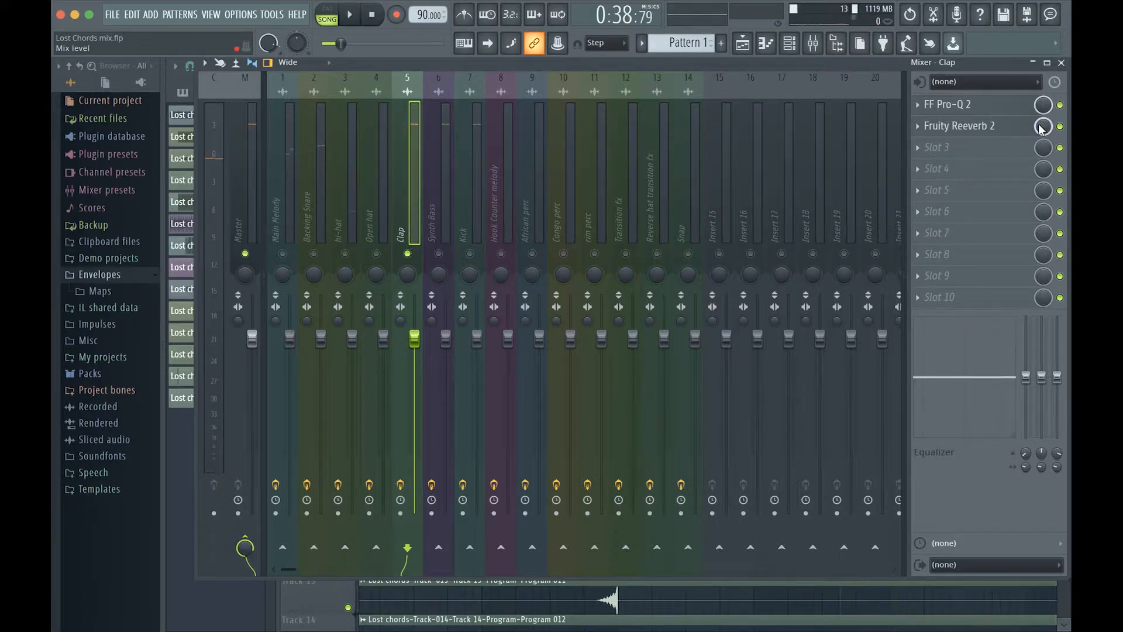
pyautogui.rightClick(408, 253)
# Adjust the decay of the Clap's Fruity Reeverb 2 during full-mix playback, trying 1.4 and 1.9 seconds, and close the plugin
pyautogui.press('space')
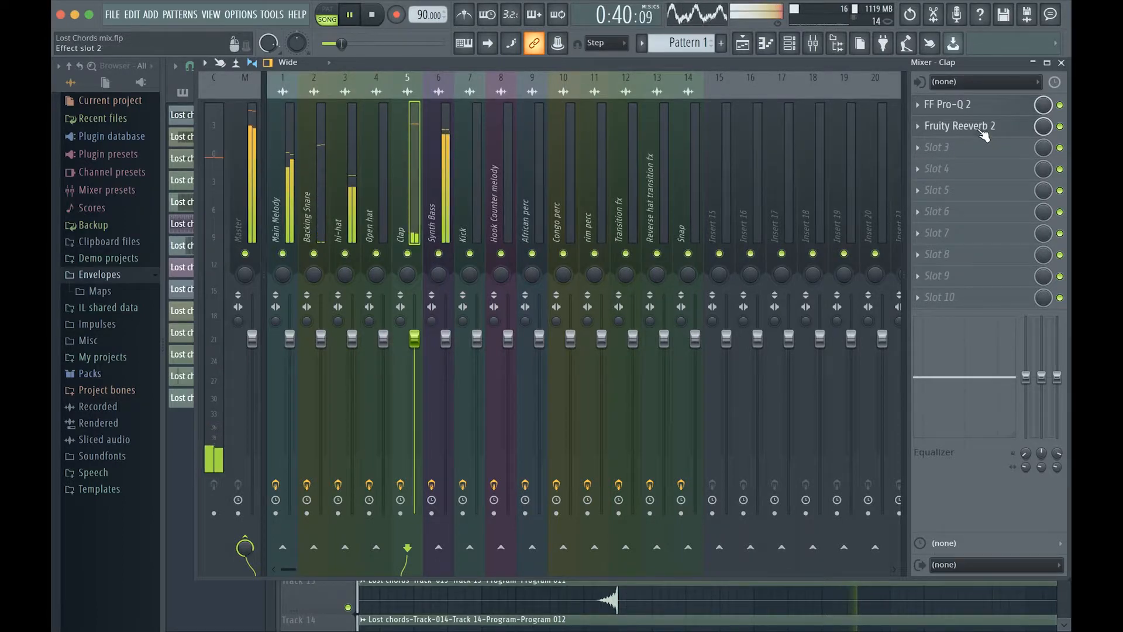
pyautogui.click(983, 131)
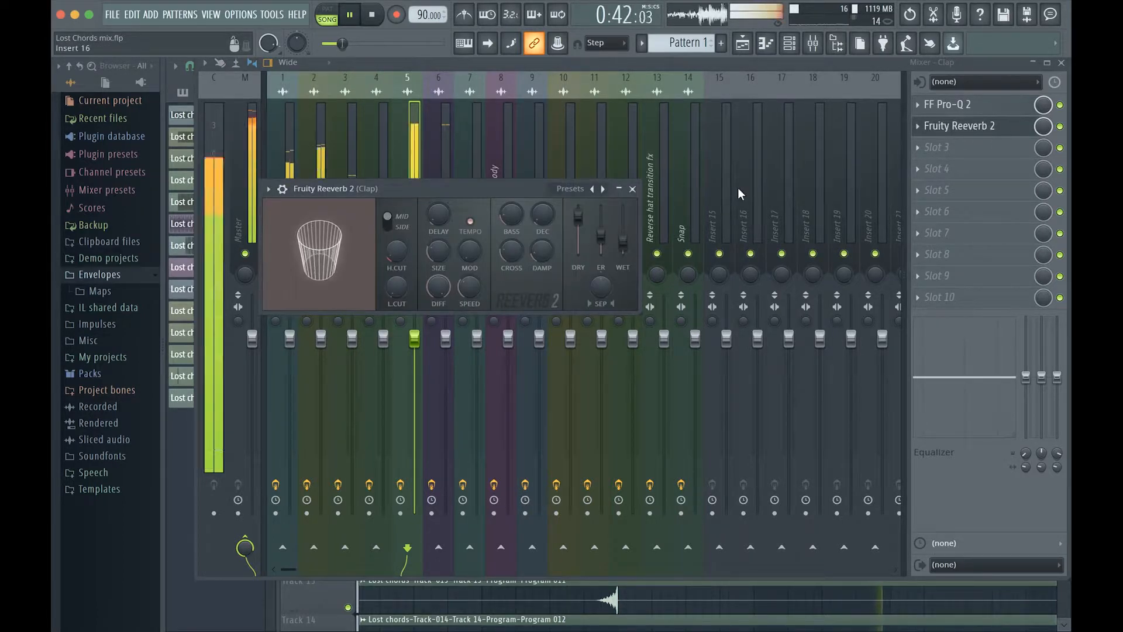
pyautogui.moveTo(545, 219); pyautogui.dragTo(539, 213)
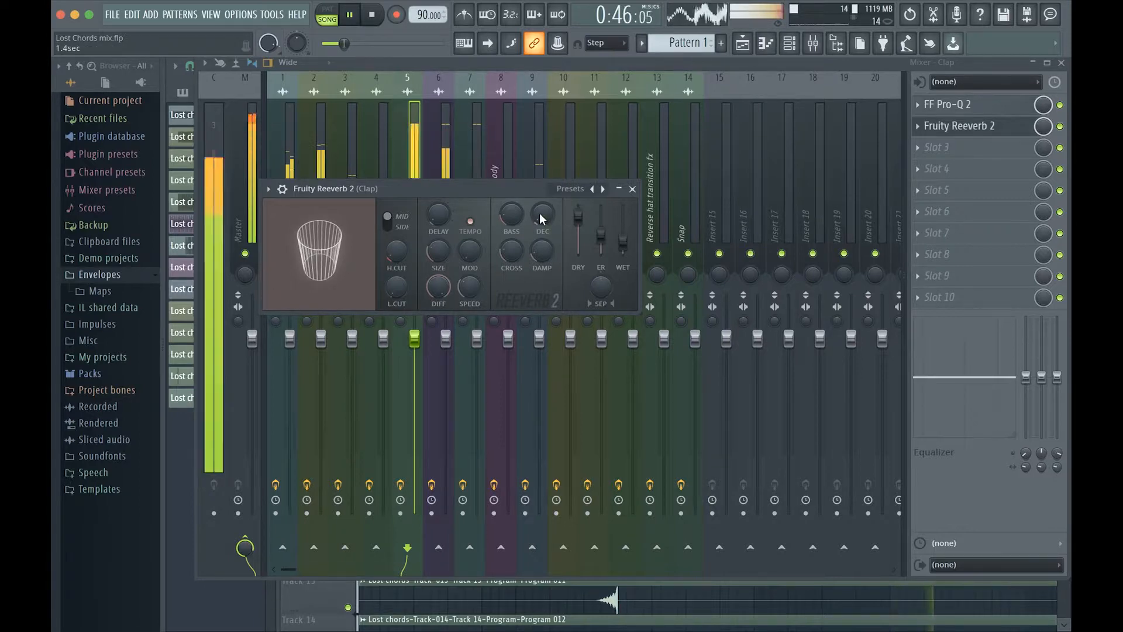
pyautogui.moveTo(540, 213); pyautogui.dragTo(539, 213)
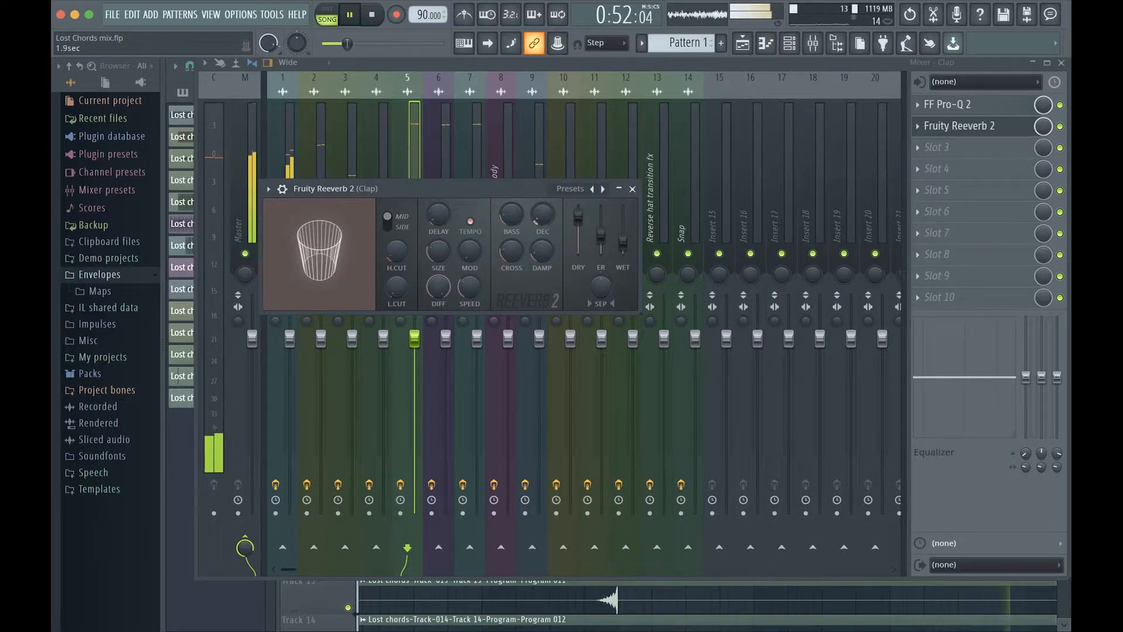
pyautogui.moveTo(539, 213); pyautogui.dragTo(539, 216)
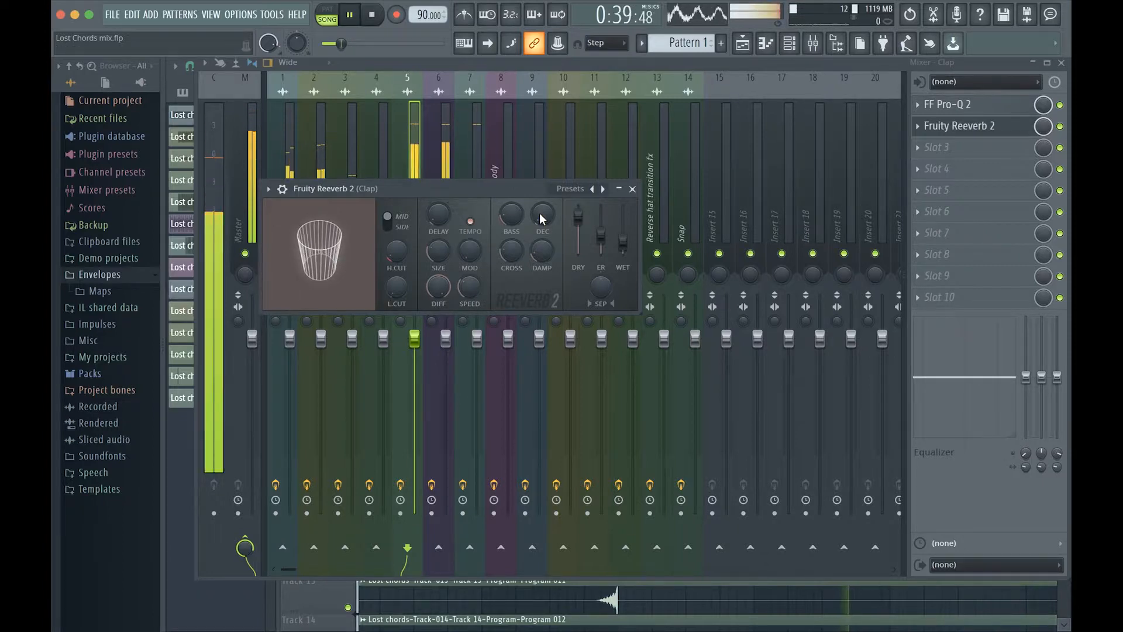
pyautogui.press('space')
pyautogui.click(632, 188)
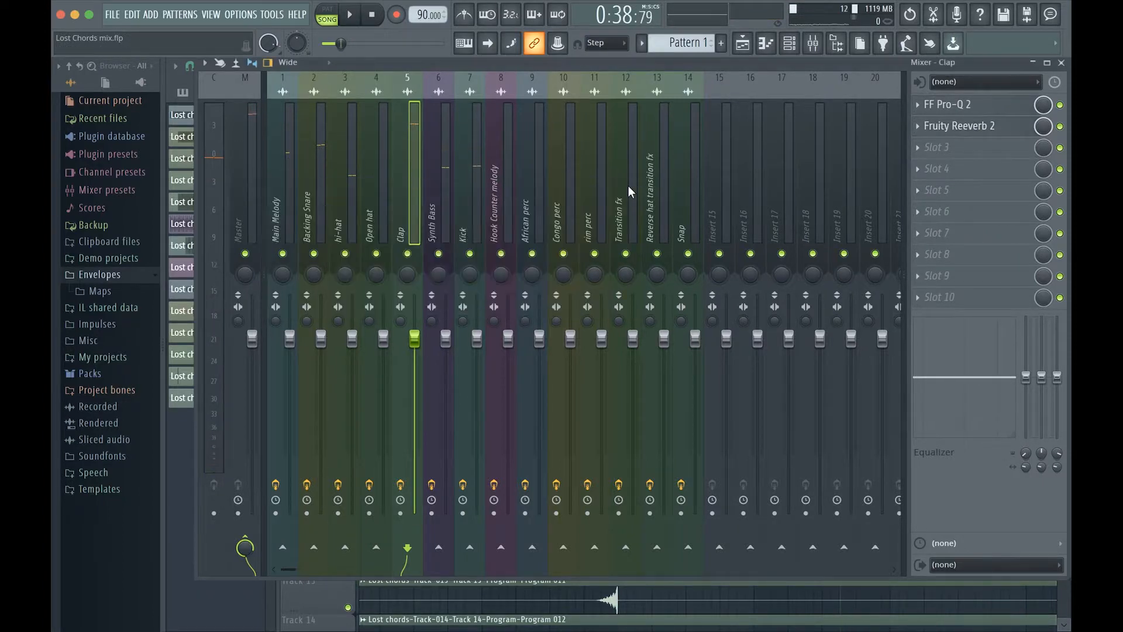
# Play the mix and compare the Clap reverb soloed and with all tracks, ending with the solo off and playback stopped
pyautogui.press('space')
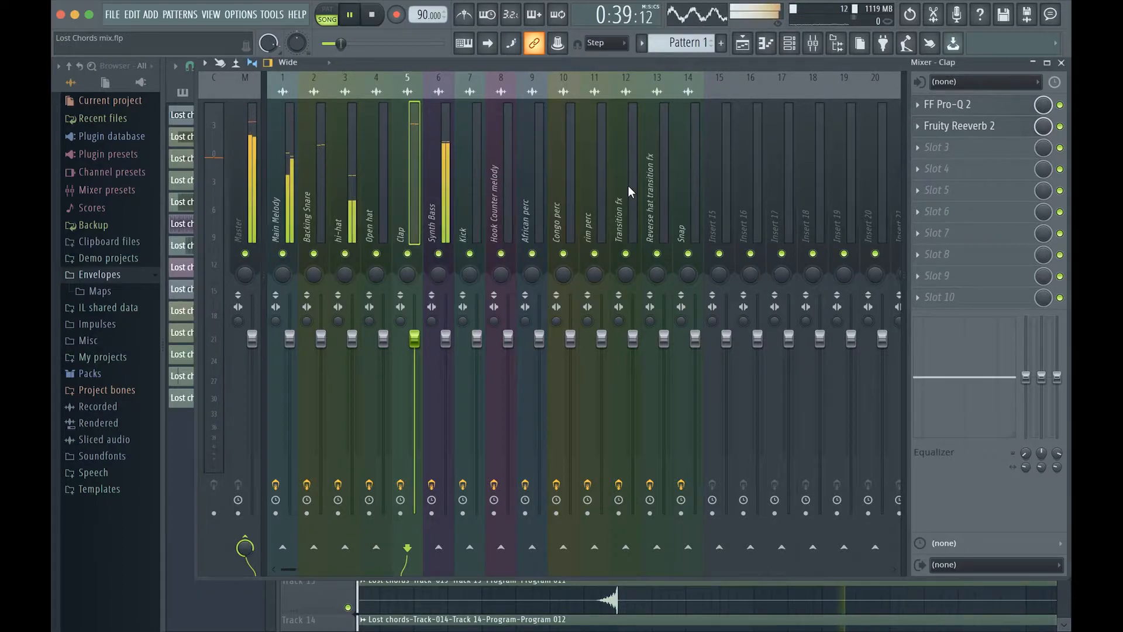
pyautogui.rightClick(408, 253)
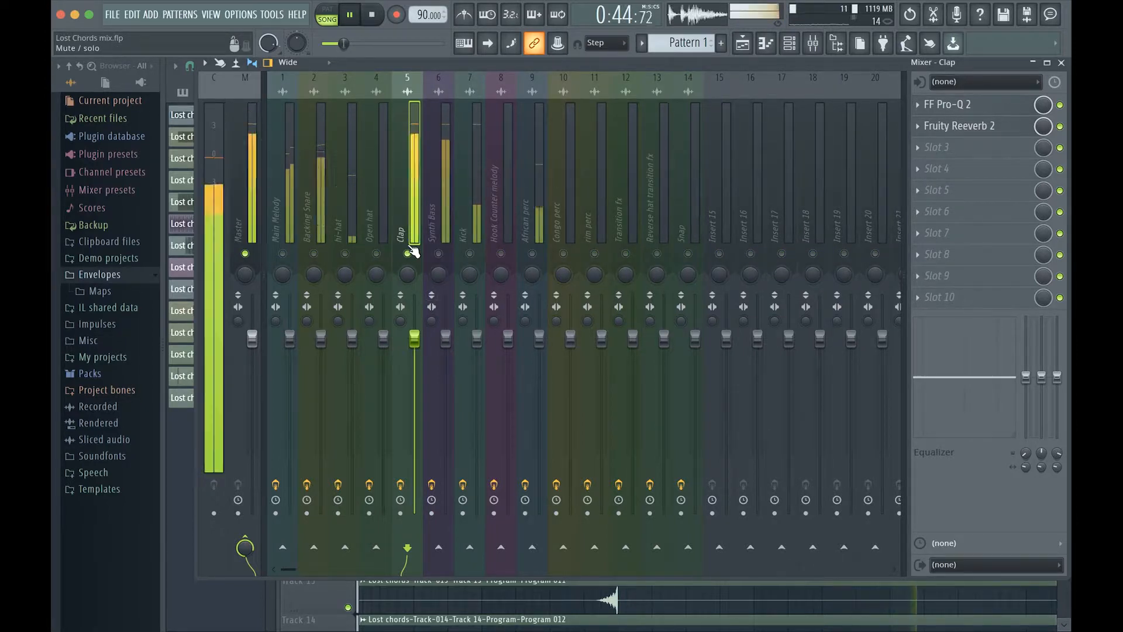
pyautogui.rightClick(408, 251)
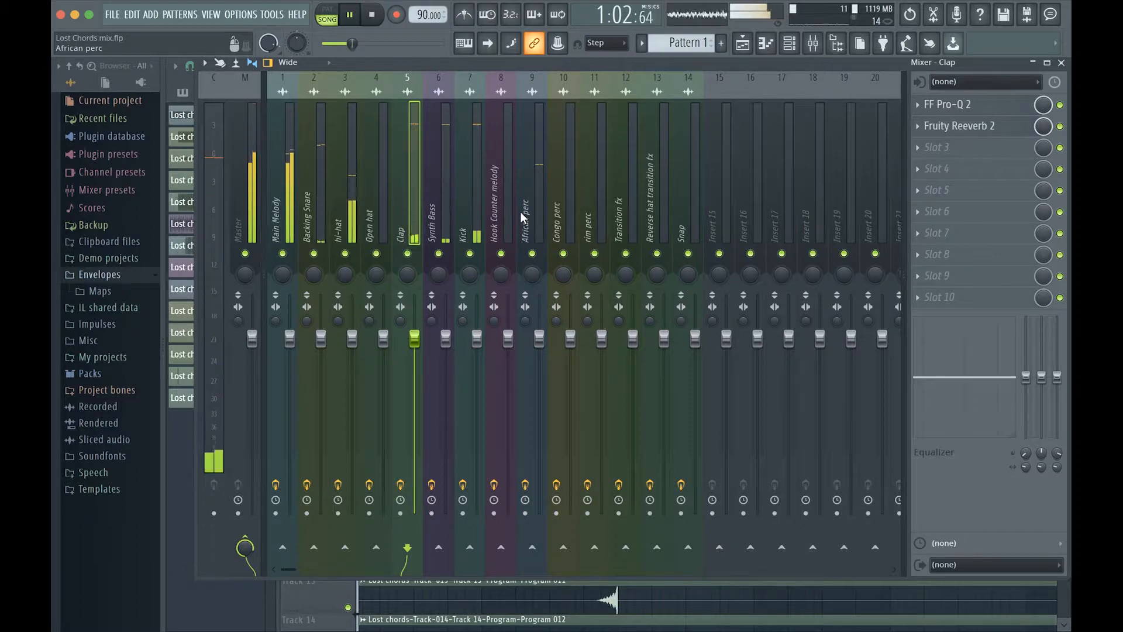
pyautogui.press('space')
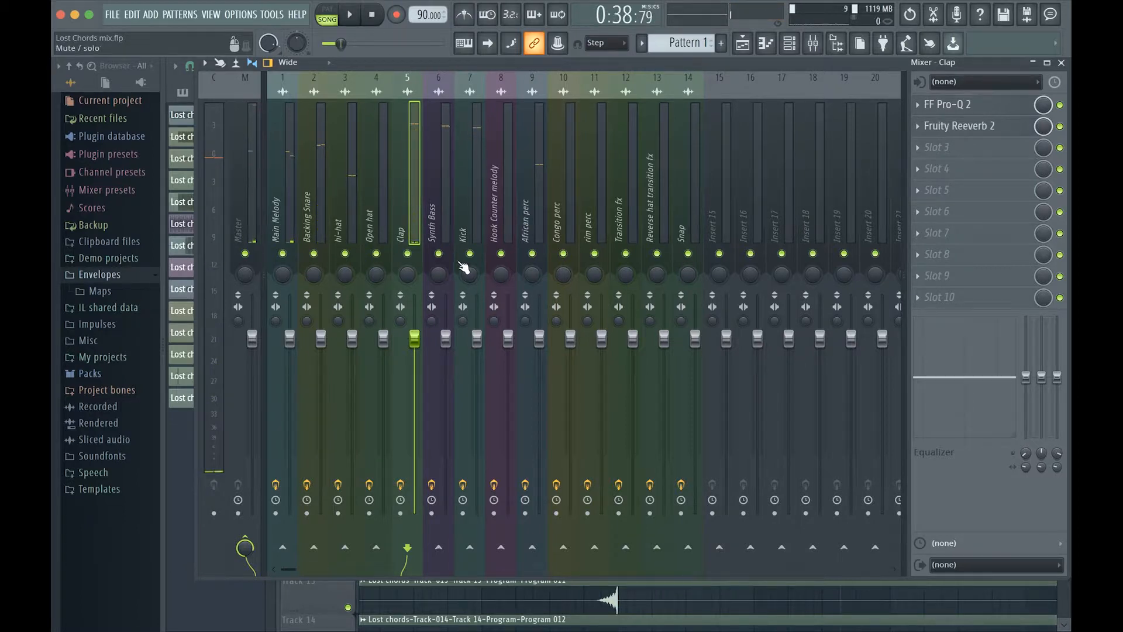
# Load Fruity Fast Dist into slot 3 of the Synth Bass track
pyautogui.click(429, 218)
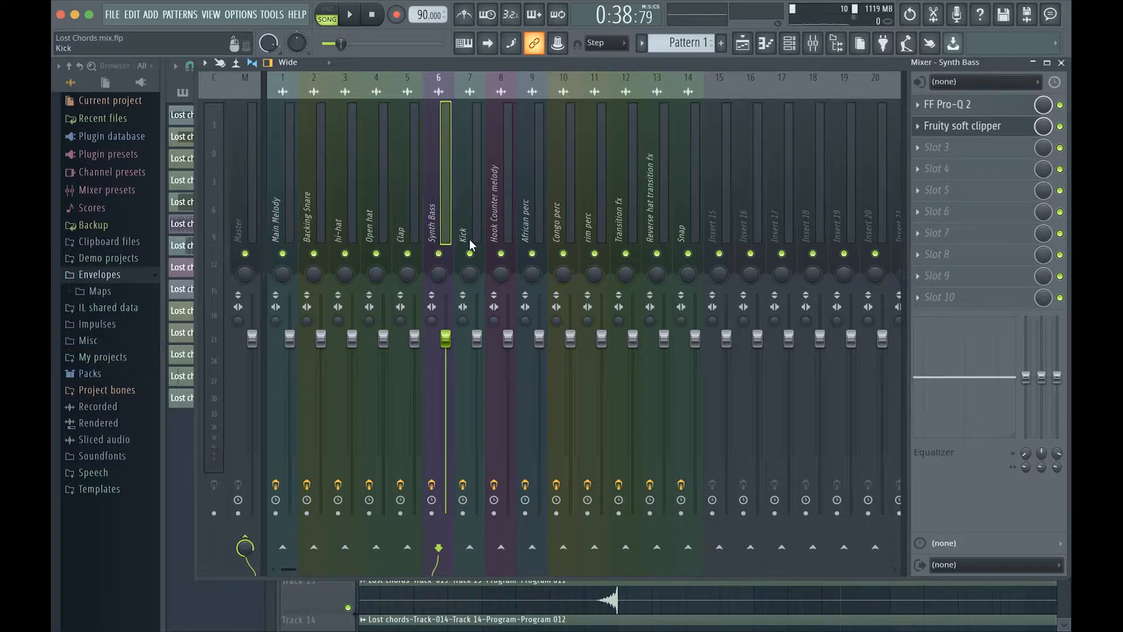
pyautogui.click(920, 153)
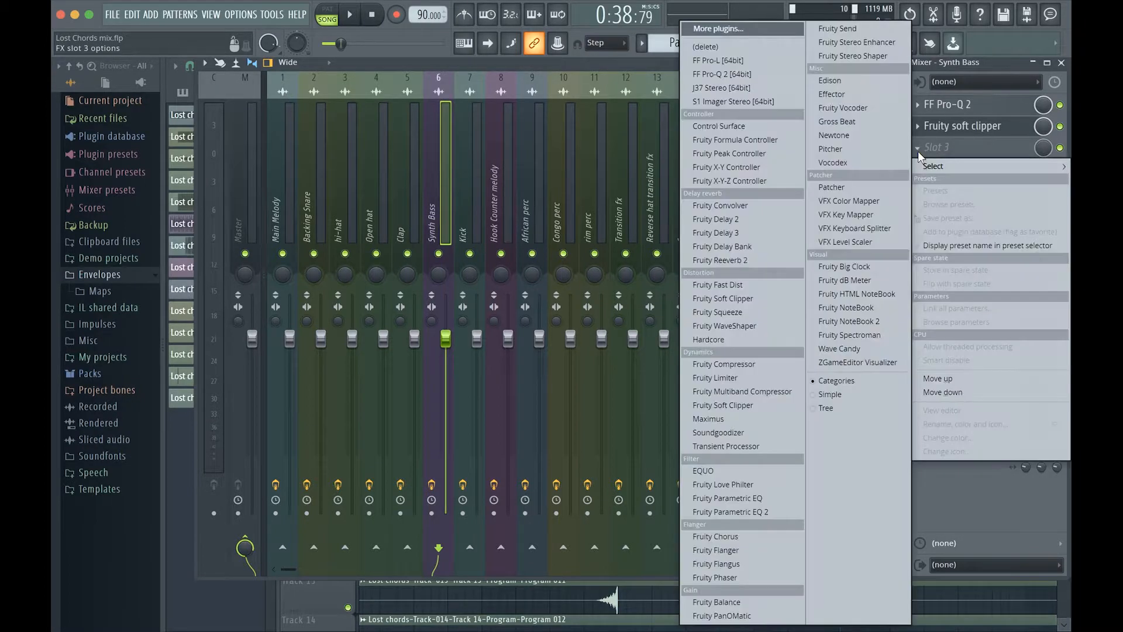
pyautogui.click(705, 291)
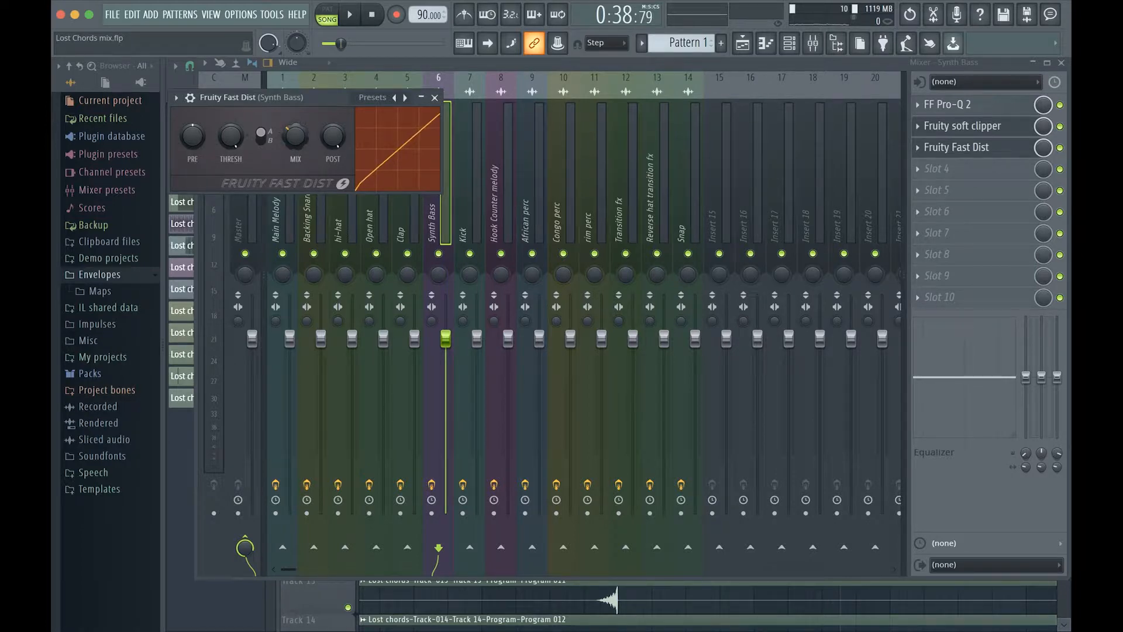
# Play the song, raise the Fruity Fast Dist mix level on the Synth Bass and solo that track
pyautogui.press('space')
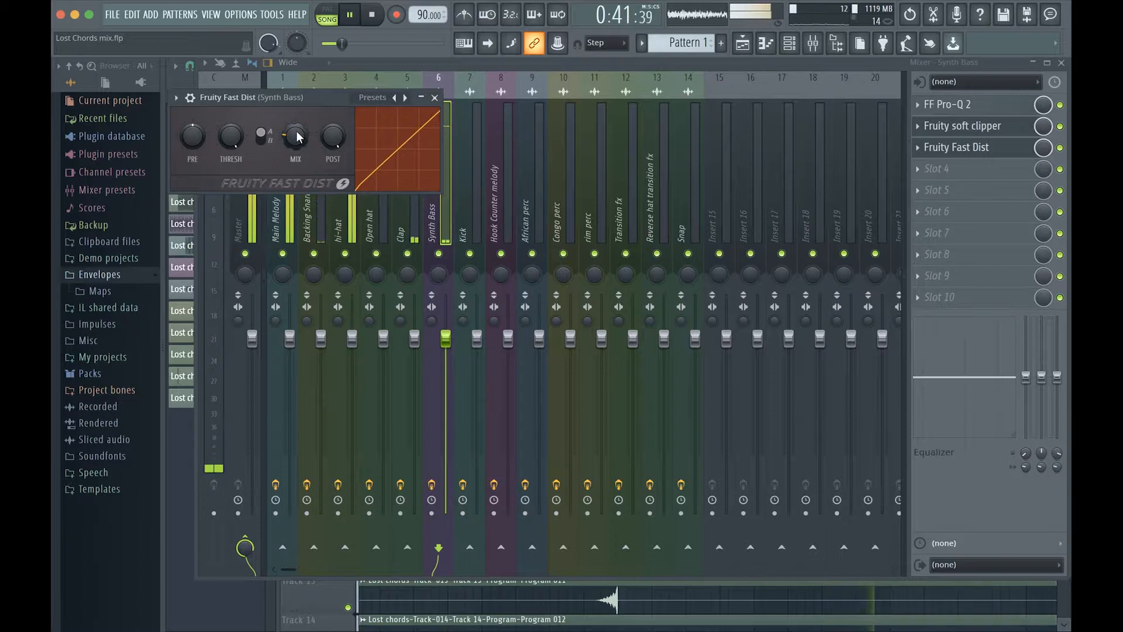
pyautogui.moveTo(297, 137); pyautogui.dragTo(297, 108)
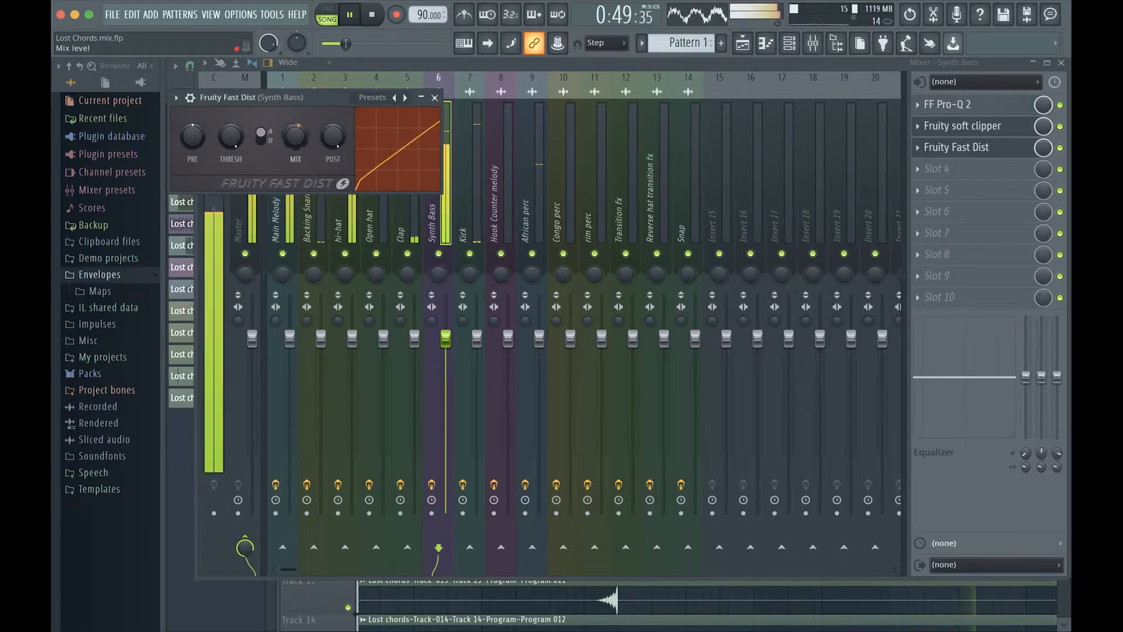
pyautogui.rightClick(439, 253)
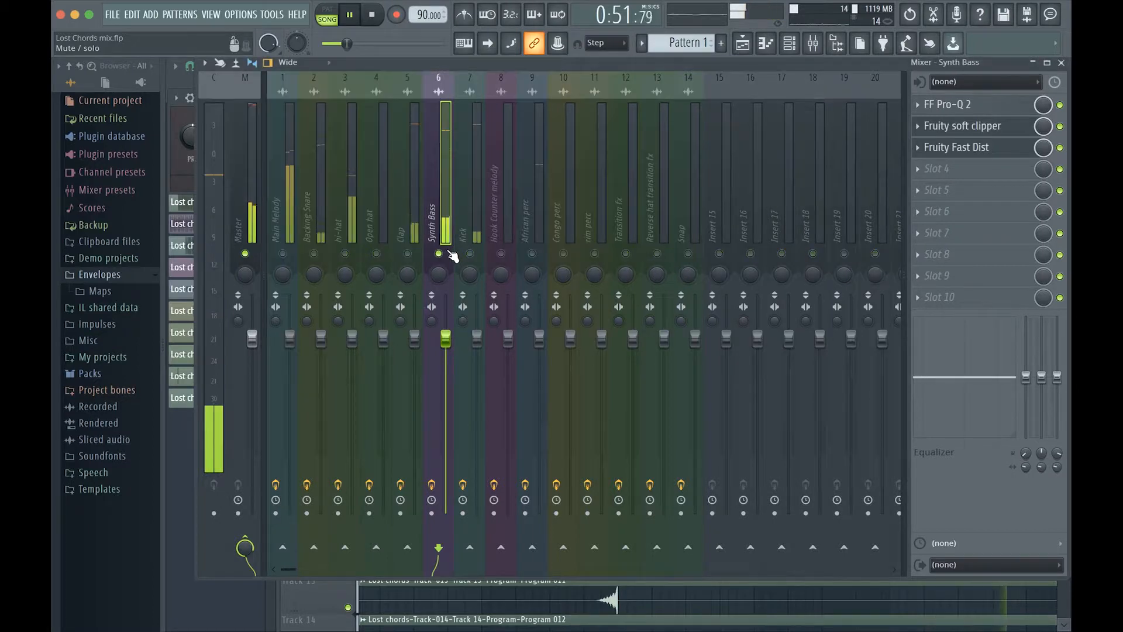
pyautogui.click(938, 152)
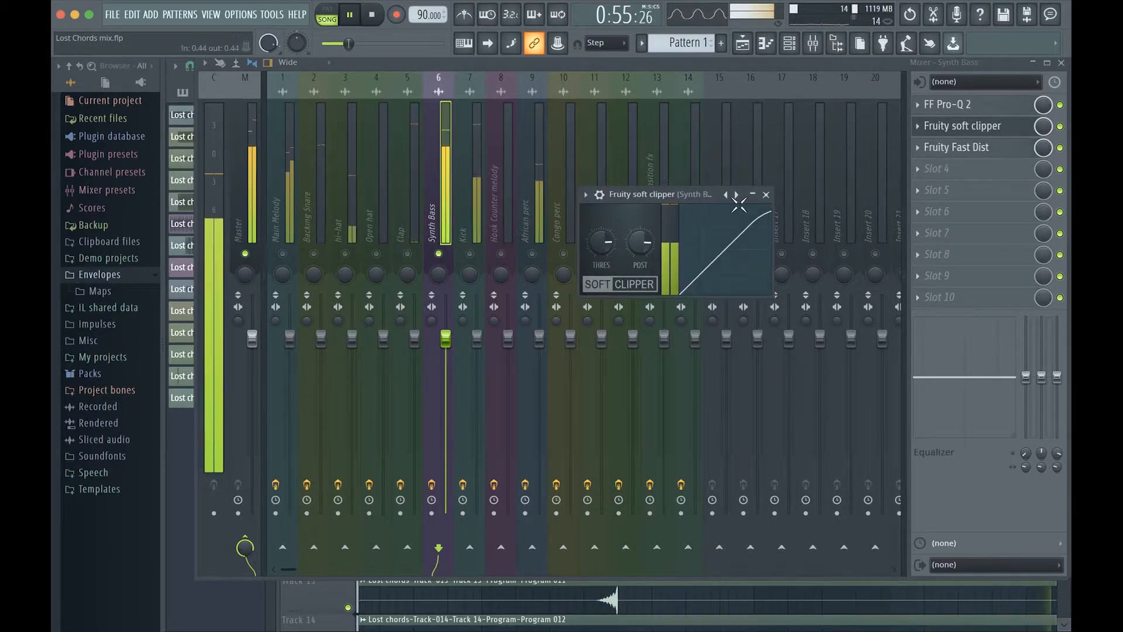
pyautogui.click(974, 153)
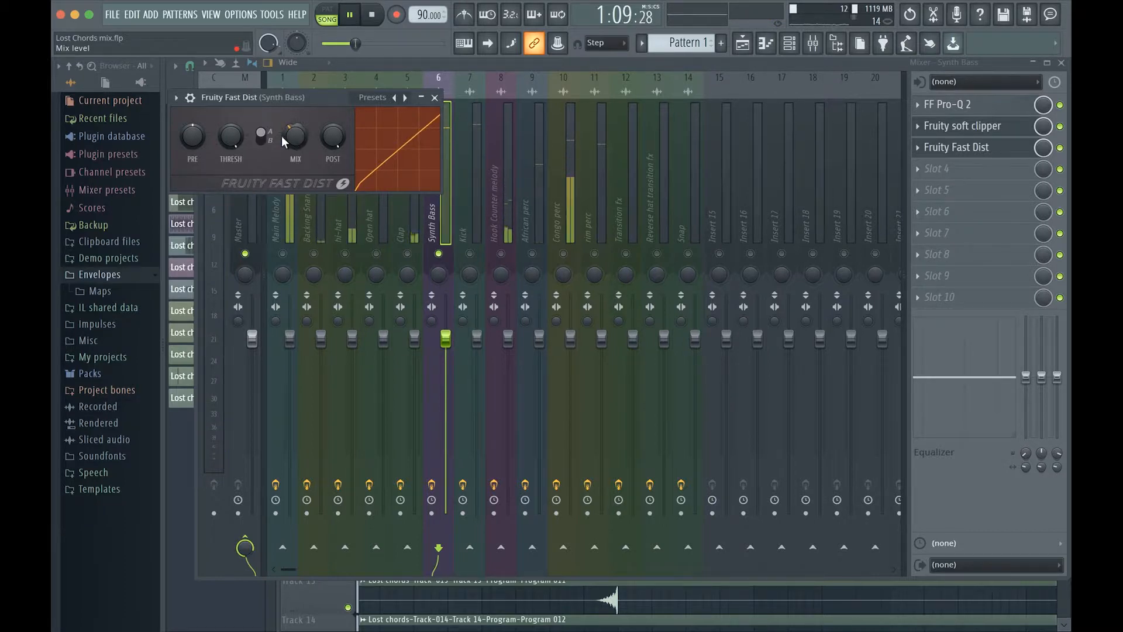
# Compare Fruity Fast Dist types A and B on the soloed Synth Bass, keep type A, and restore the full mix
pyautogui.click(263, 138)
pyautogui.click(263, 138)
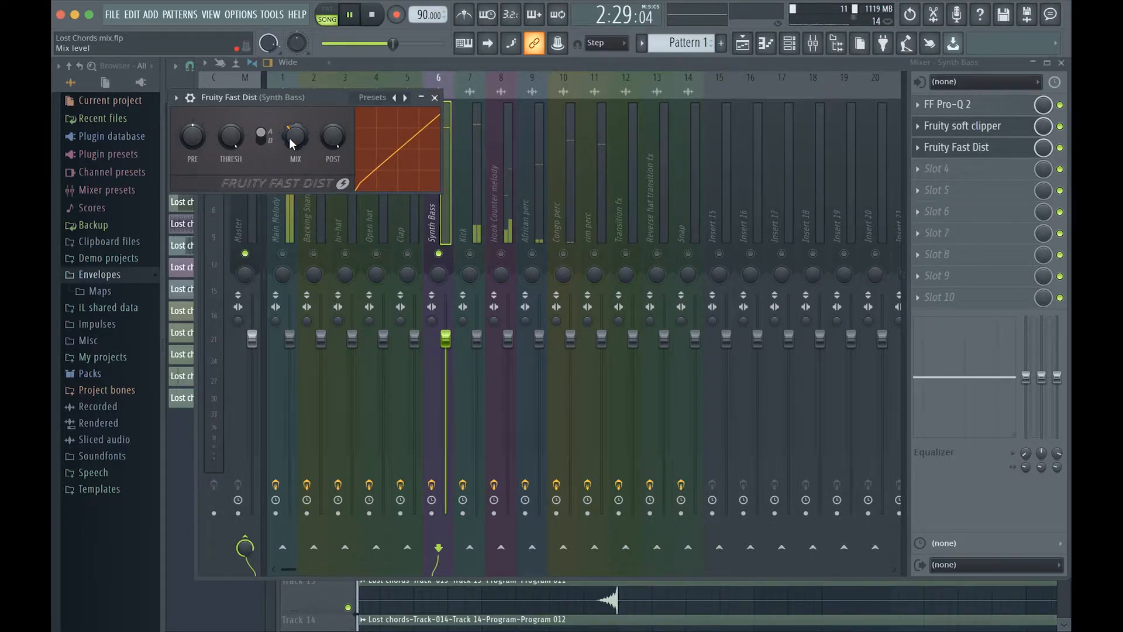
pyautogui.click(435, 98)
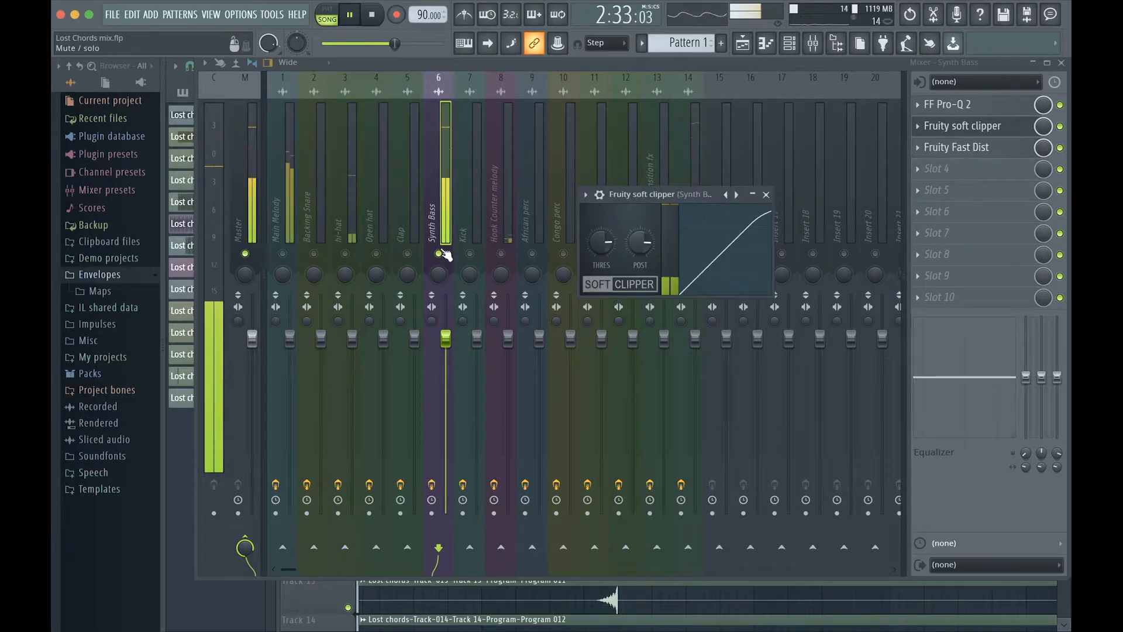
pyautogui.click(777, 178)
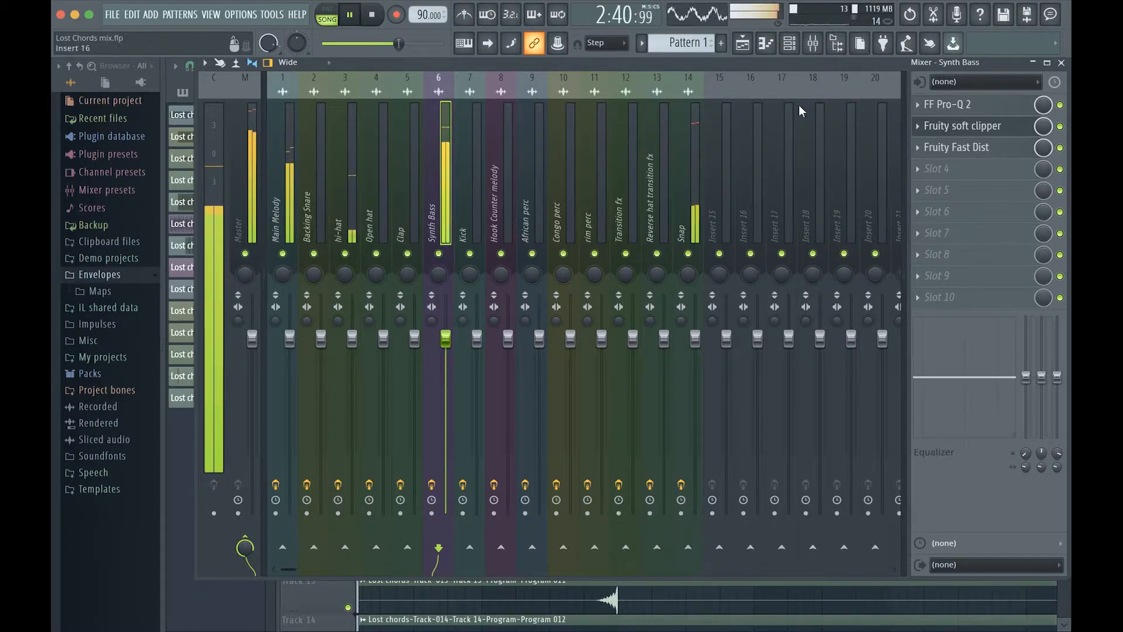
# Review the Synth Bass distortion mix level within the full mix, close its effect windows and stop playback
pyautogui.click(939, 154)
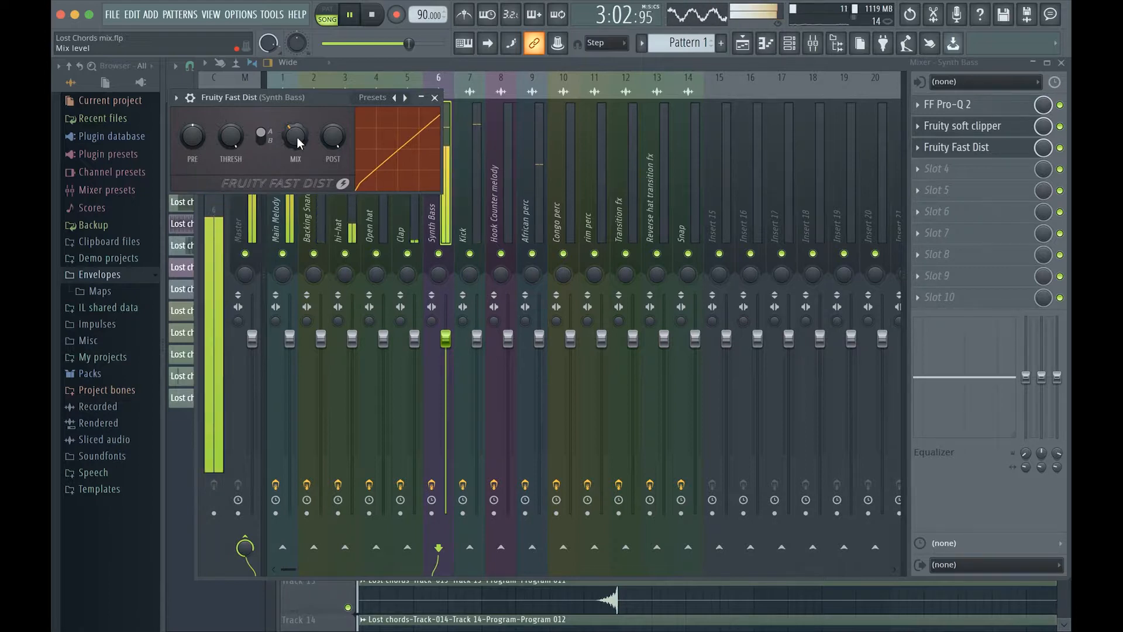
pyautogui.click(435, 100)
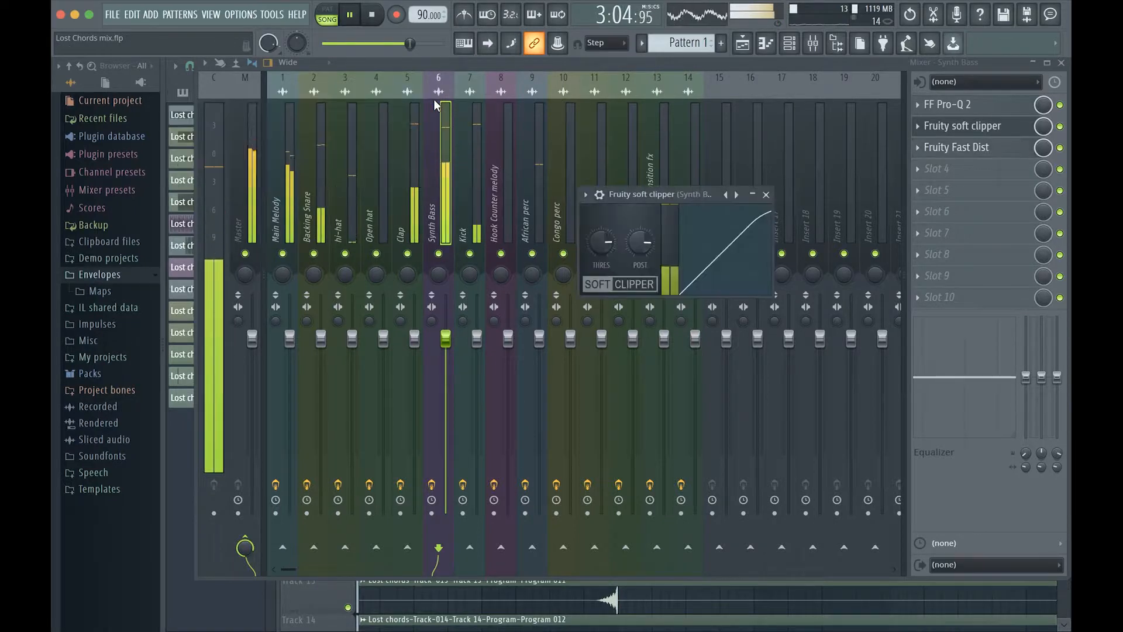
pyautogui.click(765, 194)
pyautogui.press('space')
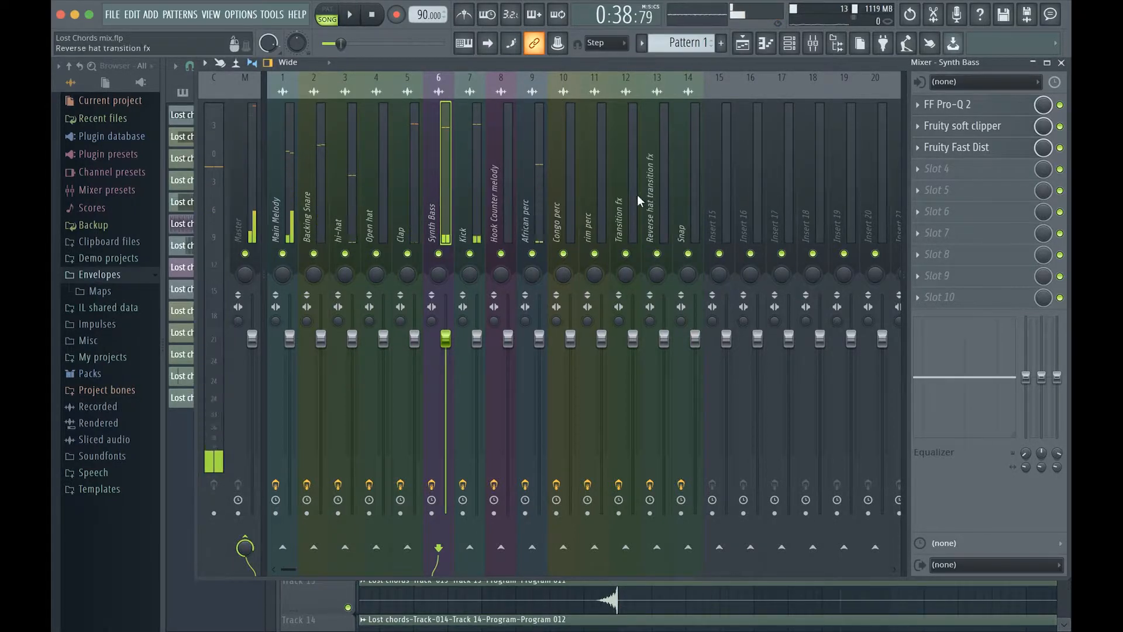
# Play the song and solo the Hook Counter melody track
pyautogui.click(496, 220)
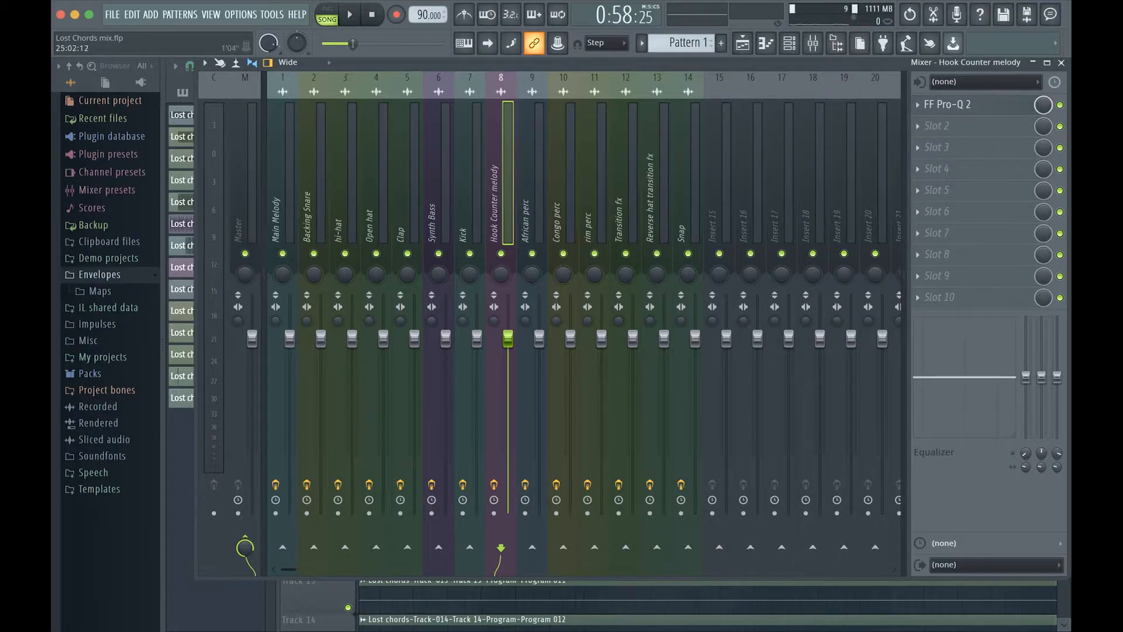
pyautogui.press('space')
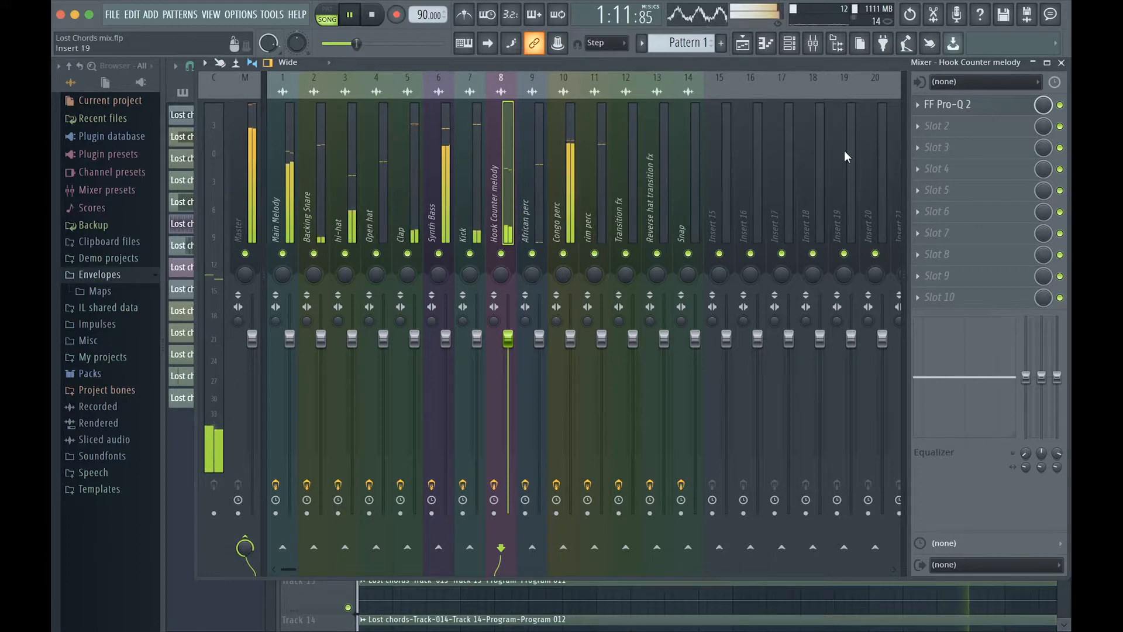
pyautogui.rightClick(500, 254)
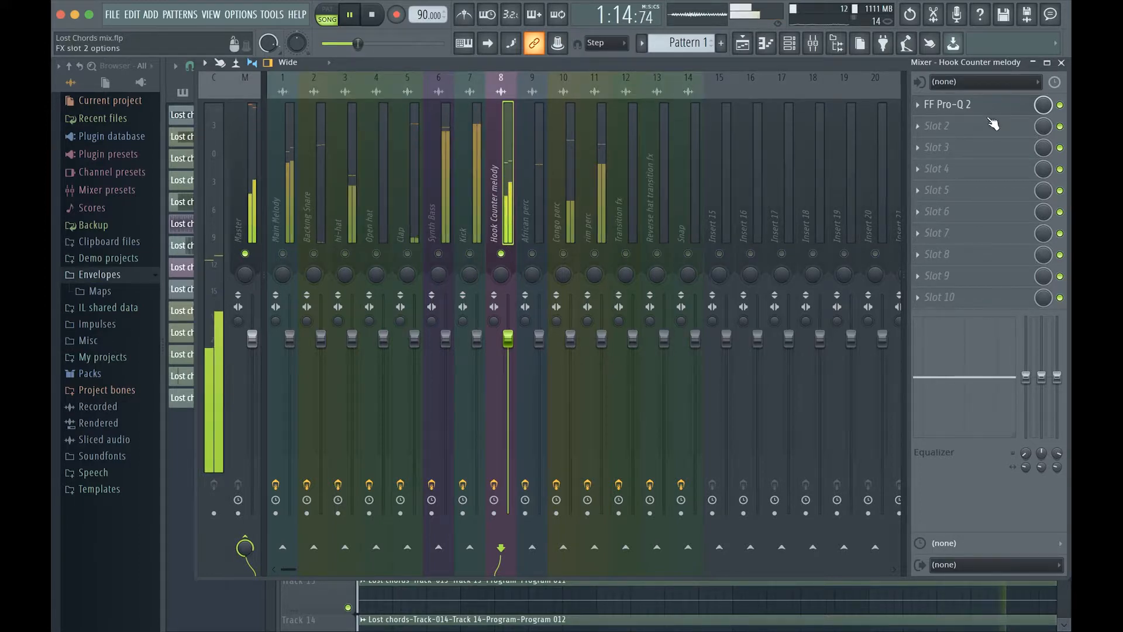
# Load the H-Delay Stereo plugin into effect slot 2 of the Hook Counter melody track
pyautogui.click(924, 126)
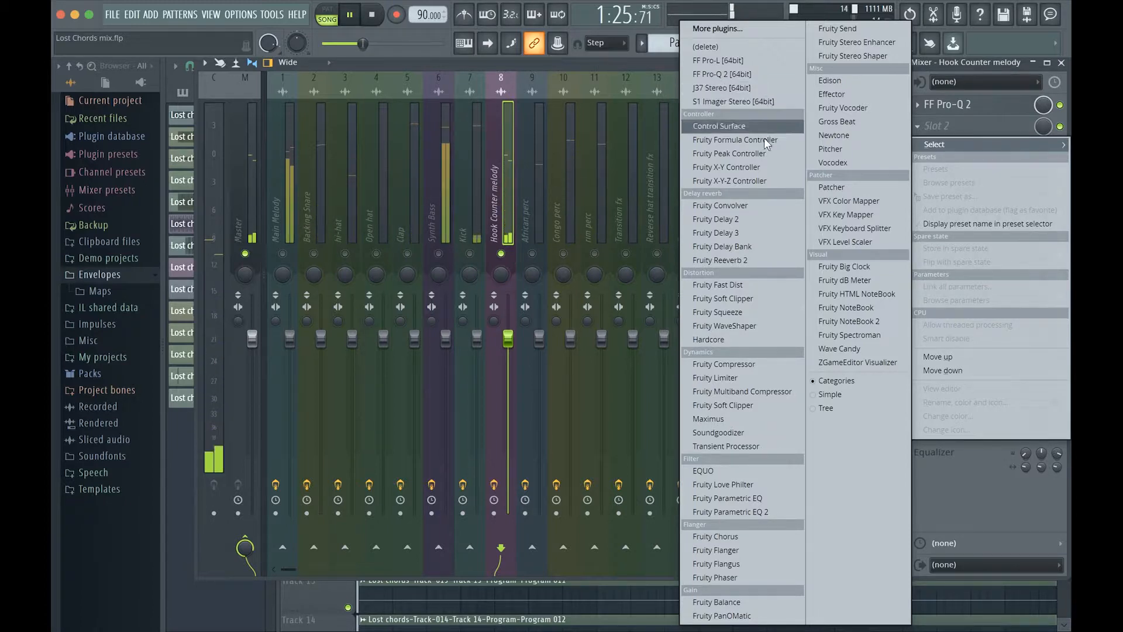
pyautogui.click(718, 30)
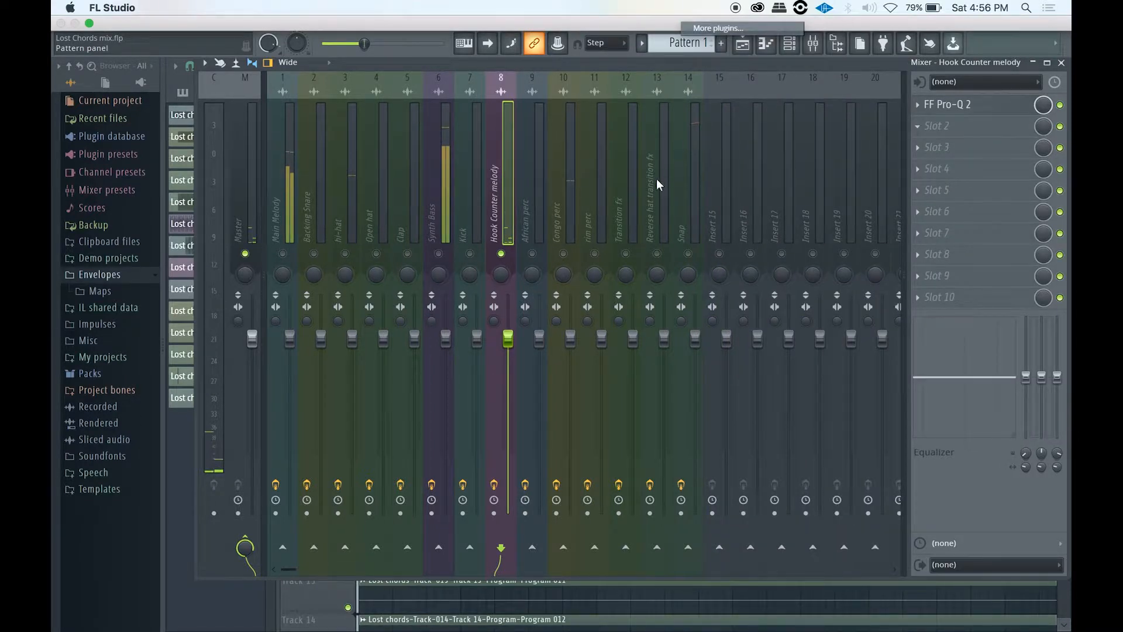
pyautogui.click(521, 609)
pyautogui.write('h-delay')
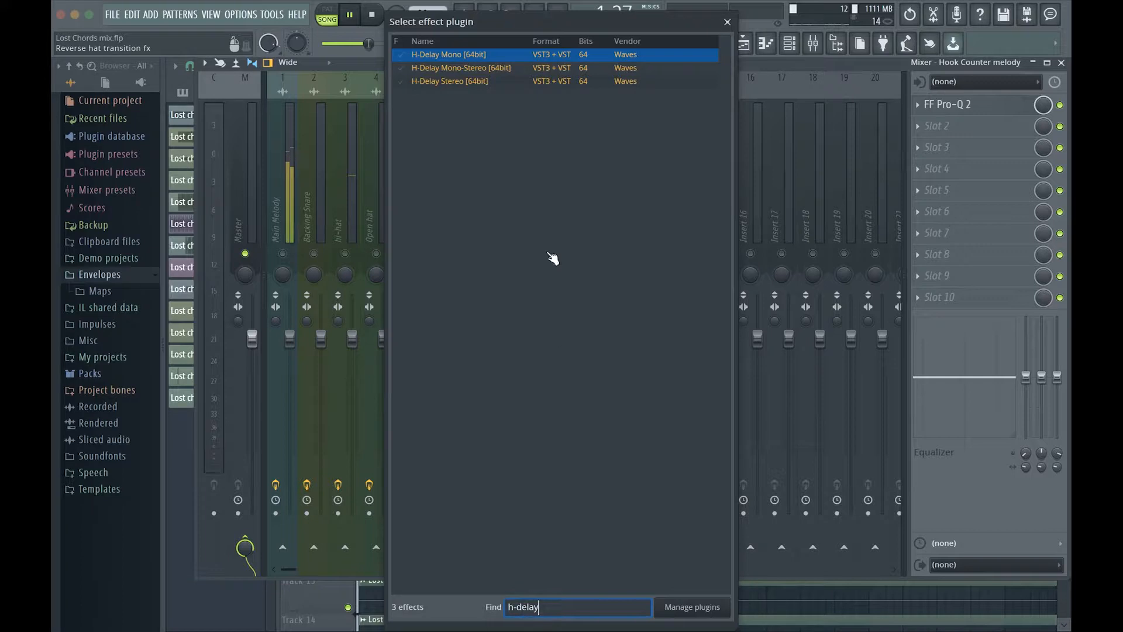
pyautogui.click(489, 83)
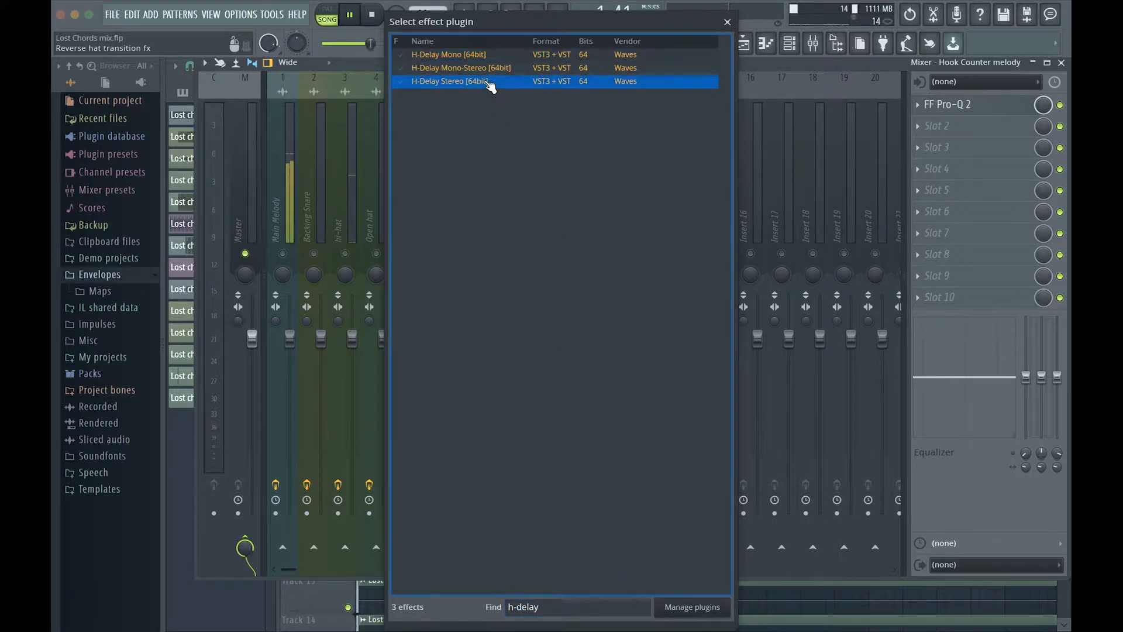
pyautogui.doubleClick(484, 84)
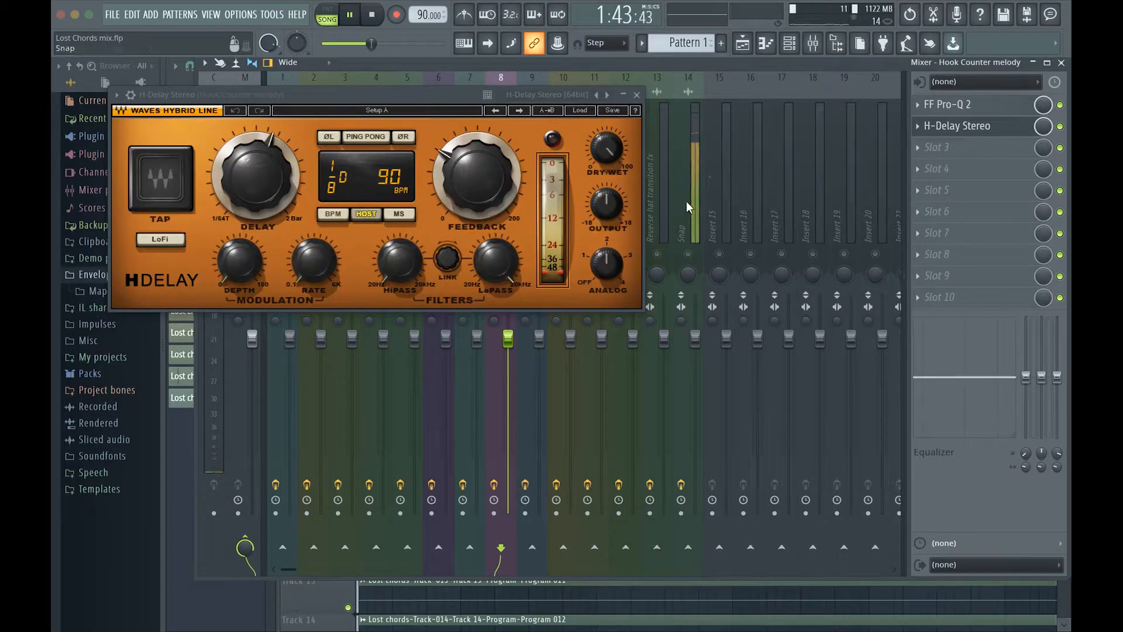
# Turn down H-Delay's dry/wet mix and Analog amount, and set Feedback to 19
pyautogui.moveTo(607, 148); pyautogui.dragTo(607, 193)
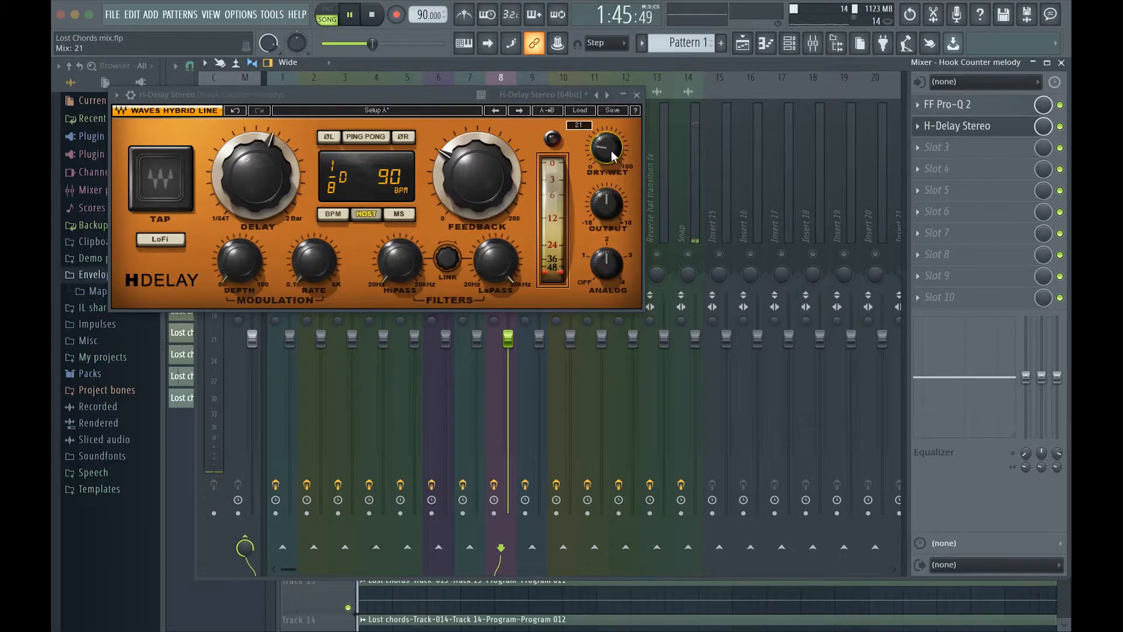
pyautogui.moveTo(607, 275); pyautogui.dragTo(607, 298)
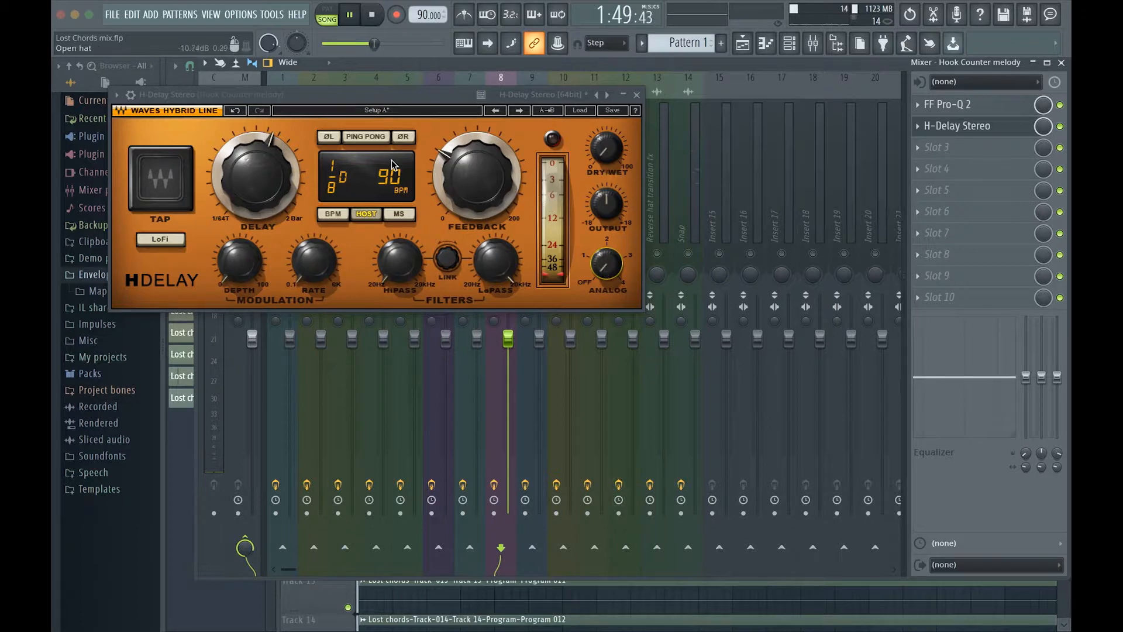
pyautogui.moveTo(485, 211); pyautogui.dragTo(485, 234)
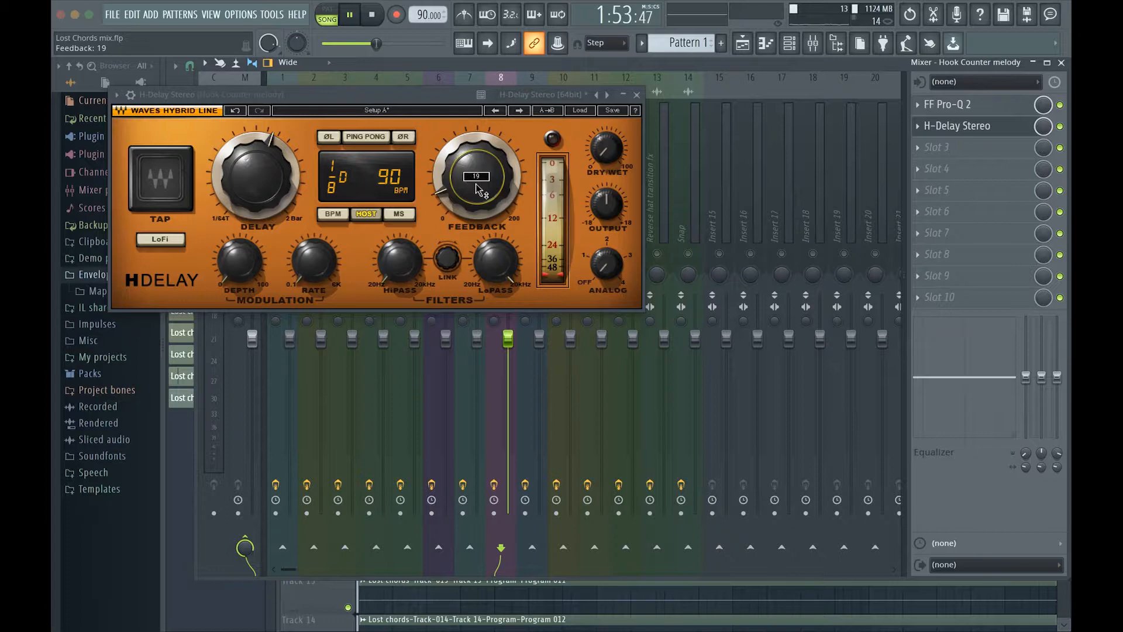
# Enable H-Delay's Ping Pong mode and set its dry/wet mix to 12 while the Hook Counter melody plays
pyautogui.press('space')
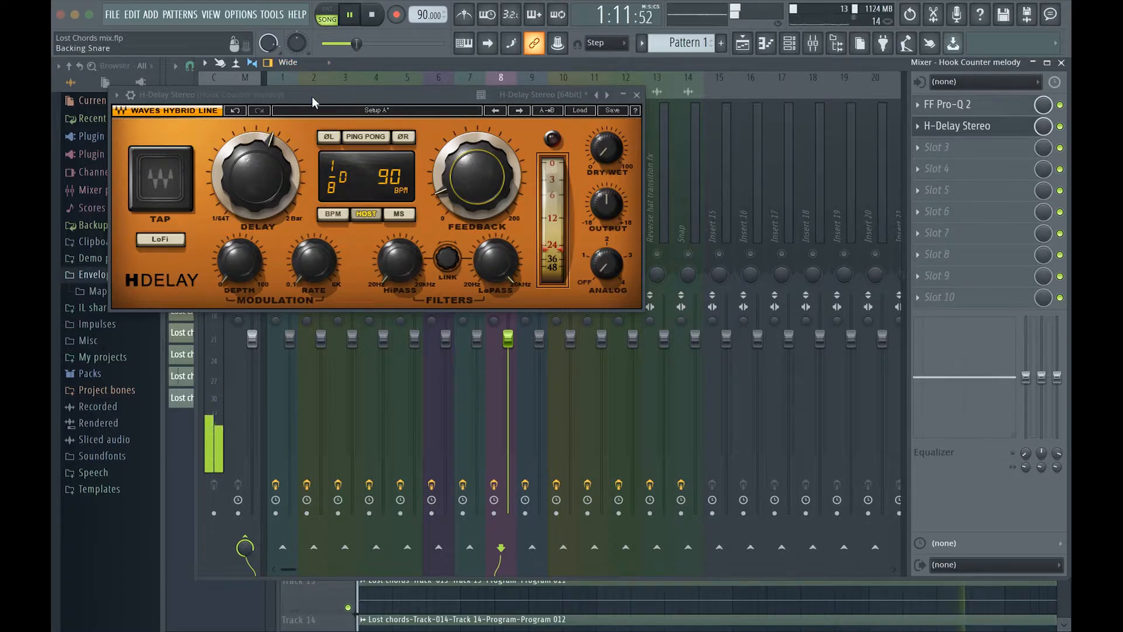
pyautogui.moveTo(311, 100); pyautogui.dragTo(517, 106)
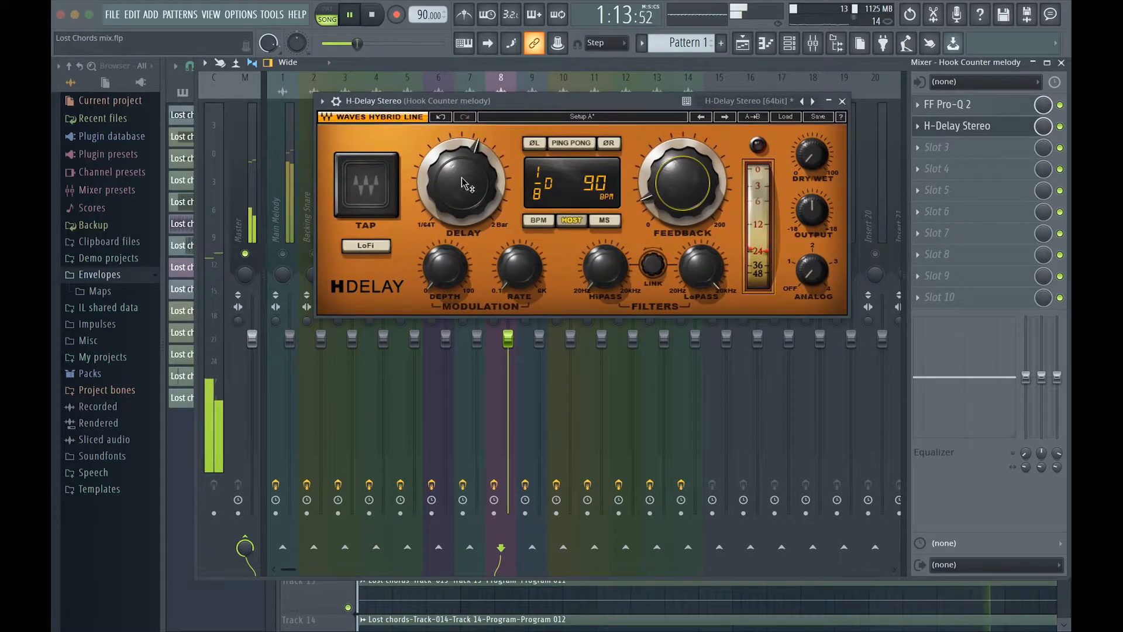
pyautogui.click(586, 145)
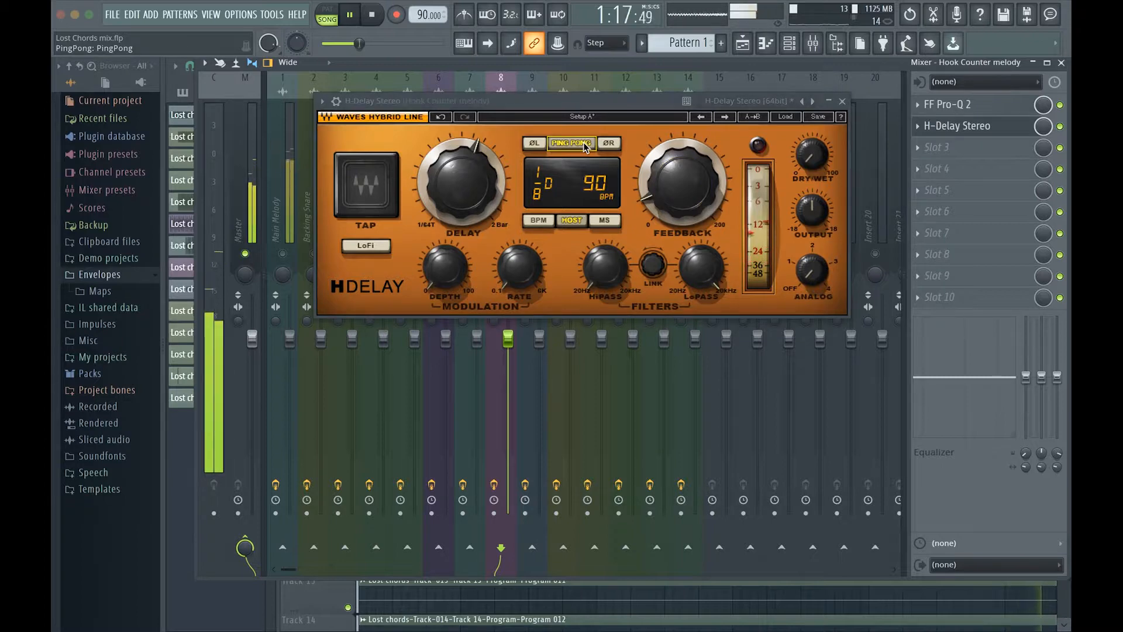
pyautogui.moveTo(808, 158); pyautogui.dragTo(808, 191)
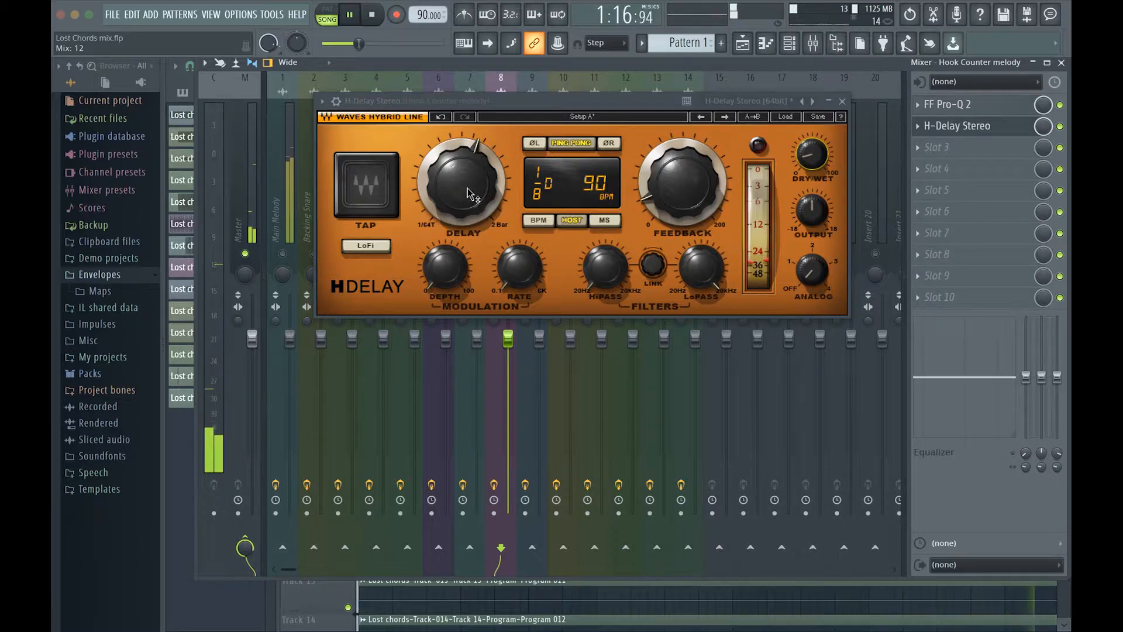
# Set the H-Delay delay time to 1/8T and replay the Hook Counter melody passage to audition it
pyautogui.moveTo(468, 193); pyautogui.dragTo(462, 198)
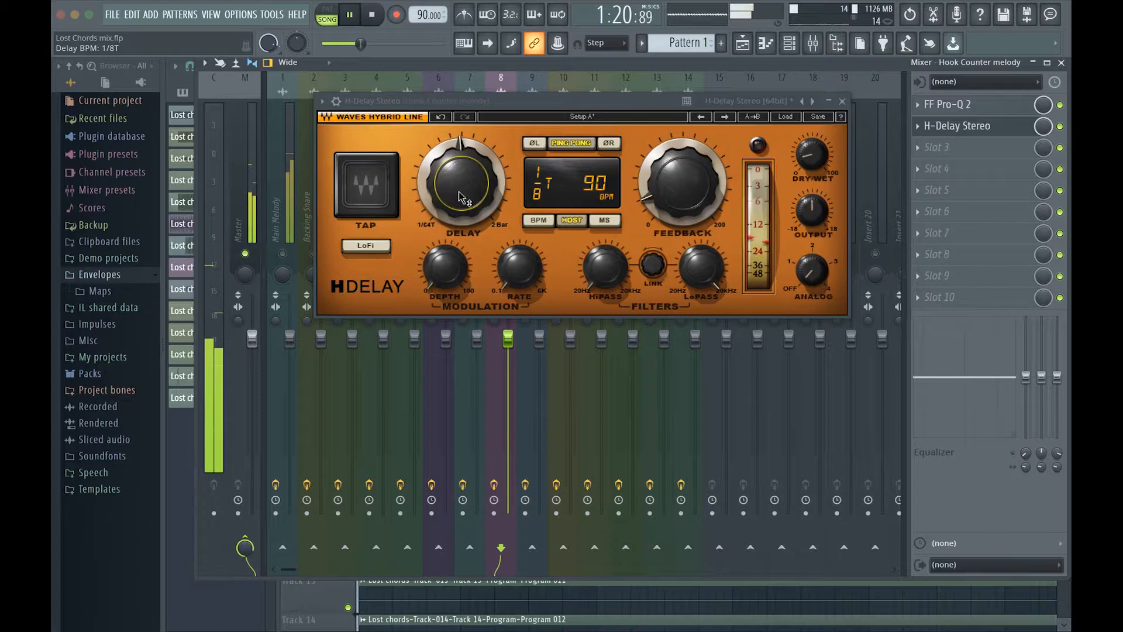
pyautogui.press('space')
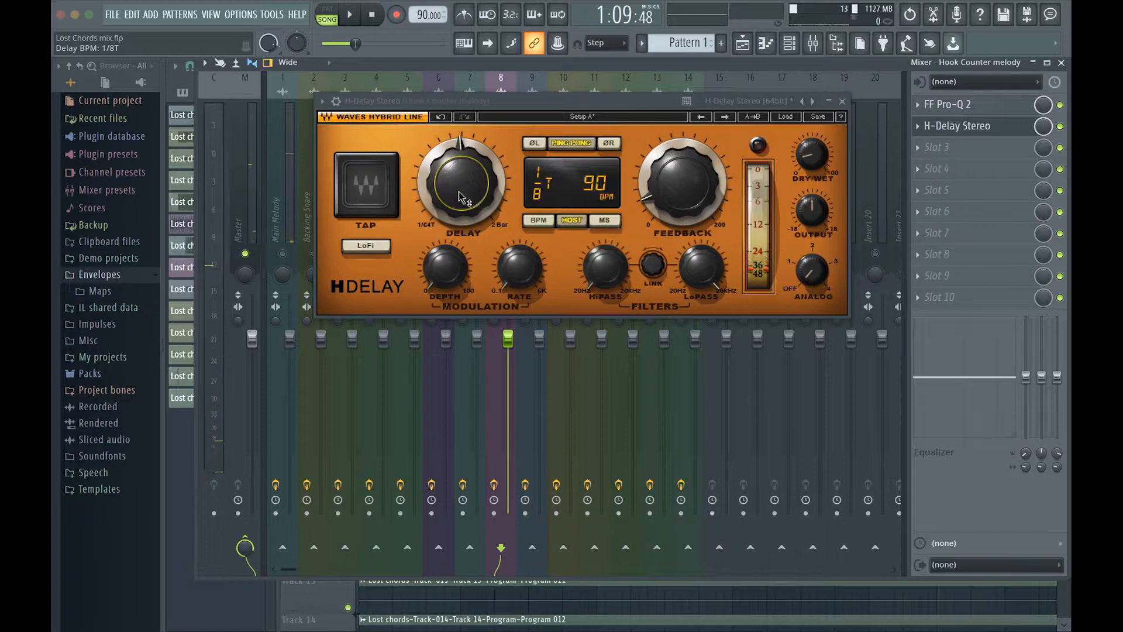
pyautogui.press('space')
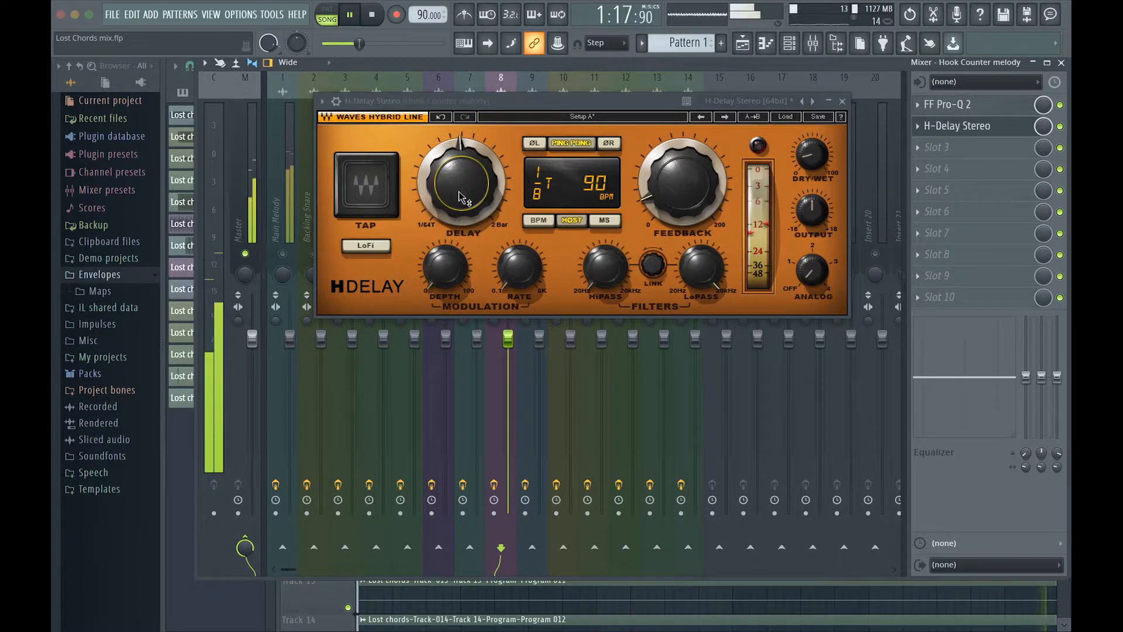
pyautogui.press('space')
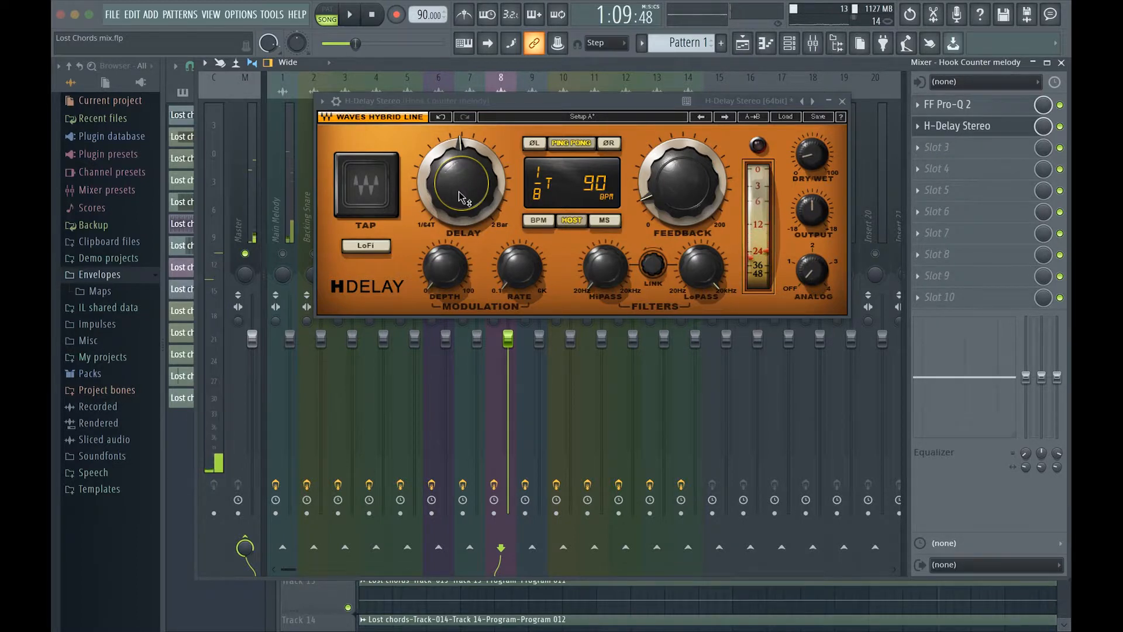
pyautogui.press('space')
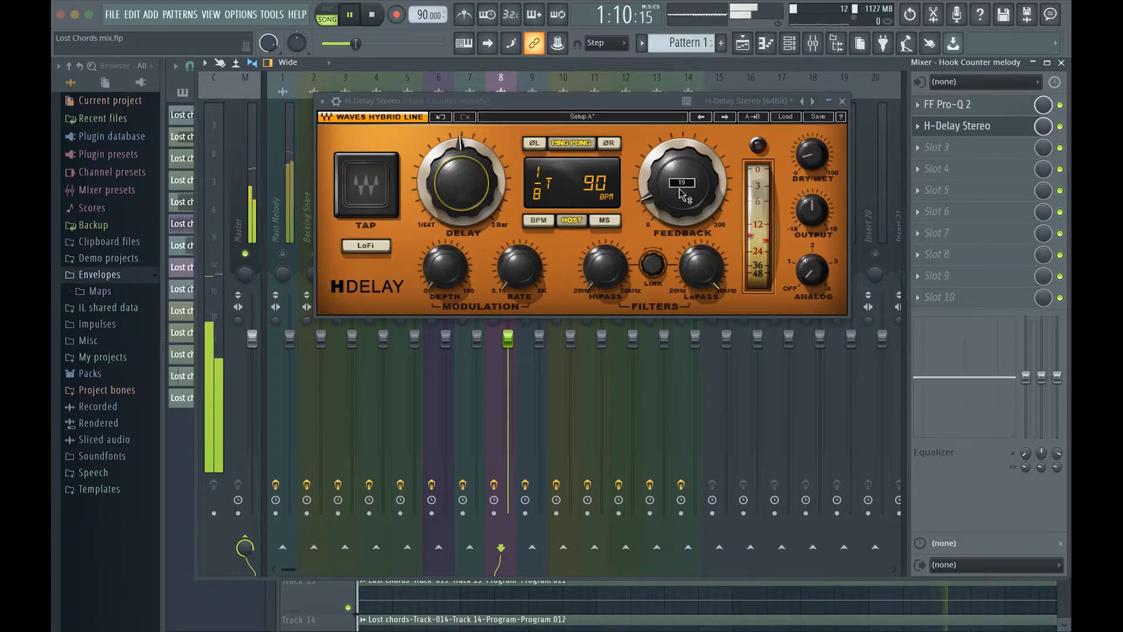
# Set H-Delay's dry/wet mix to 15 and turn on LoFi, comparing the sound with it on and off
pyautogui.click(816, 168)
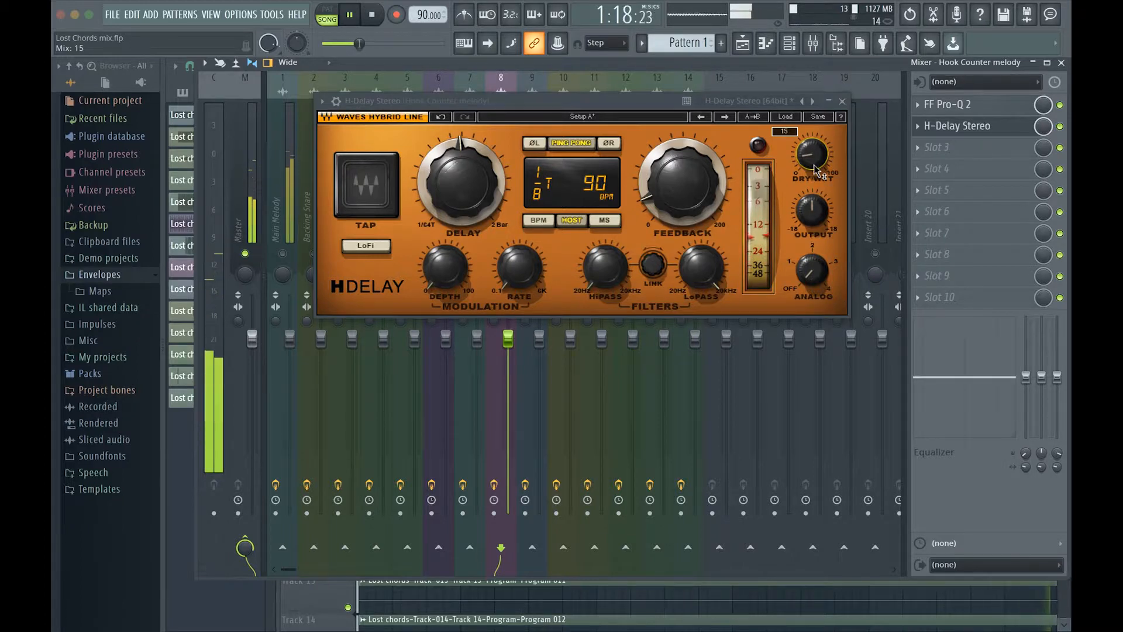
pyautogui.click(366, 246)
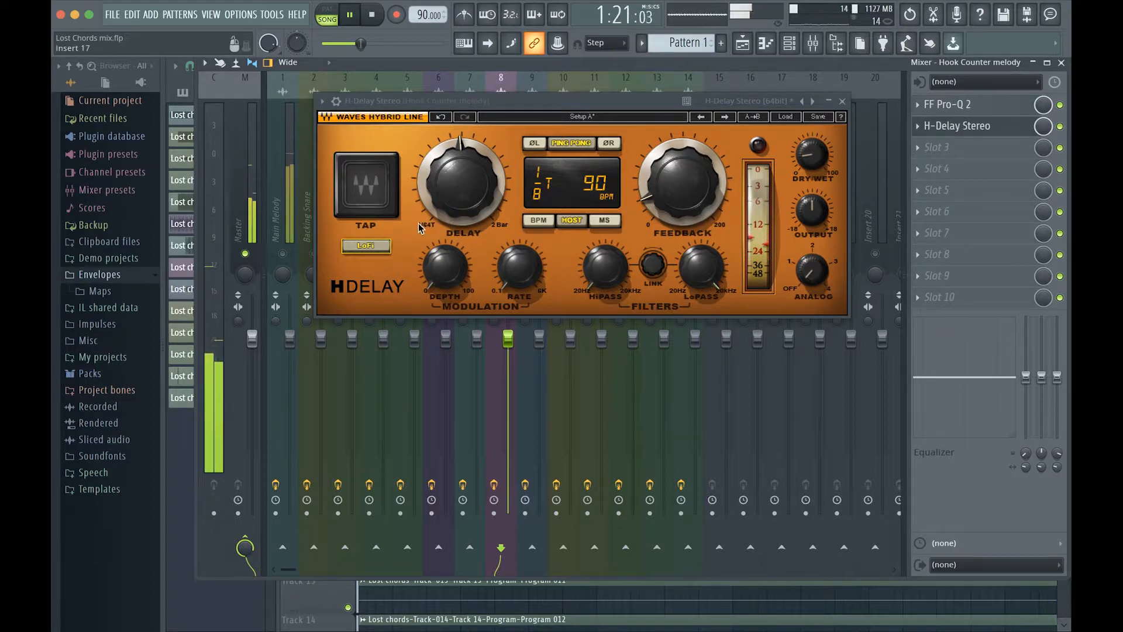
pyautogui.click(365, 247)
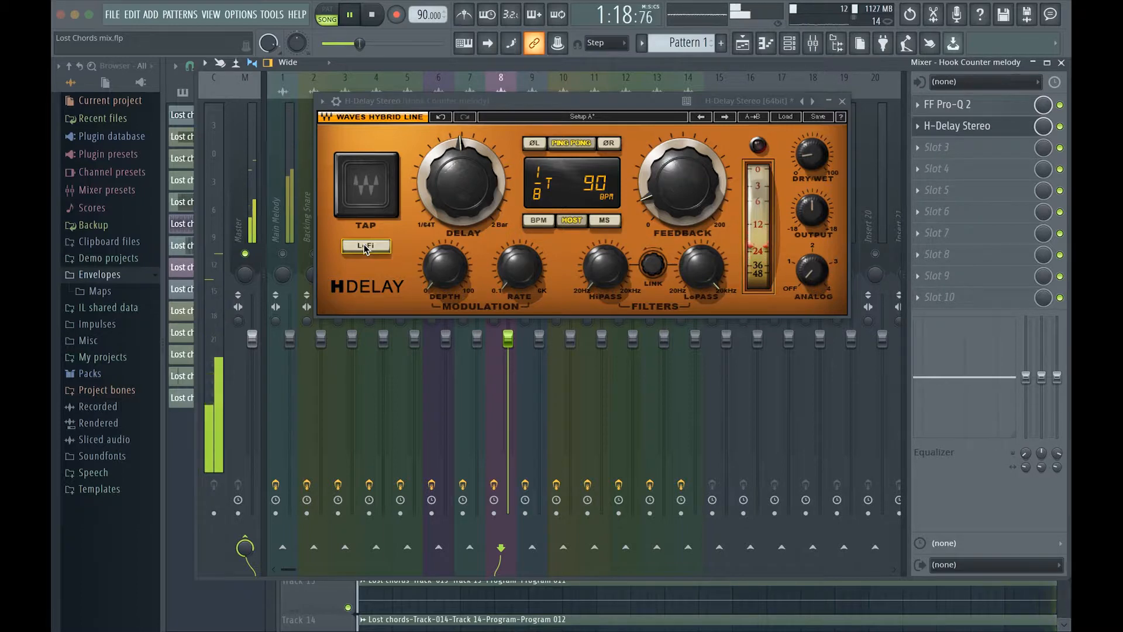
pyautogui.click(365, 247)
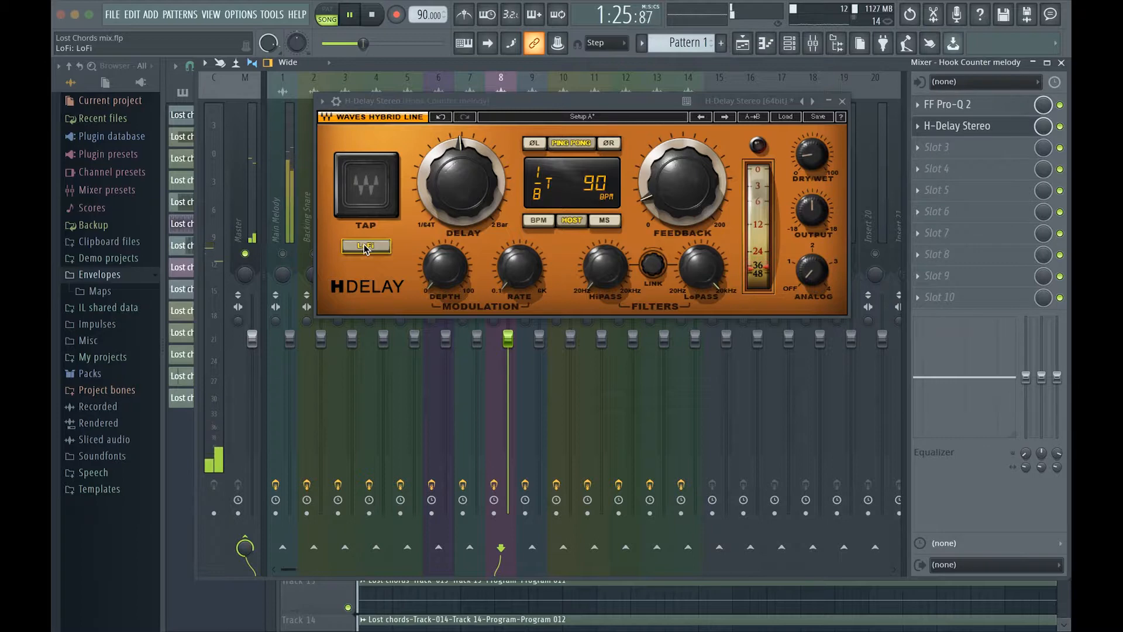
# Replay the Hook Counter melody passage with LoFi switched on, and bypass H-Delay to compare the sound without it
pyautogui.press('space')
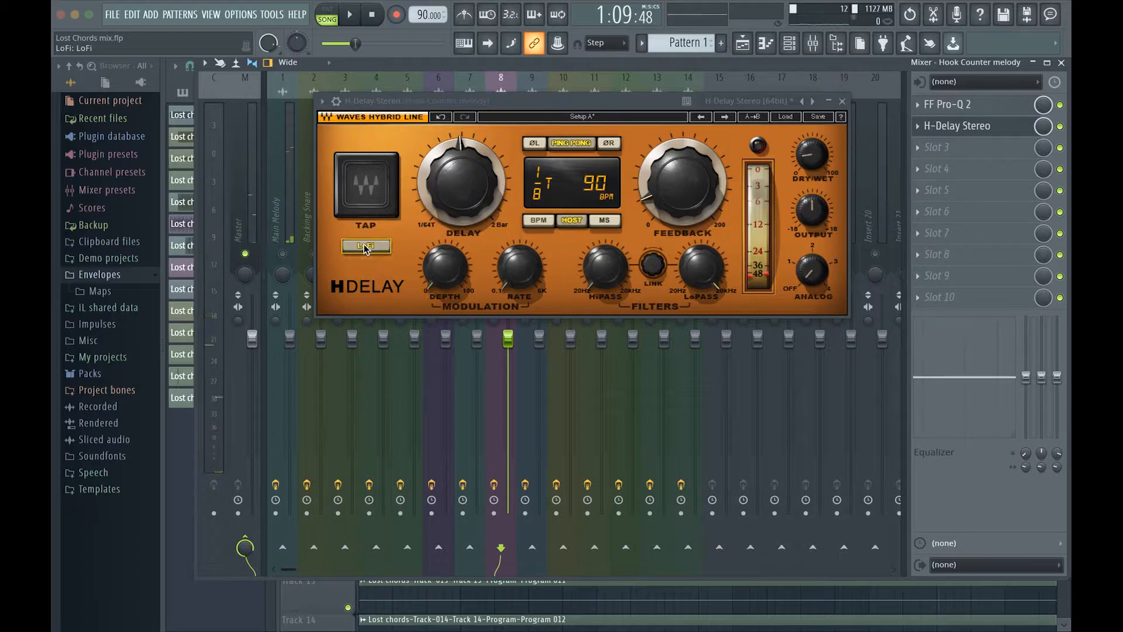
pyautogui.press('space')
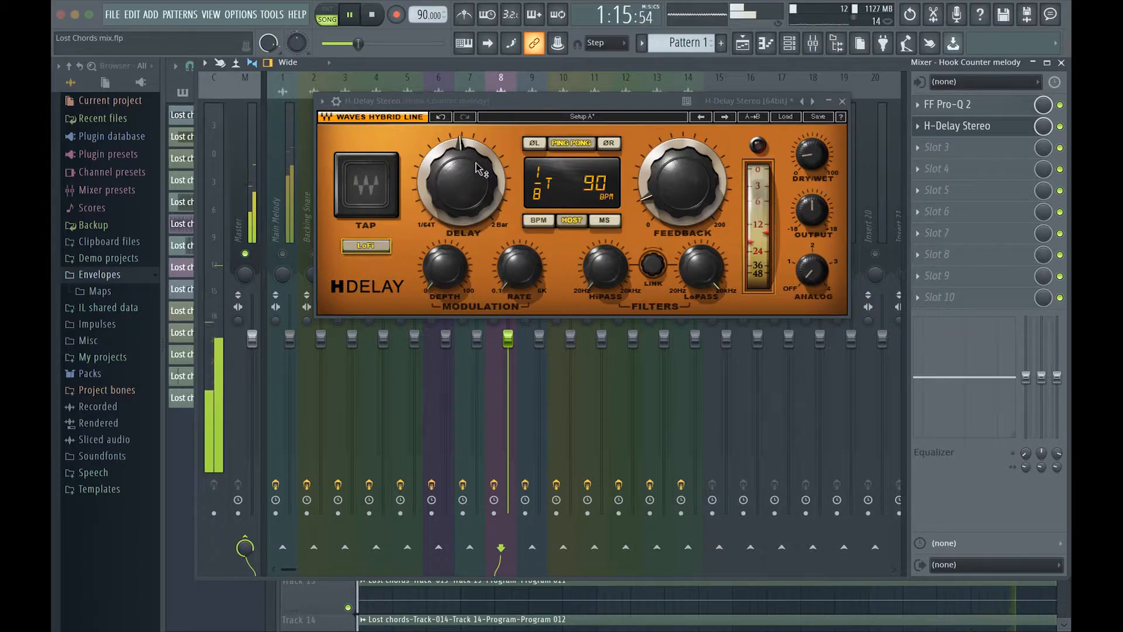
pyautogui.press('space')
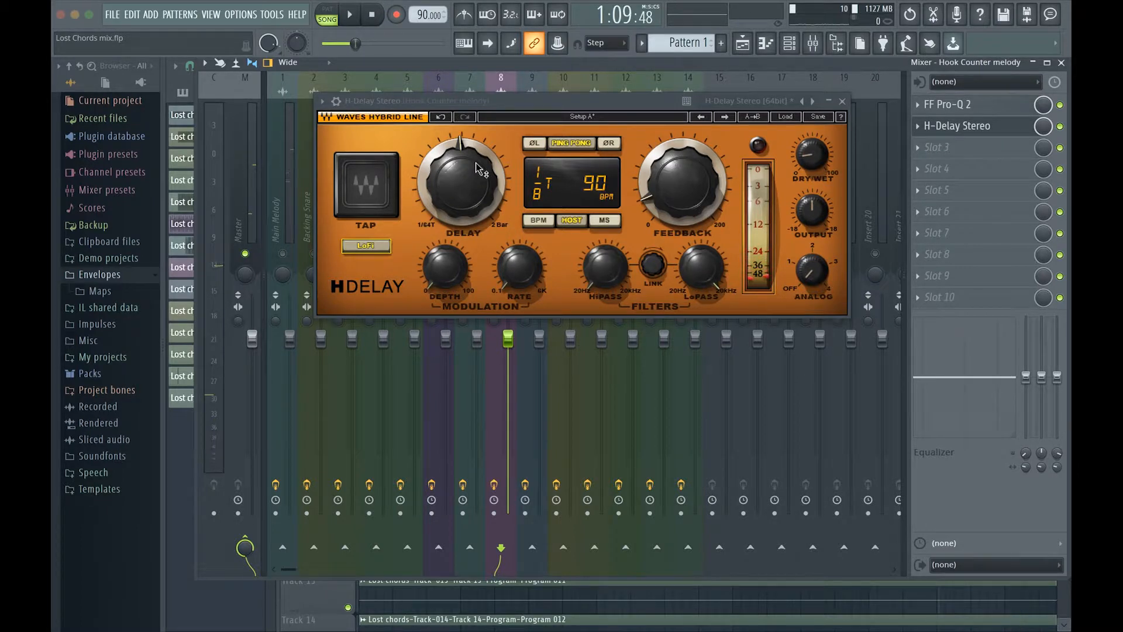
pyautogui.press('space')
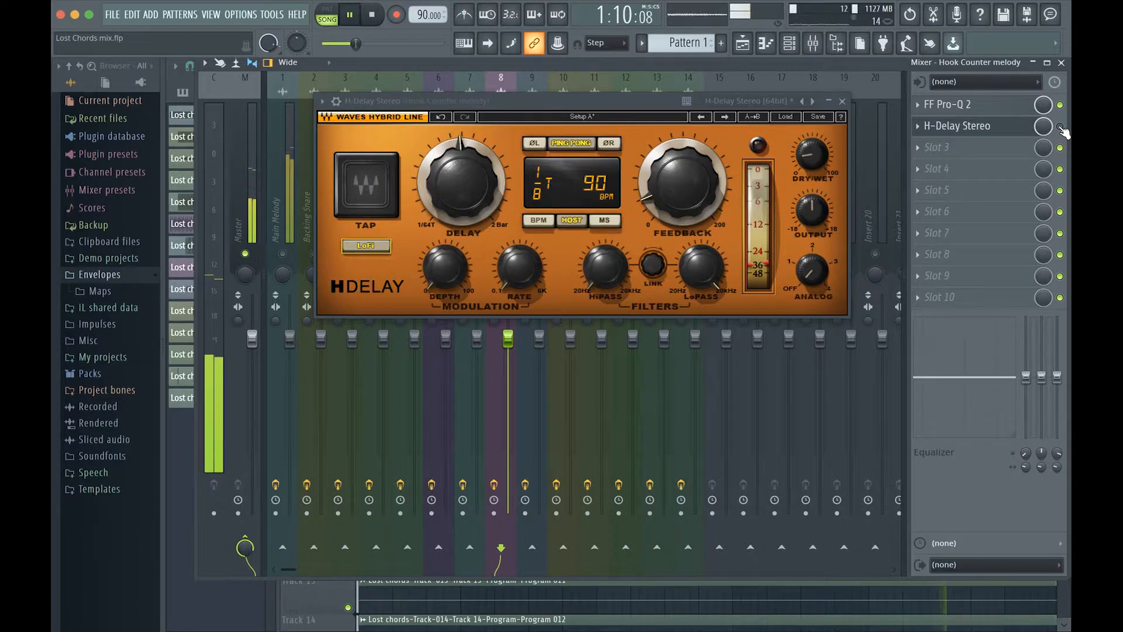
pyautogui.click(1060, 126)
pyautogui.press('space')
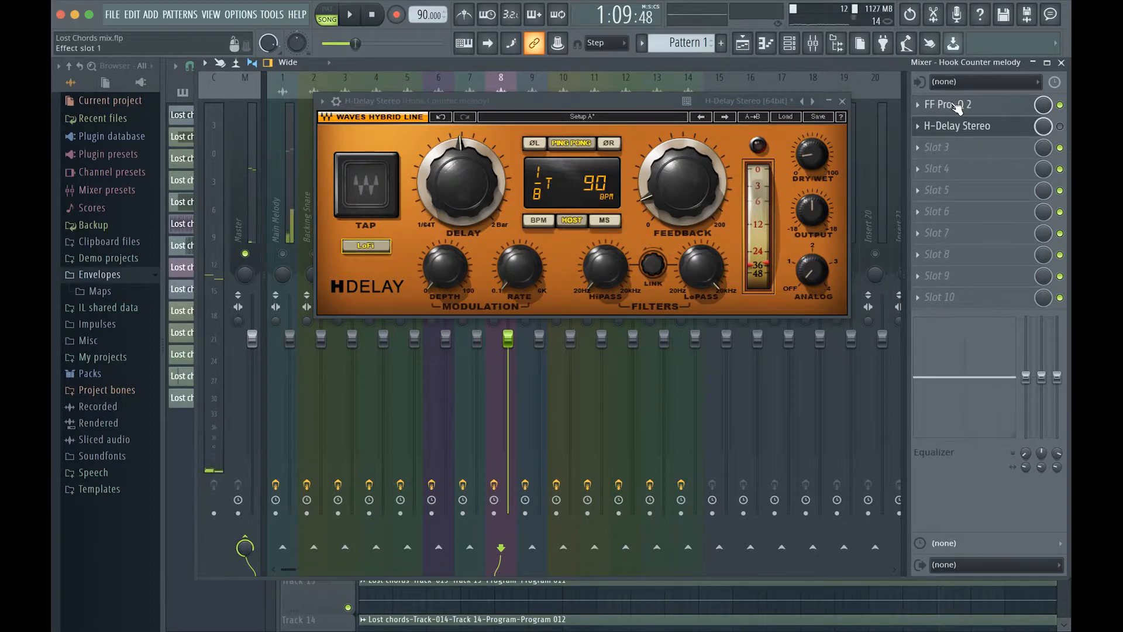
# Replace H-Delay on the Hook Counter melody track with the S1 Imager Stereo plugin
pyautogui.click(918, 127)
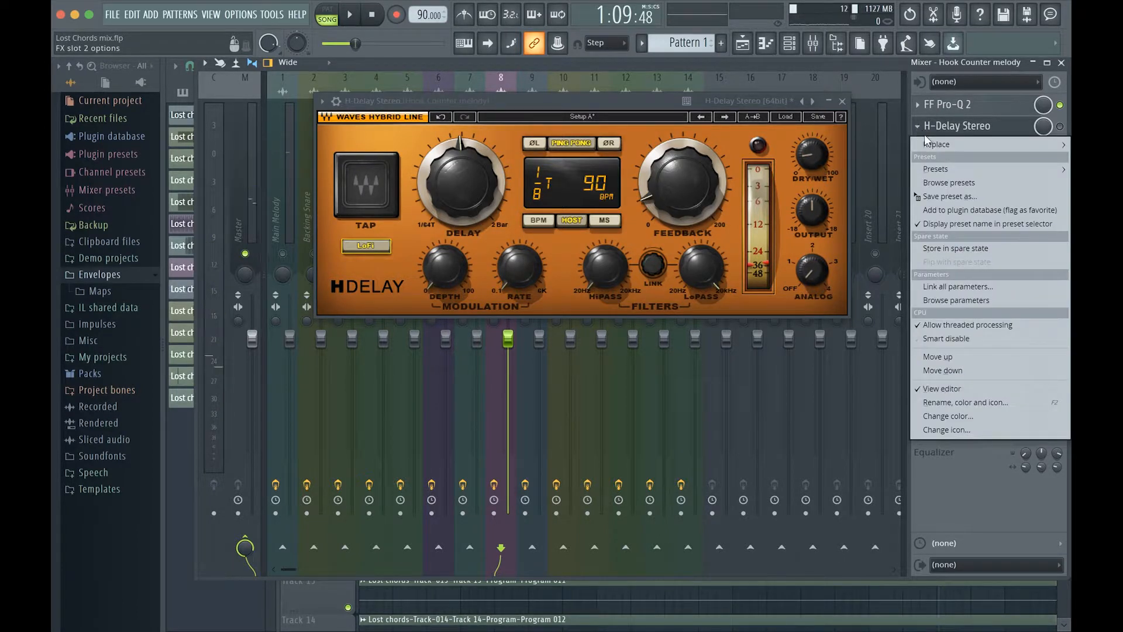
pyautogui.moveTo(926, 137)
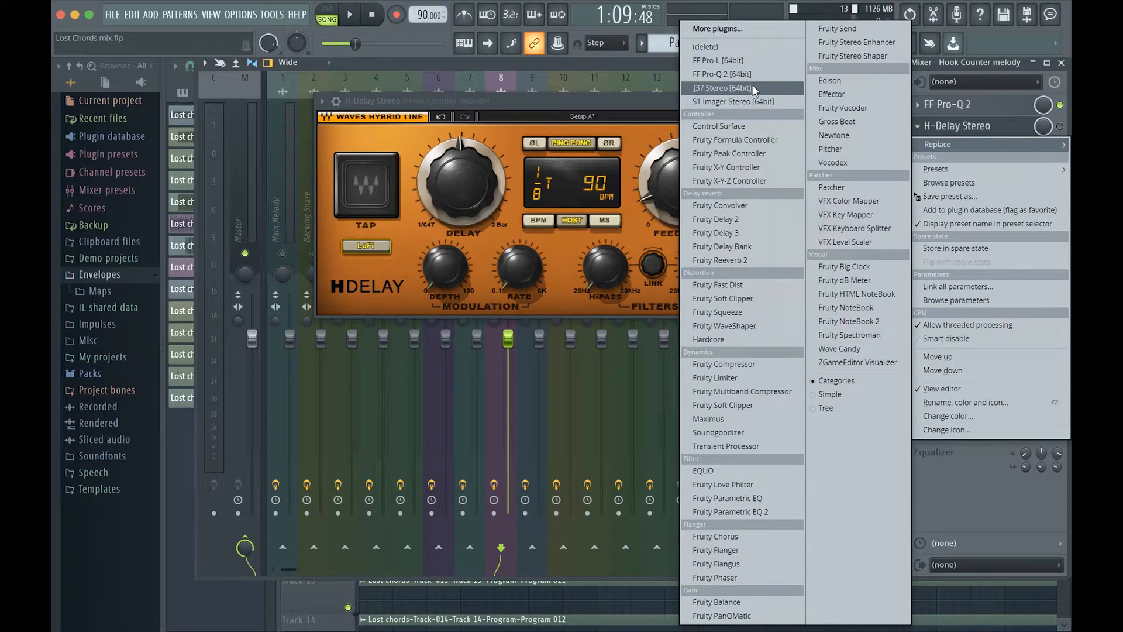
pyautogui.click(751, 101)
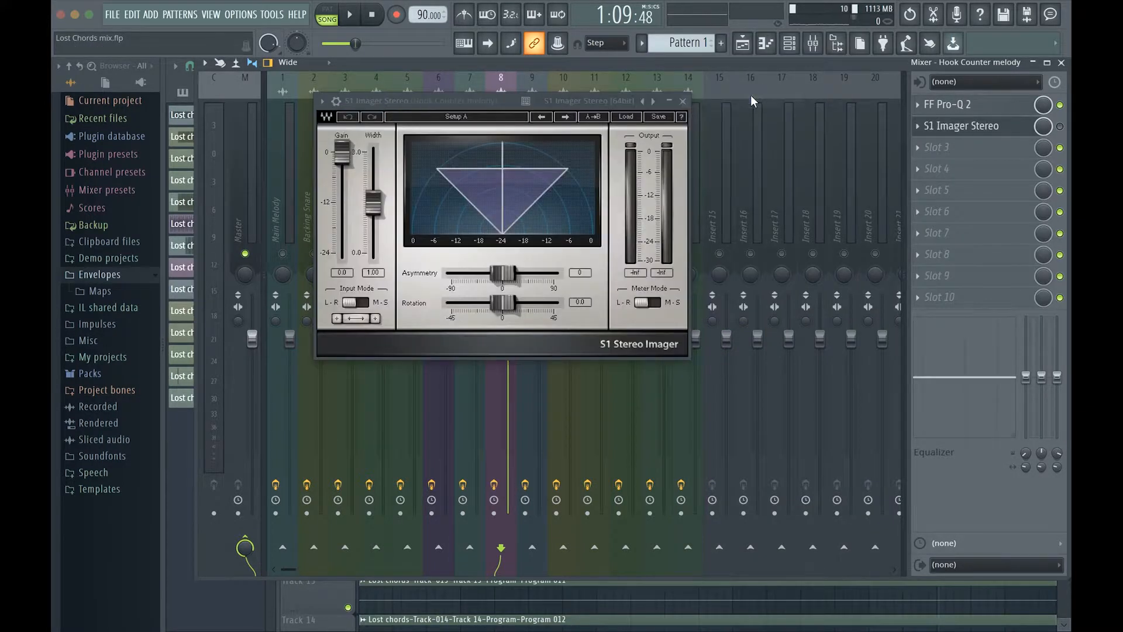
# Set the S1 Imager's width to 1.33 while auditioning the Hook Counter melody, and close the plugin window
pyautogui.press('space')
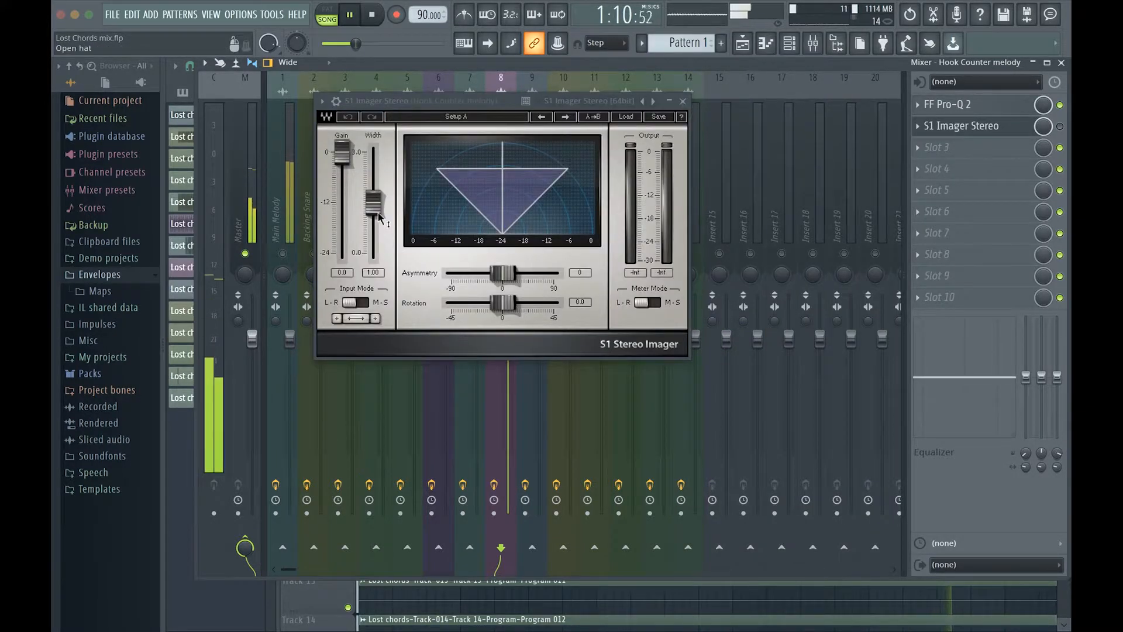
pyautogui.moveTo(378, 210); pyautogui.dragTo(377, 262)
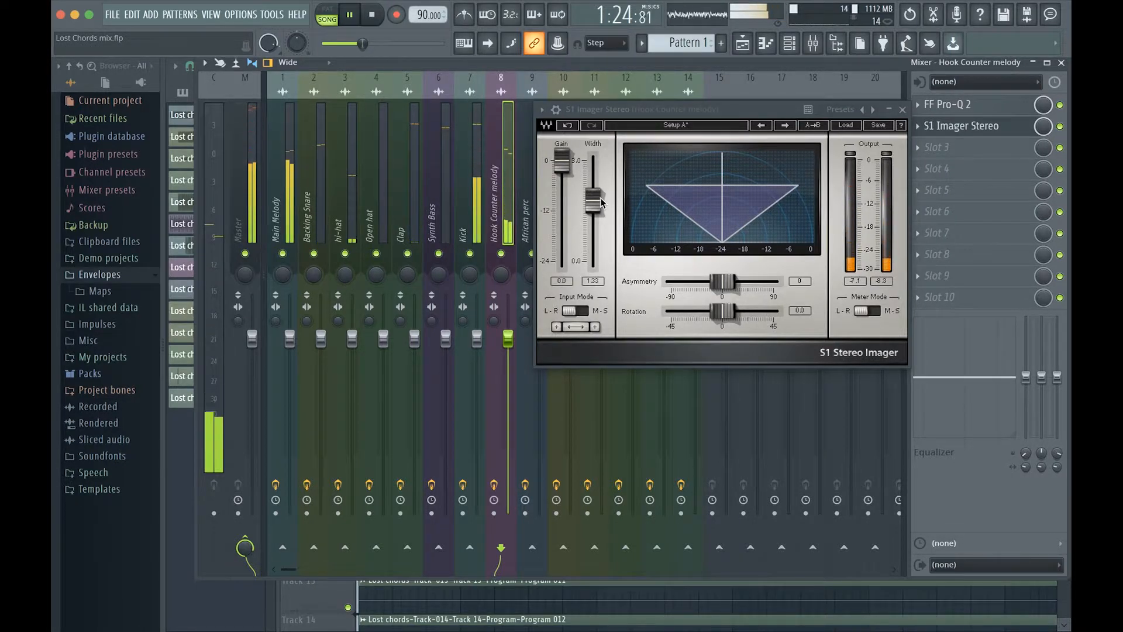
pyautogui.press('space')
pyautogui.press('space')
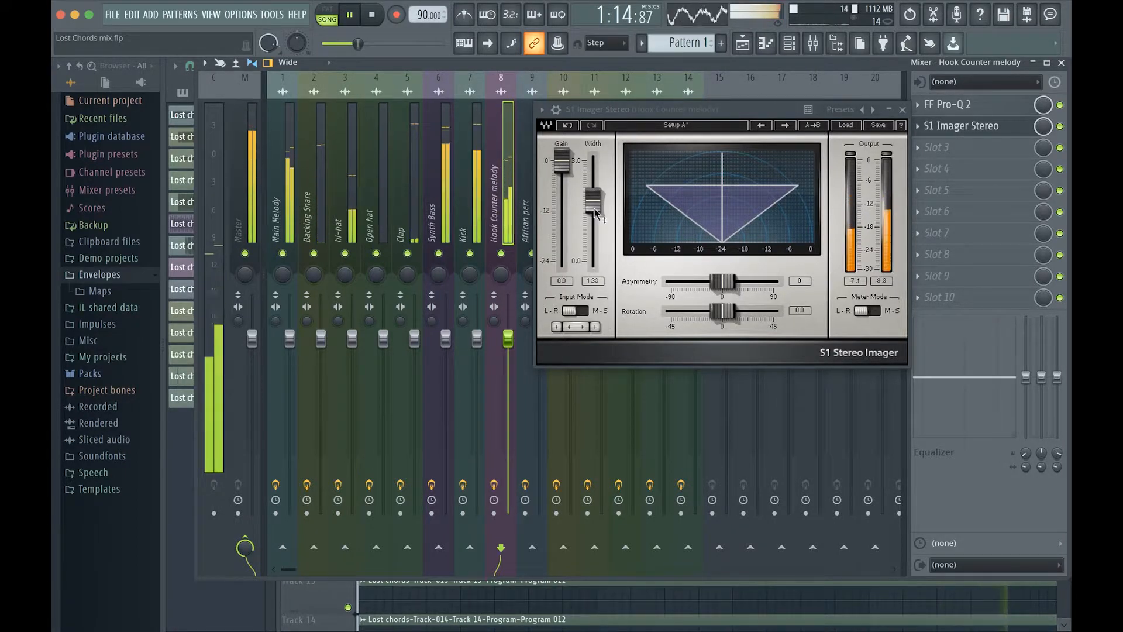
pyautogui.press('space')
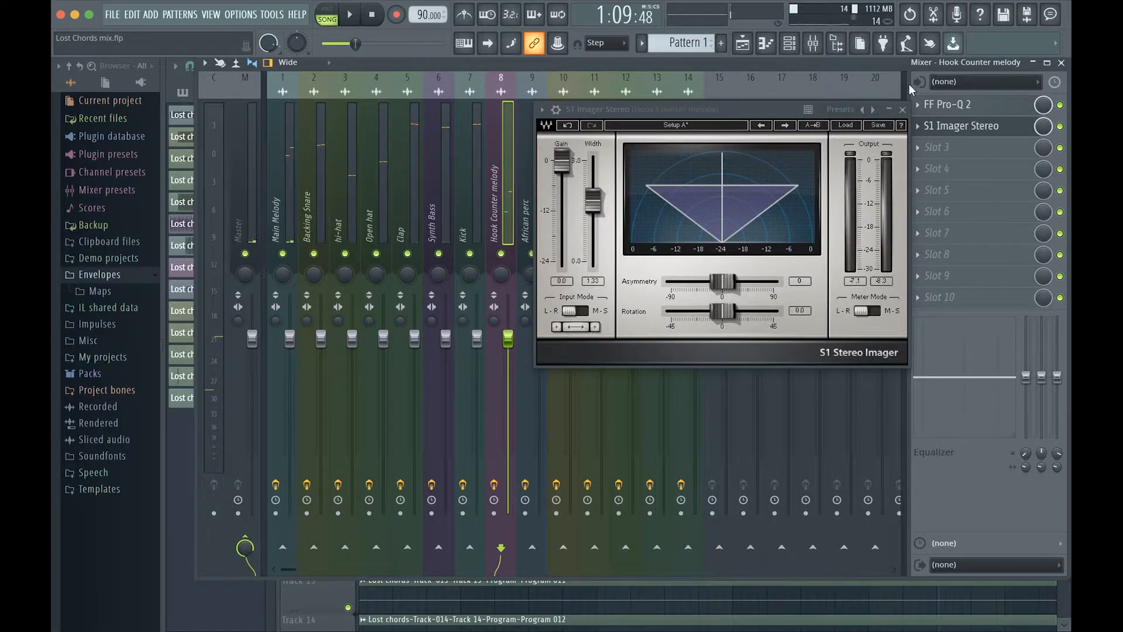
pyautogui.click(902, 110)
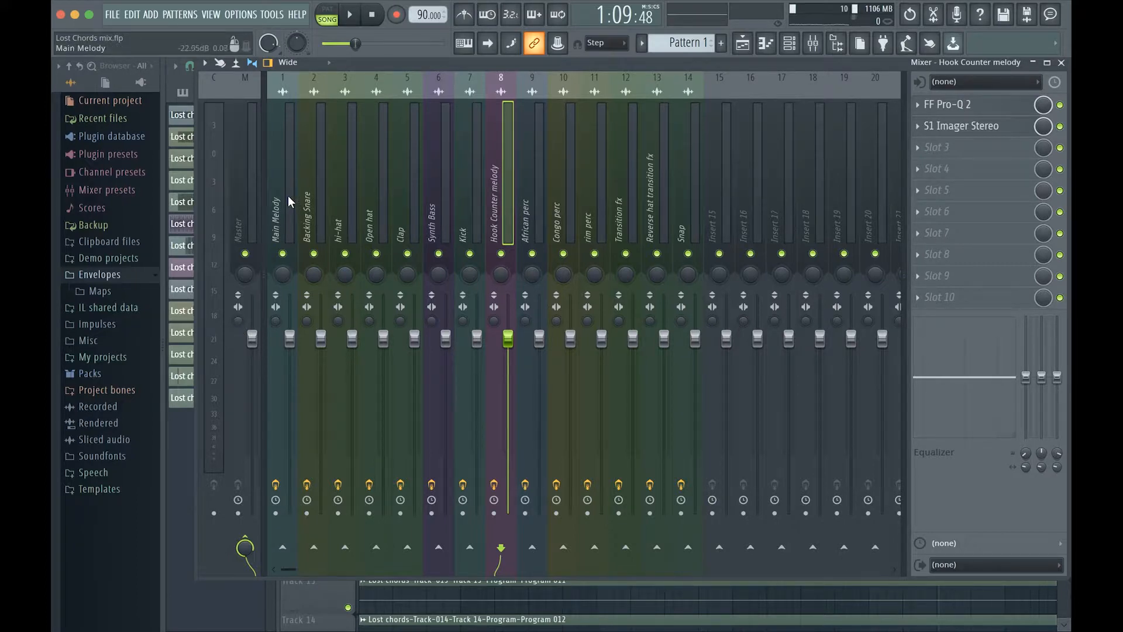
# Pull the faders of all tracks from Main Melody through Snap down to minimum together
pyautogui.moveTo(274, 193); pyautogui.dragTo(436, 193)
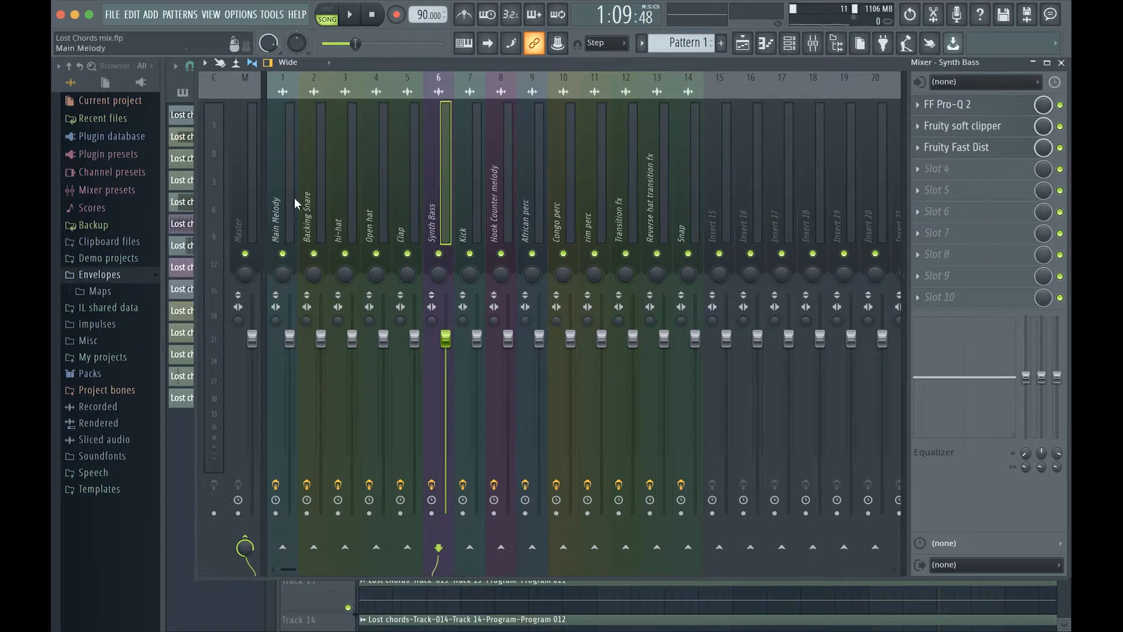
pyautogui.moveTo(275, 194); pyautogui.dragTo(681, 219)
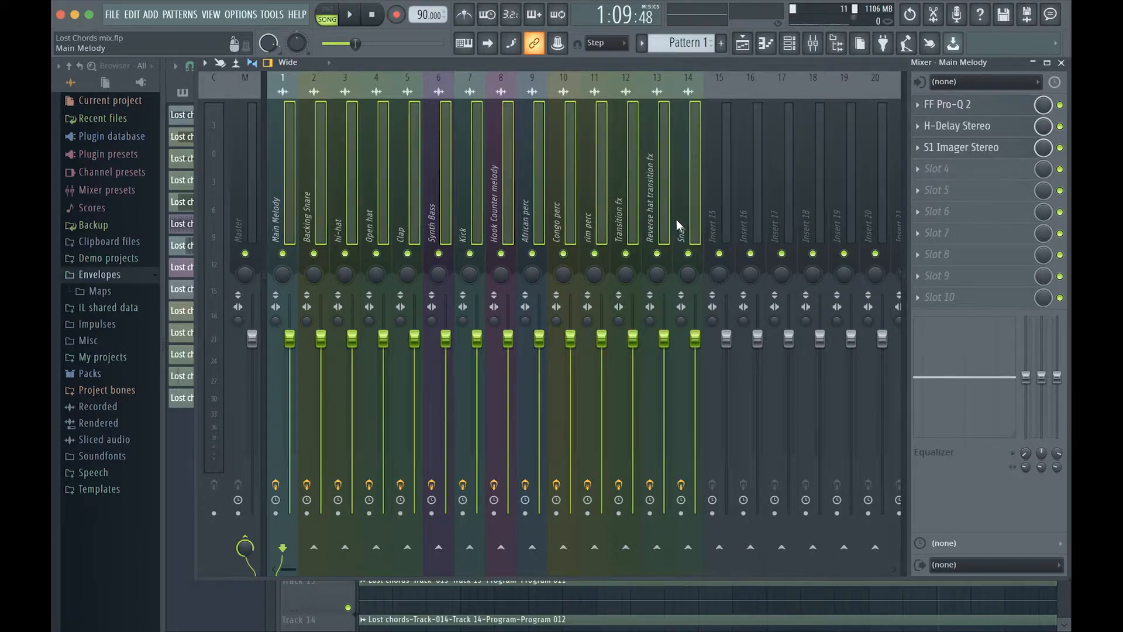
pyautogui.moveTo(383, 338); pyautogui.dragTo(383, 512)
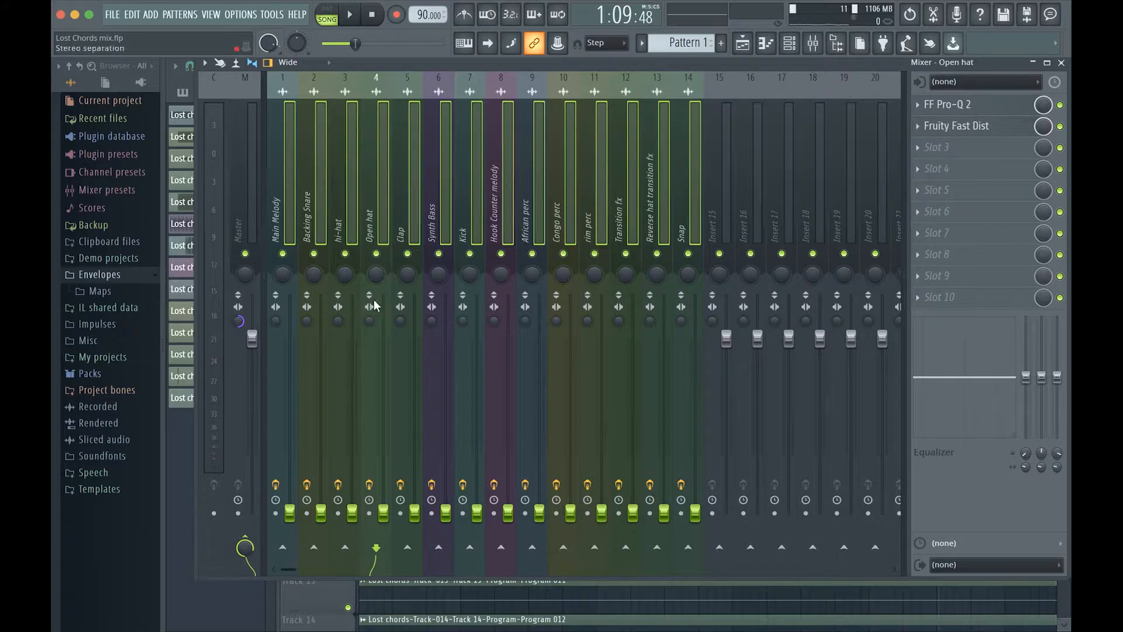
# Select only the Main Melody track and move the song position to the very beginning, checking playback
pyautogui.click(276, 214)
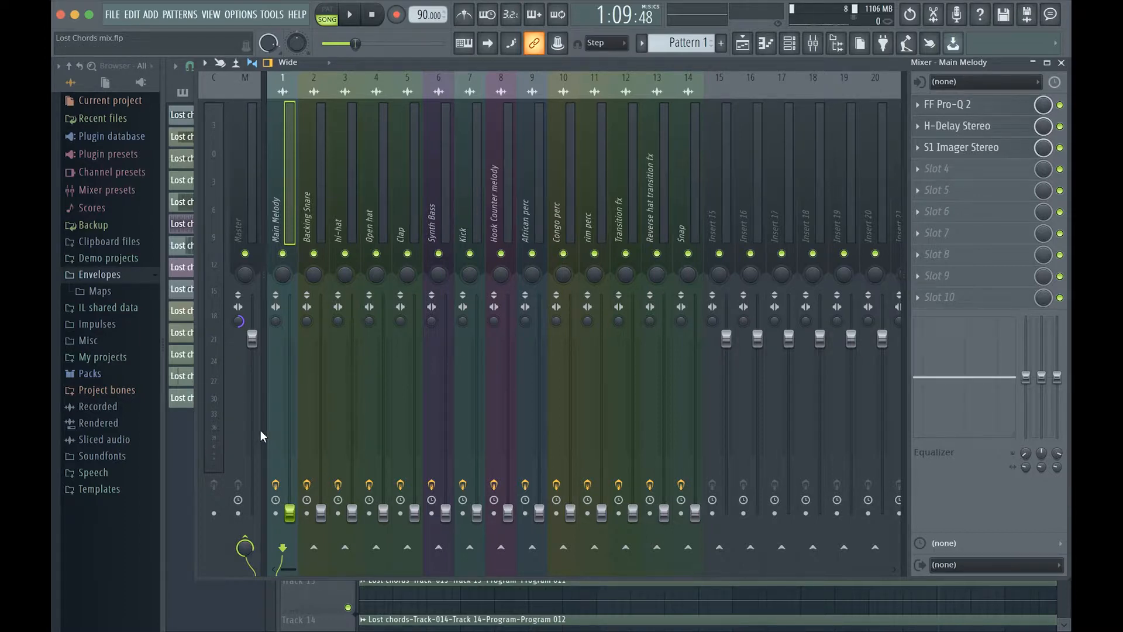
pyautogui.press('space')
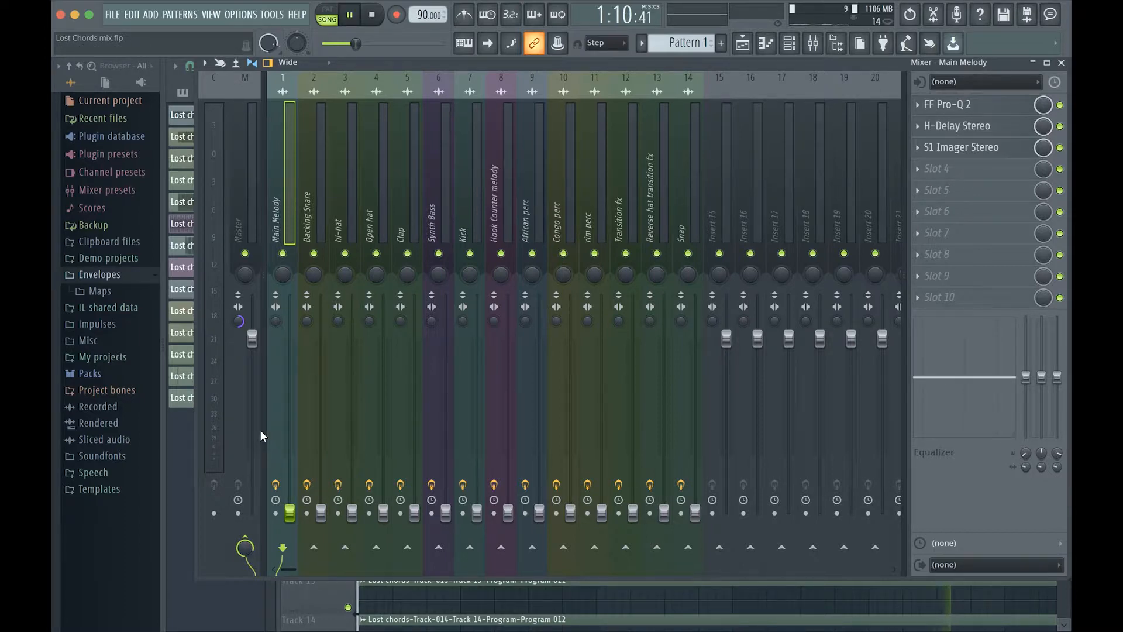
pyautogui.press('space')
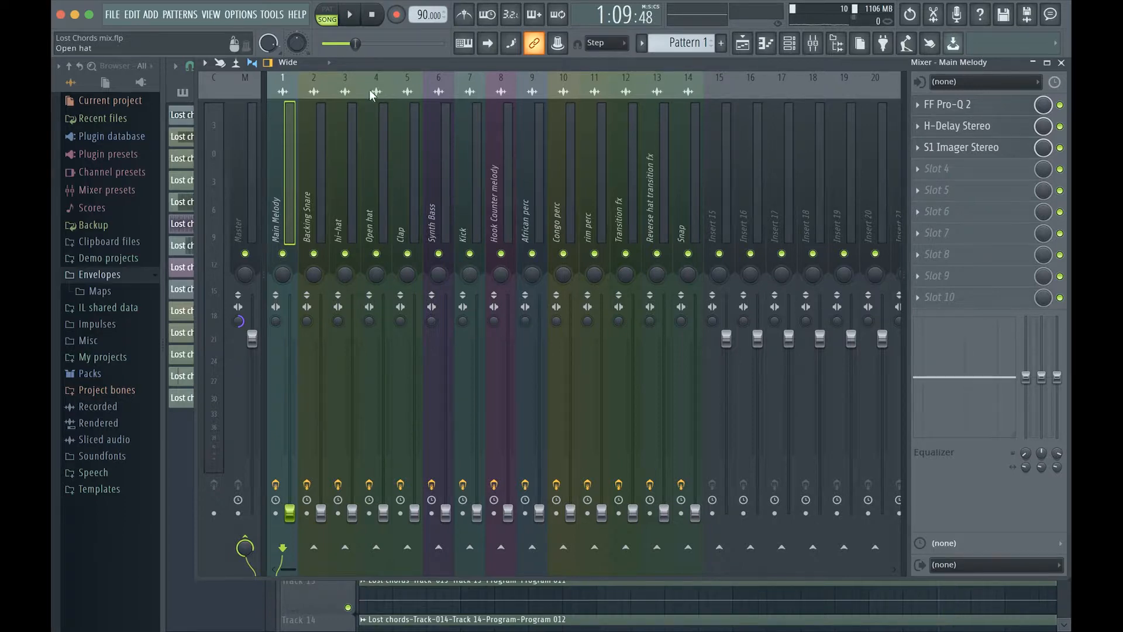
pyautogui.moveTo(356, 40); pyautogui.dragTo(322, 44)
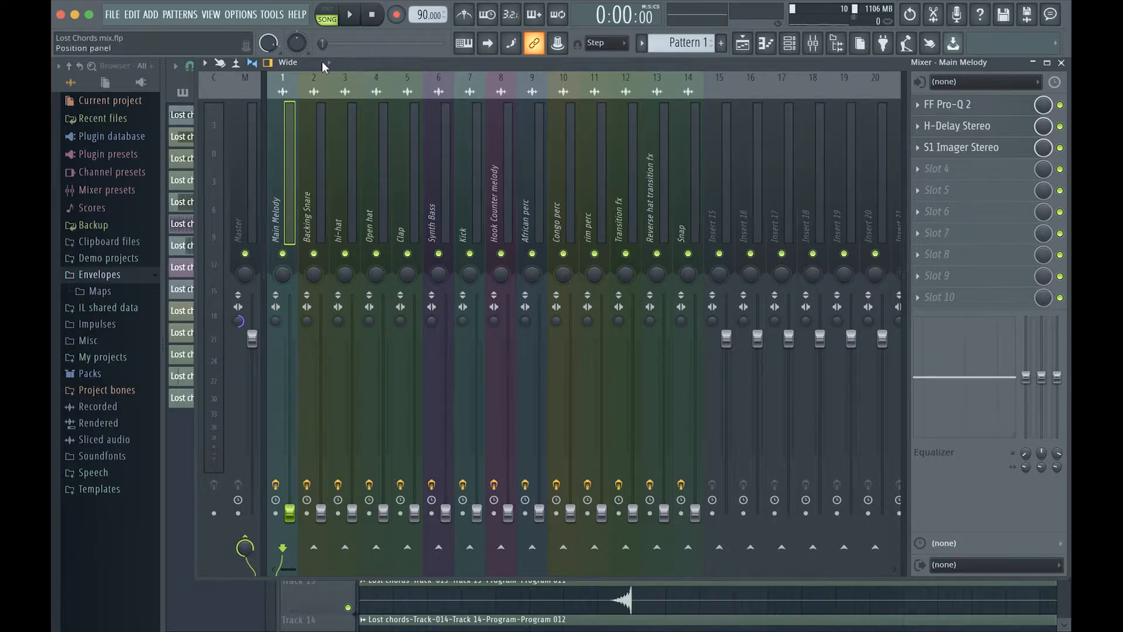
pyautogui.press('space')
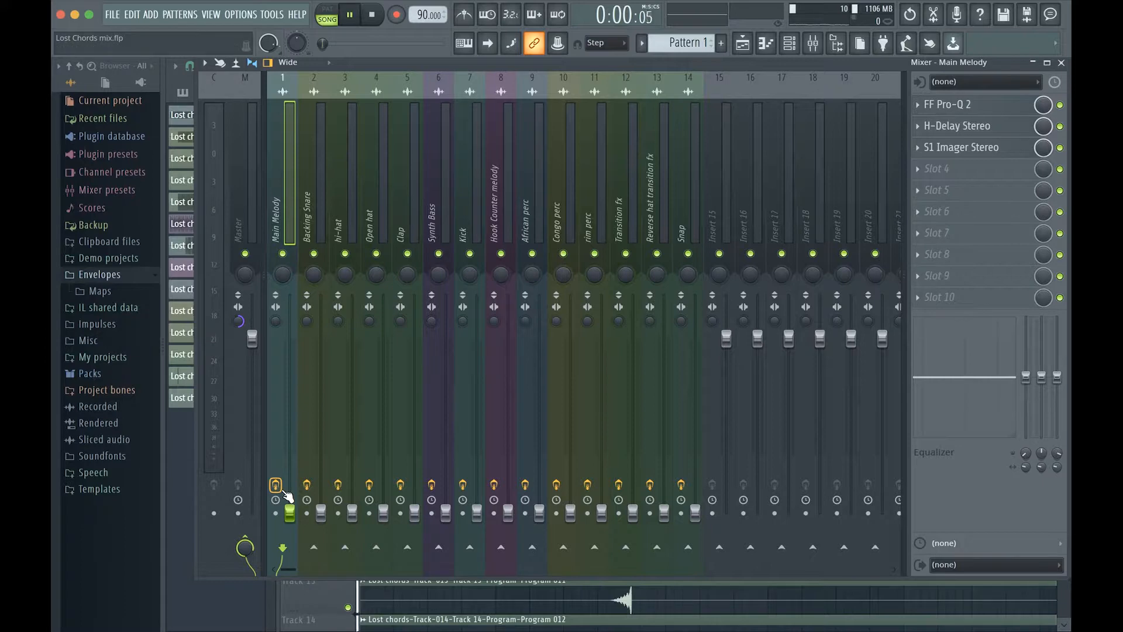
pyautogui.moveTo(289, 513)
pyautogui.mouseDown()
pyautogui.moveTo(289, 489)
pyautogui.moveTo(289, 512)
pyautogui.mouseUp()
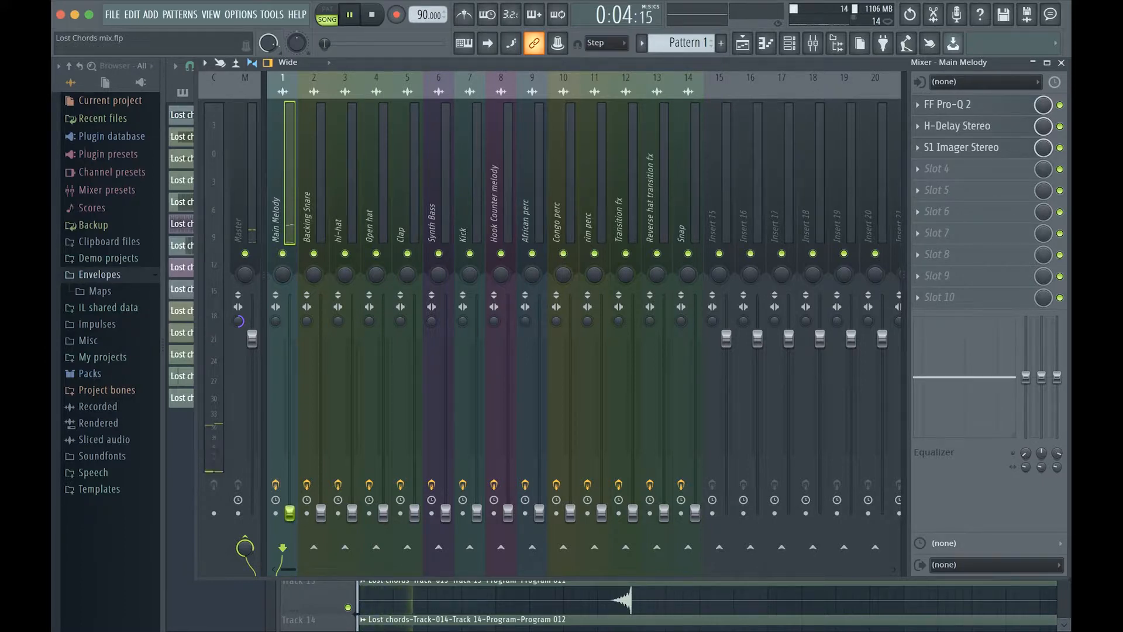
pyautogui.press('space')
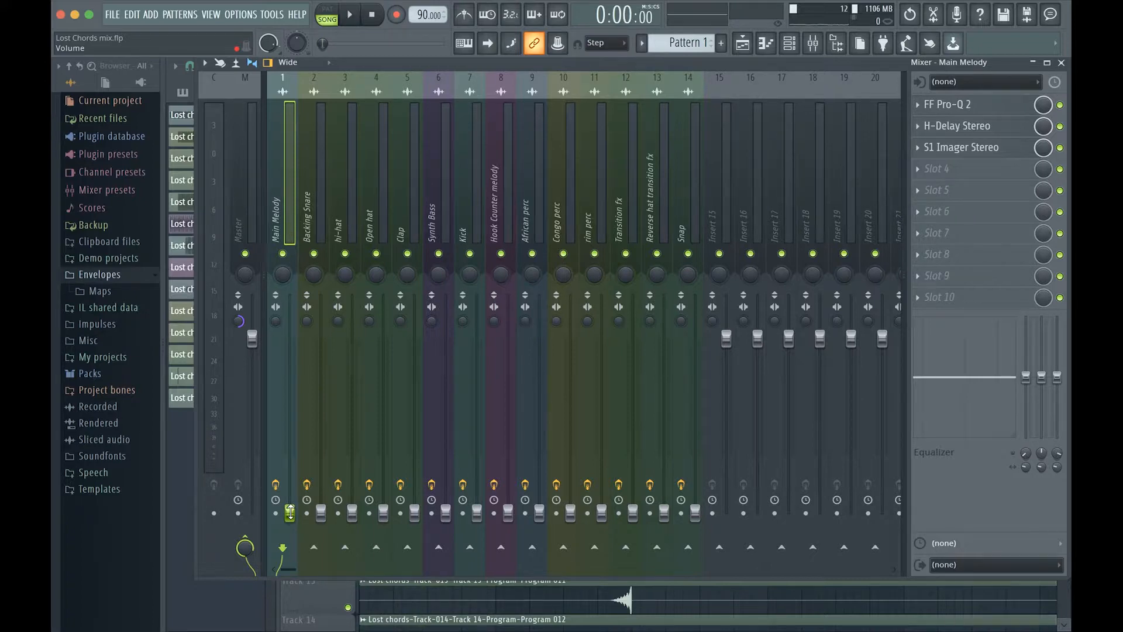
# Bring the Main Melody fader up from silence while the song plays from the beginning
pyautogui.press('XF86AudioRaiseVolume')
pyautogui.press('space')
pyautogui.moveTo(290, 513); pyautogui.dragTo(289, 413)
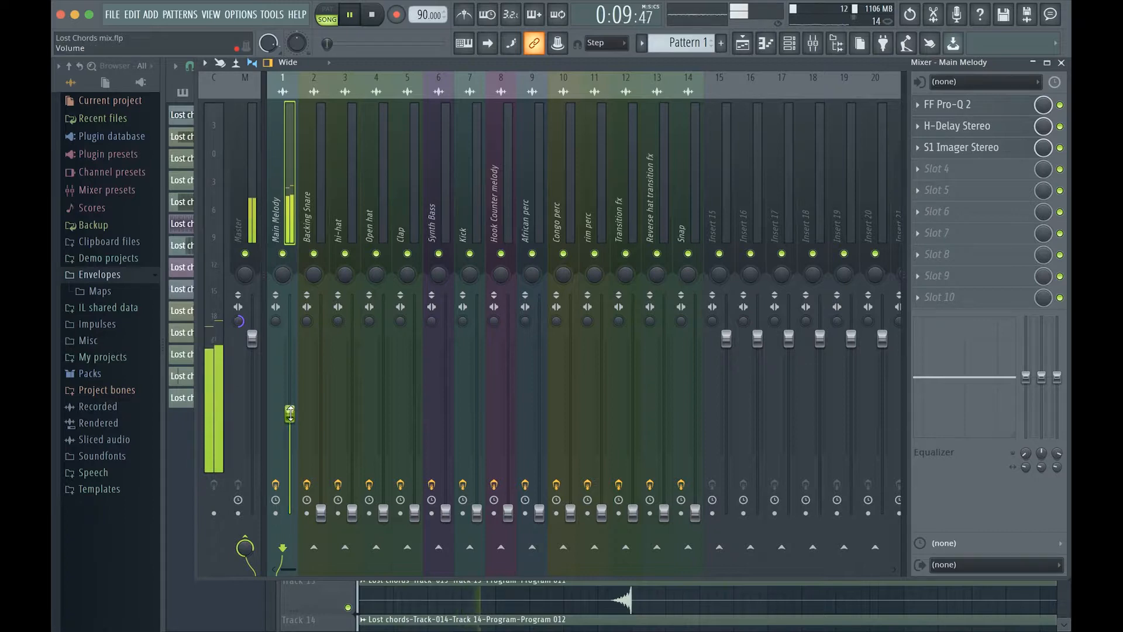
pyautogui.press('space')
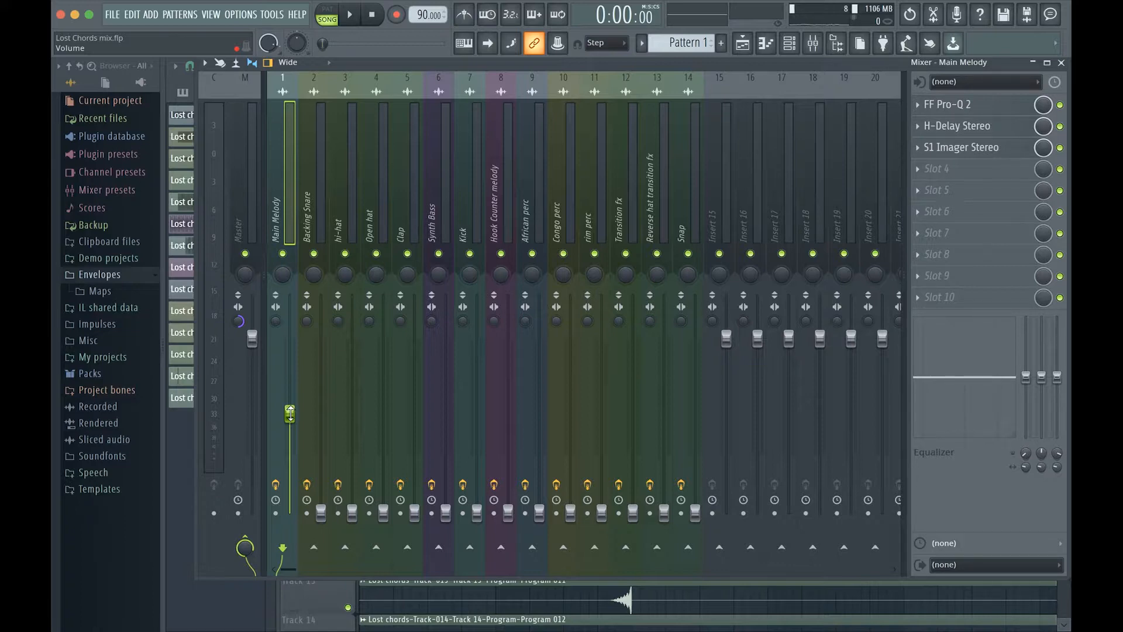
# Fine-tune the Main Melody fader to 64% (-8.7 dB) while replaying the song from the beginning
pyautogui.press('space')
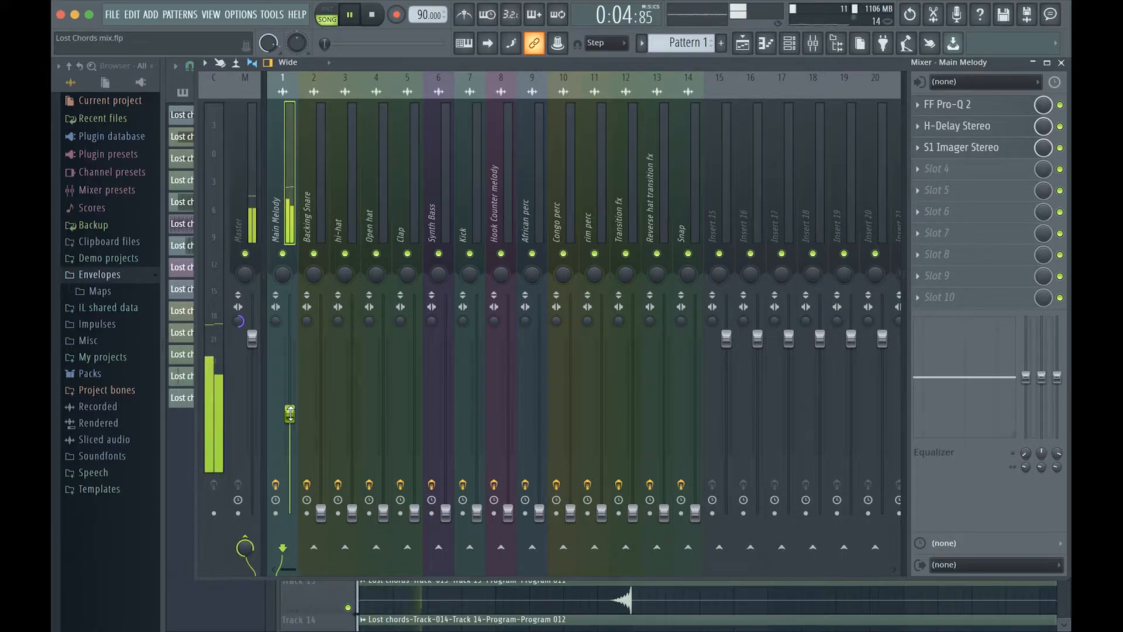
pyautogui.moveTo(290, 413); pyautogui.dragTo(290, 404)
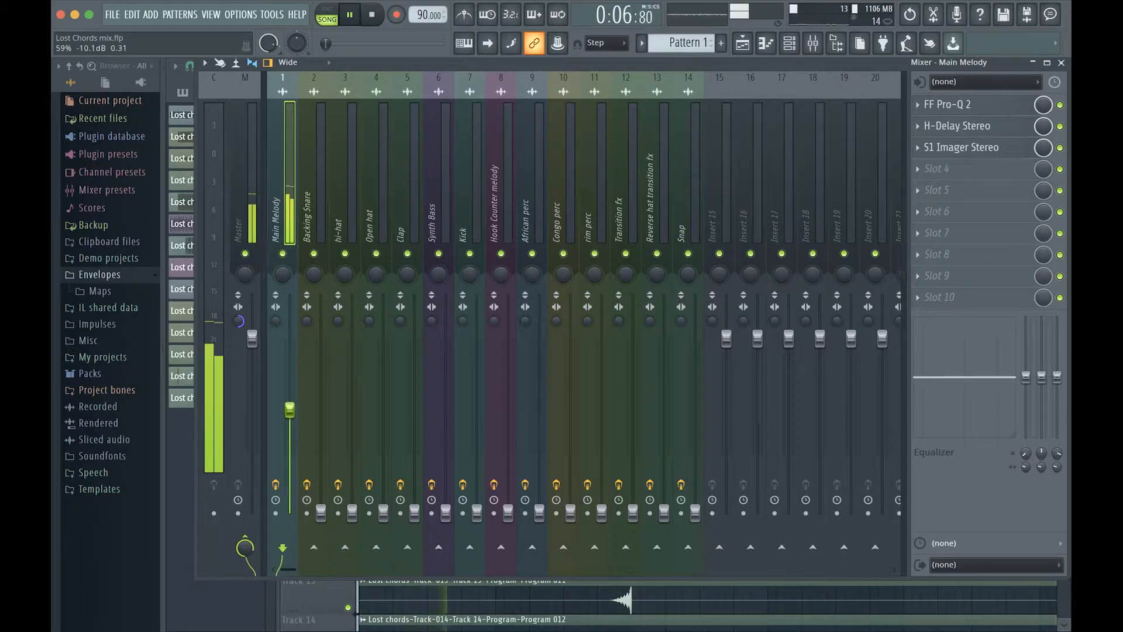
pyautogui.press('space')
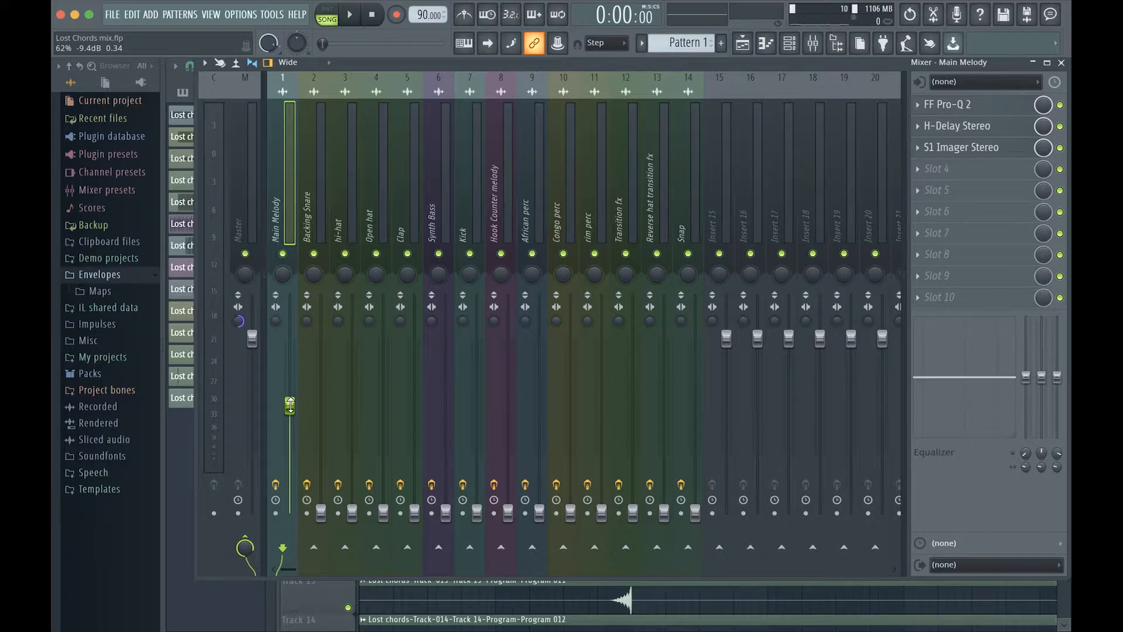
pyautogui.press('space')
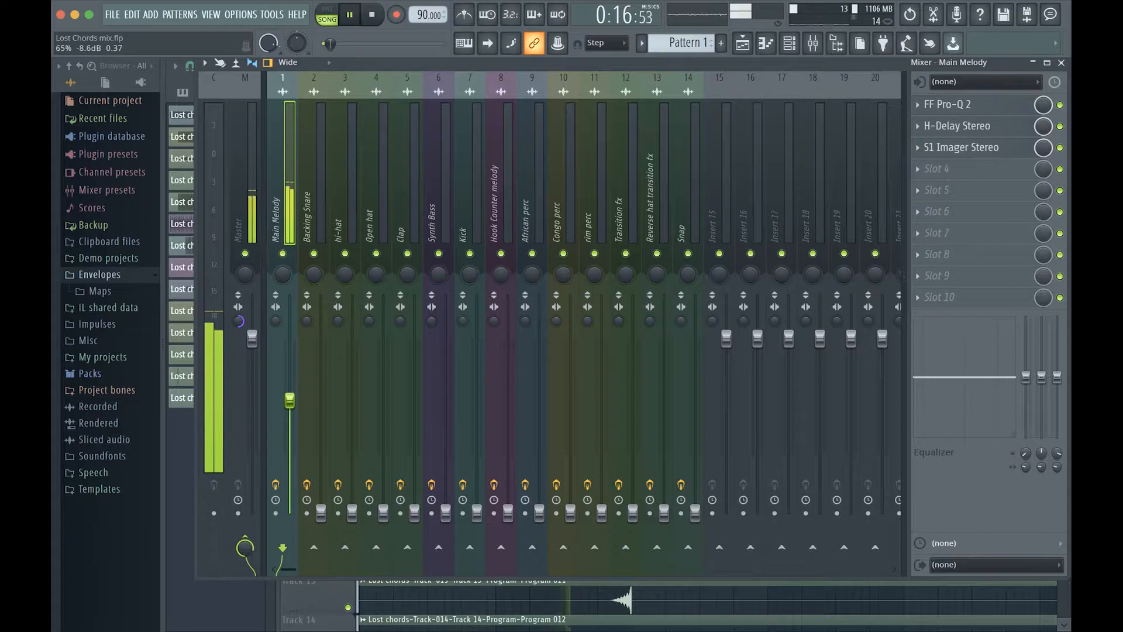
pyautogui.moveTo(289, 400); pyautogui.dragTo(290, 401)
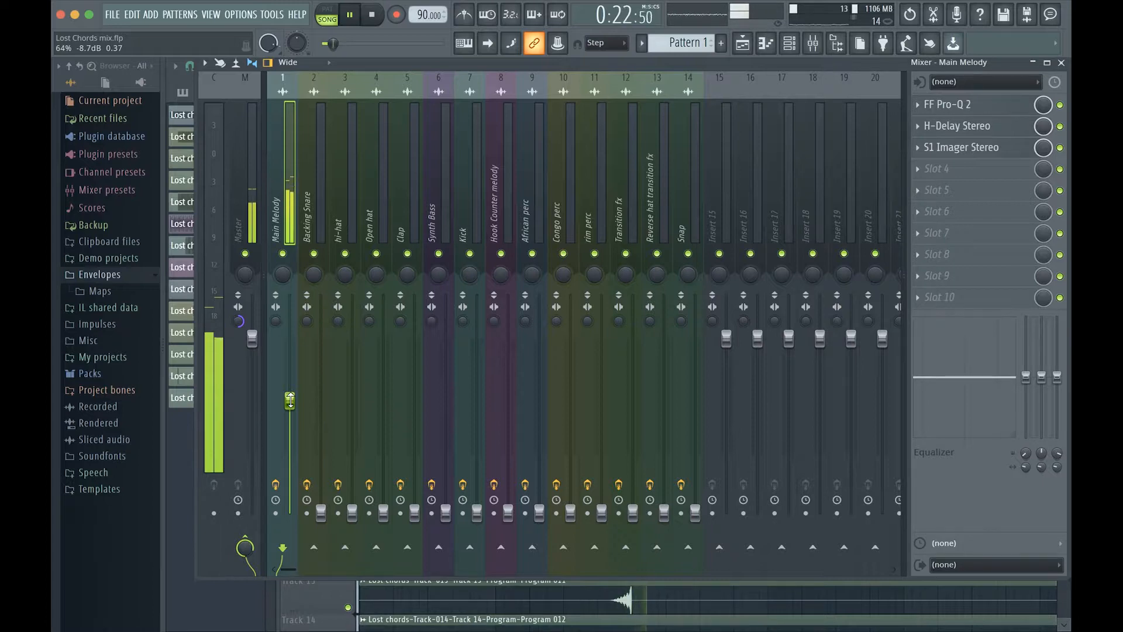
pyautogui.press('XF86AudioRaiseVolume')
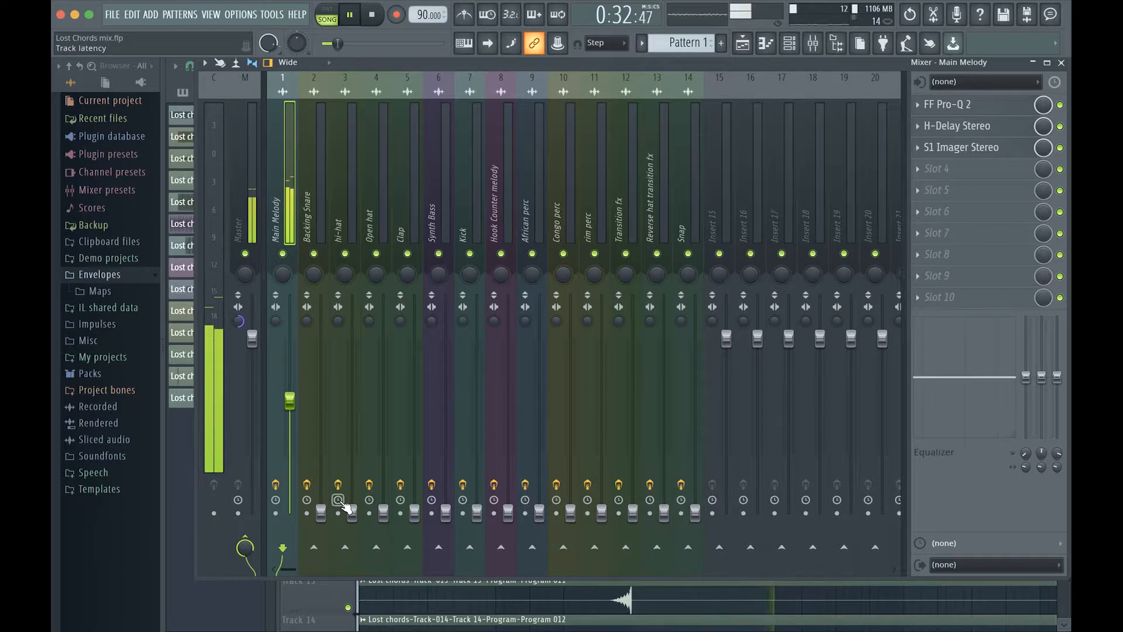
# Raise the Clap and Backing Snare faders to slightly below the Main Melody's and the hi-hat lower, checking the balance from early in the song
pyautogui.click(414, 512)
pyautogui.moveTo(414, 512); pyautogui.dragTo(414, 414)
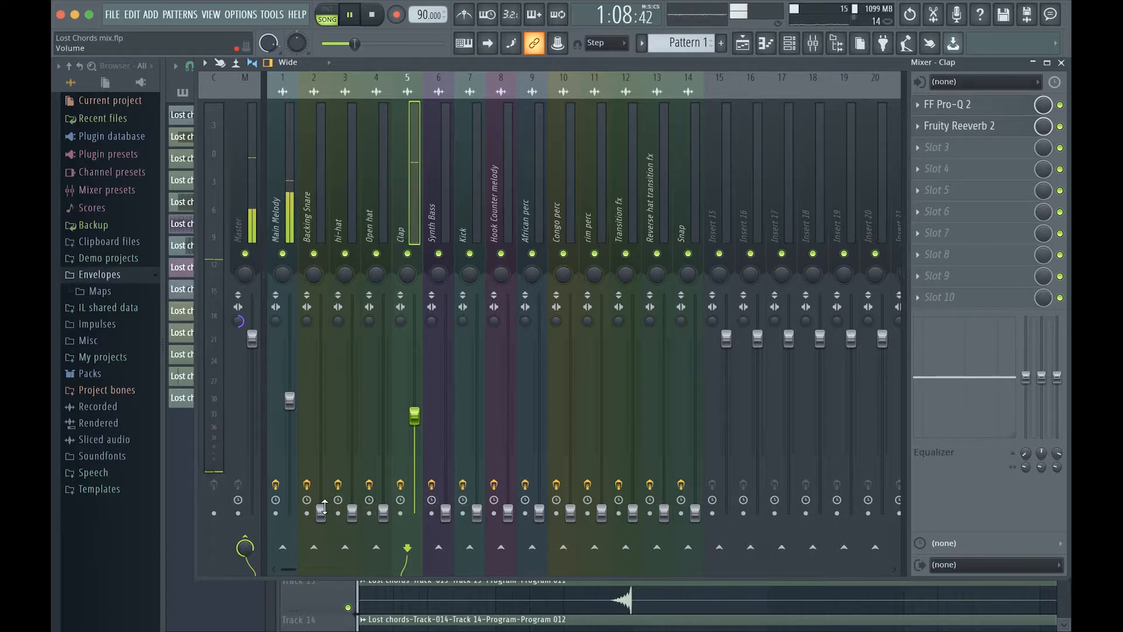
pyautogui.moveTo(320, 513); pyautogui.dragTo(320, 424)
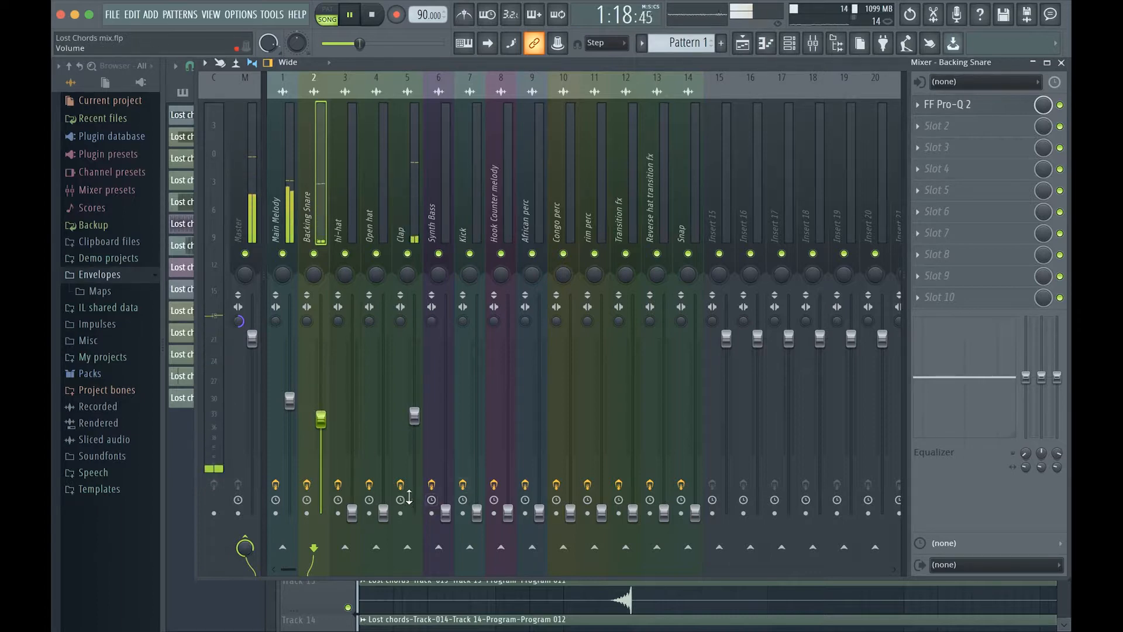
pyautogui.moveTo(352, 512); pyautogui.dragTo(352, 452)
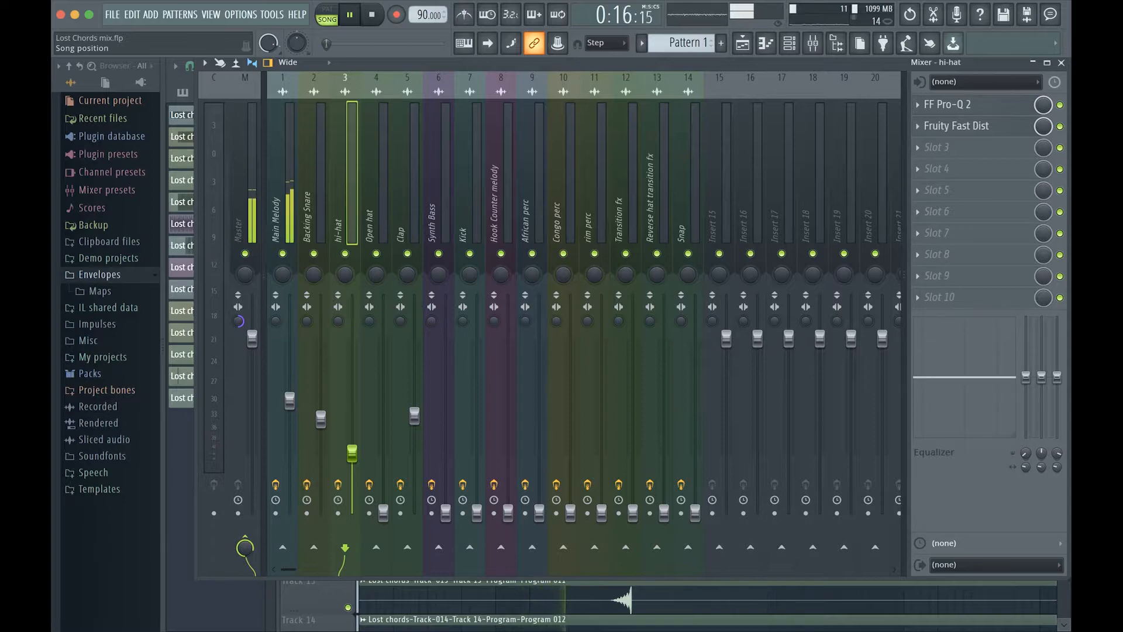
pyautogui.click(327, 44)
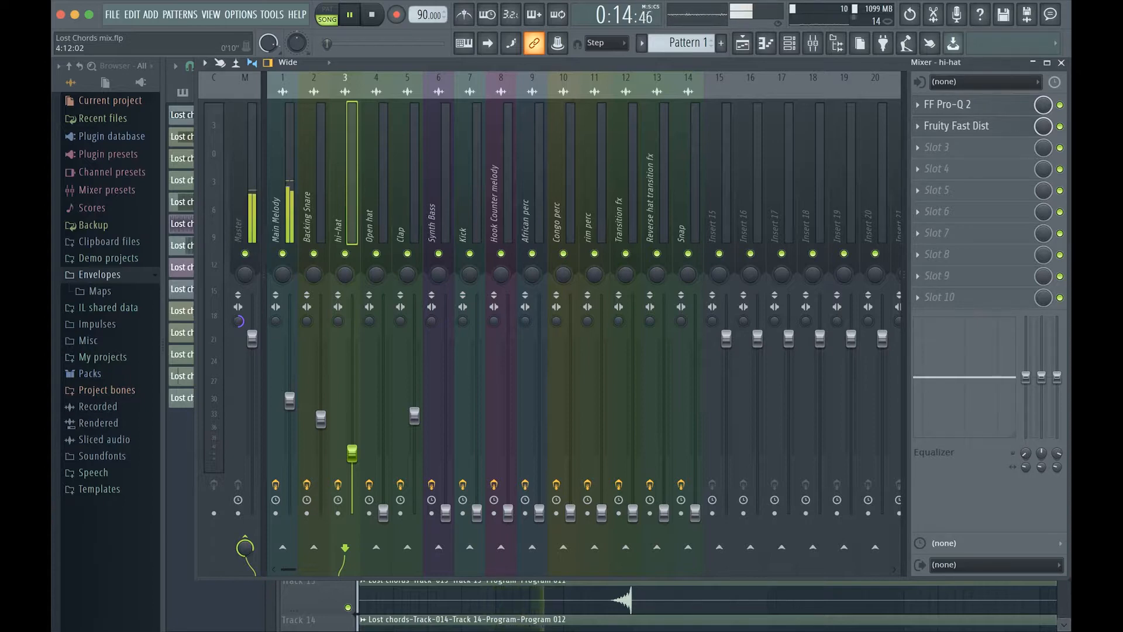
# Replay from early in the song, raise the Open hat fader barely above silence, and bring Synth Bass up to the Clap's level
pyautogui.moveTo(327, 44); pyautogui.dragTo(336, 47)
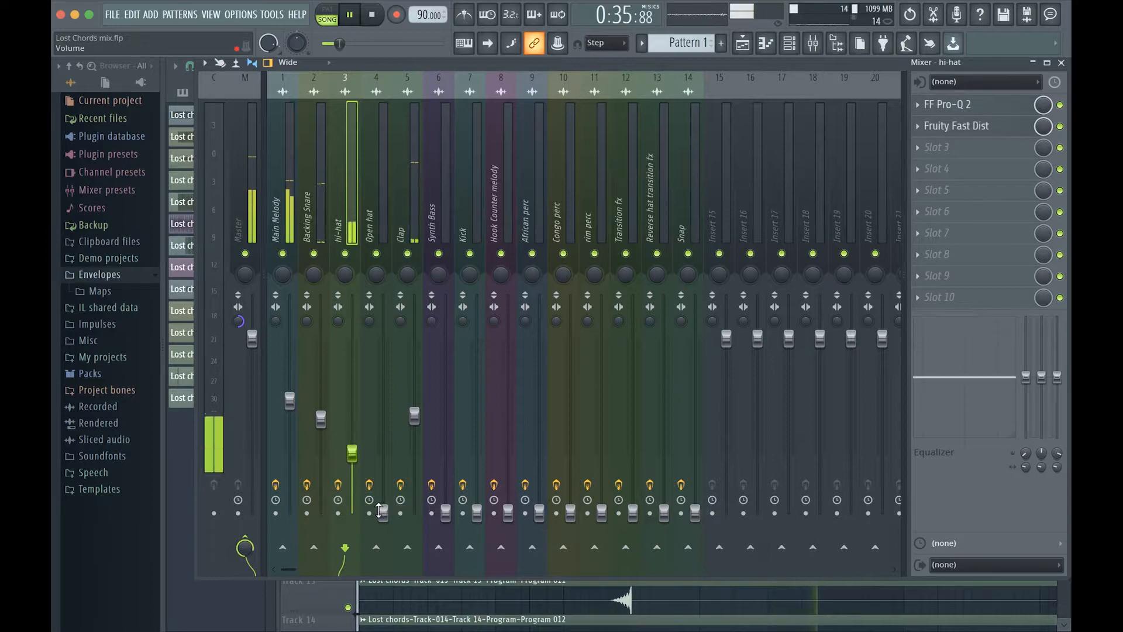
pyautogui.moveTo(381, 511); pyautogui.dragTo(383, 504)
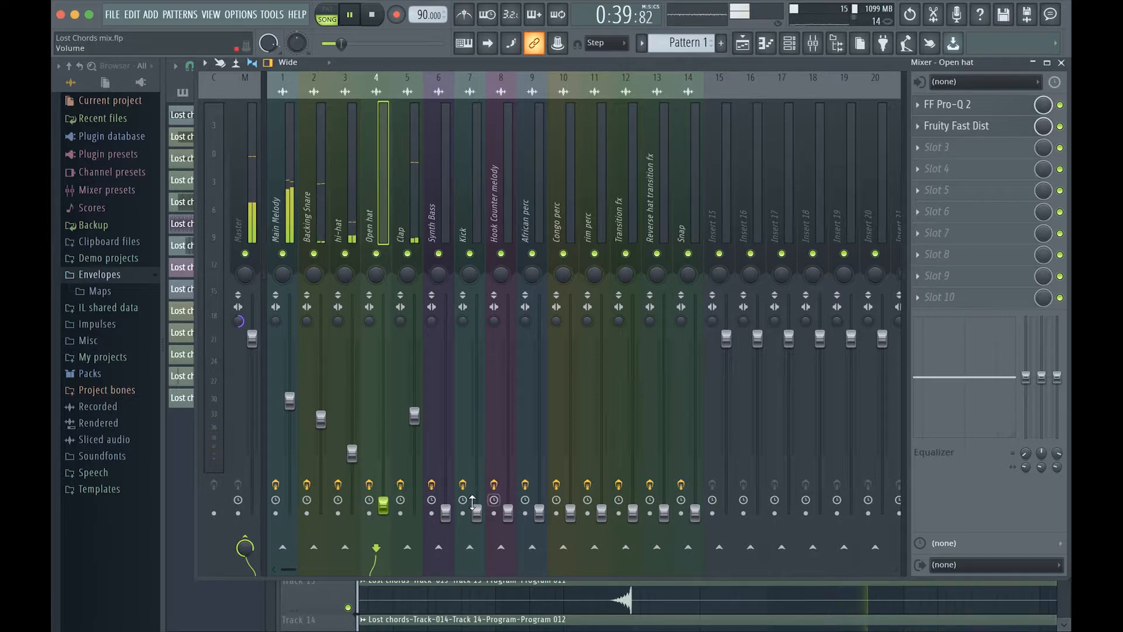
pyautogui.moveTo(447, 513); pyautogui.dragTo(446, 416)
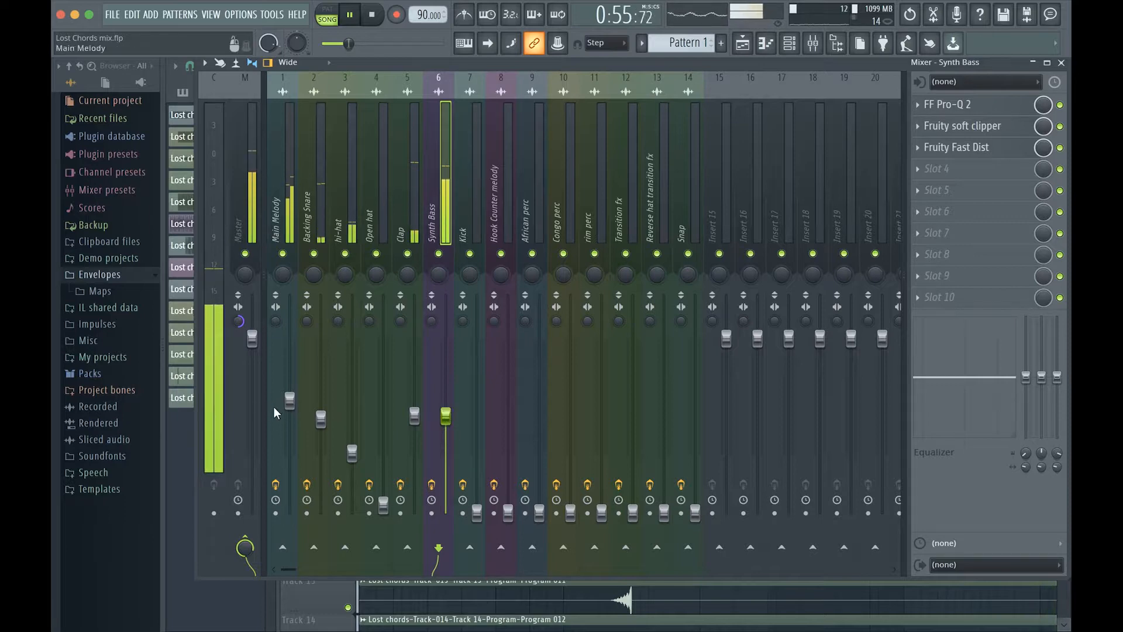
# Nudge the Main Melody fader slightly higher and set the Kick fader to 53% (-11.7 dB) while the song plays
pyautogui.click(289, 400)
pyautogui.moveTo(289, 400); pyautogui.dragTo(289, 397)
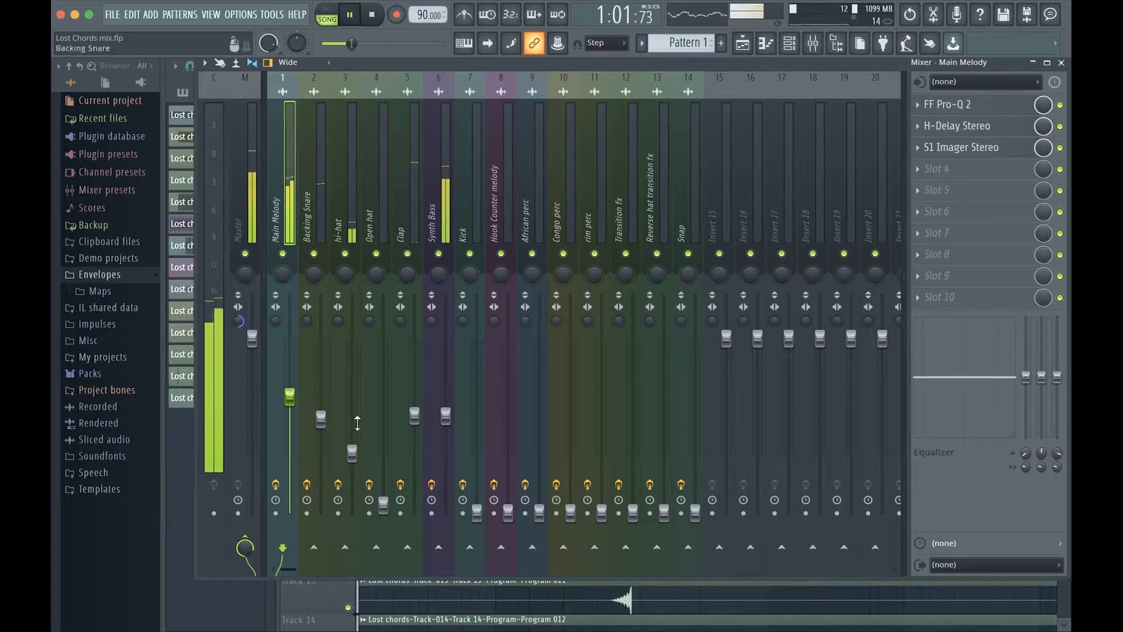
pyautogui.moveTo(476, 512); pyautogui.dragTo(476, 428)
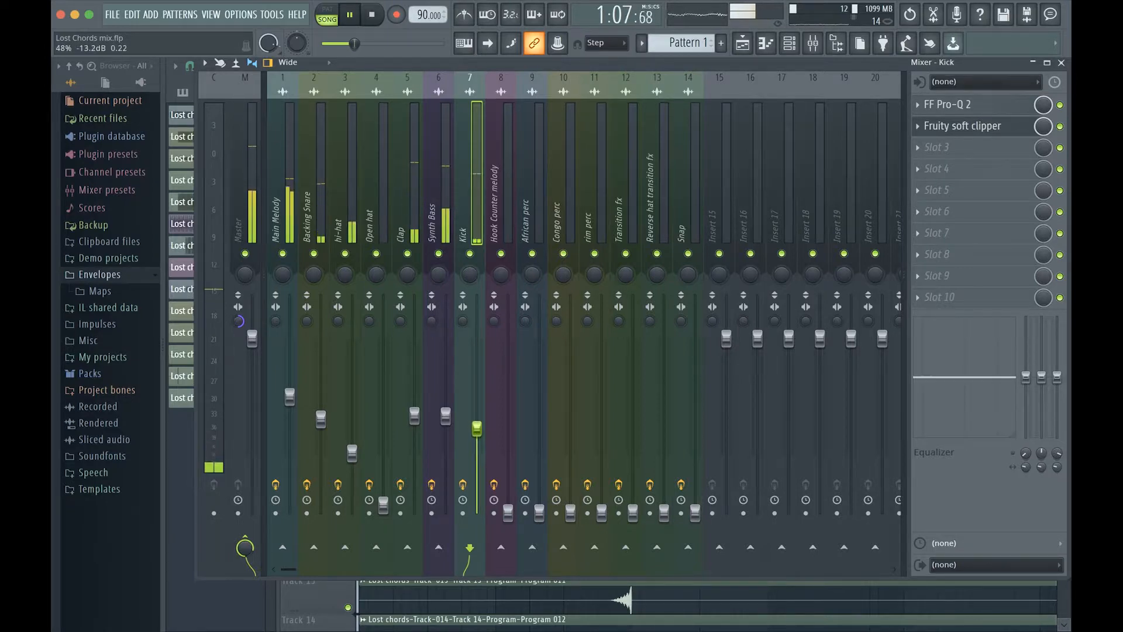
pyautogui.moveTo(477, 428); pyautogui.dragTo(478, 422)
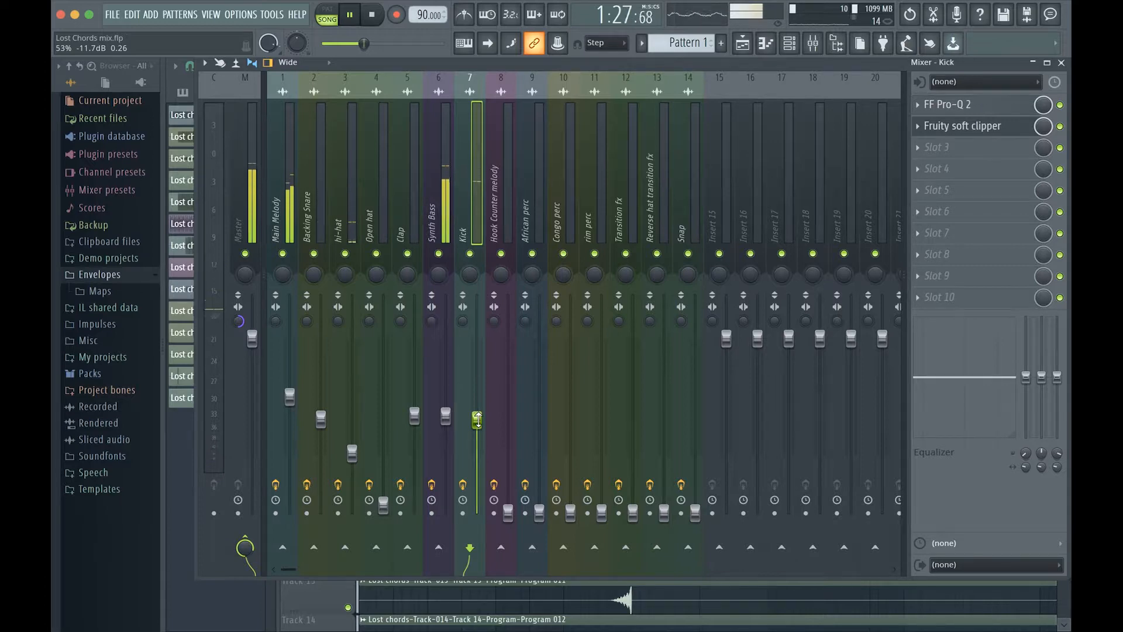
# Raise the hi-hat fader slightly and bring the Transition fx fader up to a low level, well below the hi-hat's
pyautogui.click(352, 454)
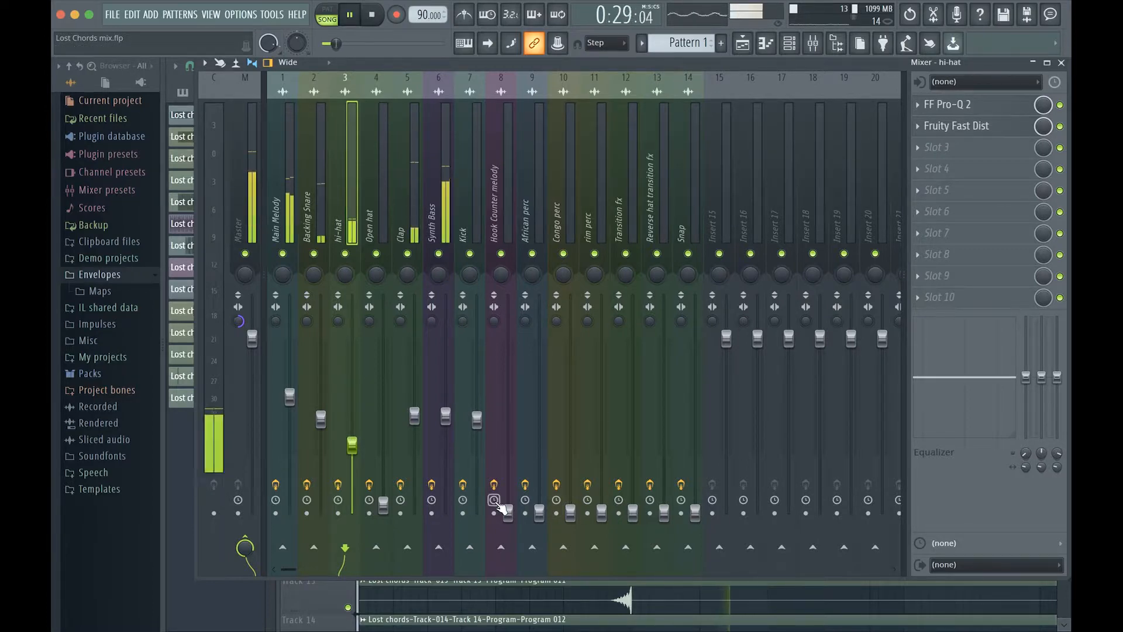
pyautogui.moveTo(538, 513)
pyautogui.mouseDown()
pyautogui.moveTo(539, 502)
pyautogui.moveTo(538, 513)
pyautogui.mouseUp()
pyautogui.press('space')
pyautogui.press('space')
pyautogui.moveTo(632, 512); pyautogui.dragTo(632, 490)
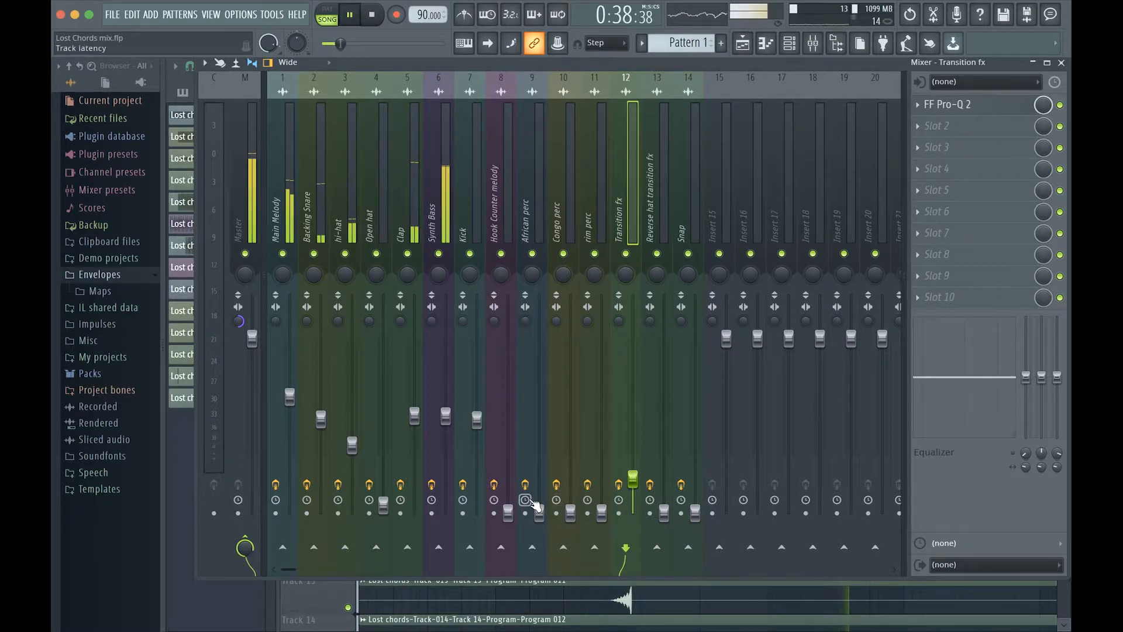
# Raise the African perc fader in stages until it sits slightly below the Kick's
pyautogui.moveTo(539, 513); pyautogui.dragTo(543, 466)
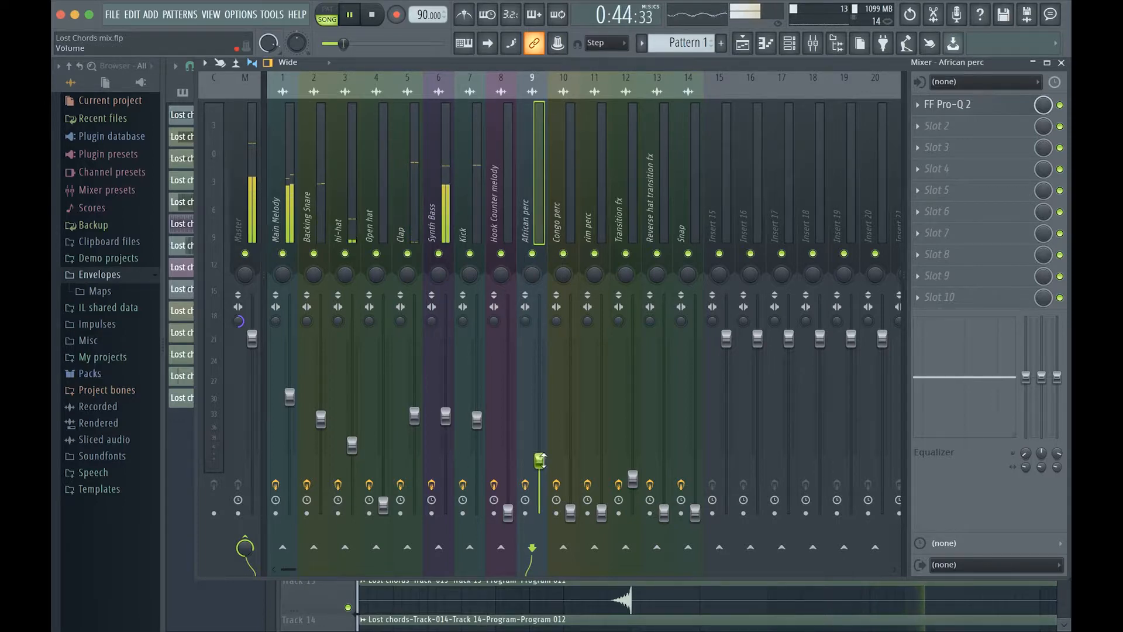
pyautogui.moveTo(539, 460); pyautogui.dragTo(540, 436)
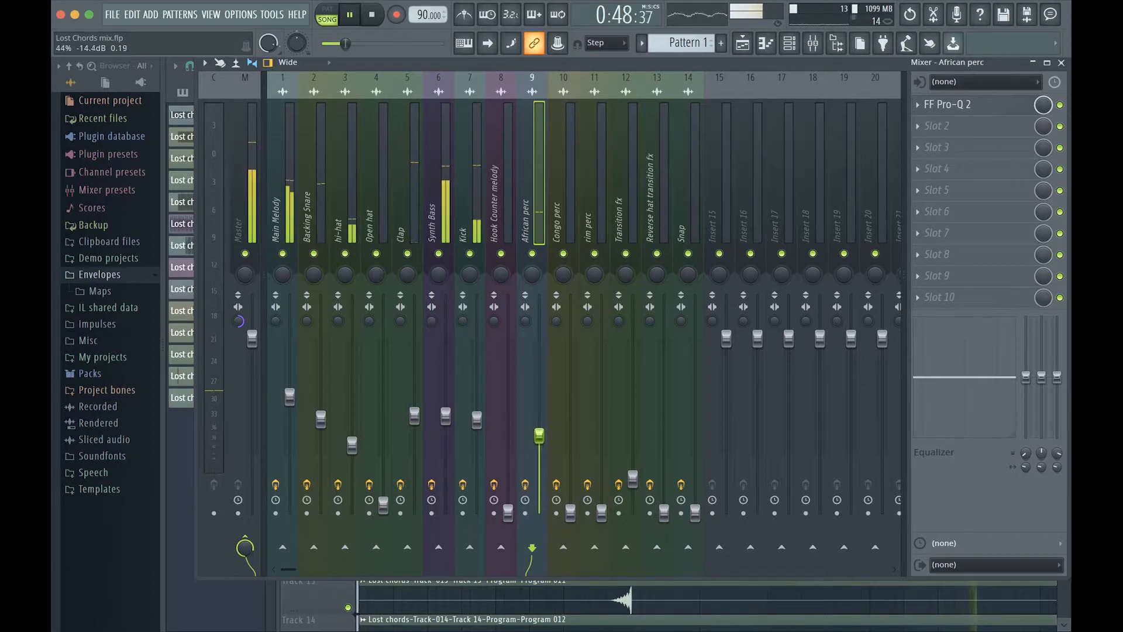
pyautogui.moveTo(539, 431); pyautogui.dragTo(538, 430)
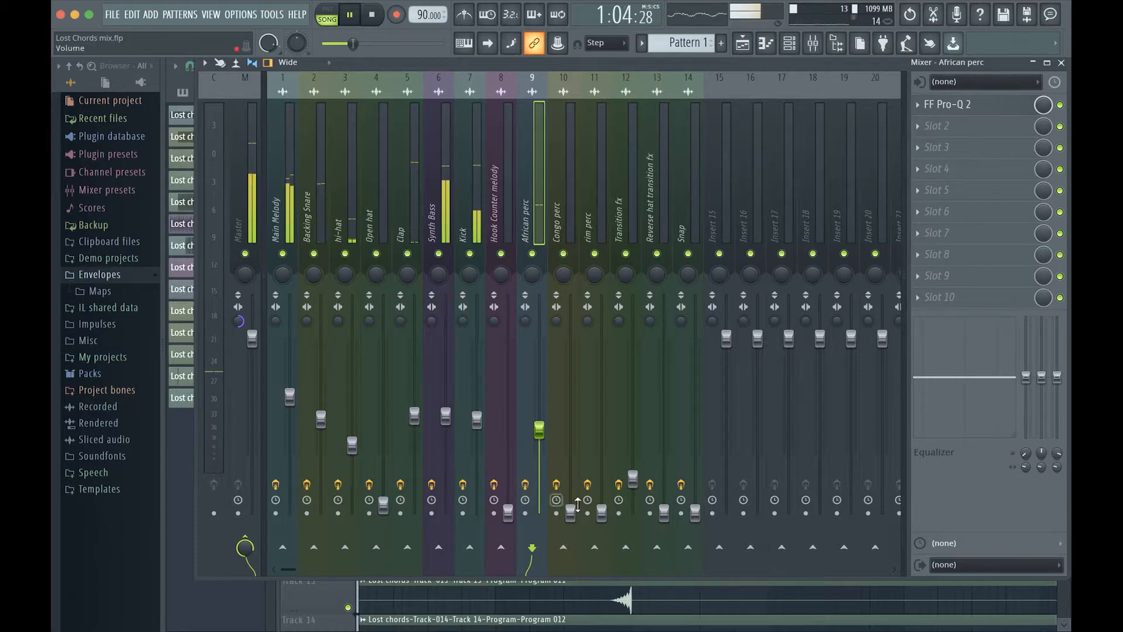
# Raise the Congo perc, rim perc and Open hat faders to around the hi-hat's level, with rim perc at 36% (-17.1 dB)
pyautogui.moveTo(570, 513); pyautogui.dragTo(570, 438)
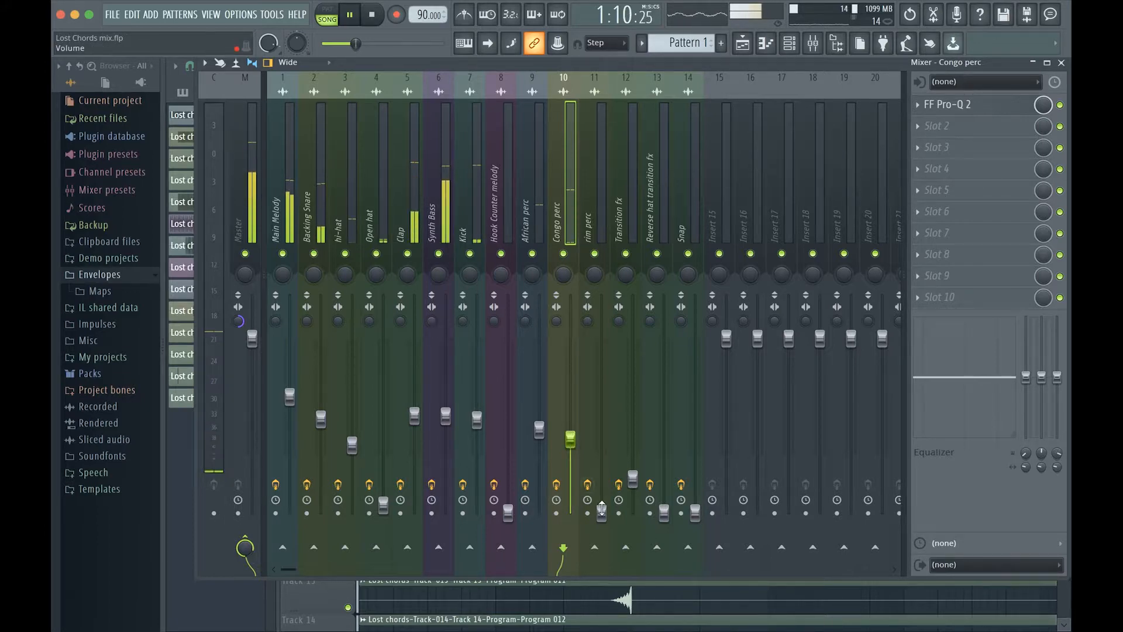
pyautogui.moveTo(601, 513); pyautogui.dragTo(601, 449)
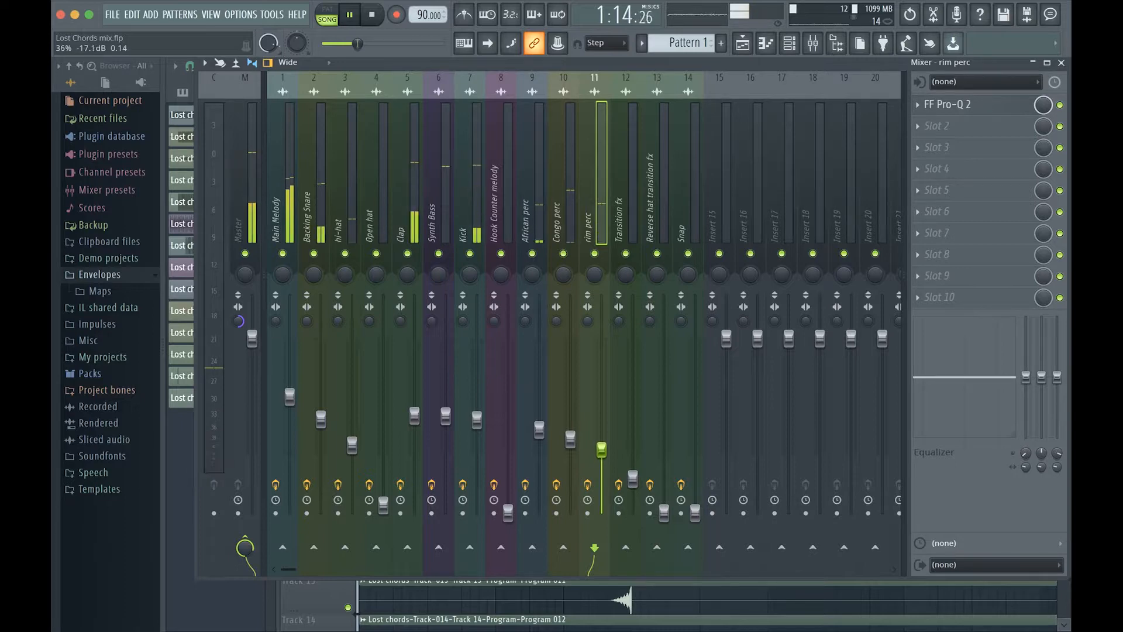
pyautogui.moveTo(382, 504); pyautogui.dragTo(388, 406)
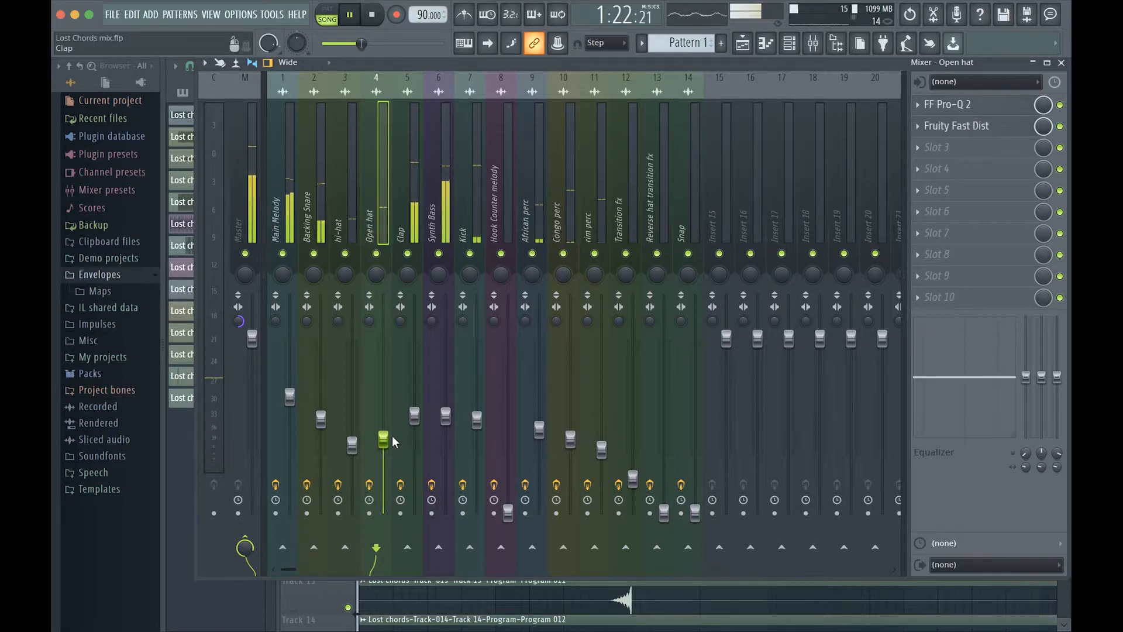
pyautogui.moveTo(383, 438); pyautogui.dragTo(383, 441)
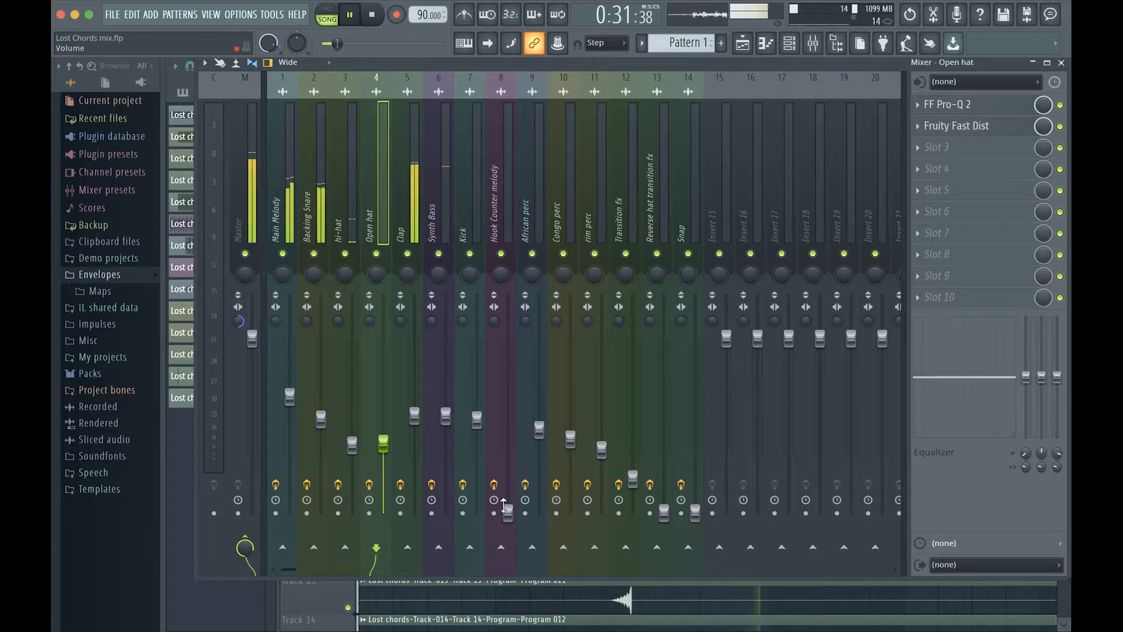
# Bring the Hook Counter melody fader up to 63% (-9.2 dB) and trim the Main Melody fader slightly to stay just above it
pyautogui.moveTo(508, 513); pyautogui.dragTo(508, 459)
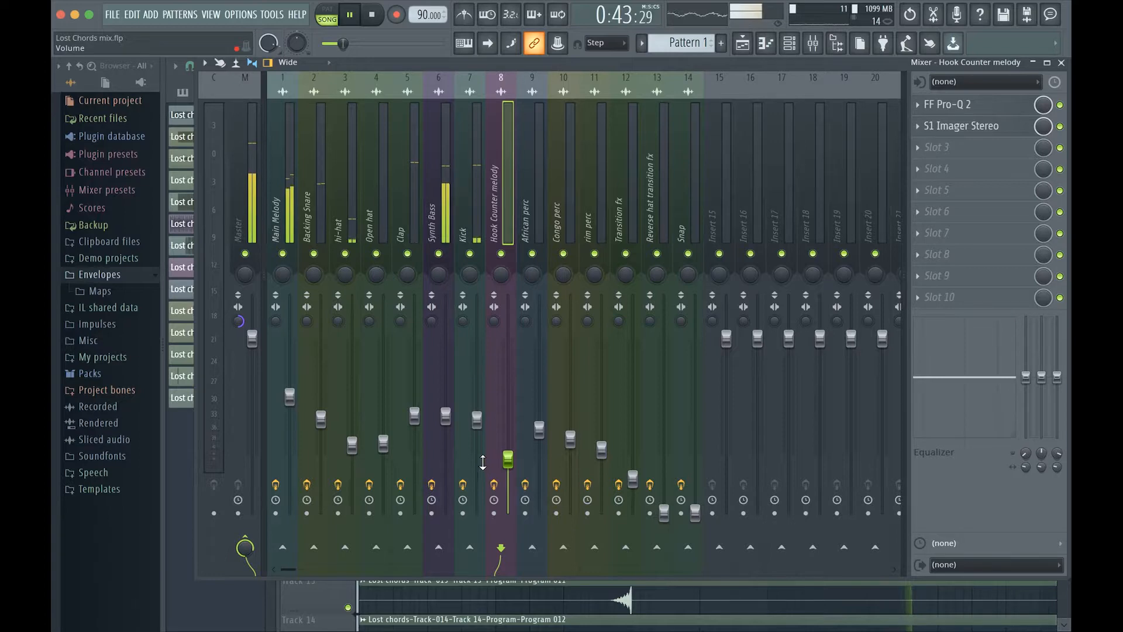
pyautogui.click(289, 397)
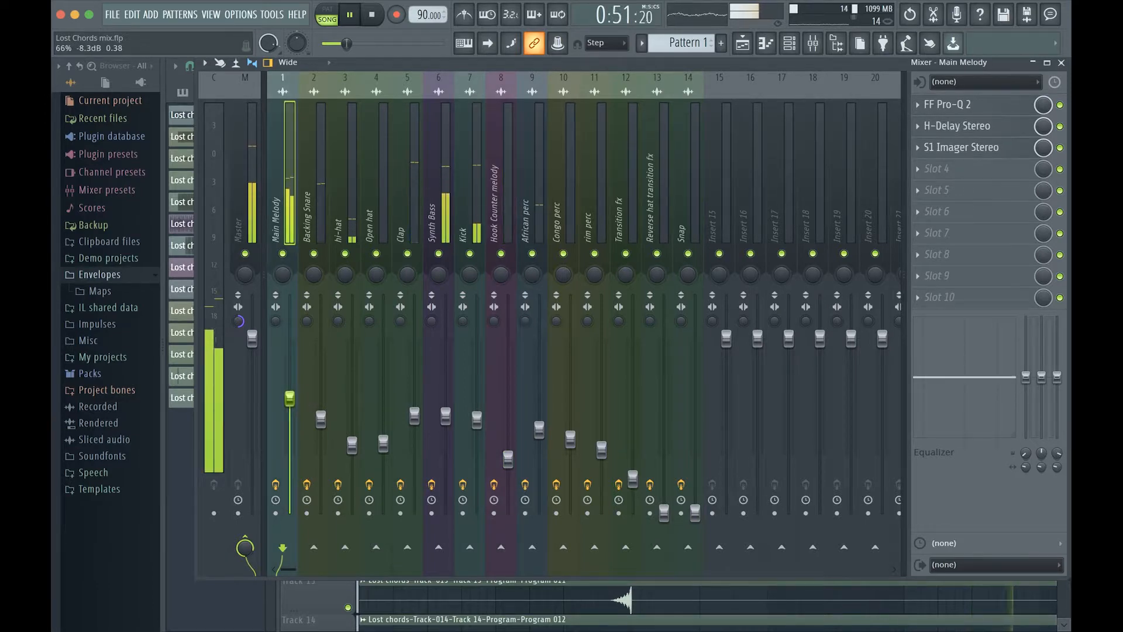
pyautogui.moveTo(290, 398); pyautogui.dragTo(290, 399)
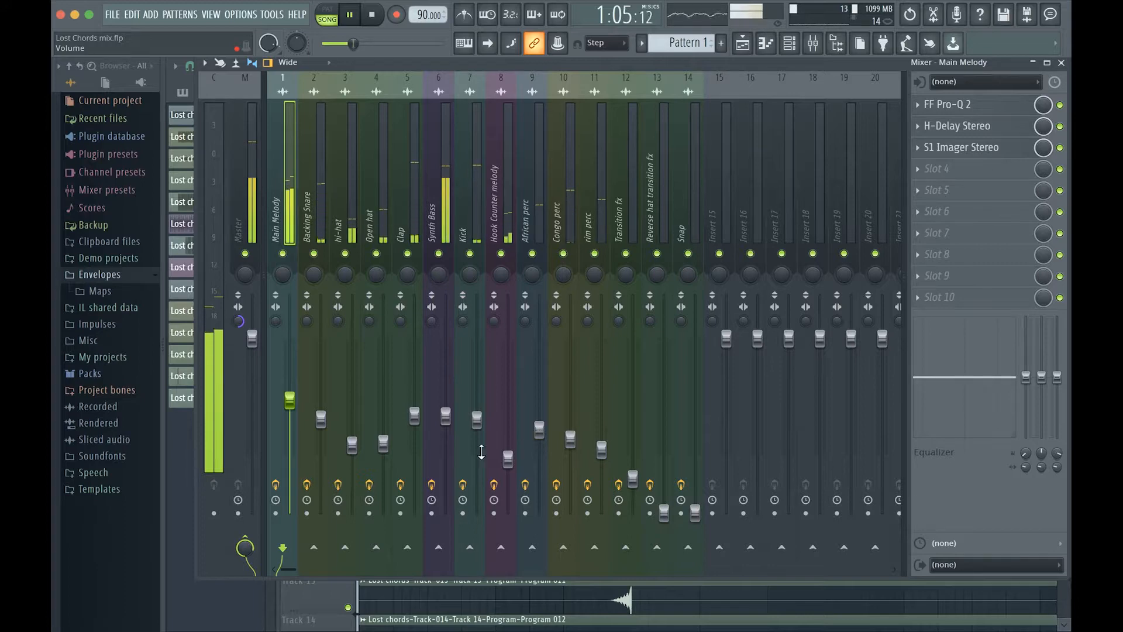
pyautogui.moveTo(508, 458); pyautogui.dragTo(508, 404)
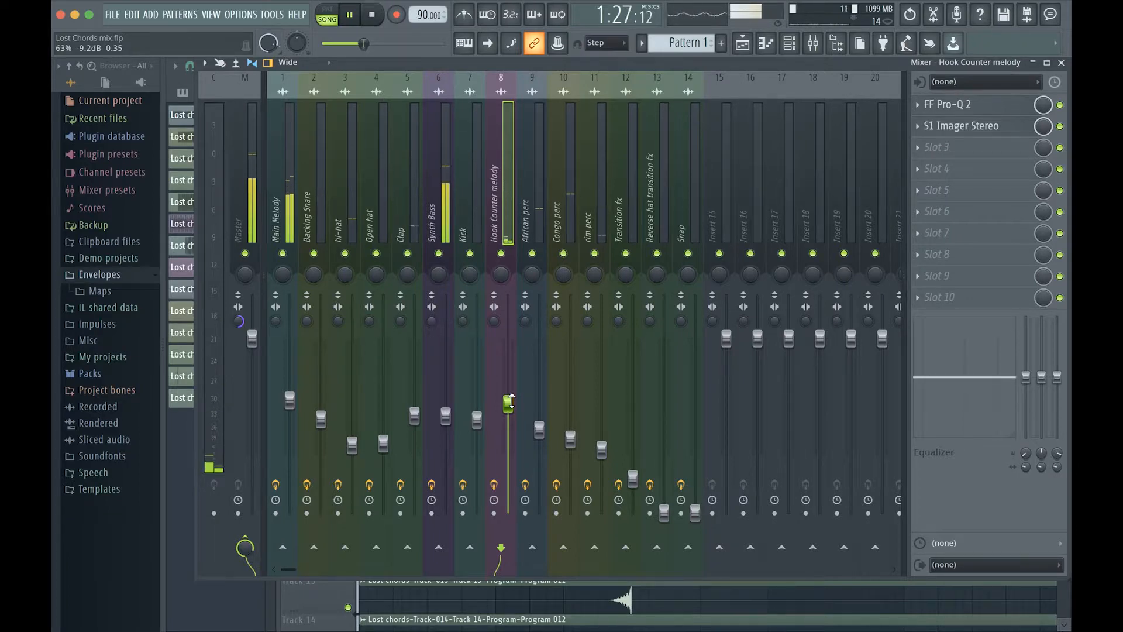
# Replay the song from about 1:14 and raise the Open hat fader to slightly above the hi-hat's
pyautogui.click(357, 44)
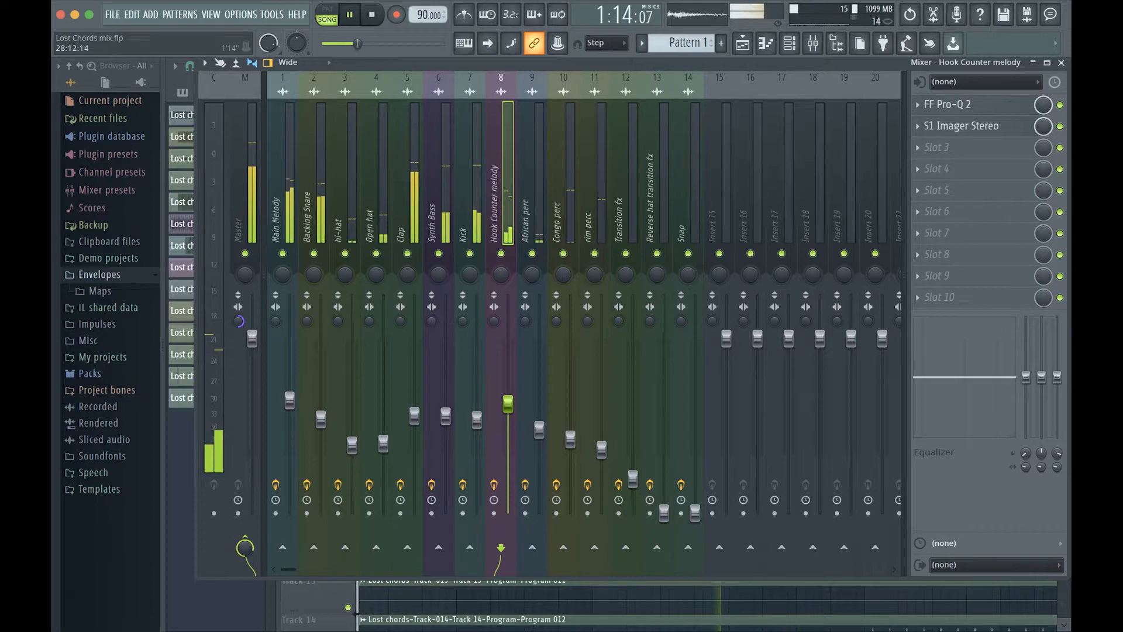
pyautogui.click(358, 40)
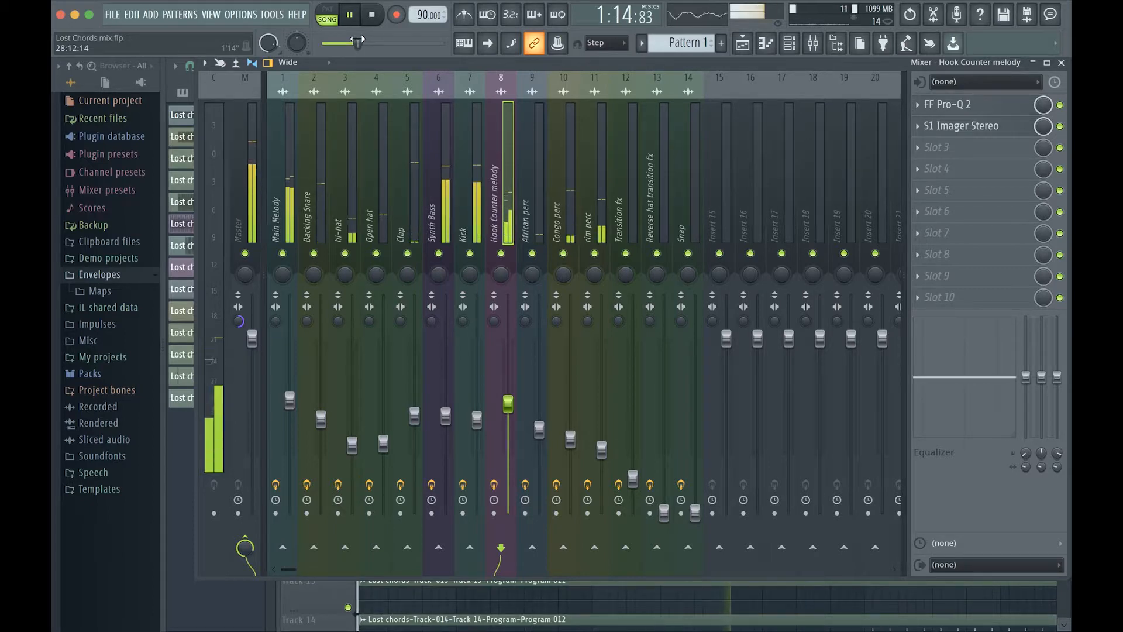
pyautogui.press('space')
pyautogui.press('space')
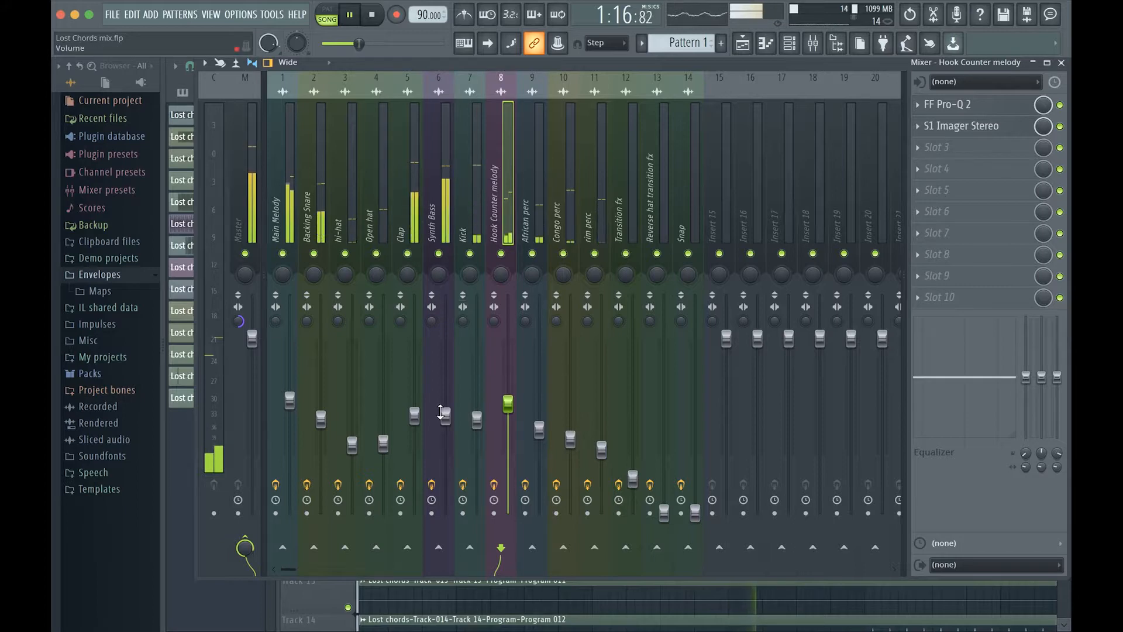
pyautogui.moveTo(384, 443); pyautogui.dragTo(383, 436)
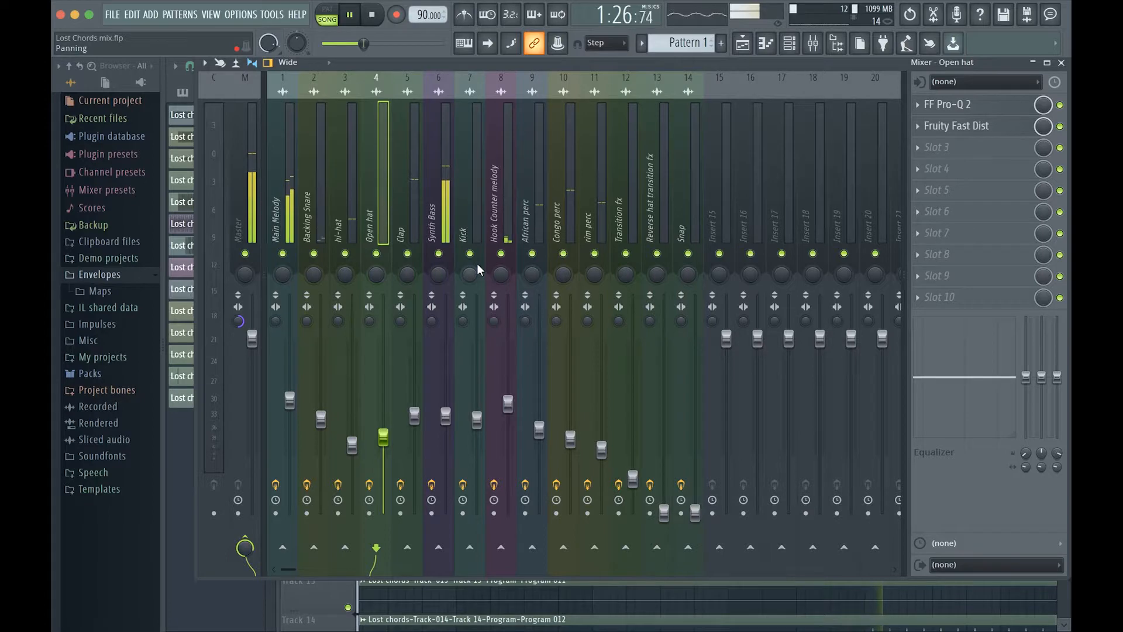
# Replay from about 1:03, set the Congo perc fader to 45% (-14.2 dB), and raise rim perc to just above it
pyautogui.moveTo(363, 44); pyautogui.dragTo(355, 47)
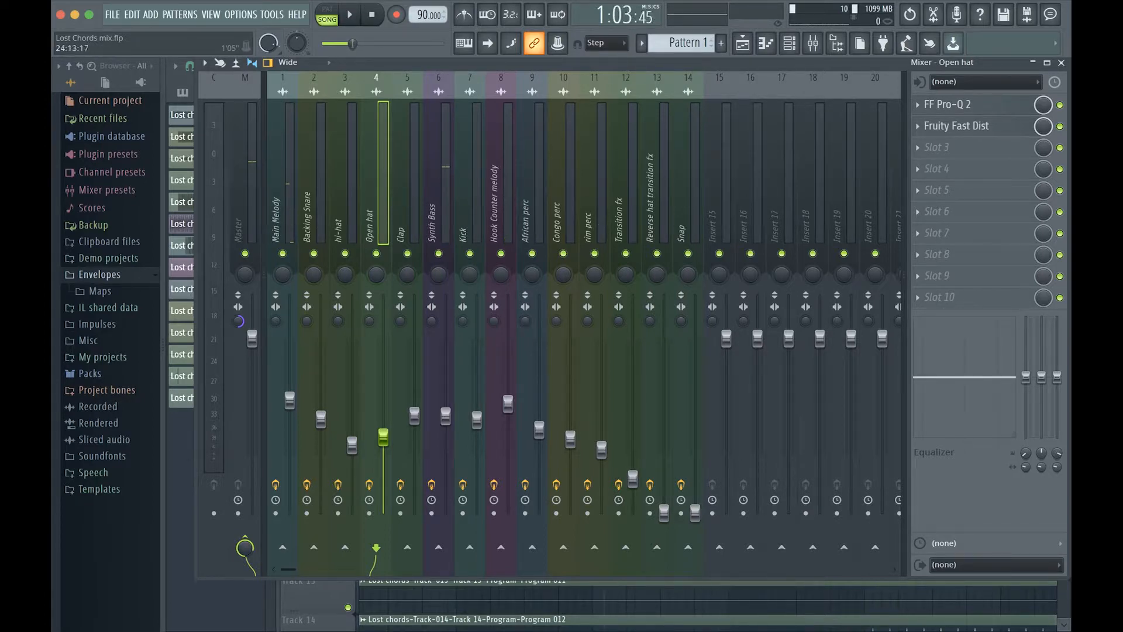
pyautogui.press('space')
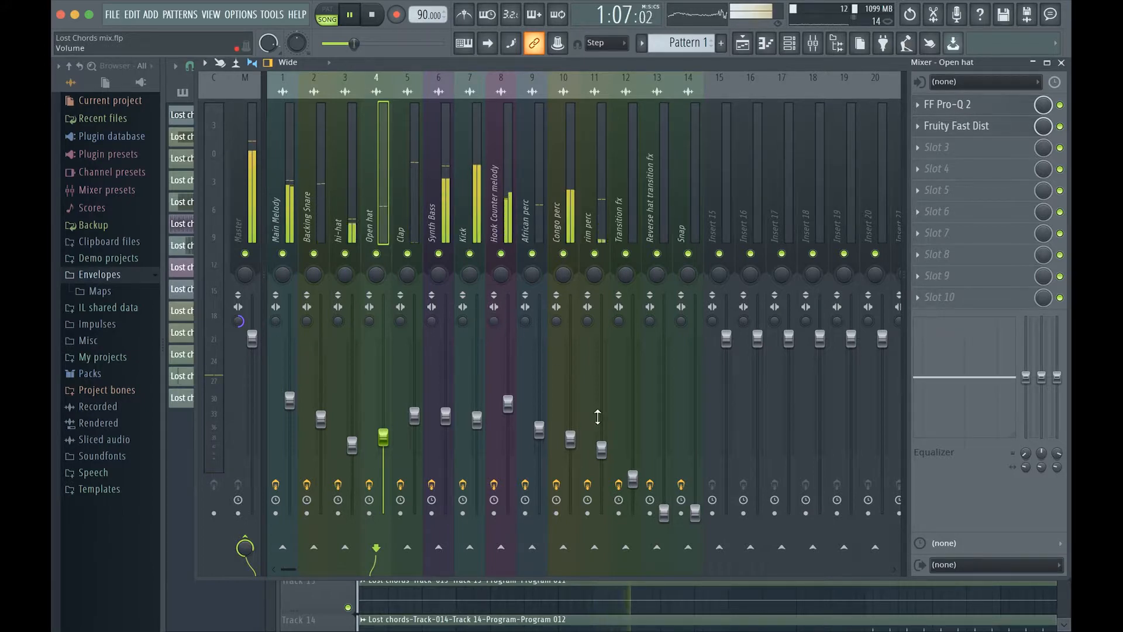
pyautogui.click(601, 448)
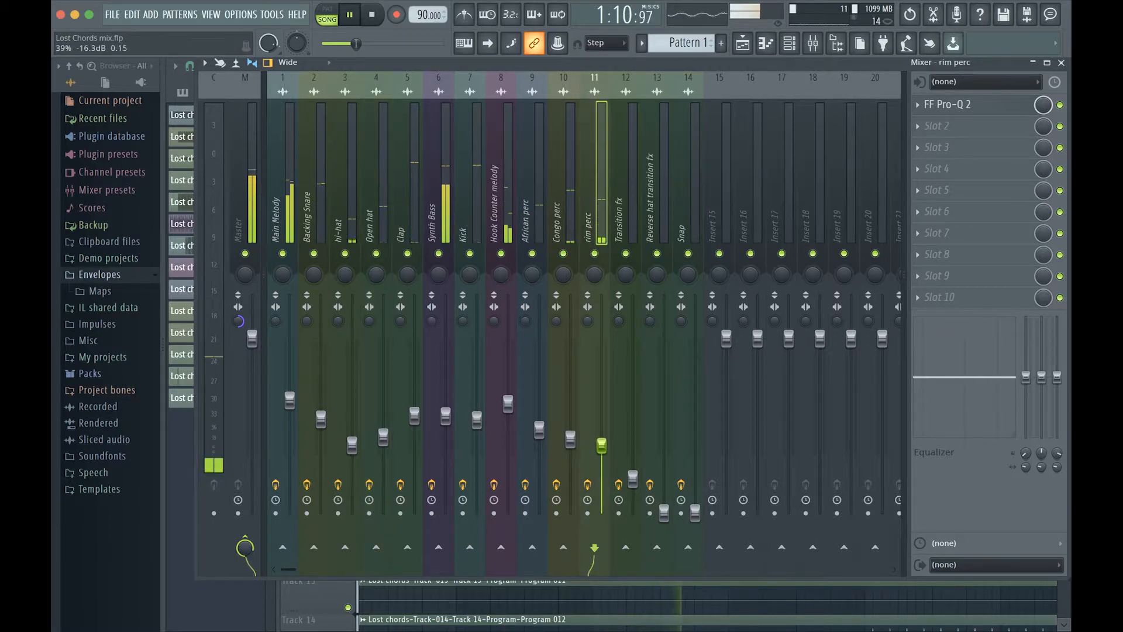
pyautogui.moveTo(601, 446); pyautogui.dragTo(601, 443)
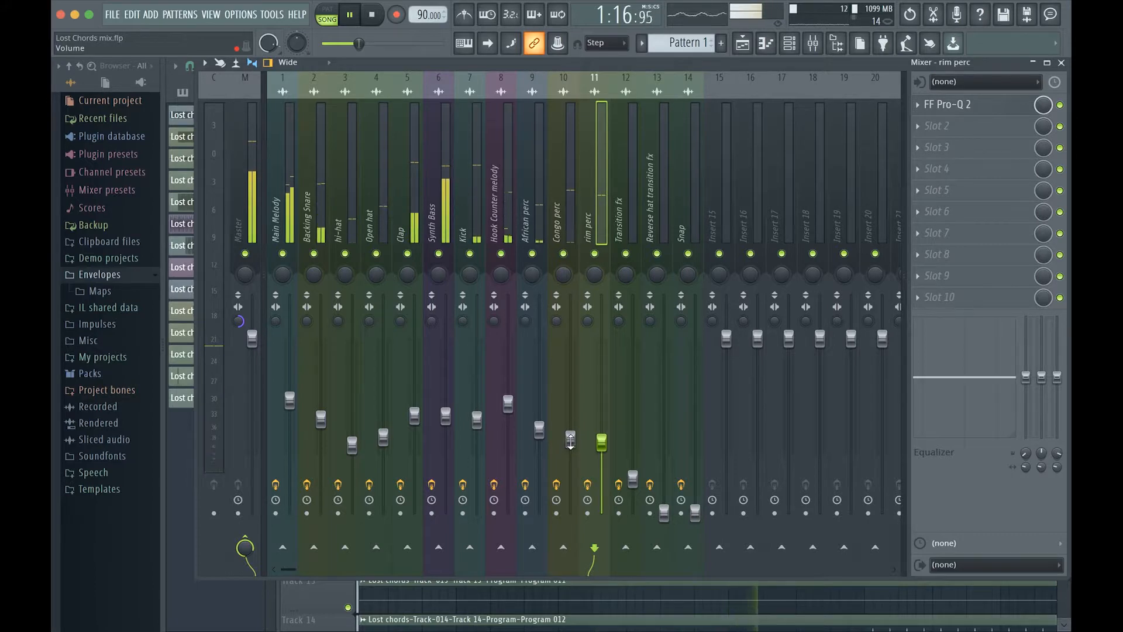
pyautogui.moveTo(570, 439); pyautogui.dragTo(570, 434)
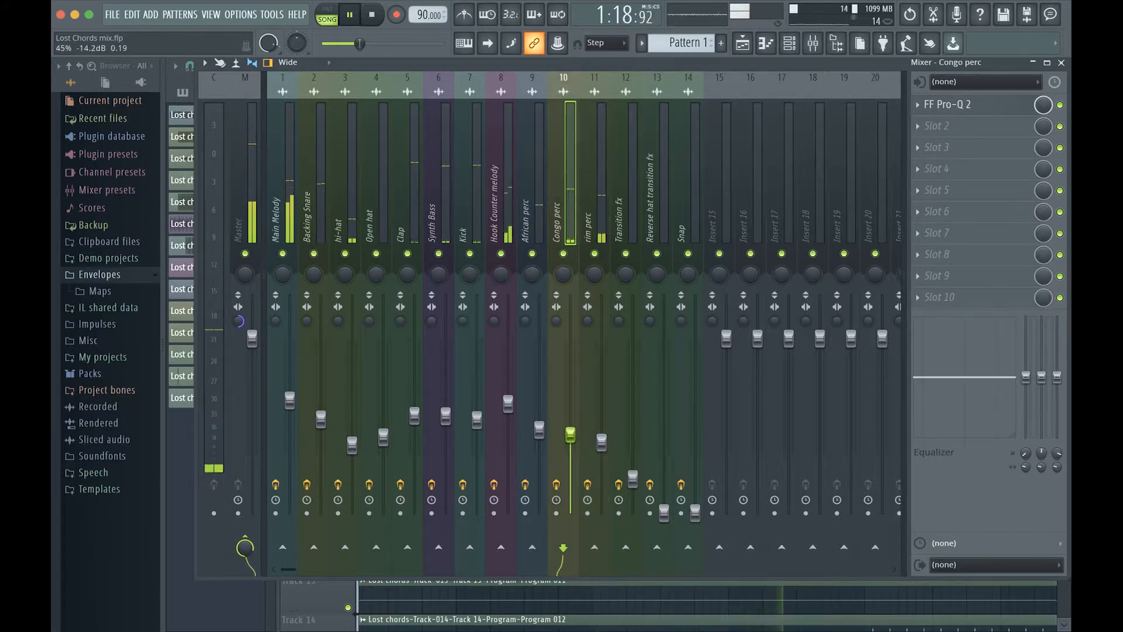
pyautogui.click(602, 442)
pyautogui.moveTo(605, 435); pyautogui.dragTo(605, 432)
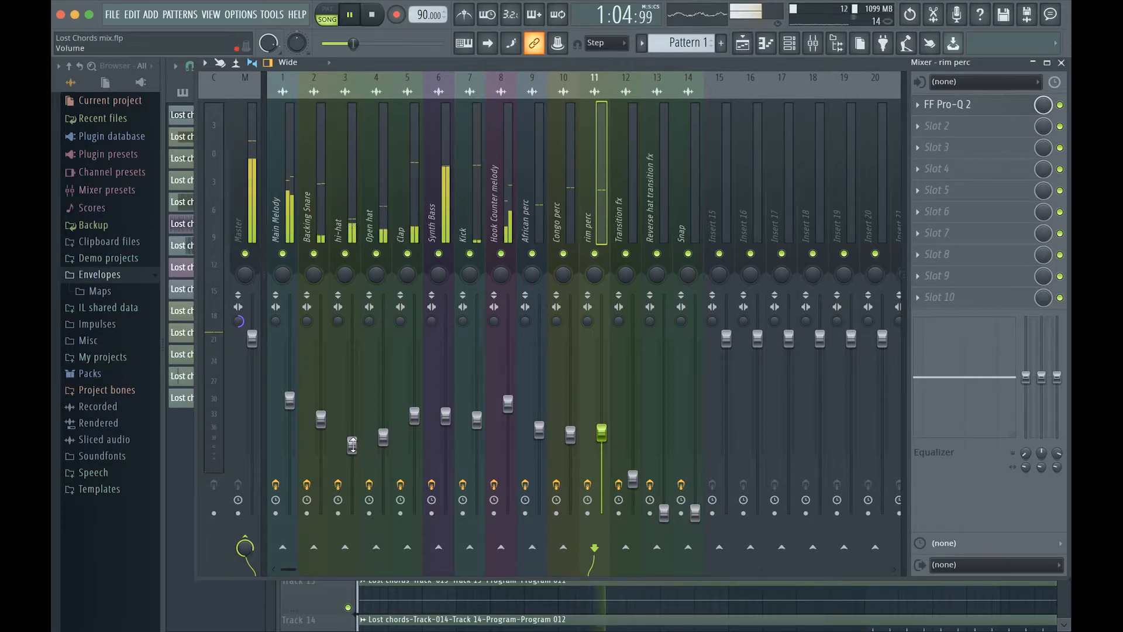
# Set the hi-hat fader to 41% (-15.5 dB) and raise the Open hat fader to about the African perc's level
pyautogui.moveTo(353, 446); pyautogui.dragTo(352, 441)
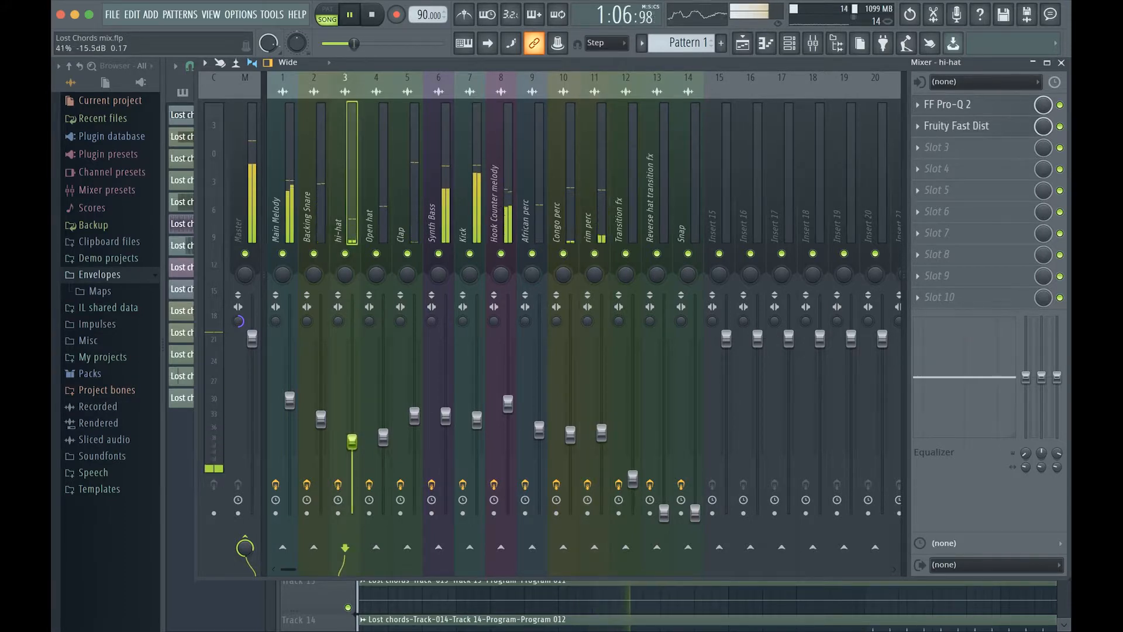
pyautogui.click(383, 434)
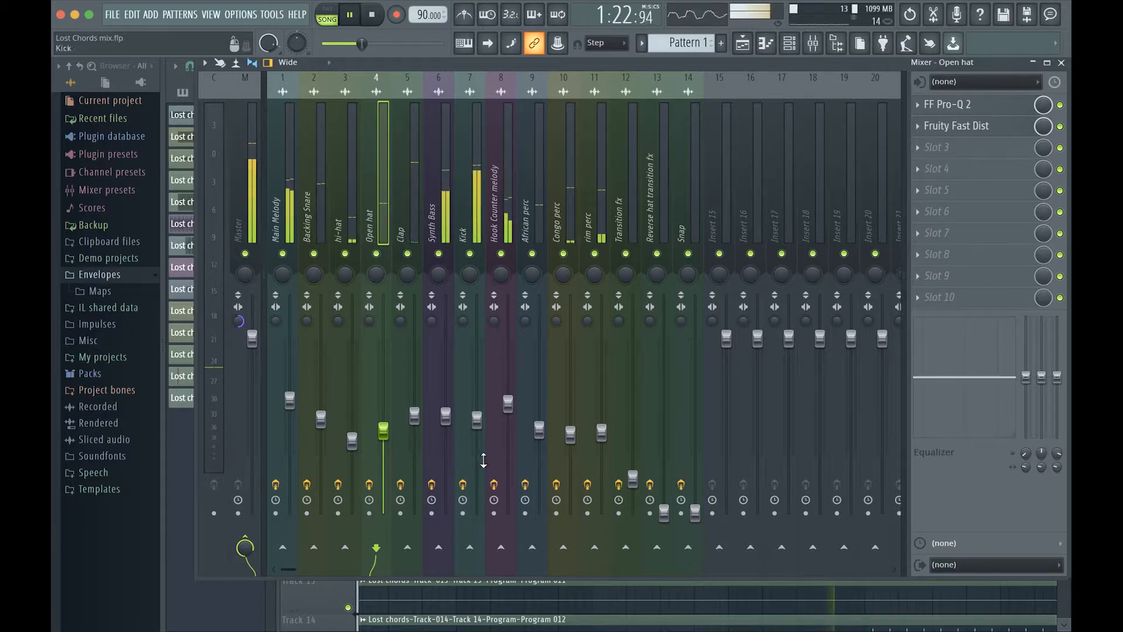
# Raise the Snap fader to between the Kick's and African perc's levels, nudge Open hat up slightly, and replay from about 1:03
pyautogui.moveTo(694, 513); pyautogui.dragTo(698, 426)
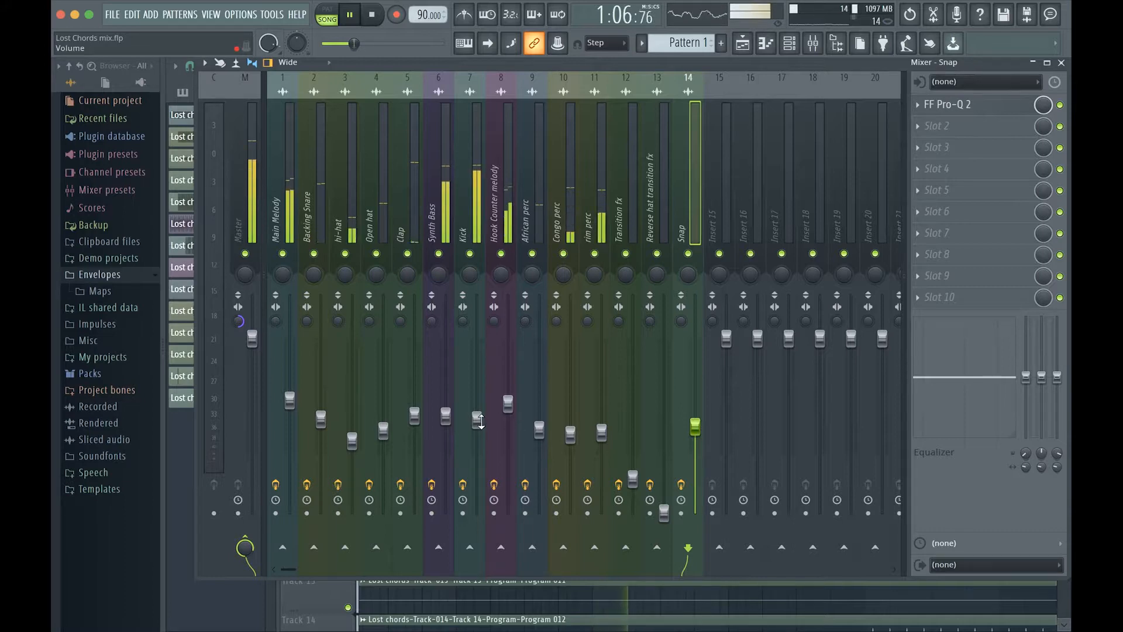
pyautogui.click(383, 430)
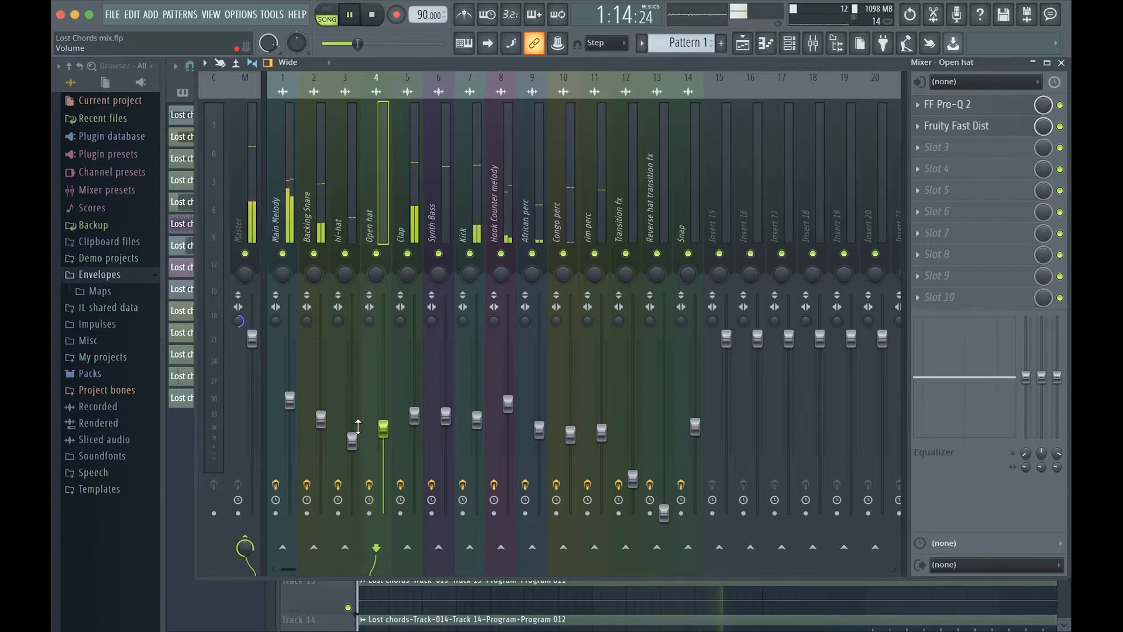
pyautogui.press('space')
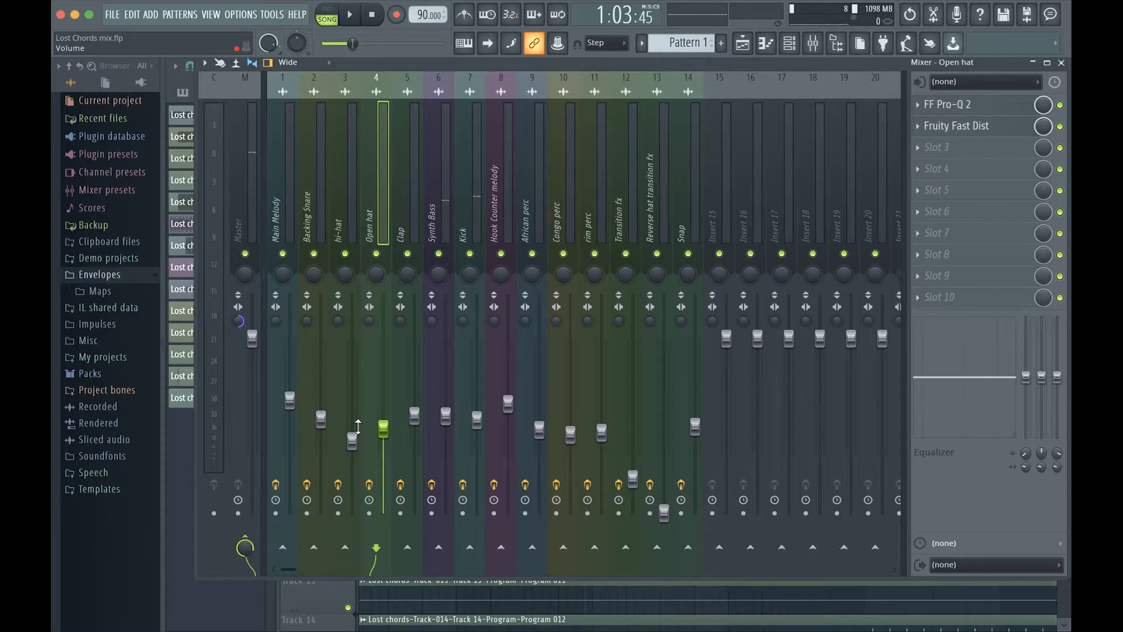
pyautogui.press('space')
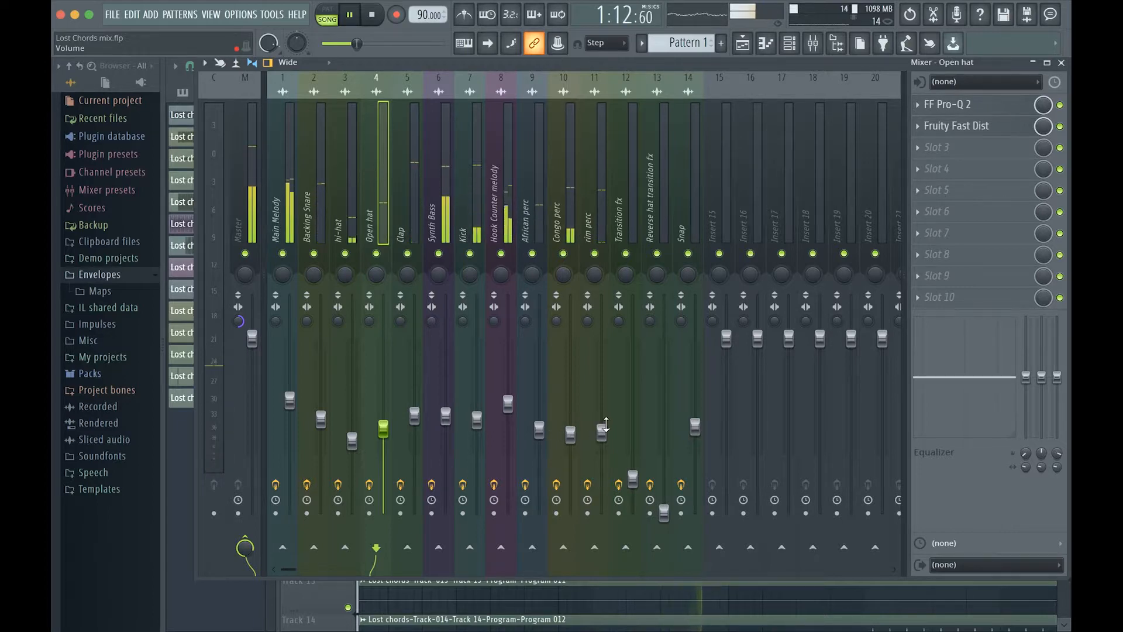
# Raise the Congo perc fader to slightly above rim perc's level and select the Master track
pyautogui.click(570, 433)
pyautogui.moveTo(570, 433)
pyautogui.mouseDown()
pyautogui.moveTo(605, 425)
pyautogui.moveTo(572, 422)
pyautogui.mouseUp()
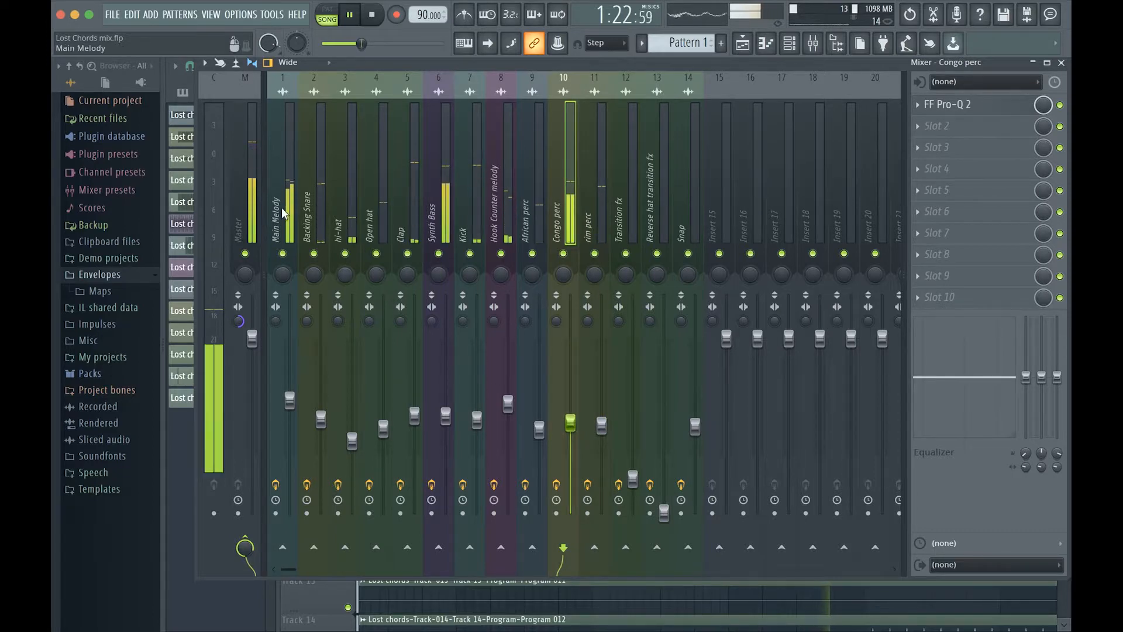
pyautogui.click(240, 187)
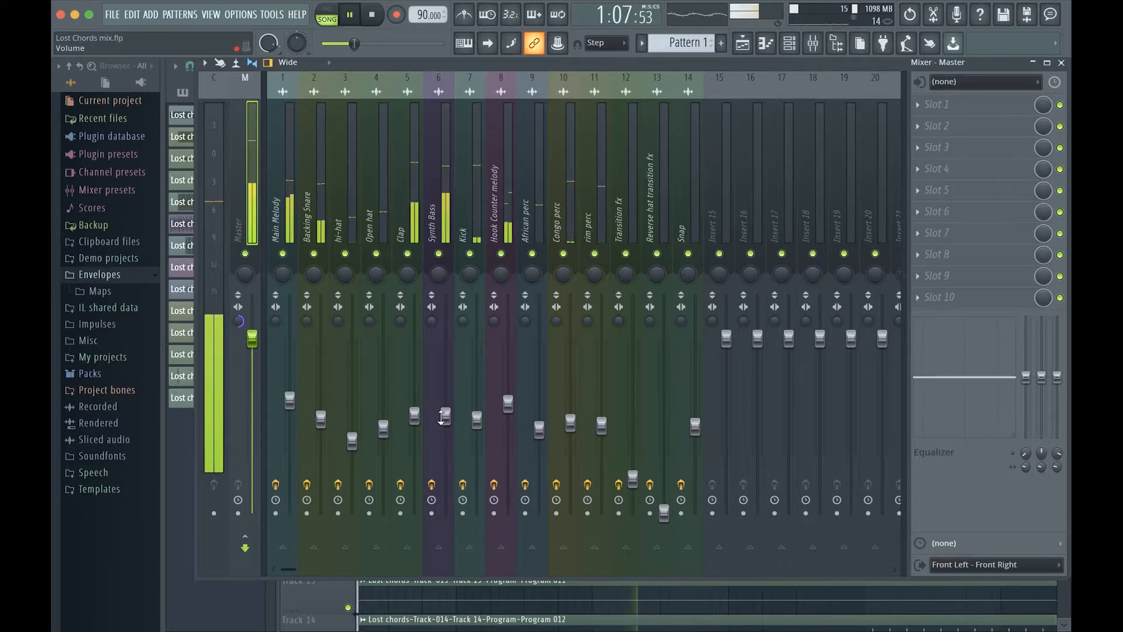
# Replay from about 0:18, set the Reverse hat transition fx fader to 32% (-18.8 dB), and set Transition fx to 51% (-12.3 dB)
pyautogui.press('space')
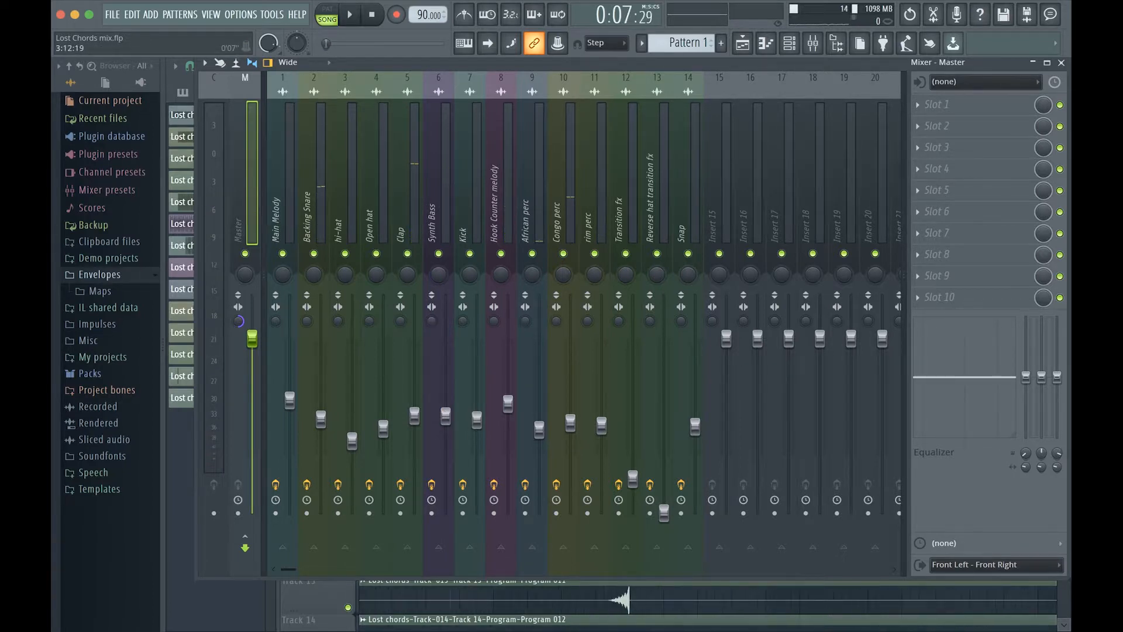
pyautogui.press('space')
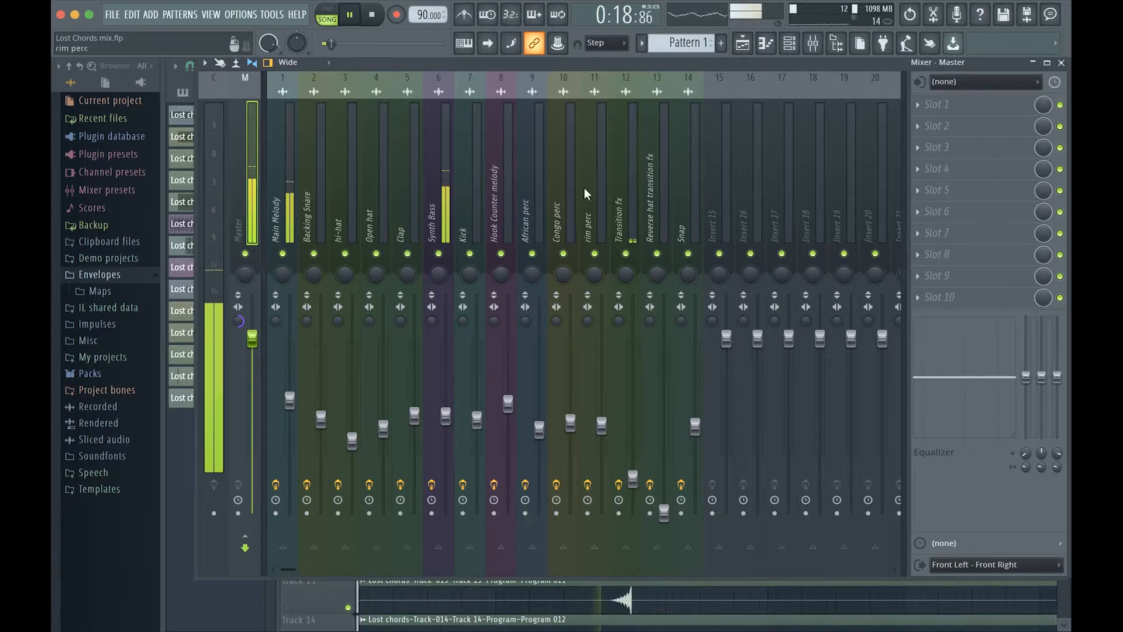
pyautogui.press('space')
pyautogui.moveTo(663, 512); pyautogui.dragTo(662, 457)
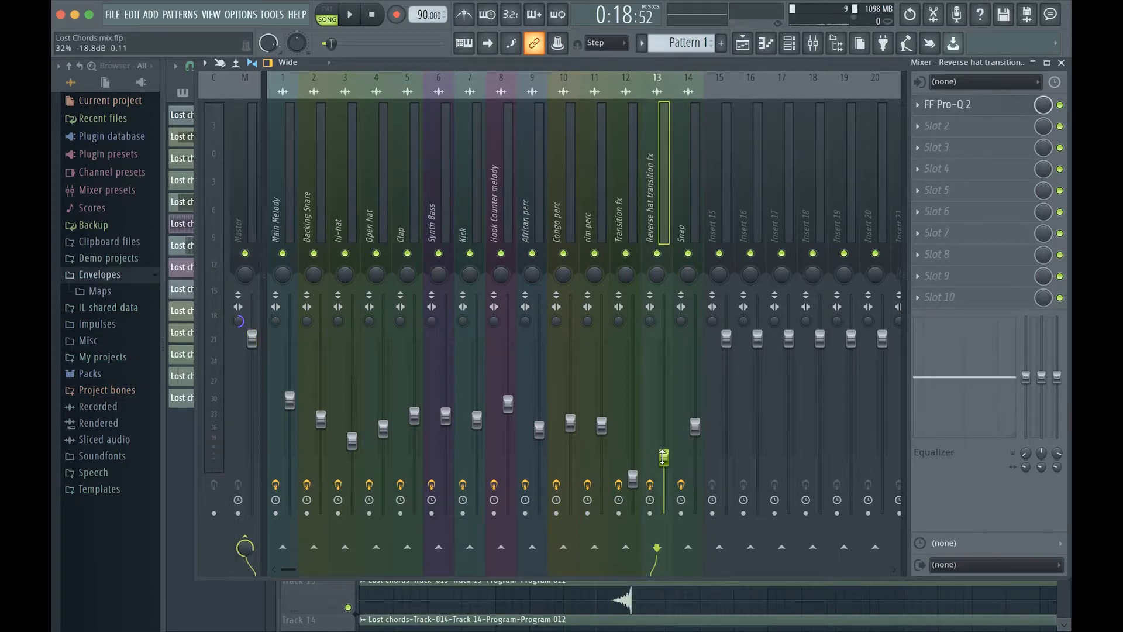
pyautogui.click(633, 477)
pyautogui.press('space')
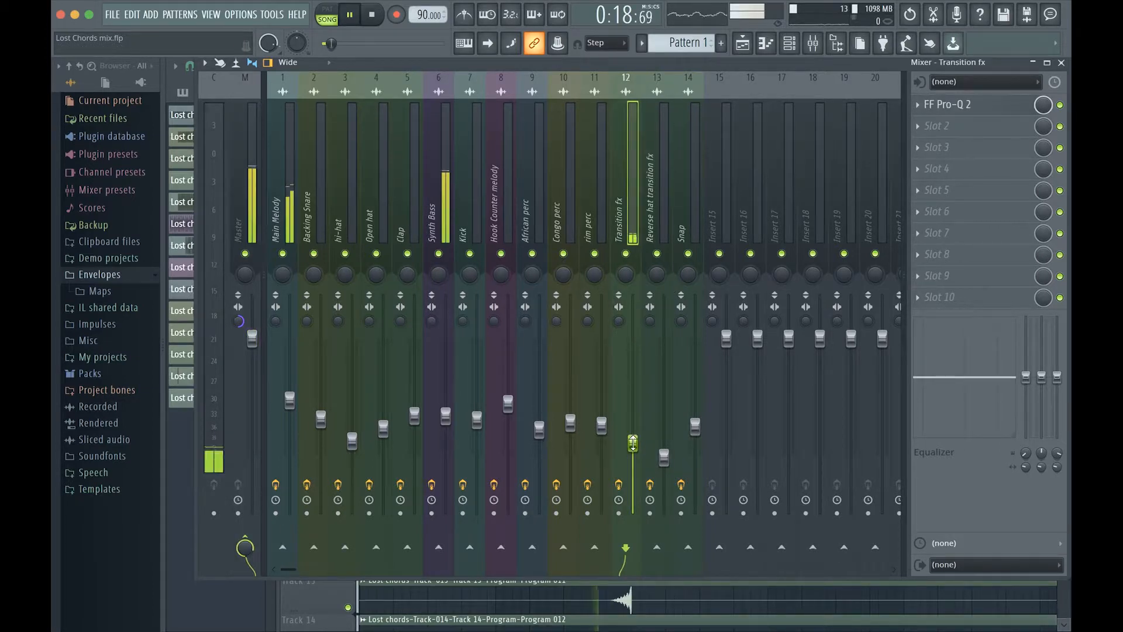
pyautogui.moveTo(633, 443); pyautogui.dragTo(633, 439)
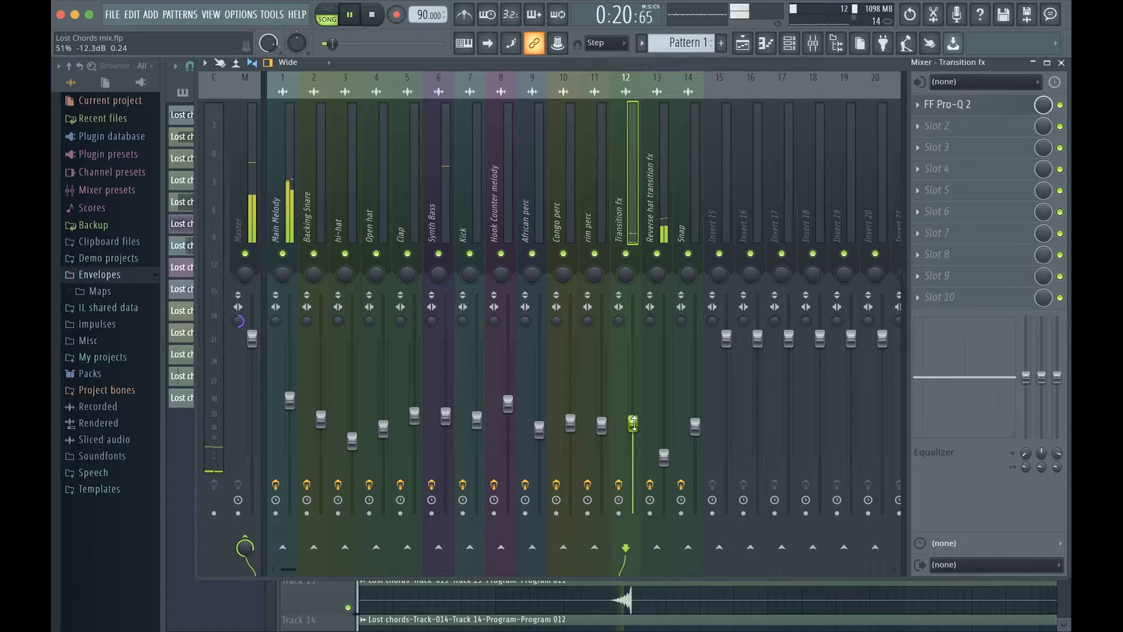
# Raise the Reverse hat transition fx fader to about Snap's level, replaying the passage from about 0:18 to judge it
pyautogui.press('space')
pyautogui.click(664, 455)
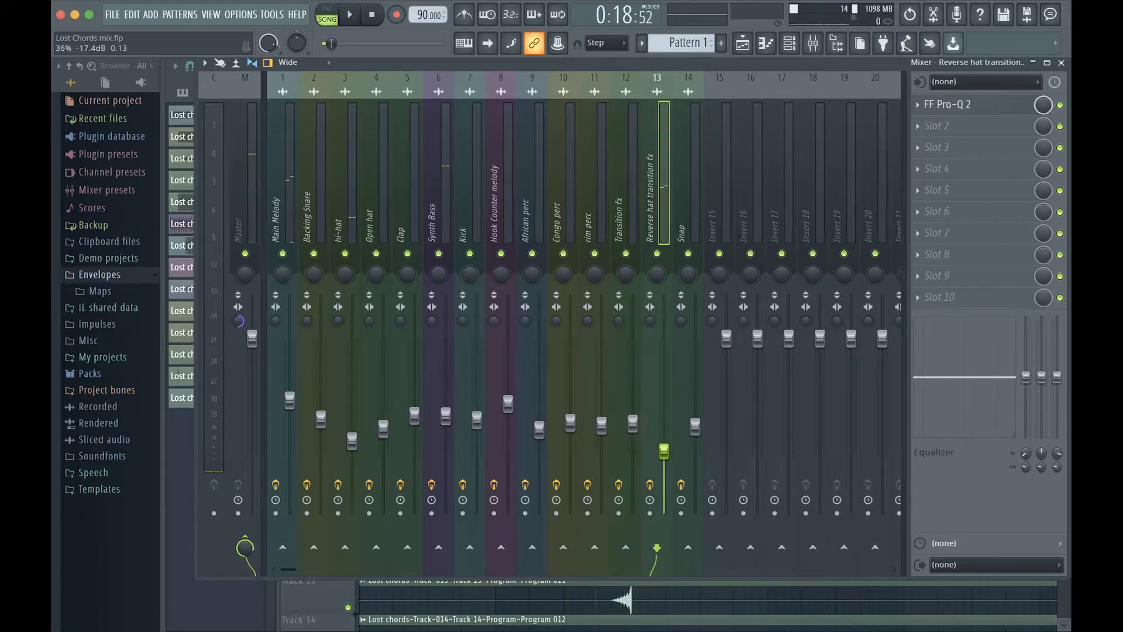
pyautogui.press('space')
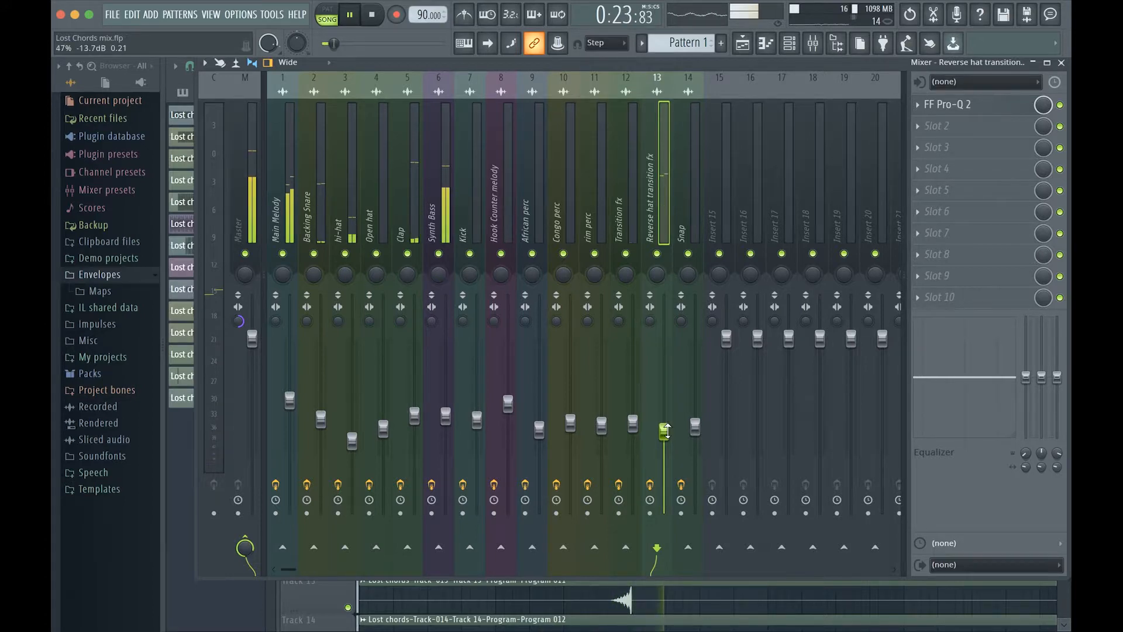
pyautogui.press('space')
pyautogui.press('space')
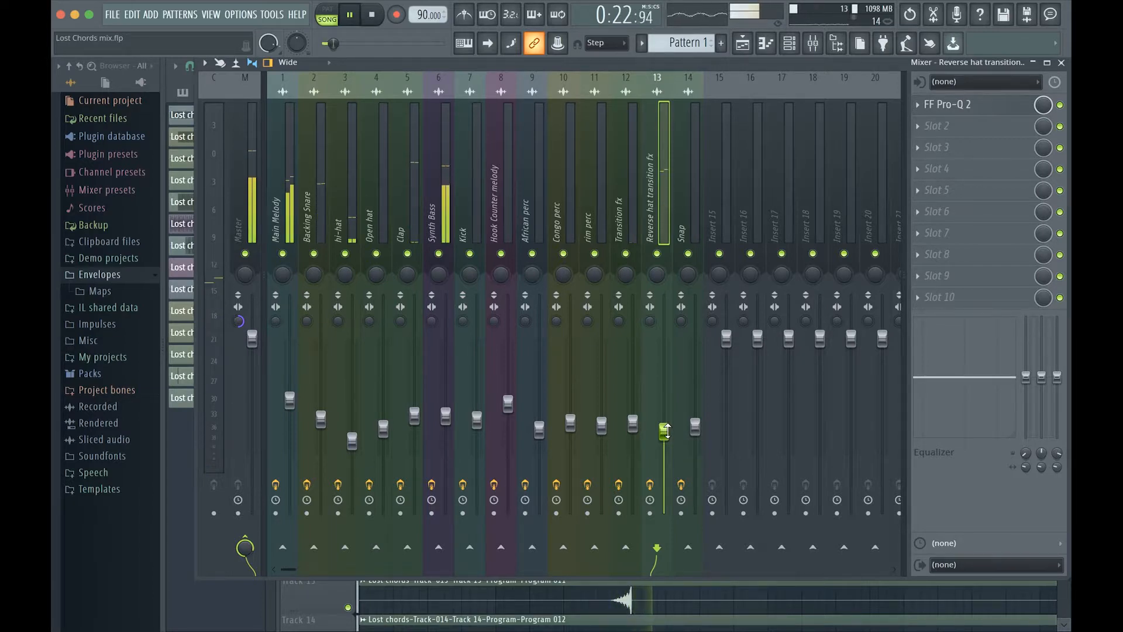
pyautogui.press('space')
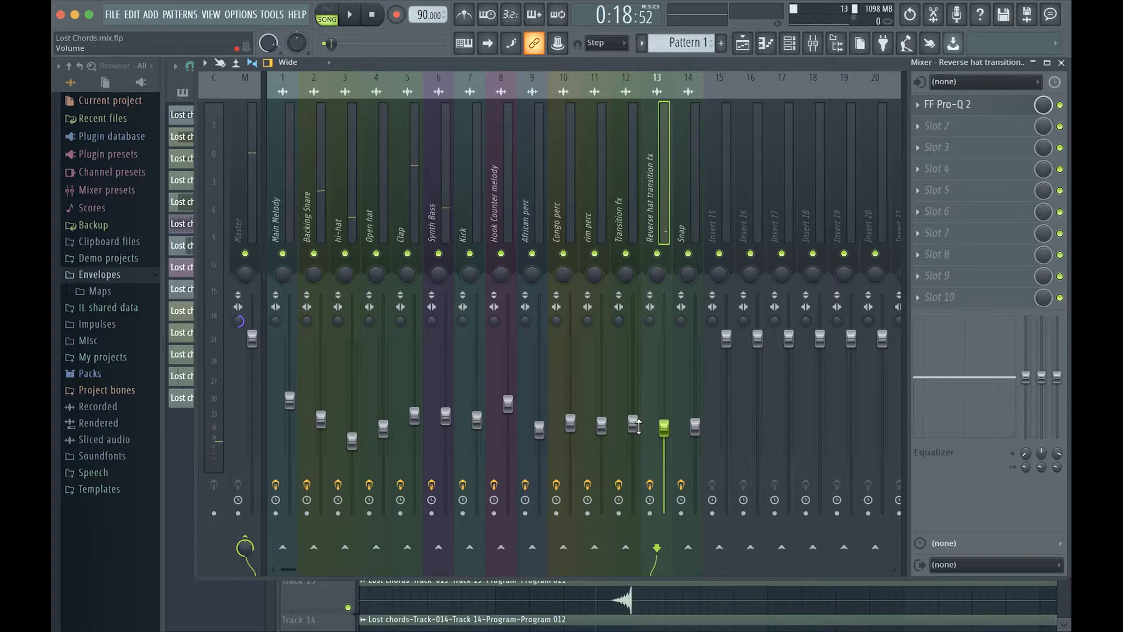
pyautogui.press('space')
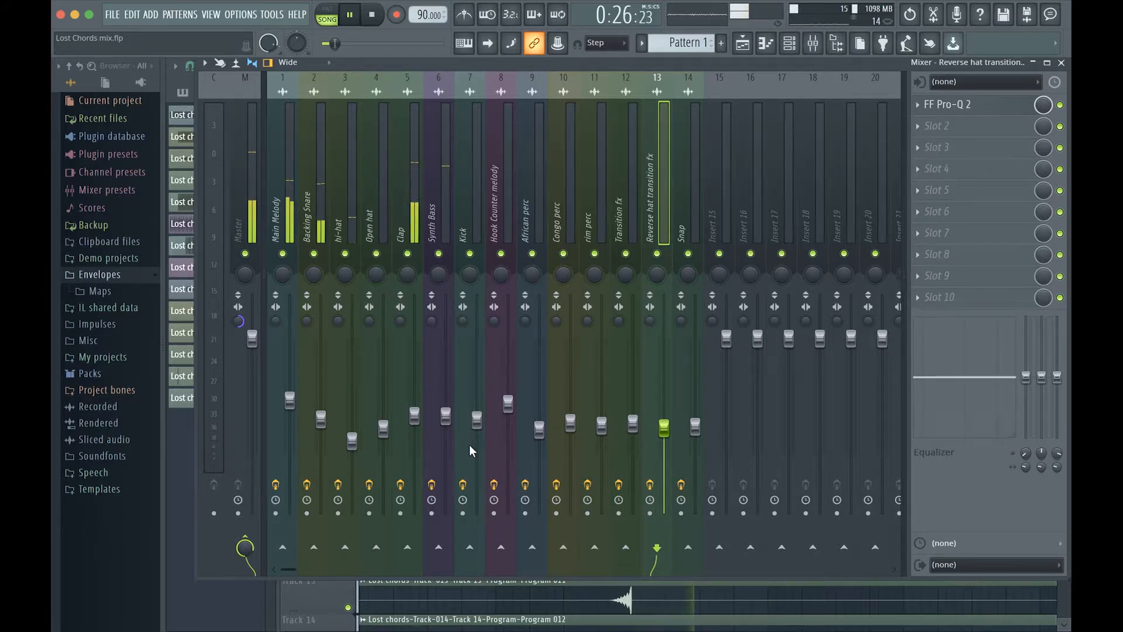
# Set the Synth Bass fader to 57% (-10.6 dB) and the Snap fader to 50% (-12.7 dB)
pyautogui.click(445, 416)
pyautogui.moveTo(445, 416); pyautogui.dragTo(446, 412)
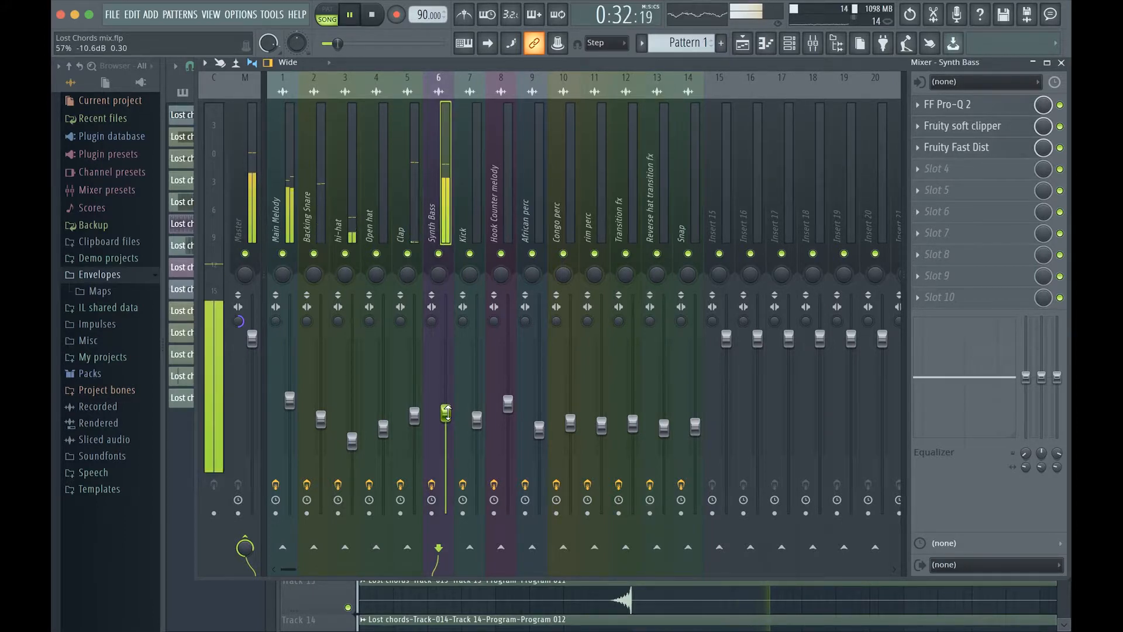
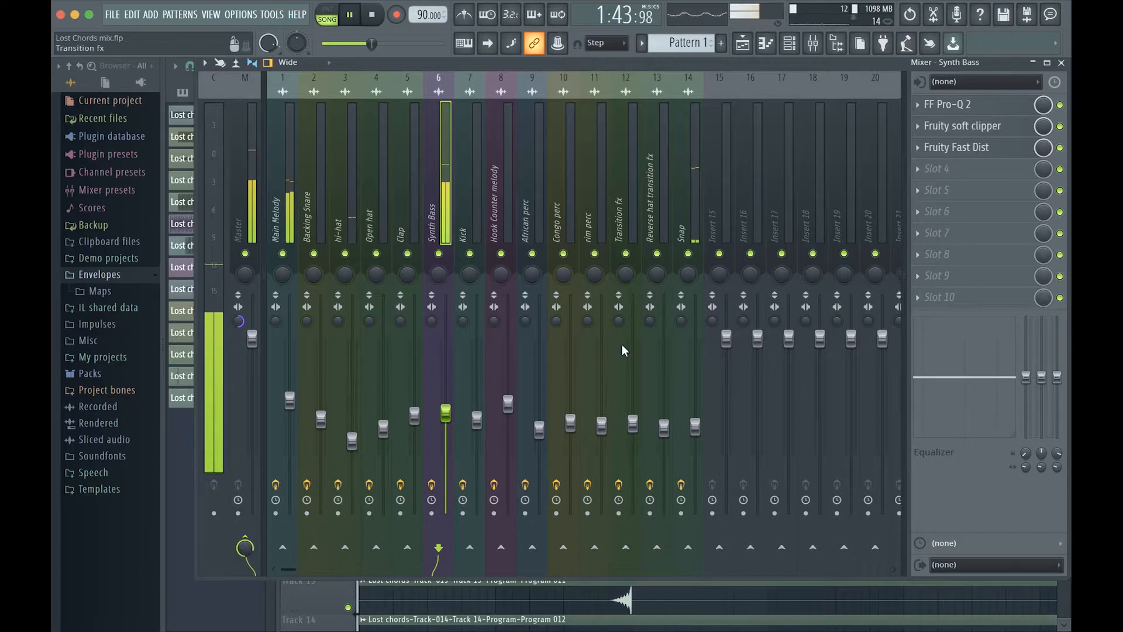
pyautogui.click(696, 418)
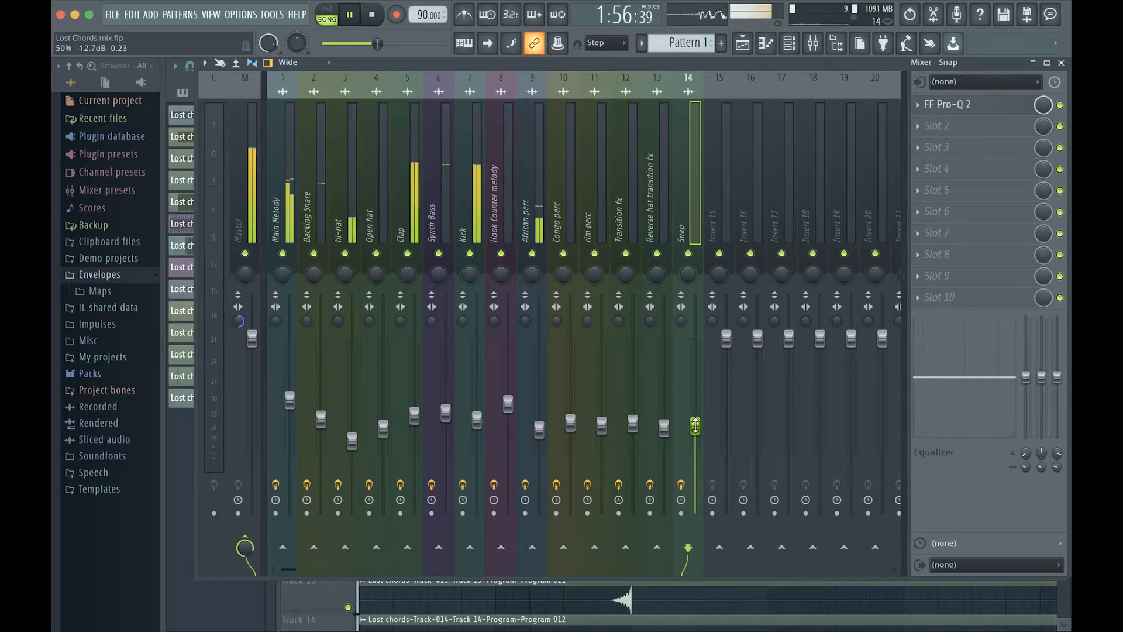
pyautogui.press('space')
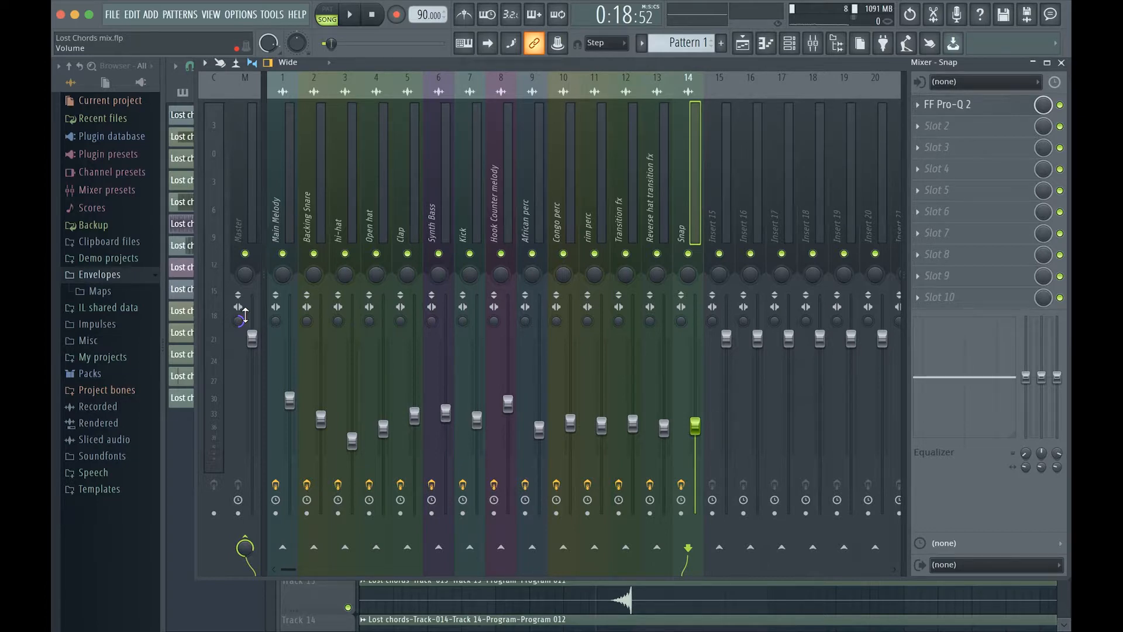
# Replay the song from about 0:18 and nudge the African perc fader up slightly
pyautogui.click(276, 233)
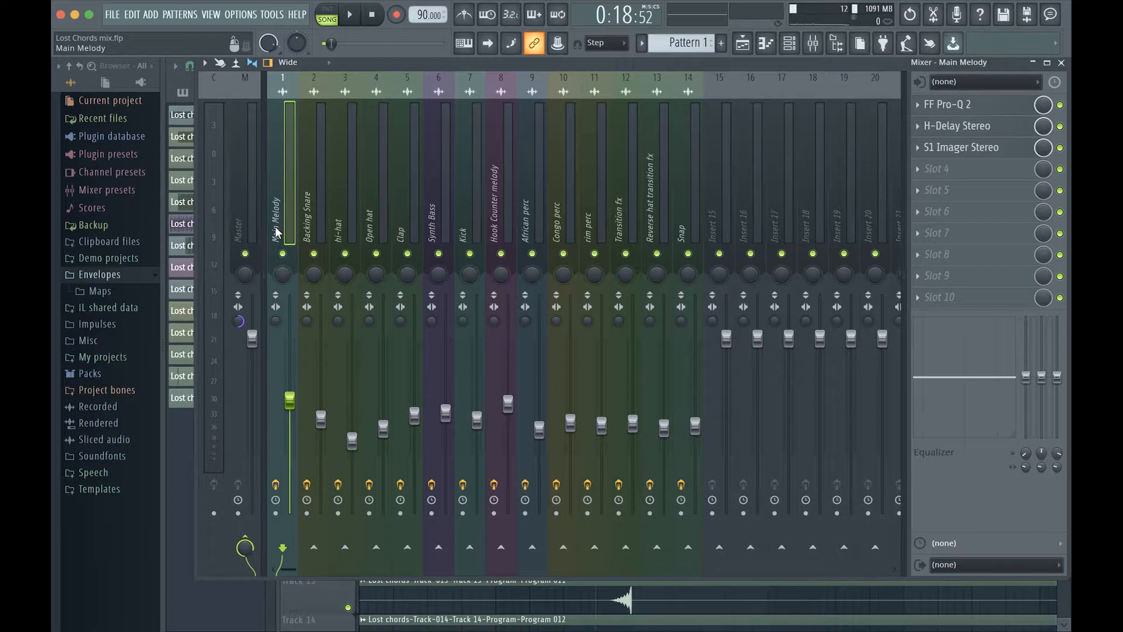
pyautogui.press('space')
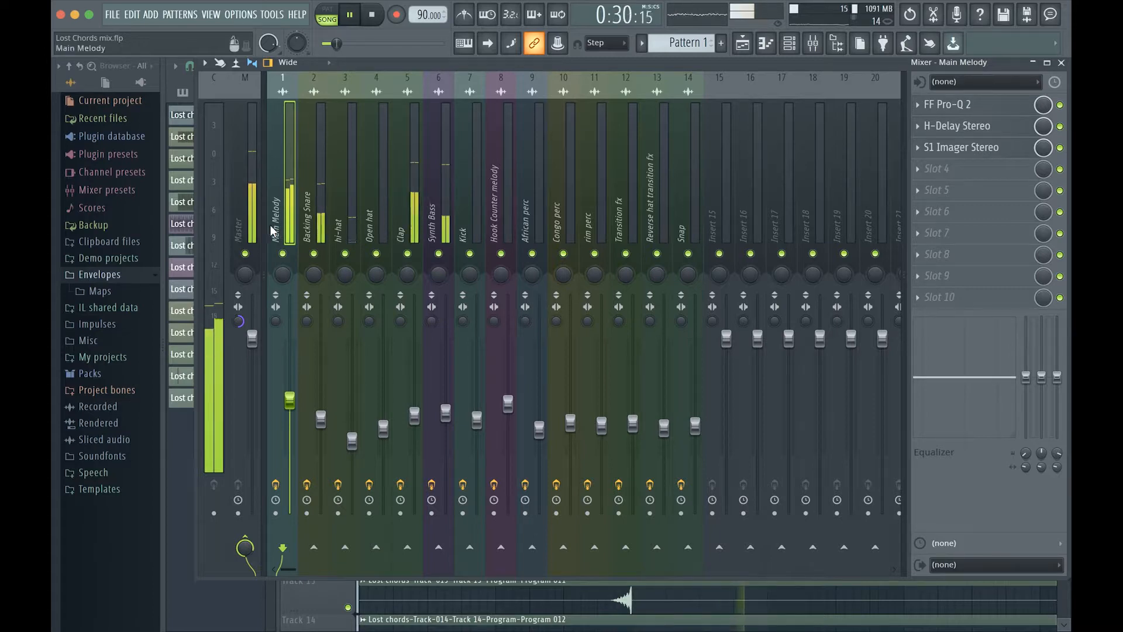
pyautogui.click(247, 227)
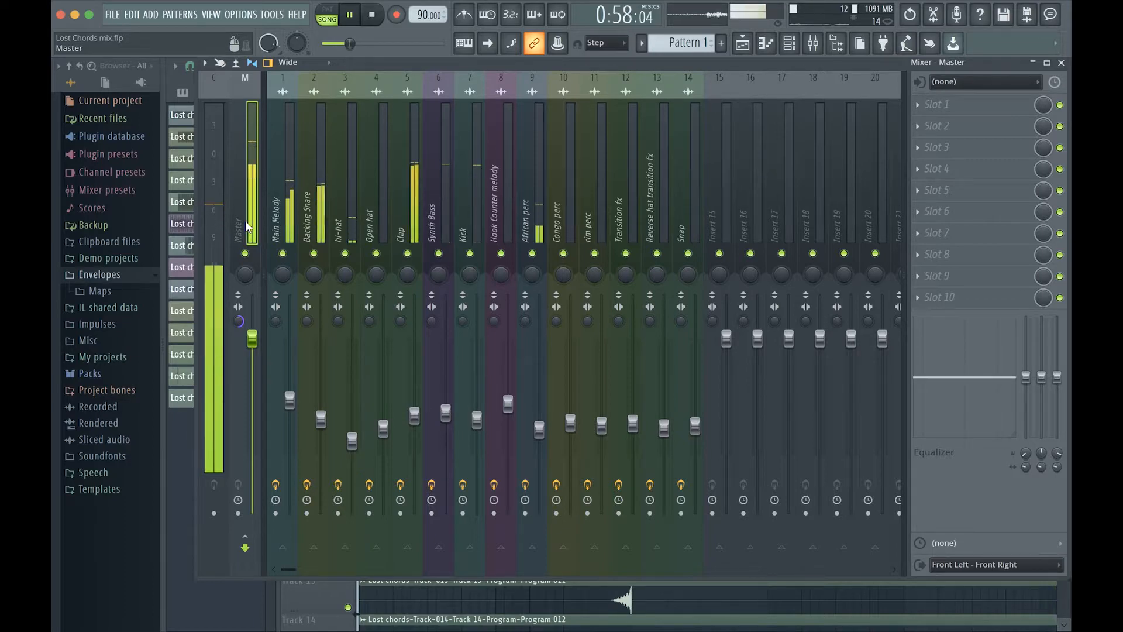
pyautogui.click(537, 425)
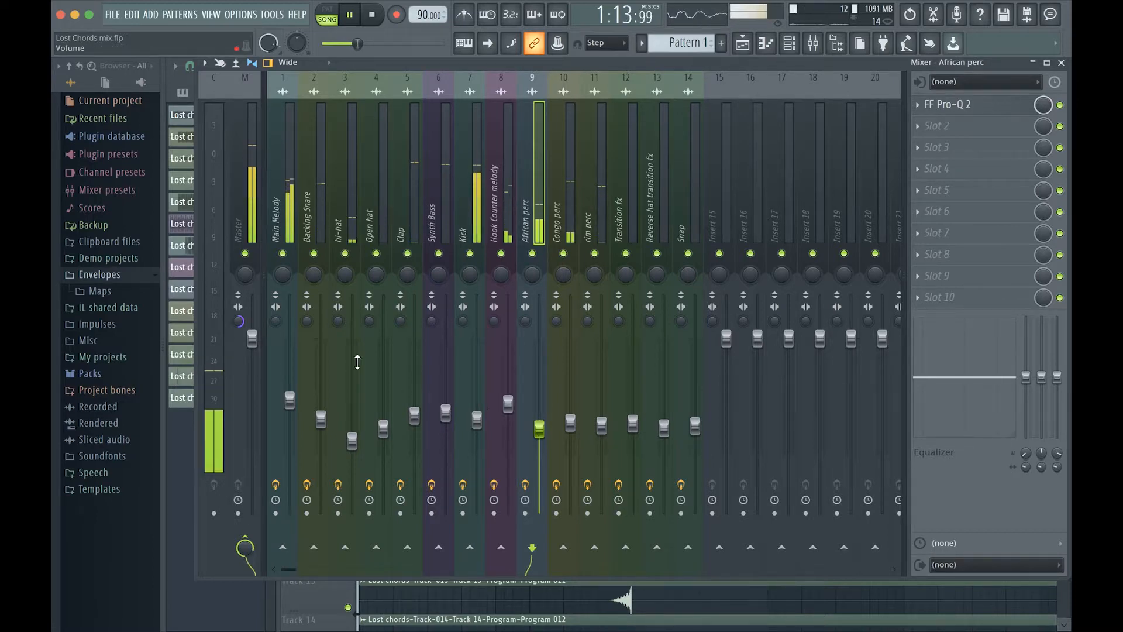
pyautogui.press('space')
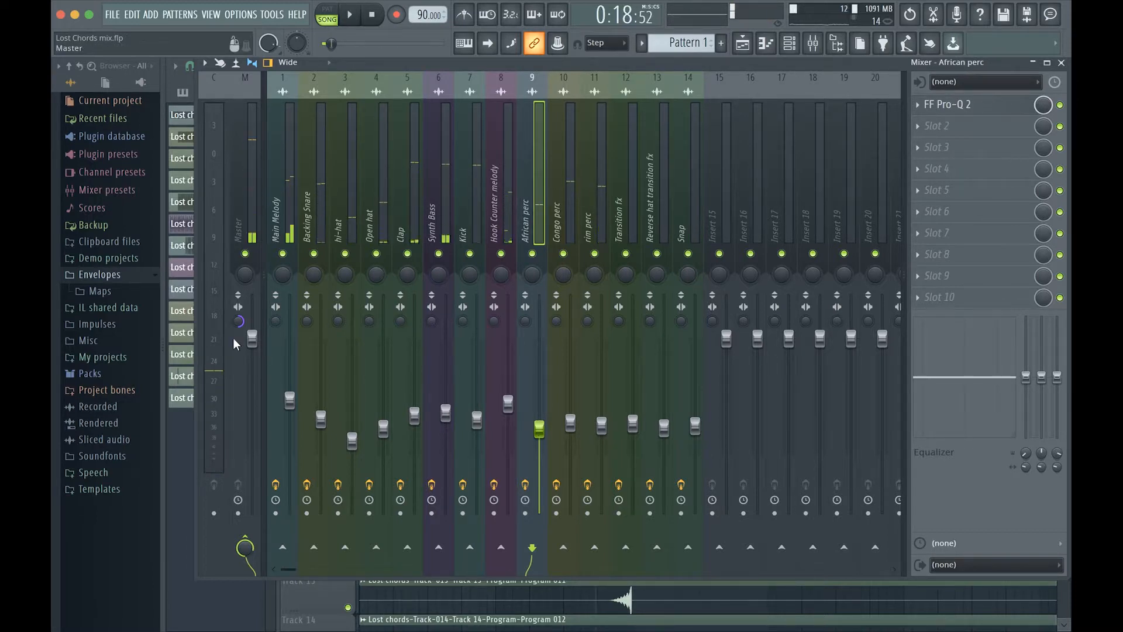
# Reset the Master track's stereo separation to its default and replay from about 0:18
pyautogui.rightClick(236, 318)
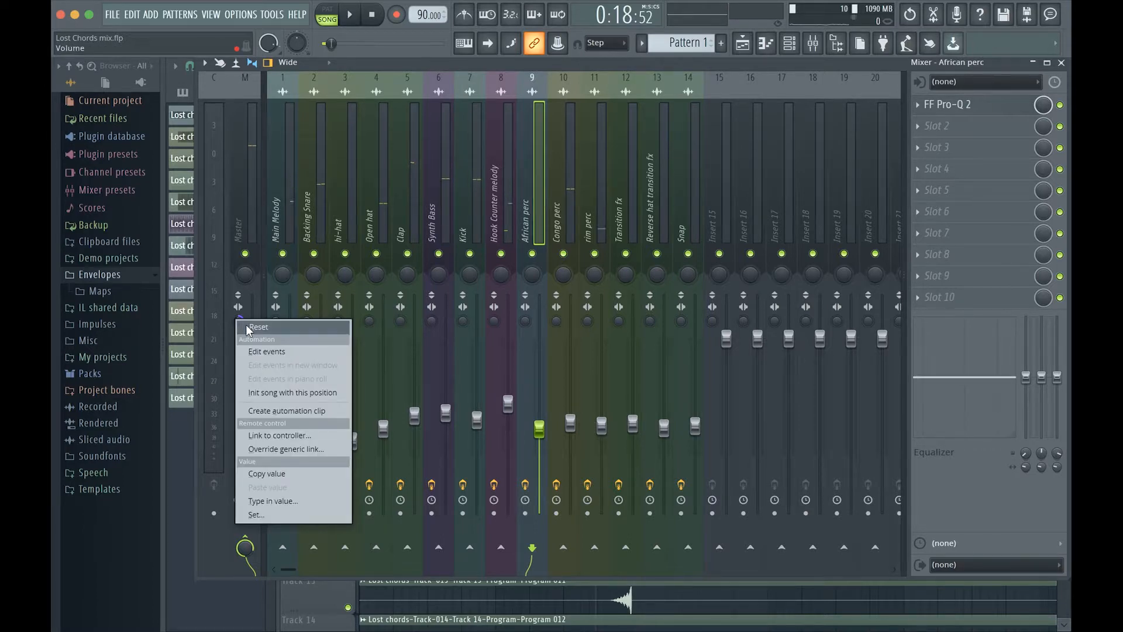
pyautogui.click(246, 326)
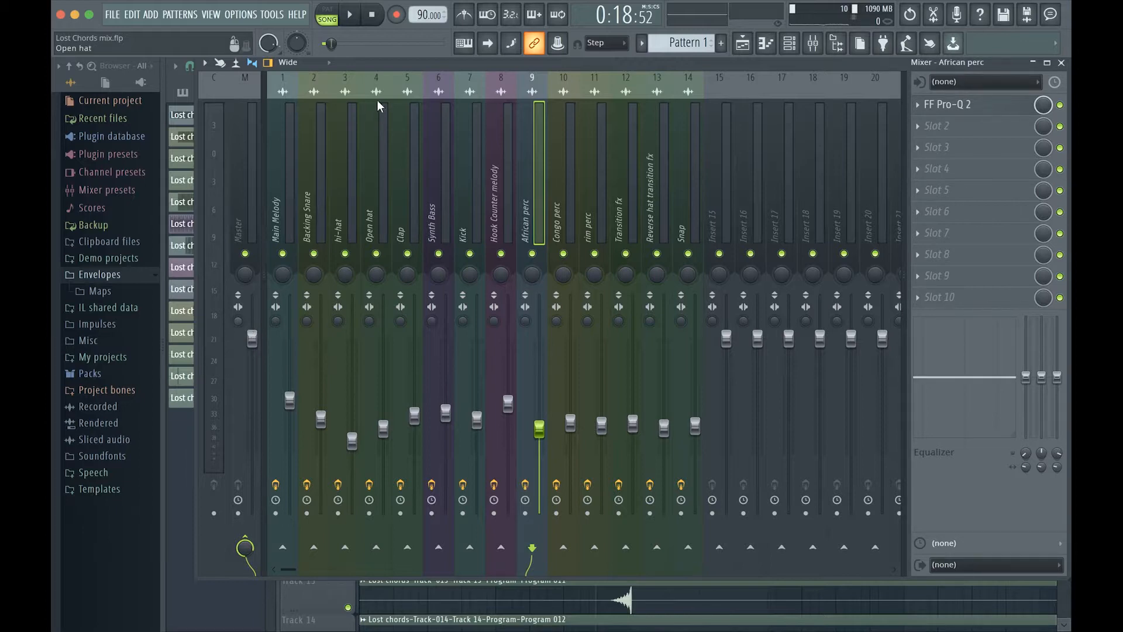
pyautogui.press('space')
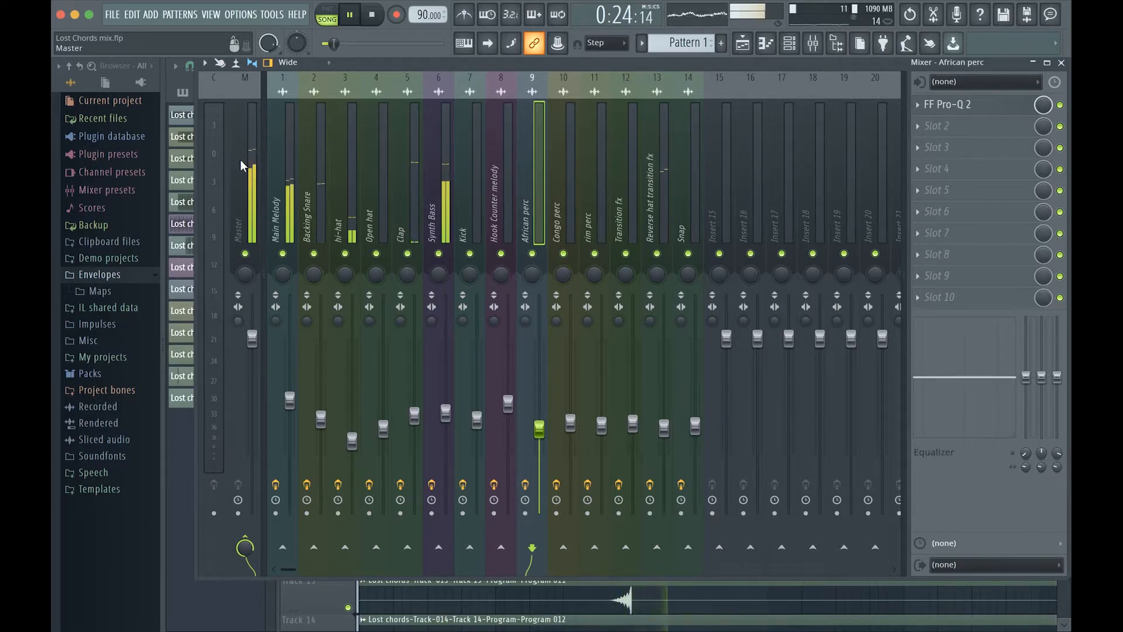
# Lower the Reverse hat transition fx fader slightly and raise the Clap fader to about the Synth Bass's level
pyautogui.click(663, 428)
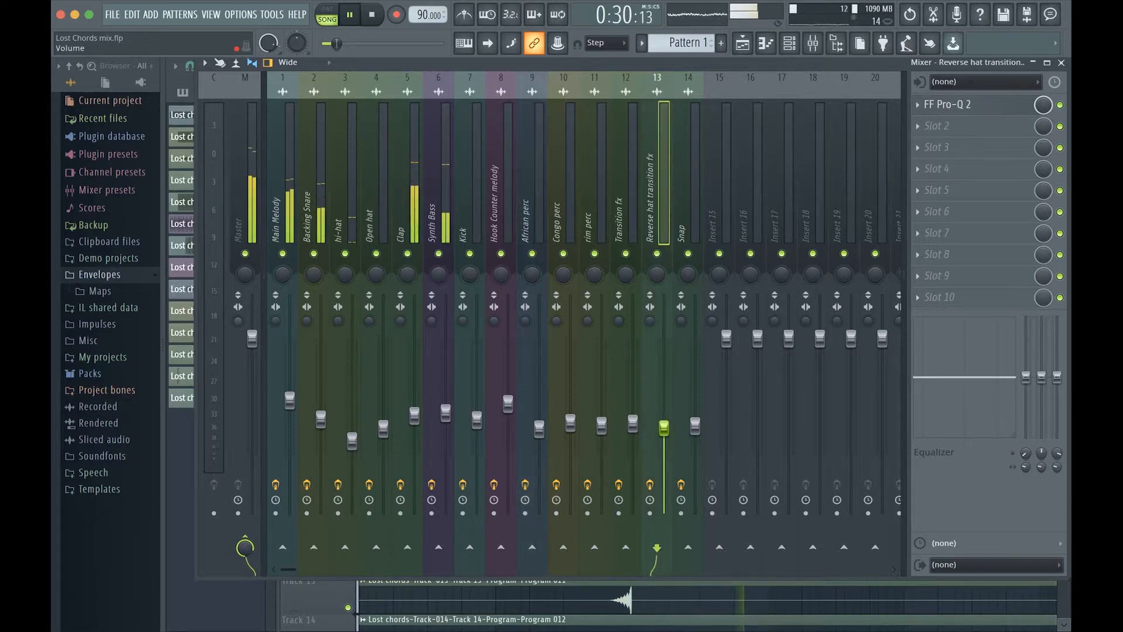
pyautogui.moveTo(663, 428); pyautogui.dragTo(663, 430)
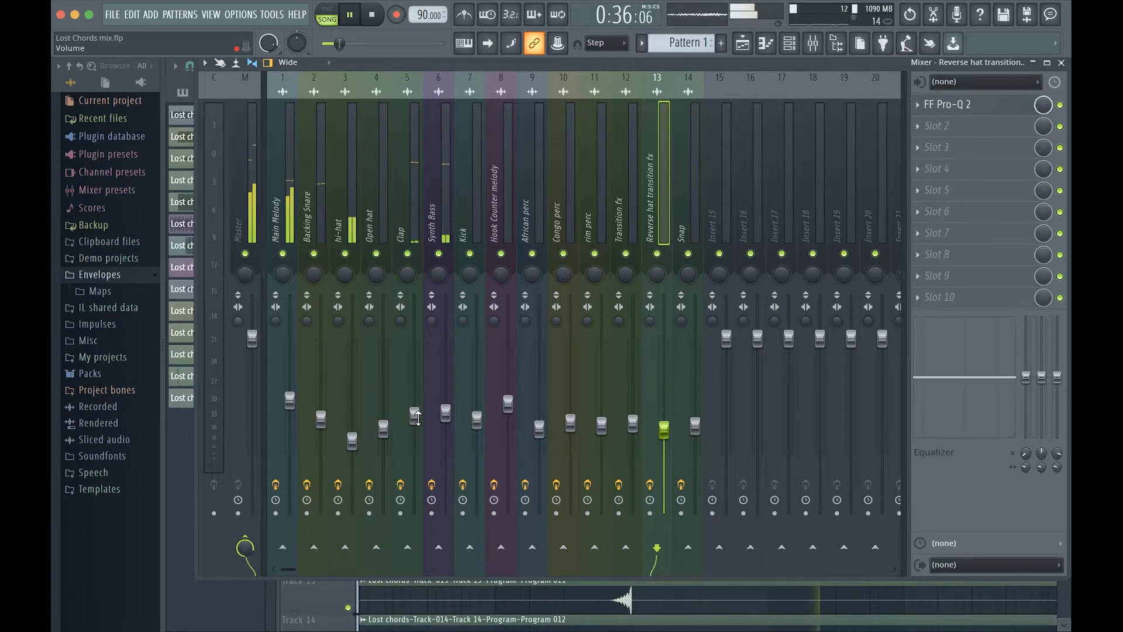
pyautogui.click(415, 415)
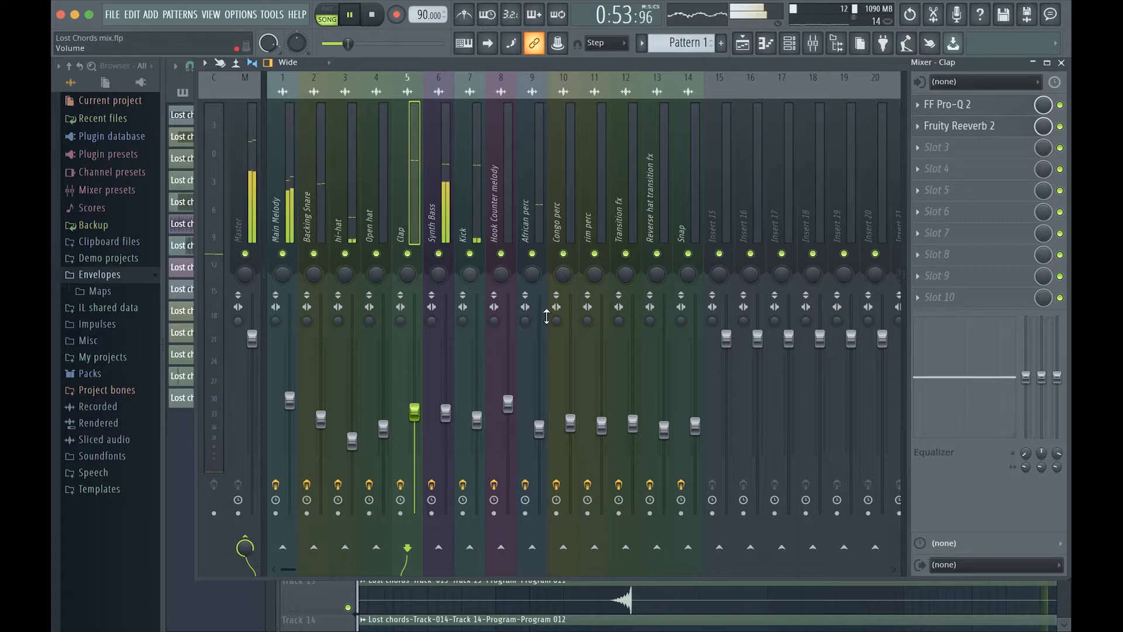
# Raise the Snap fader to just above the Congo perc's level
pyautogui.click(694, 425)
pyautogui.moveTo(694, 425); pyautogui.dragTo(695, 421)
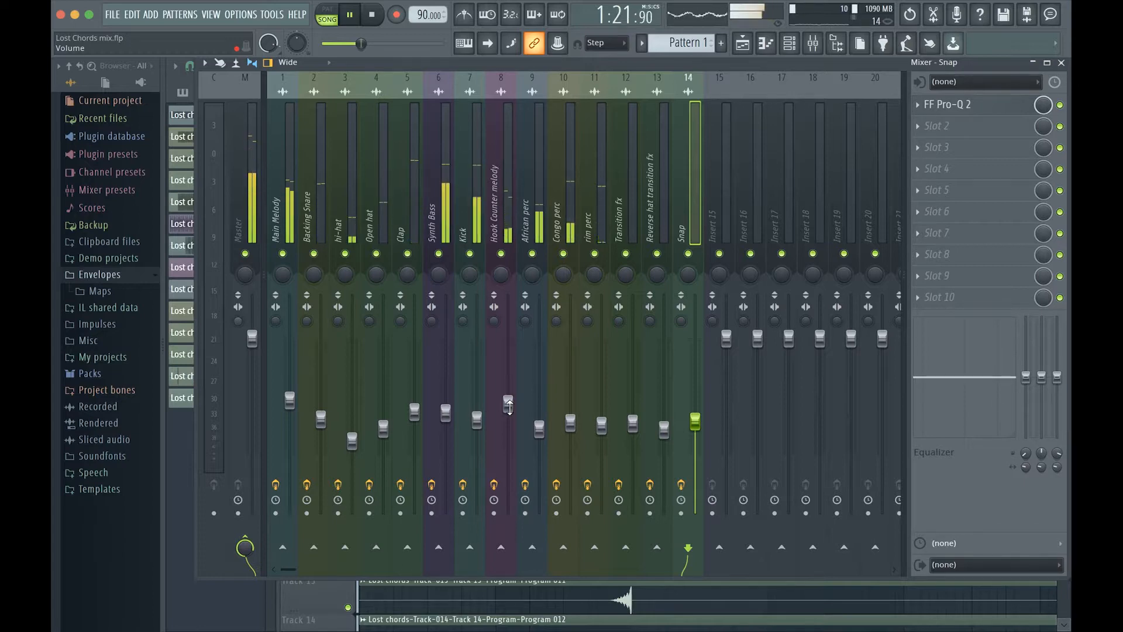
# Select the Congo perc and rim perc tracks together and nudge both faders up slightly
pyautogui.rightClick(565, 185)
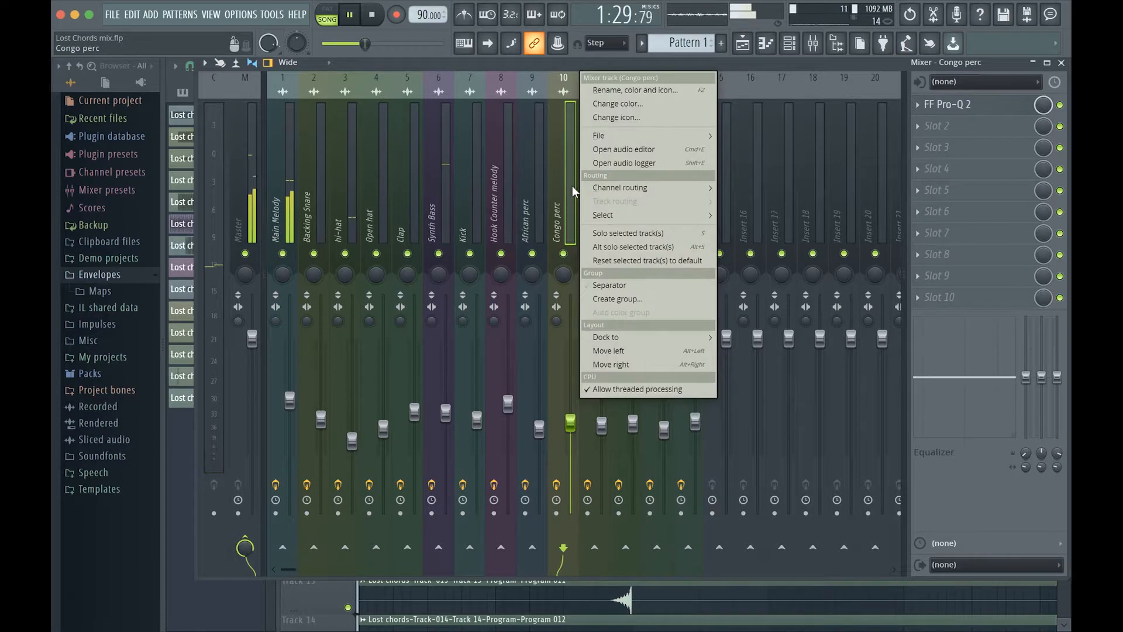
pyautogui.click(568, 184)
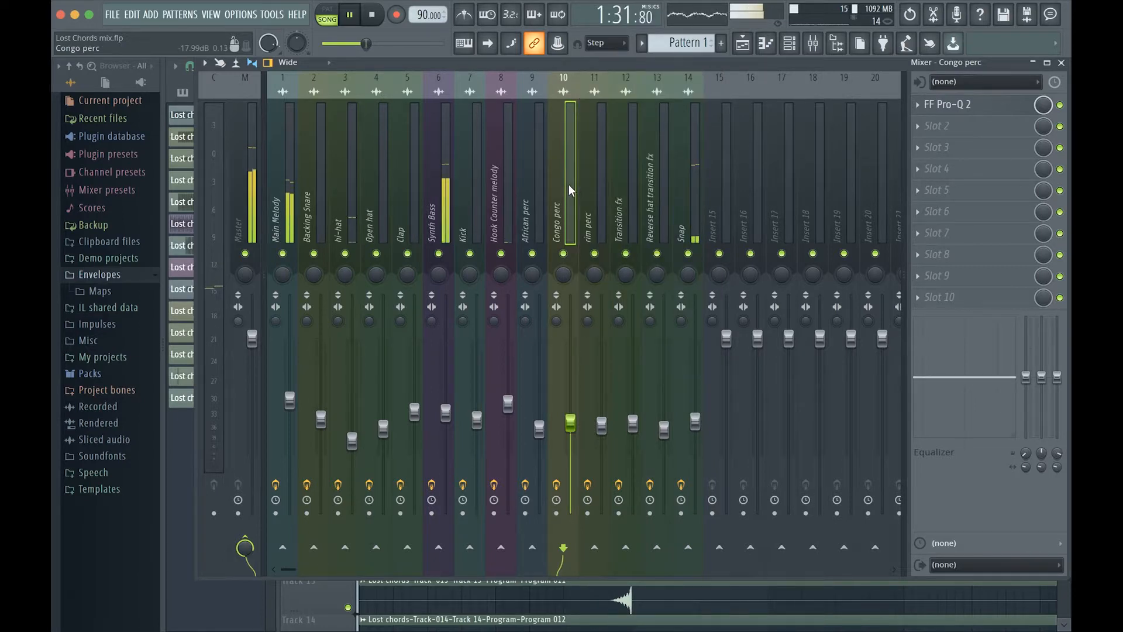
pyautogui.click(627, 193)
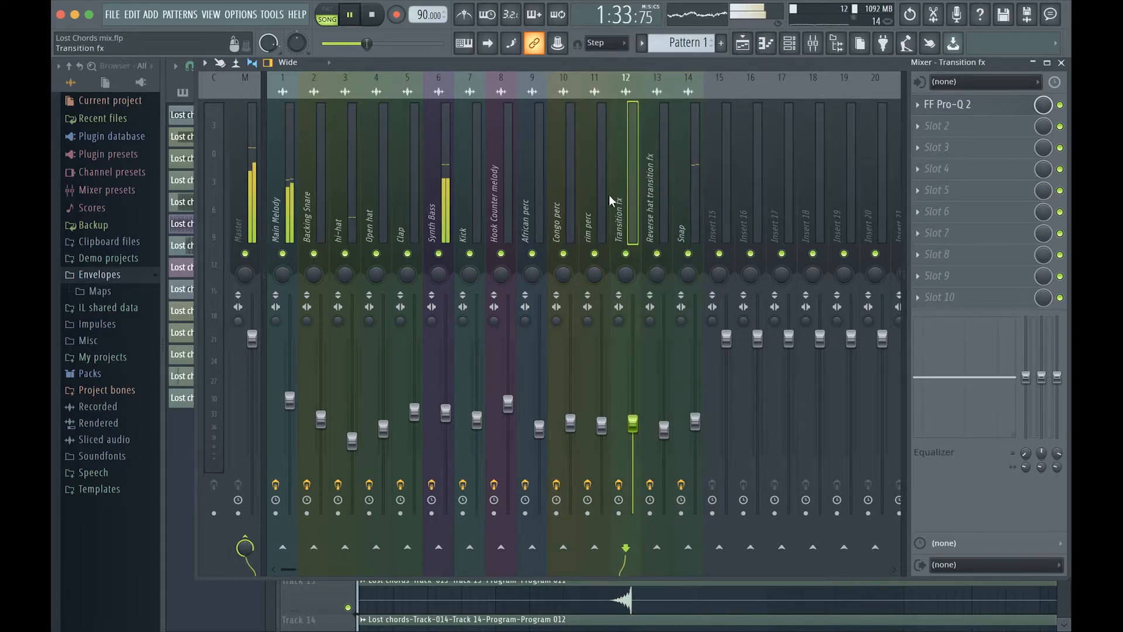
pyautogui.click(597, 195)
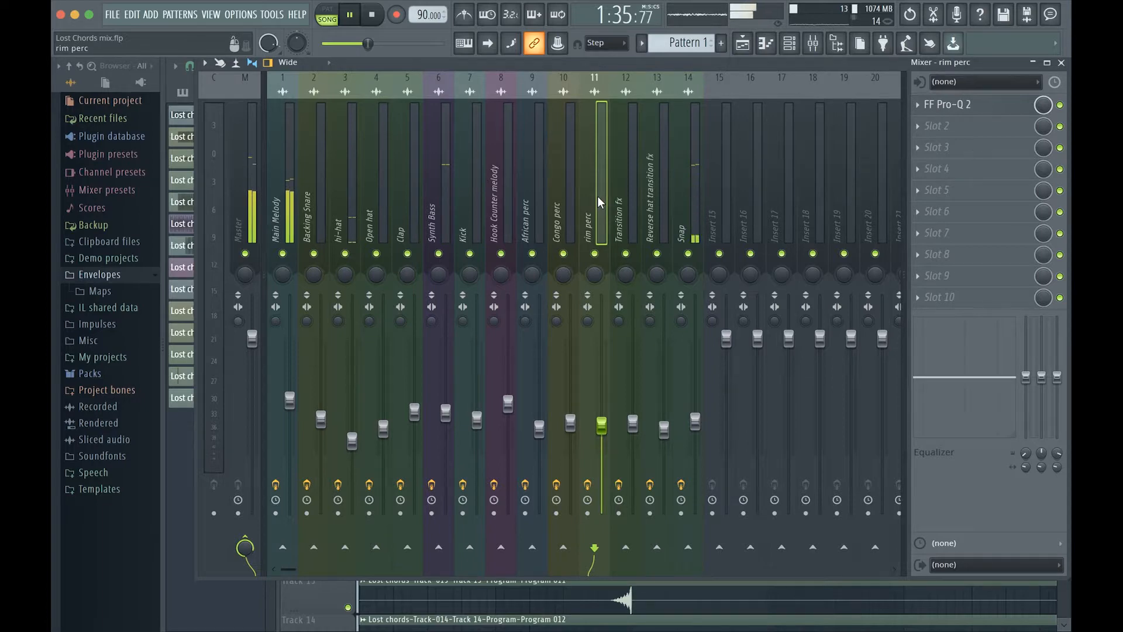
pyautogui.keyDown('ctrl'); pyautogui.click(626, 202); pyautogui.keyUp('ctrl')
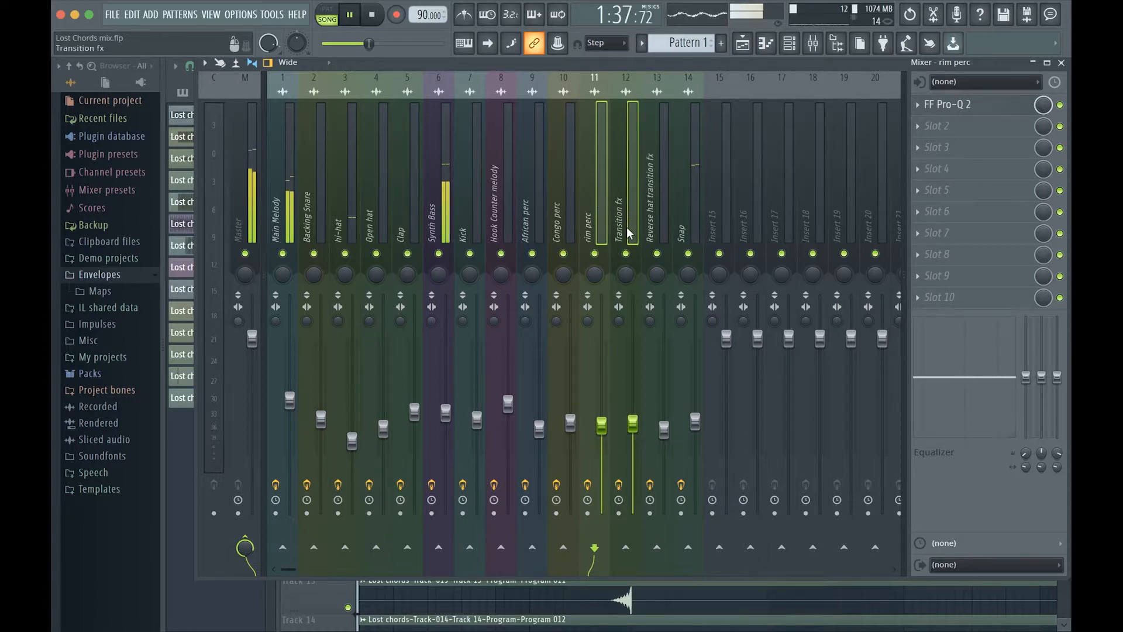
pyautogui.click(572, 204)
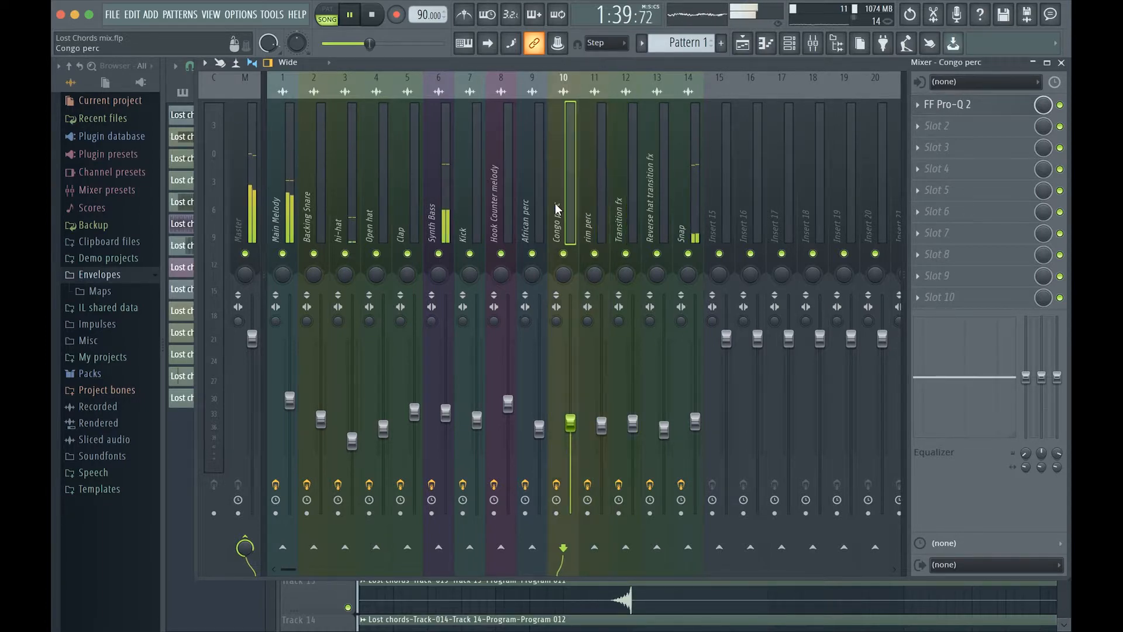
pyautogui.click(593, 207)
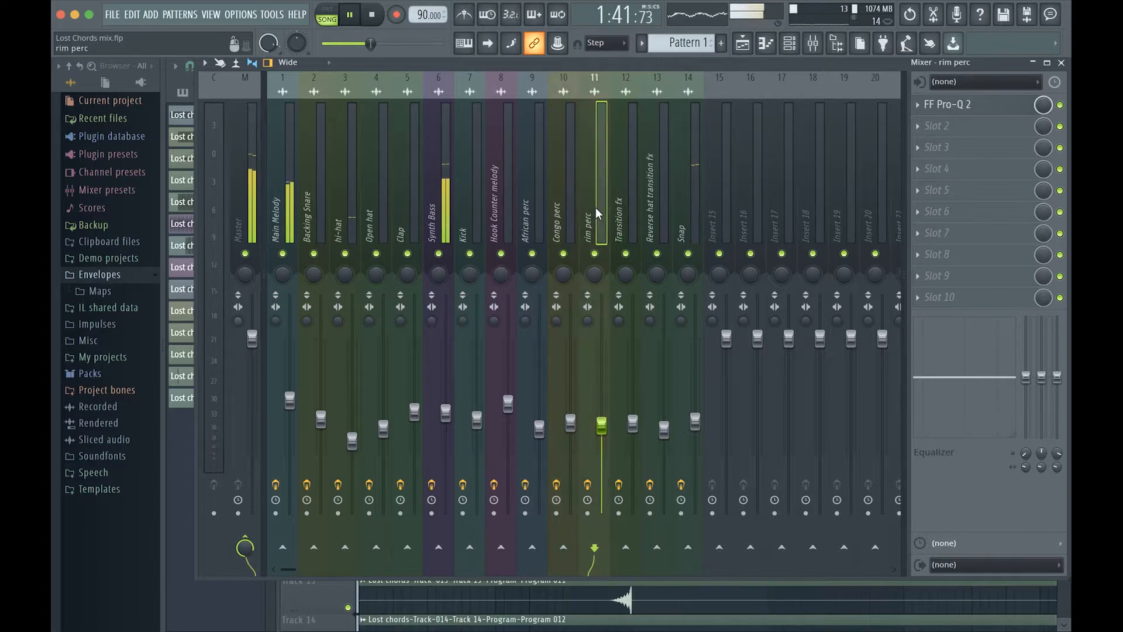
pyautogui.keyDown('ctrl'); pyautogui.click(567, 208); pyautogui.keyUp('ctrl')
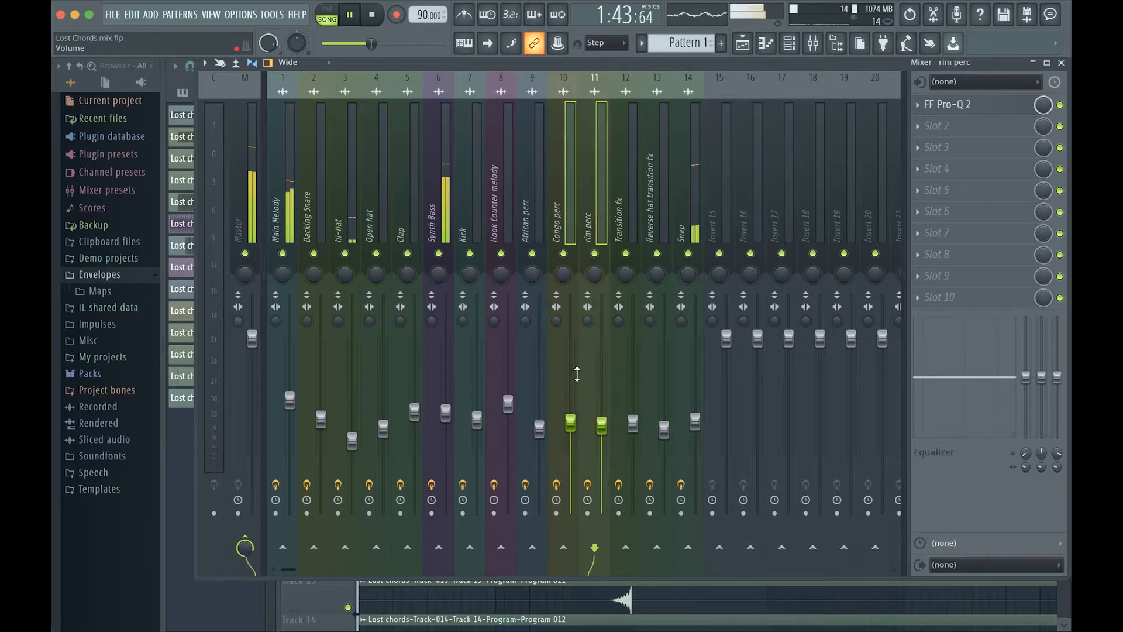
pyautogui.click(570, 421)
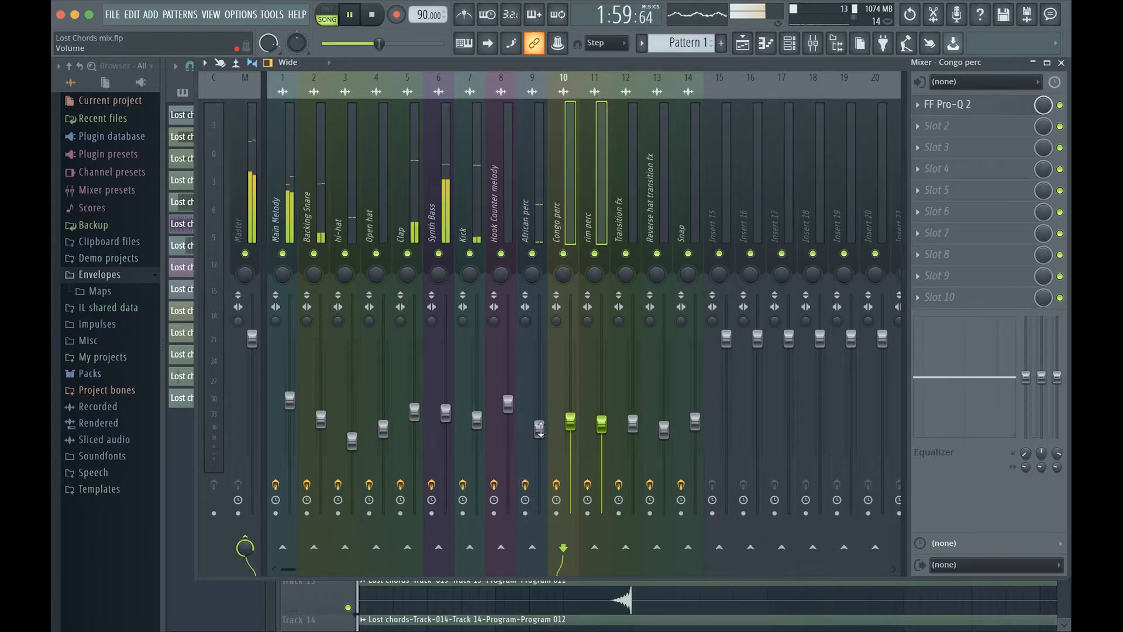
# Nudge the African perc fader up a touch and lower the Hook Counter melody fader slightly
pyautogui.click(522, 187)
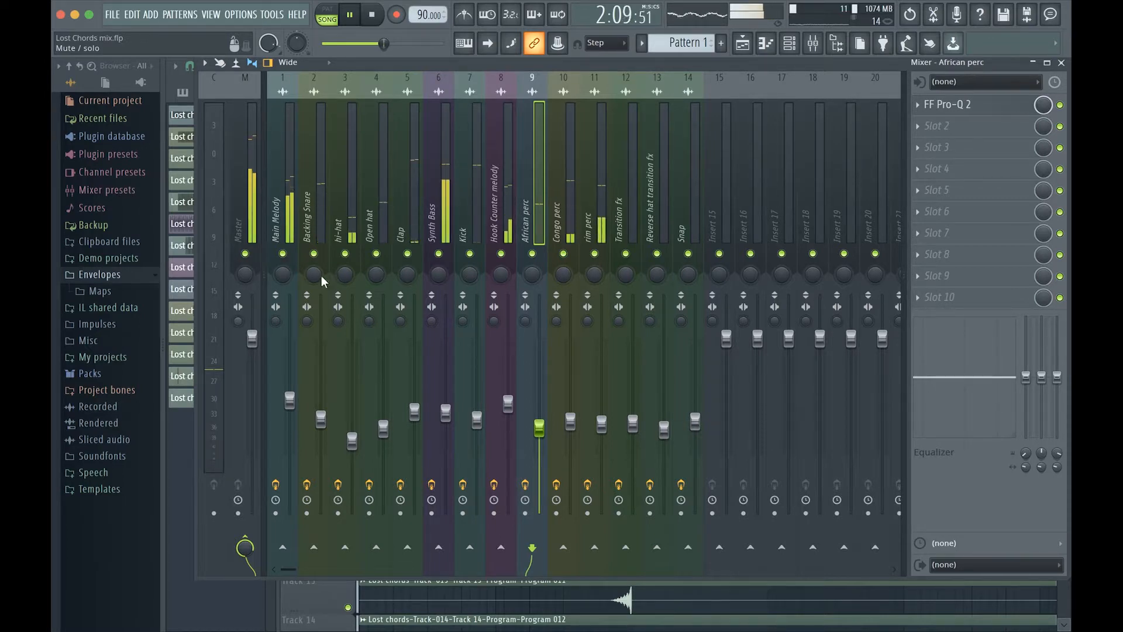
pyautogui.click(506, 405)
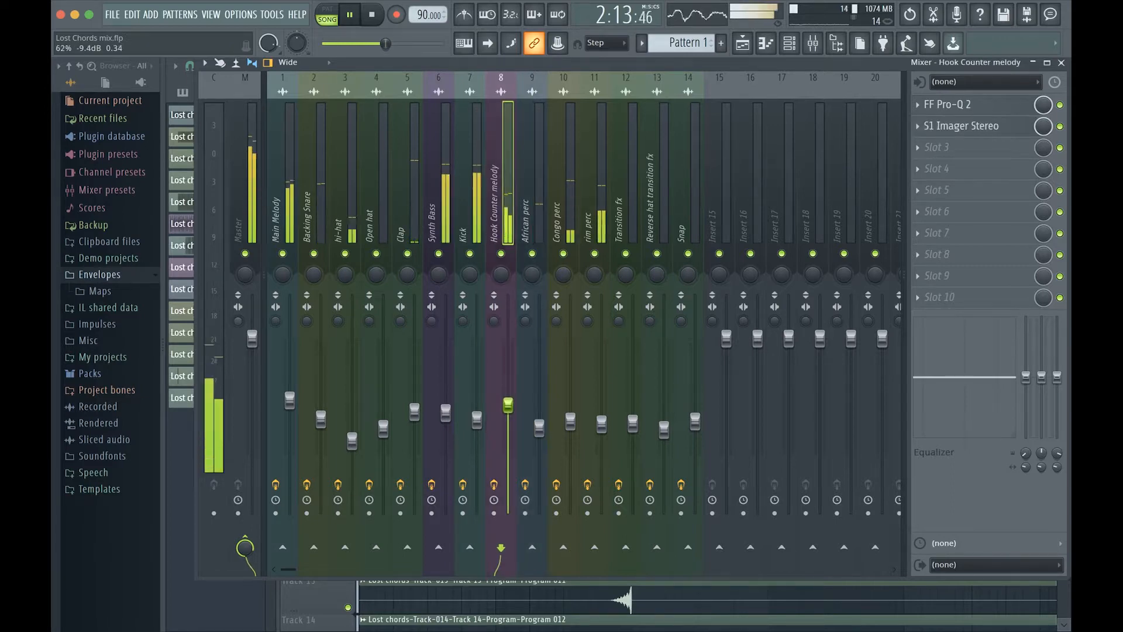
pyautogui.moveTo(506, 405); pyautogui.dragTo(506, 406)
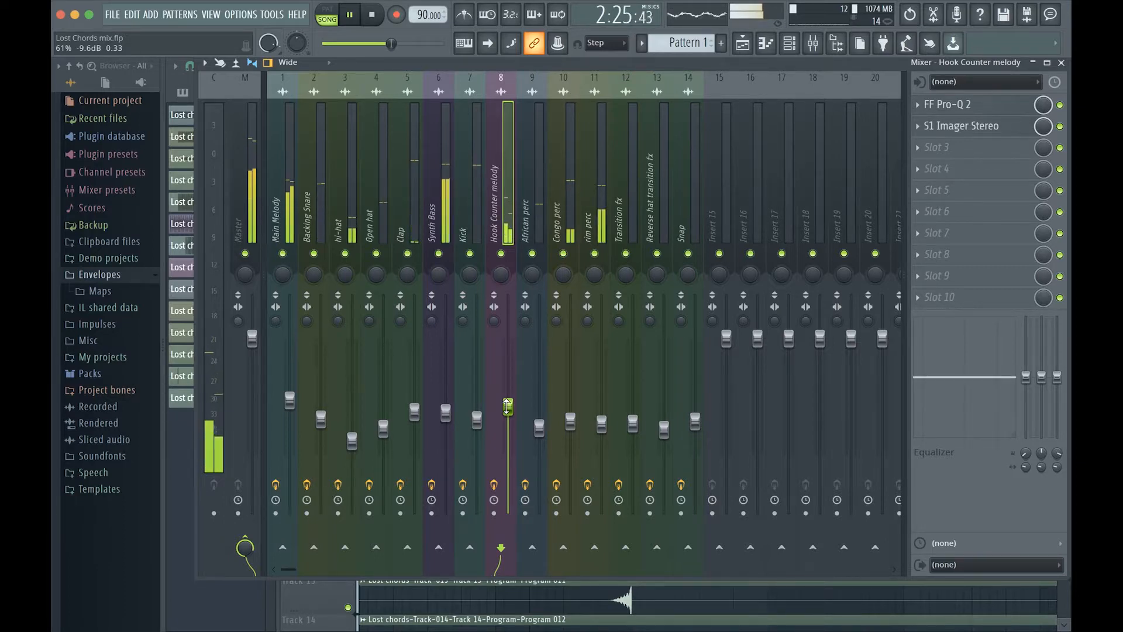
pyautogui.moveTo(506, 406); pyautogui.dragTo(507, 408)
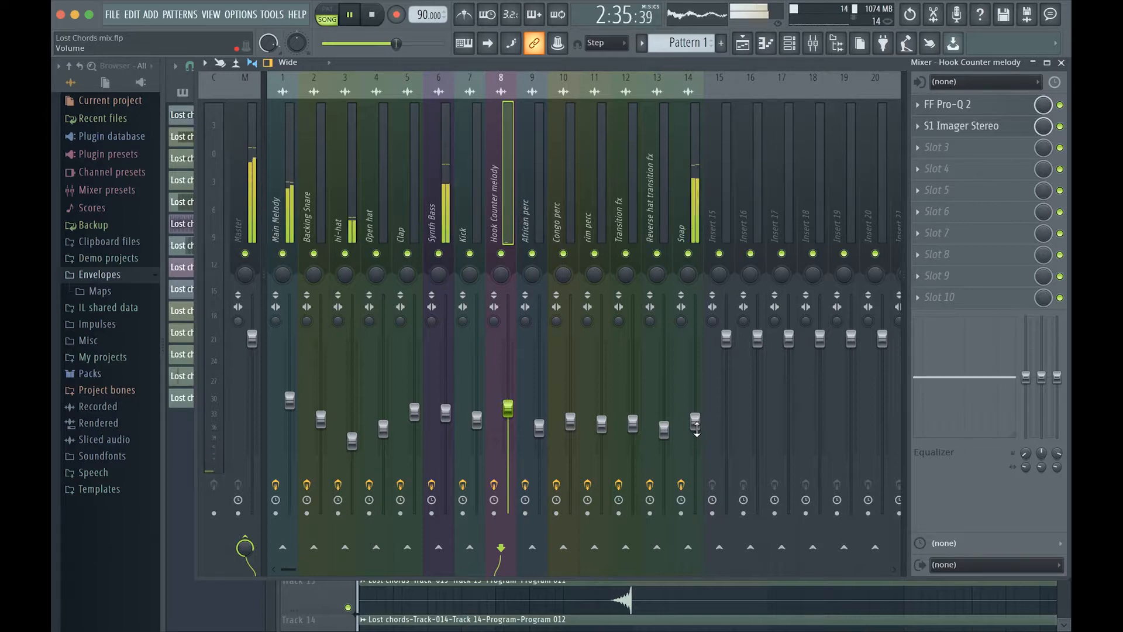
# Raise the Snap fader to about -11.4 dB and lower the Main Melody fader very slightly
pyautogui.moveTo(696, 427); pyautogui.dragTo(696, 426)
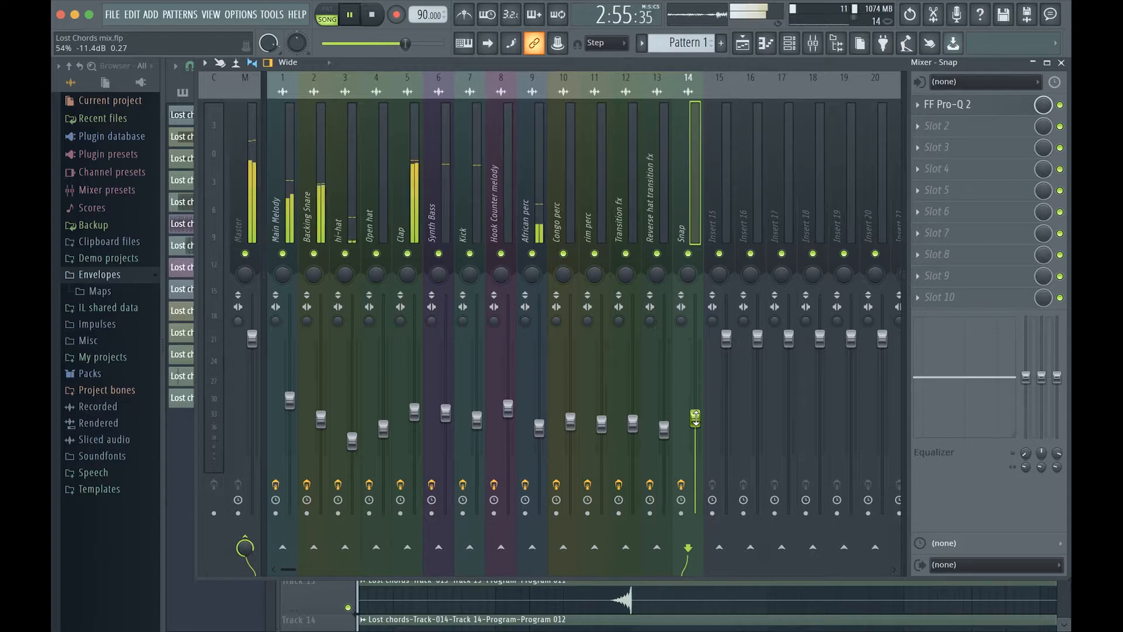
pyautogui.click(414, 411)
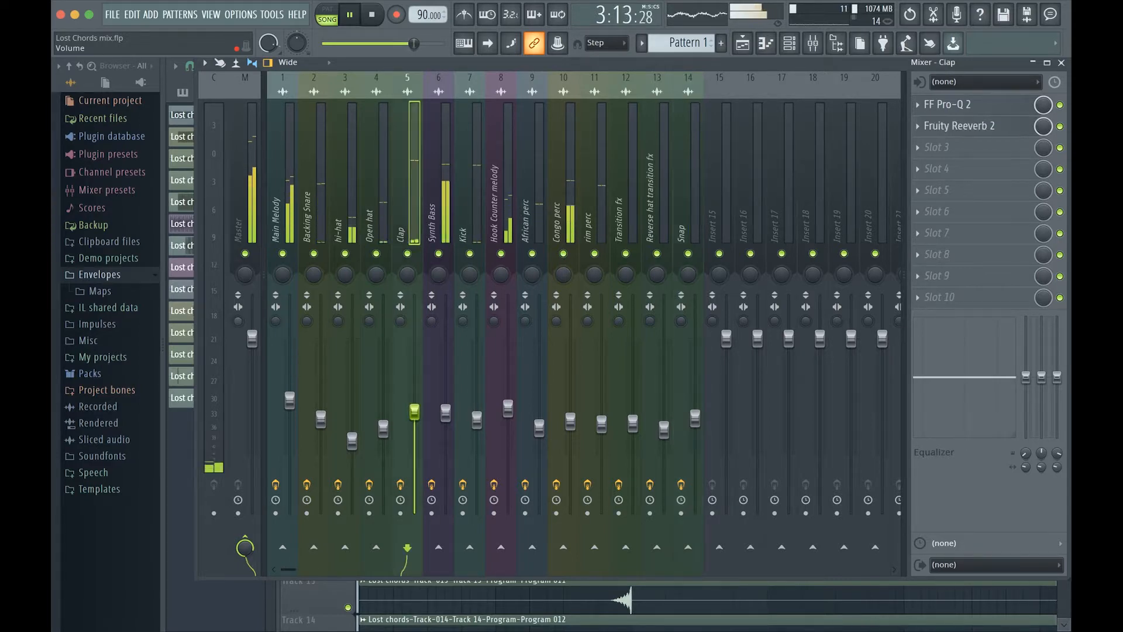
pyautogui.click(414, 411)
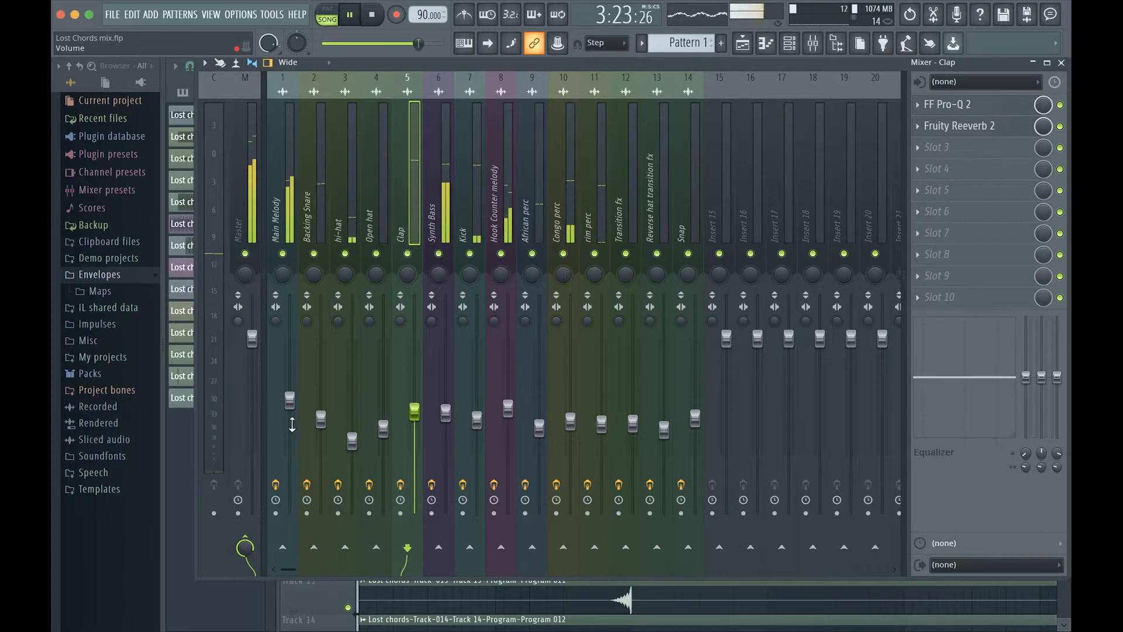
pyautogui.click(289, 398)
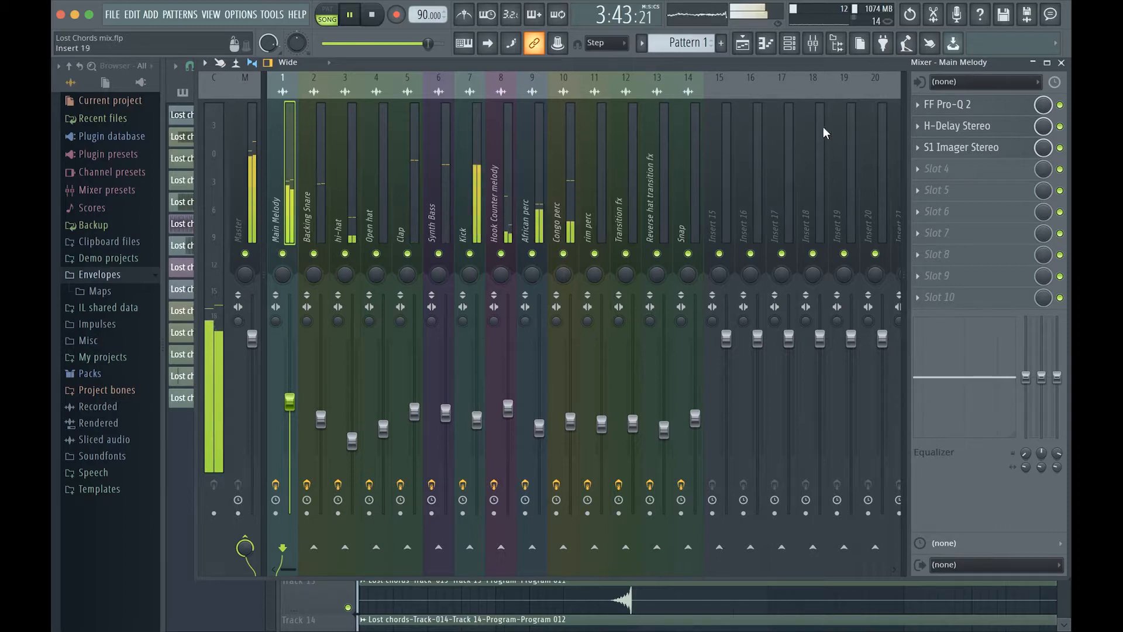
# Close the Kick's Fruity soft clipper window and return to the mixer
pyautogui.click(813, 50)
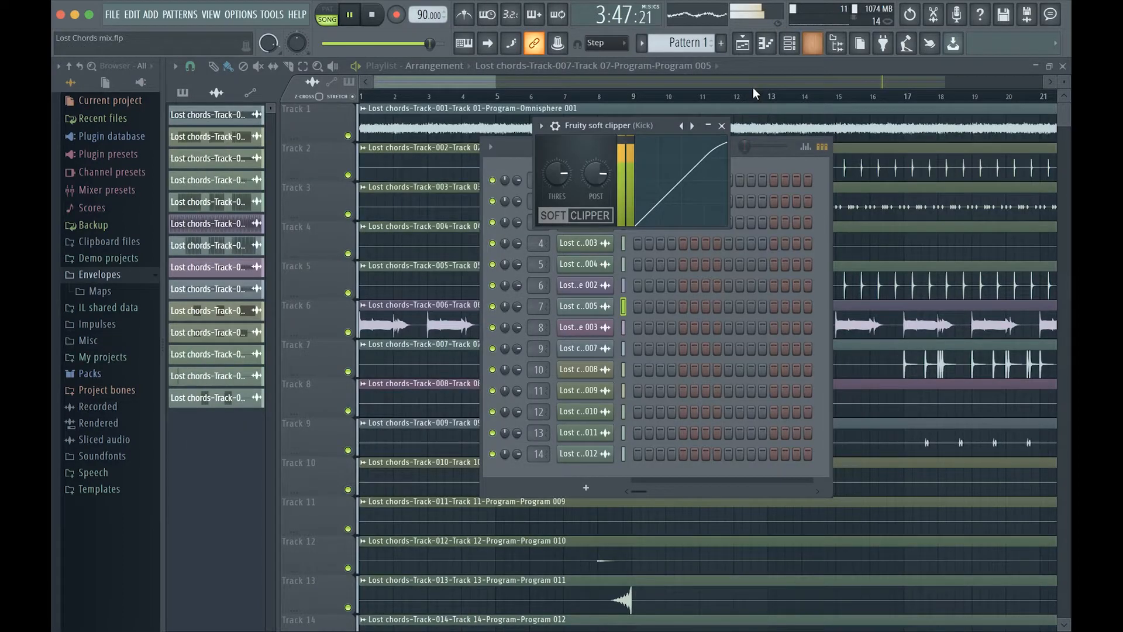
pyautogui.click(790, 46)
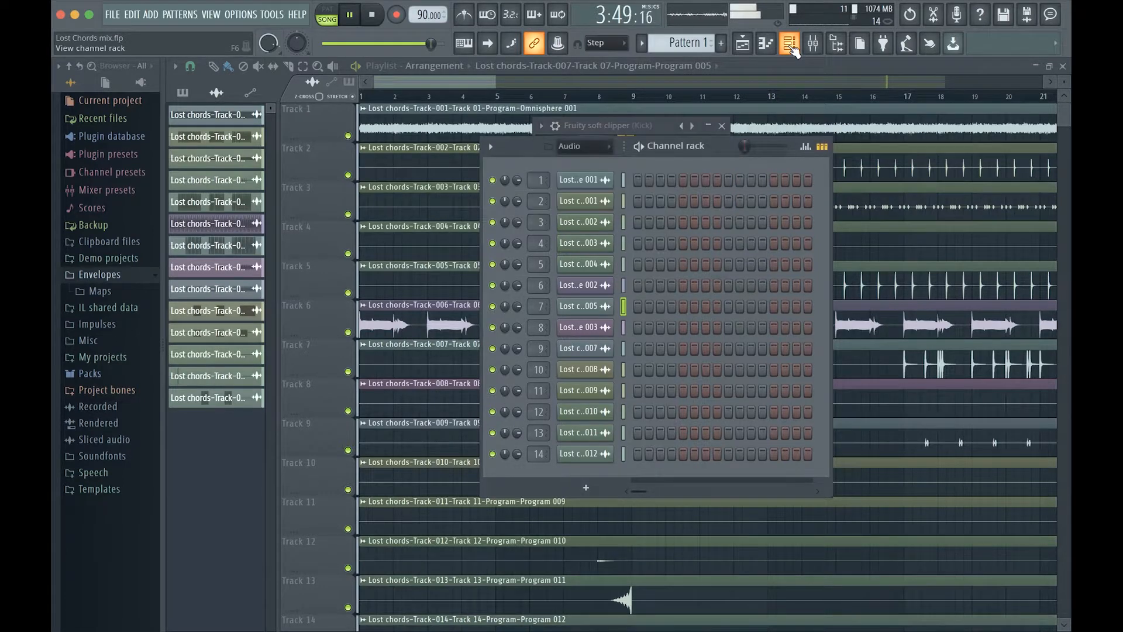
pyautogui.click(723, 128)
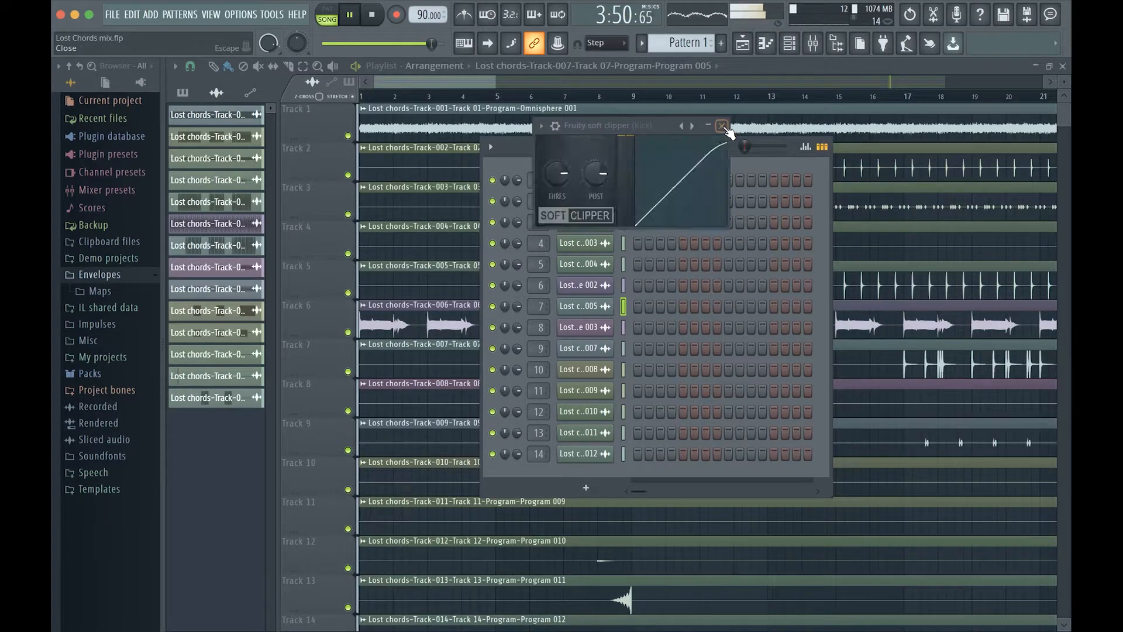
pyautogui.click(791, 51)
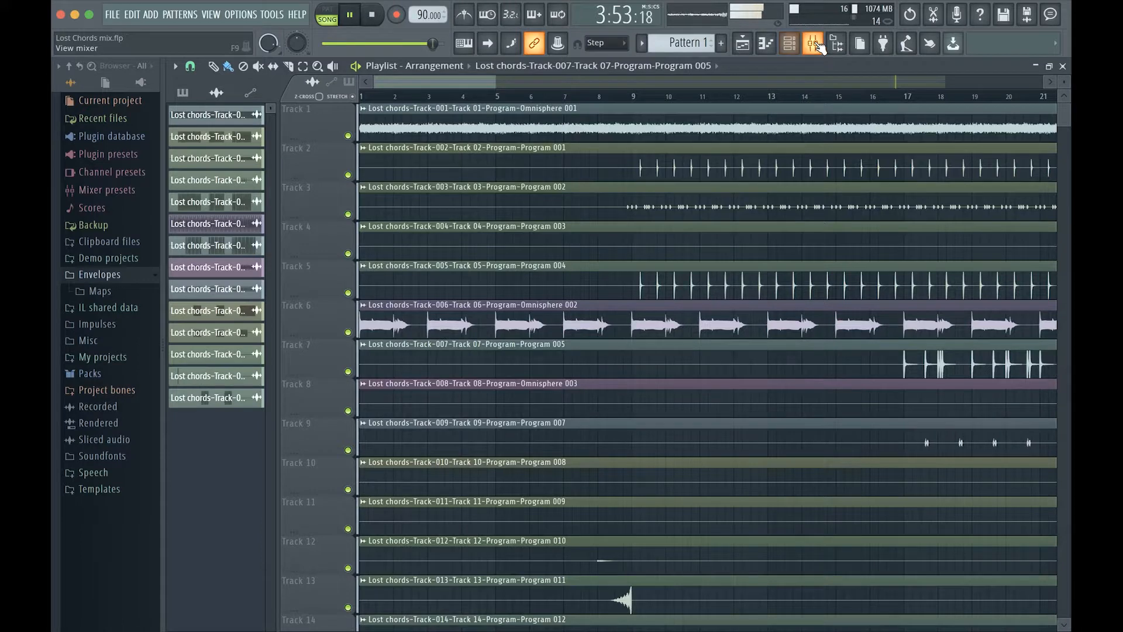
pyautogui.click(814, 47)
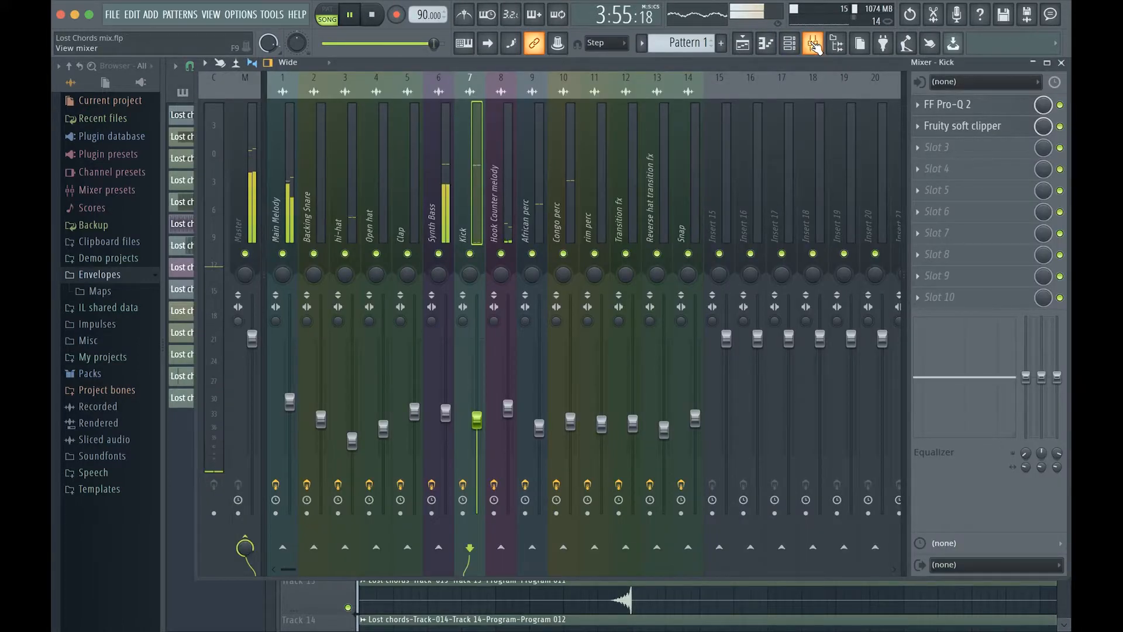
# Set the volume level adjustment in the Kick channel's settings to 121% (4.8 dB), then close the settings
pyautogui.click(790, 43)
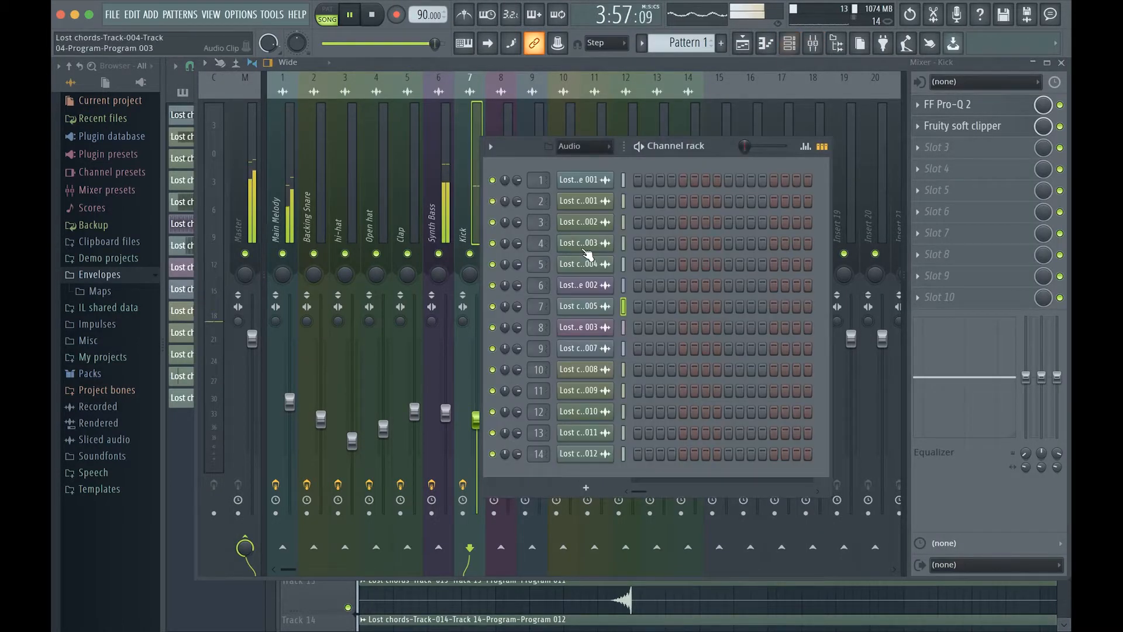
pyautogui.click(576, 305)
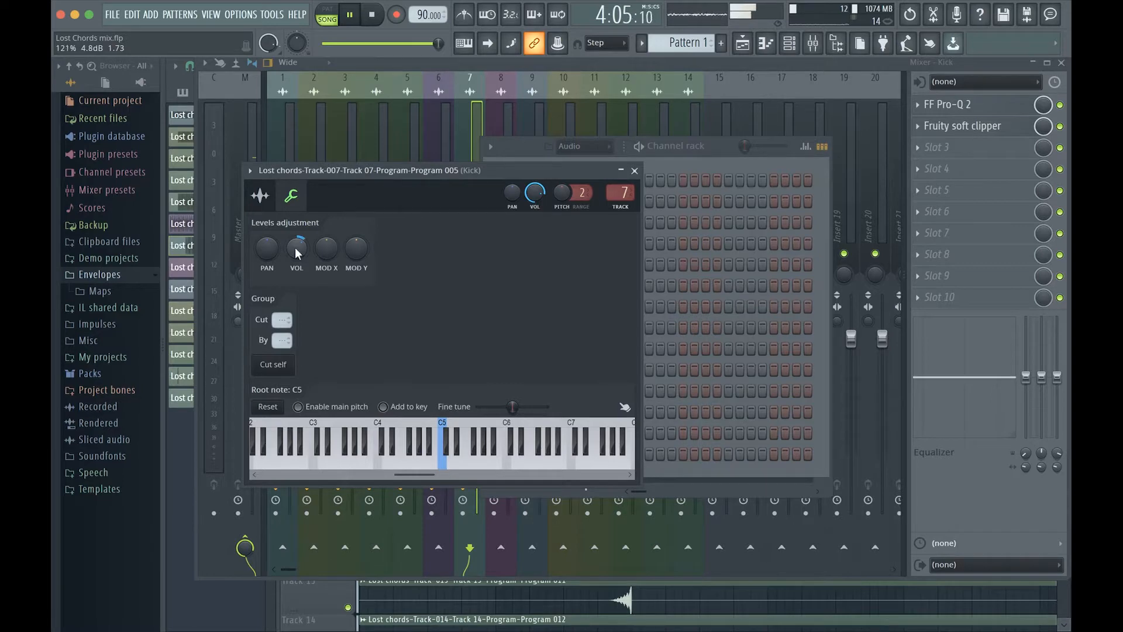
pyautogui.click(634, 171)
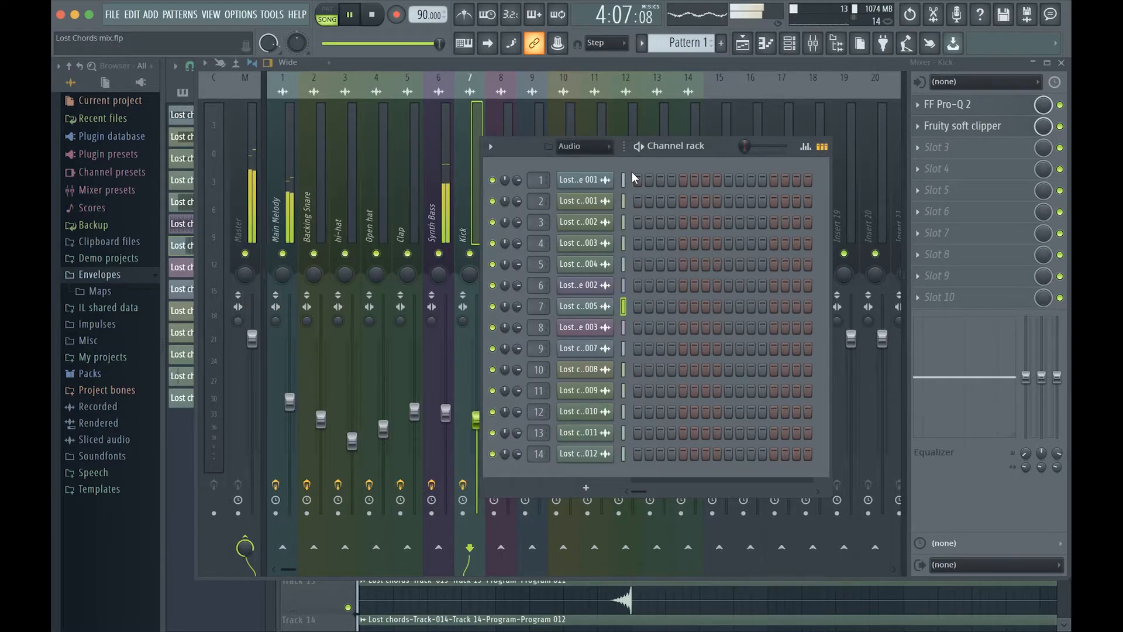
# Replay the song from the beginning with the mixer in front and select the Master track to check its level
pyautogui.press('space')
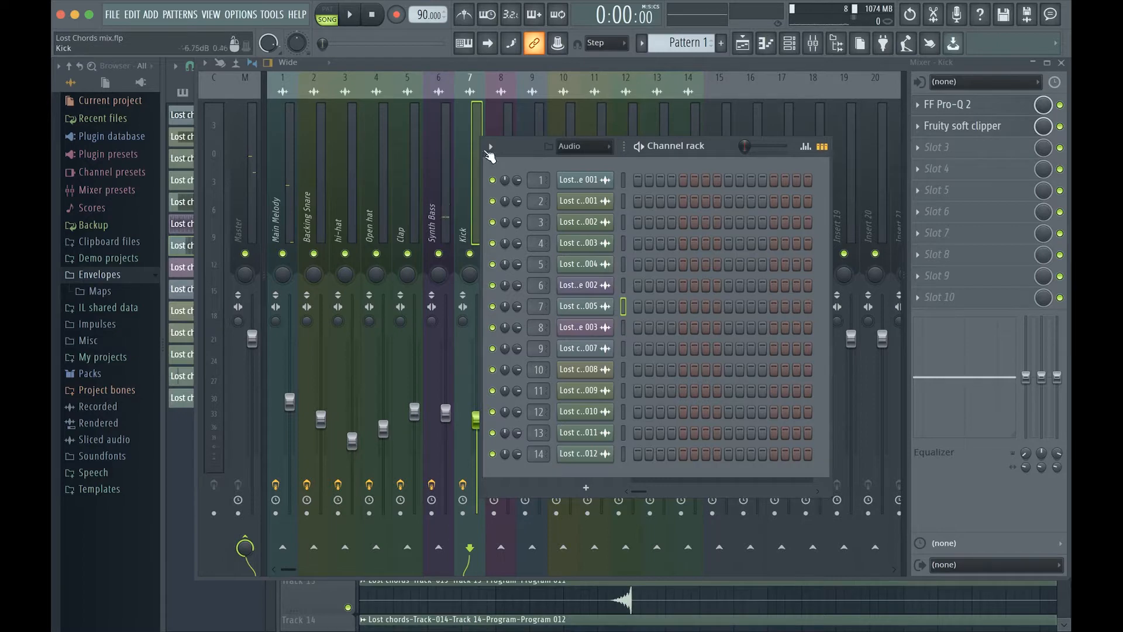
pyautogui.click(814, 44)
pyautogui.press('space')
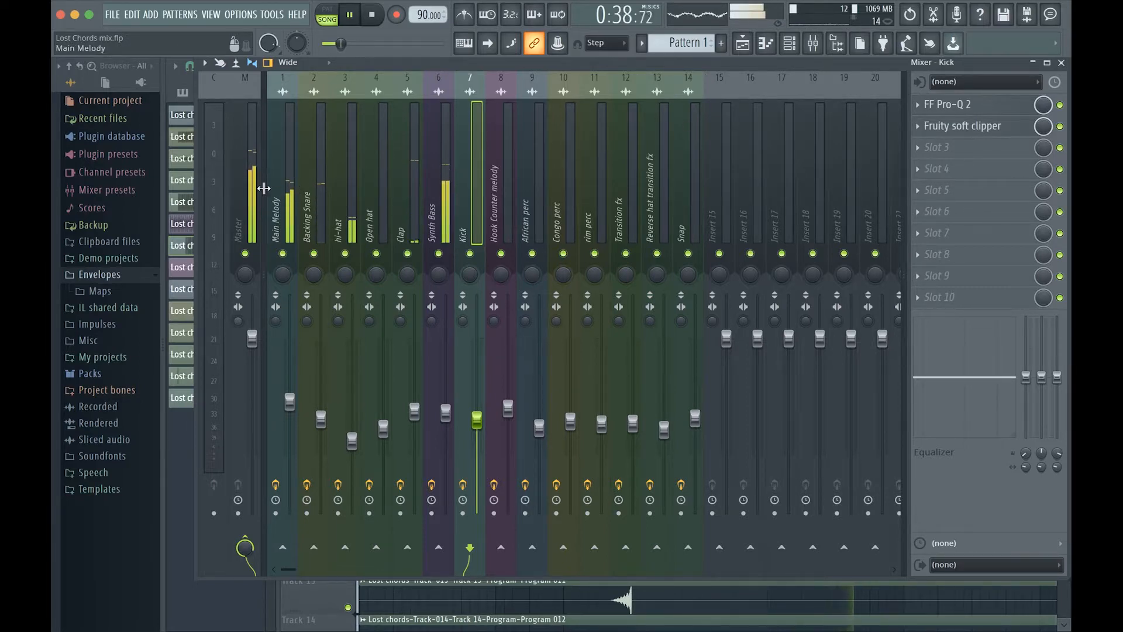
pyautogui.click(244, 191)
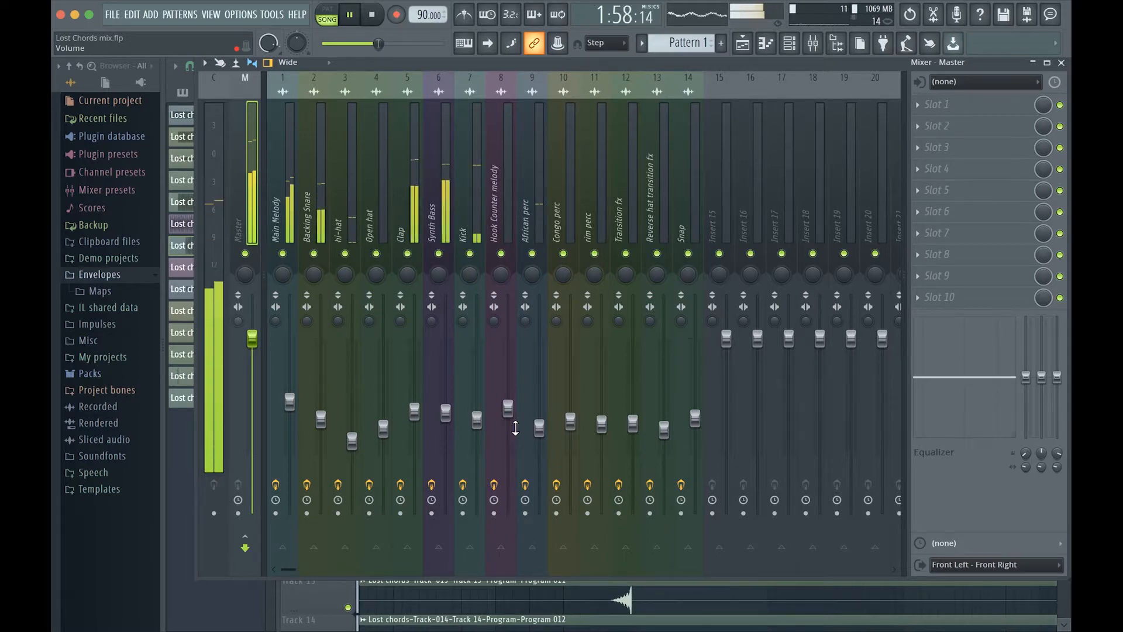
# Replay the busy section from about 1:11 to check the Master level, and stop playback
pyautogui.press('space')
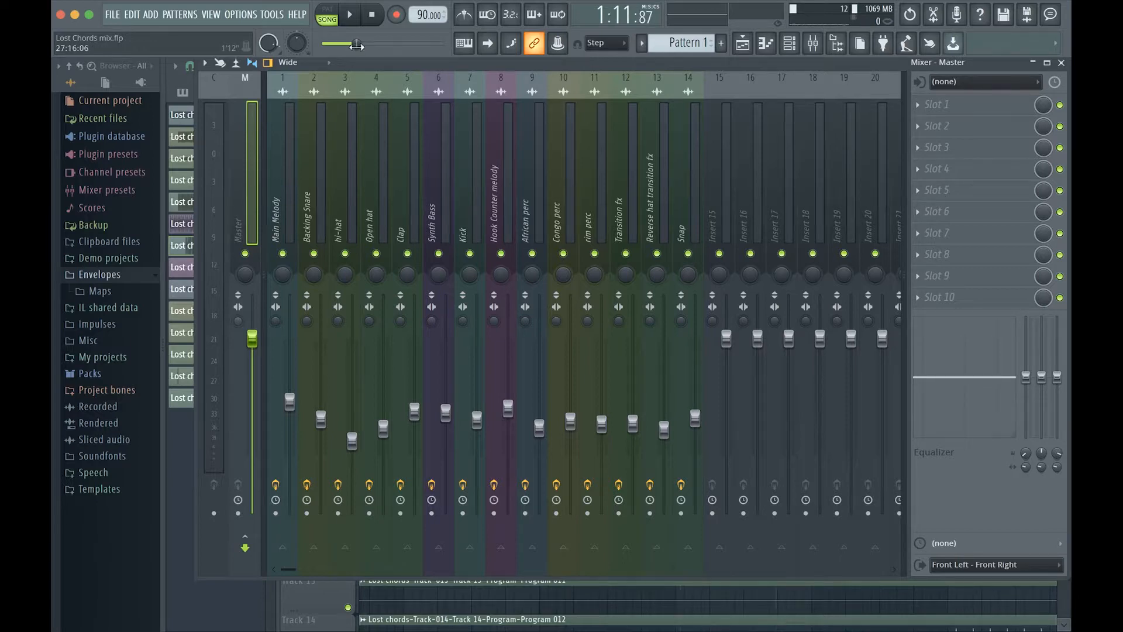
pyautogui.press('space')
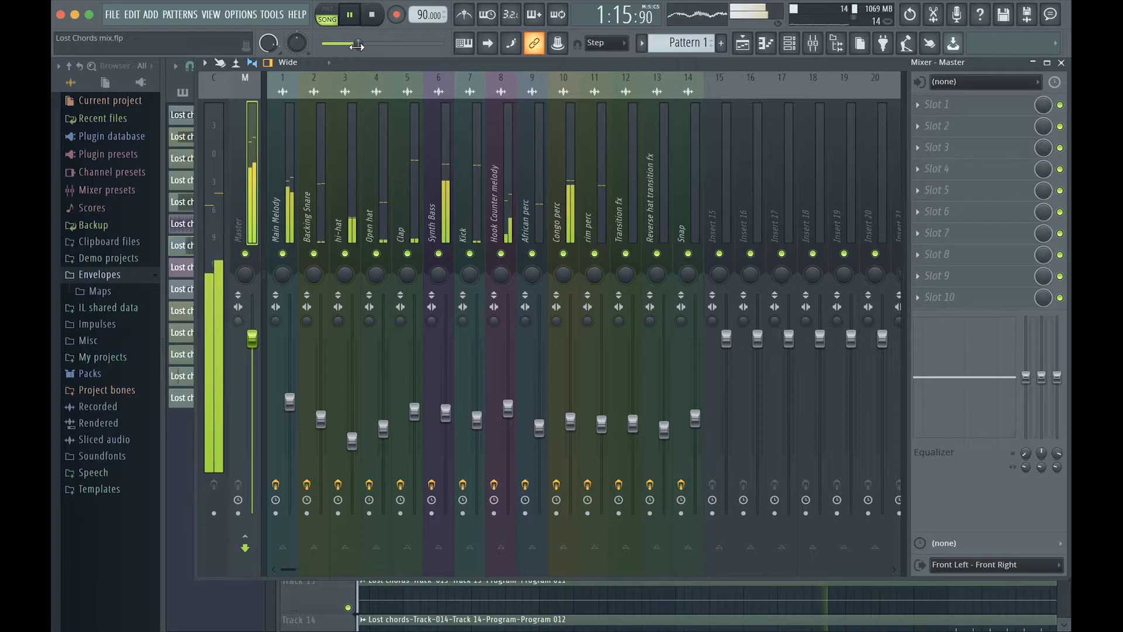
pyautogui.press('space')
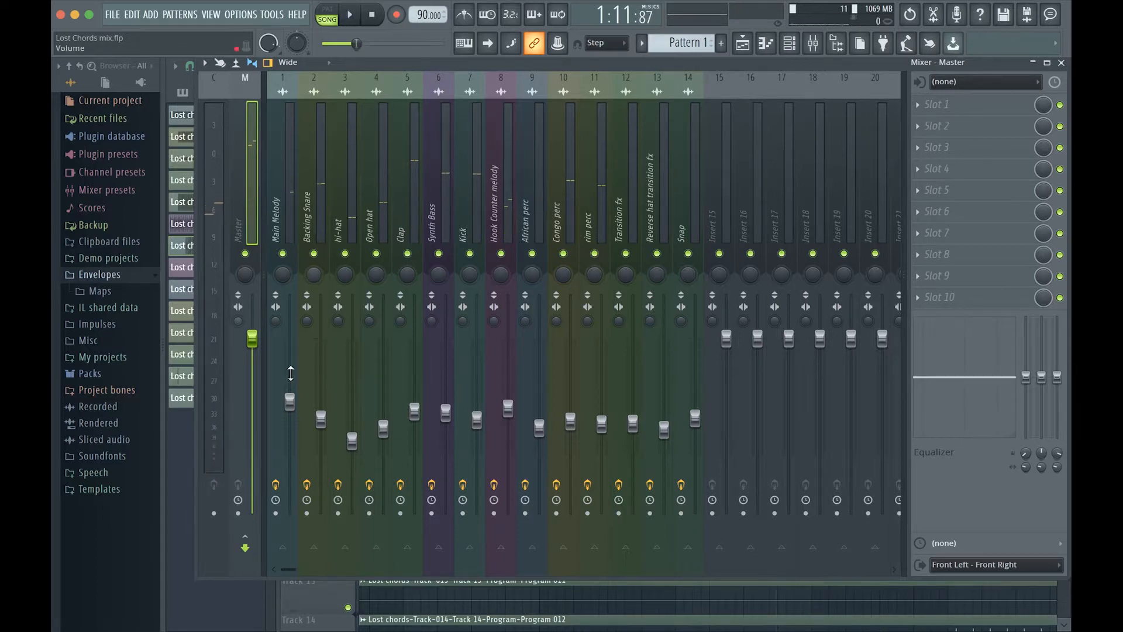
# Select all tracks from Main Melody to Snap and lower their faders together during playback from about 1:11, bringing Snap to about -12.5 dB
pyautogui.moveTo(288, 171)
pyautogui.mouseDown()
pyautogui.moveTo(637, 201)
pyautogui.moveTo(676, 216)
pyautogui.moveTo(411, 210)
pyautogui.moveTo(293, 183)
pyautogui.mouseUp()
pyautogui.click(676, 216)
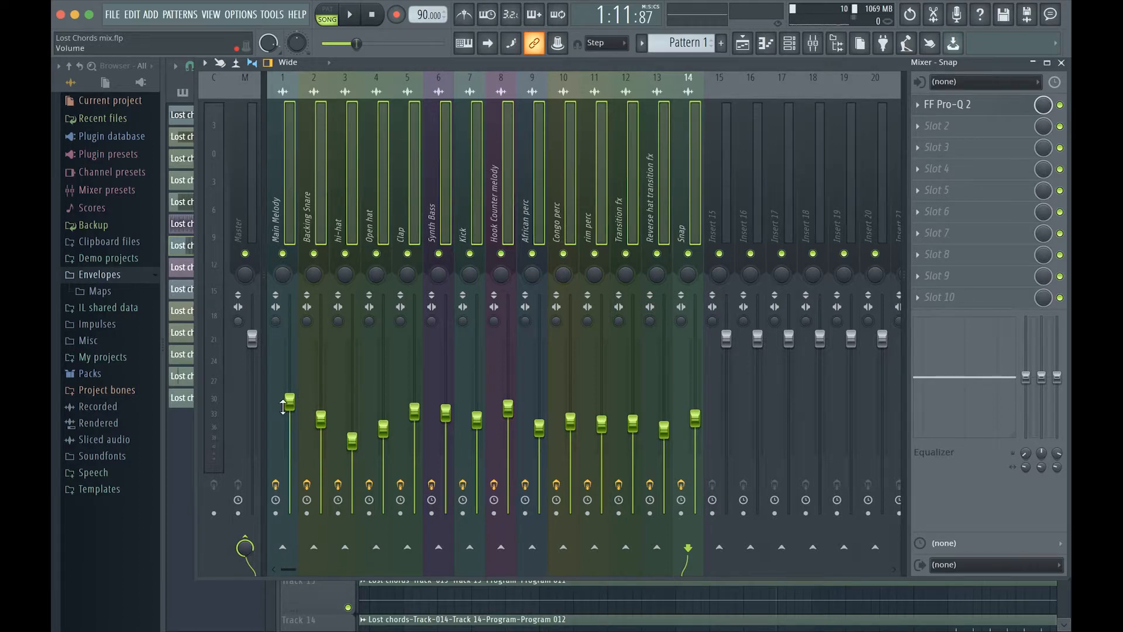
pyautogui.click(289, 403)
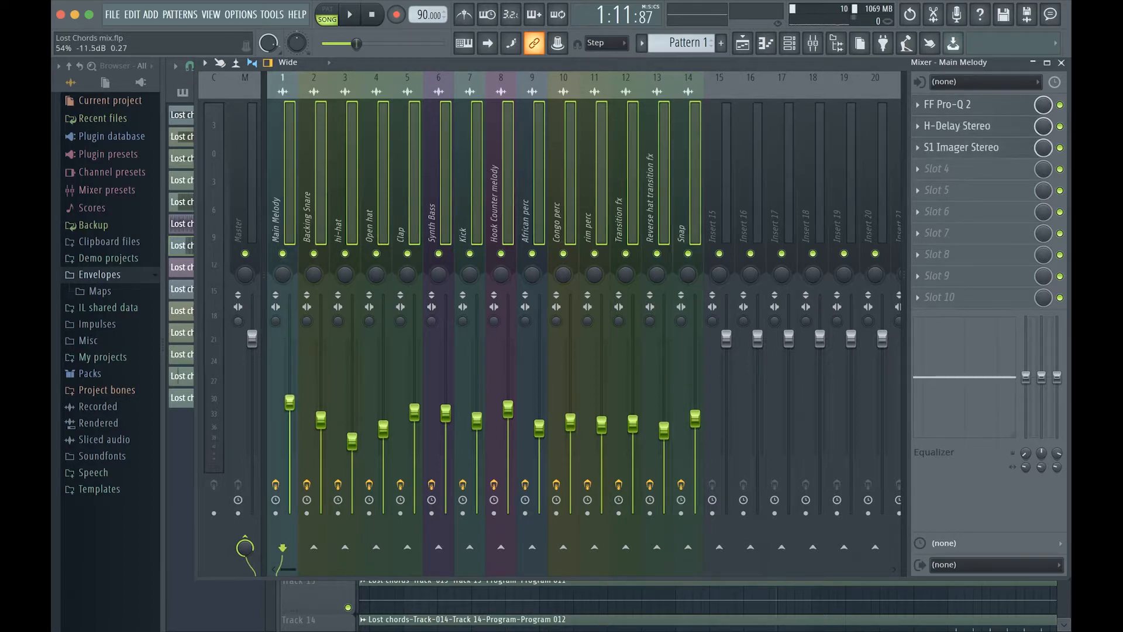
pyautogui.moveTo(289, 403); pyautogui.dragTo(289, 404)
pyautogui.press('space')
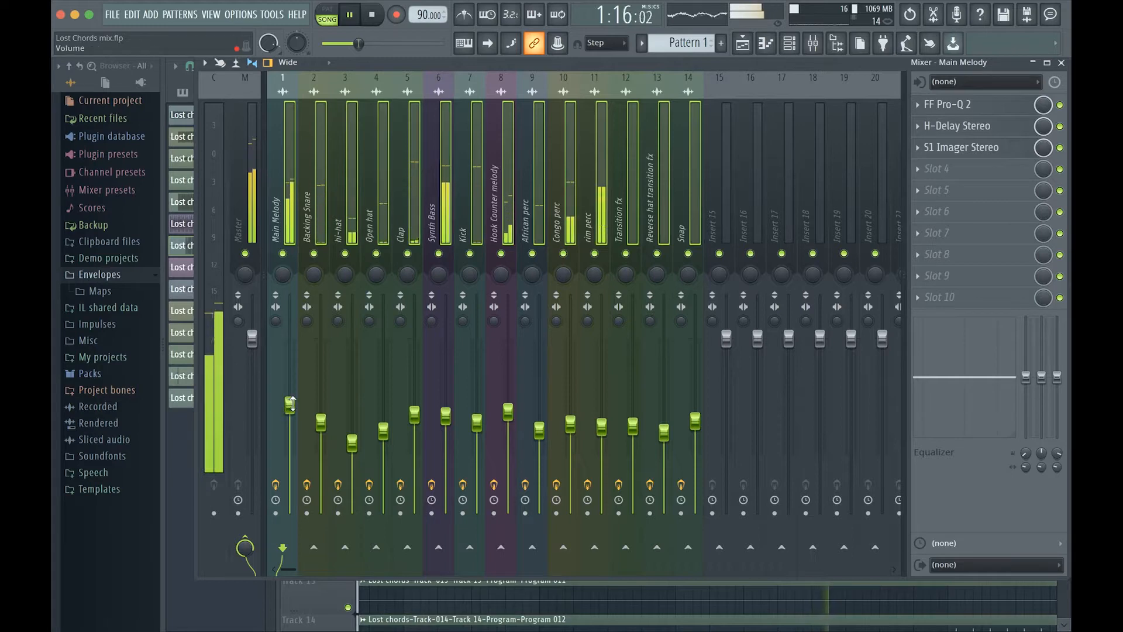
pyautogui.moveTo(290, 404); pyautogui.dragTo(291, 409)
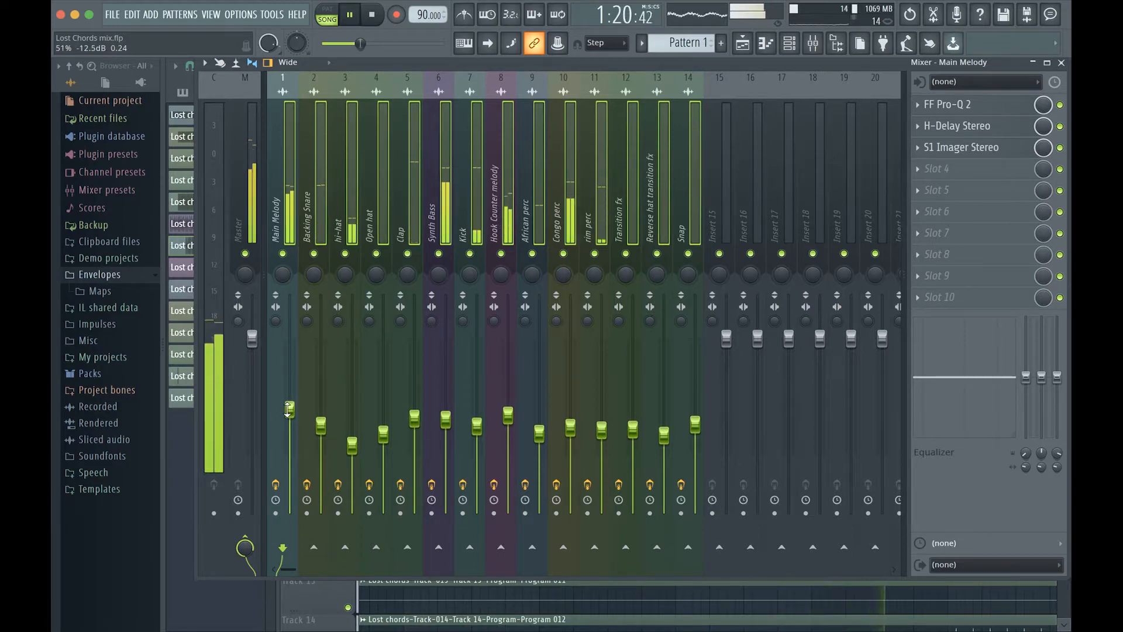
# Select the Master track and replay the busy section from about 1:11 several times to check its level, then stop playback
pyautogui.click(236, 229)
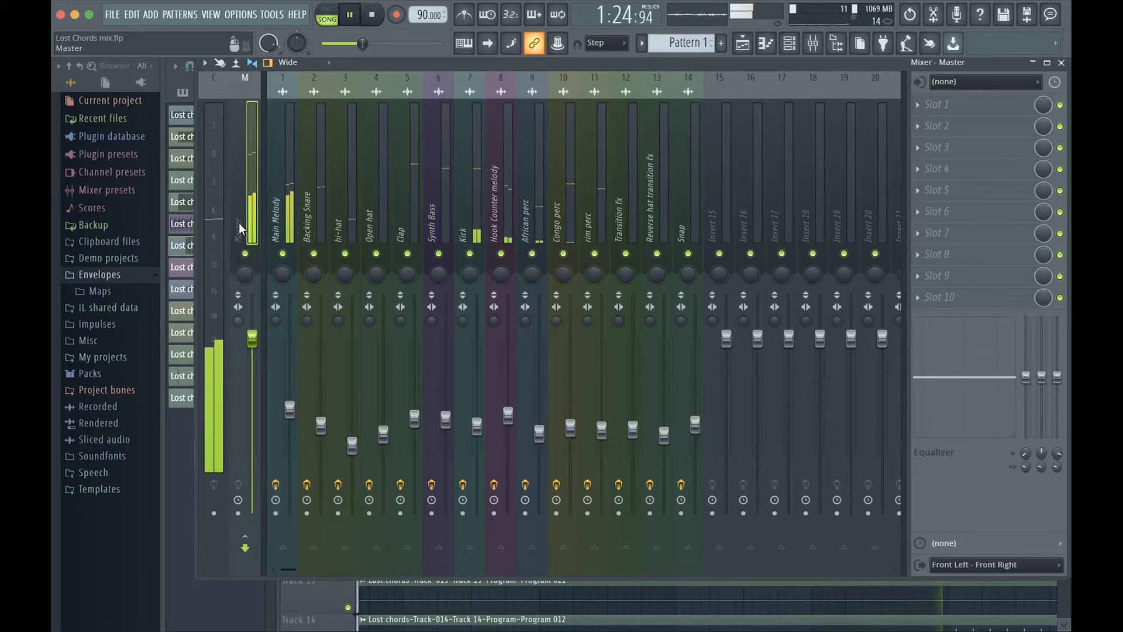
pyautogui.press('space')
pyautogui.press('space')
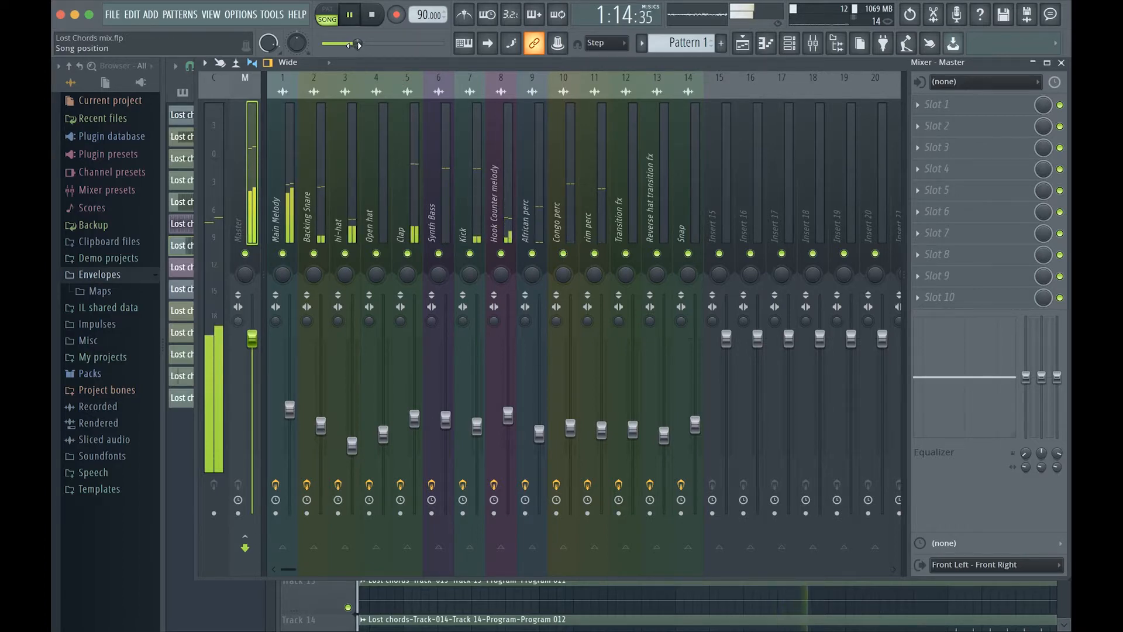
pyautogui.press('space')
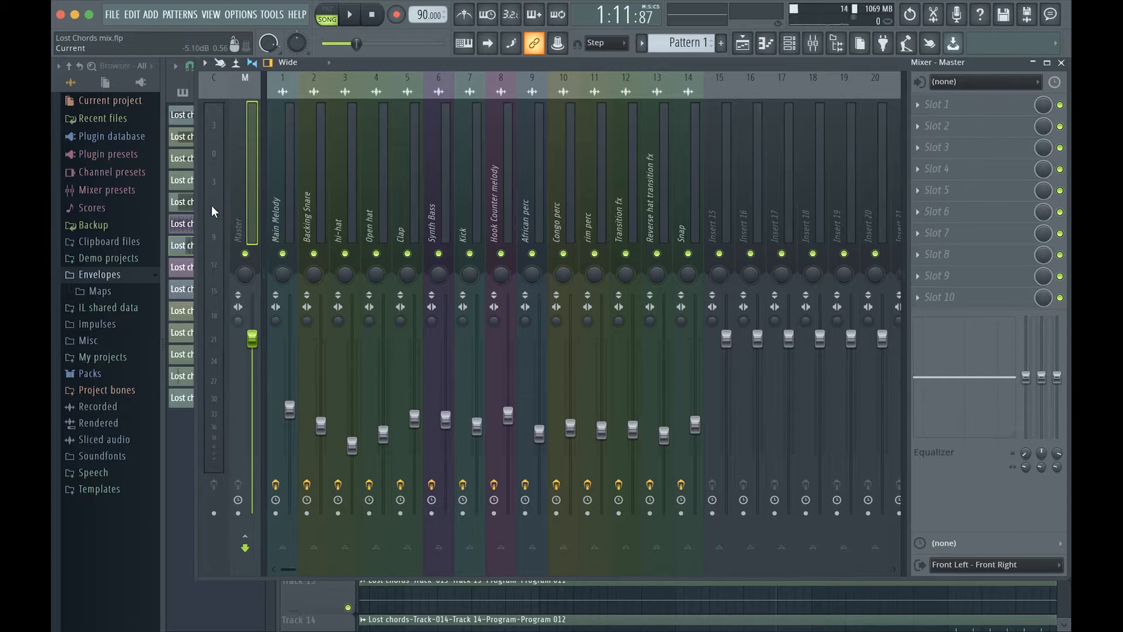
pyautogui.press('space')
pyautogui.press('space')
pyautogui.press('space')
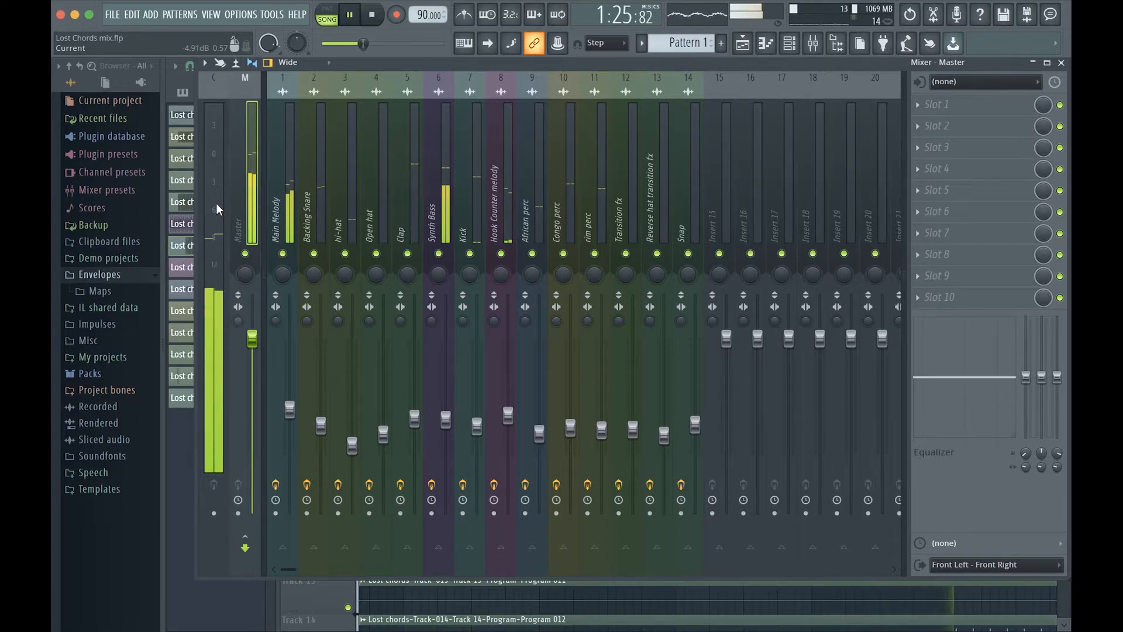
pyautogui.press('space')
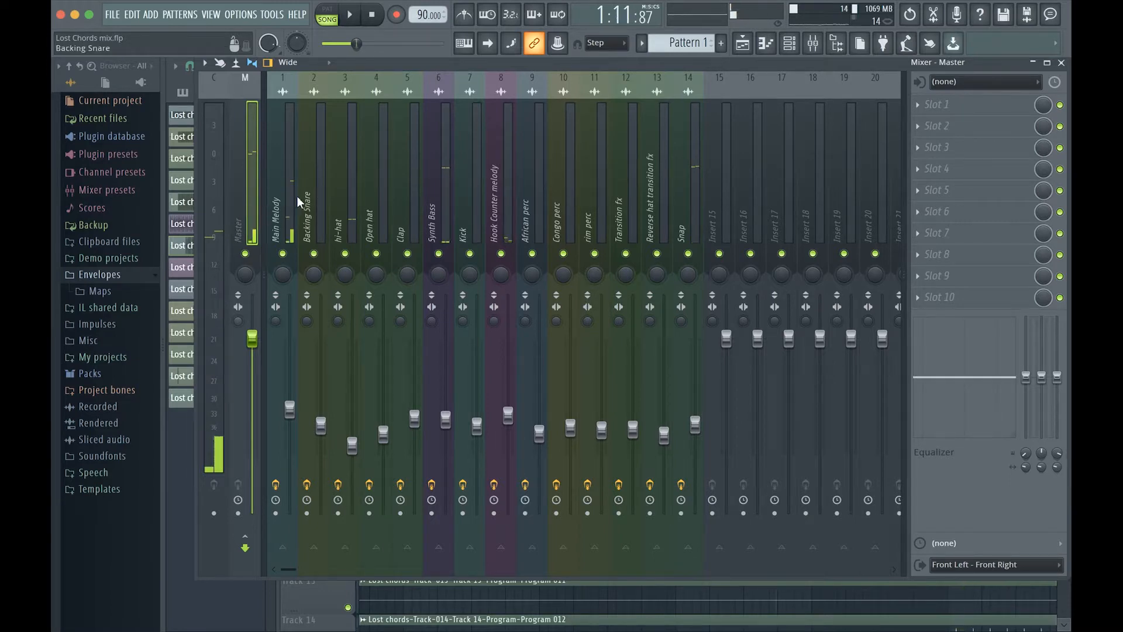
# Lower the faders of all tracks from Main Melody to Snap together slightly, to about -12.6 dB, and replay to check the Master level
pyautogui.moveTo(278, 184); pyautogui.dragTo(674, 209)
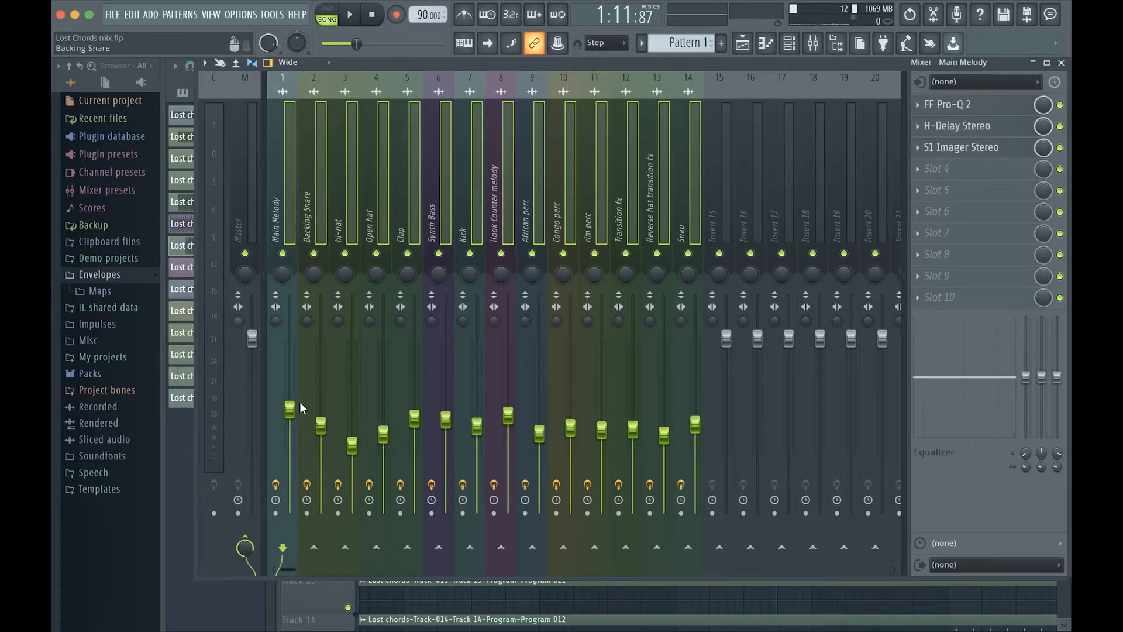
pyautogui.moveTo(694, 425); pyautogui.dragTo(694, 426)
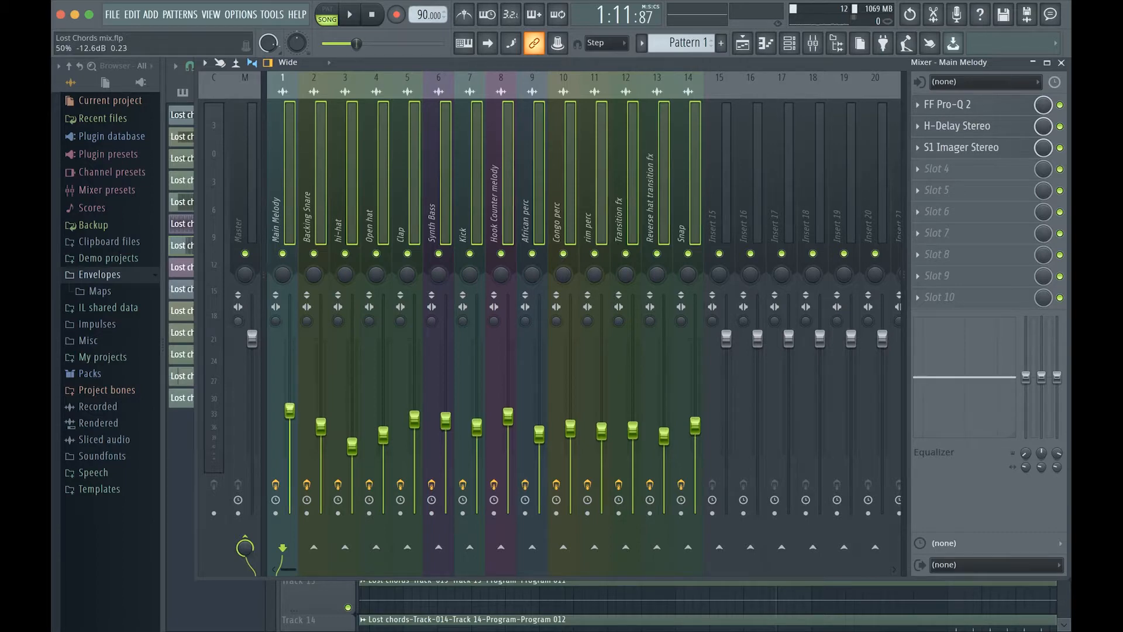
pyautogui.click(230, 203)
pyautogui.press('space')
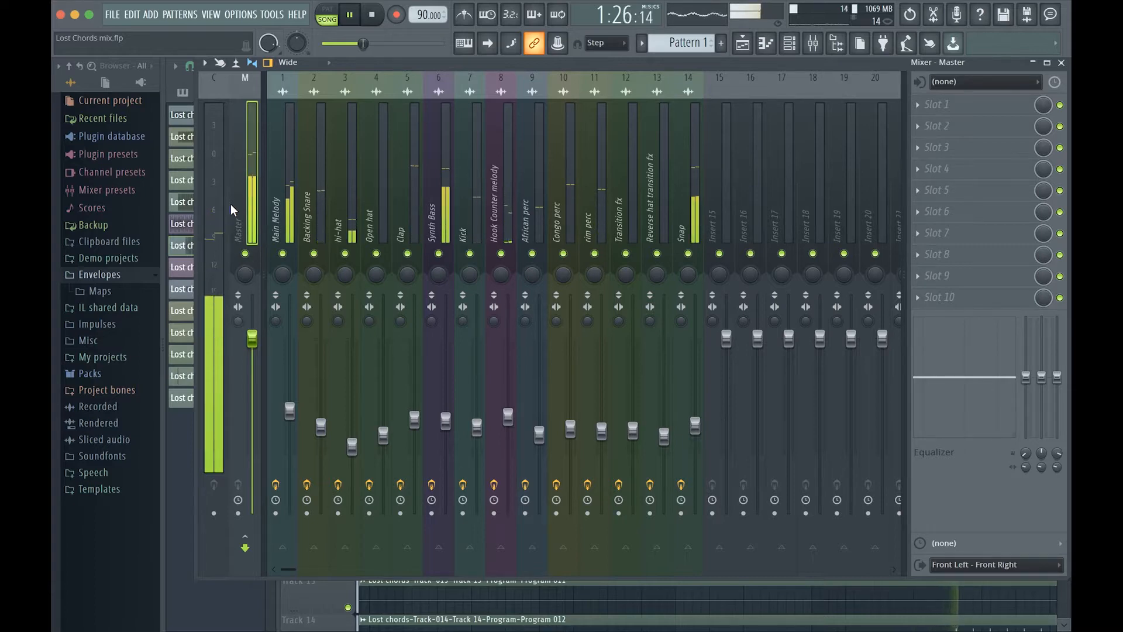
pyautogui.press('space')
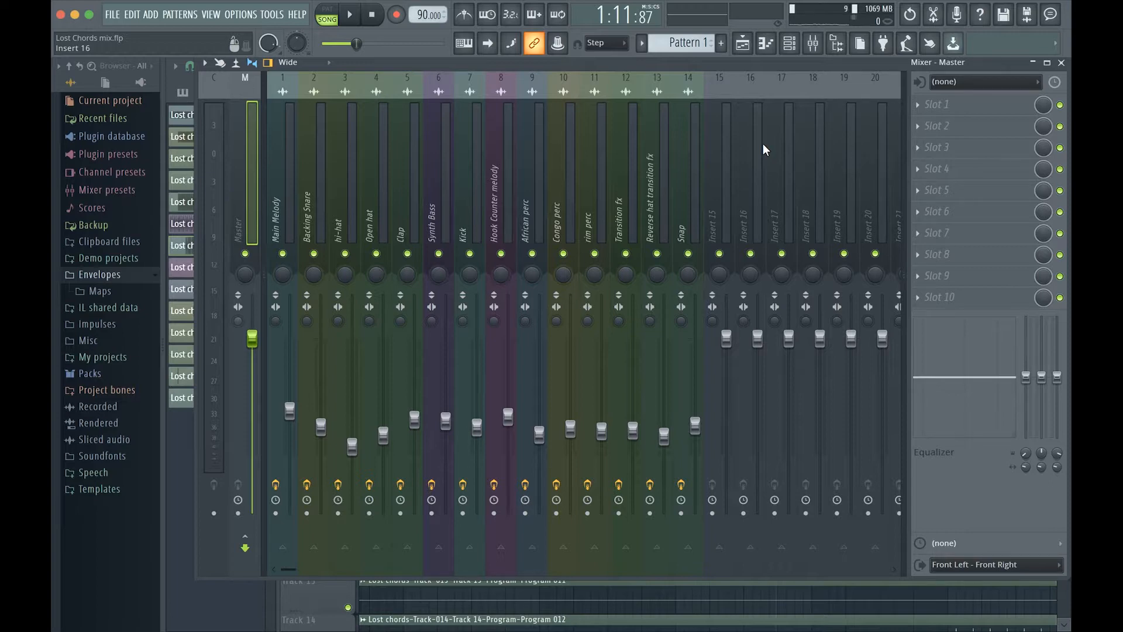
# Load the NLS Buss Stereo plugin into the Master track's first effect slot and move its window over the middle of the mixer
pyautogui.click(928, 109)
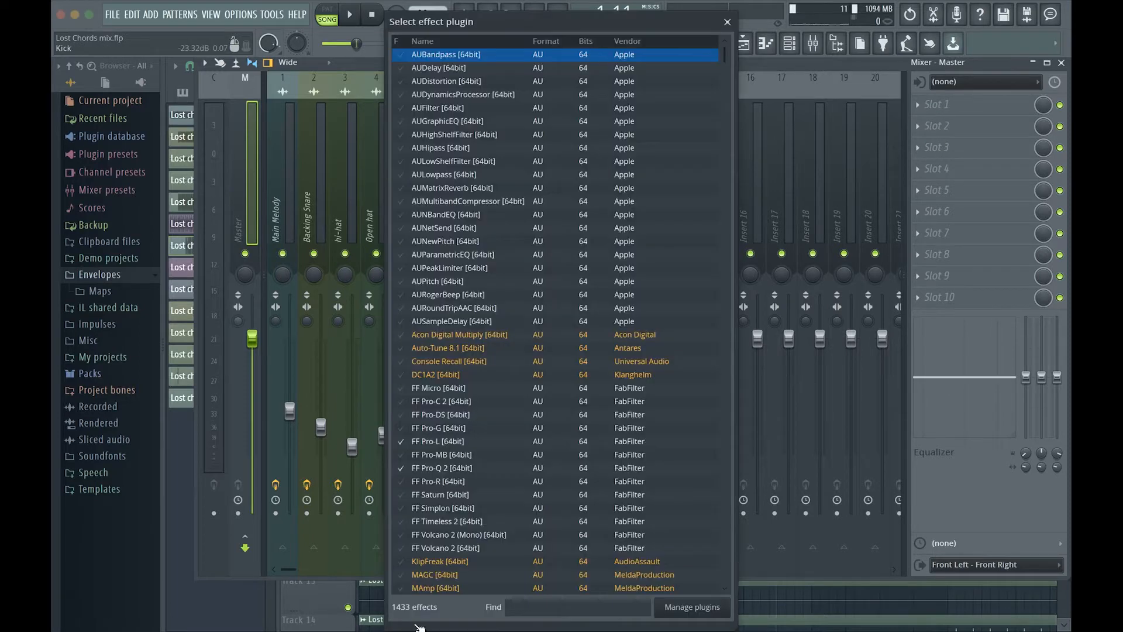
pyautogui.write('nls')
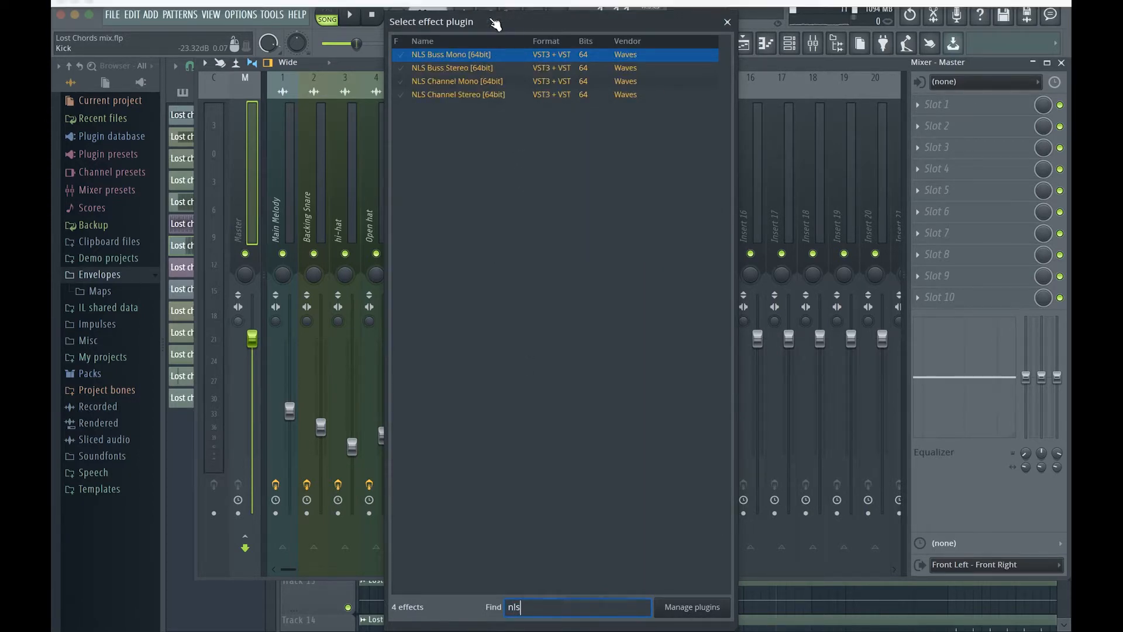
pyautogui.click(464, 73)
pyautogui.doubleClick(463, 73)
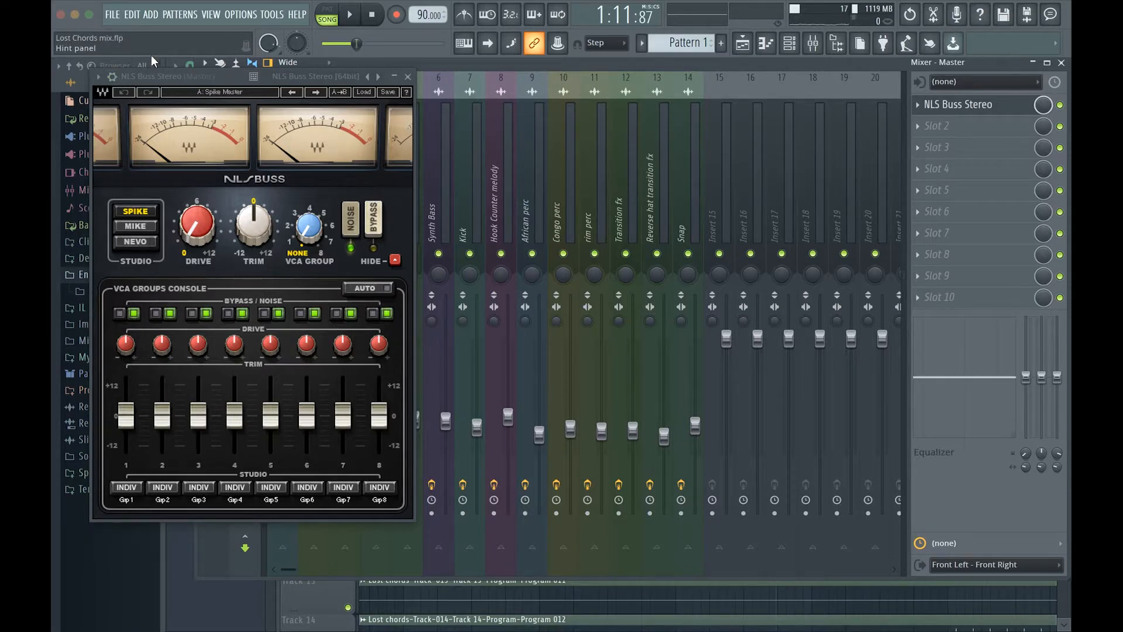
pyautogui.moveTo(161, 71); pyautogui.dragTo(504, 109)
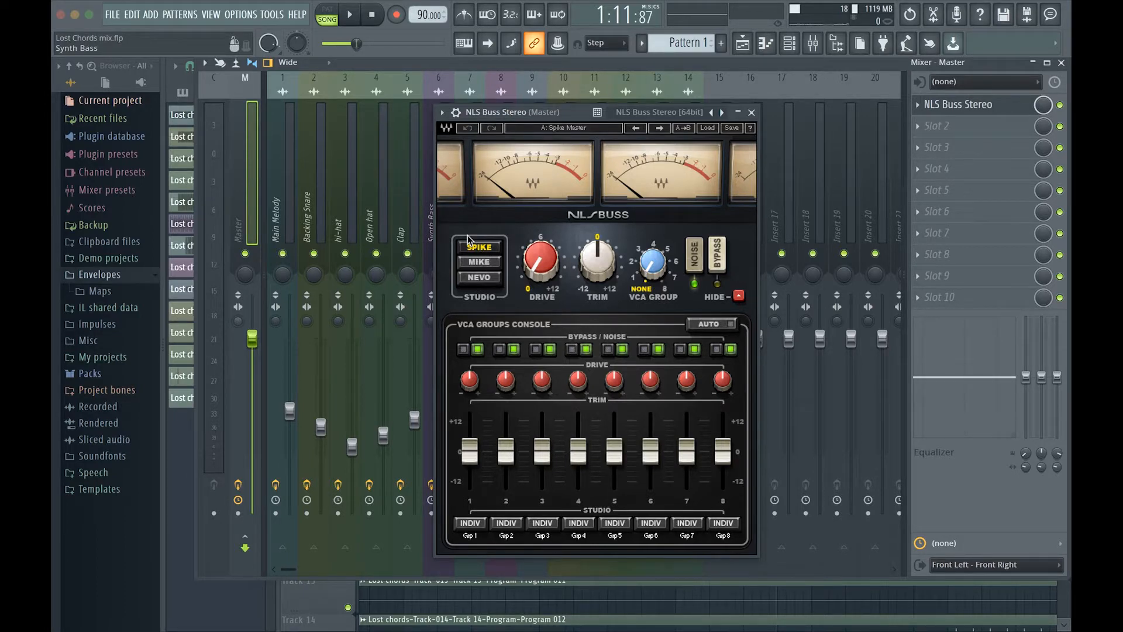
# Play the section from about 1:11 and audition the Mike, Nevo and Spike studio modes of NLS Buss in turn
pyautogui.press('space')
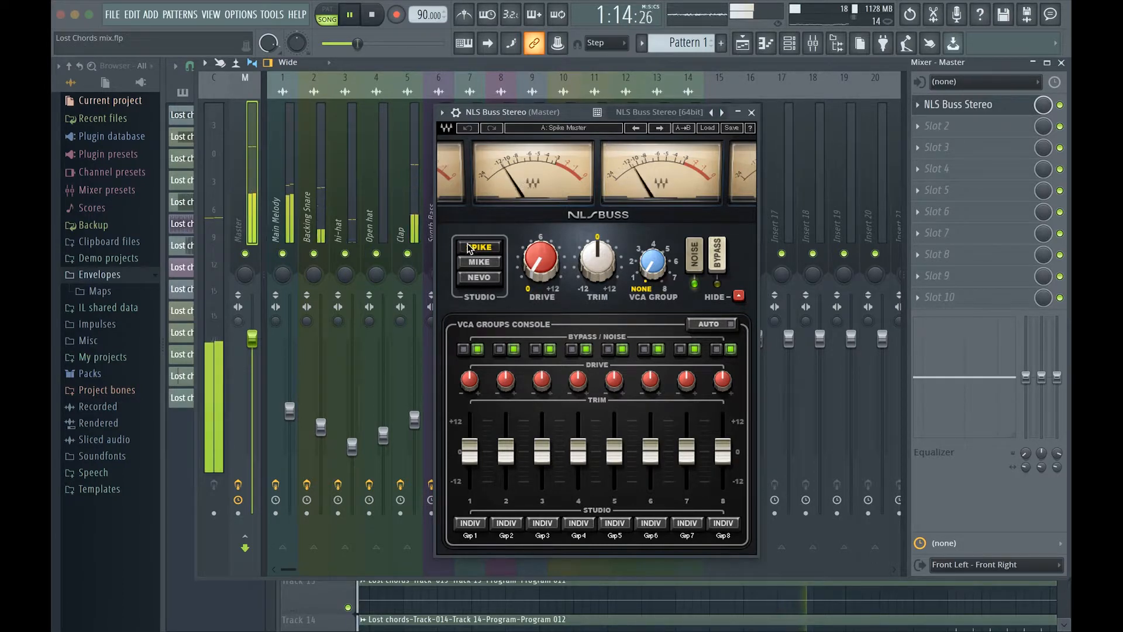
pyautogui.click(478, 261)
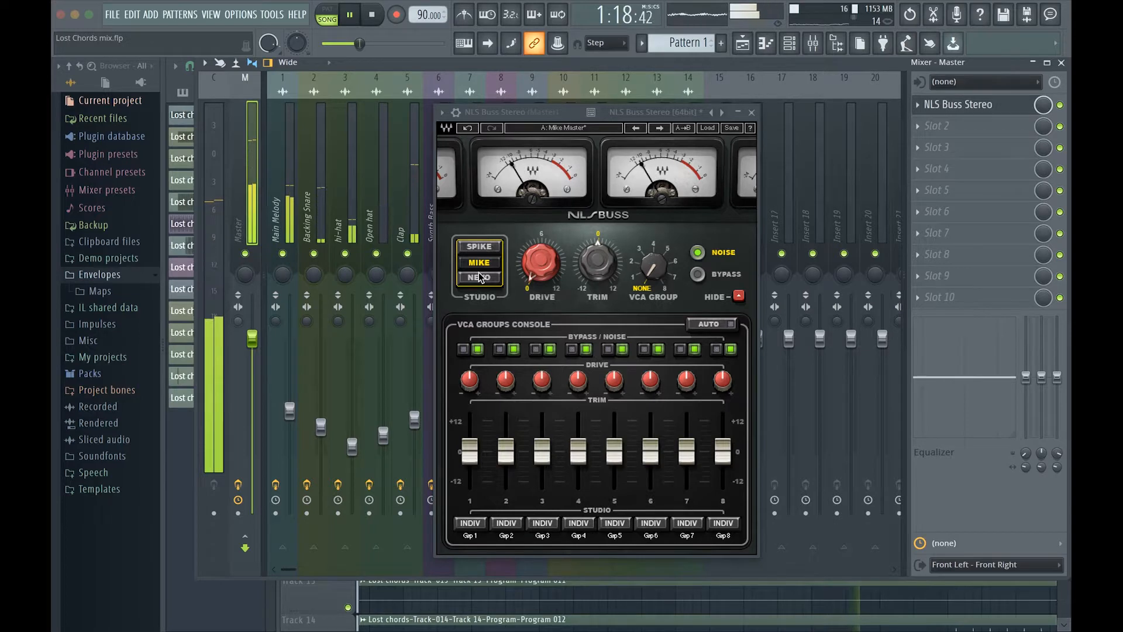
pyautogui.click(480, 277)
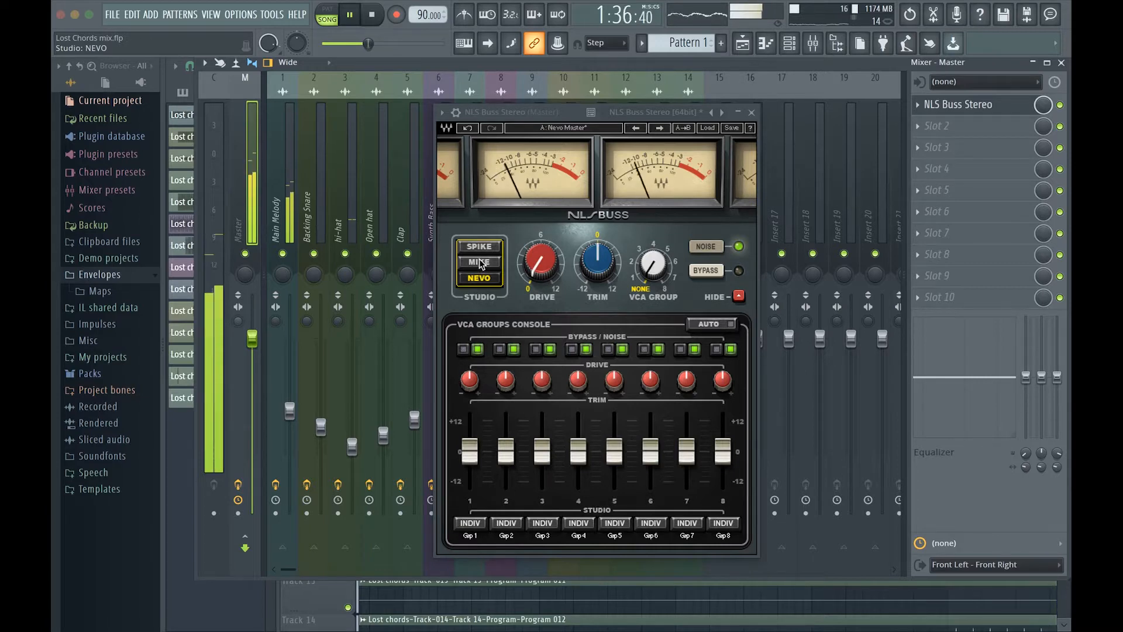
pyautogui.click(475, 247)
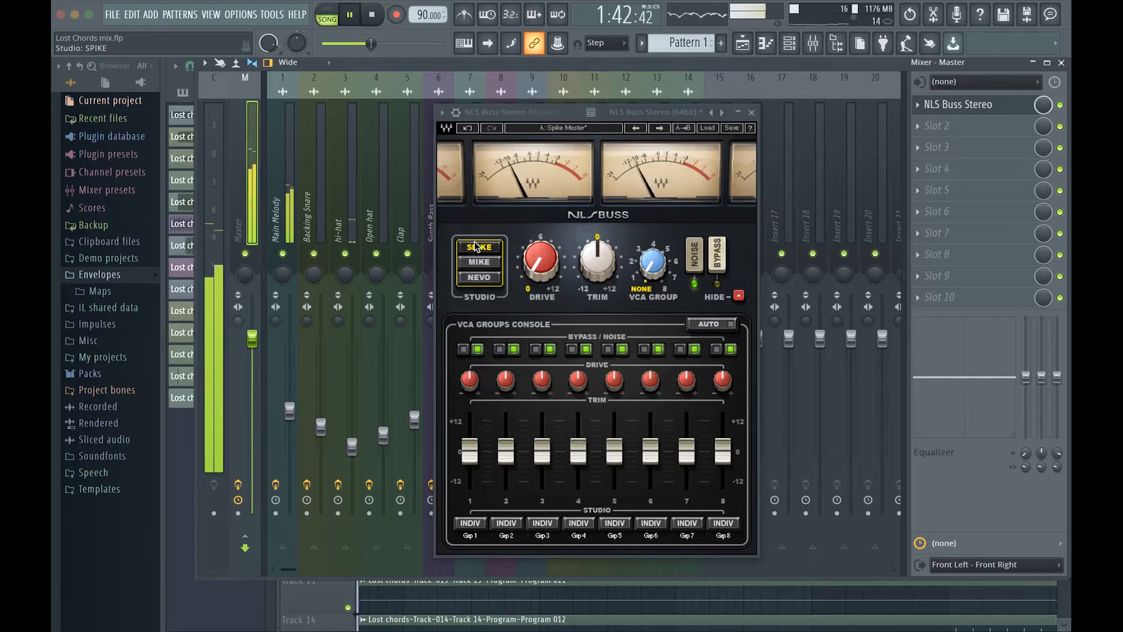
pyautogui.press('space')
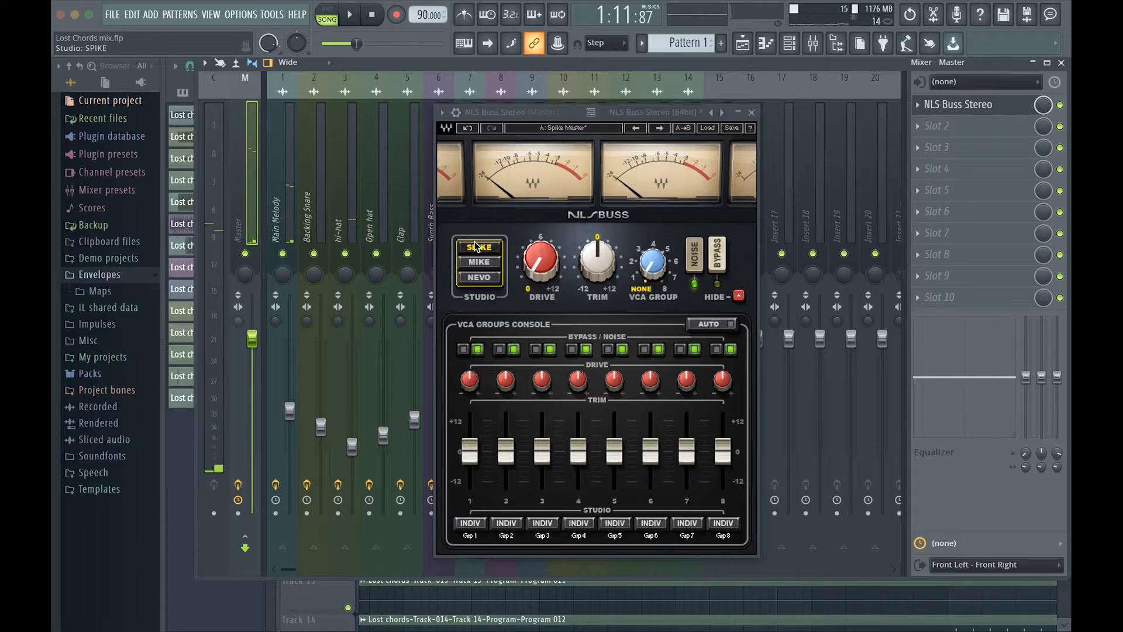
# Replay the section from about 1:11, comparing NLS Buss in Spike mode with Mike and Nevo, and stop on Nevo
pyautogui.press('space')
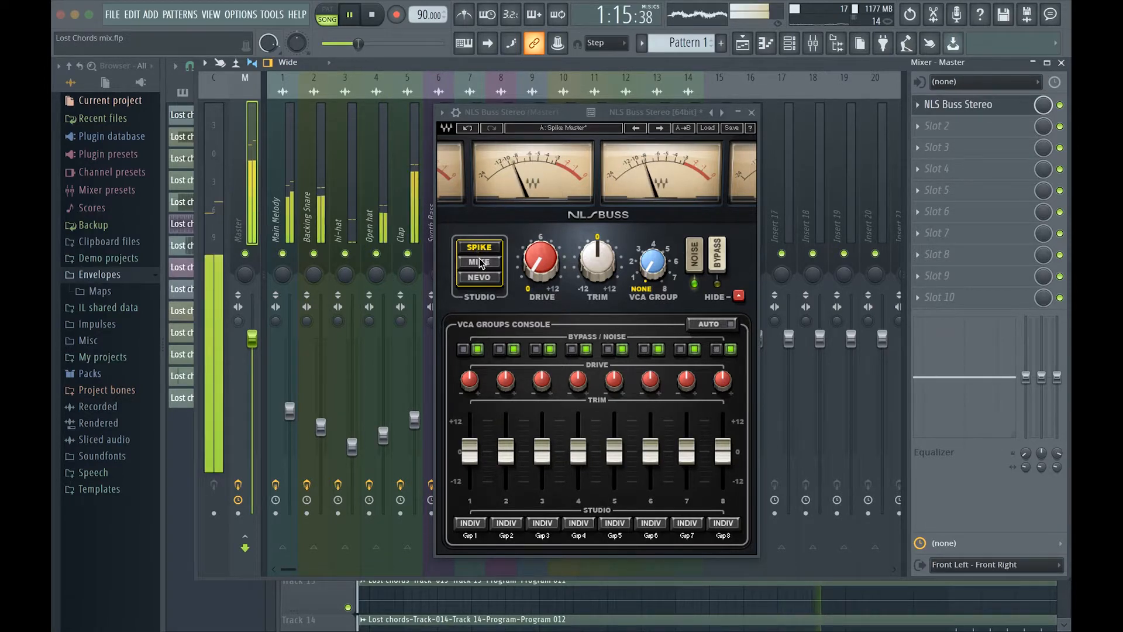
pyautogui.click(480, 261)
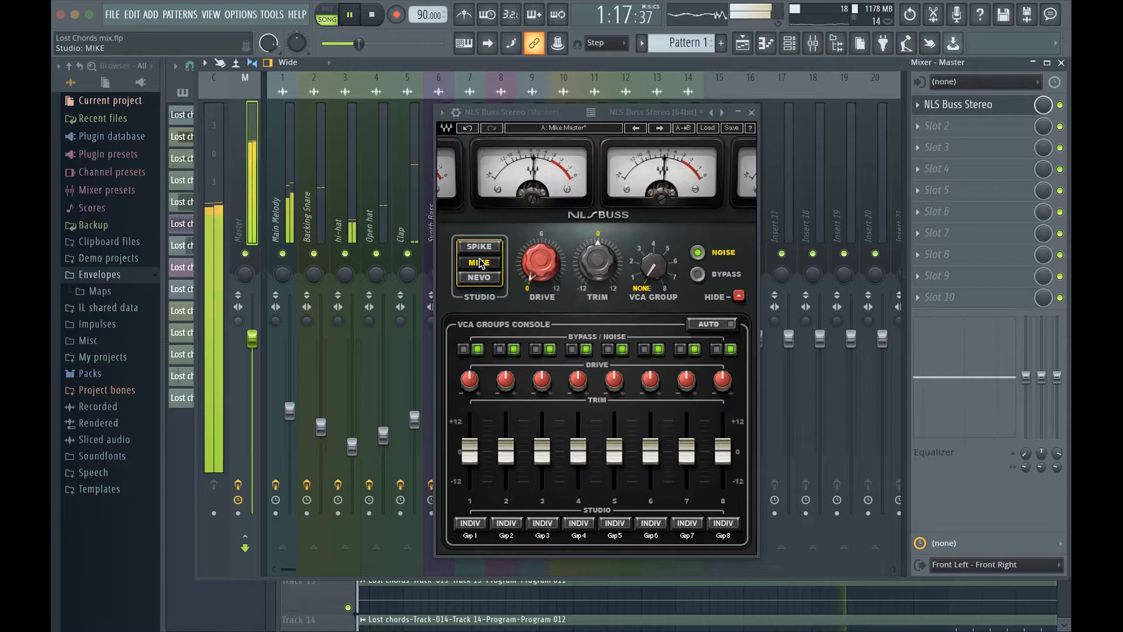
pyautogui.click(479, 278)
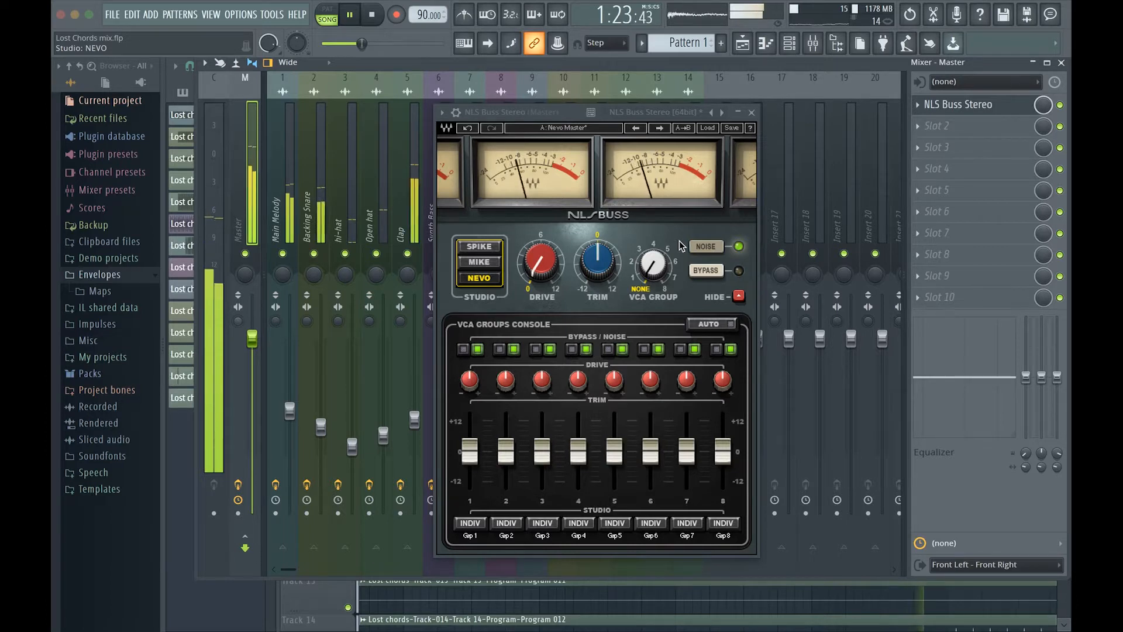
pyautogui.press('space')
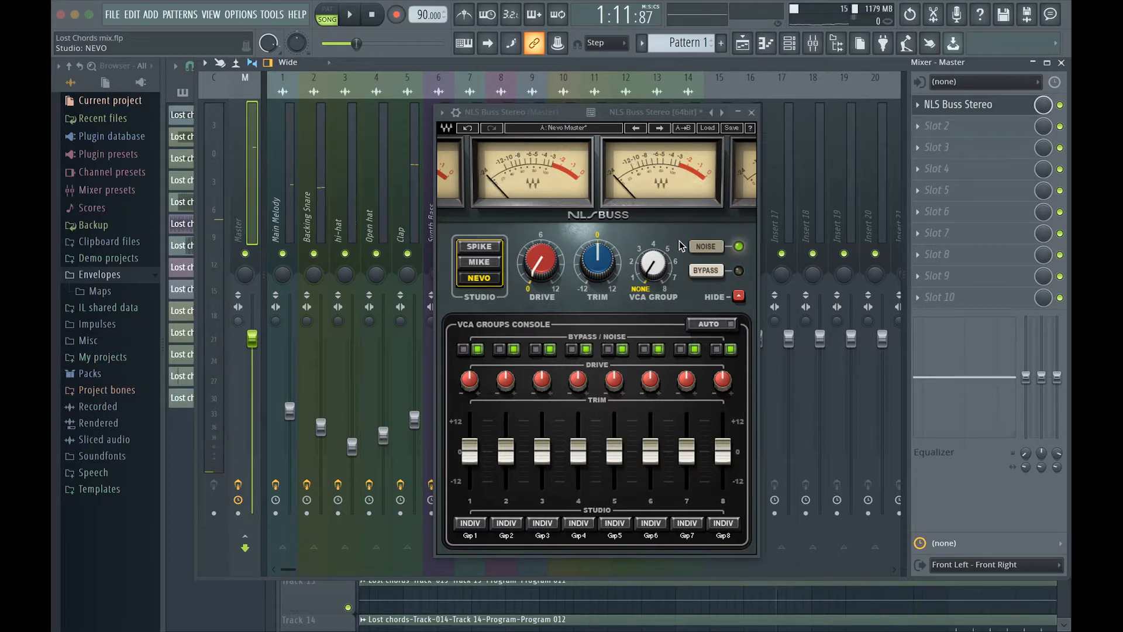
# Replay the section in Nevo mode, switch NLS Buss to Mike, and listen to the section again from about 1:11
pyautogui.press('space')
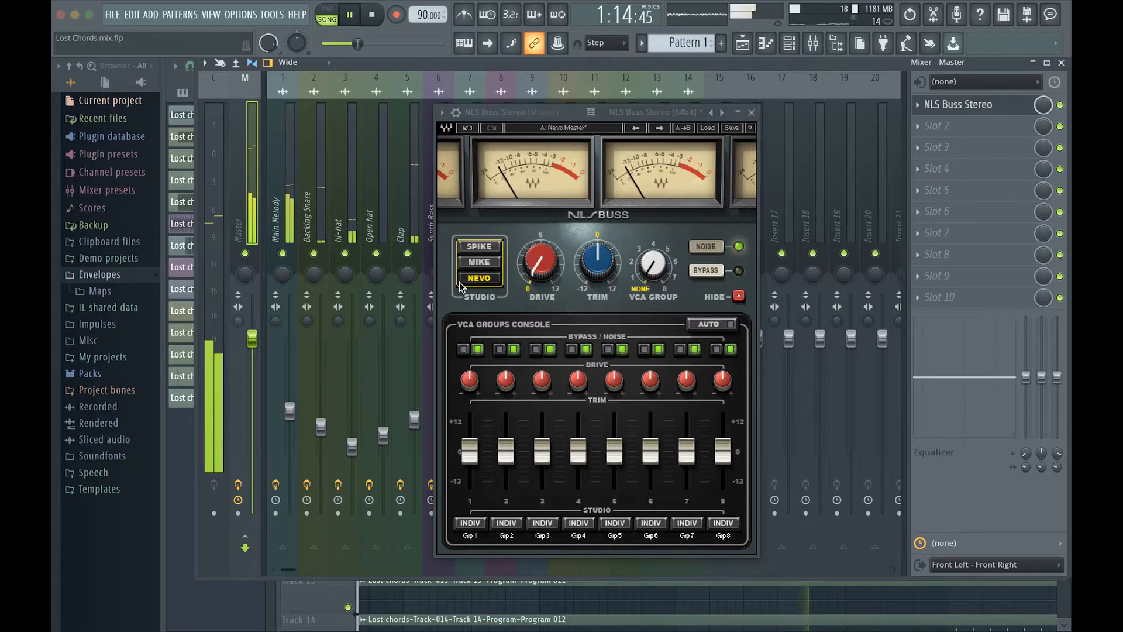
pyautogui.click(471, 267)
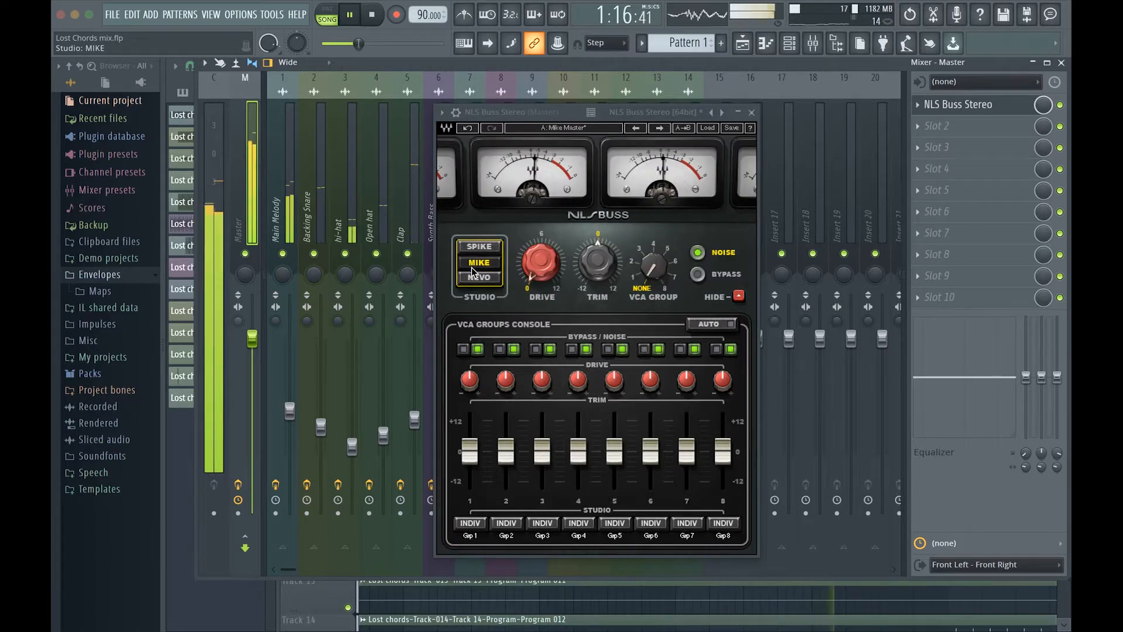
pyautogui.press('space')
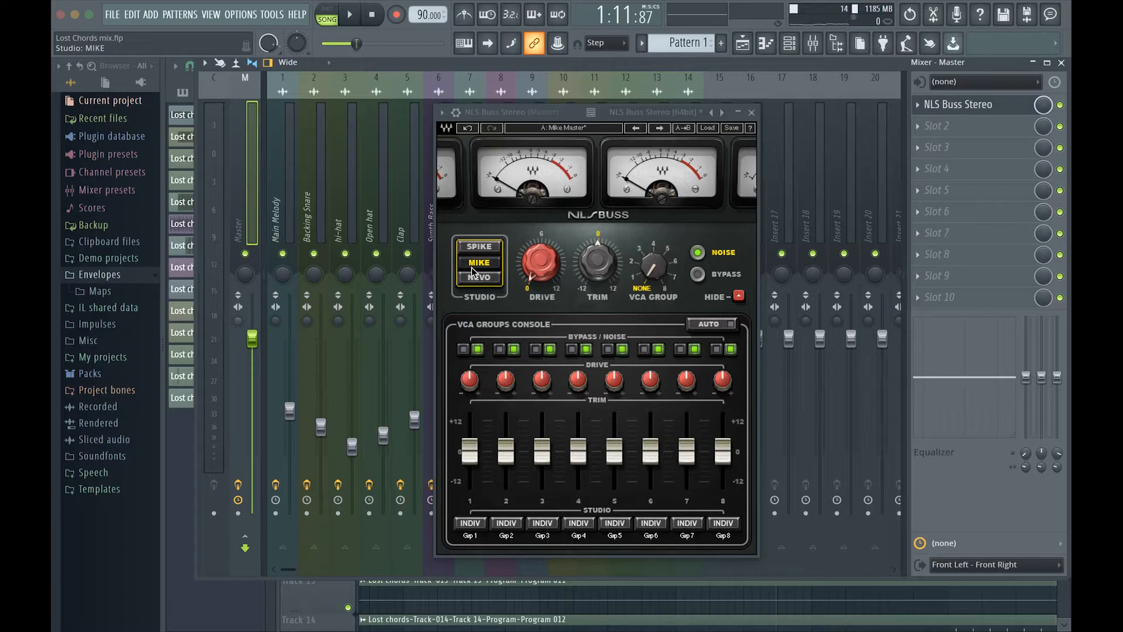
pyautogui.press('space')
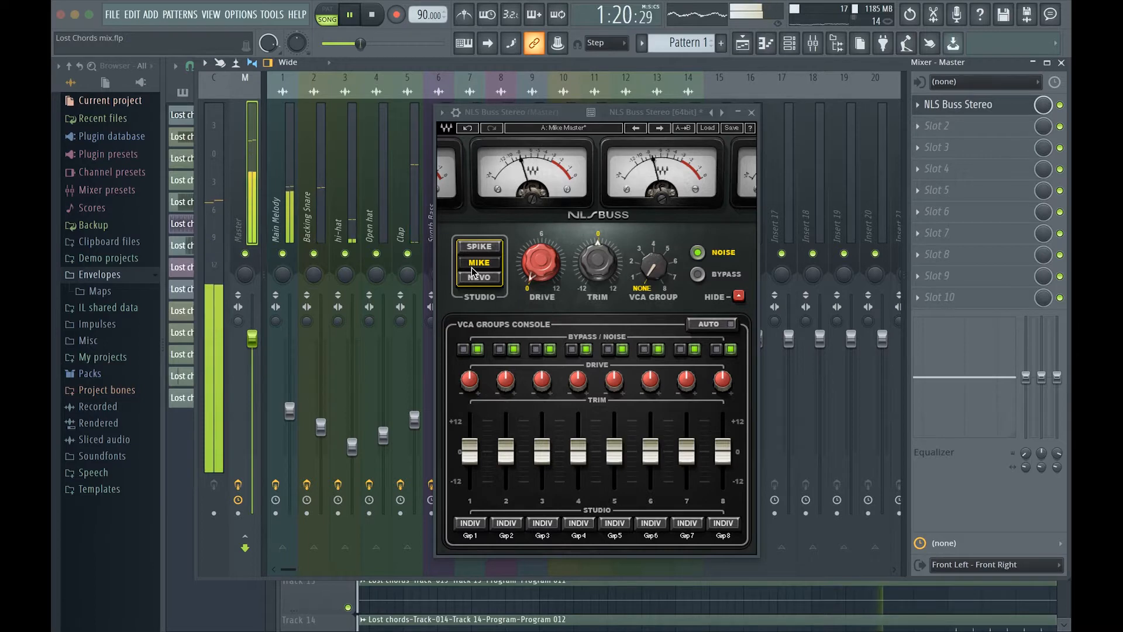
pyautogui.press('space')
# Switch NLS Buss to Nevo, replay the section, and change to Spike during playback to compare the two modes
pyautogui.click(471, 277)
pyautogui.press('space')
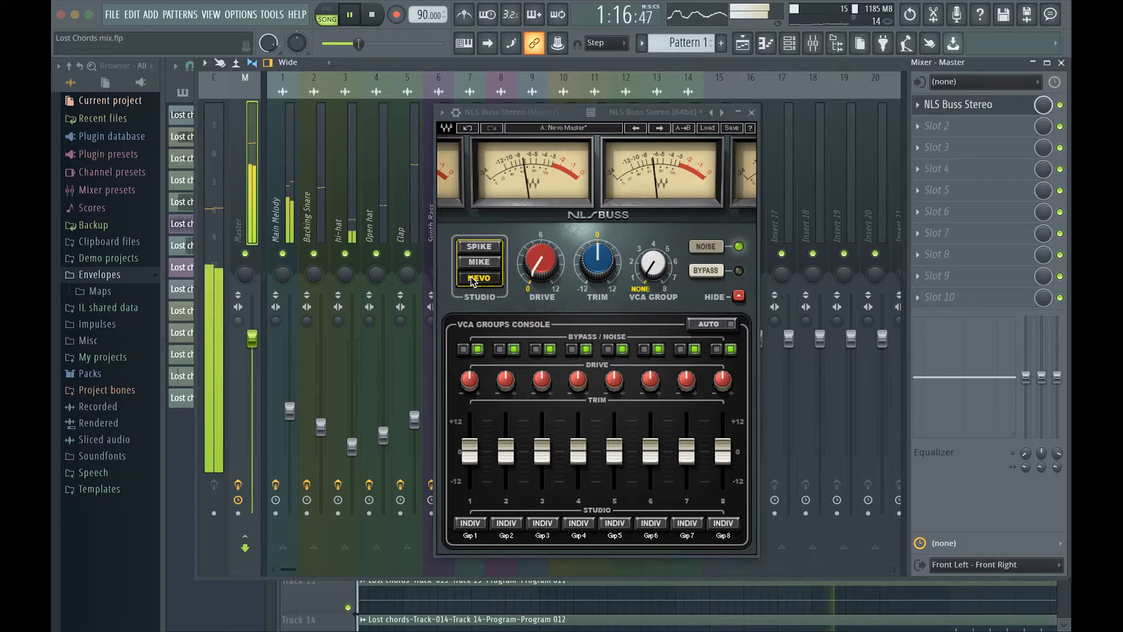
pyautogui.click(473, 248)
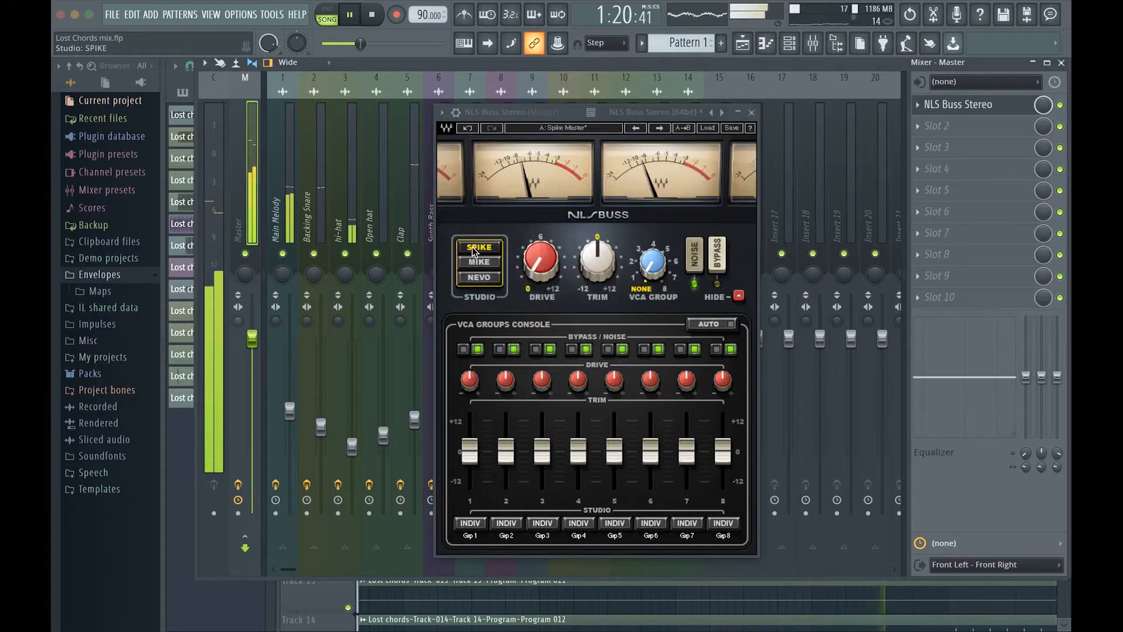
pyautogui.press('space')
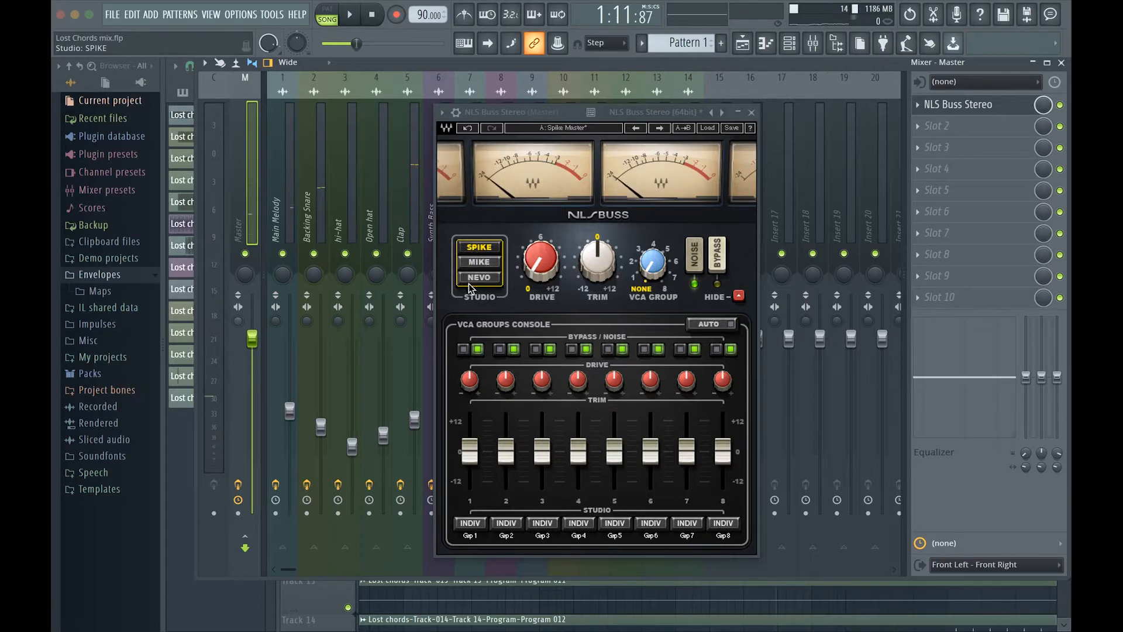
# Set the NLS Buss studio mode to Mike, replay the section to check it, and close the plugin window
pyautogui.click(478, 264)
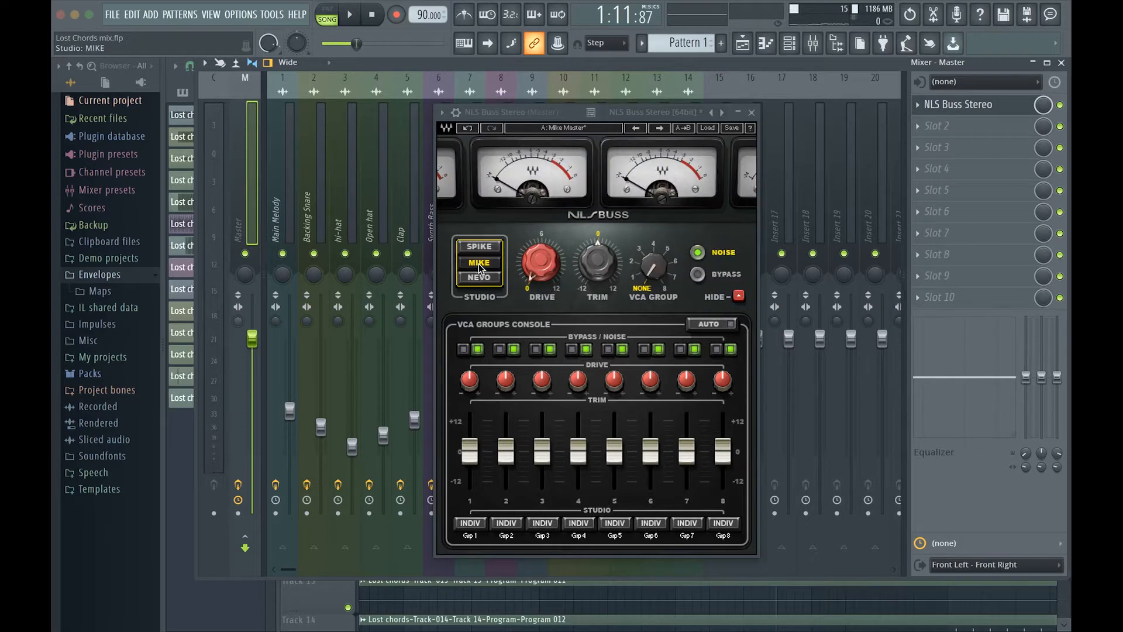
pyautogui.press('space')
pyautogui.press('space')
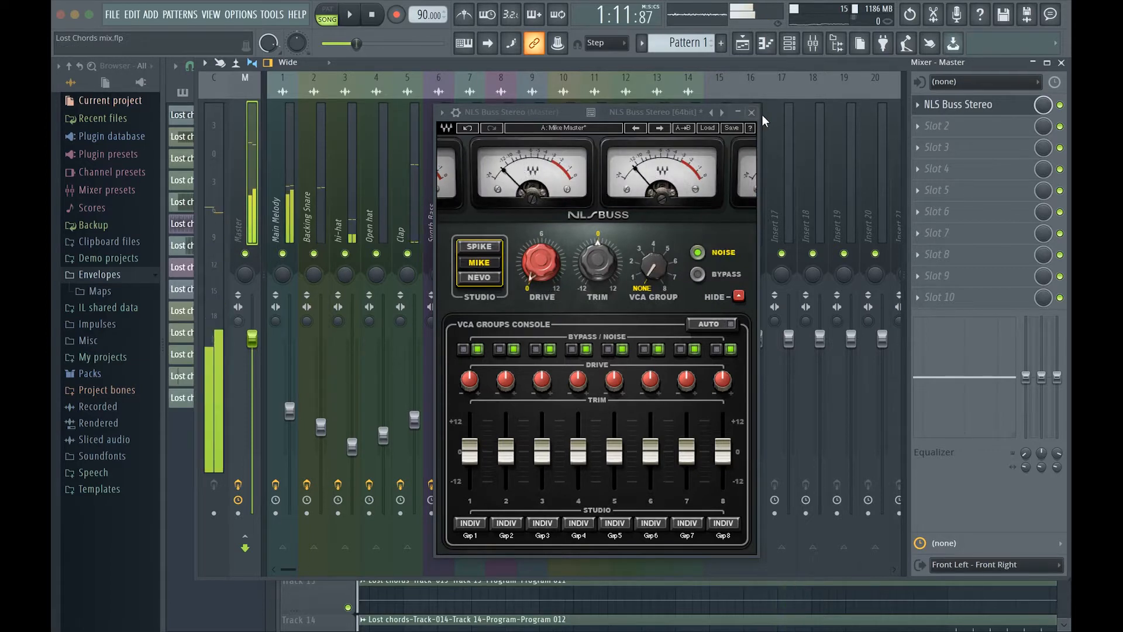
pyautogui.click(752, 112)
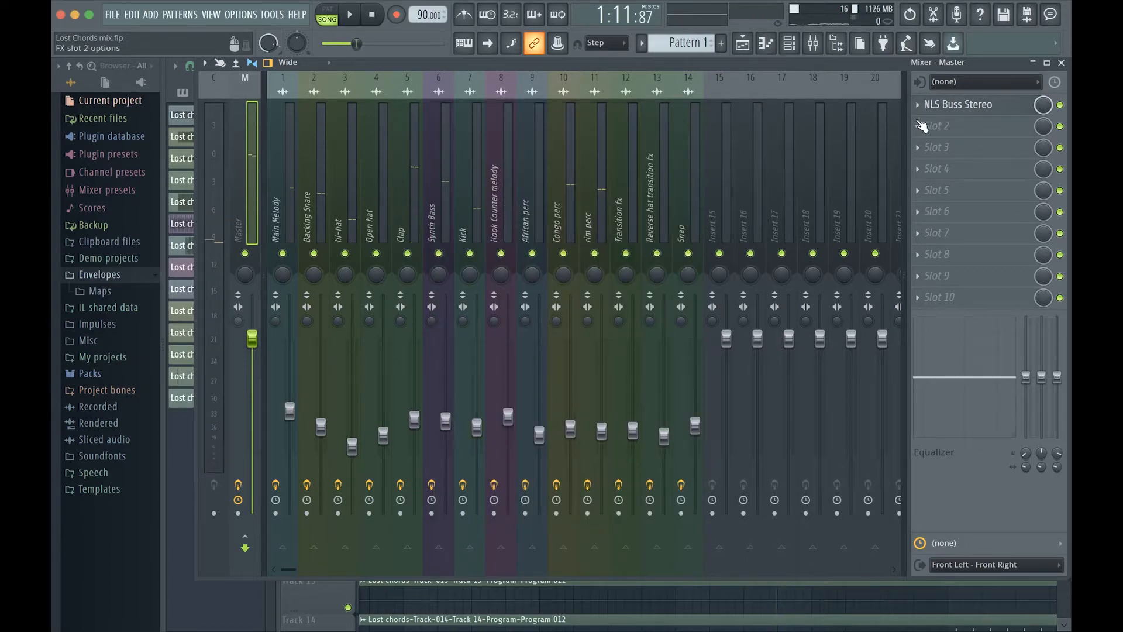
# Search the effect plugins for "ssl", load SSLComp Stereo into slot 2 of the Master, and move its window clear of the browser
pyautogui.click(920, 125)
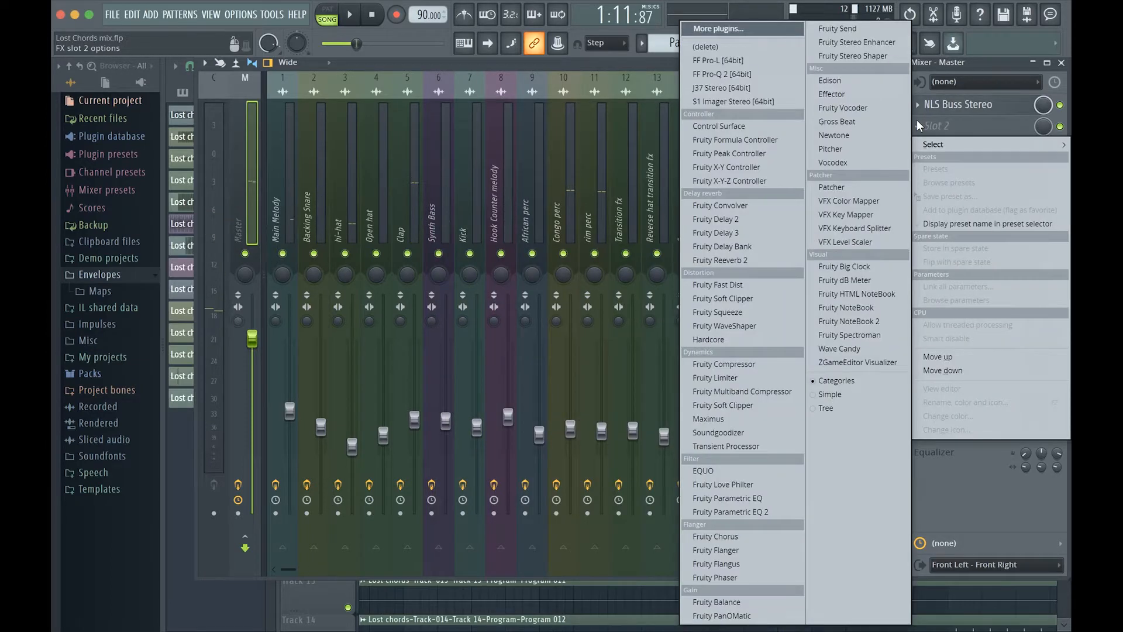
pyautogui.click(743, 30)
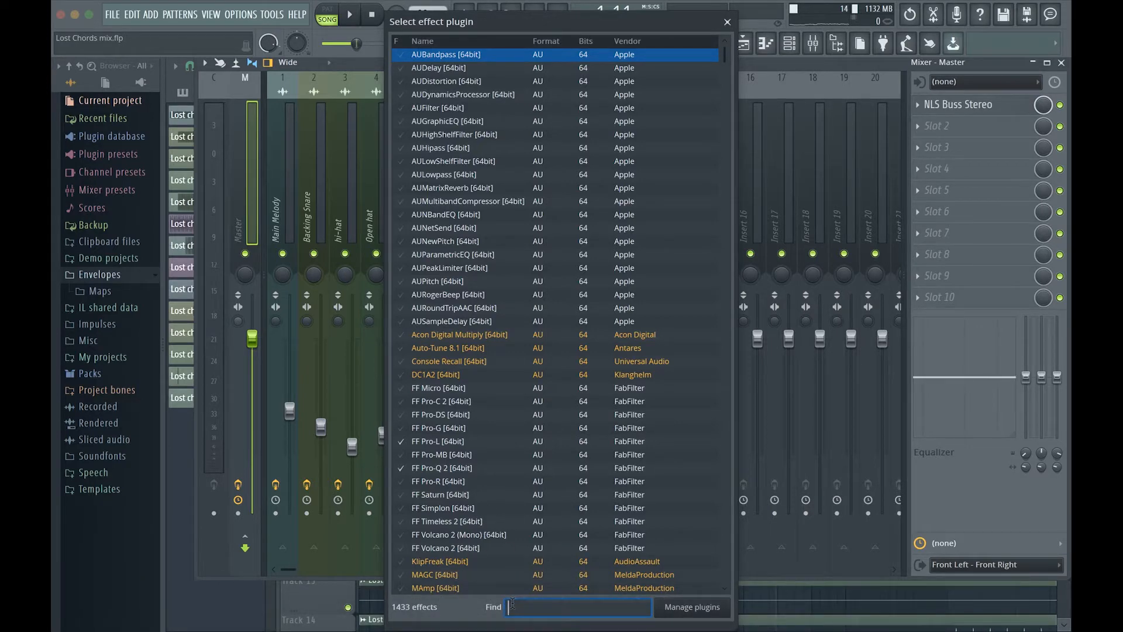
pyautogui.write('ssl')
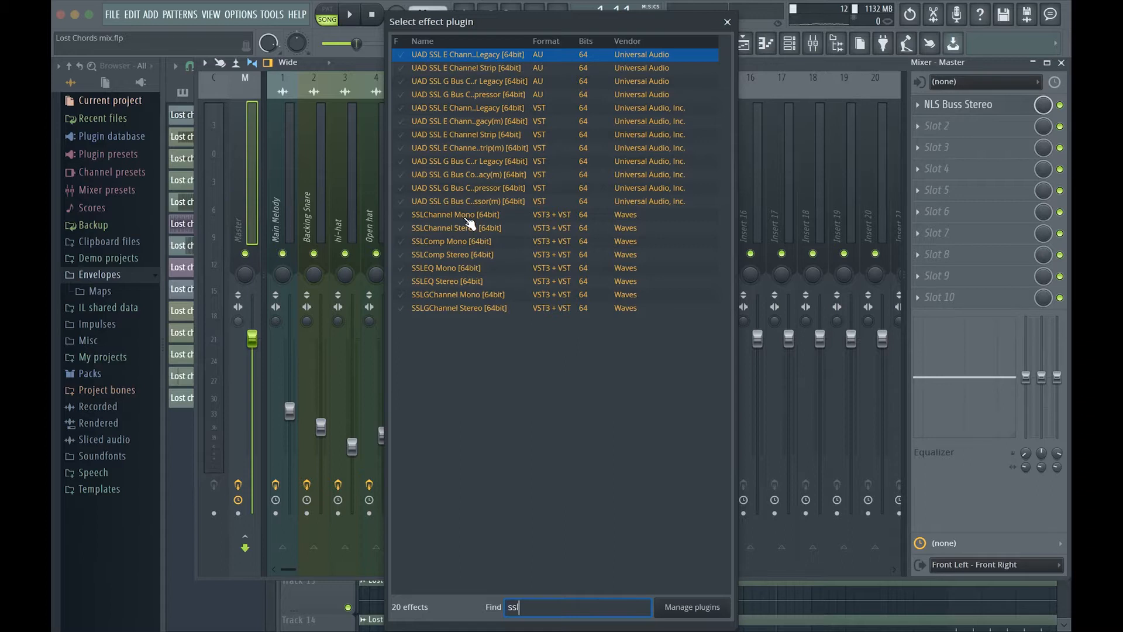
pyautogui.doubleClick(465, 255)
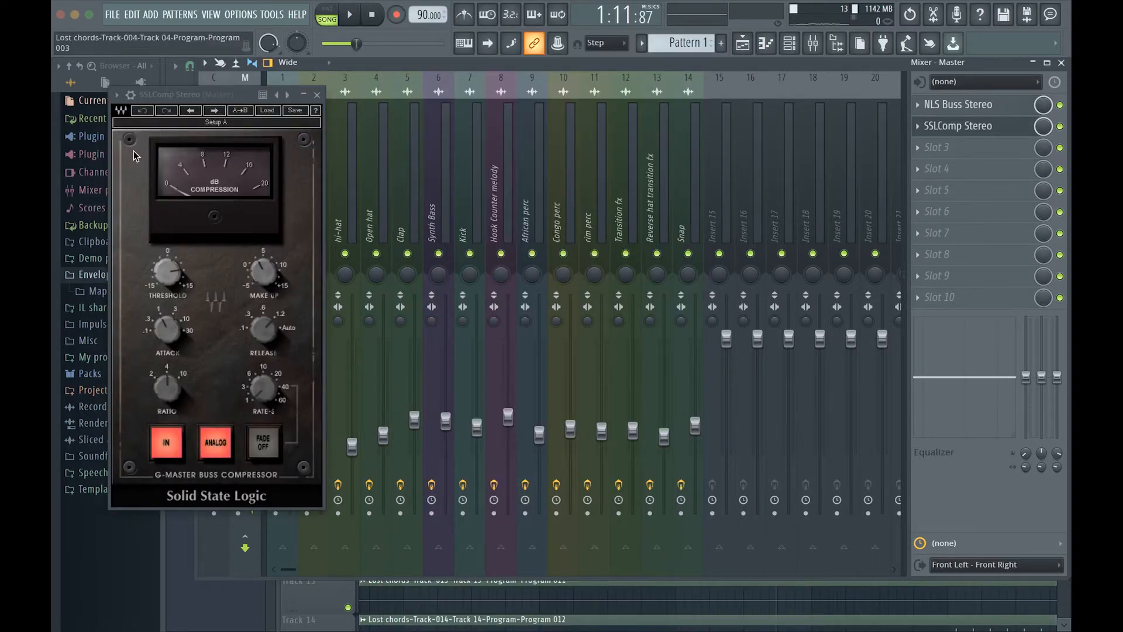
pyautogui.moveTo(169, 96); pyautogui.dragTo(308, 100)
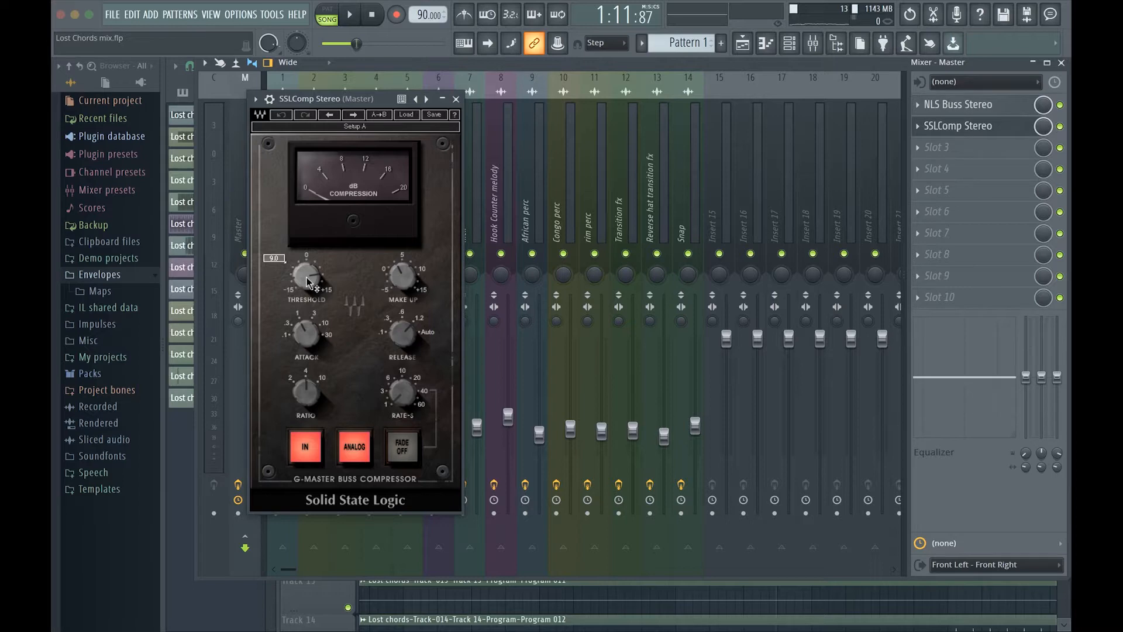
# Set the SSLComp ratio to 2:1 and the release to Auto, and move the plugin window clear of the Master meters
pyautogui.moveTo(306, 394); pyautogui.dragTo(307, 405)
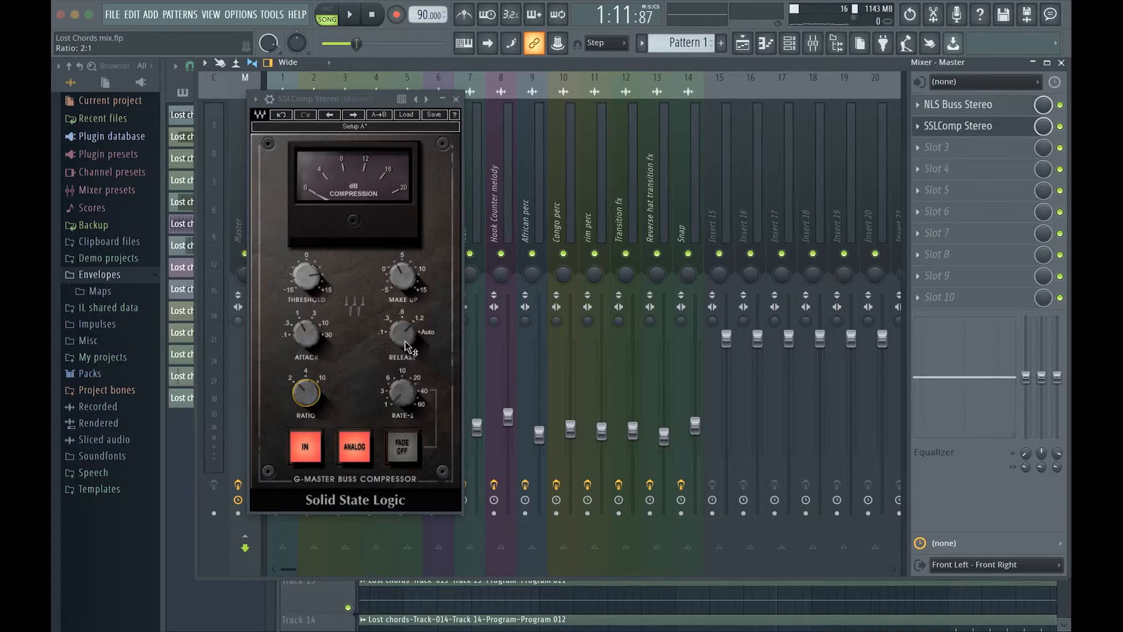
pyautogui.moveTo(402, 349); pyautogui.dragTo(402, 336)
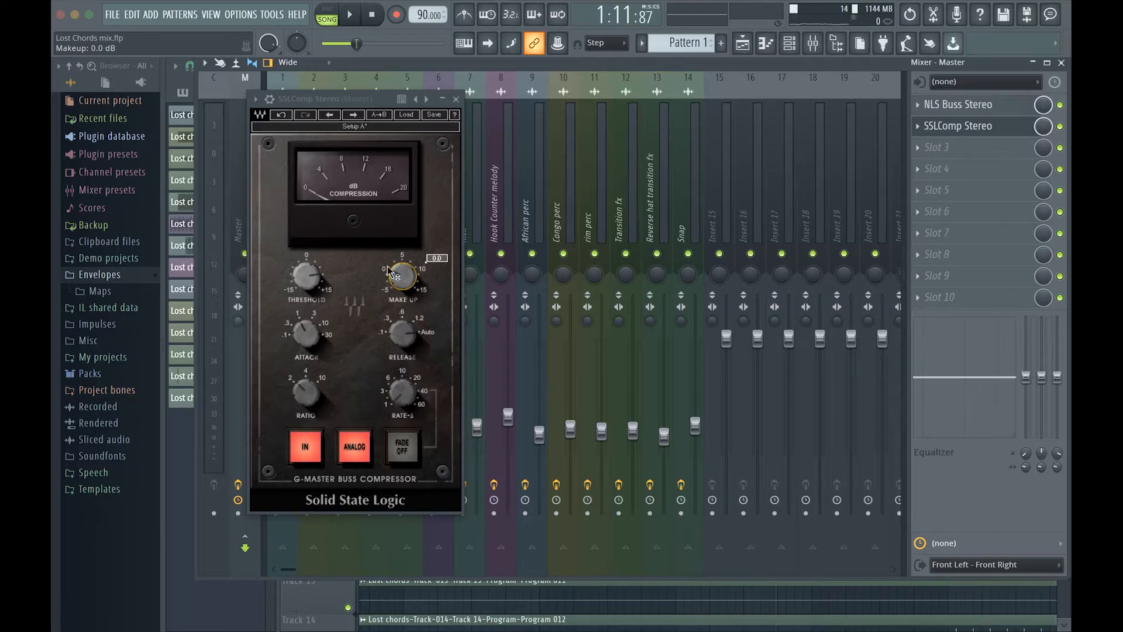
pyautogui.moveTo(319, 97); pyautogui.dragTo(507, 102)
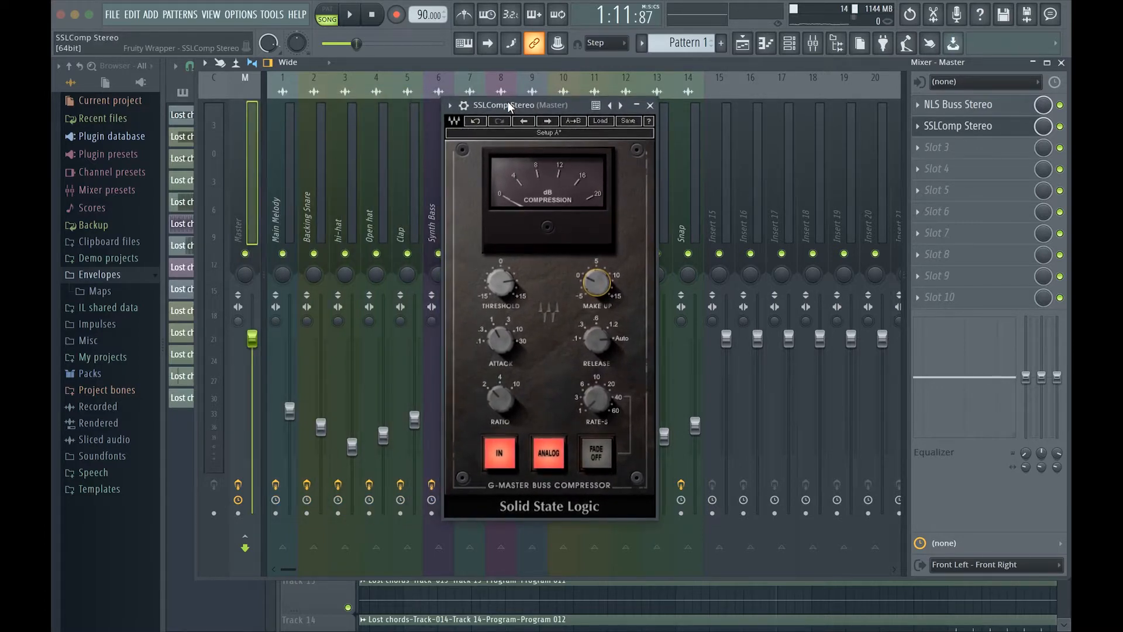
# Play the section from about 1:11 while adjusting the SSLComp threshold to 15 dB, and close the plugin window
pyautogui.moveTo(501, 282); pyautogui.dragTo(501, 287)
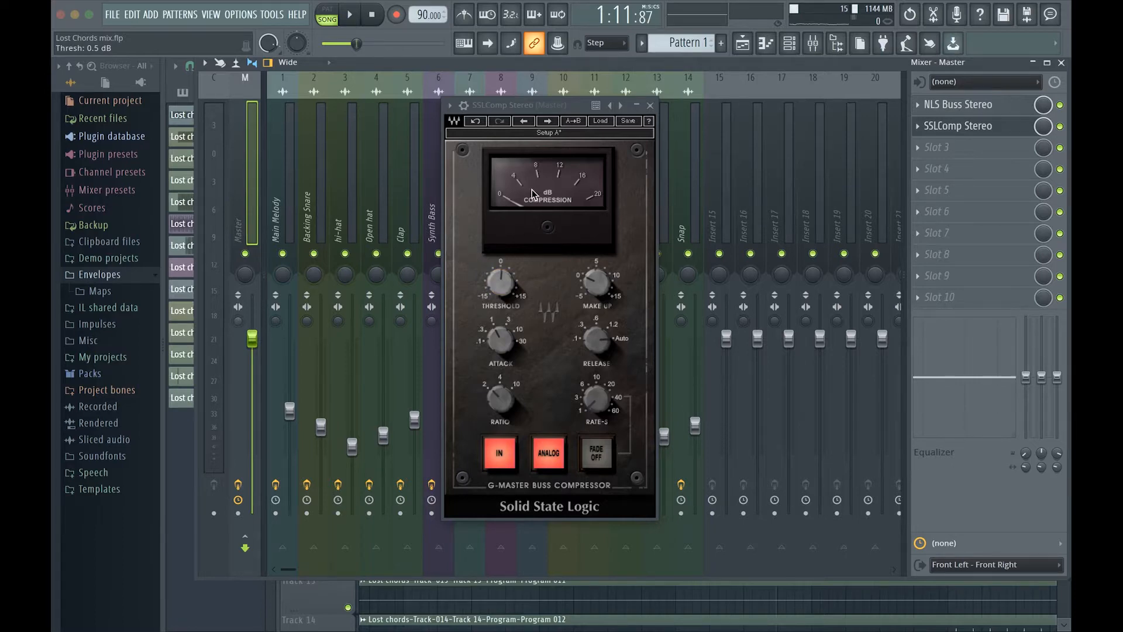
pyautogui.press('space')
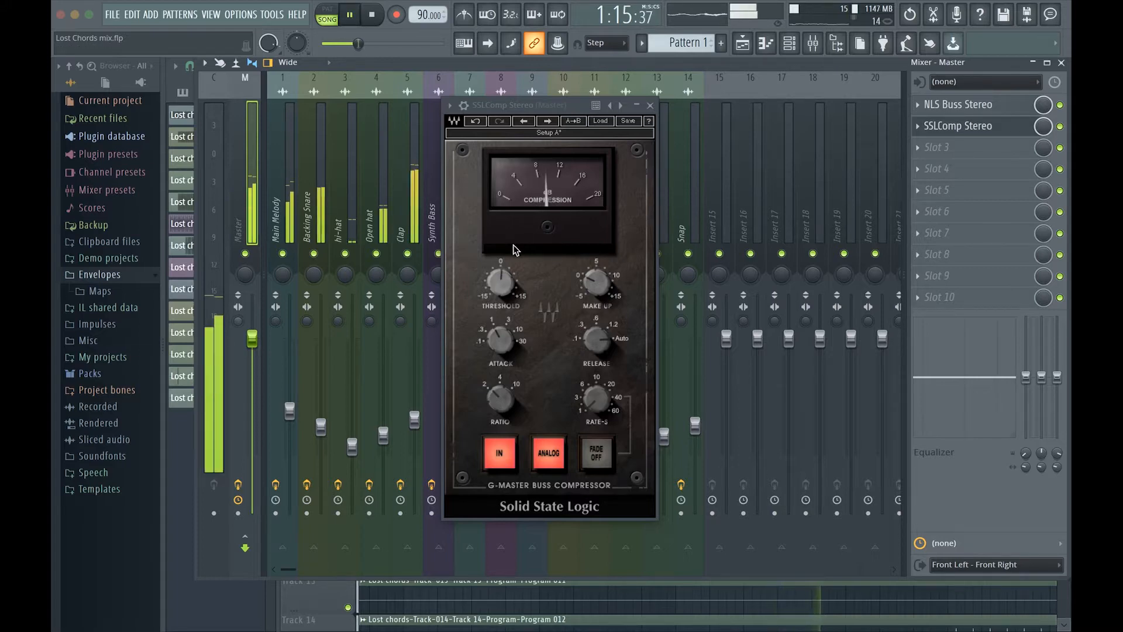
pyautogui.moveTo(502, 280)
pyautogui.mouseDown()
pyautogui.moveTo(501, 245)
pyautogui.moveTo(502, 272)
pyautogui.mouseUp()
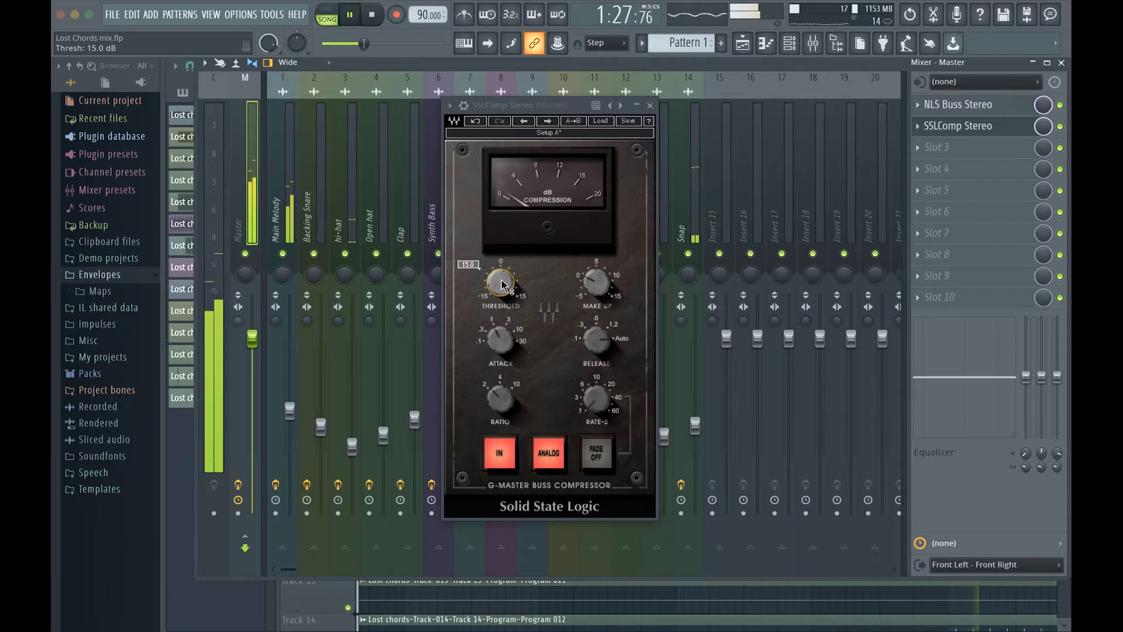
pyautogui.press('space')
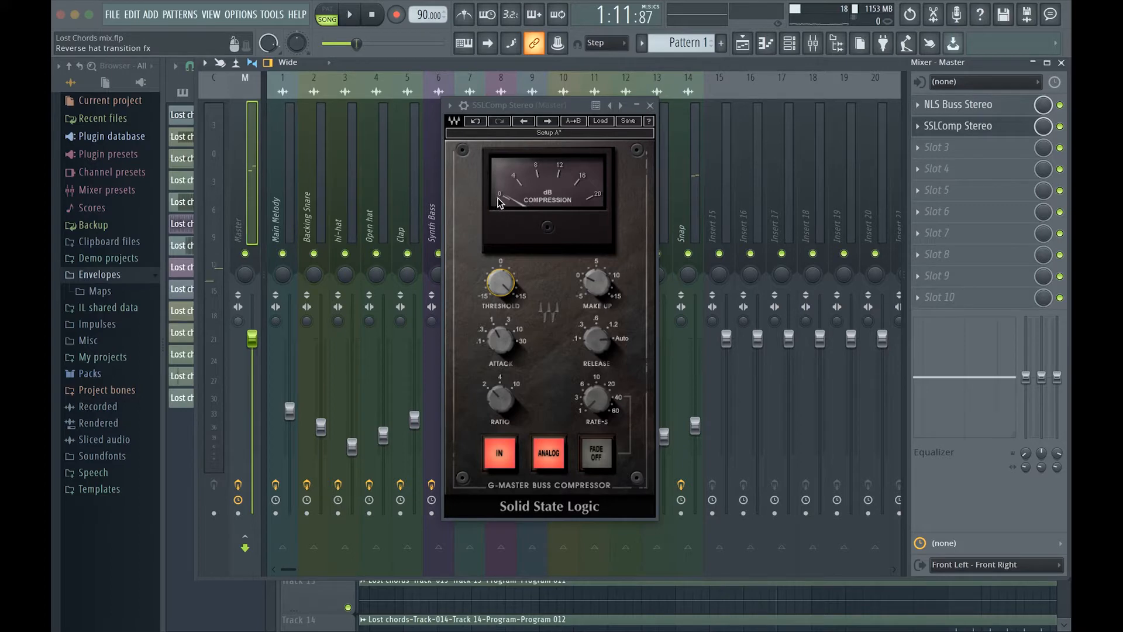
pyautogui.click(649, 106)
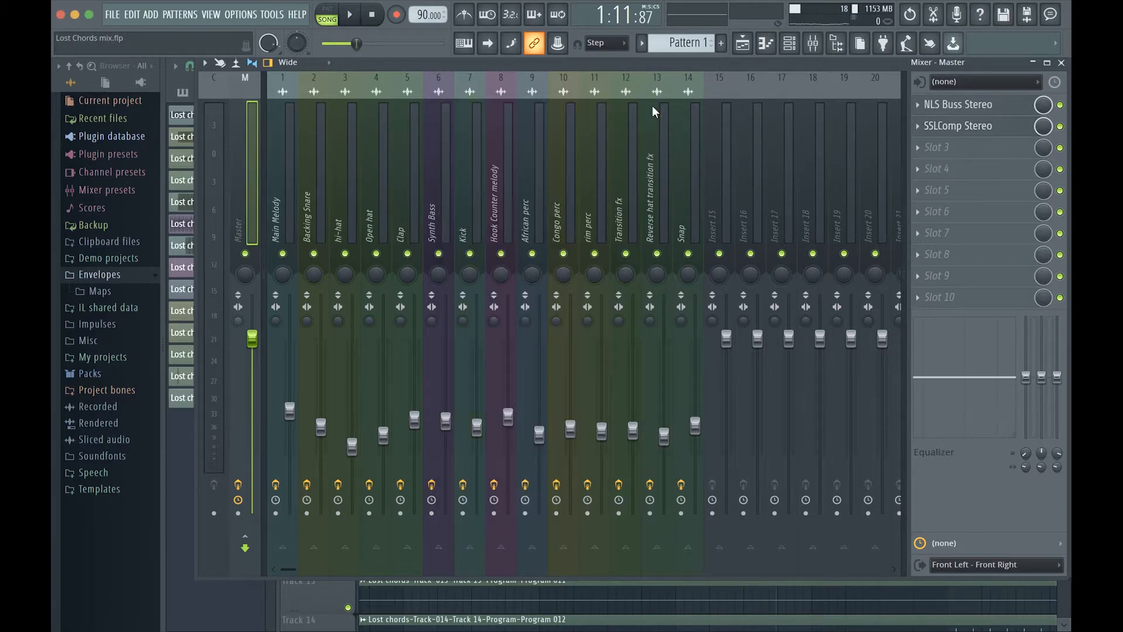
# Lower the faders of tracks 1 to 14 together until Main Melody is at about -13.0 dB, and return to the Master
pyautogui.moveTo(273, 184); pyautogui.dragTo(678, 233)
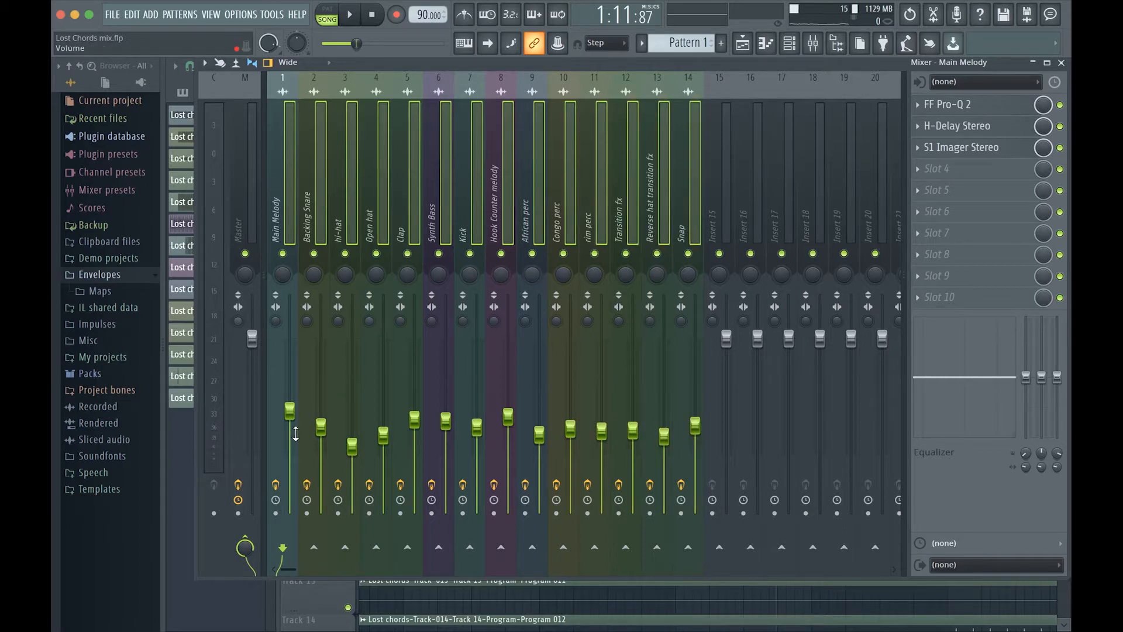
pyautogui.moveTo(321, 427); pyautogui.dragTo(321, 429)
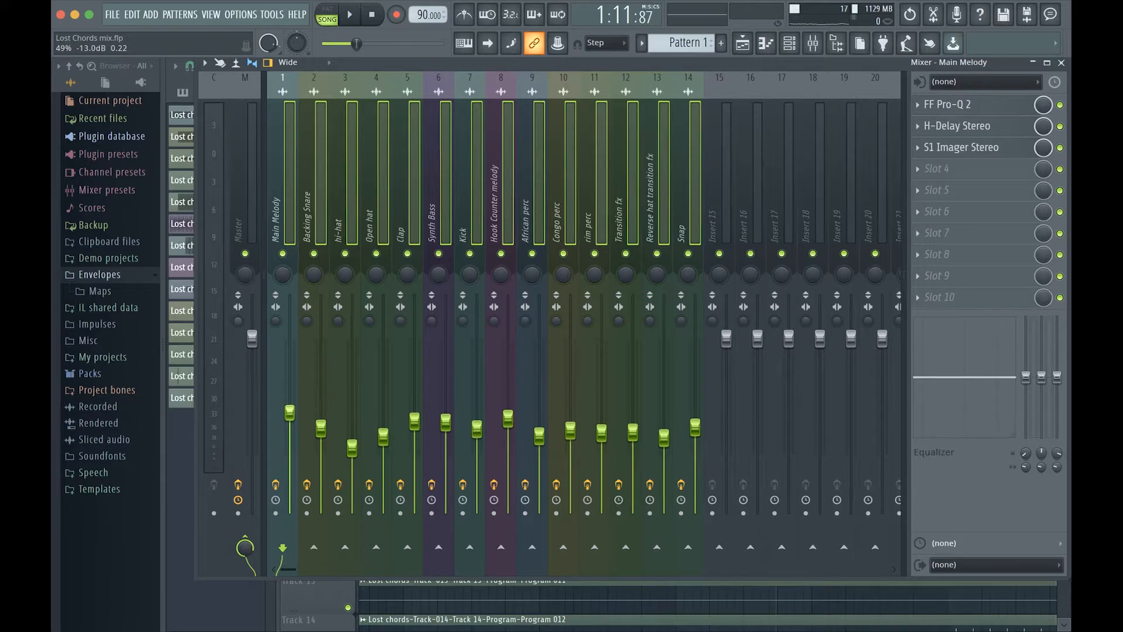
pyautogui.moveTo(291, 412); pyautogui.dragTo(289, 412)
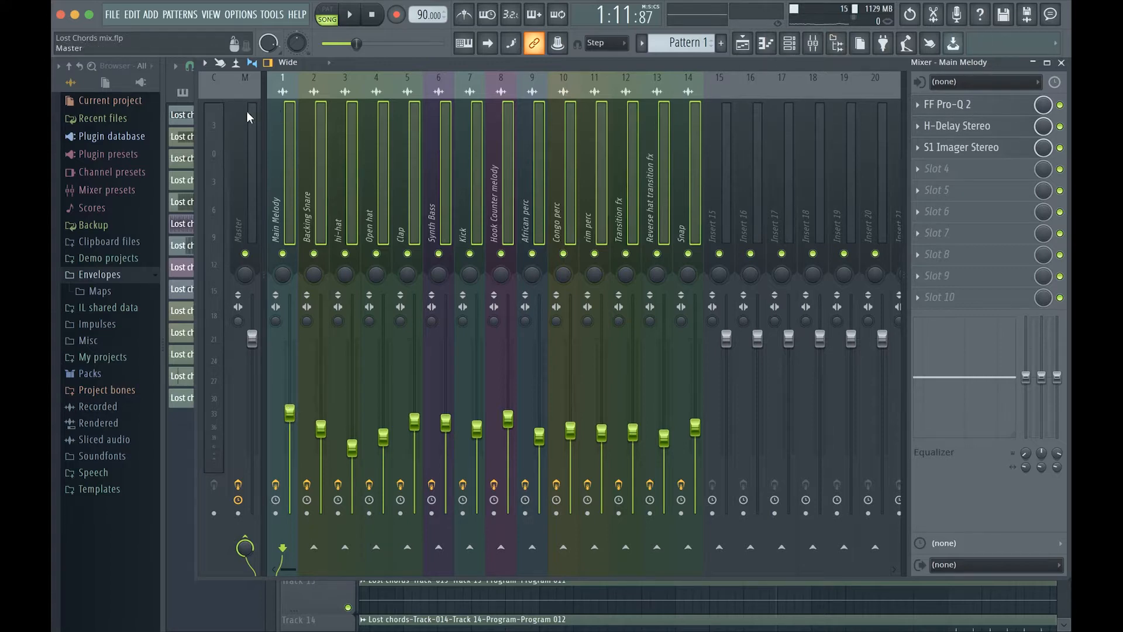
pyautogui.click(240, 134)
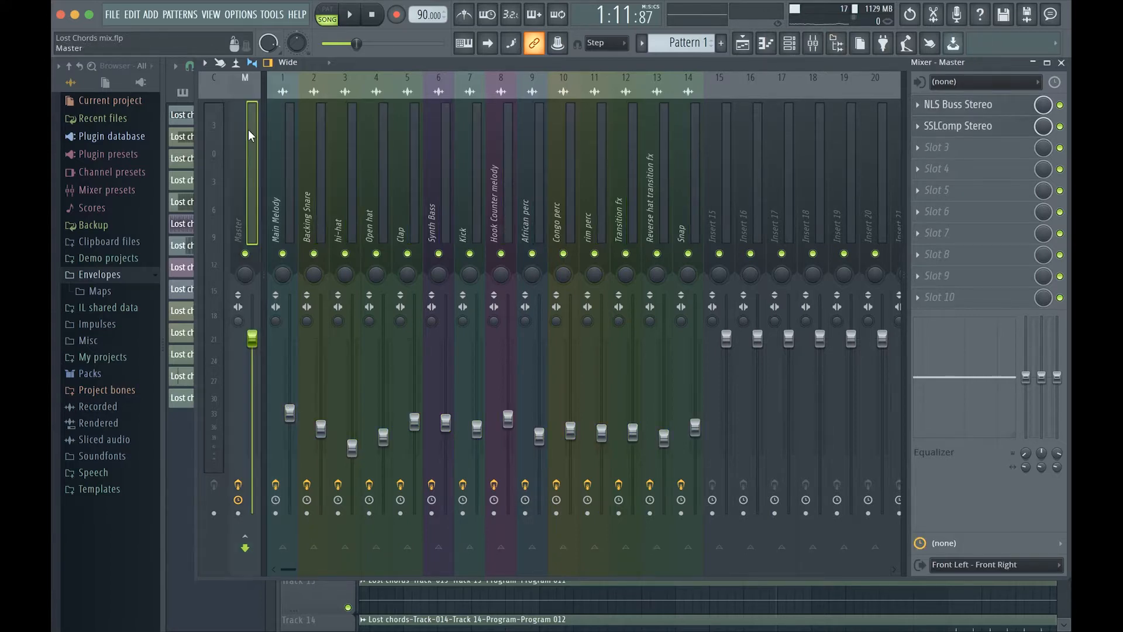
# Reopen SSLComp on the Master and play the section from about 1:11 to check the compression with the threshold at 15 dB
pyautogui.click(957, 126)
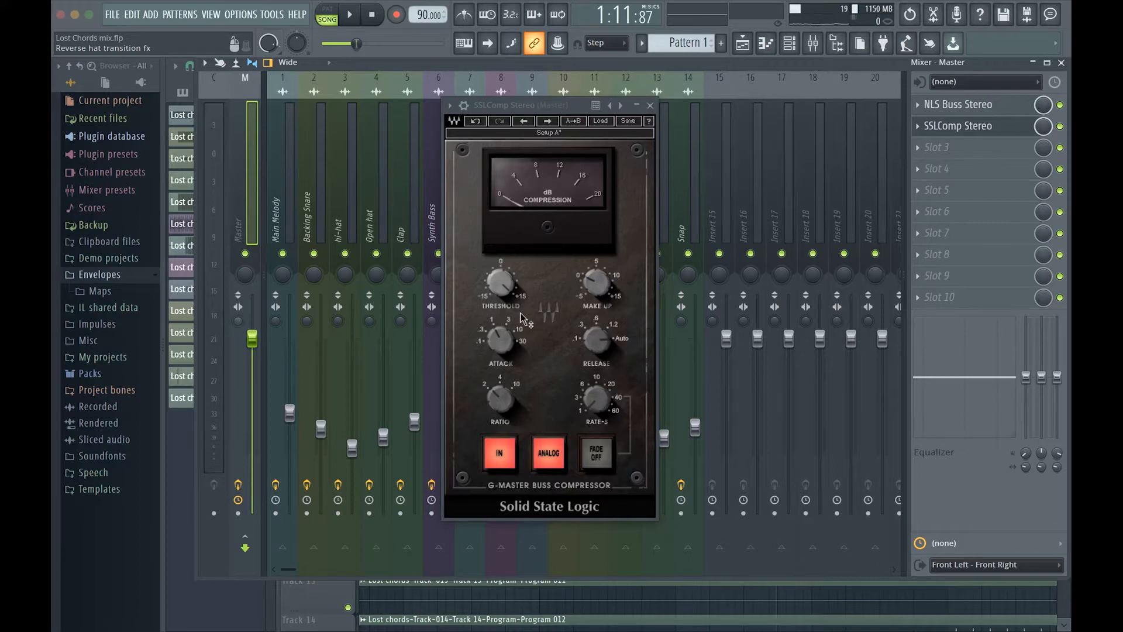
pyautogui.press('space')
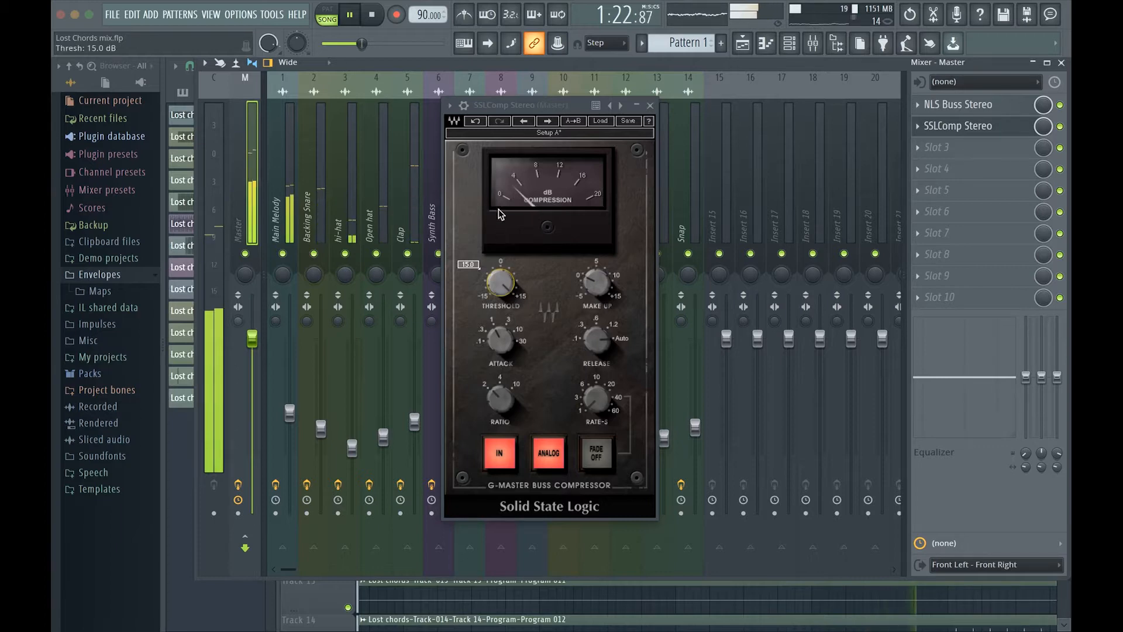
pyautogui.moveTo(506, 293)
pyautogui.mouseDown()
pyautogui.moveTo(506, 357)
pyautogui.moveTo(507, 291)
pyautogui.mouseUp()
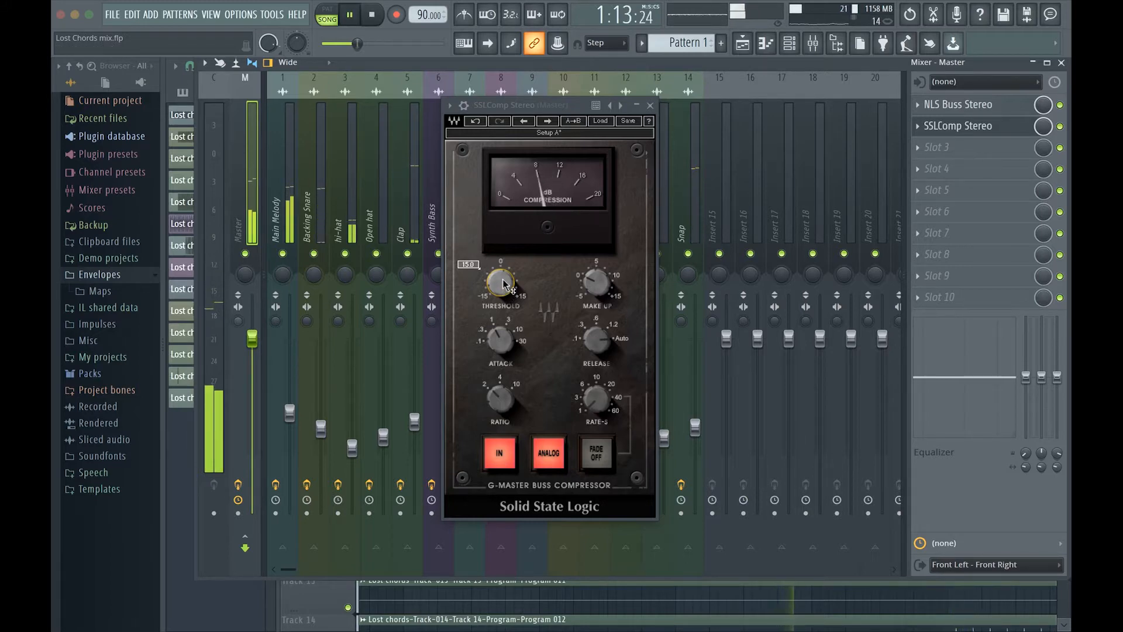
pyautogui.moveTo(506, 285)
pyautogui.mouseDown()
pyautogui.moveTo(506, 307)
pyautogui.moveTo(504, 284)
pyautogui.mouseUp()
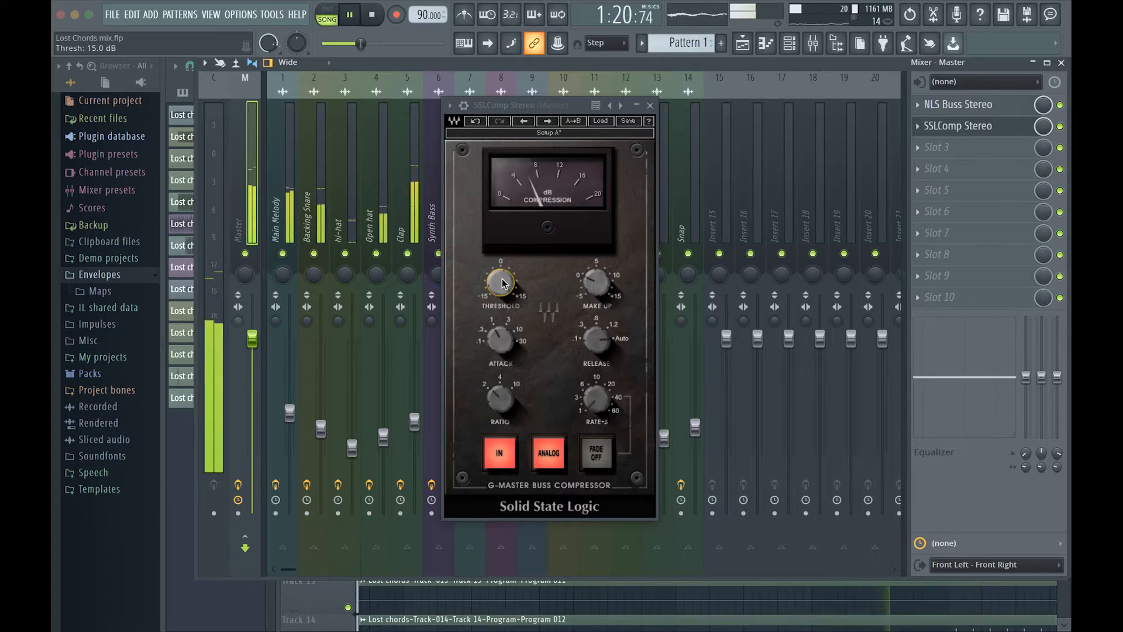
pyautogui.press('space')
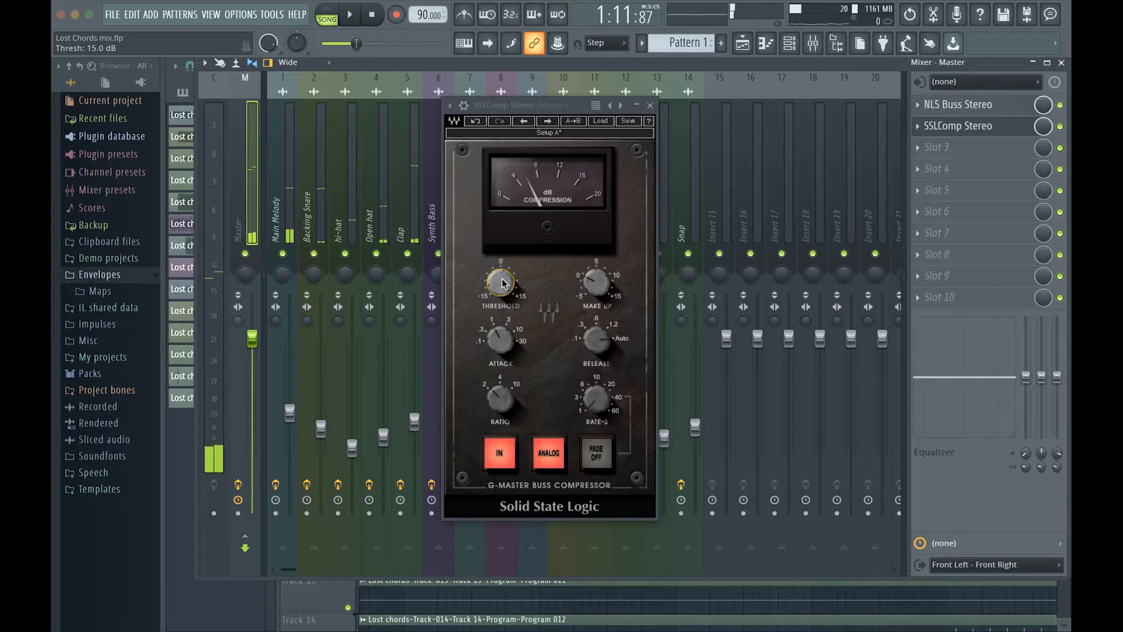
# Replay the section to recheck the compression meter at the 15 dB threshold, close SSLComp, and stop playback
pyautogui.press('space')
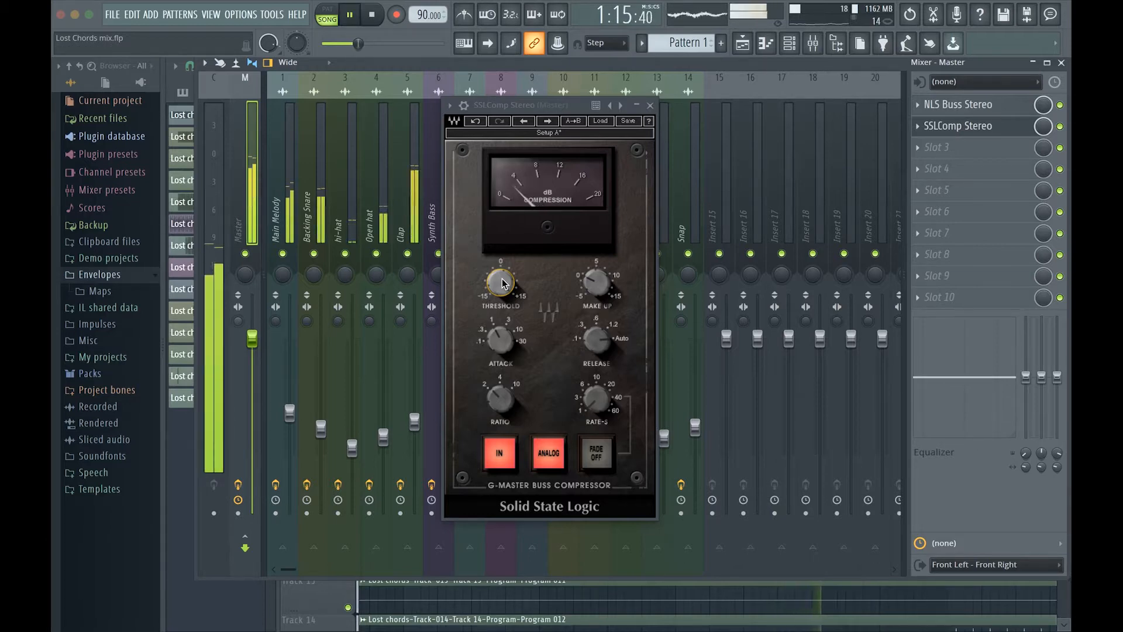
pyautogui.moveTo(501, 279); pyautogui.dragTo(502, 275)
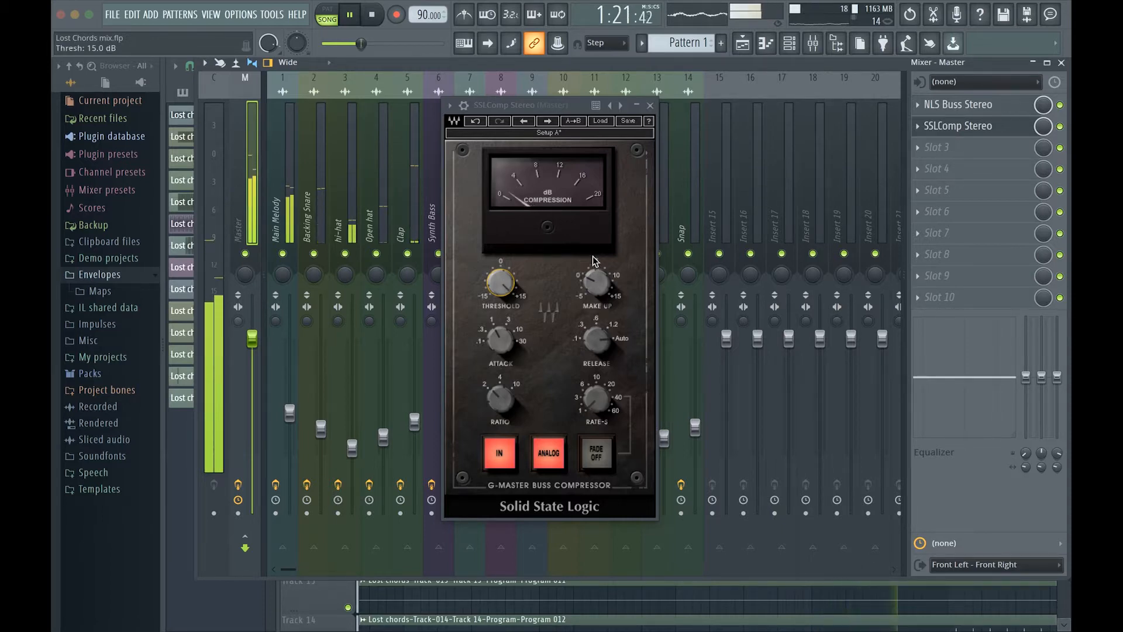
pyautogui.click(650, 106)
pyautogui.press('space')
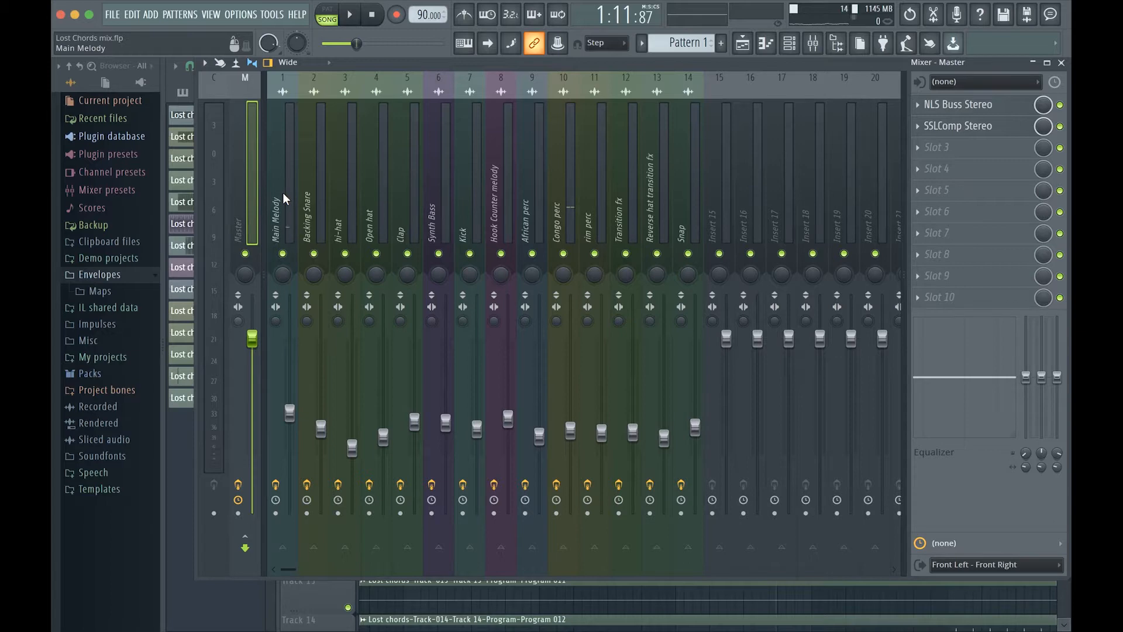
# Lower the faders of tracks 1 to 14 together until Main Melody is at about -13.2 dB, and reselect the Master
pyautogui.moveTo(284, 193); pyautogui.dragTo(676, 215)
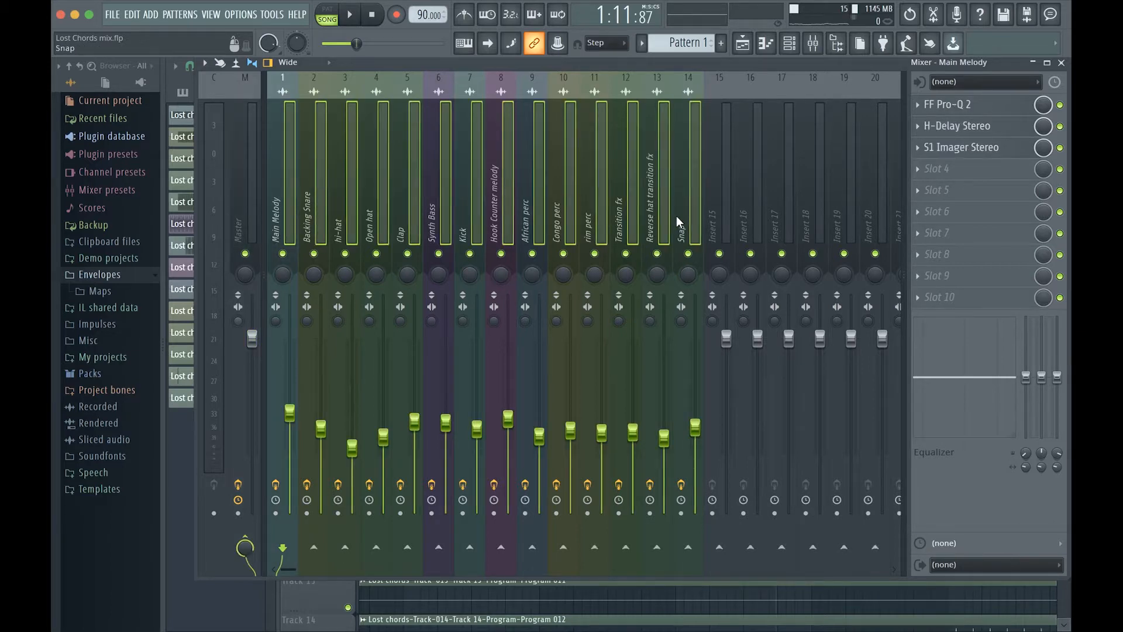
pyautogui.moveTo(695, 427); pyautogui.dragTo(694, 429)
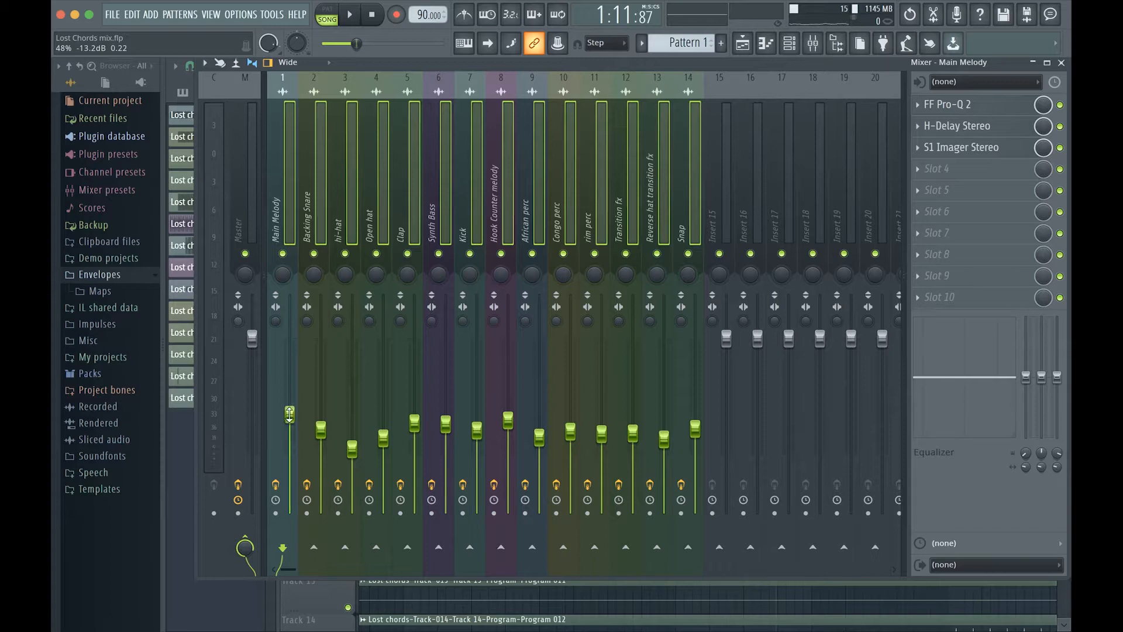
pyautogui.click(238, 204)
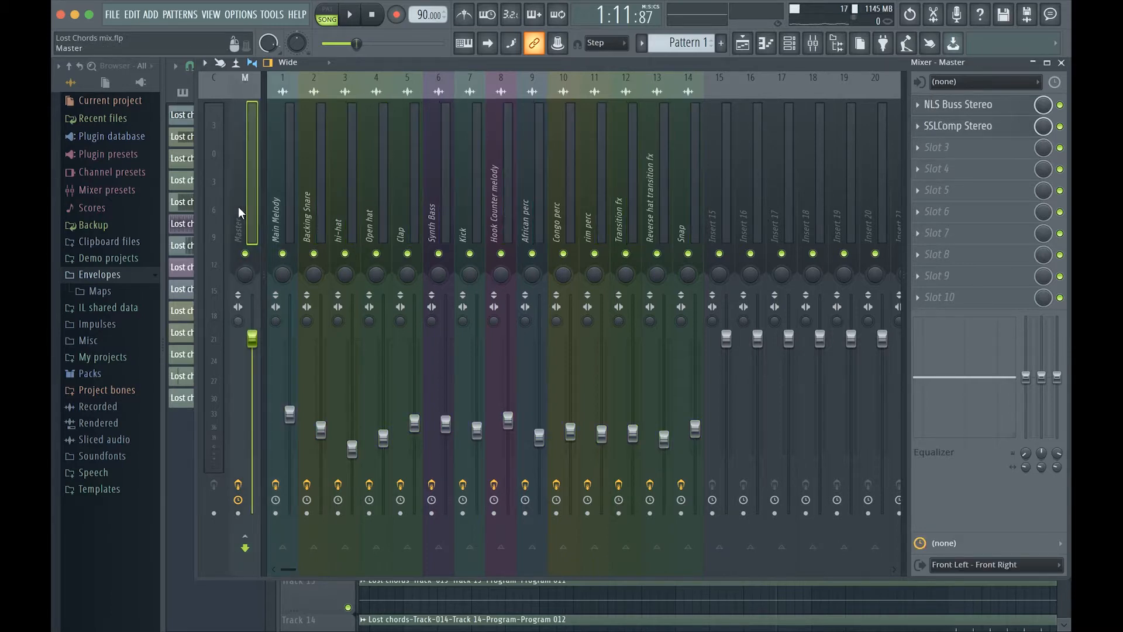
# Open SSLComp on the Master and play the section from about 1:11 to check the compression at the lowered track levels
pyautogui.click(971, 128)
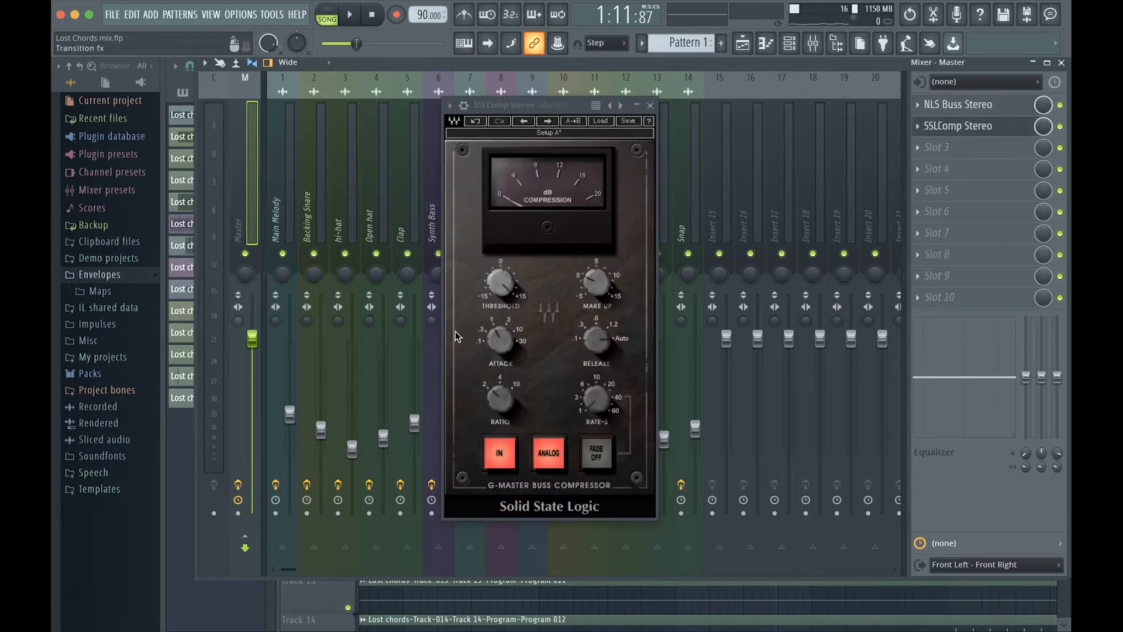
pyautogui.press('space')
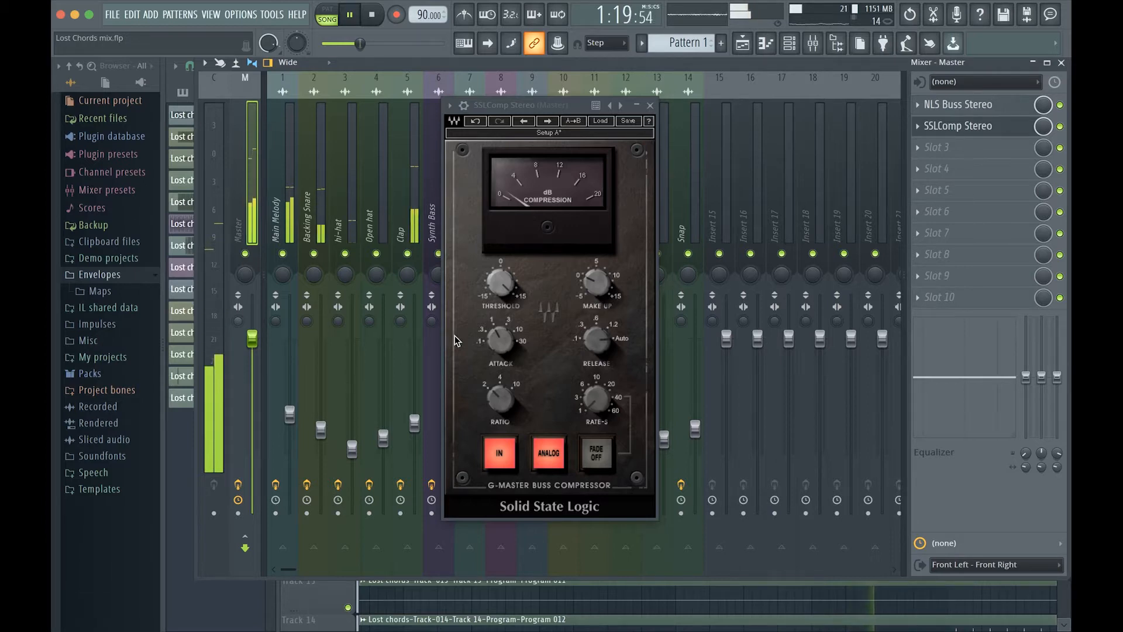
pyautogui.press('space')
# Set the SSLComp make-up gain to 2.3 dB during playback and replay the section to check the Master level
pyautogui.press('space')
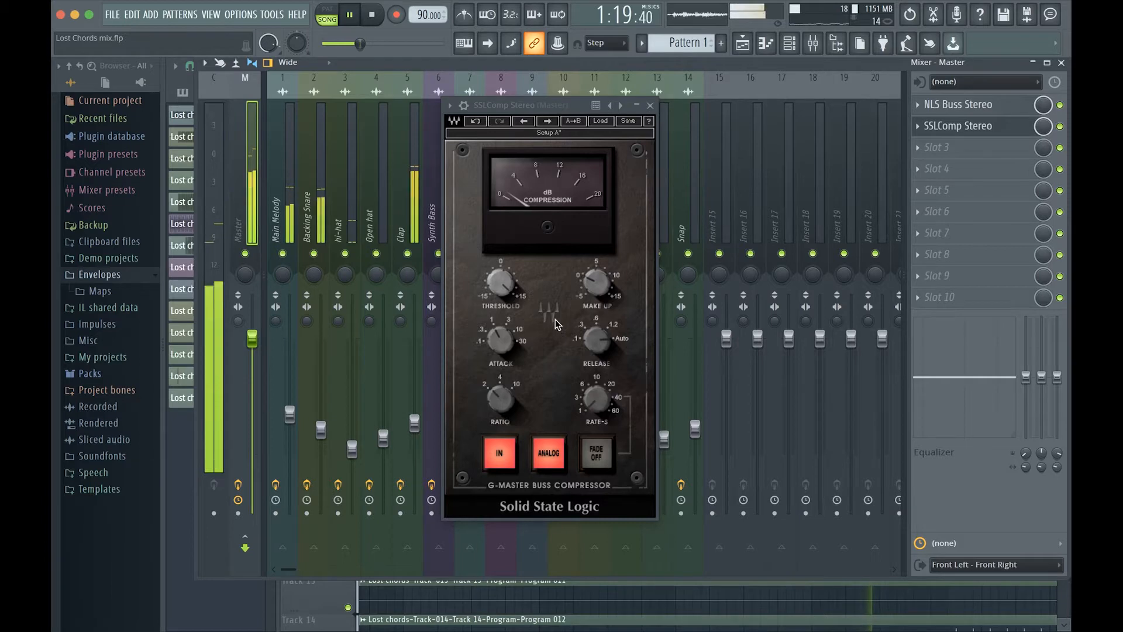
pyautogui.moveTo(601, 292); pyautogui.dragTo(601, 285)
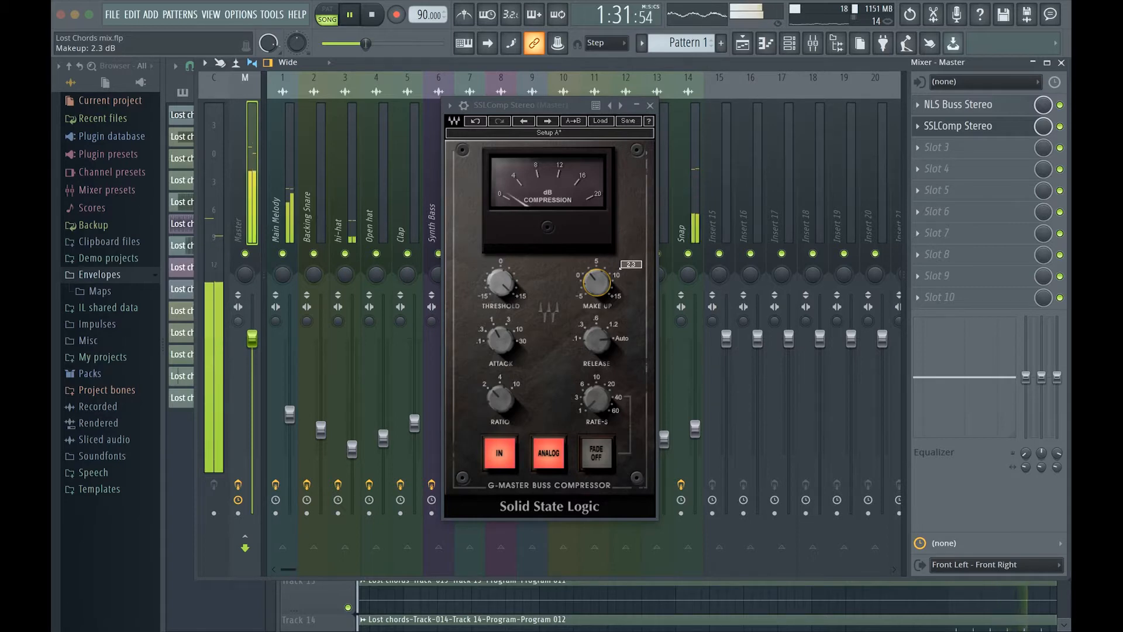
pyautogui.press('space')
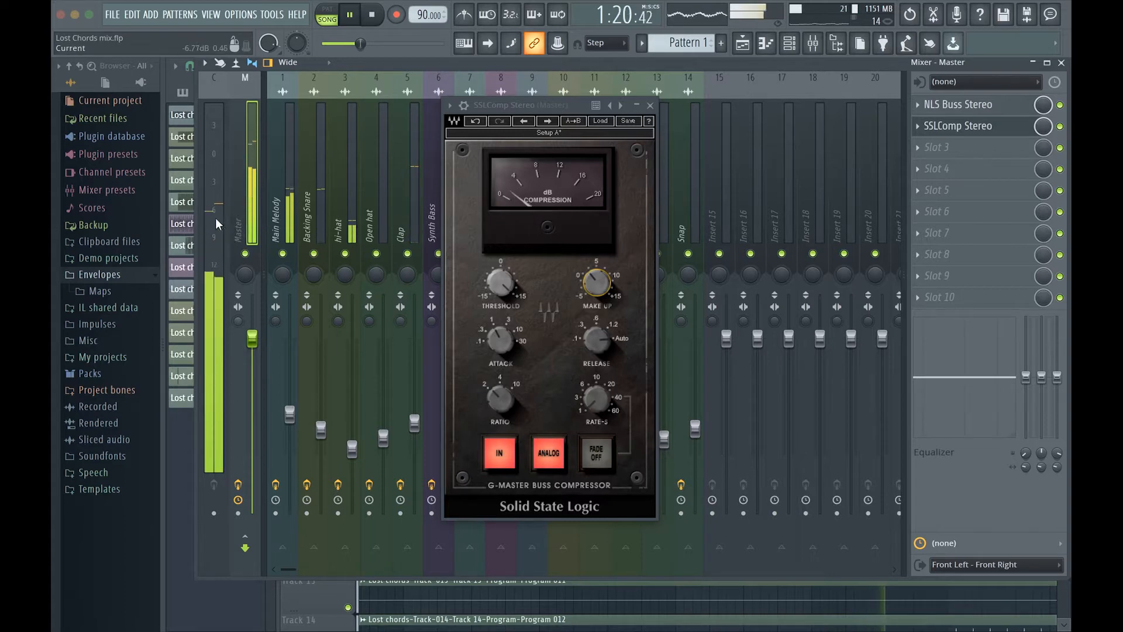
# Restart the section and bypass SSLComp Stereo on the Master during playback to compare the sound without it
pyautogui.press('space')
pyautogui.press('space')
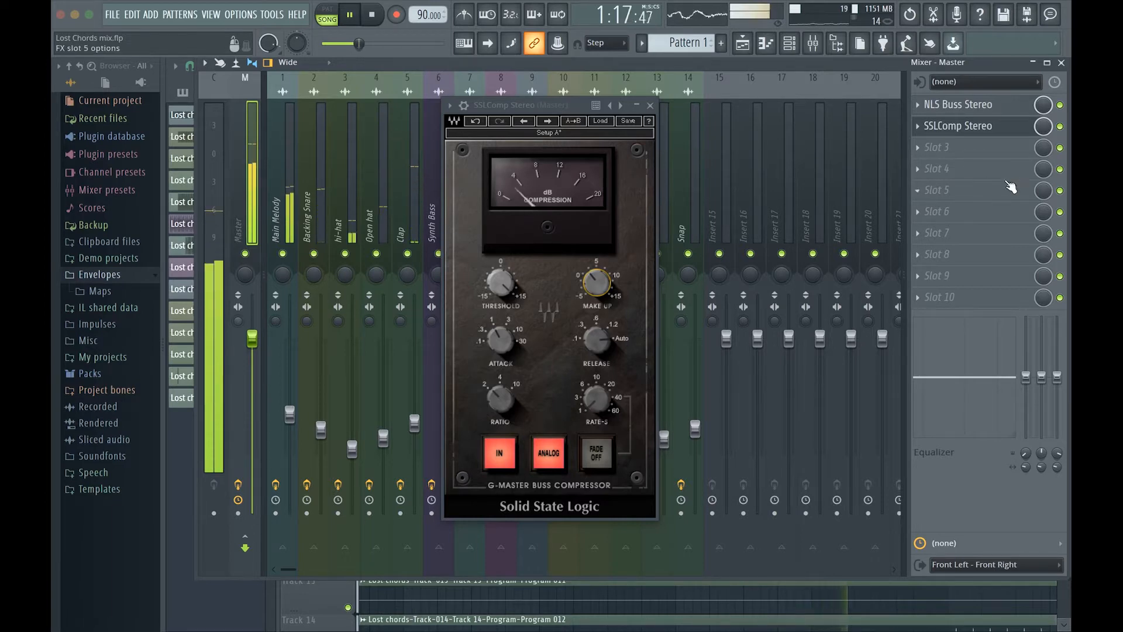
pyautogui.click(1059, 127)
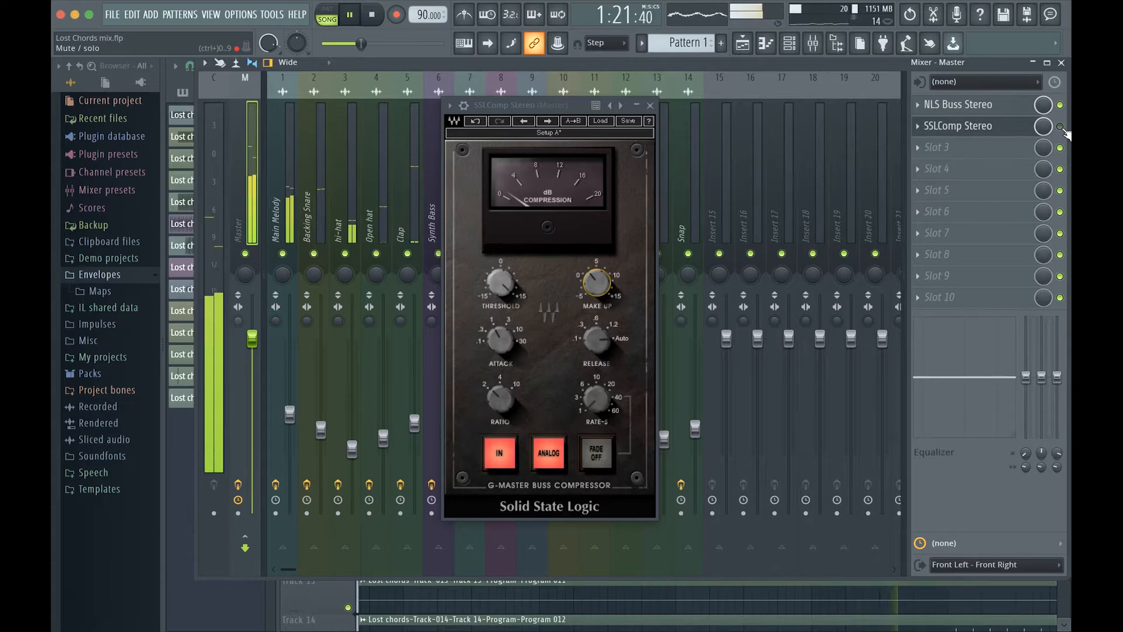
# Replay the section, re-enable SSLComp Stereo on the Master during playback to compare, and close its window
pyautogui.press('space')
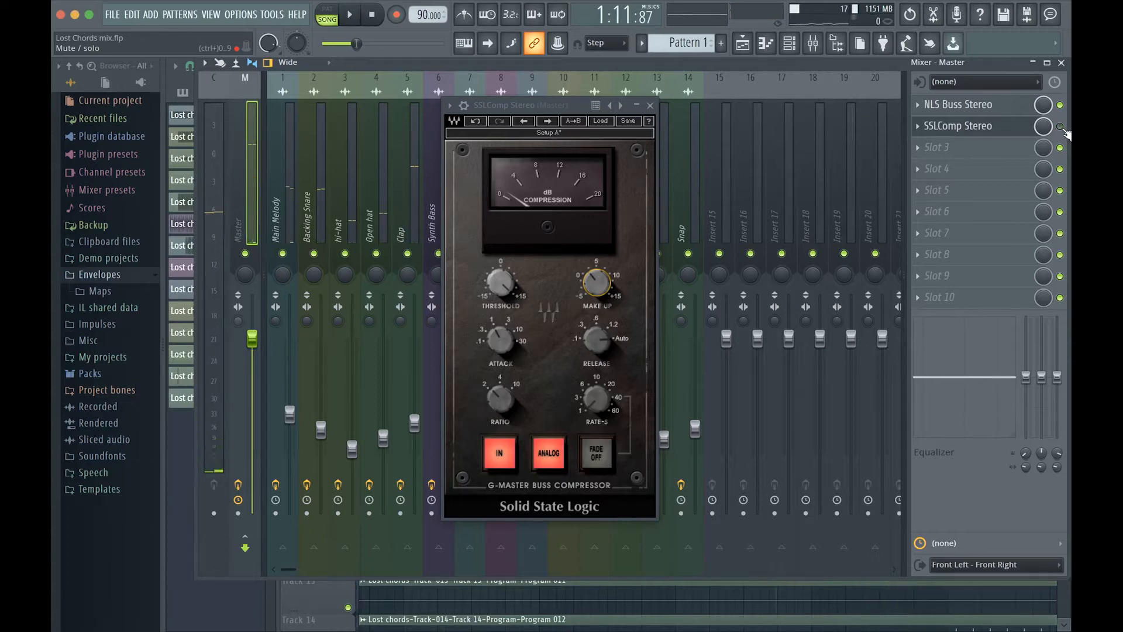
pyautogui.press('space')
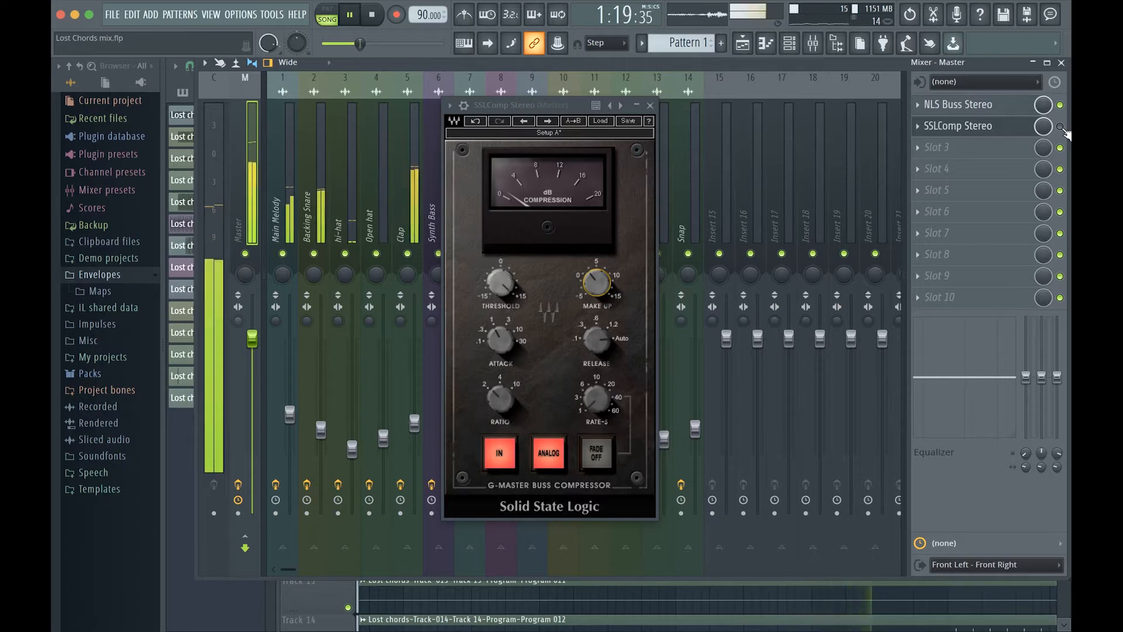
pyautogui.click(1061, 128)
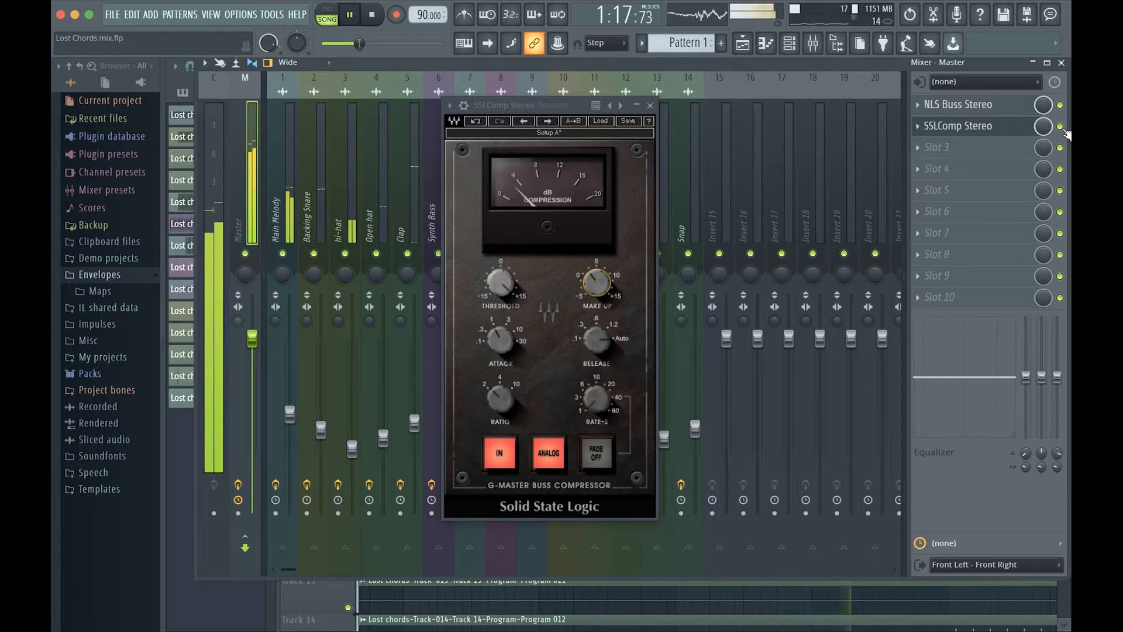
pyautogui.press('space')
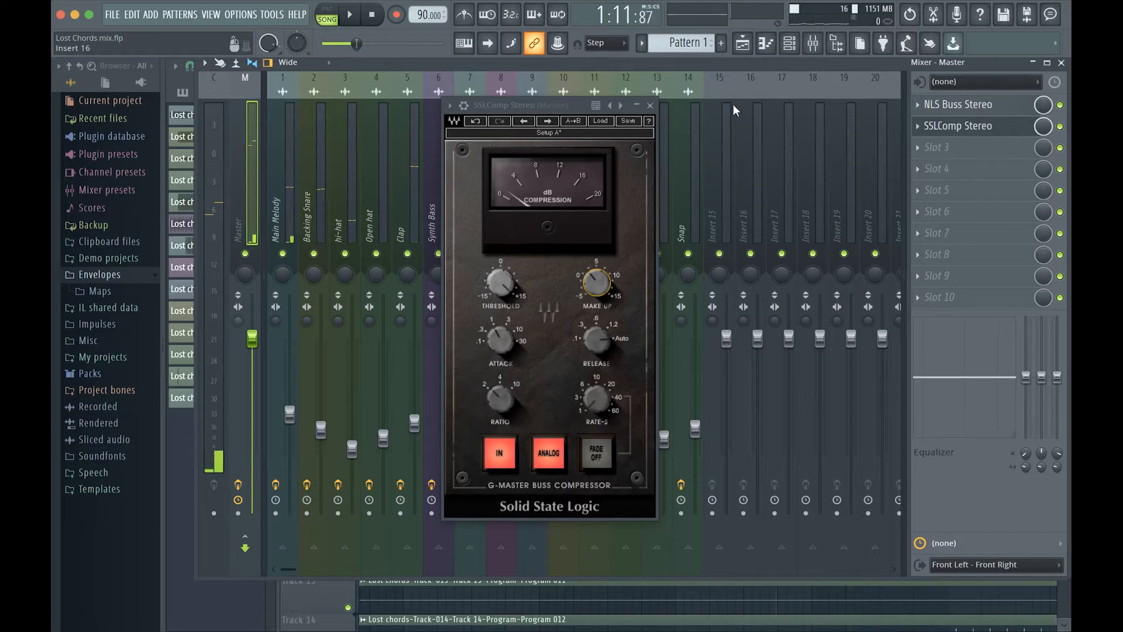
pyautogui.click(651, 106)
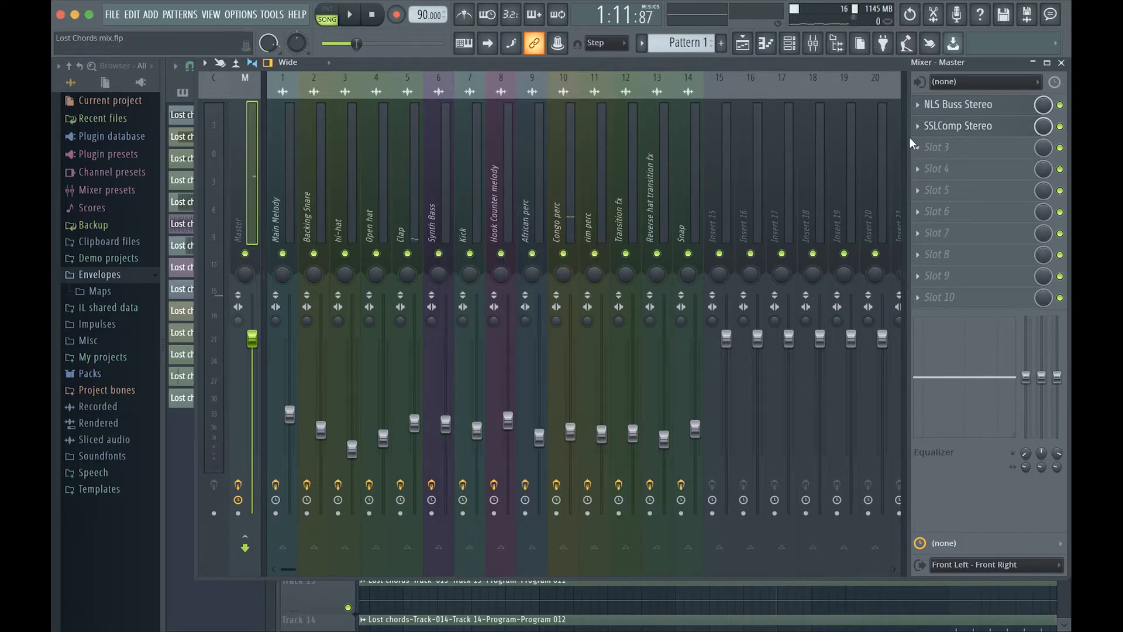
# Add J37 Stereo in the Master's slot 3, load the Mastering Fat Tight And Open (Stereo) preset and turn its noise level down
pyautogui.click(923, 151)
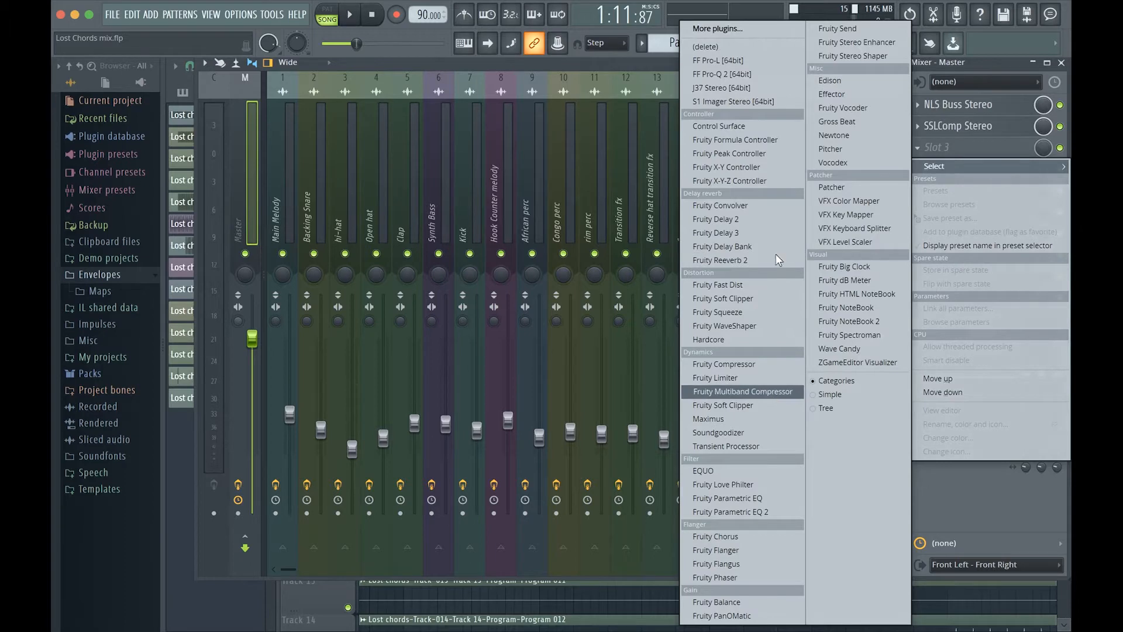
pyautogui.click(762, 87)
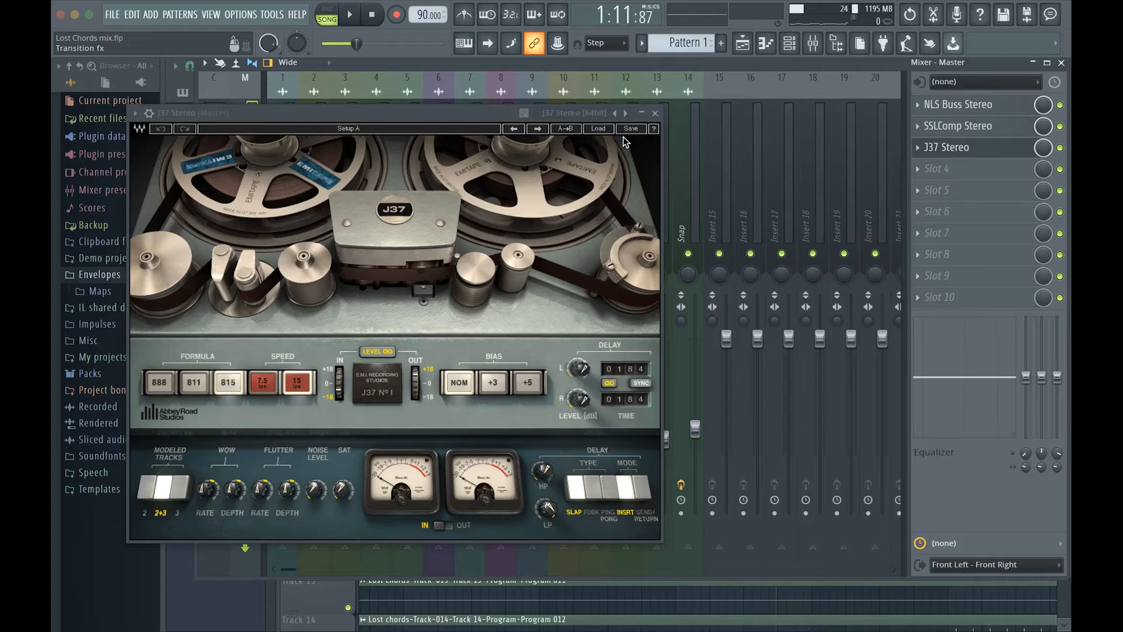
pyautogui.click(602, 129)
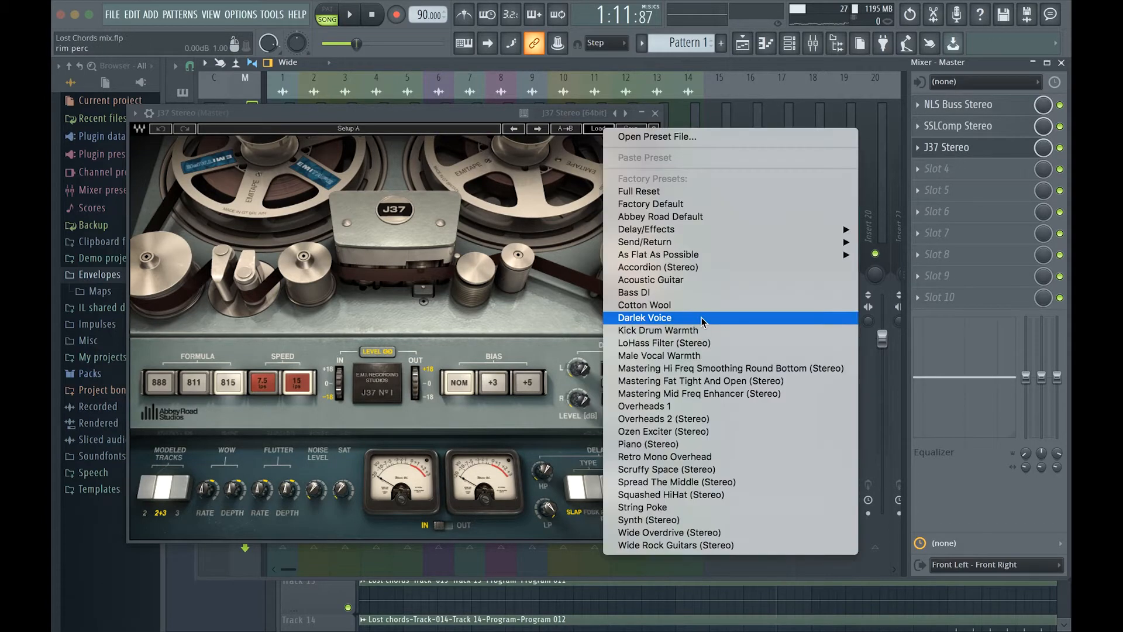
pyautogui.click(703, 383)
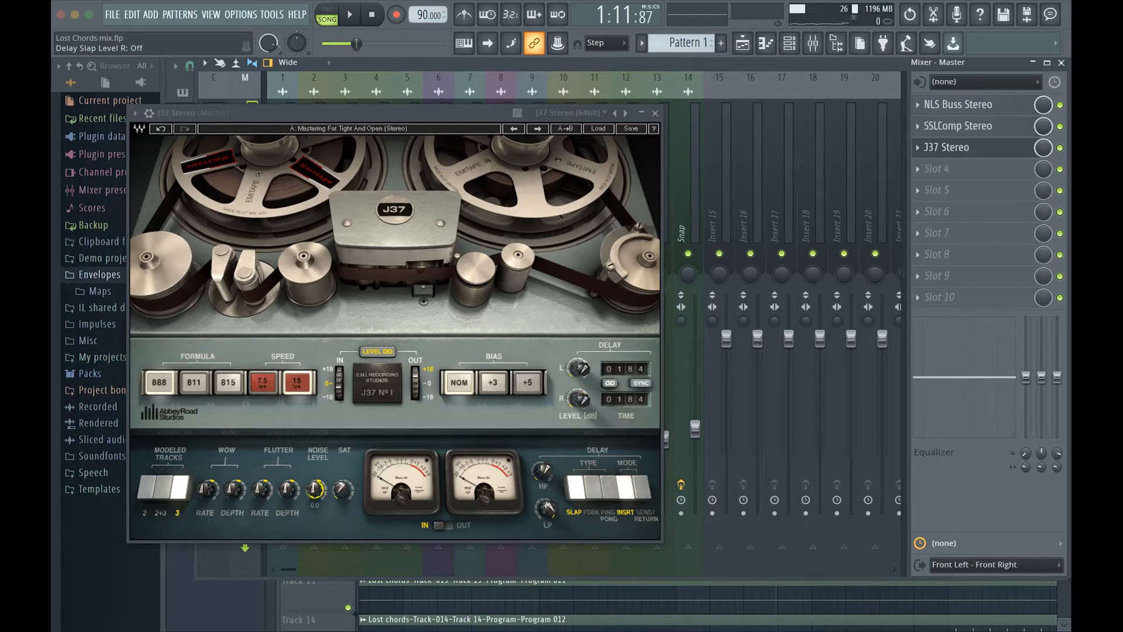
pyautogui.moveTo(315, 489); pyautogui.dragTo(315, 508)
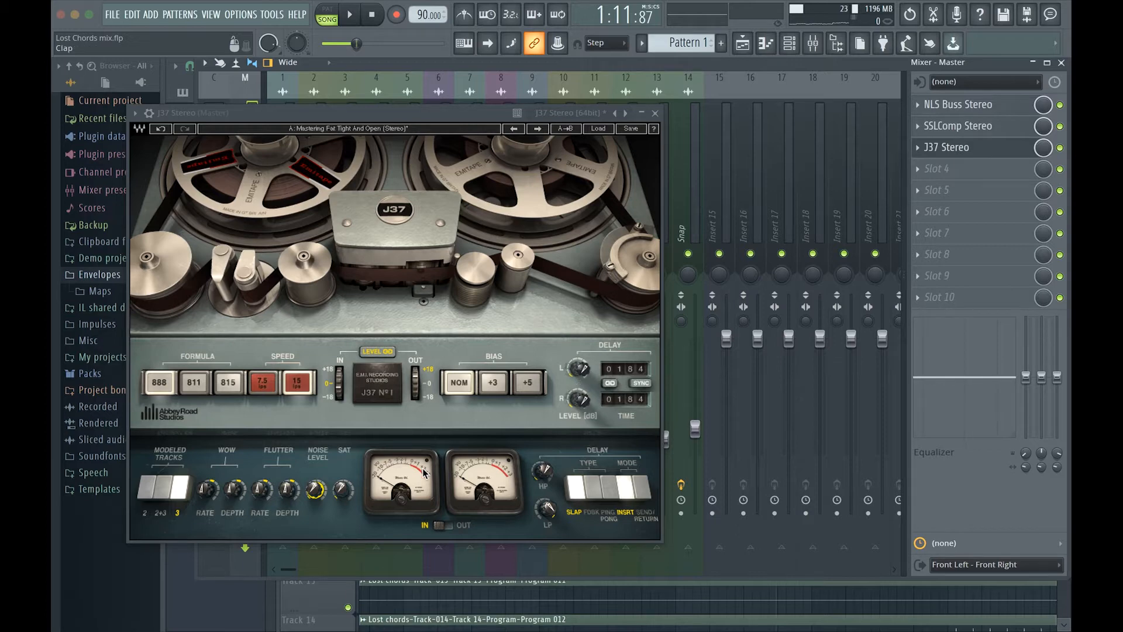
# Play the section from about 1:11 to hear J37 Stereo, close its window, and compare the Master bypassed and enabled
pyautogui.press('space')
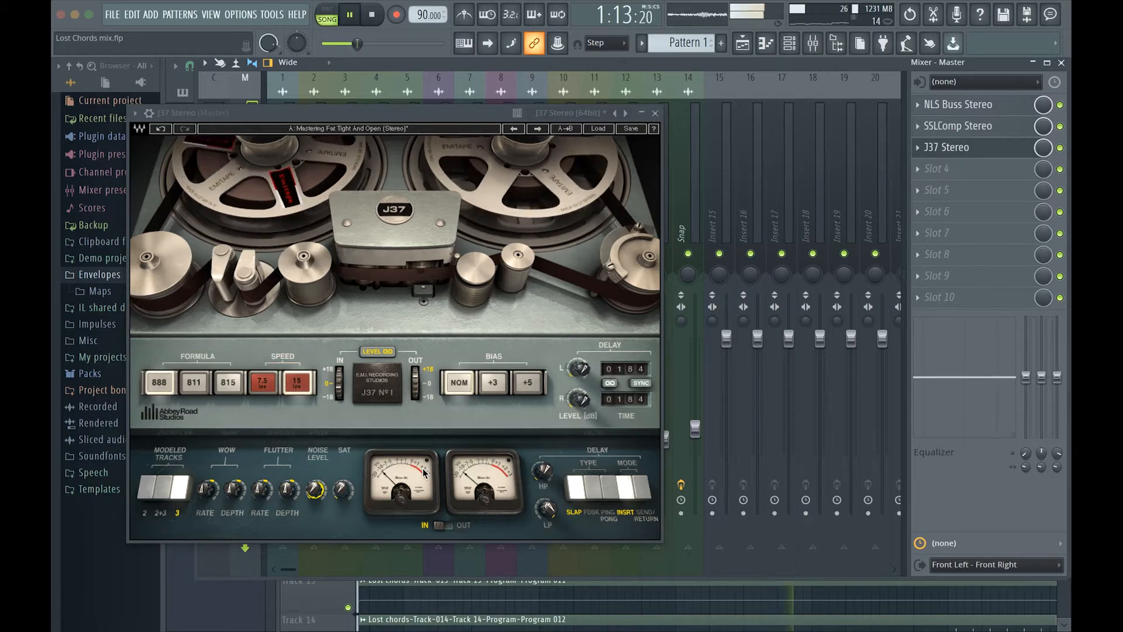
pyautogui.press('space')
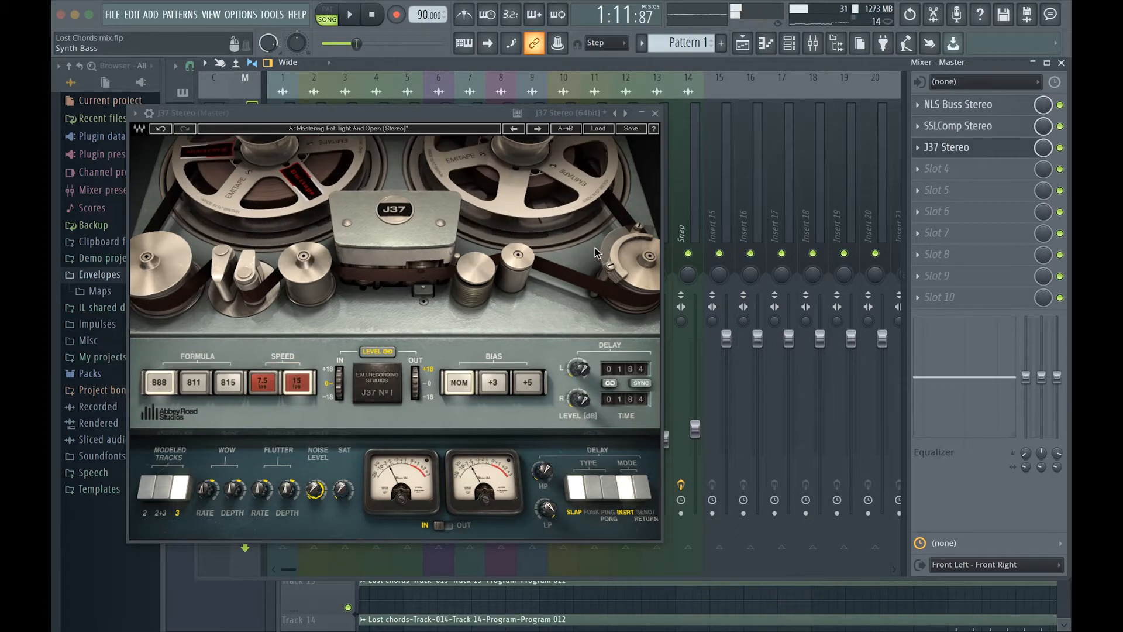
pyautogui.click(655, 113)
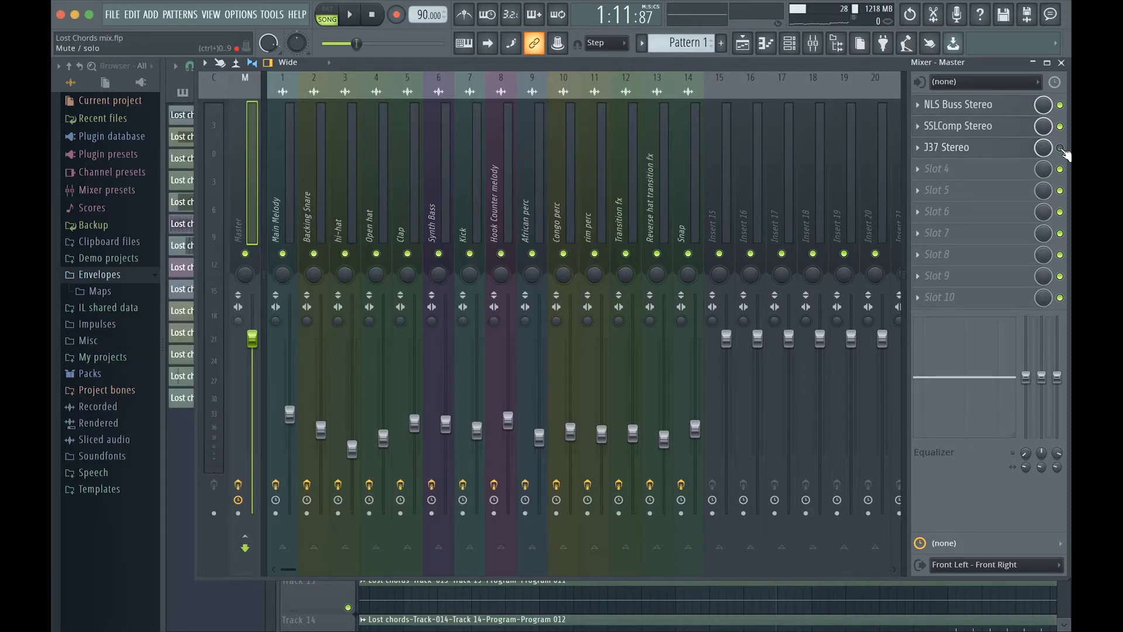
pyautogui.press('space')
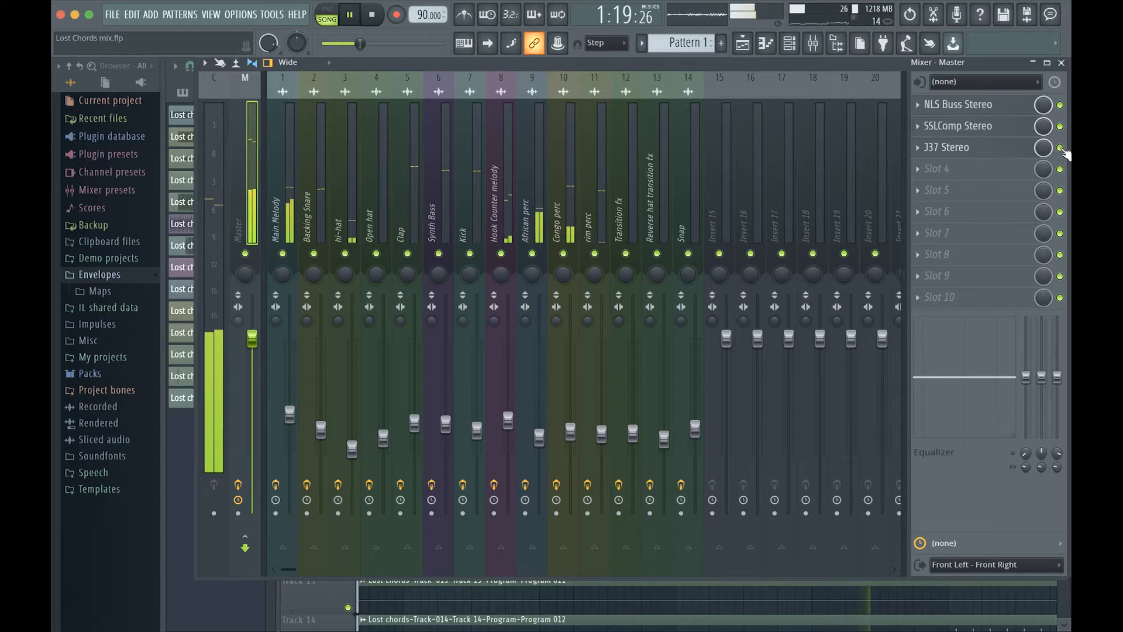
pyautogui.press('space')
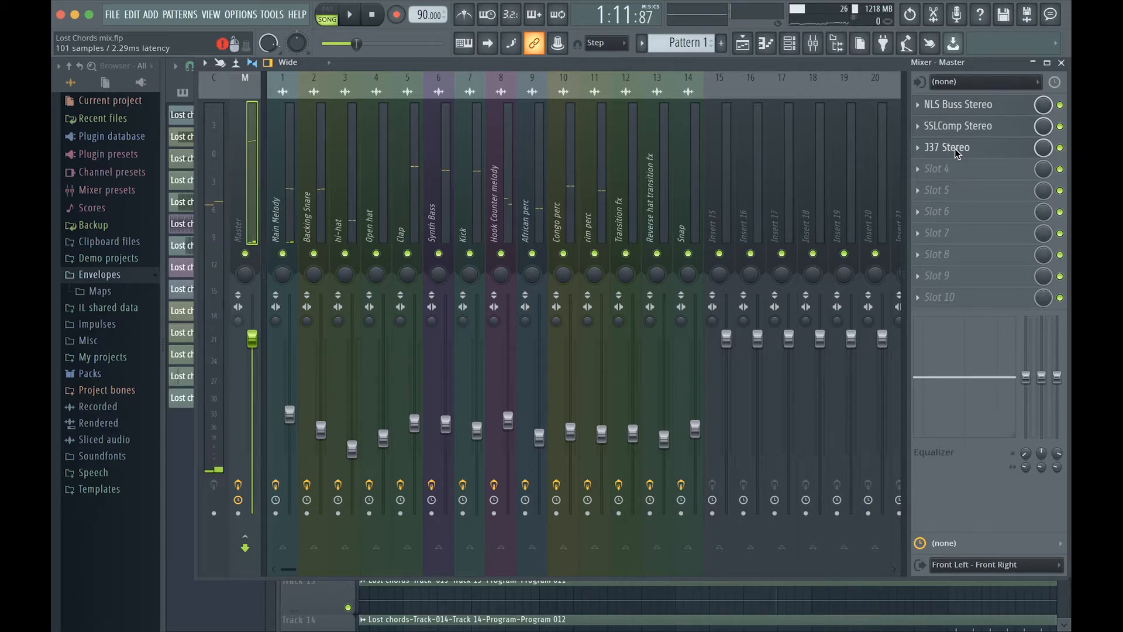
# Open J37 Stereo, move its window off the Master meters to check the level during playback, and close it
pyautogui.click(957, 149)
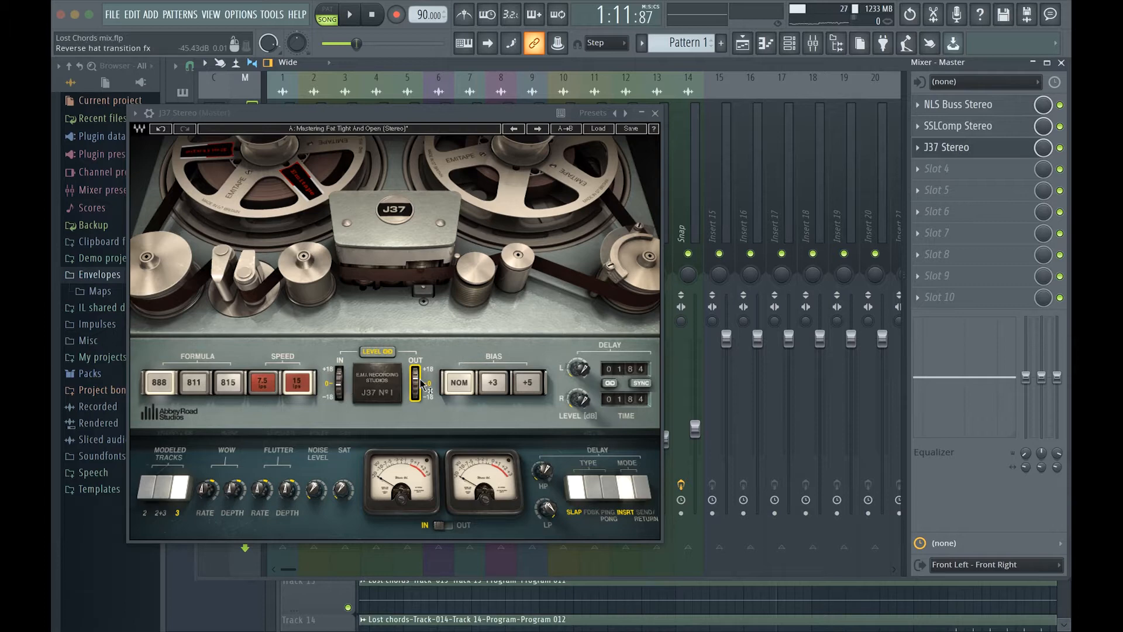
pyautogui.press('space')
pyautogui.moveTo(426, 112); pyautogui.dragTo(675, 117)
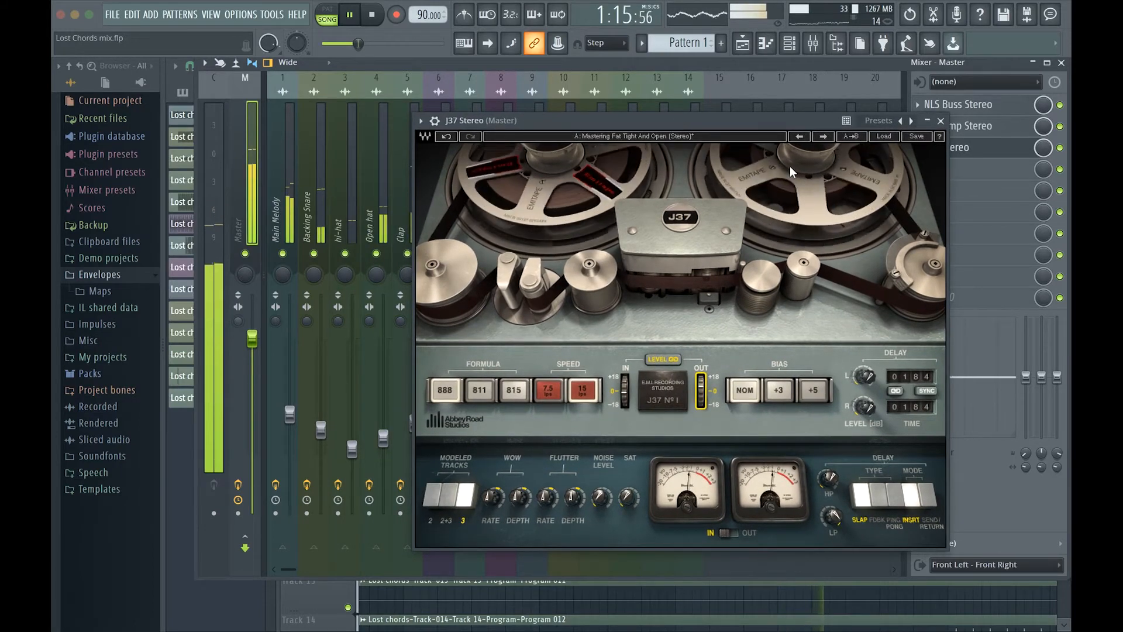
pyautogui.click(940, 120)
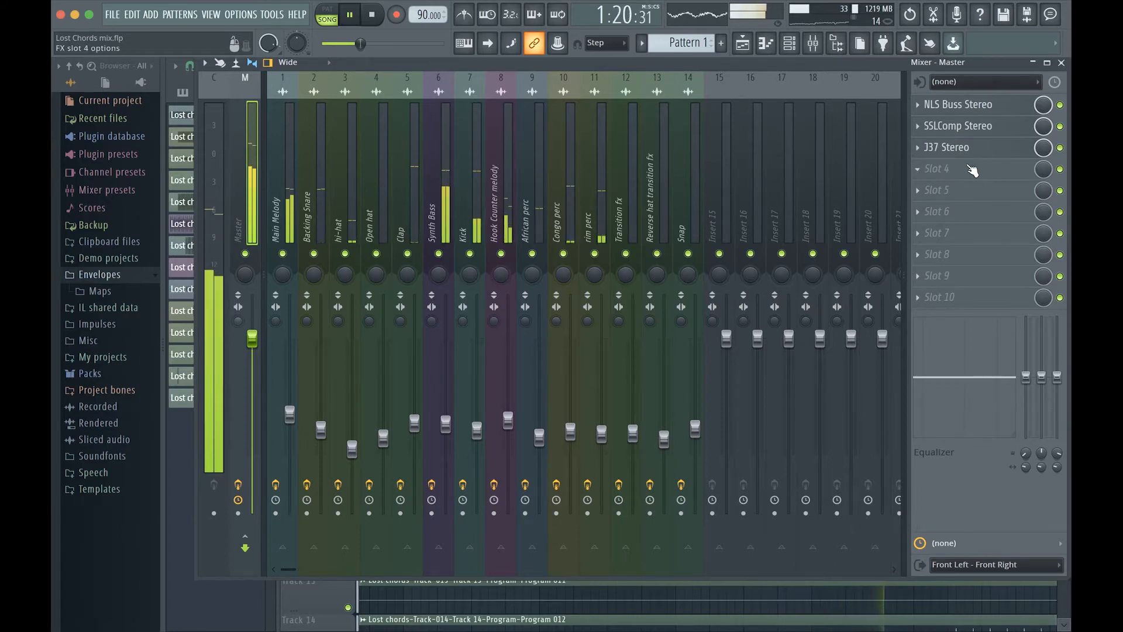
pyautogui.press('space')
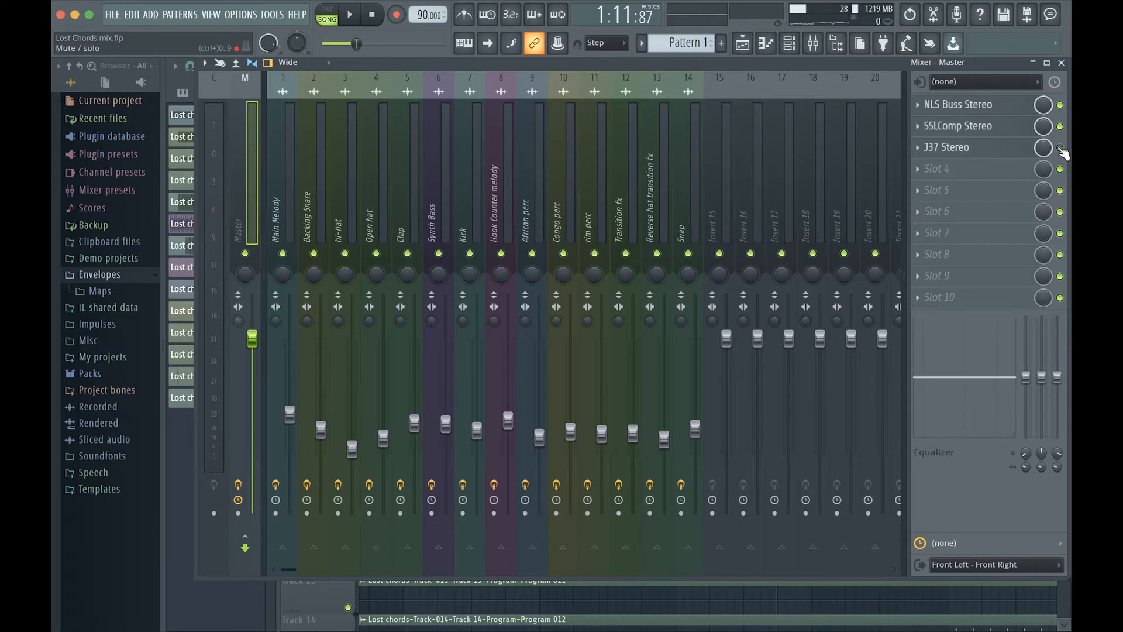
# Replay the section with J37 Stereo bypassed and re-enabled to compare the tape effect on the Master
pyautogui.press('space')
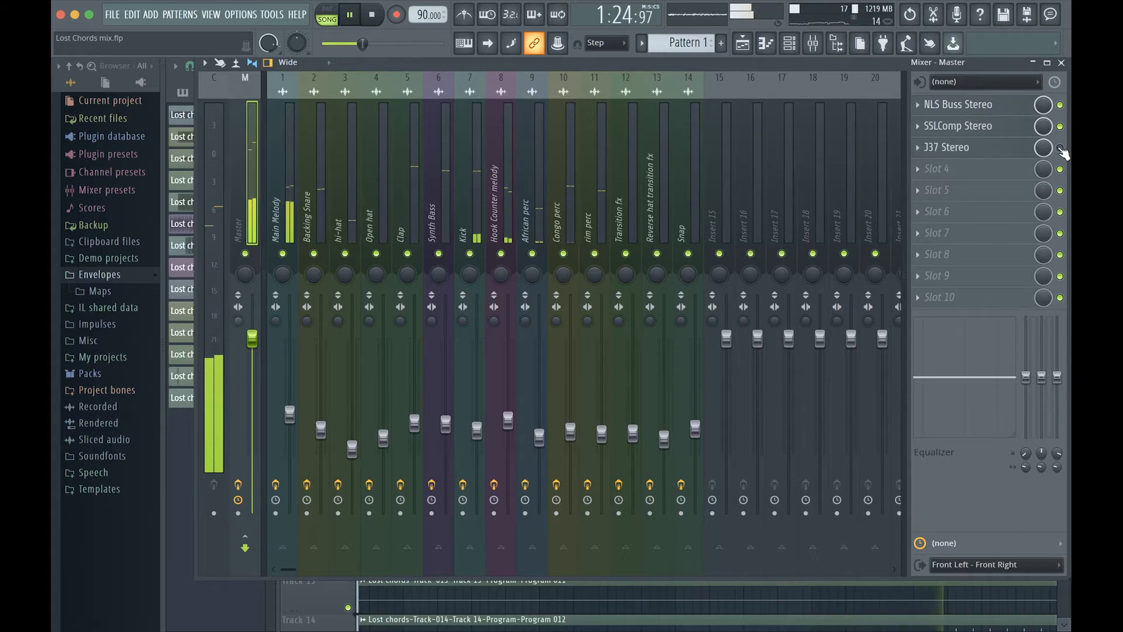
pyautogui.press('space')
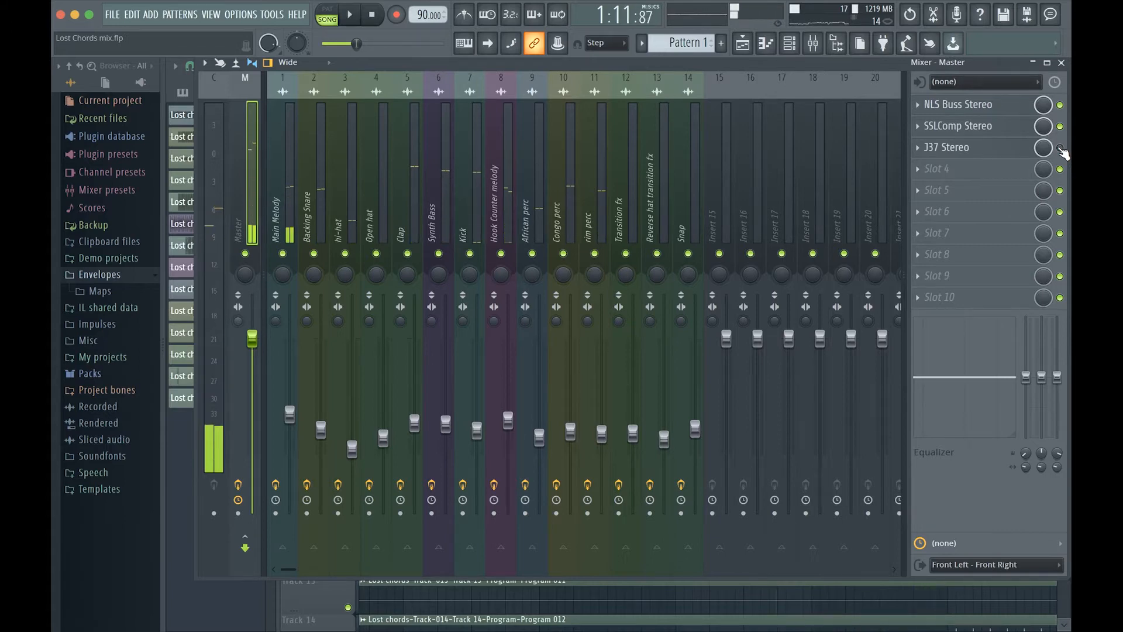
pyautogui.press('space')
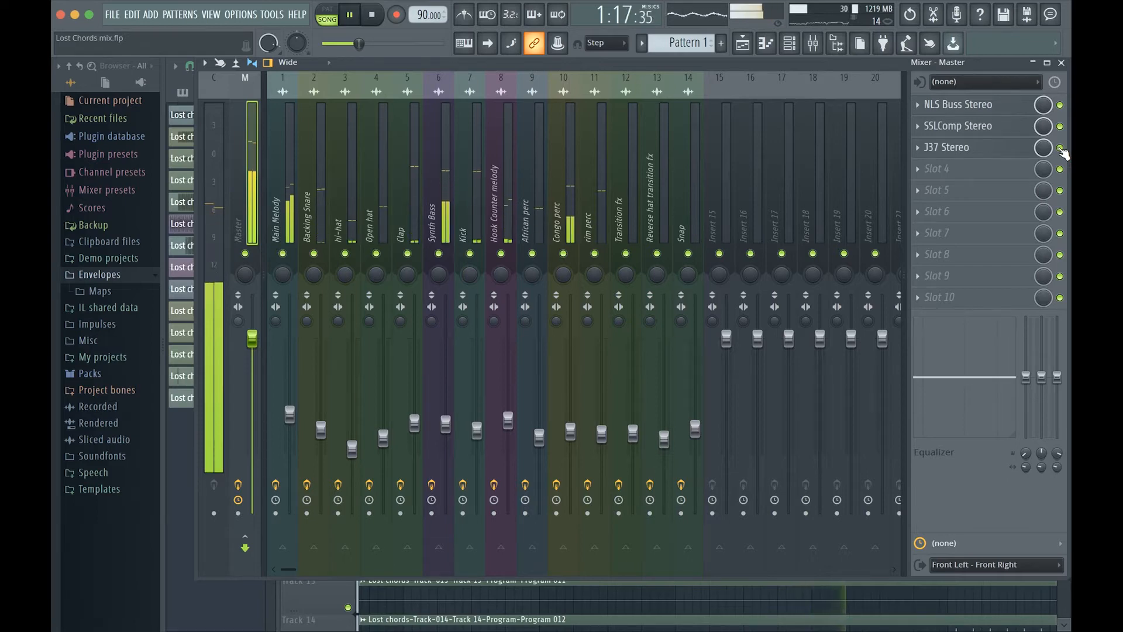
pyautogui.press('space')
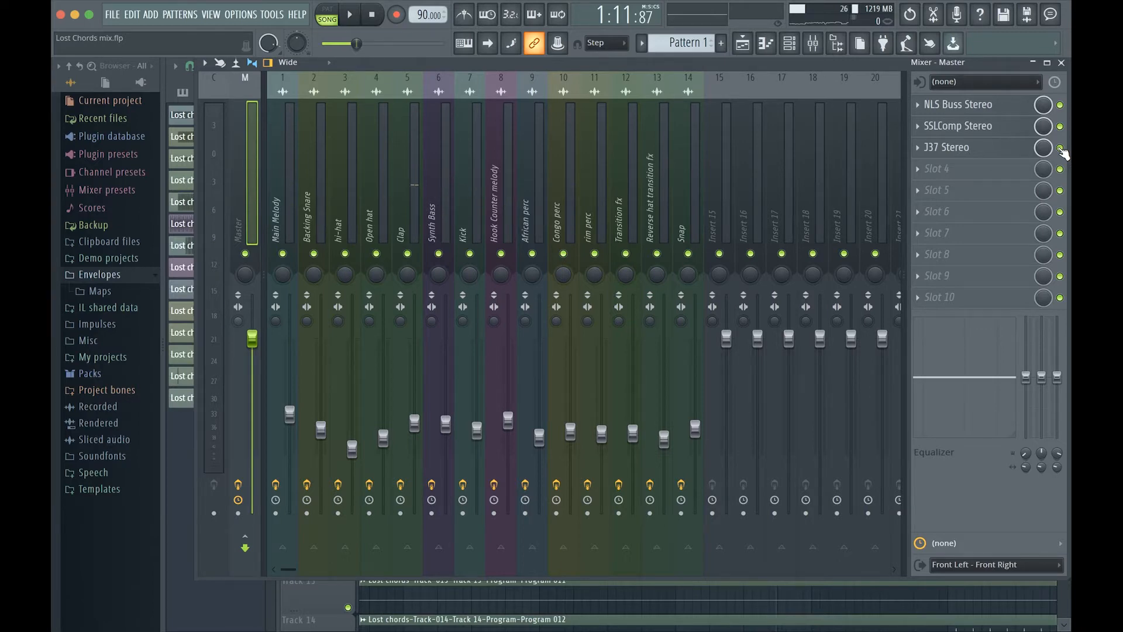
# Add FF Pro-L in the Master's slot 4, set its output level to -0.02 dB and move its window off the Master meters
pyautogui.click(923, 173)
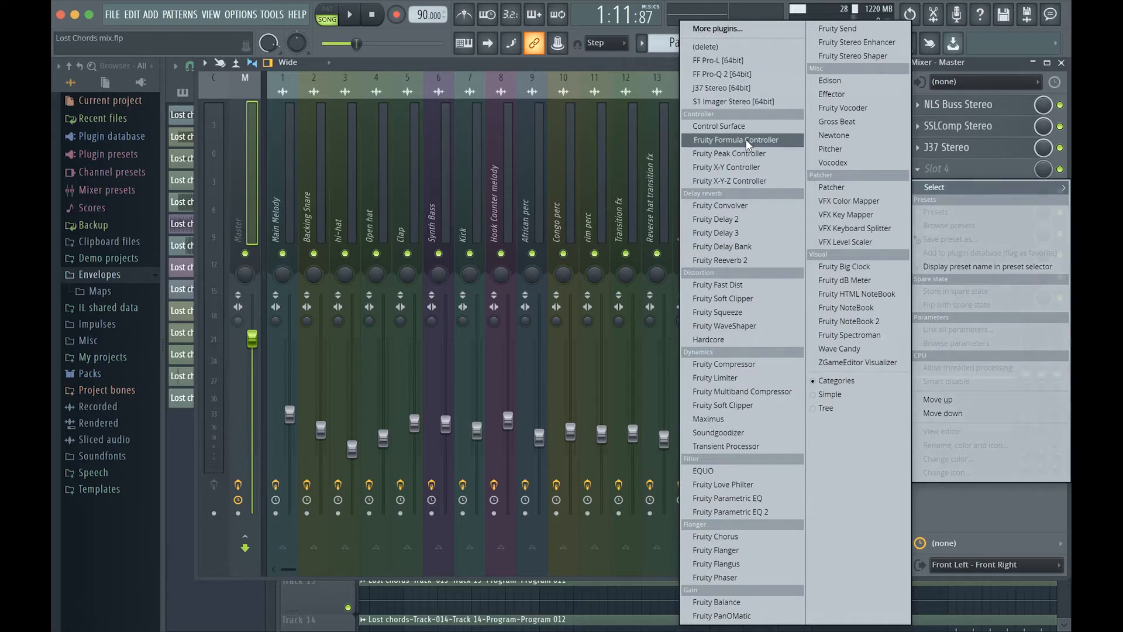
pyautogui.click(735, 60)
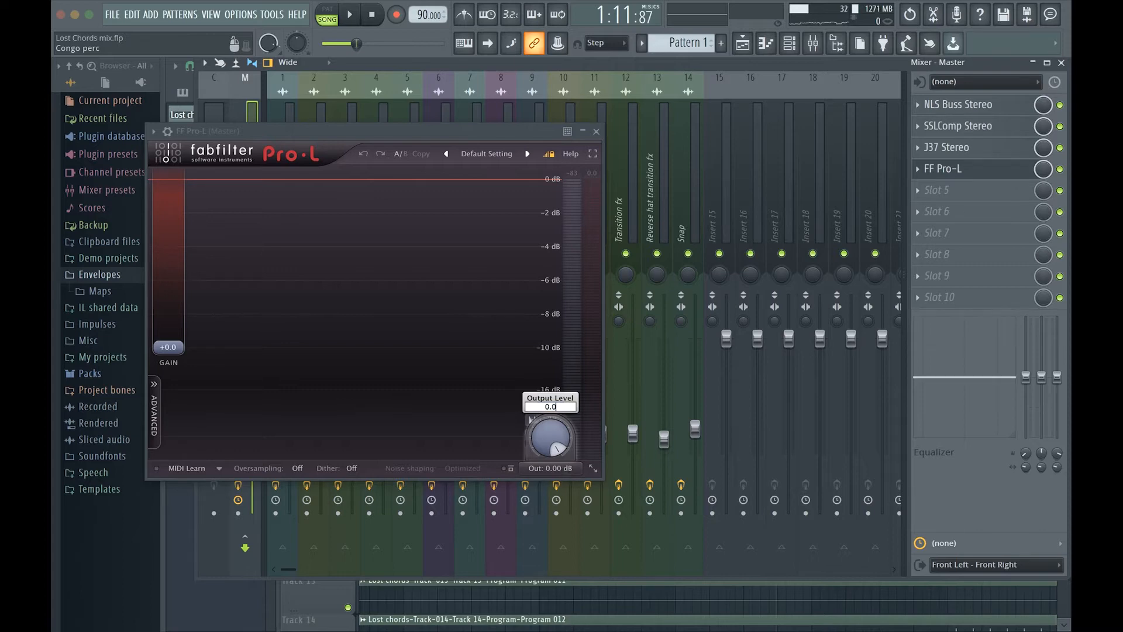
pyautogui.press('Return')
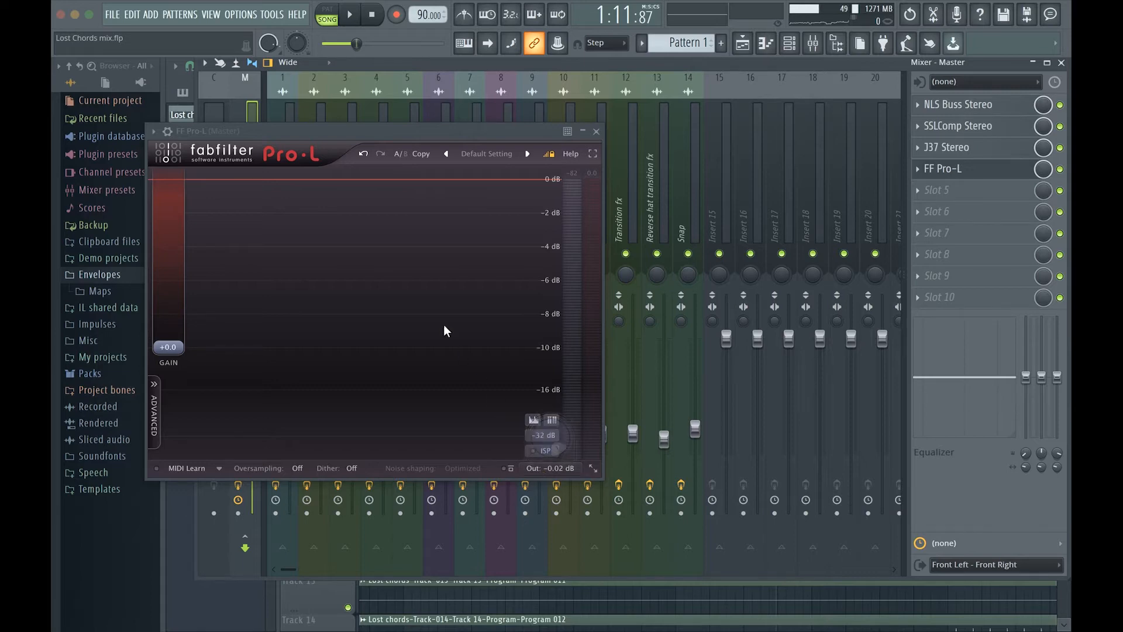
pyautogui.moveTo(320, 132); pyautogui.dragTo(629, 119)
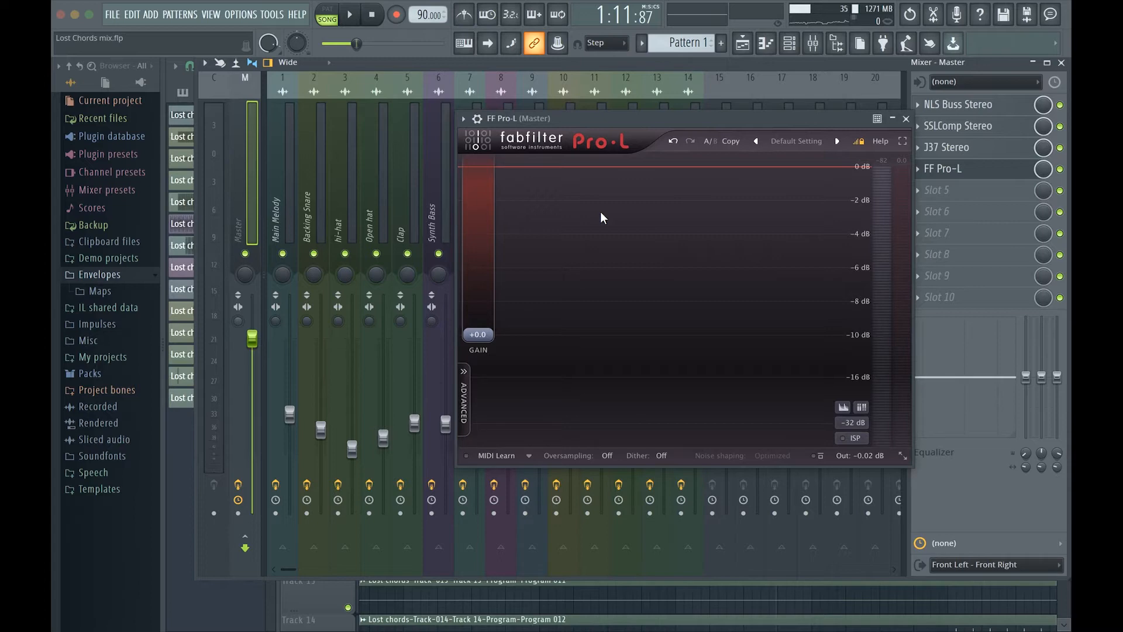
# Play the section with Pro-L at 0 dB gain to check the Master's peaks, adjusting the system volume for listening
pyautogui.press('XF86AudioLowerVolume')
pyautogui.press('XF86AudioLowerVolume')
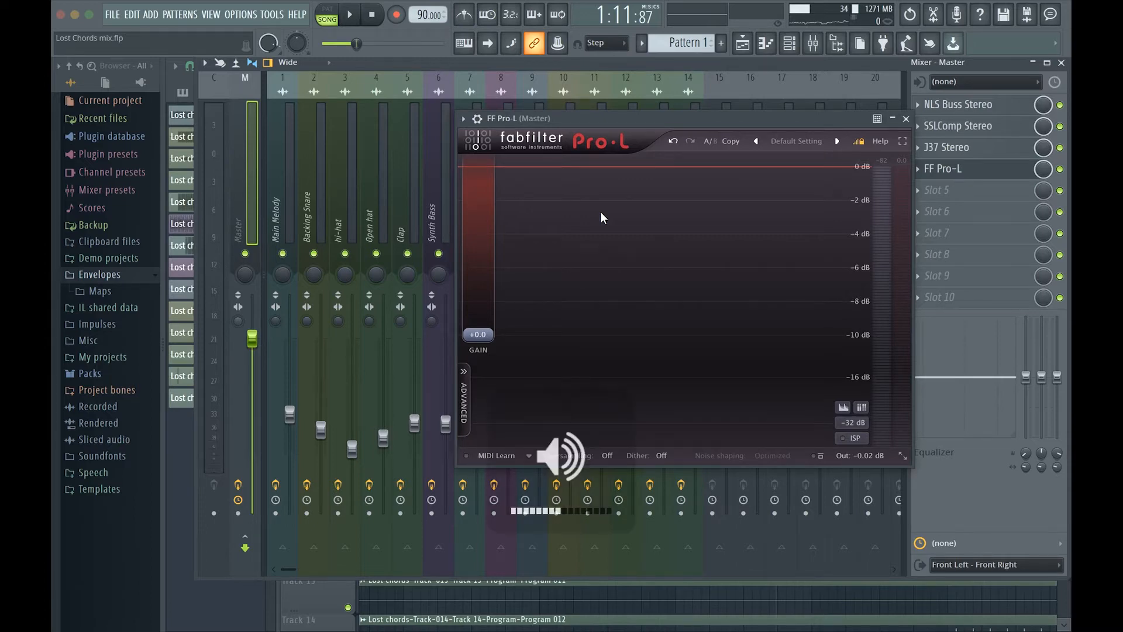
pyautogui.press('space')
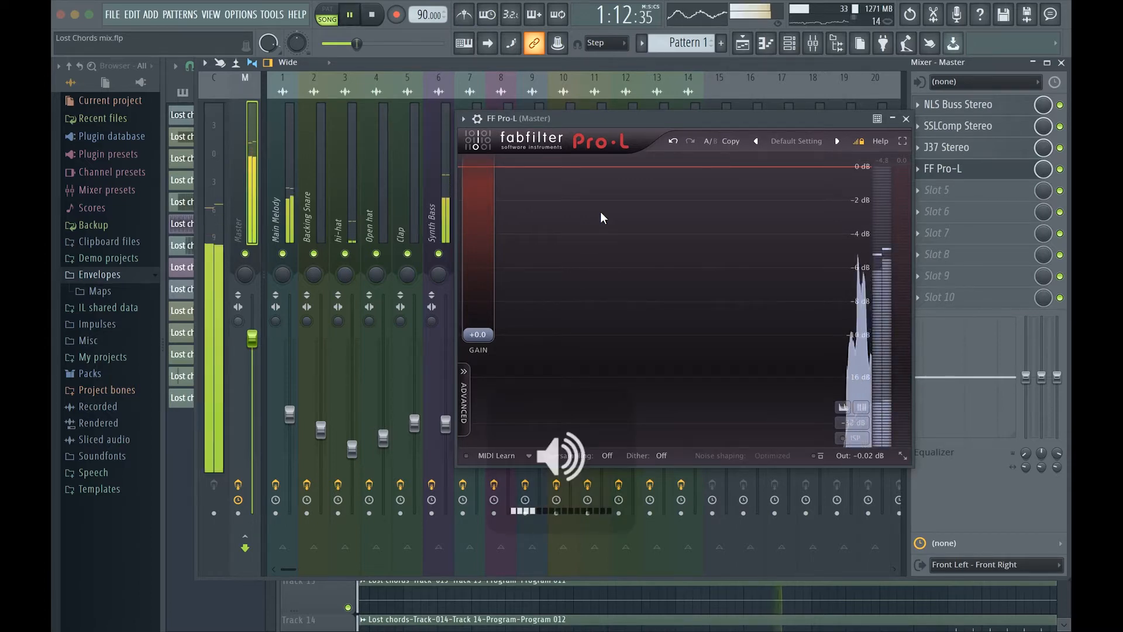
pyautogui.press('XF86AudioRaiseVolume')
pyautogui.press('XF86AudioRaiseVolume')
pyautogui.press('XF86AudioRaiseVolume')
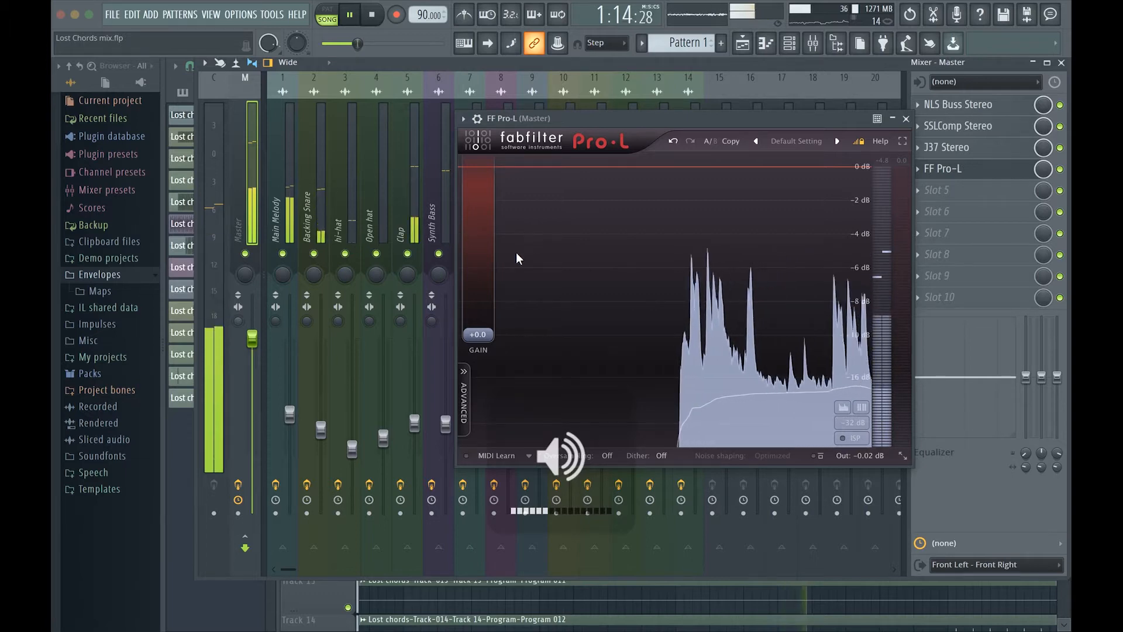
pyautogui.press('space')
pyautogui.press('space')
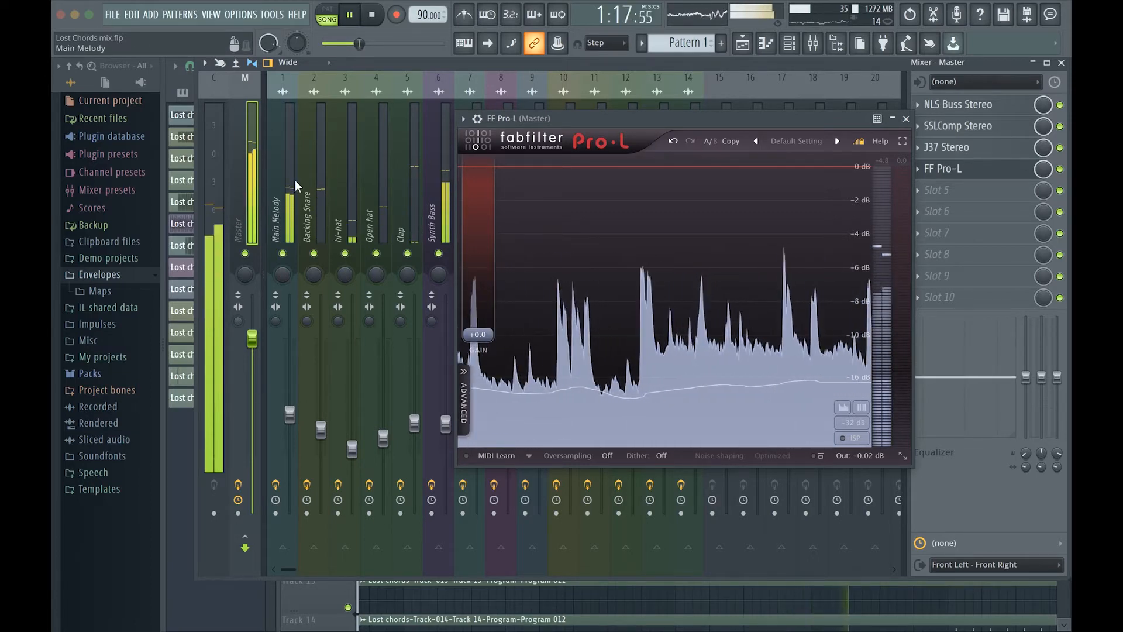
# Raise the Pro-L gain to about 8.9 dB, replaying the section to check how much the Master is limited
pyautogui.moveTo(488, 325)
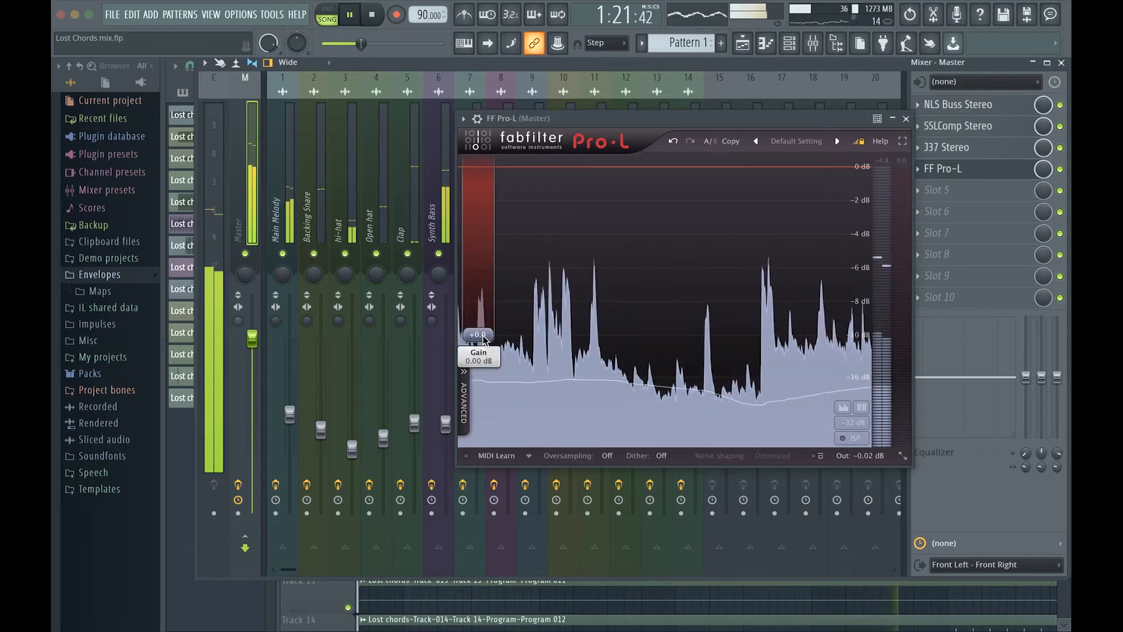
pyautogui.moveTo(484, 338); pyautogui.dragTo(490, 293)
pyautogui.press('space')
pyautogui.press('space')
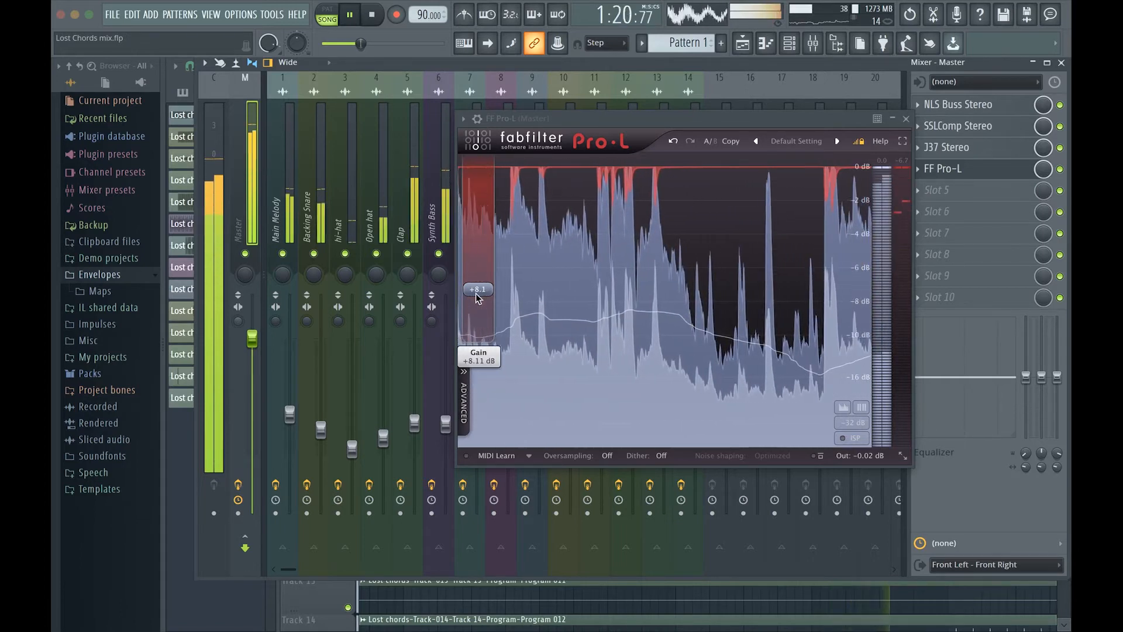
pyautogui.press('space')
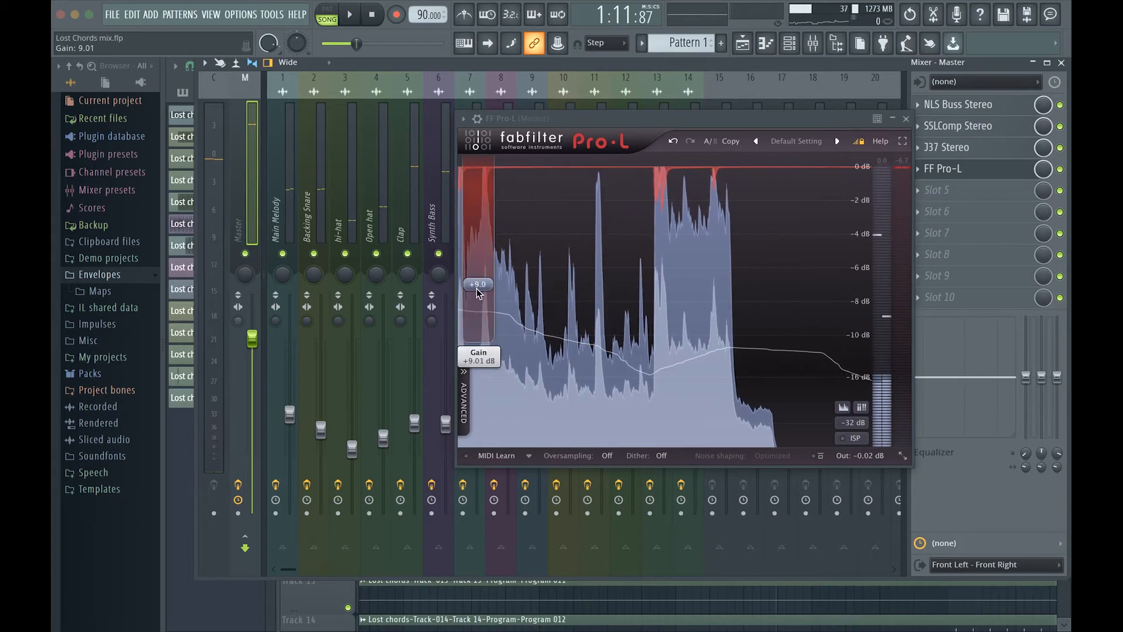
pyautogui.moveTo(476, 292); pyautogui.dragTo(477, 291)
pyautogui.press('space')
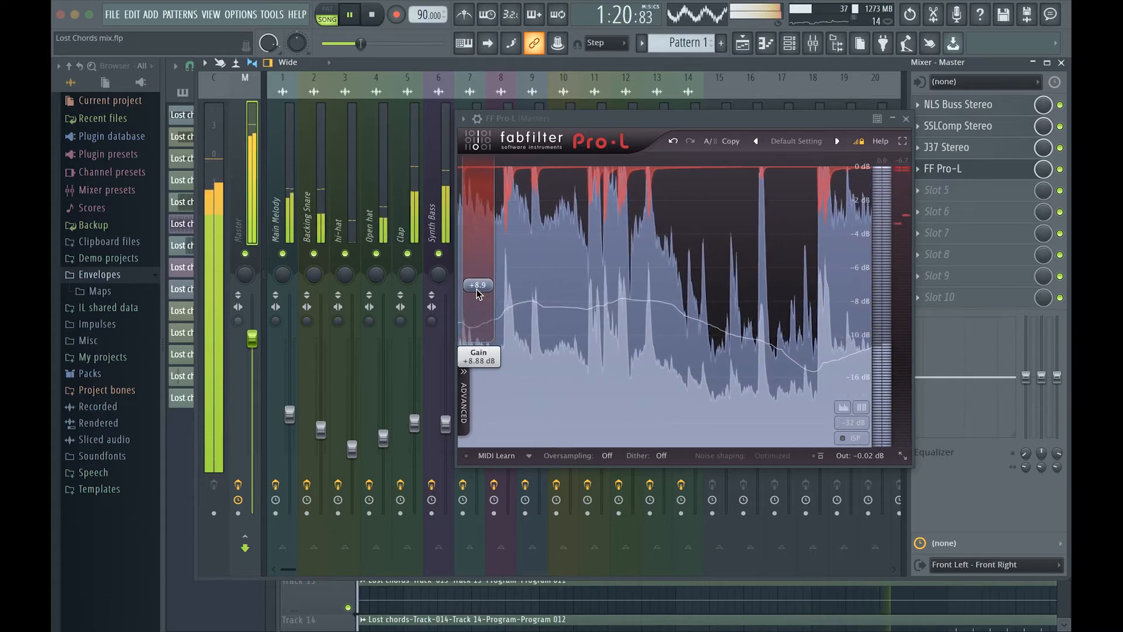
# Fine-tune the Pro-L gain in slot 4 up to 9.38 dB, replaying the section between adjustments and lowering the system volume
pyautogui.press('XF86AudioLowerVolume')
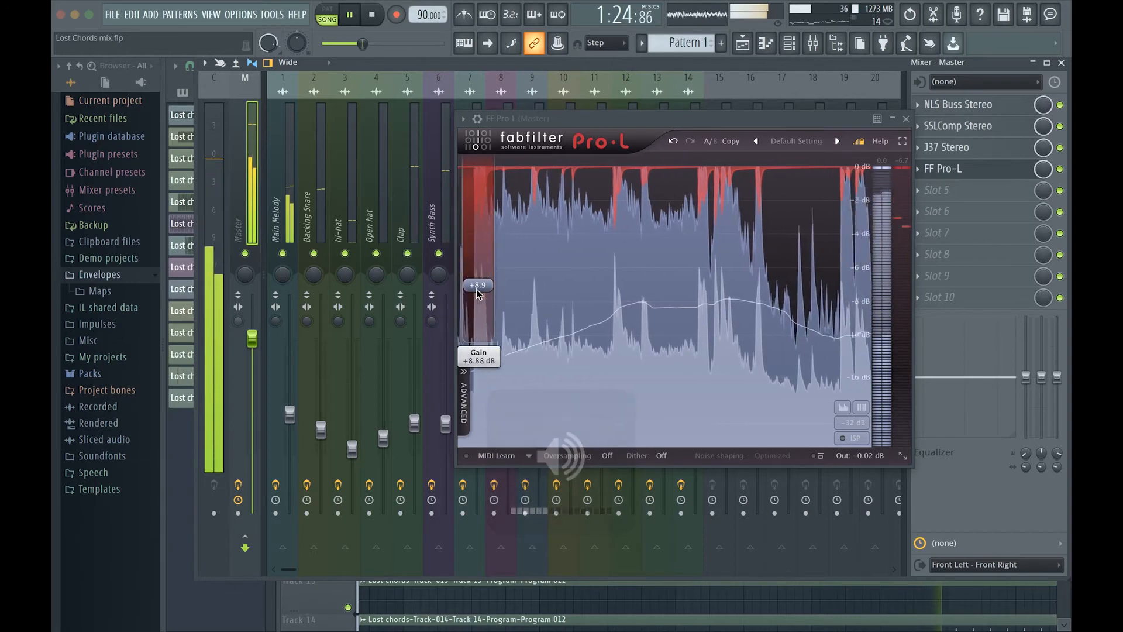
pyautogui.press('space')
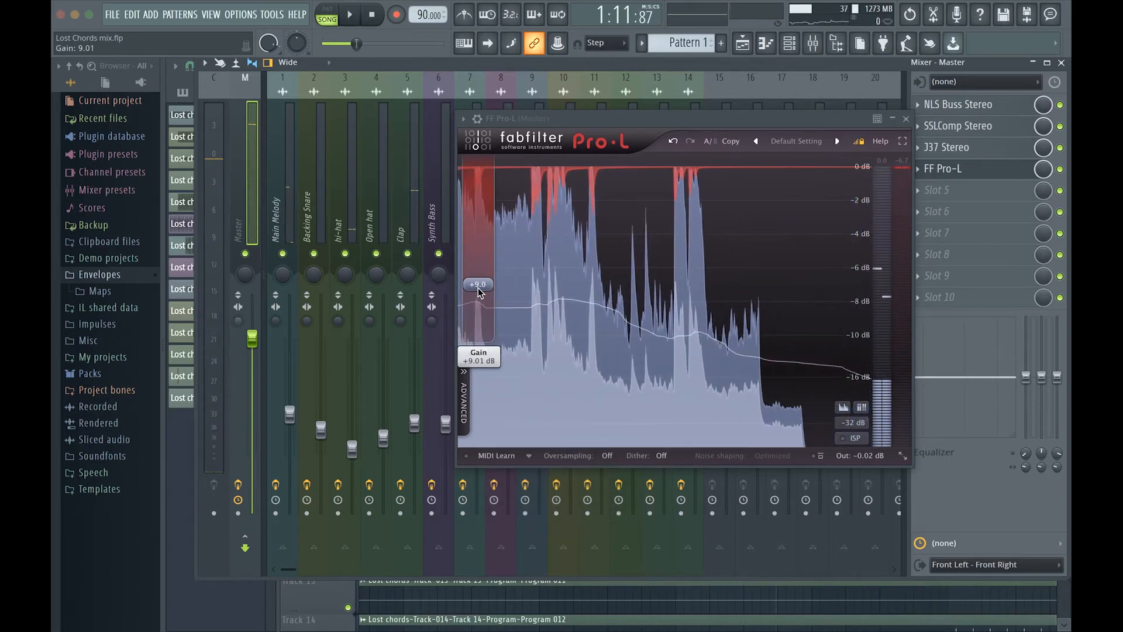
pyautogui.moveTo(476, 290); pyautogui.dragTo(478, 288)
pyautogui.press('space')
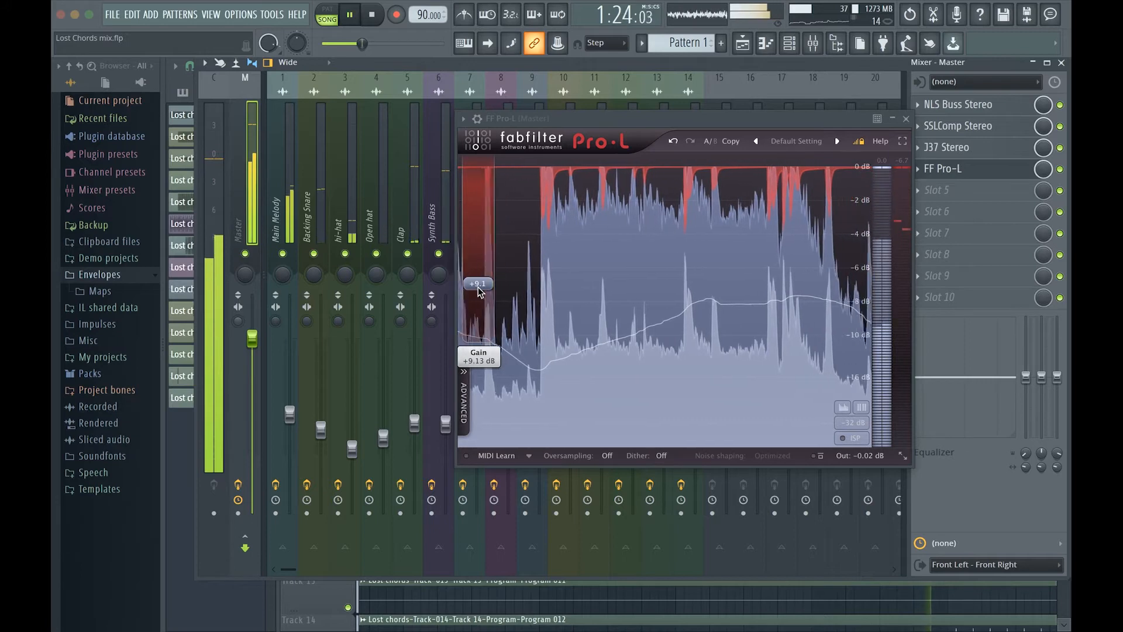
pyautogui.press('space')
pyautogui.moveTo(478, 288); pyautogui.dragTo(478, 286)
pyautogui.press('space')
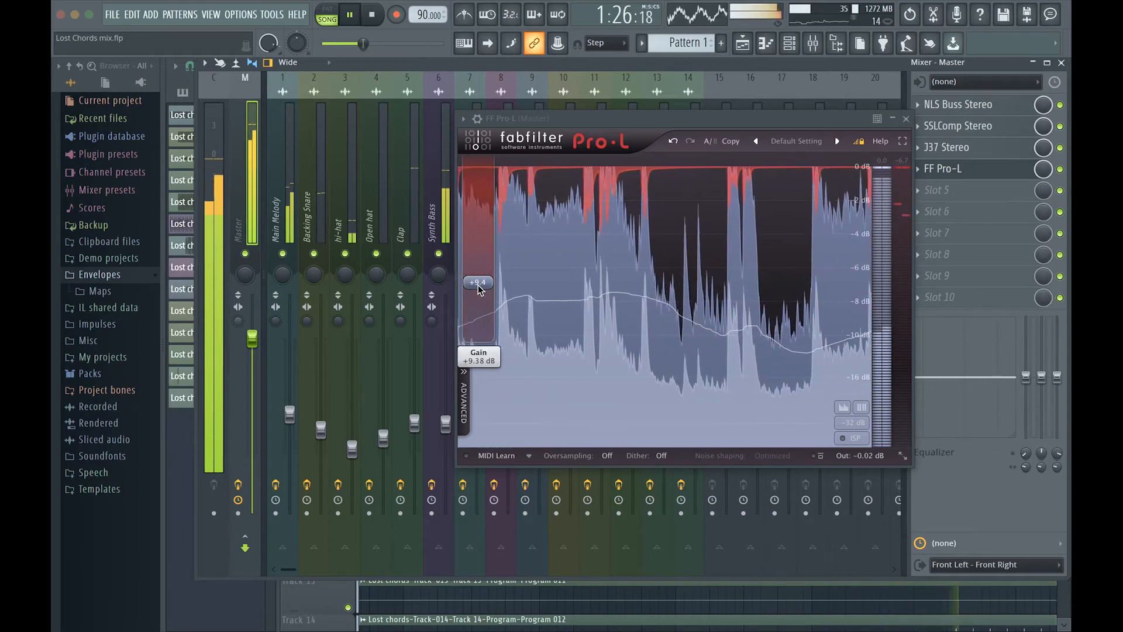
pyautogui.press('space')
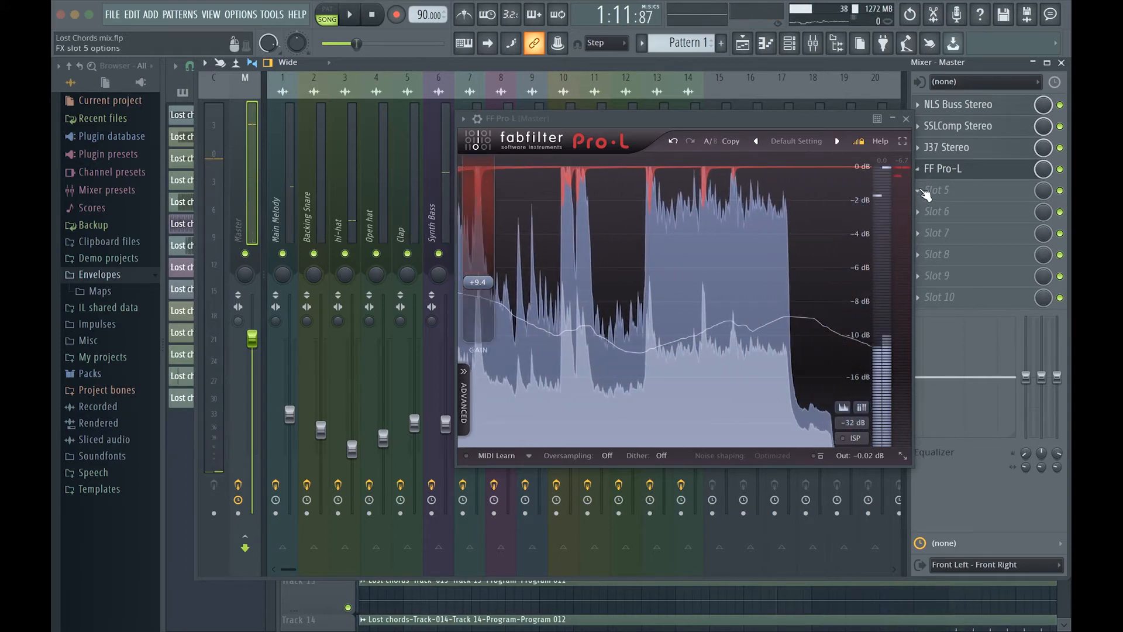
# Add a second FF Pro-L in the Master's slot 5, leaving its default settings, and close its window
pyautogui.click(920, 189)
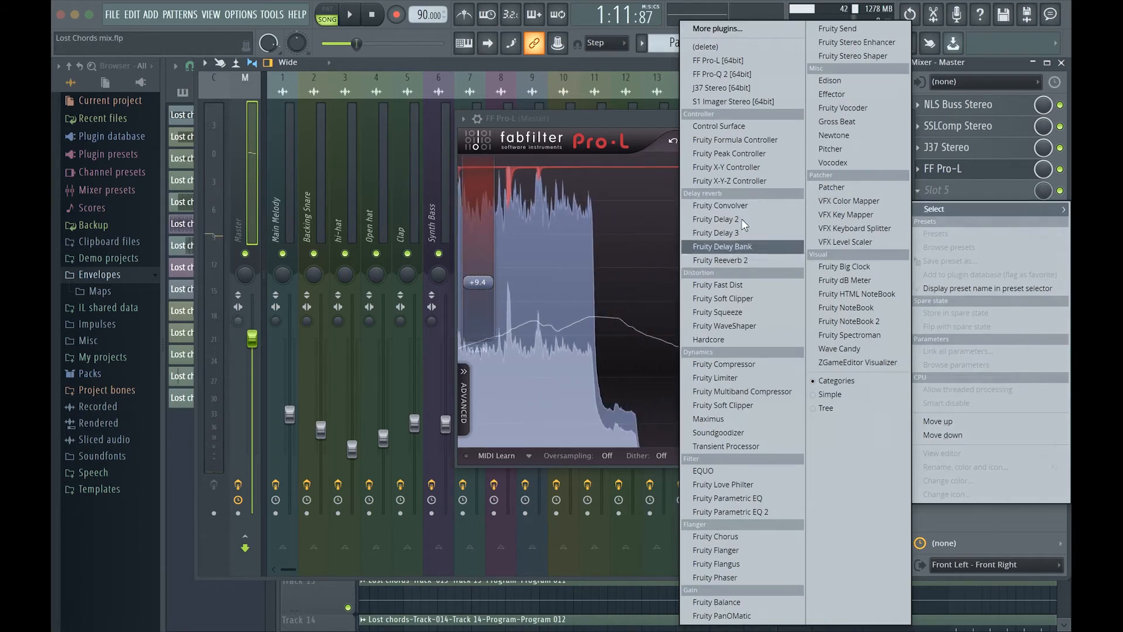
pyautogui.click(739, 61)
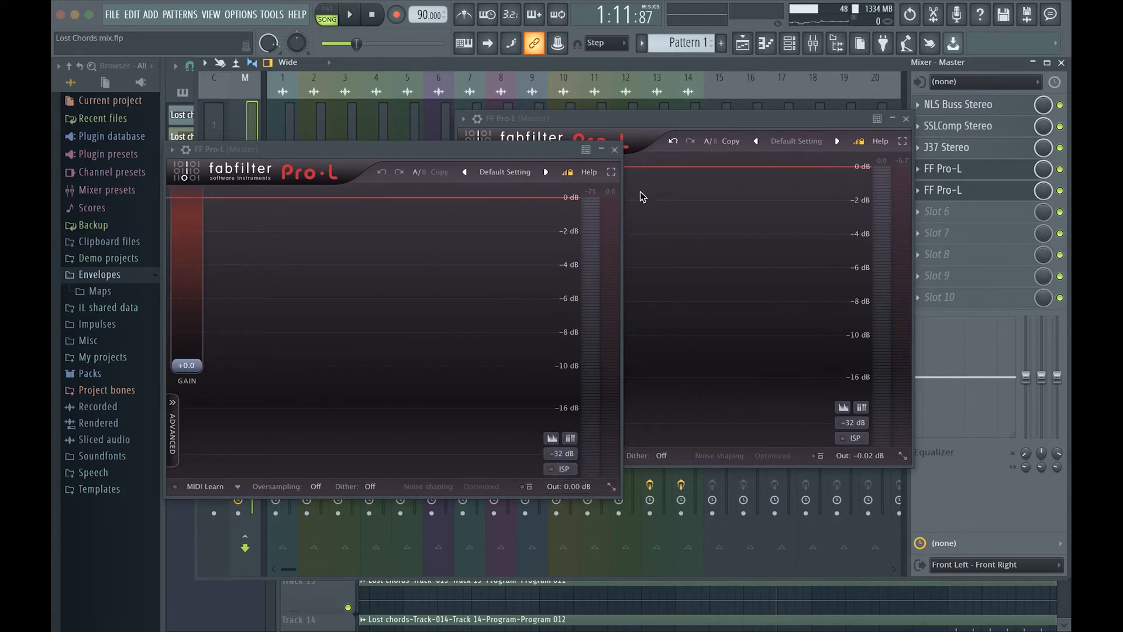
pyautogui.click(615, 149)
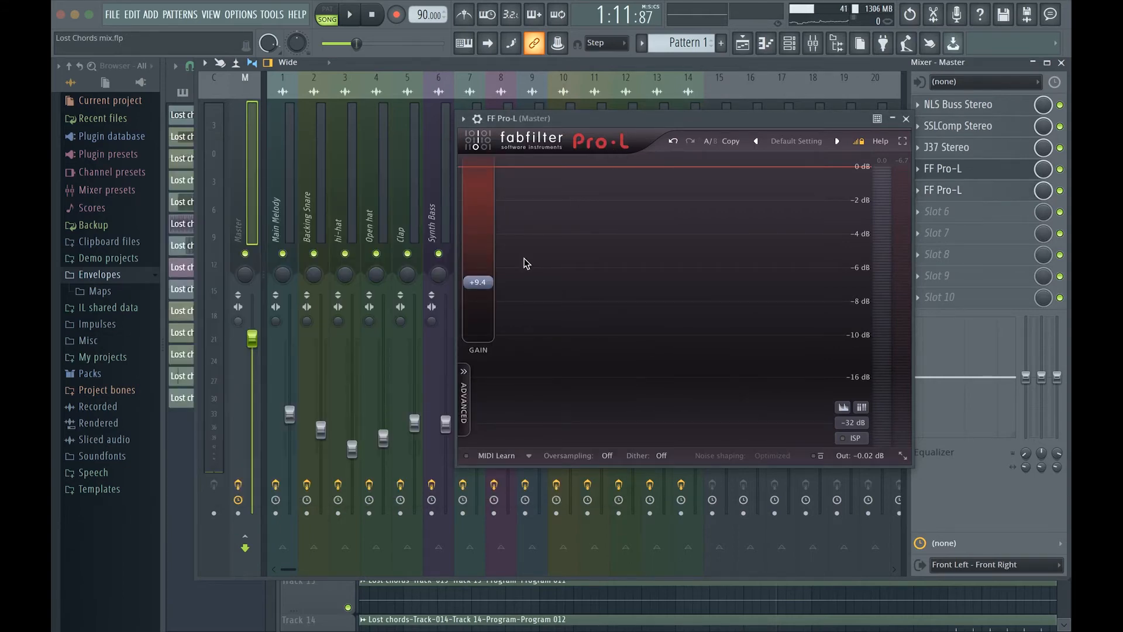
# Replay the section with both Pro-L instances active to check the limiting shown in the slot 4 Pro-L
pyautogui.press('space')
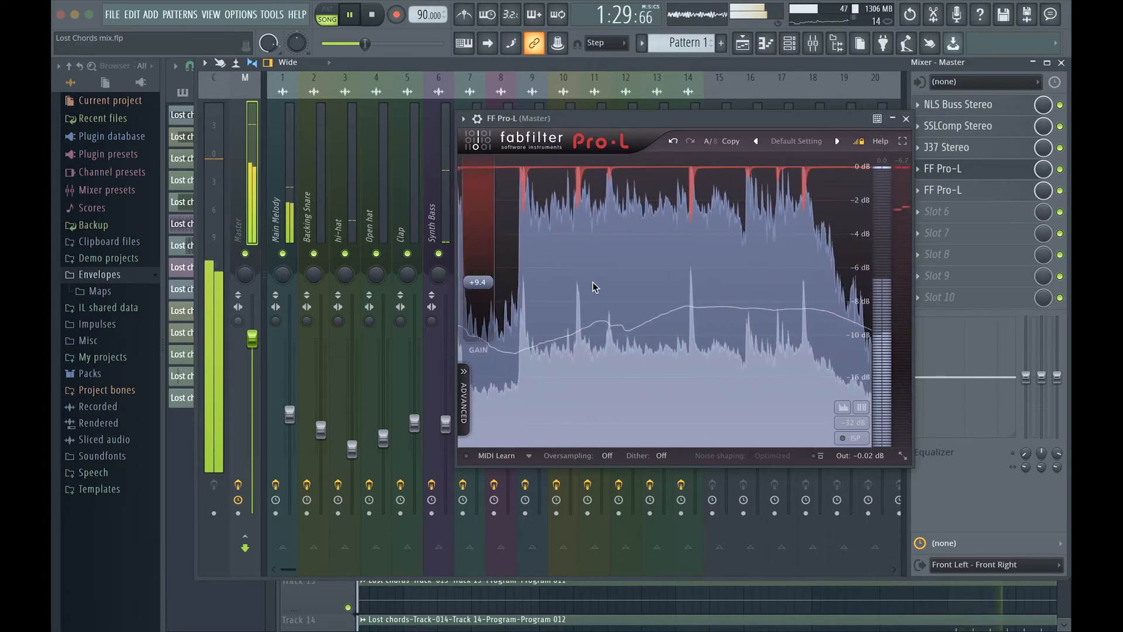
pyautogui.press('space')
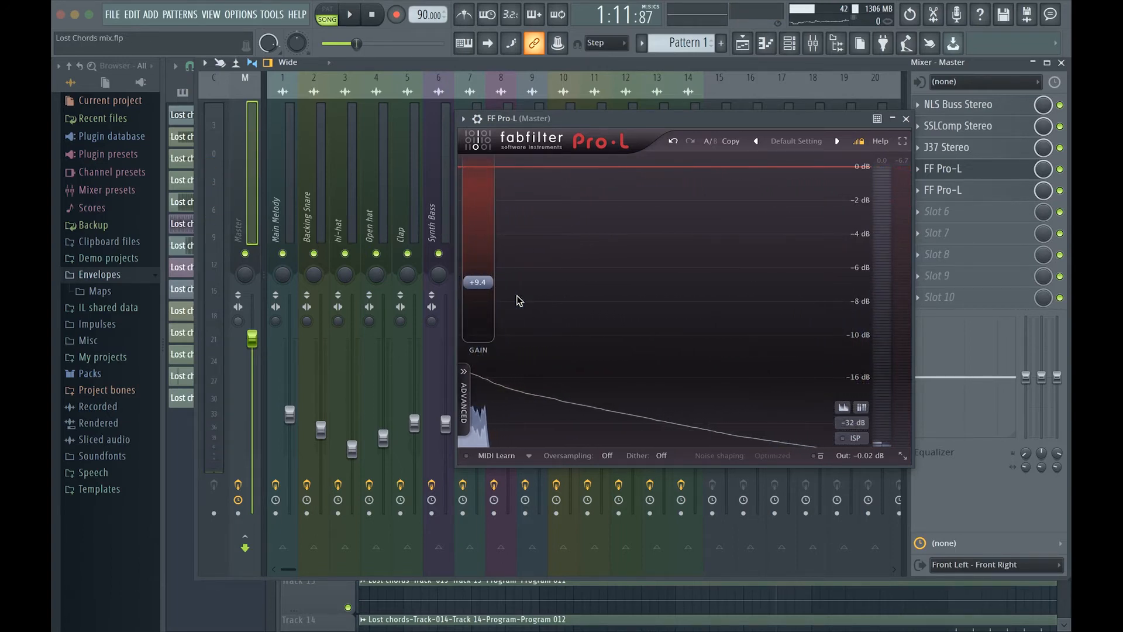
pyautogui.moveTo(486, 285)
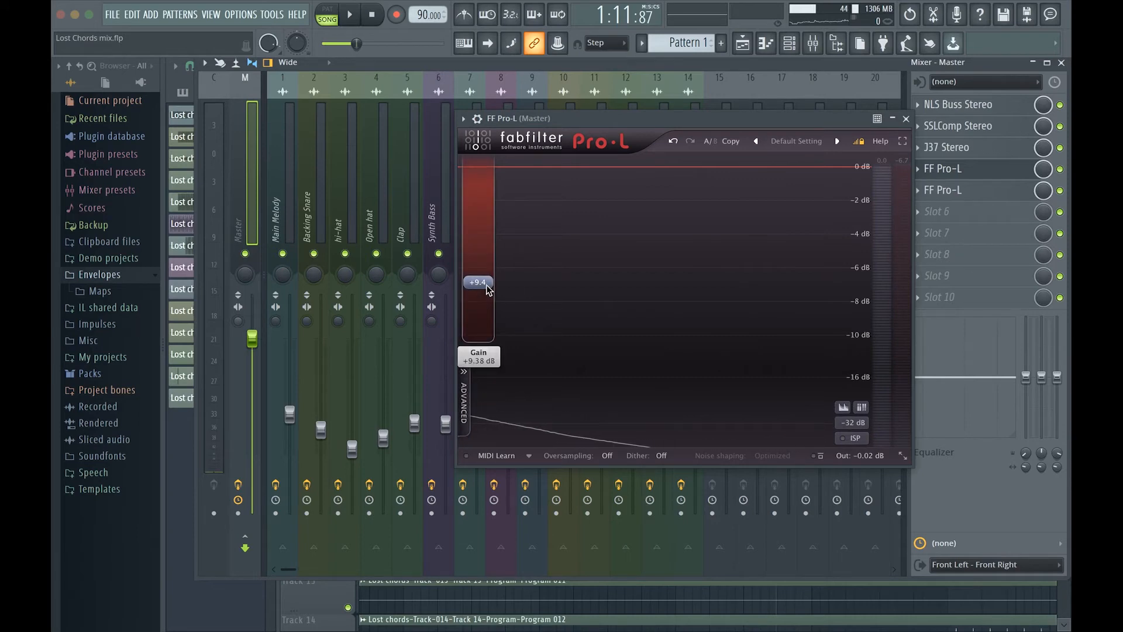
pyautogui.press('space')
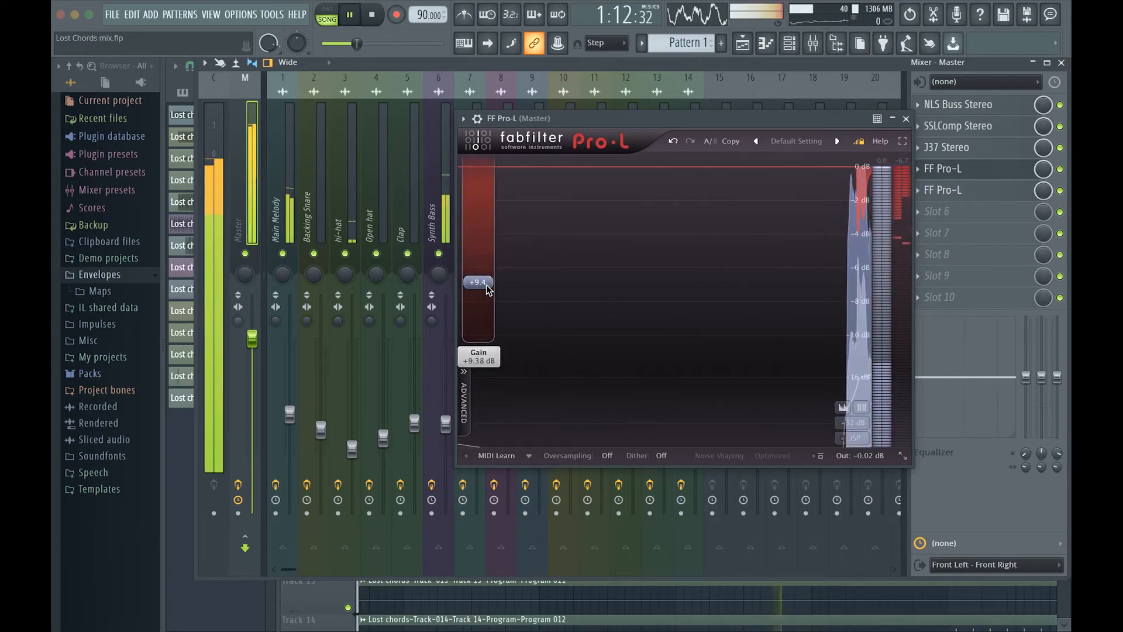
pyautogui.press('space')
# During playback, push the slot 4 Pro-L gain to about 23 dB to hear heavy limiting, bring it back to 9.40 dB and replay
pyautogui.press('space')
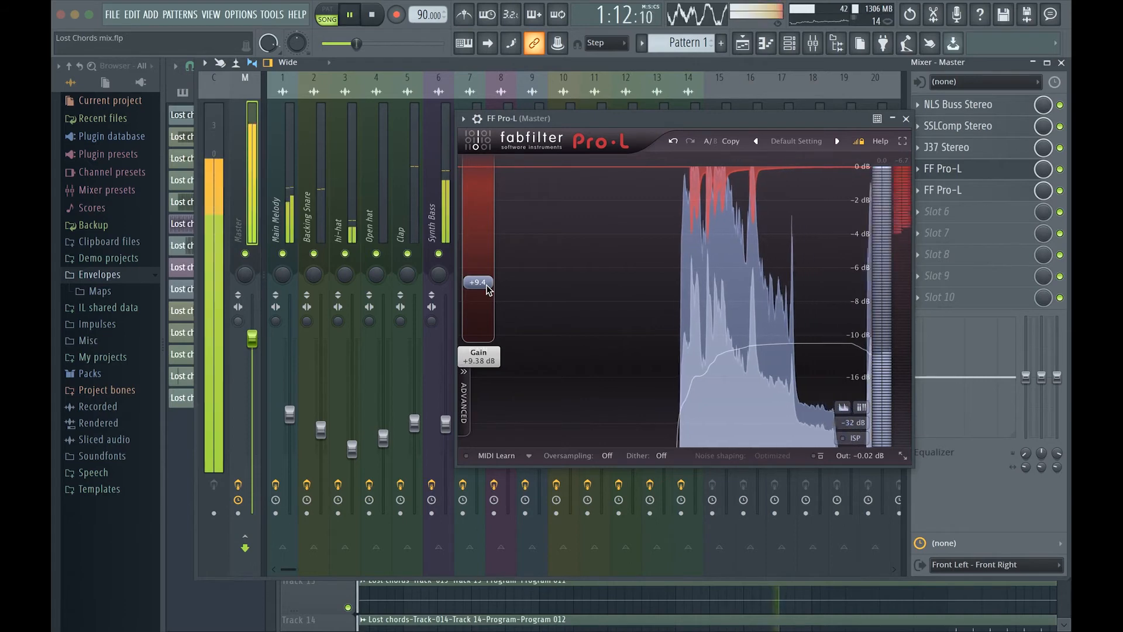
pyautogui.moveTo(486, 289); pyautogui.dragTo(499, 210)
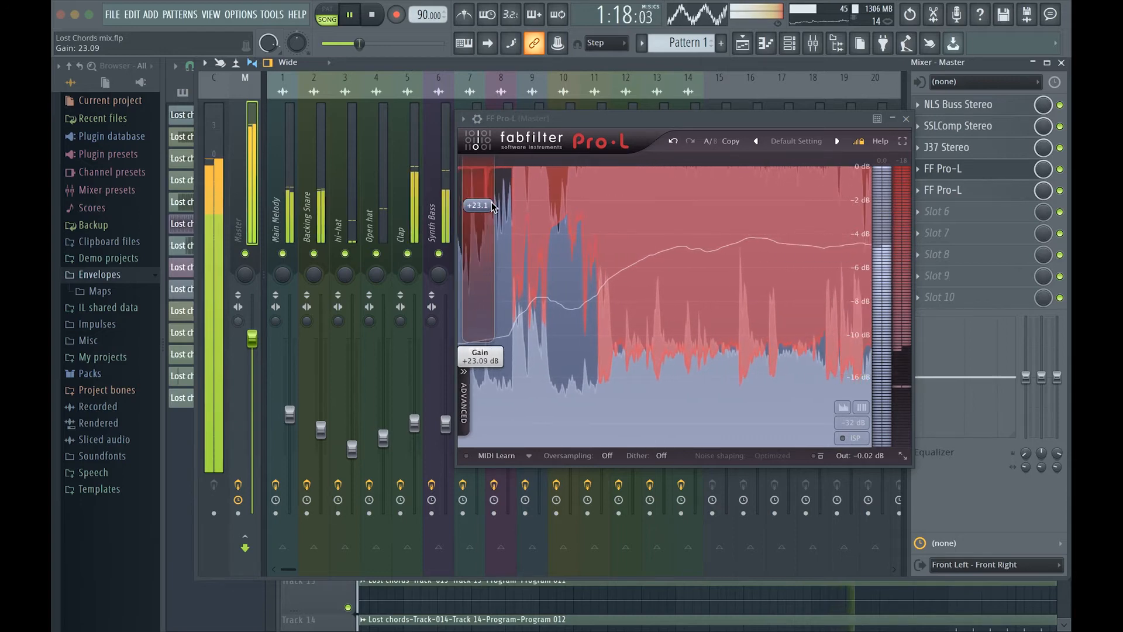
pyautogui.moveTo(499, 207); pyautogui.dragTo(488, 283)
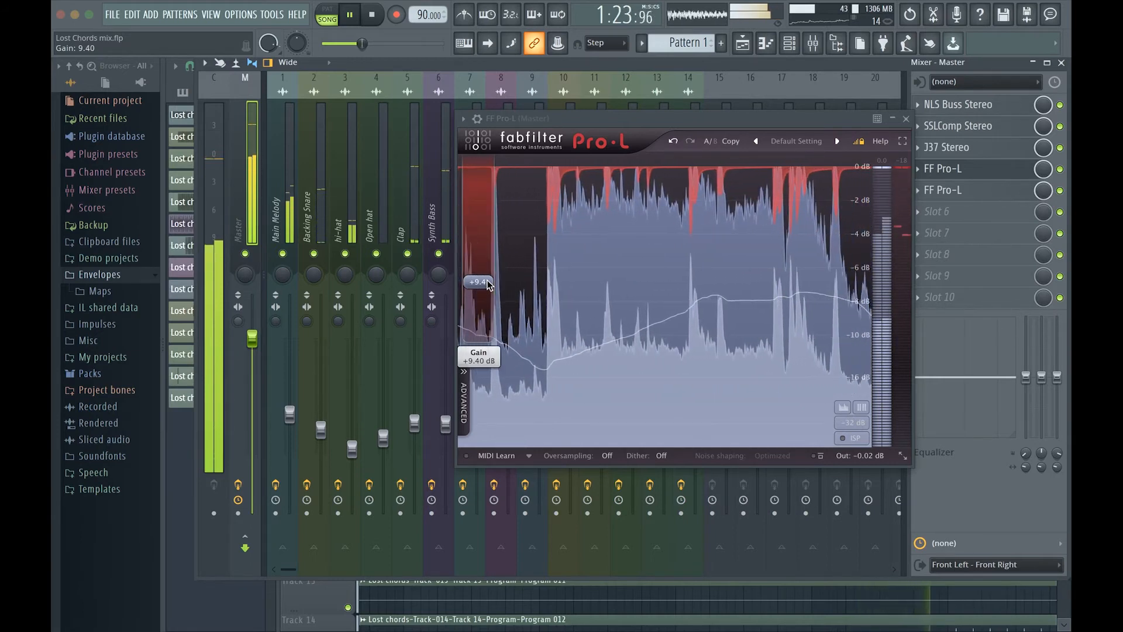
pyautogui.press('space')
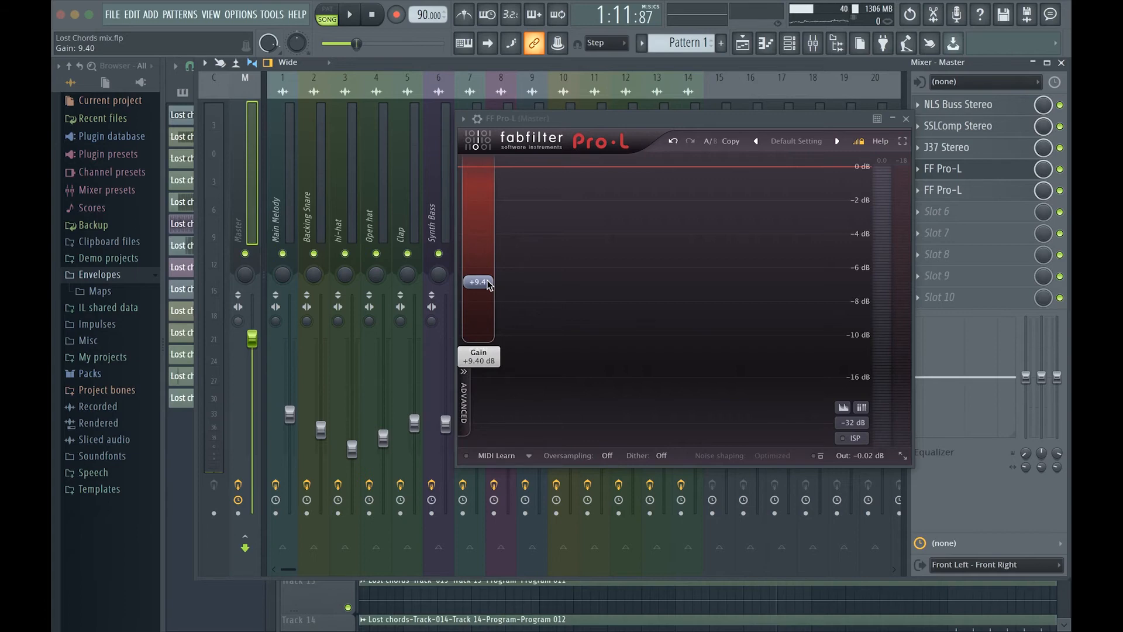
pyautogui.press('space')
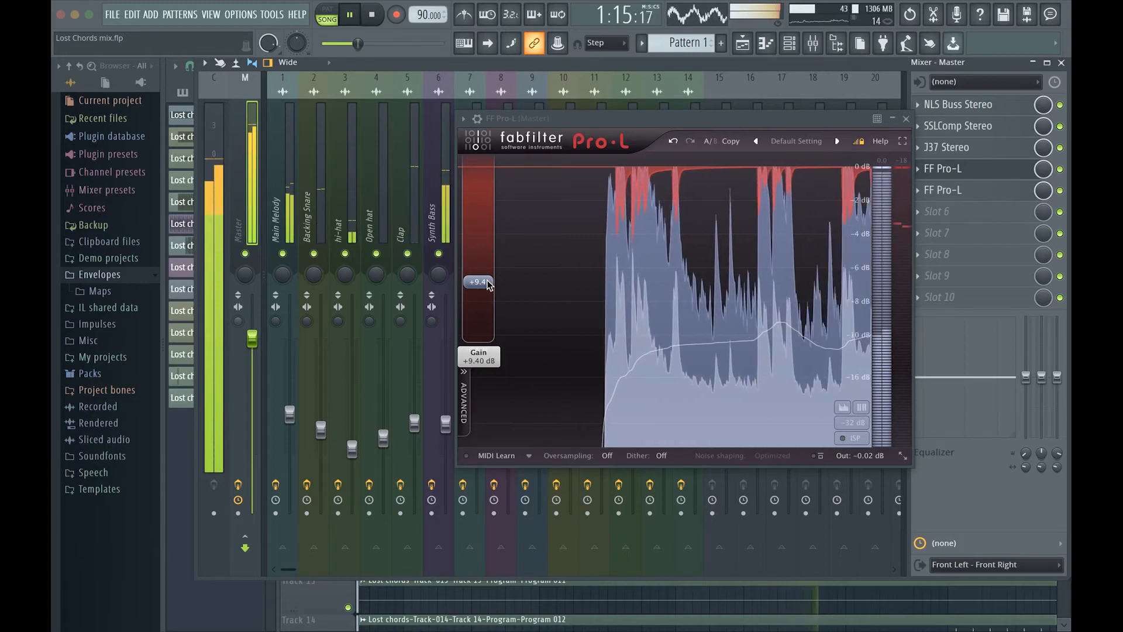
pyautogui.press('space')
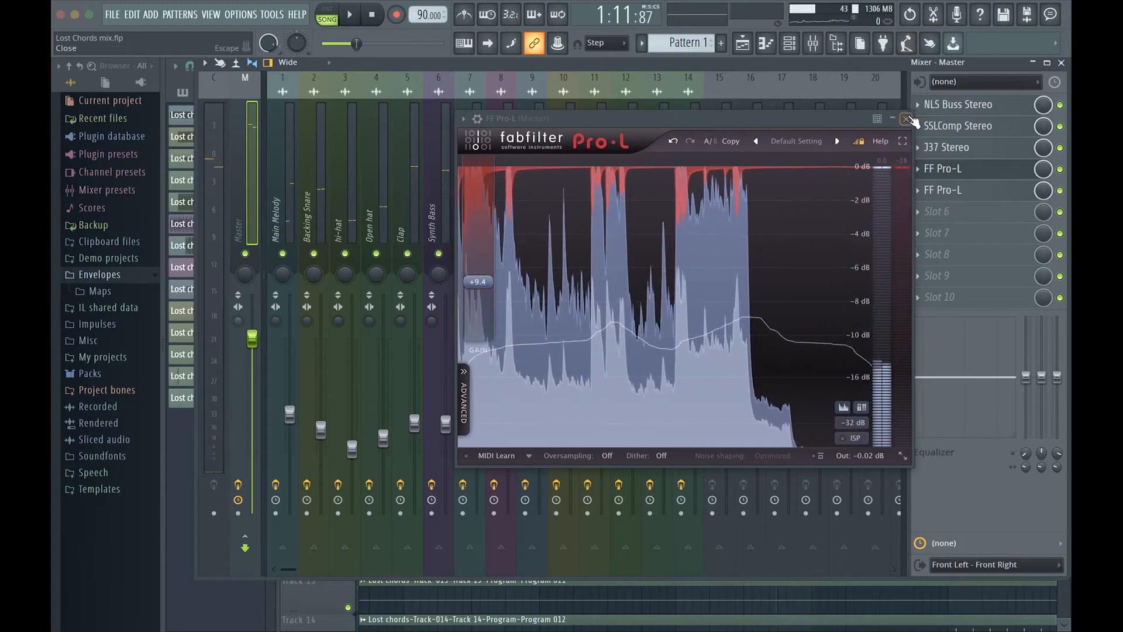
# Close the slot 4 Pro-L window, view the second Pro-L in slot 5 and close it as well
pyautogui.click(906, 119)
pyautogui.click(987, 193)
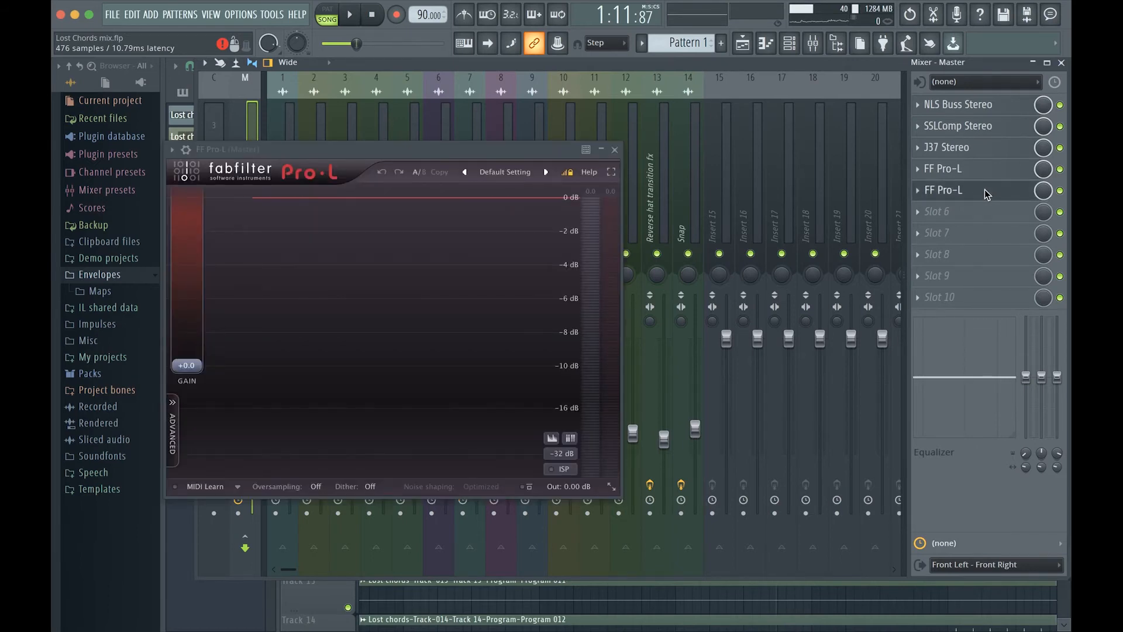
pyautogui.click(614, 150)
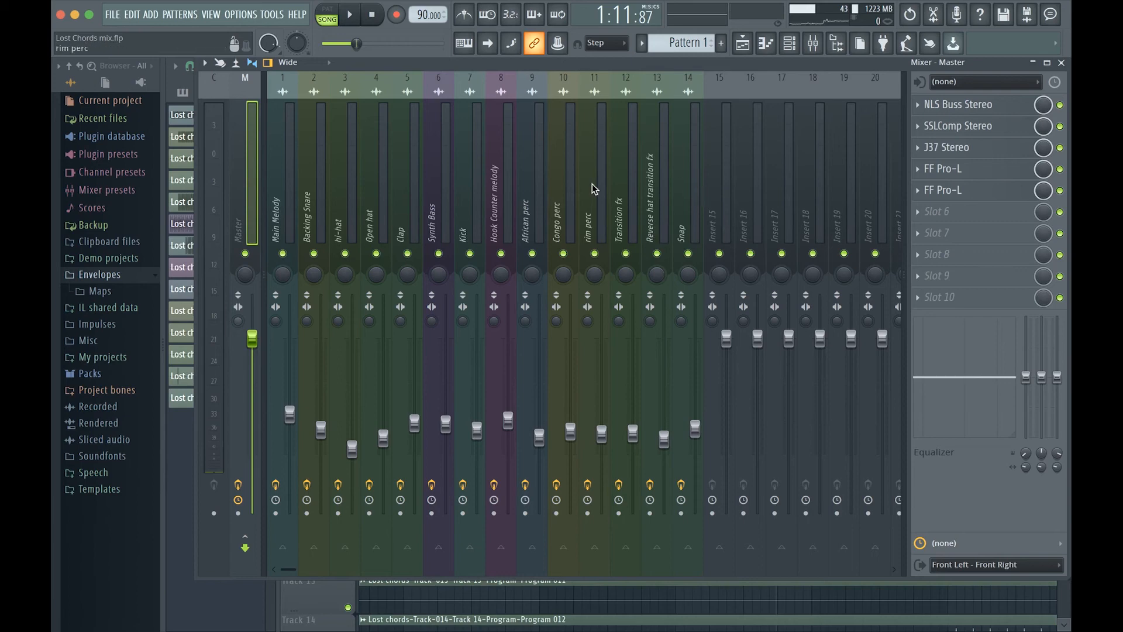
# Play the song from the beginning to review the processed mix on the mixer meters, raising the system volume
pyautogui.moveTo(357, 45); pyautogui.dragTo(322, 45)
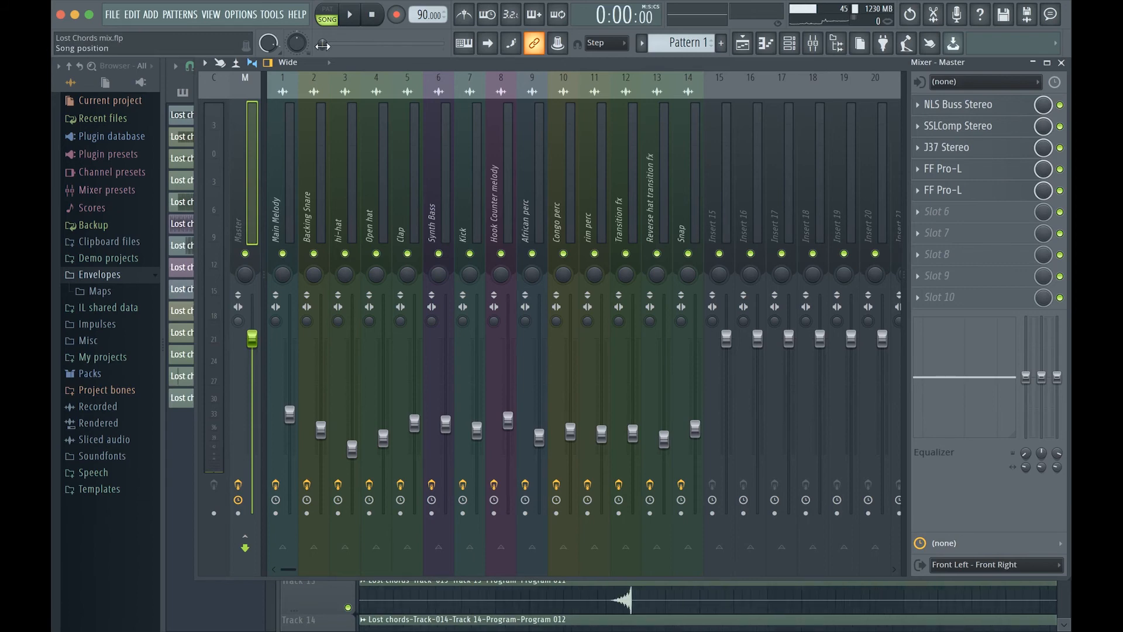
pyautogui.press('space')
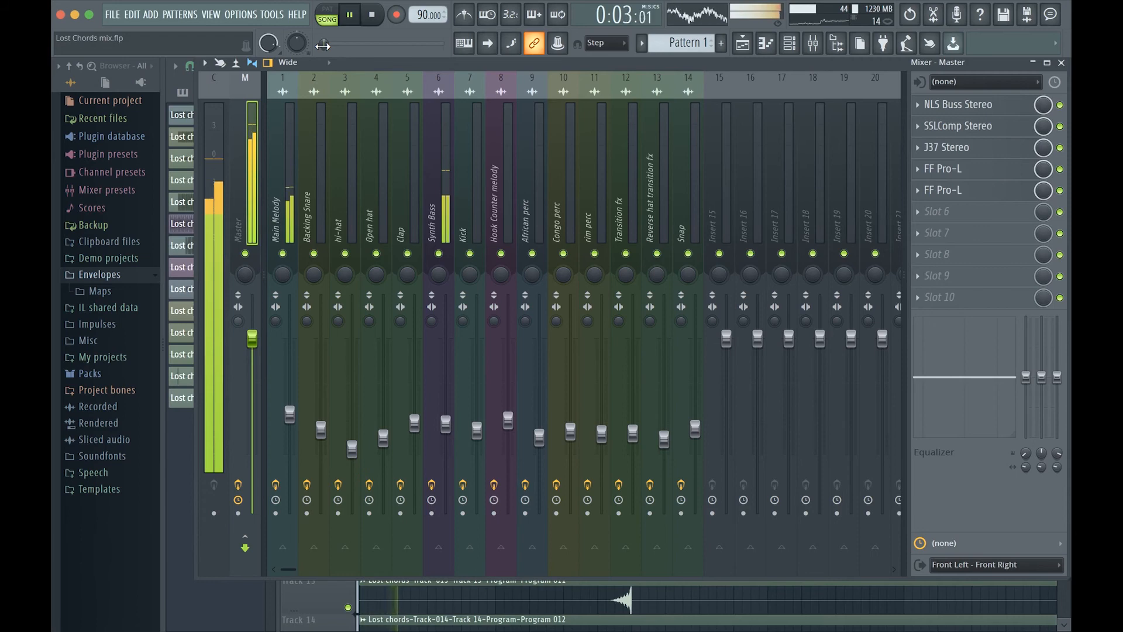
pyautogui.press('XF86AudioRaiseVolume')
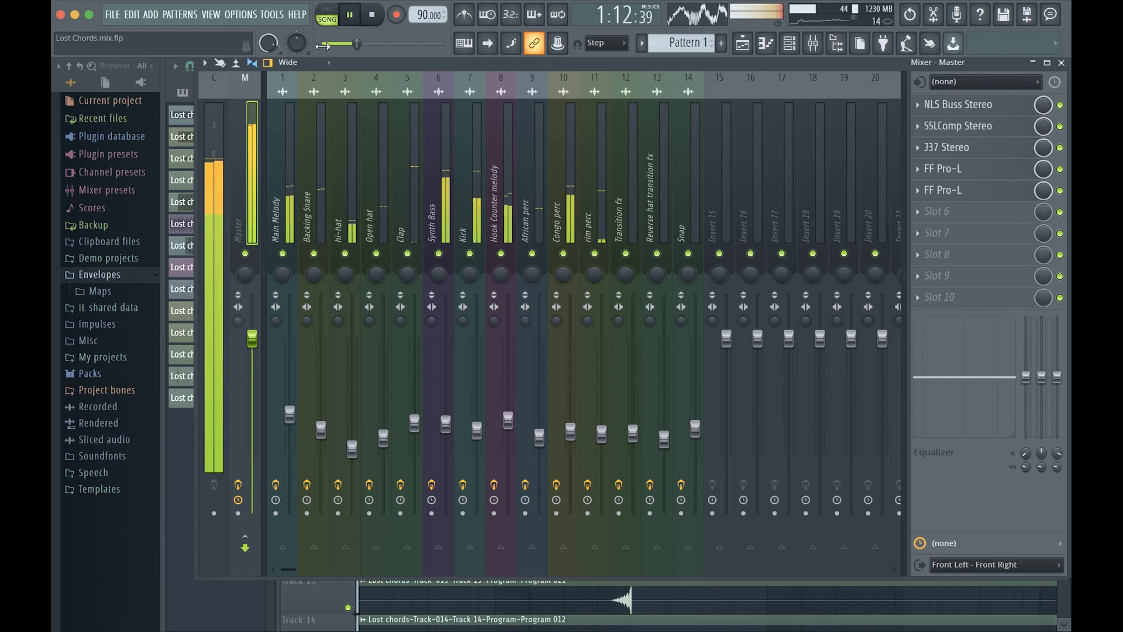
pyautogui.press('space')
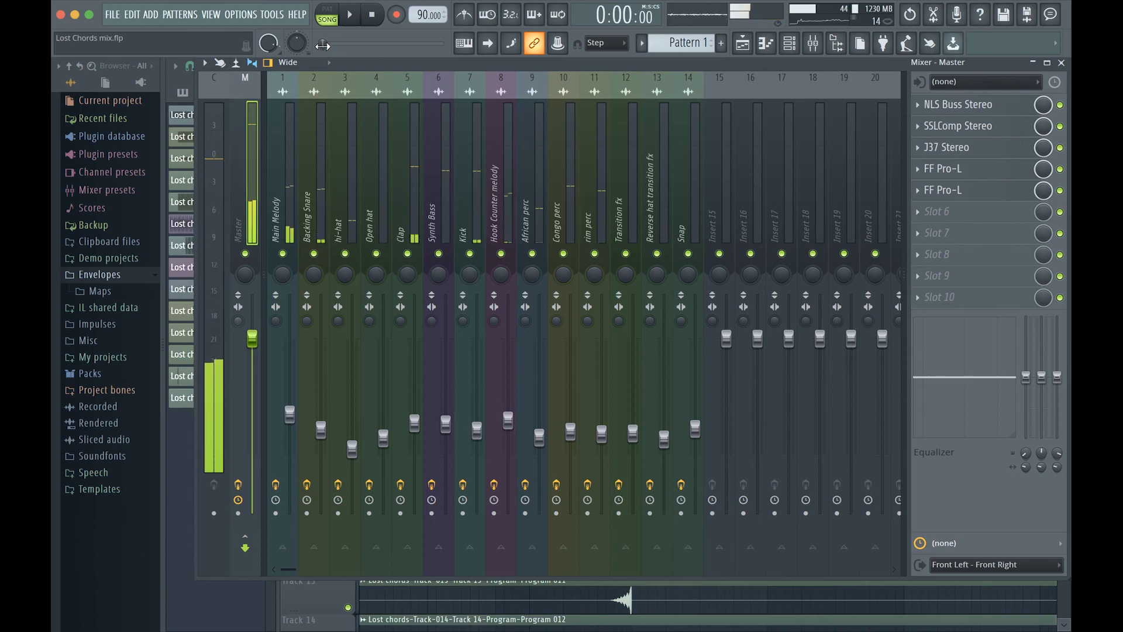